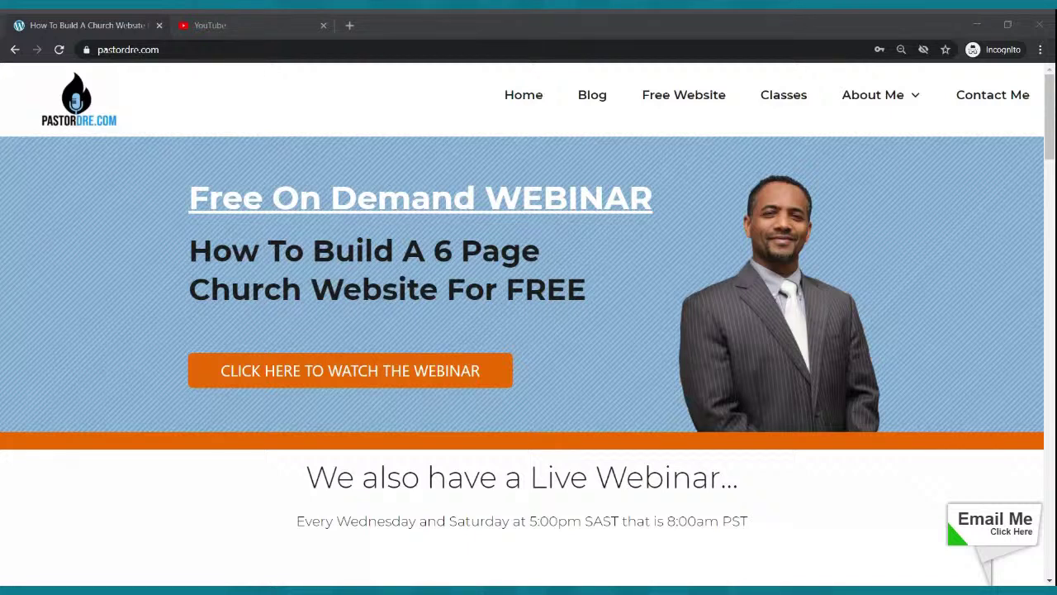
Open the example church website mycoolchurch.siterubix.com in a new browser tab
left_click(349, 25)
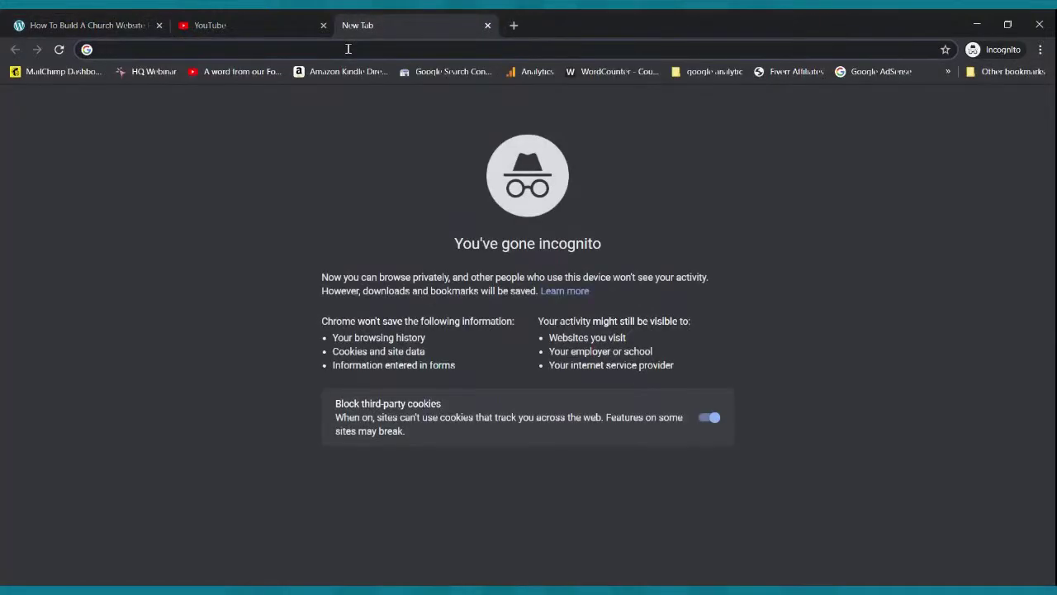
type("mycoolchurch.siterubix.com")
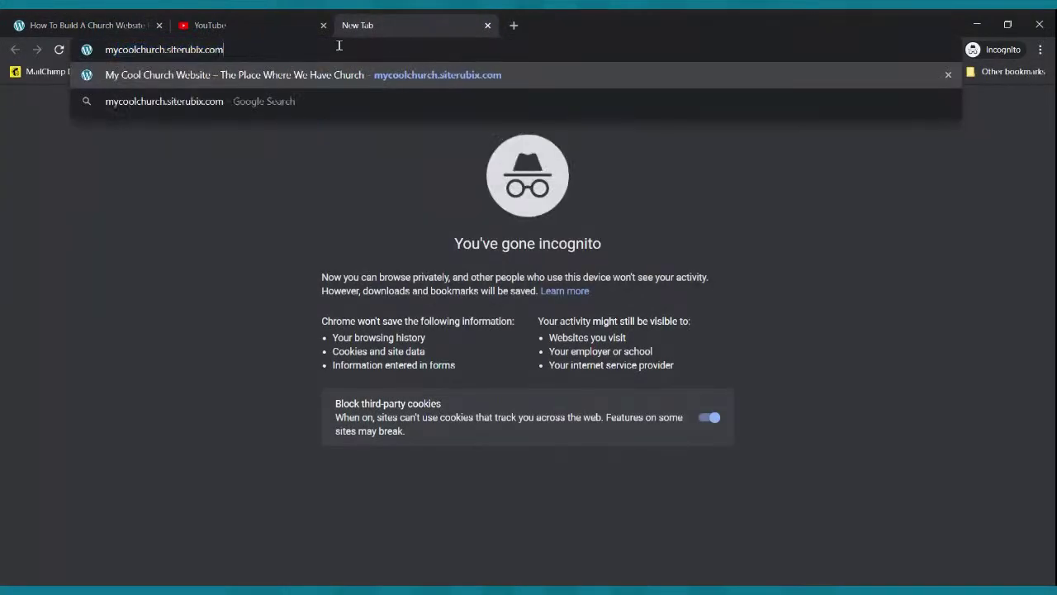
key("Return")
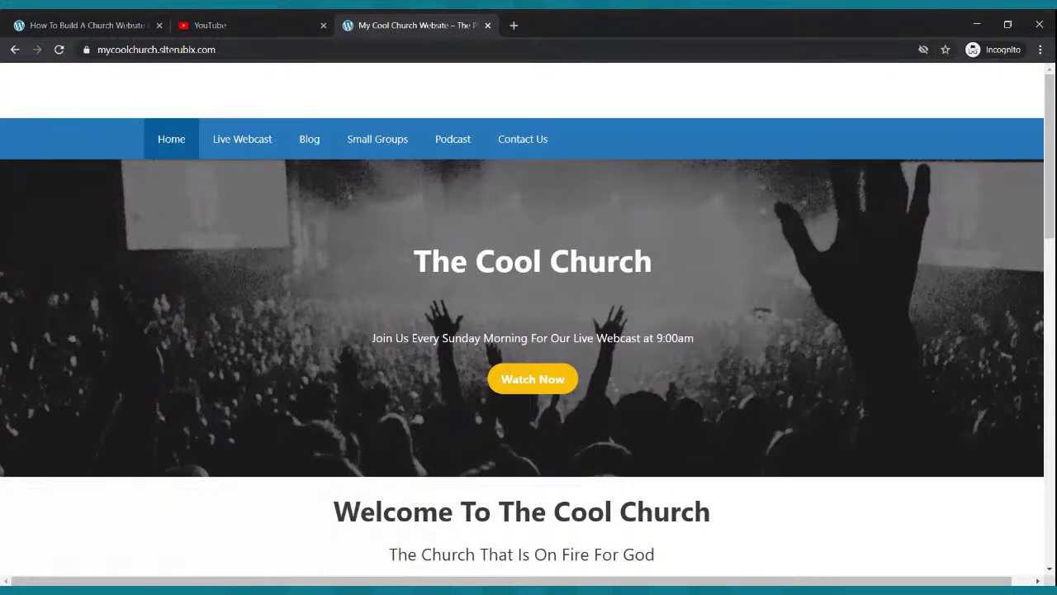
Return to the webinar site, open its Free Website page and check the website name theradicalchurch
left_click(70, 20)
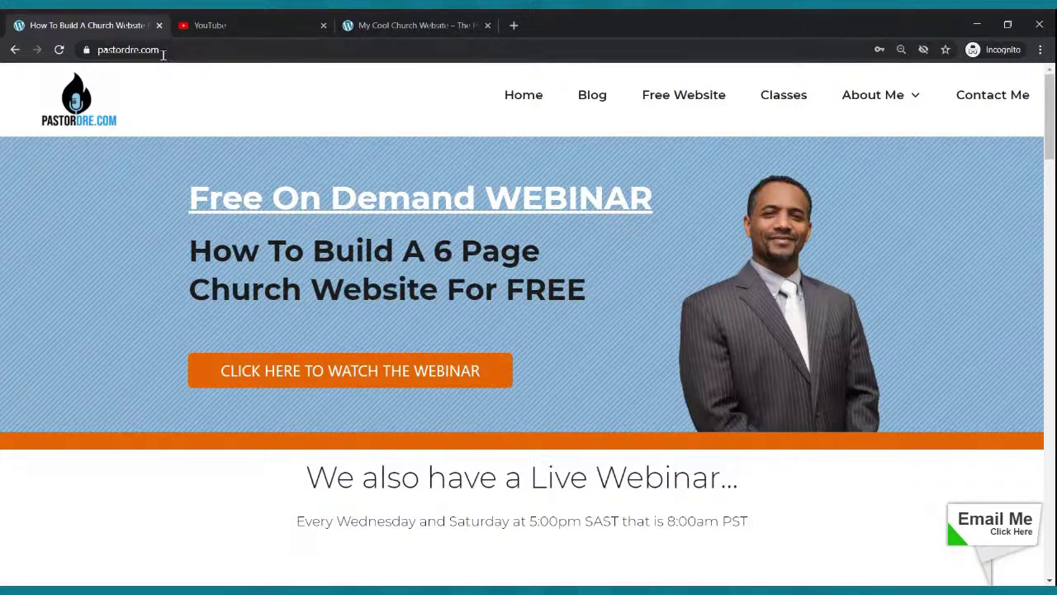
left_click(666, 98)
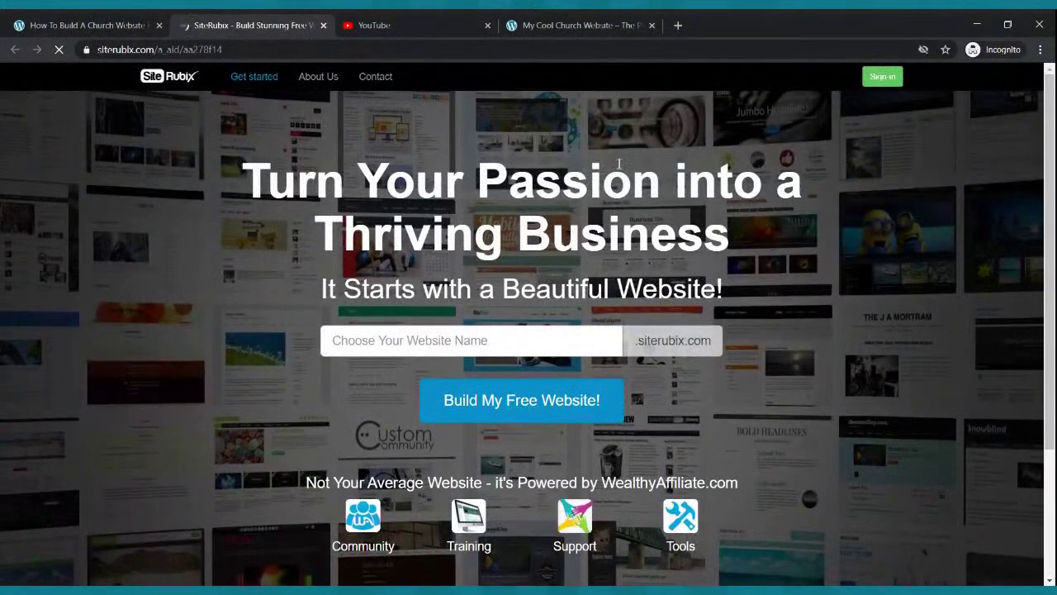
left_click(557, 339)
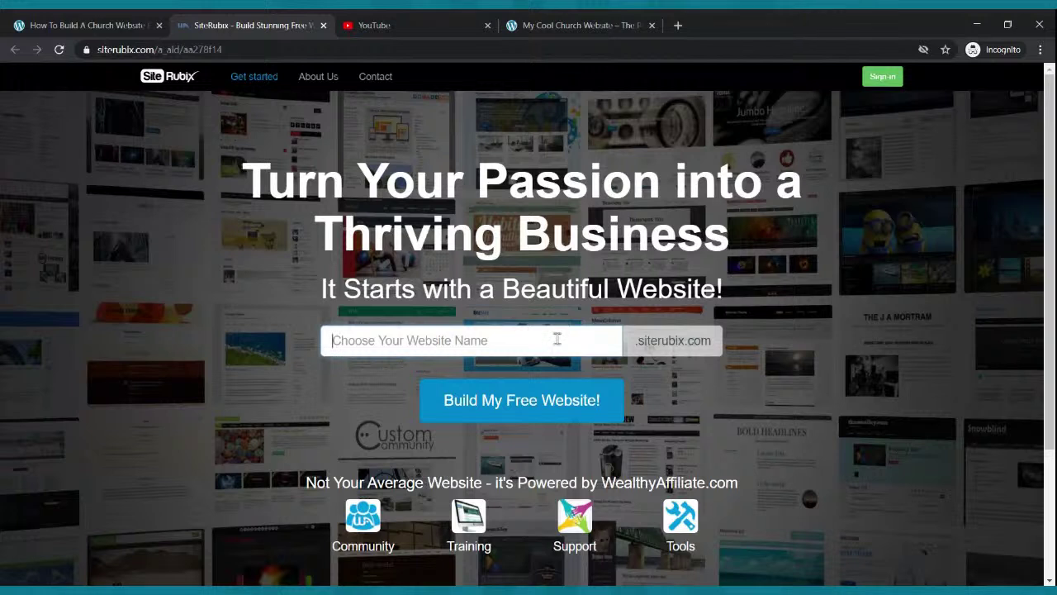
left_click(535, 351)
type("the")
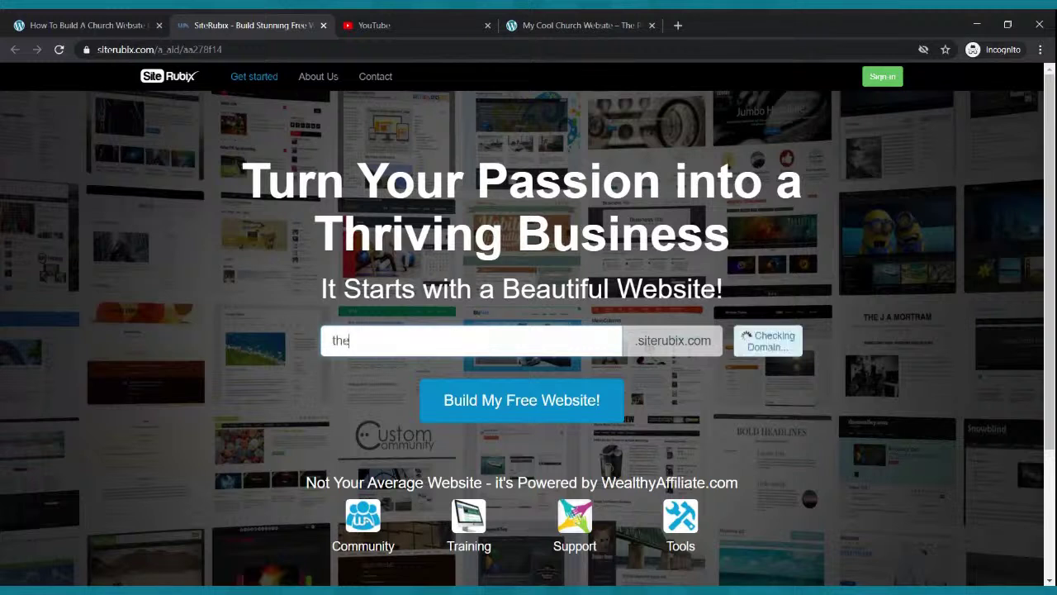
type("radicalchurch")
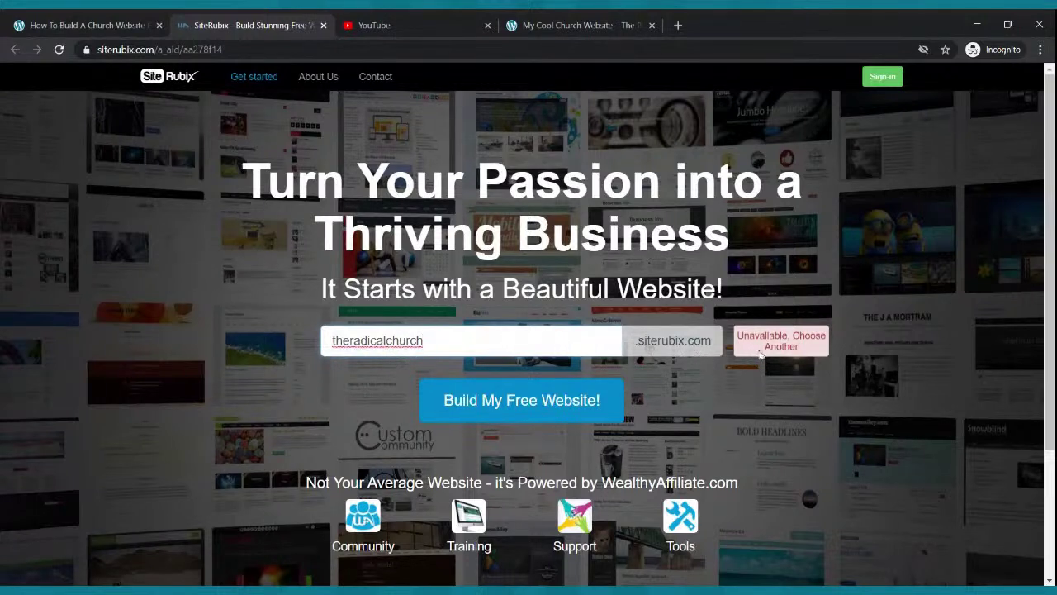
Replace the website name with mychurchwebsite to check its availability
double_click(445, 343)
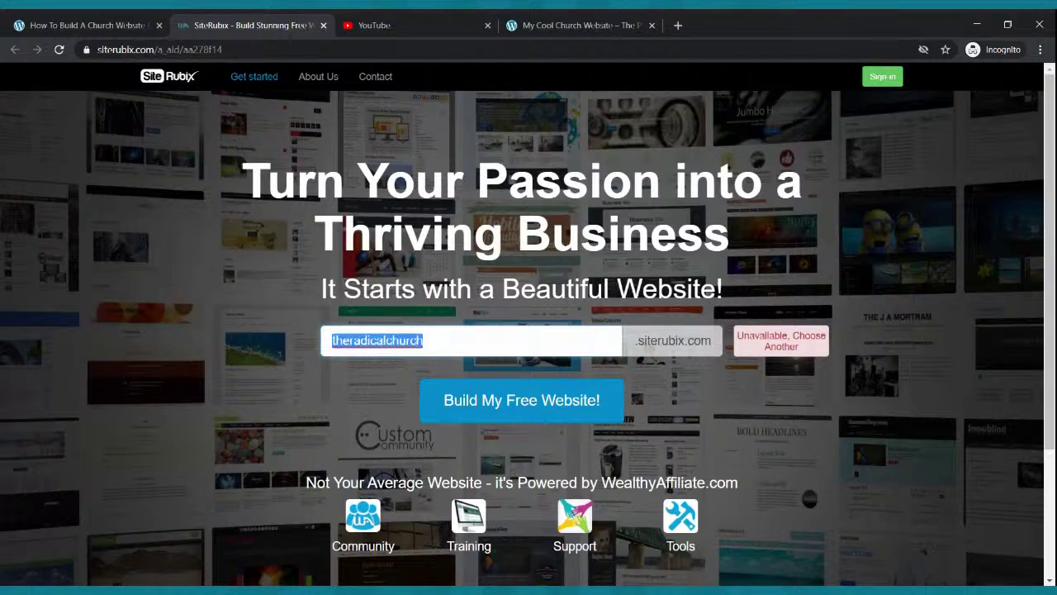
type("mychr")
key("BackSpace")
type("u")
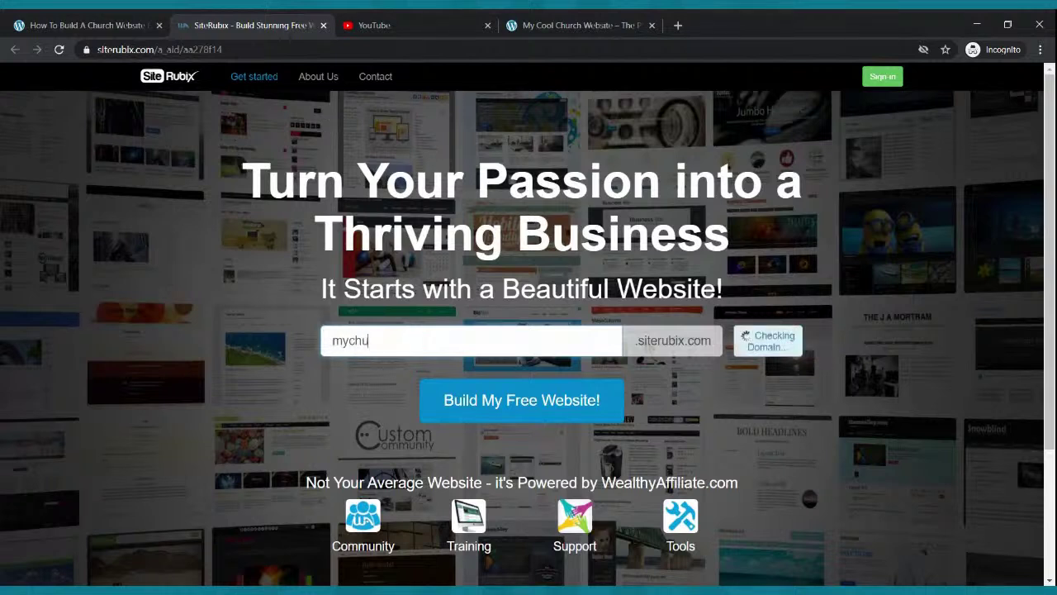
type("rchwebsite")
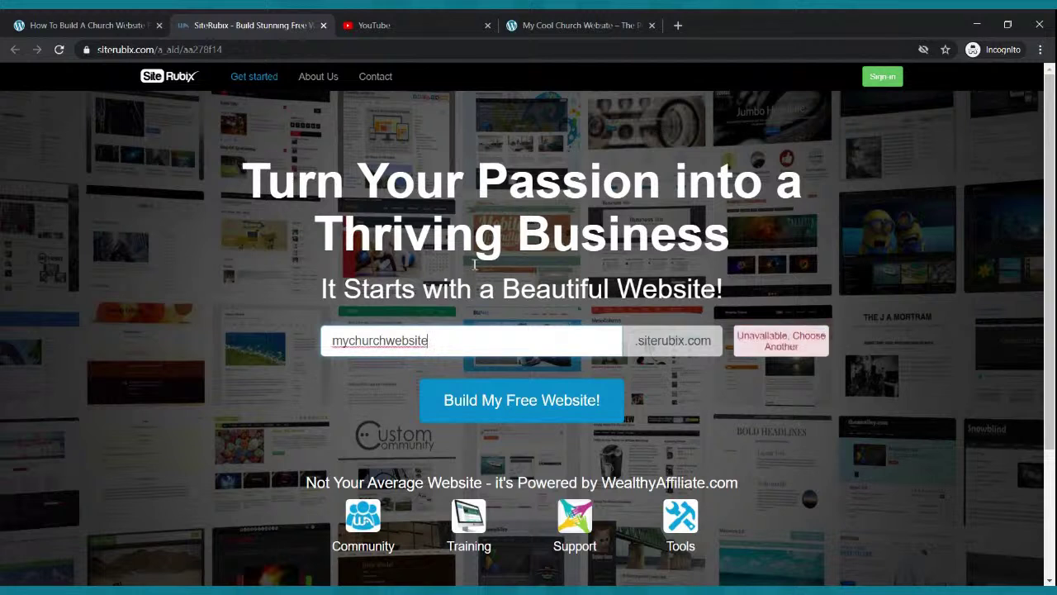
Replace the website name with mynewwebsite and start building the free website
left_click_drag(448, 339, 267, 338)
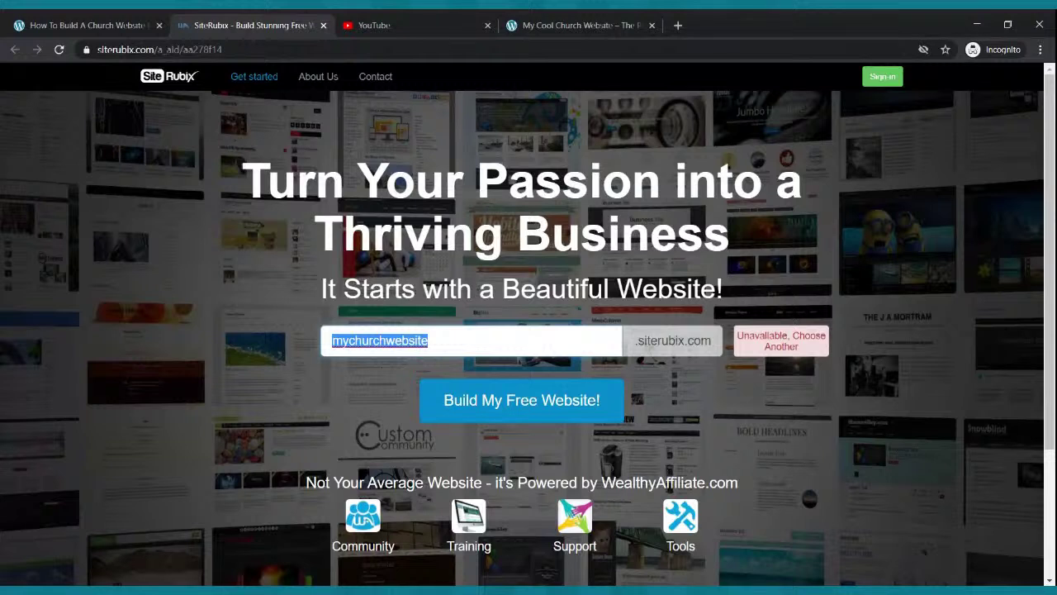
type("my")
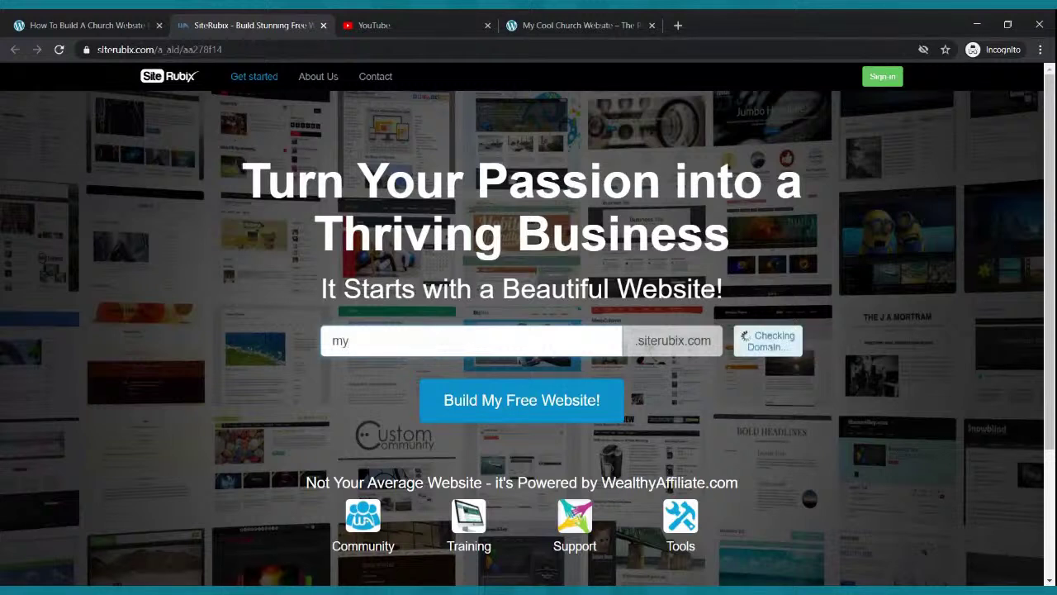
type("newwebsite")
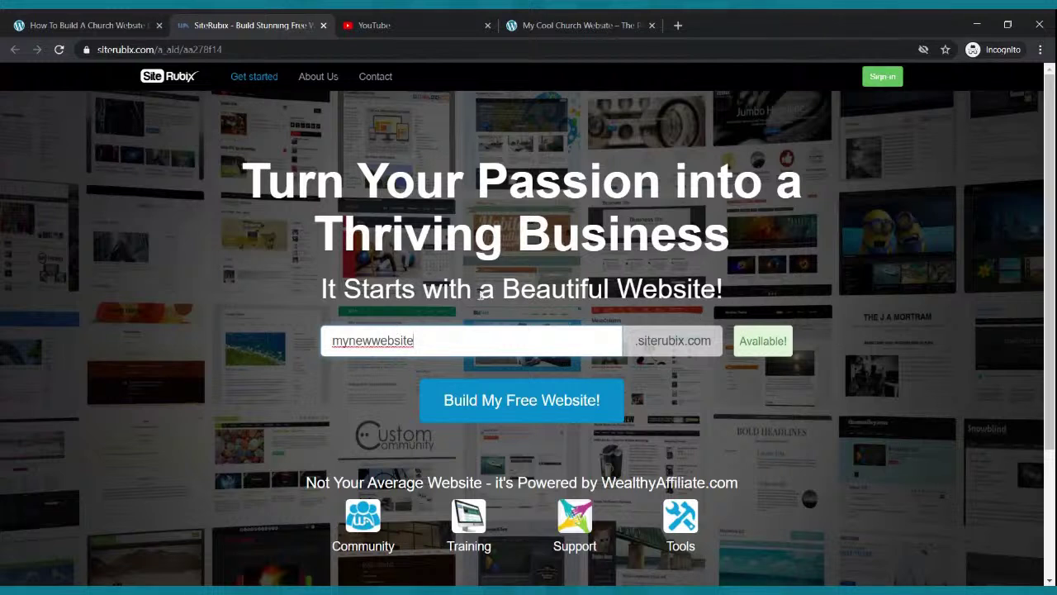
left_click(498, 403)
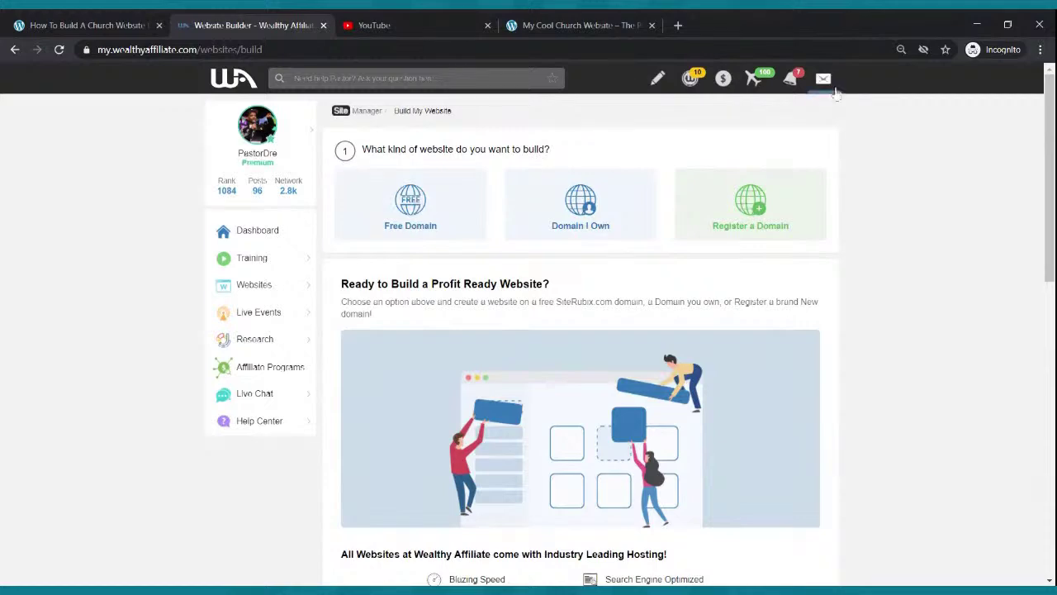
Log out of the Wealthy Affiliate account and close its browser tab
left_click(279, 139)
left_click(434, 378)
left_click(266, 136)
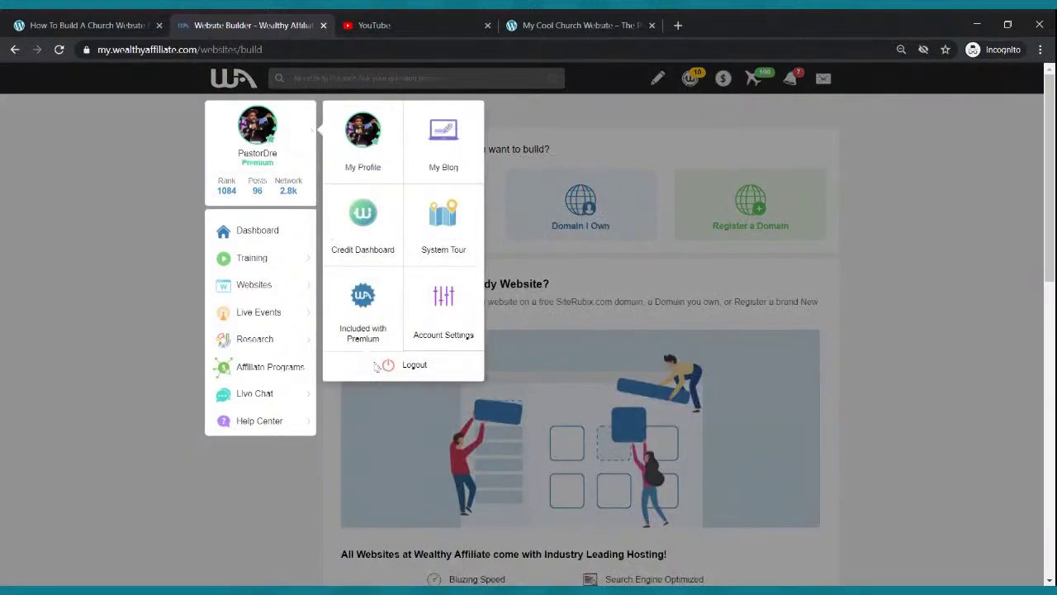
left_click(391, 371)
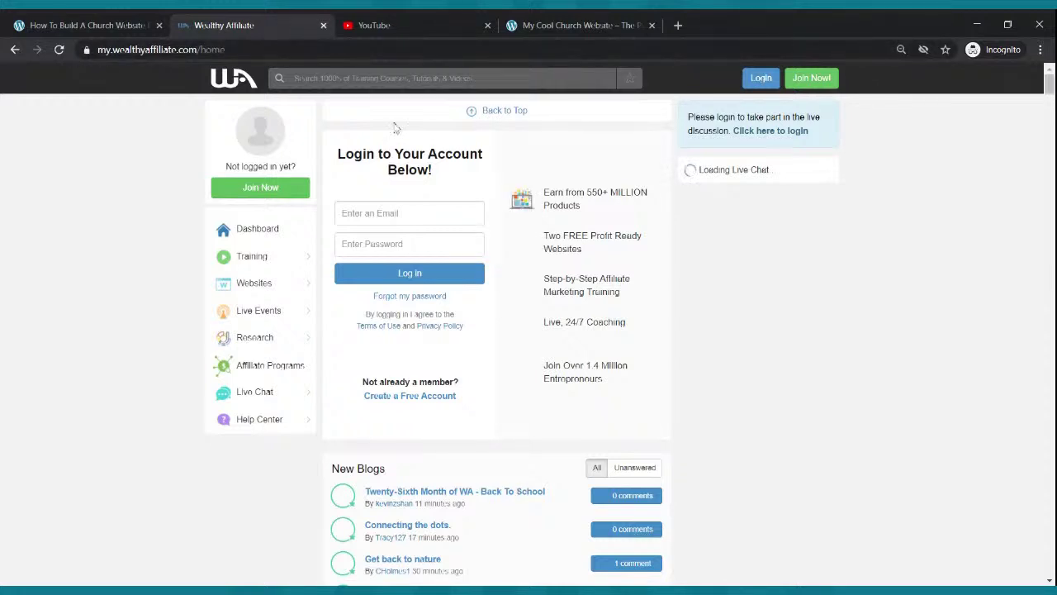
left_click(325, 26)
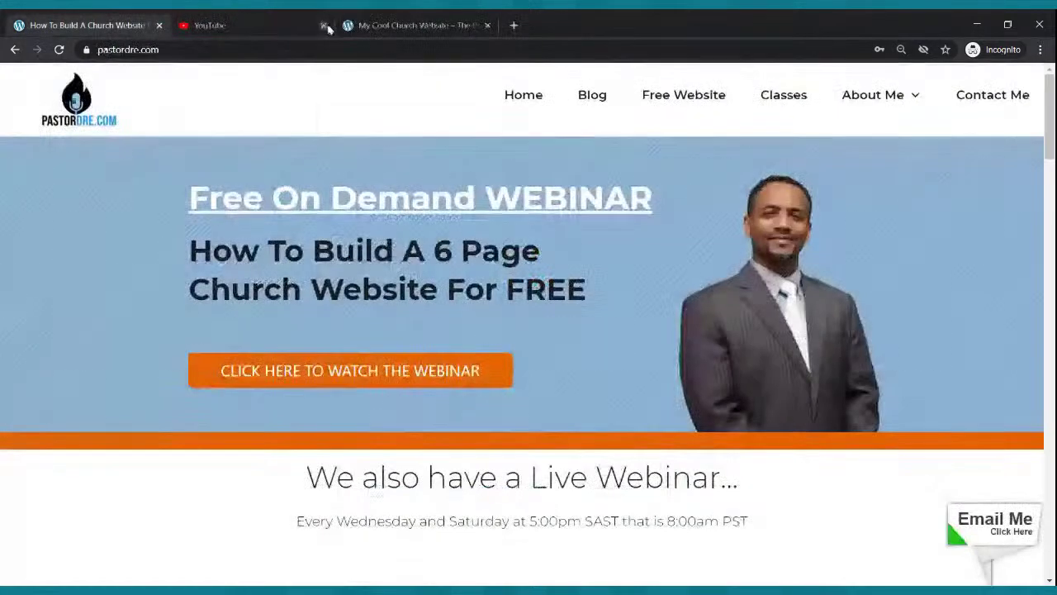
Reopen the Free Website page, enter the website name mynewwebsite and start building the free website
left_click(685, 96)
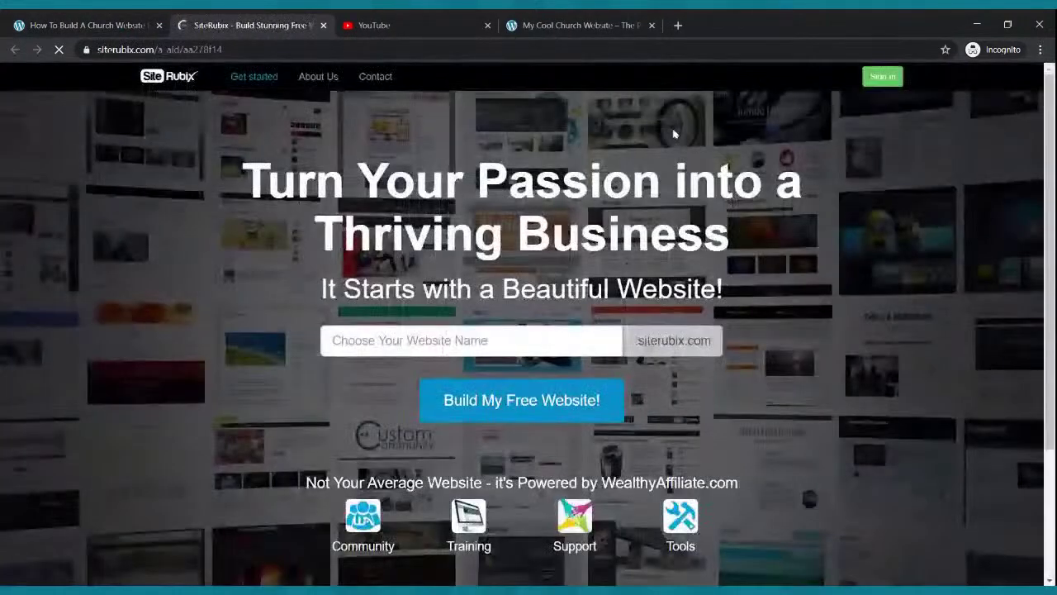
left_click(457, 337)
type("my")
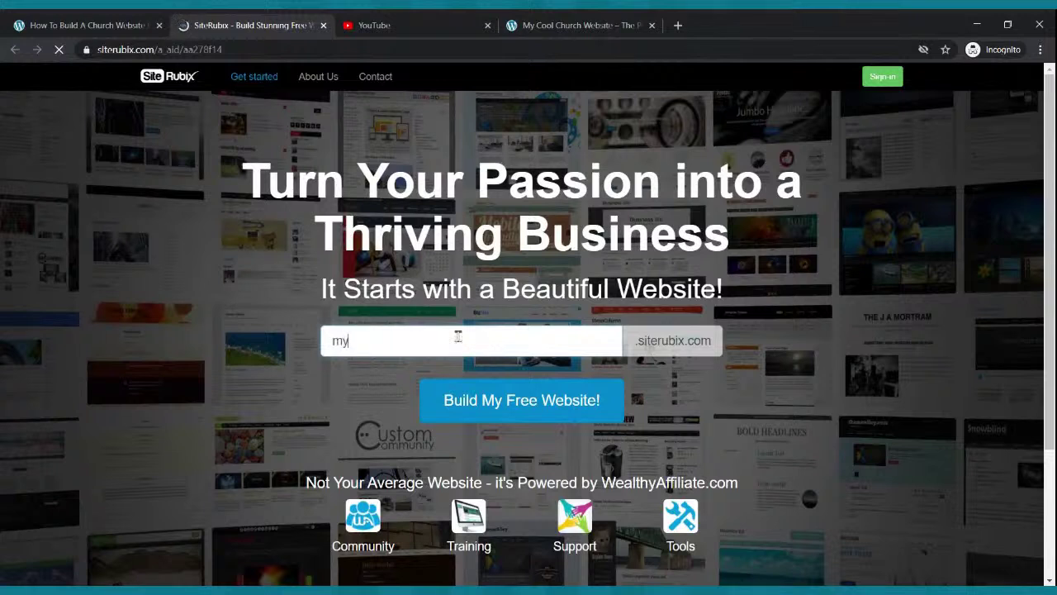
type("newwebsite")
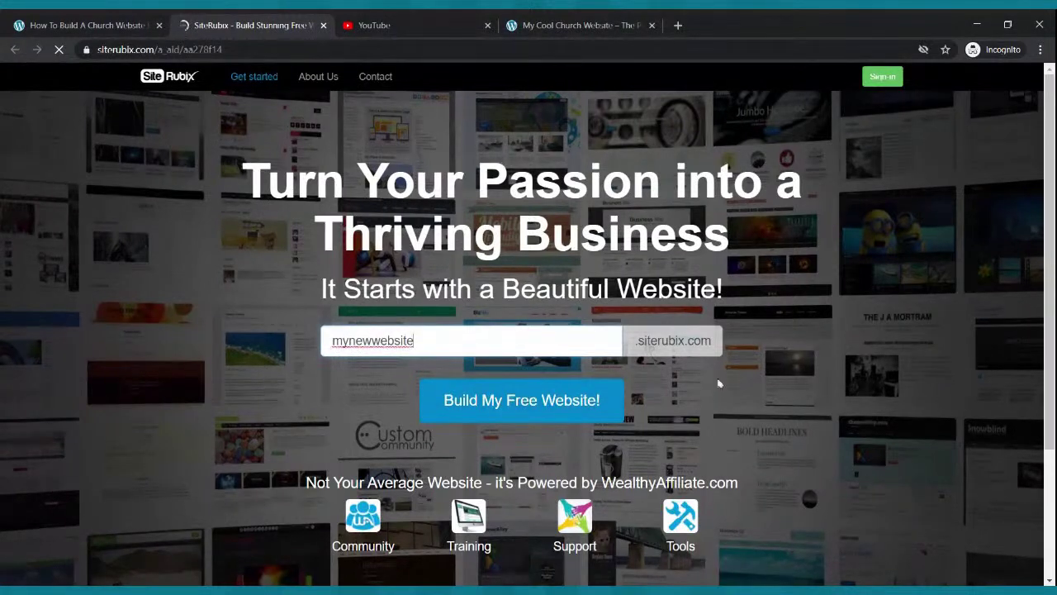
left_click(535, 405)
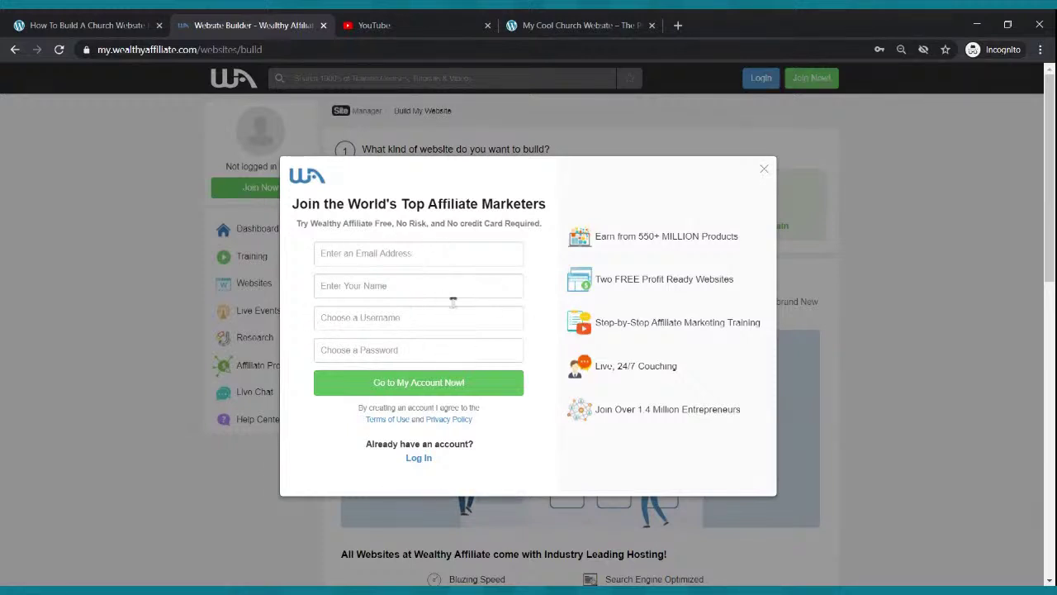
Go through the sign-up form's email, name, username and password fields without filling them in
left_click(374, 257)
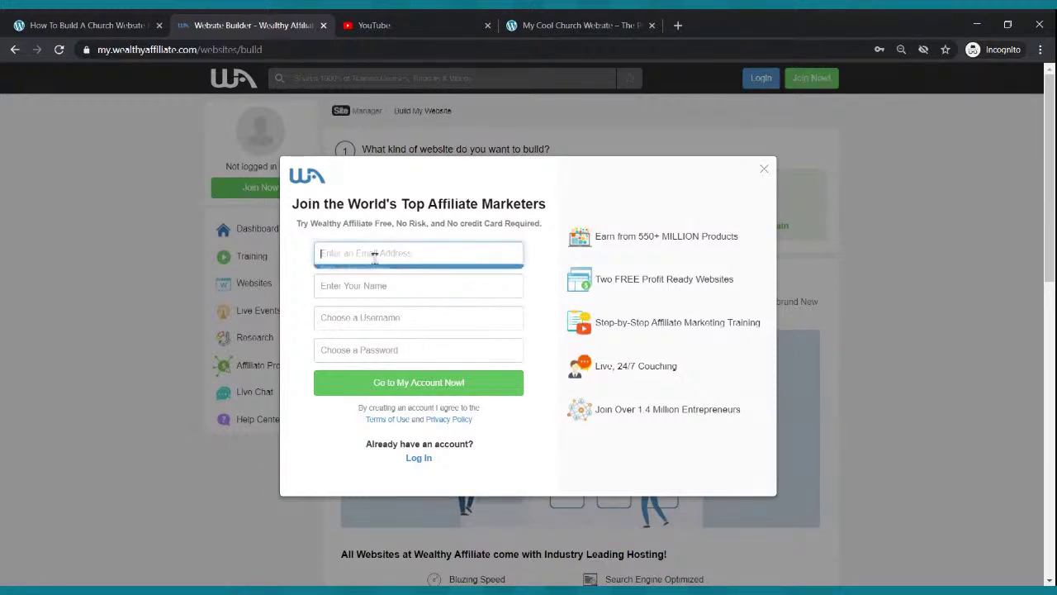
left_click(381, 286)
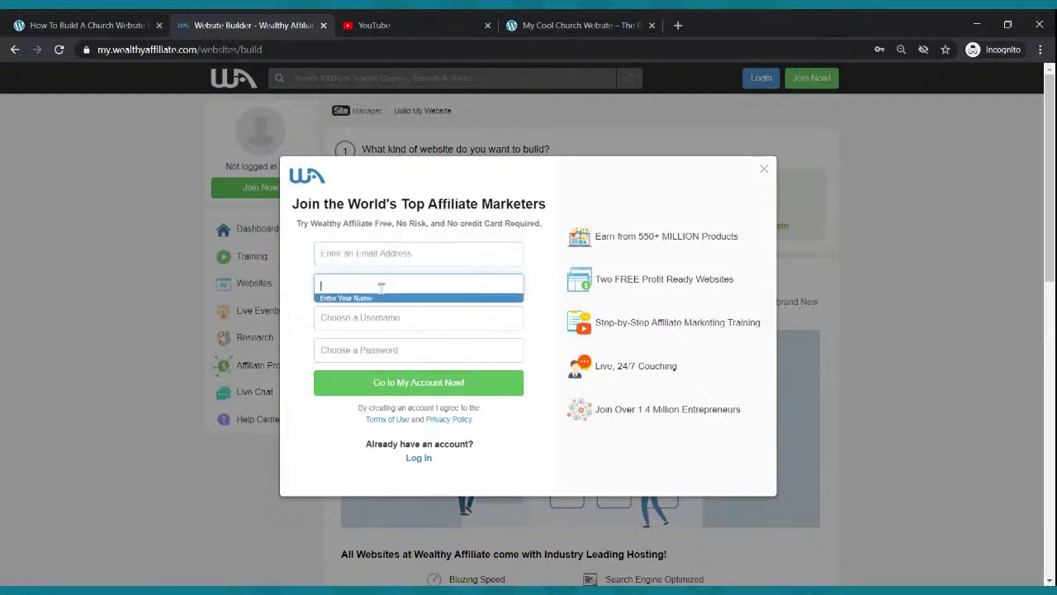
left_click(378, 317)
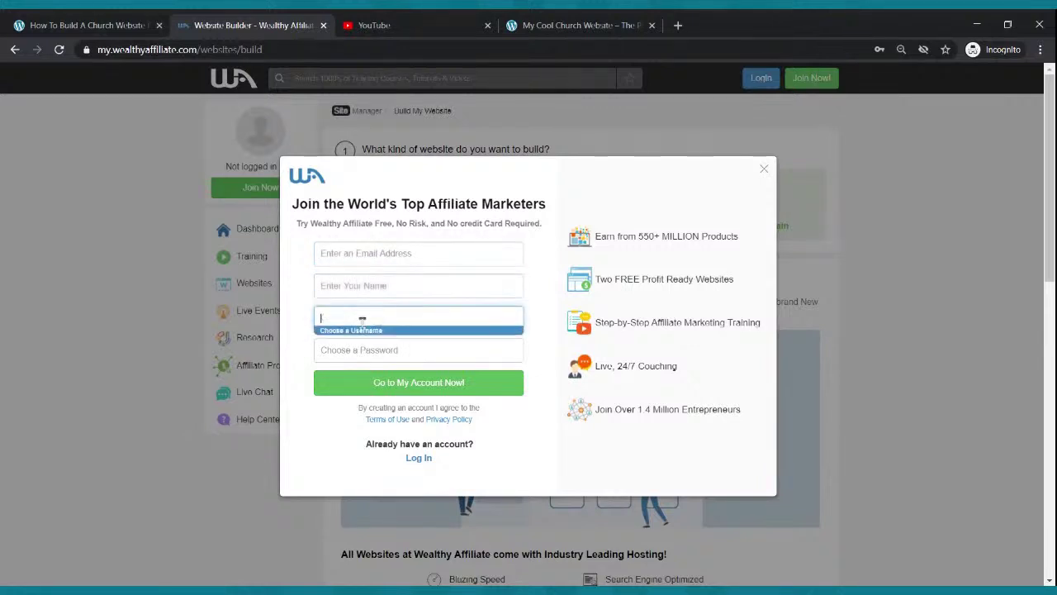
left_click(397, 352)
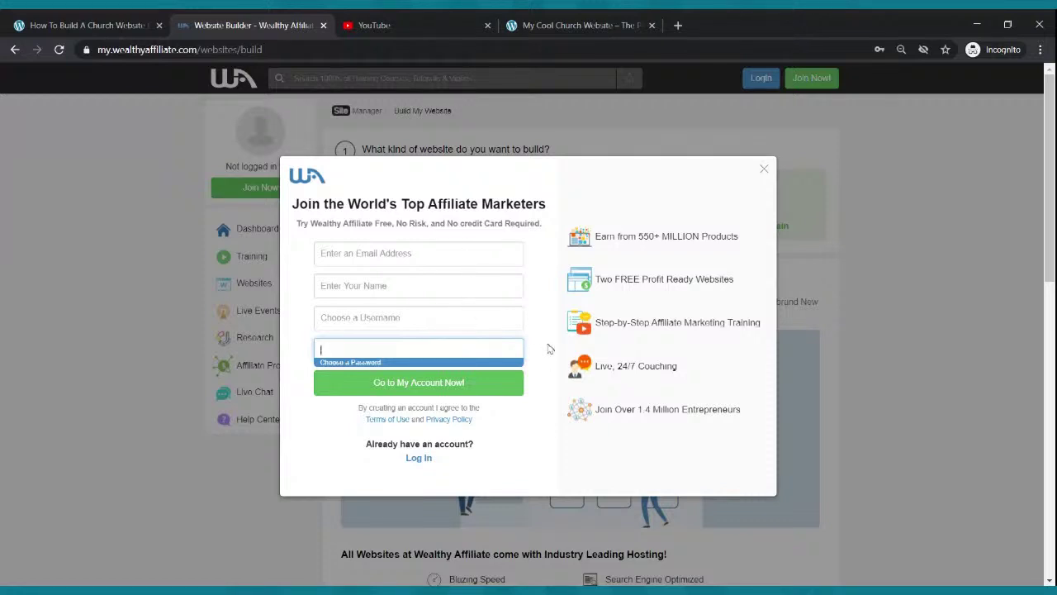
Switch to the login form and sign in to the existing account with its email and password
left_click(417, 458)
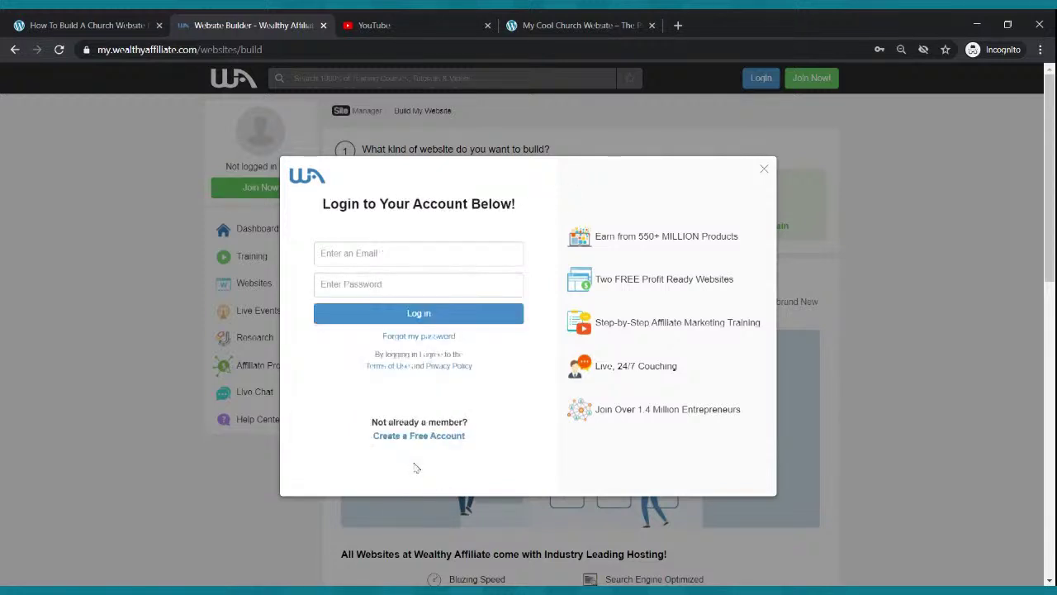
left_click(413, 250)
left_click(417, 313)
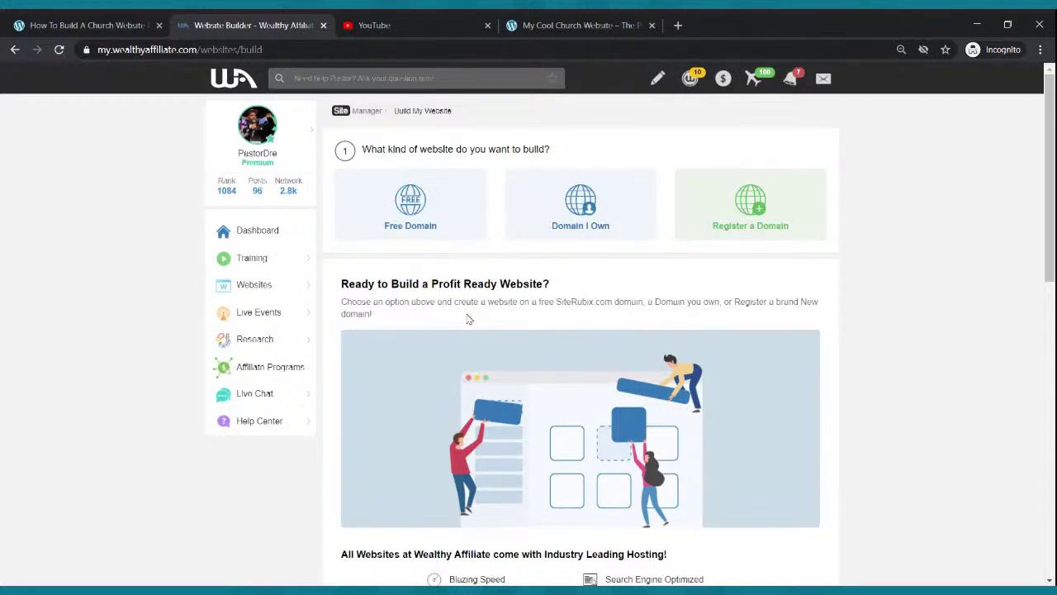
Select a free domain as the website type and enter mynewwebsite as the siterubix.com domain name
left_click(409, 213)
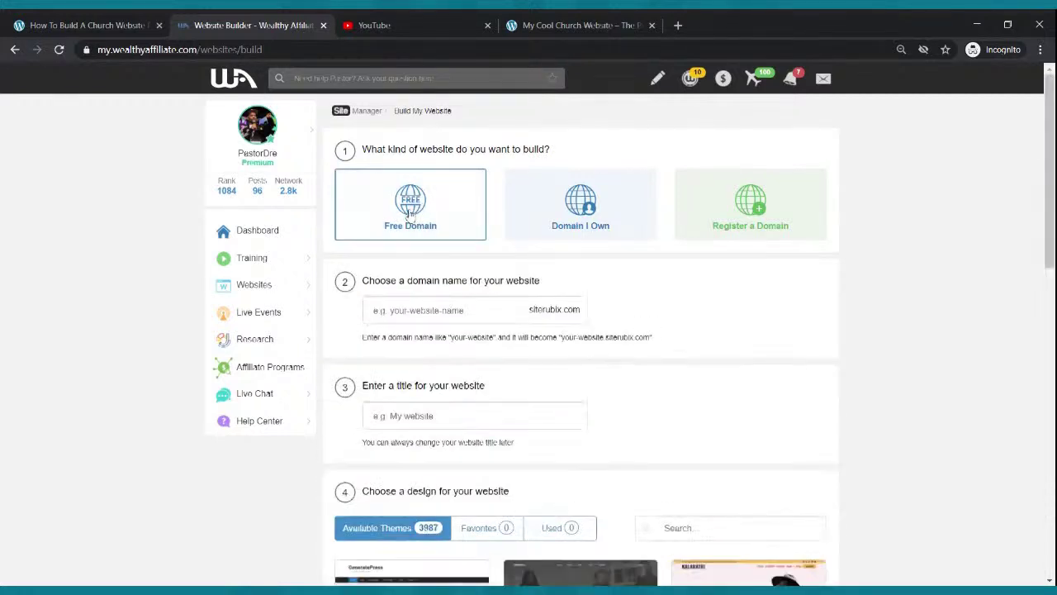
left_click(407, 310)
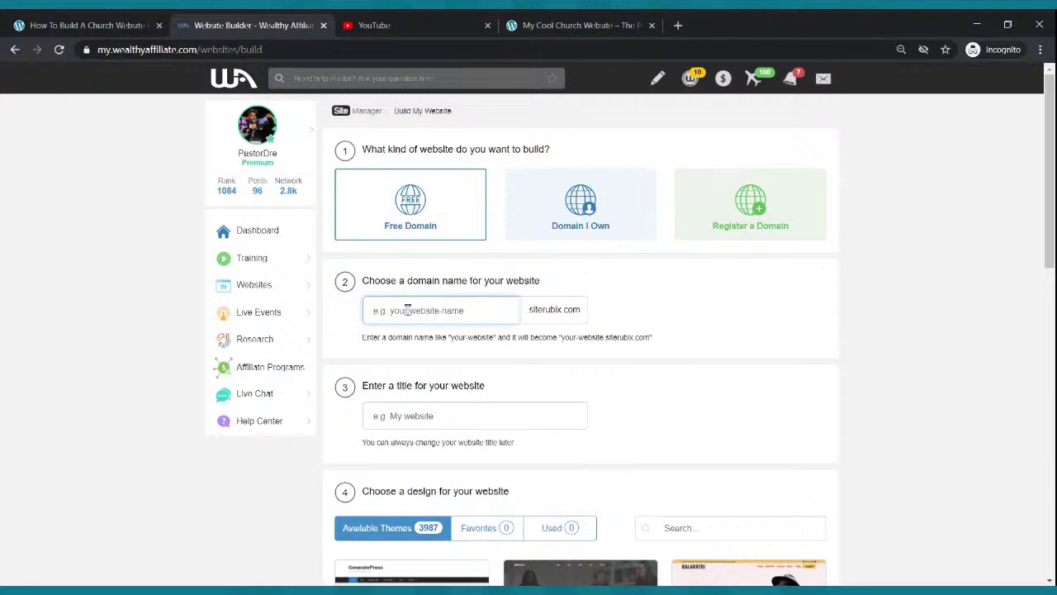
type("mynewwebsite")
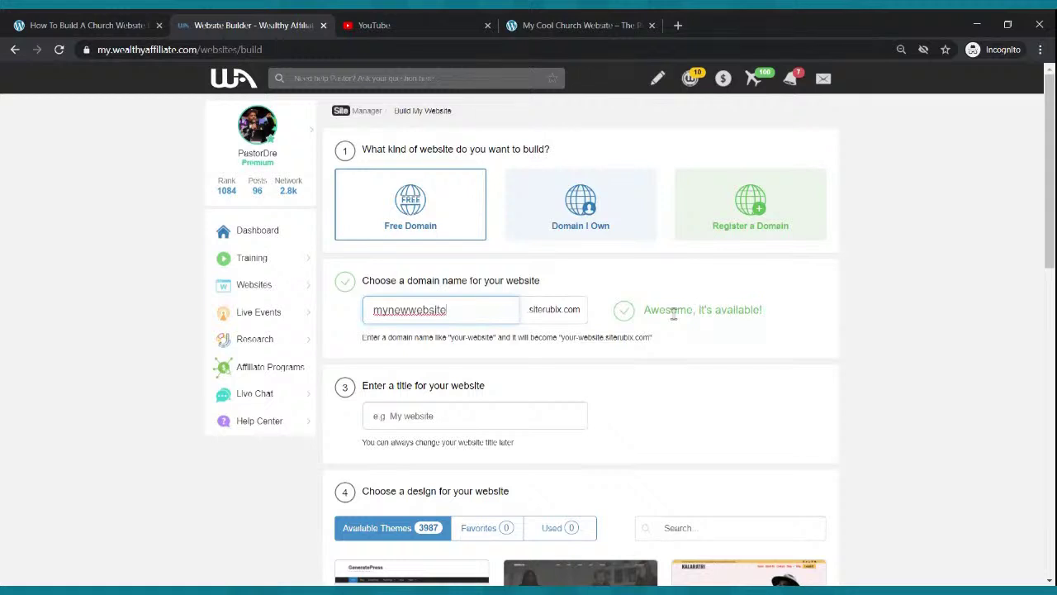
Set the website title to My New Website
left_click(468, 409)
type("The")
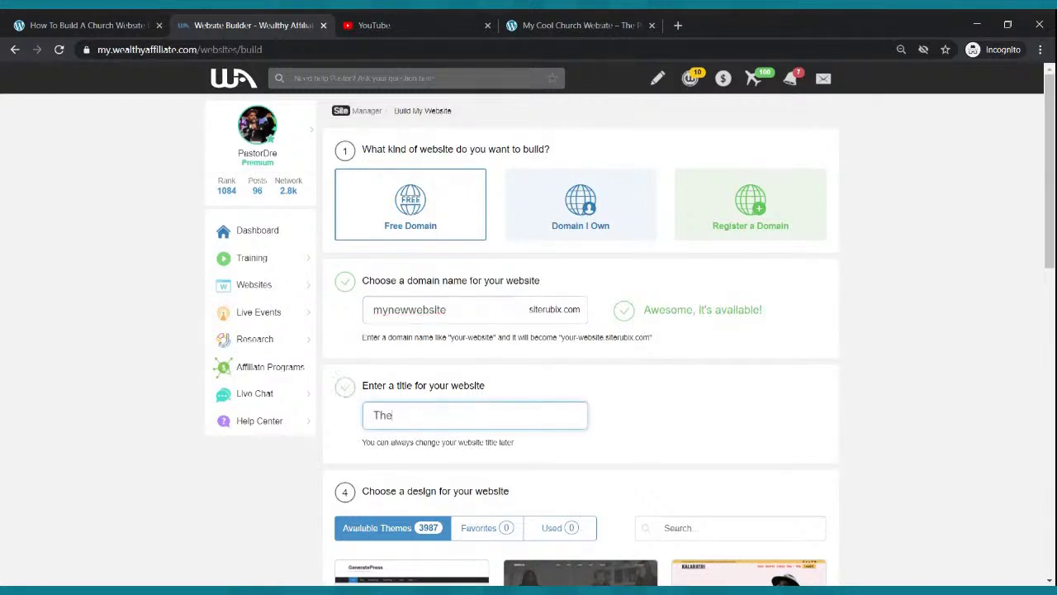
key("BackSpace")
key("BackSpace")
key("BackSpace")
type("My")
key("BackSpace")
type("y New Websi")
type("e")
key("BackSpace")
type("te")
Build the website with the GeneratePress theme and log in to its WordPress admin dashboard
scroll(512, 400, "down", 2)
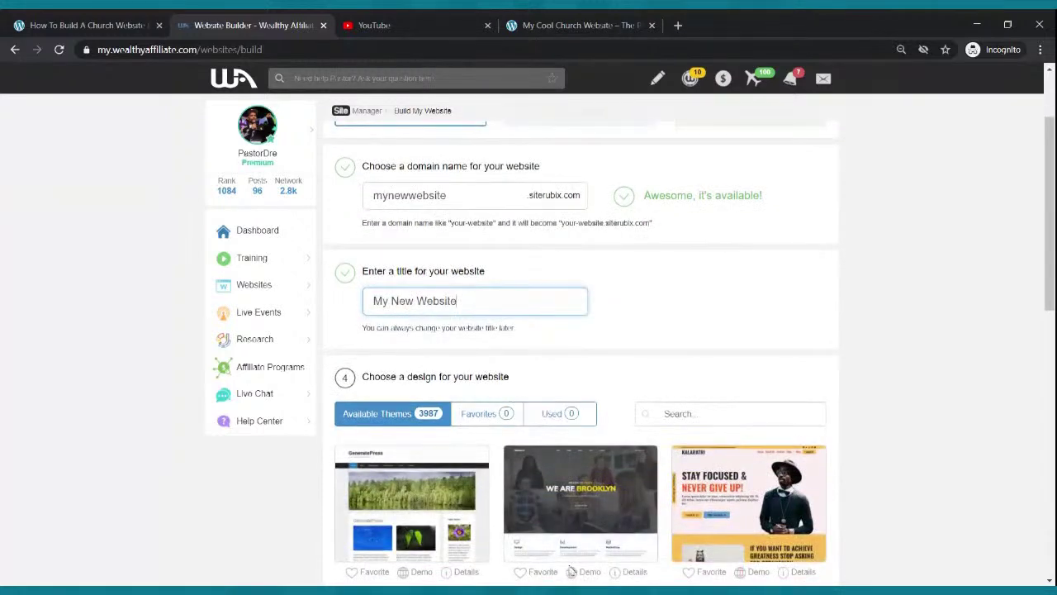
mouse_move(367, 493)
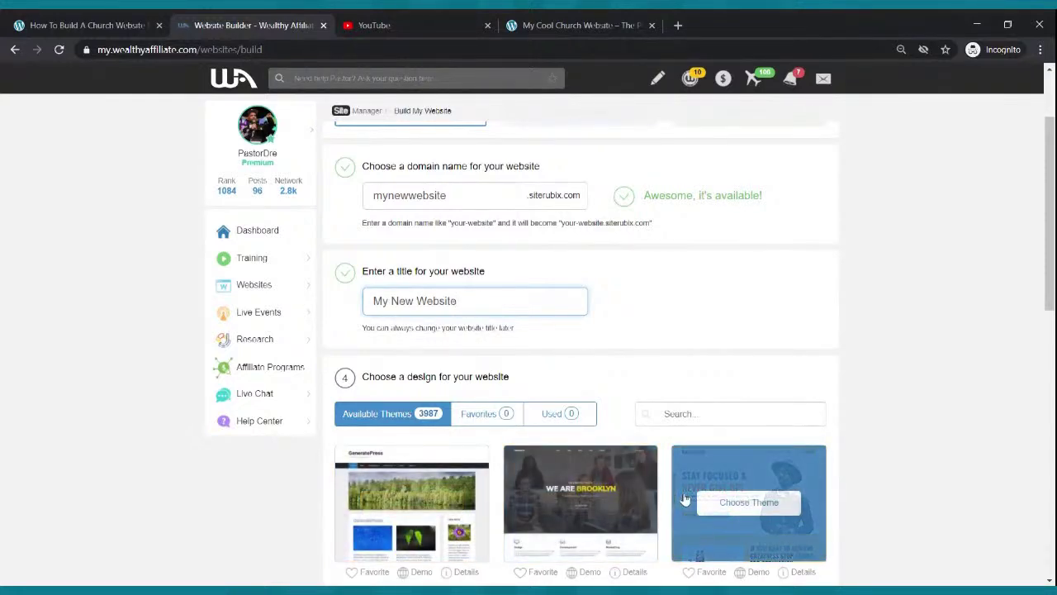
mouse_move(637, 524)
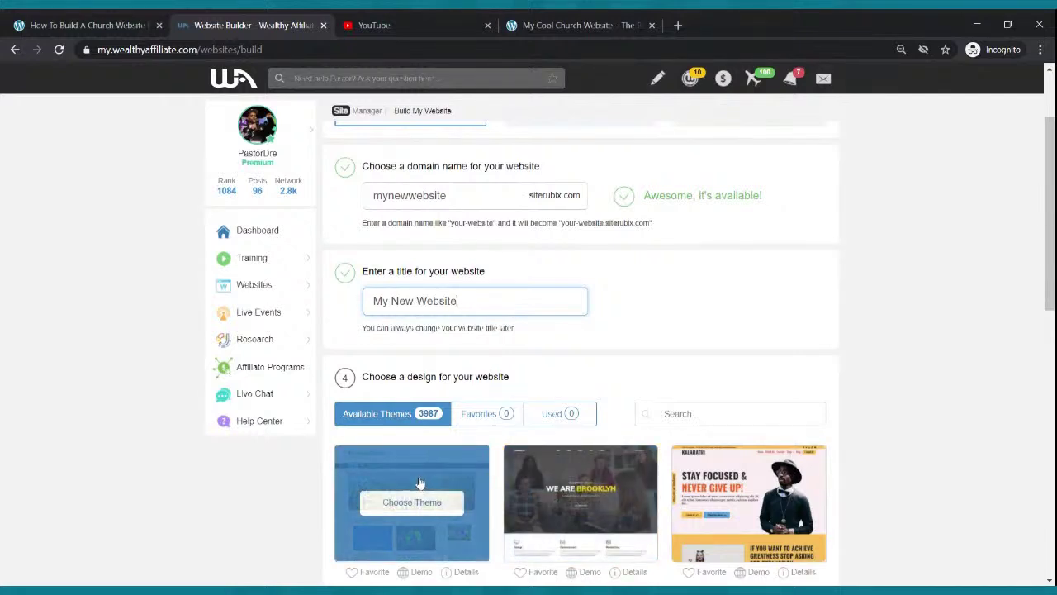
left_click(411, 503)
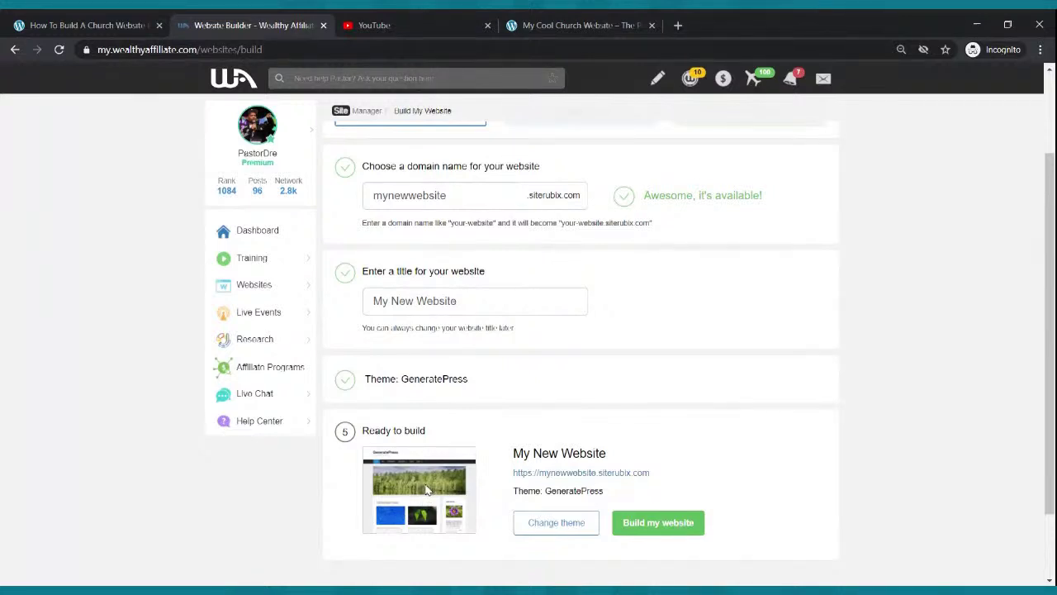
left_click(648, 527)
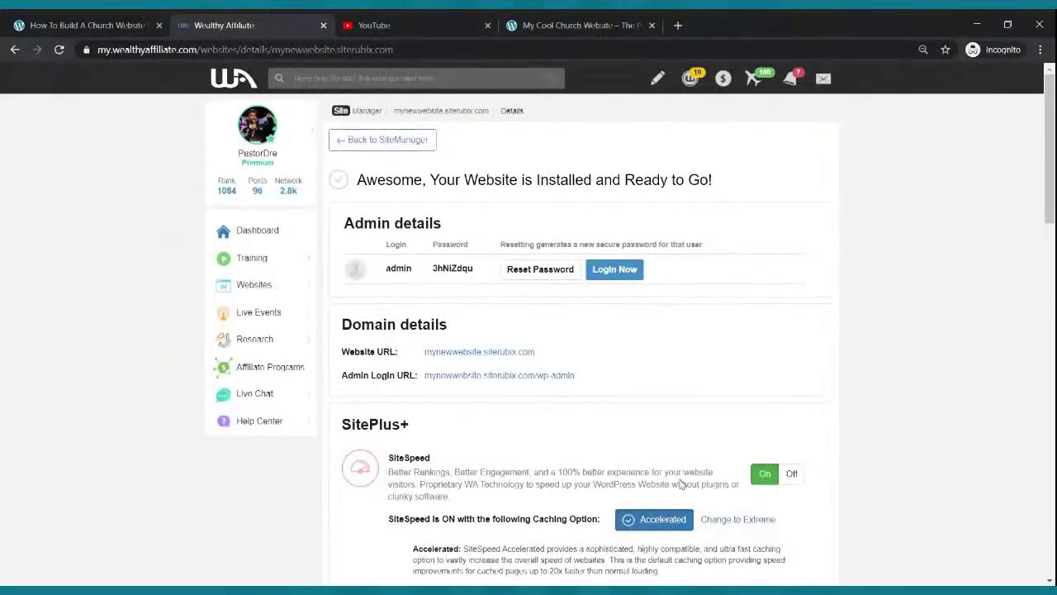
left_click(621, 270)
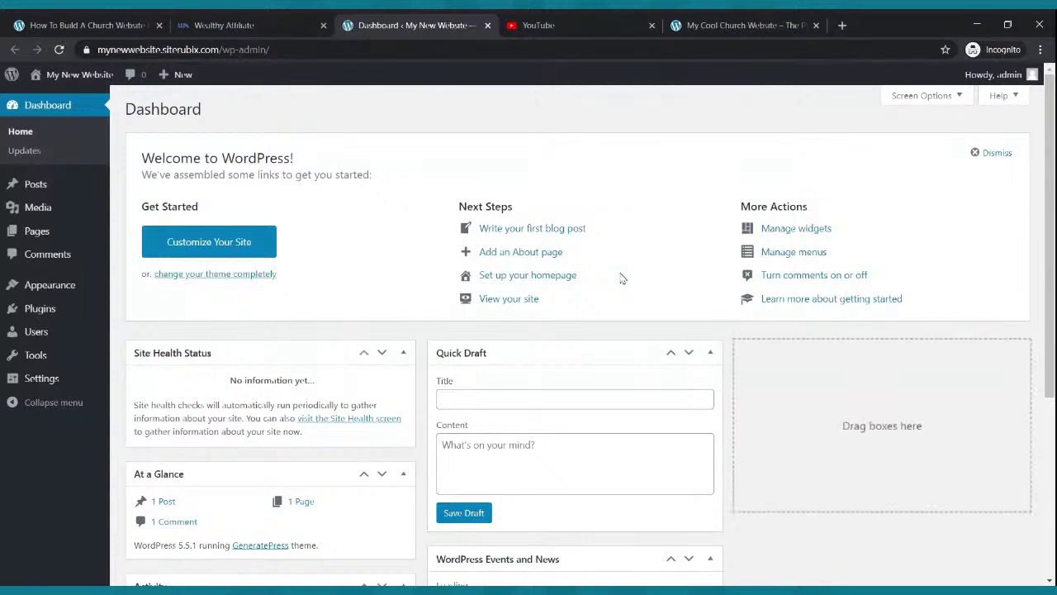
Open the new website's front end in a separate tab from its WordPress dashboard and view it
left_click(741, 21)
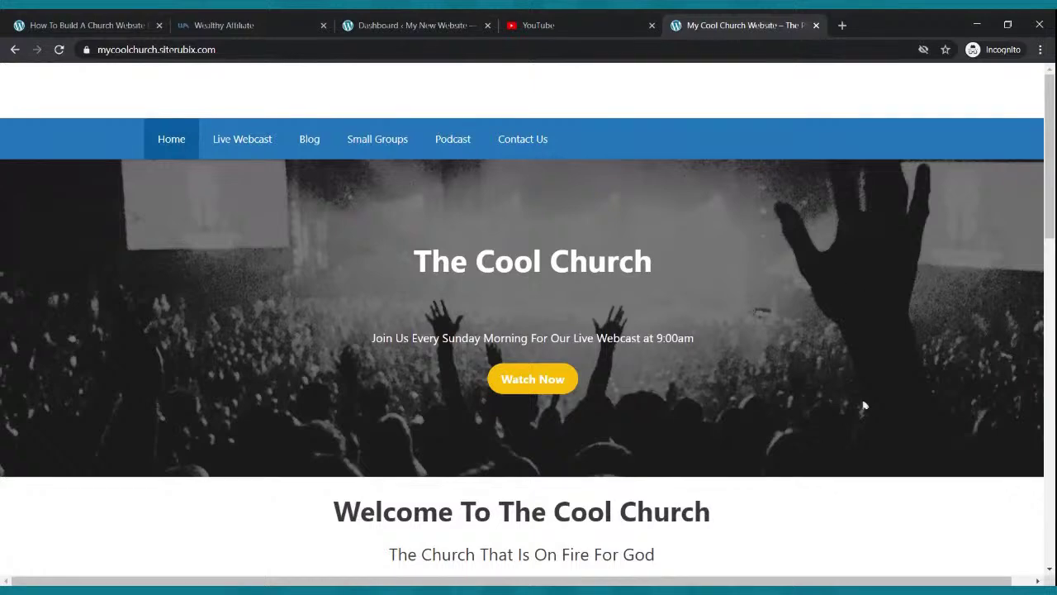
left_click(374, 23)
mouse_move(91, 77)
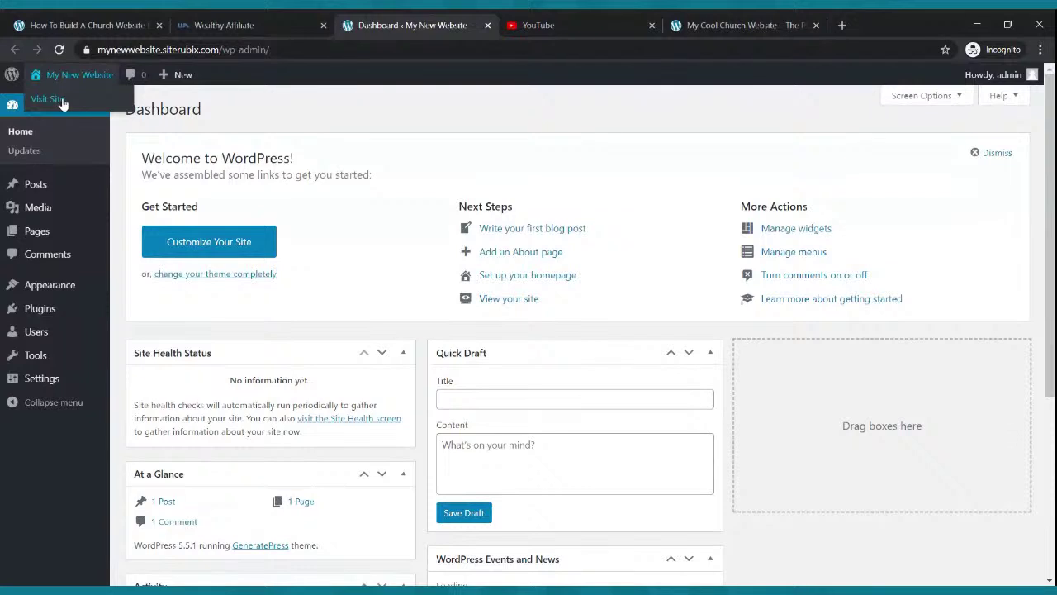
middle_click(62, 102)
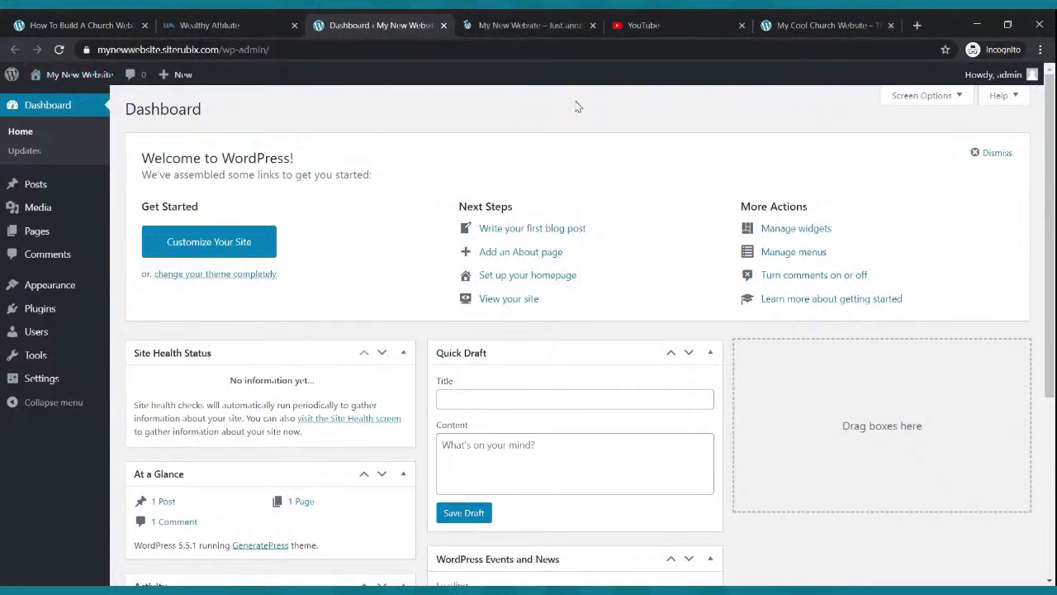
left_click(529, 25)
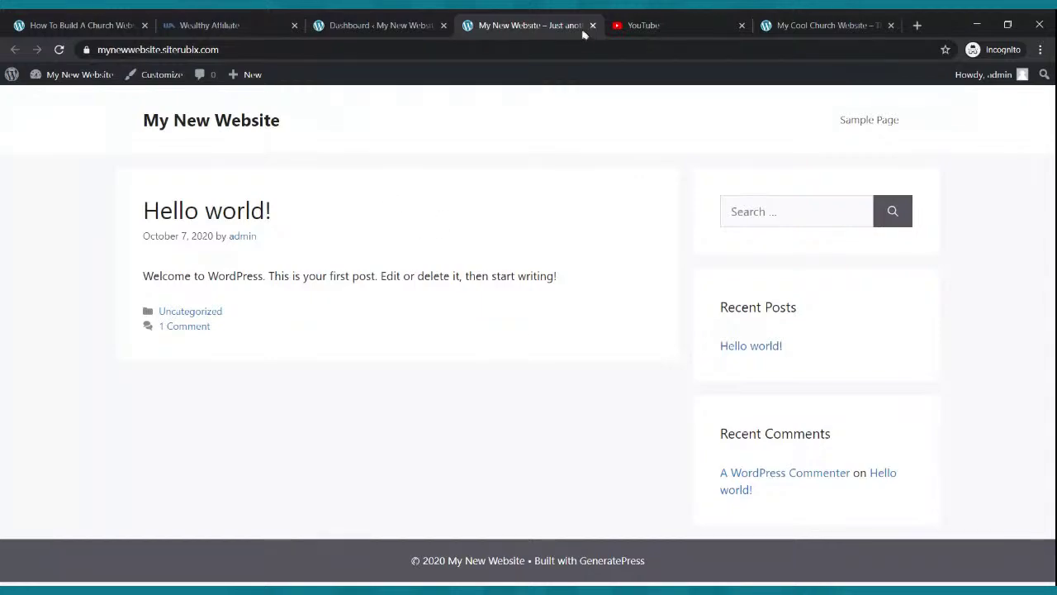
Look through the homepage sections of the My Cool Church example site
left_click(800, 20)
scroll(677, 215, "down", 8)
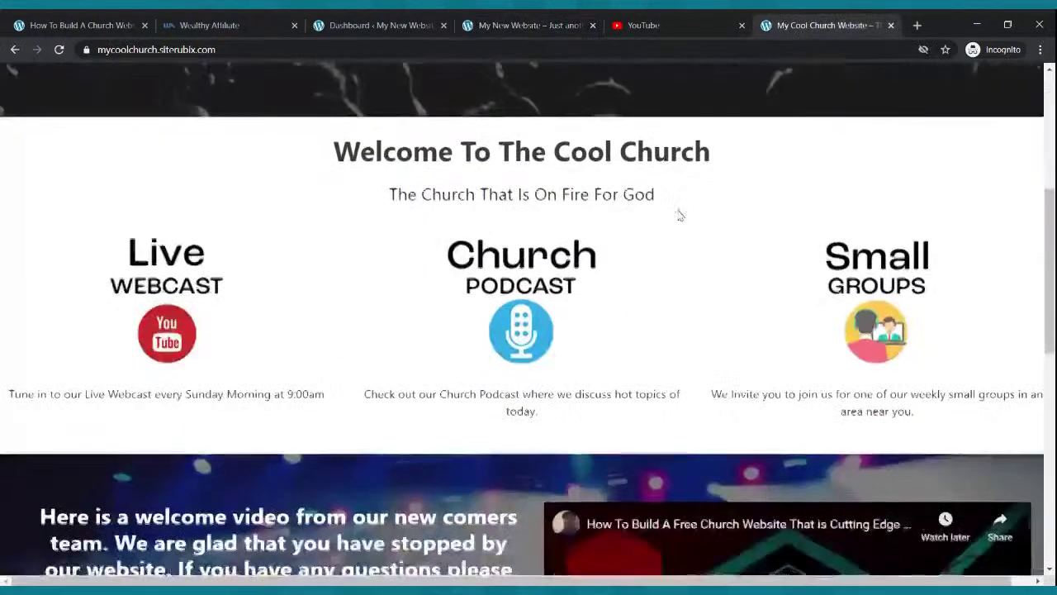
scroll(681, 214, "down", 3)
scroll(680, 212, "up", 15)
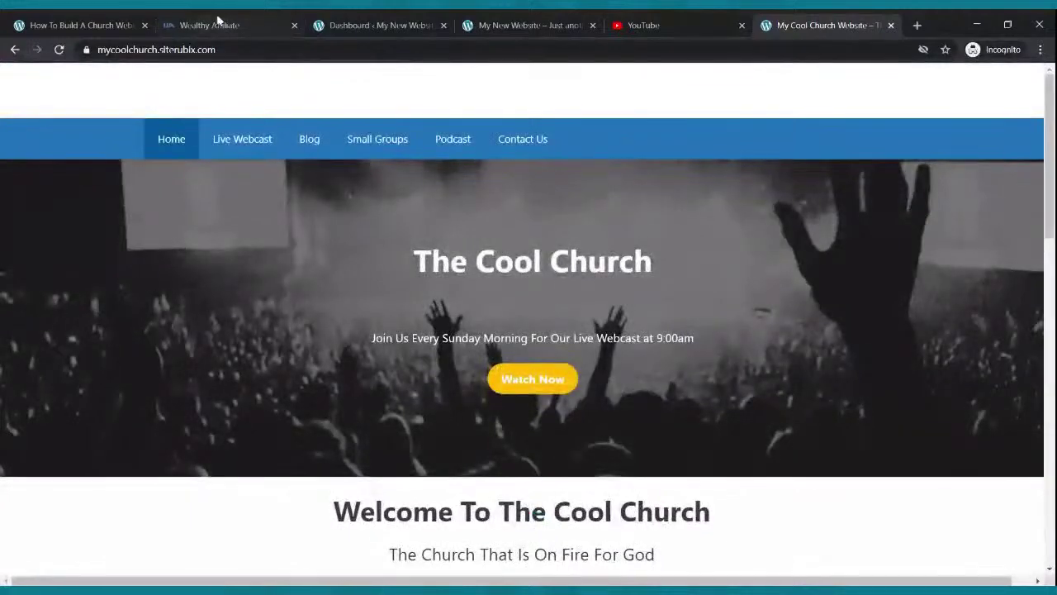
Close the Wealthy Affiliate site details tab and place the YouTube tab after the My Cool Church tab
left_click(259, 31)
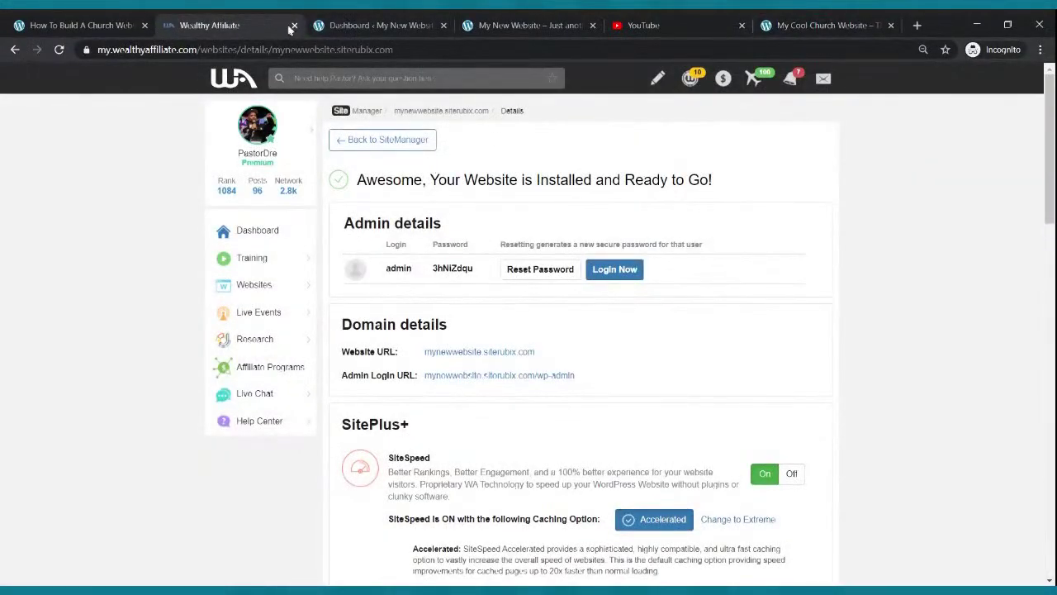
left_click(293, 25)
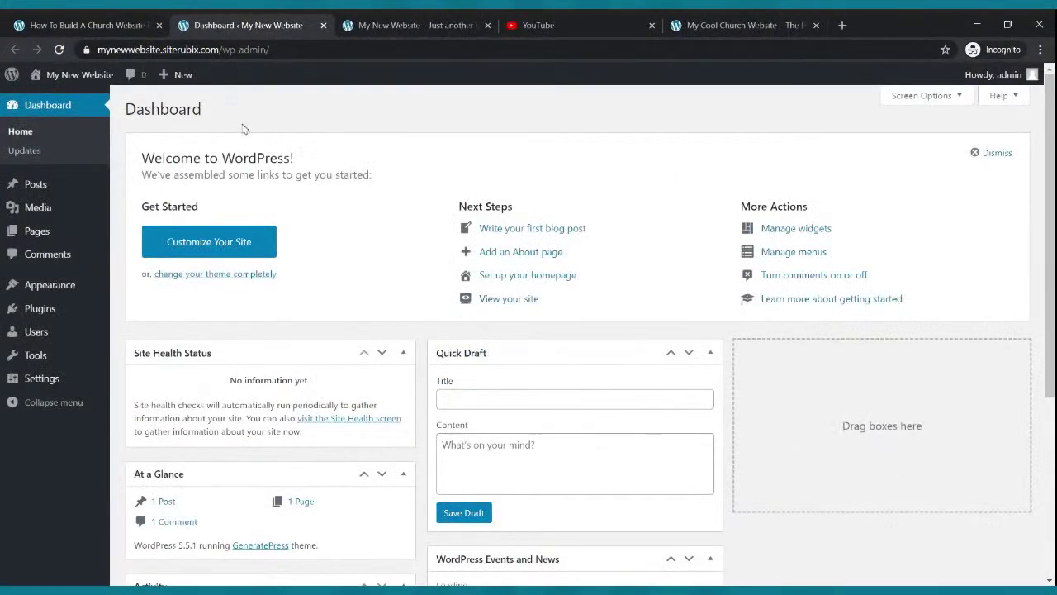
left_click_drag(403, 26, 826, 24)
left_click(576, 20)
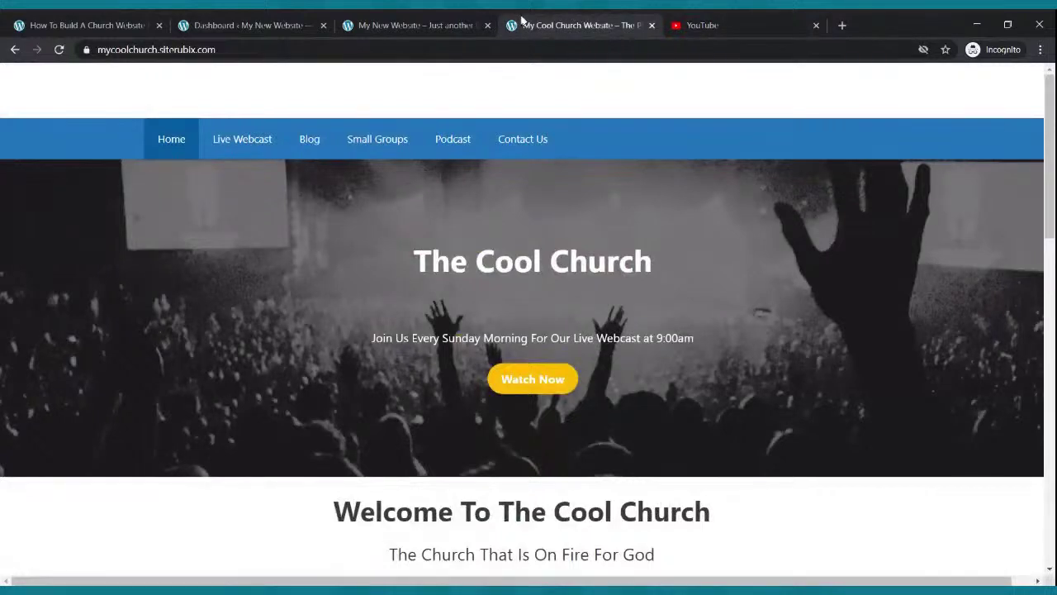
Hide the site title and tagline in the theme's Site Identity settings, publish the change and return to the dashboard
left_click(258, 19)
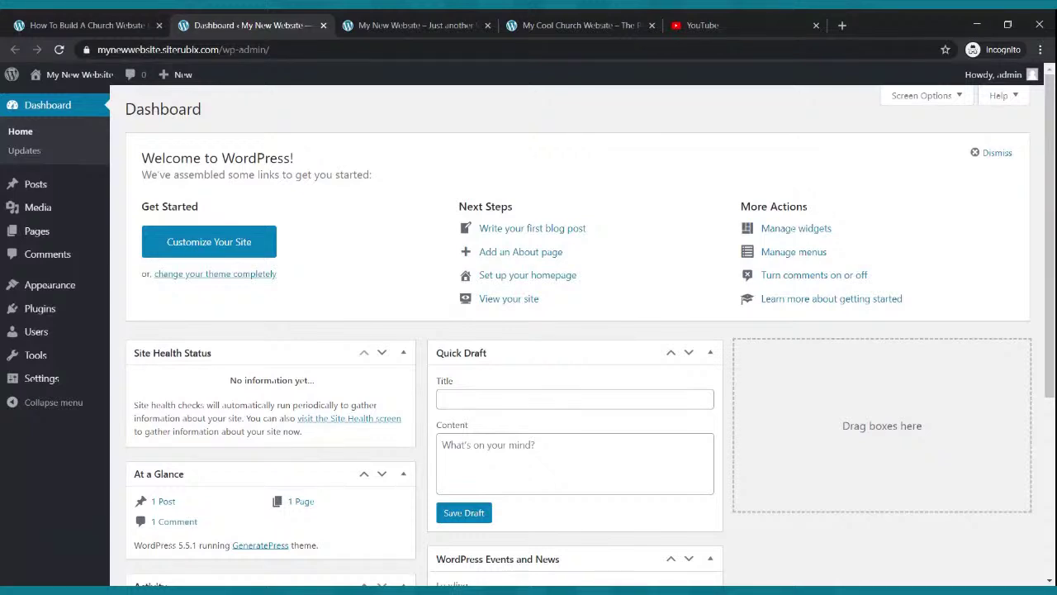
mouse_move(92, 237)
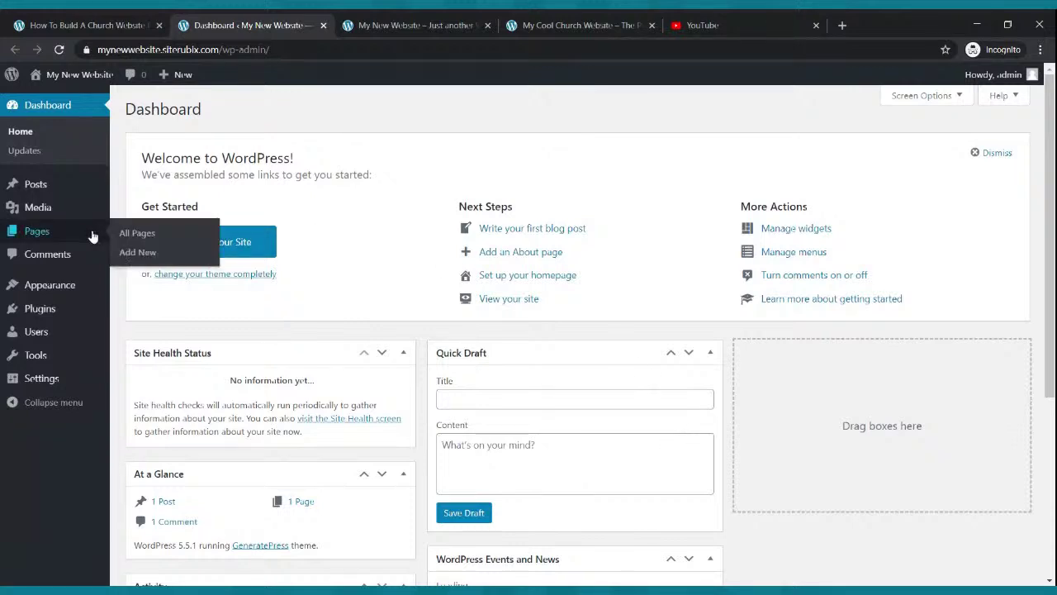
mouse_move(46, 285)
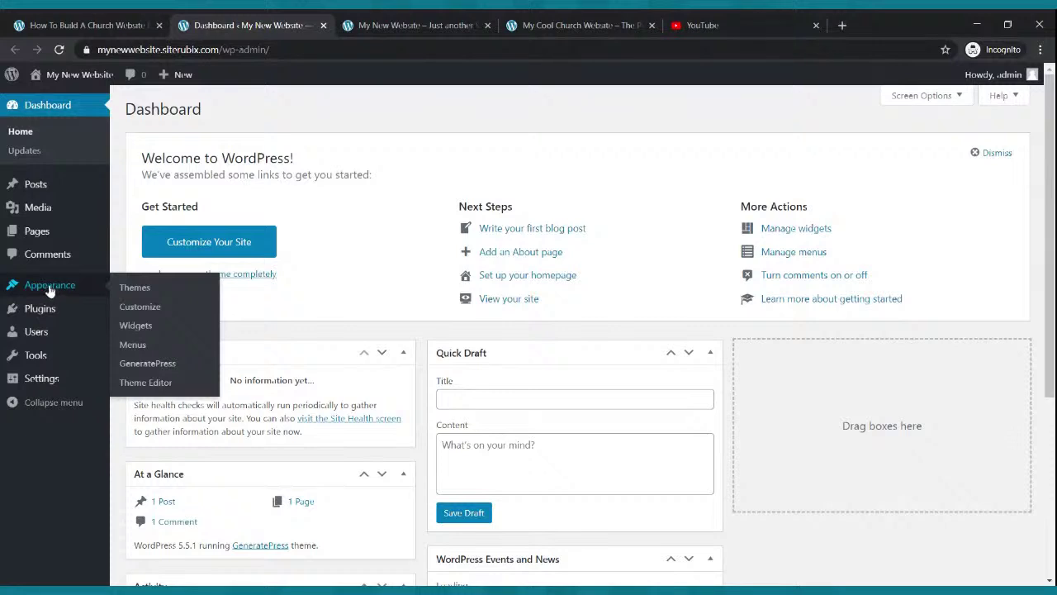
left_click(139, 310)
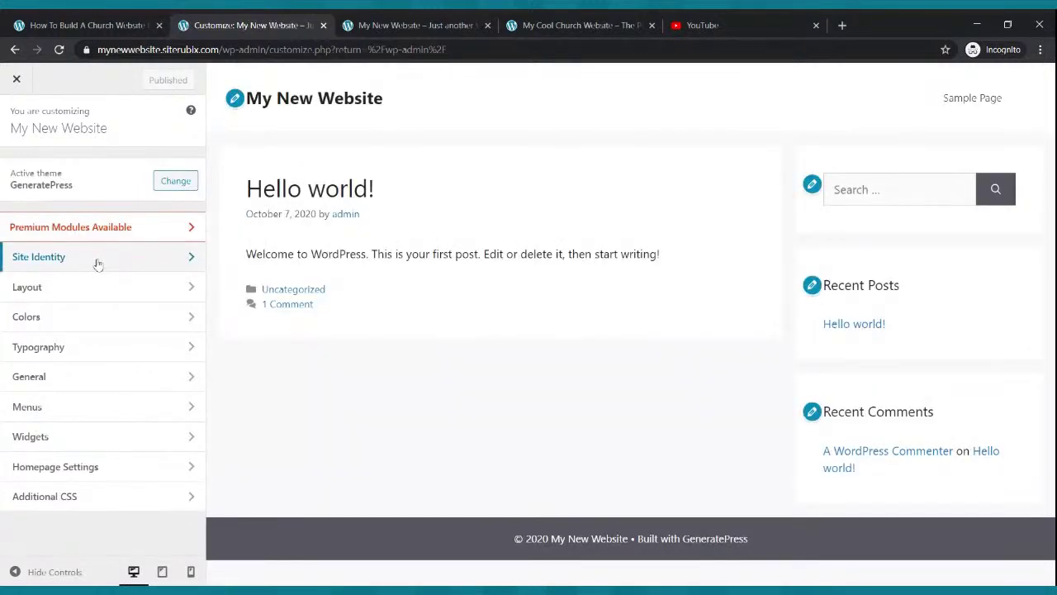
left_click(96, 261)
left_click(15, 215)
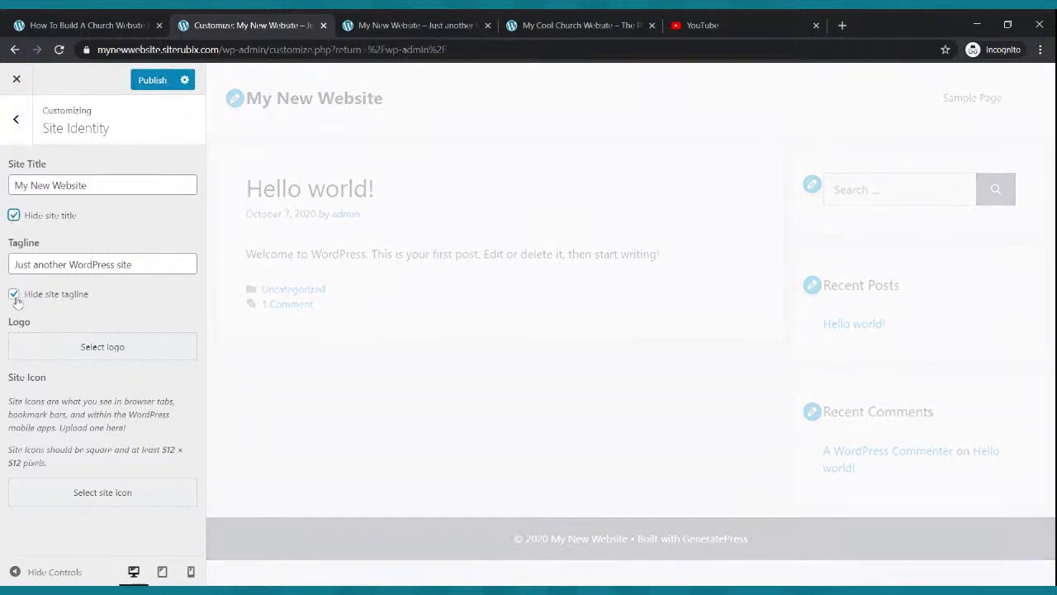
left_click(153, 82)
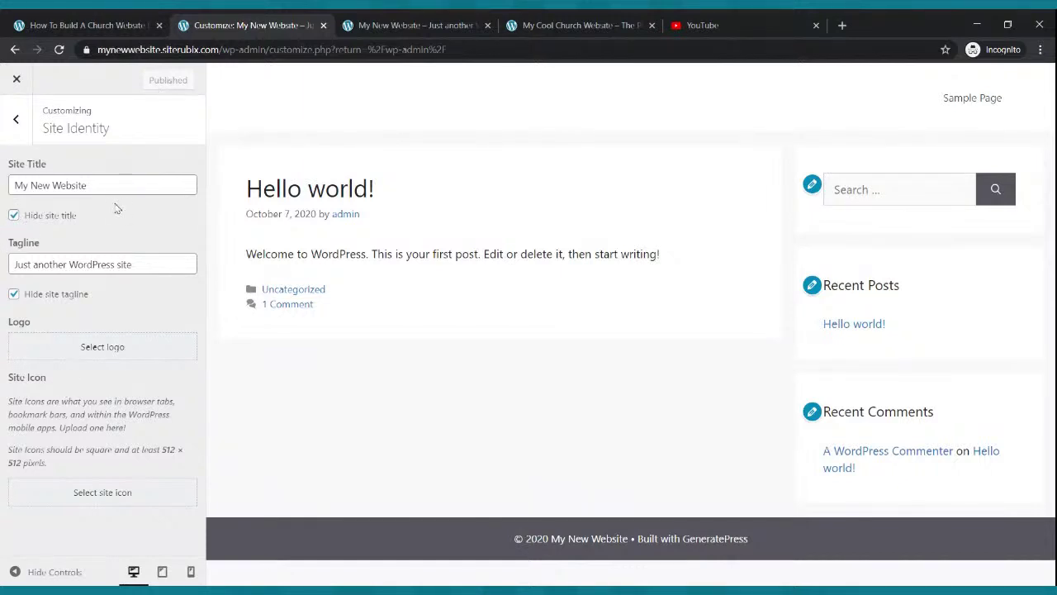
left_click(13, 214)
left_click(14, 215)
left_click(15, 50)
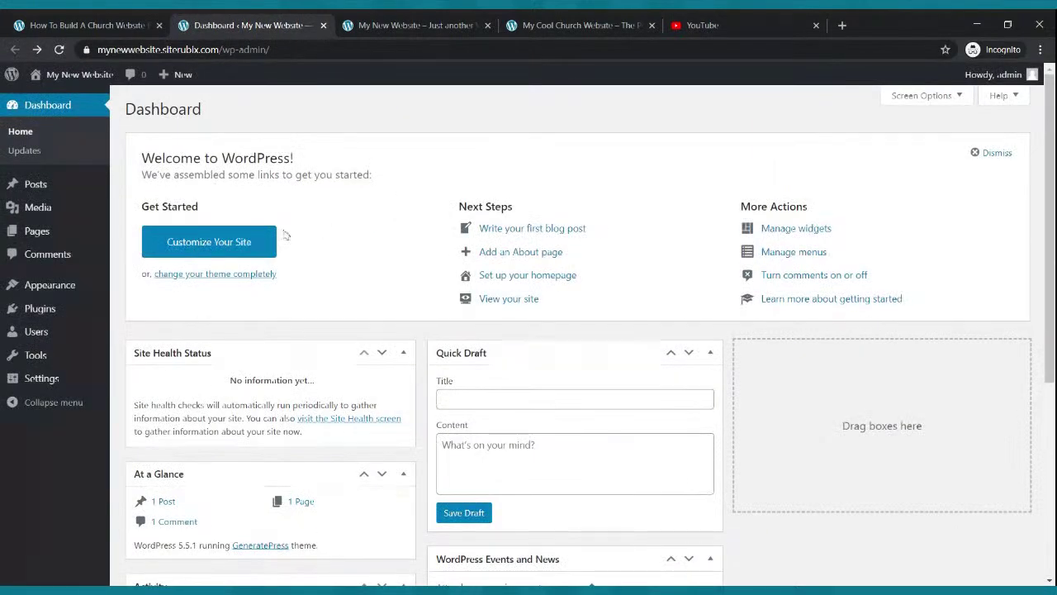
In the Writing settings, make the Block editor the default for all users, allow users to switch editors, and save
left_click(68, 285)
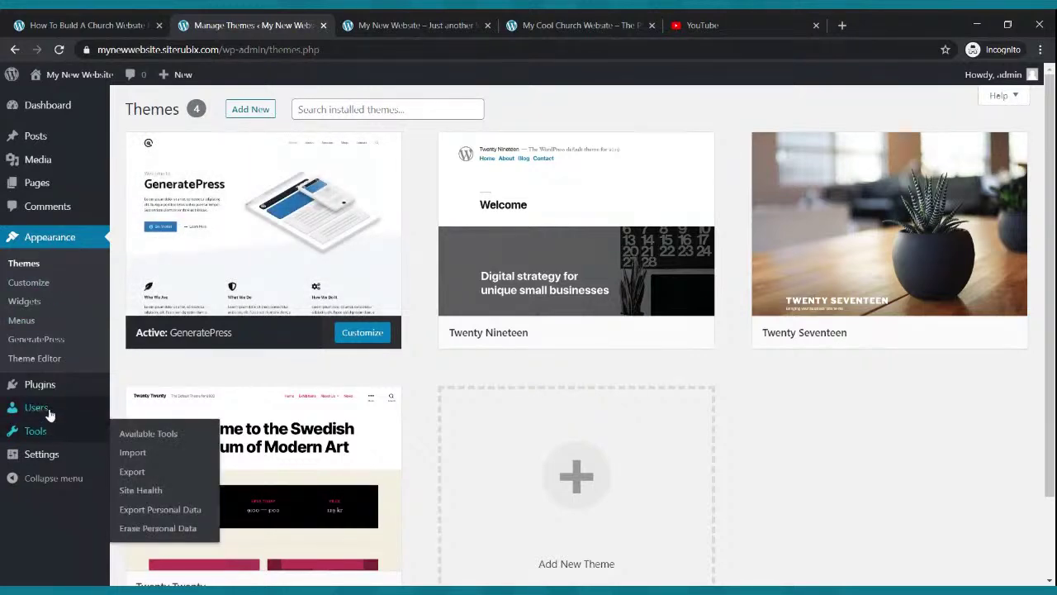
left_click(41, 454)
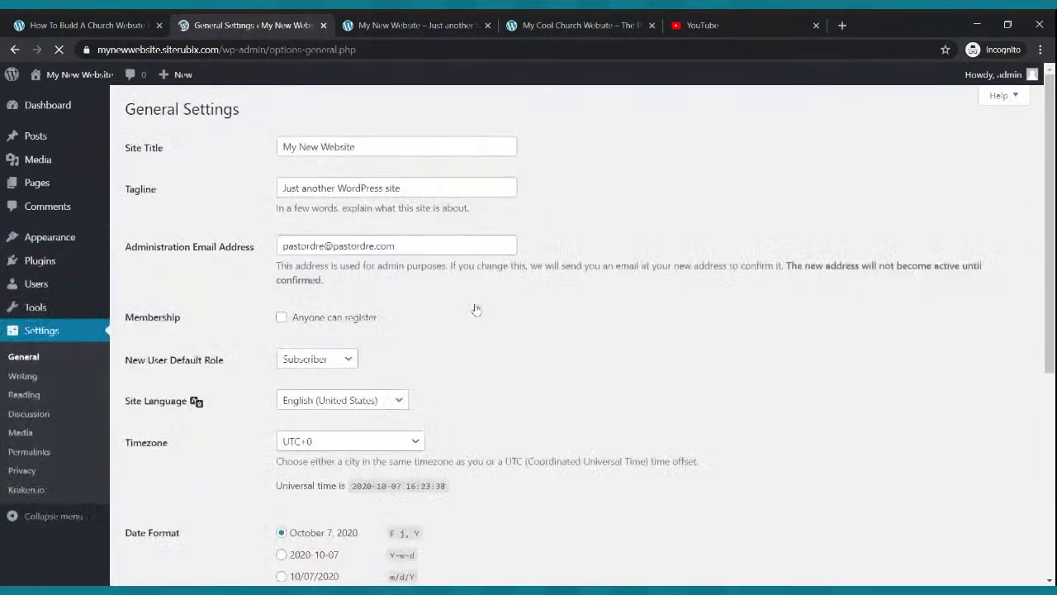
left_click(23, 377)
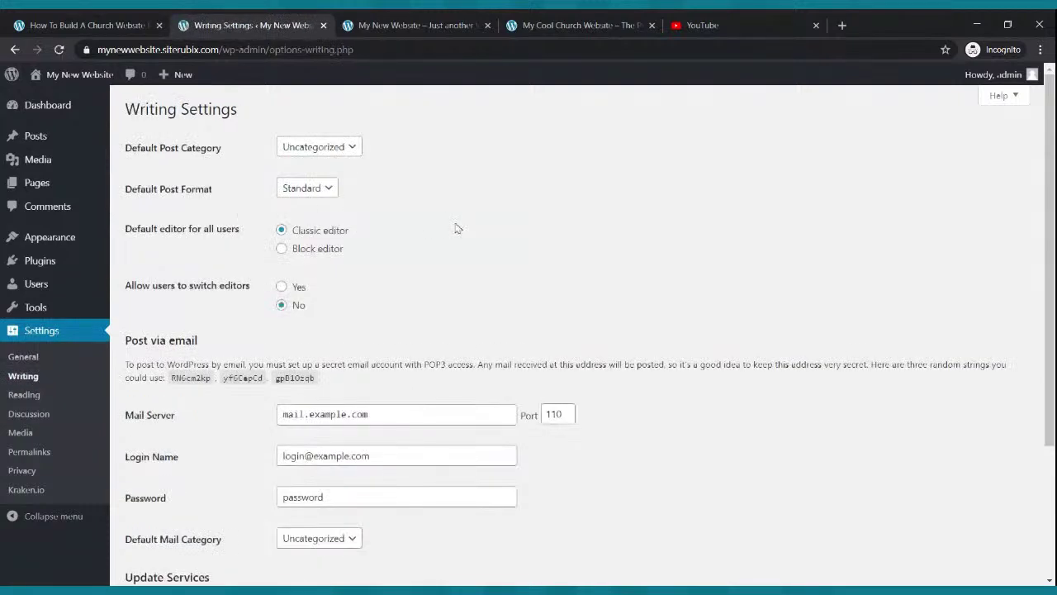
left_click(300, 250)
left_click(281, 287)
scroll(408, 364, "down", 2)
left_click(154, 517)
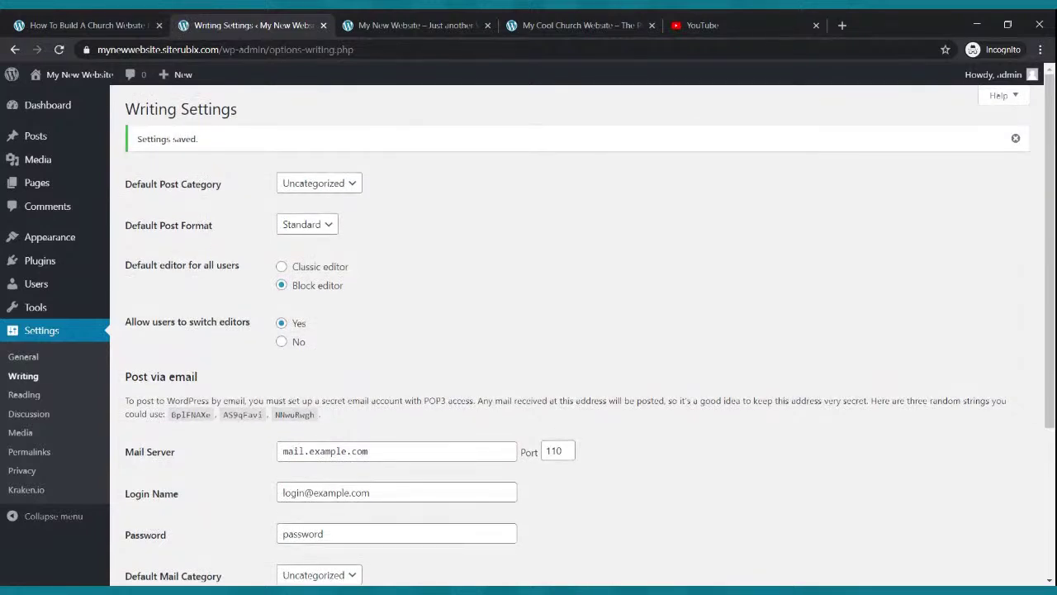
Reload the new website's front end to check its header with the title hidden
left_click(455, 20)
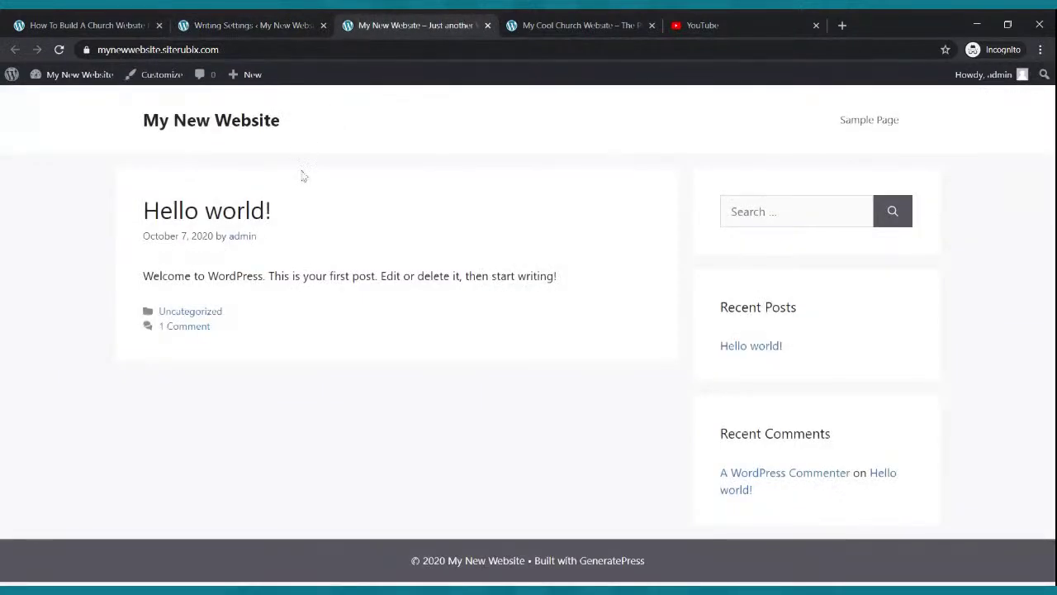
left_click(60, 54)
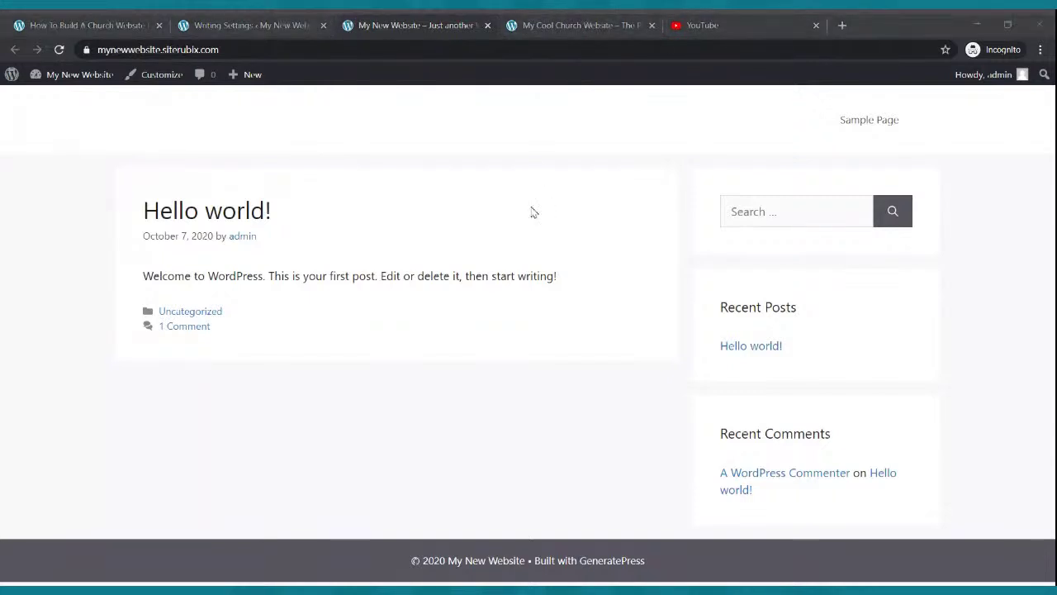
left_click(589, 292)
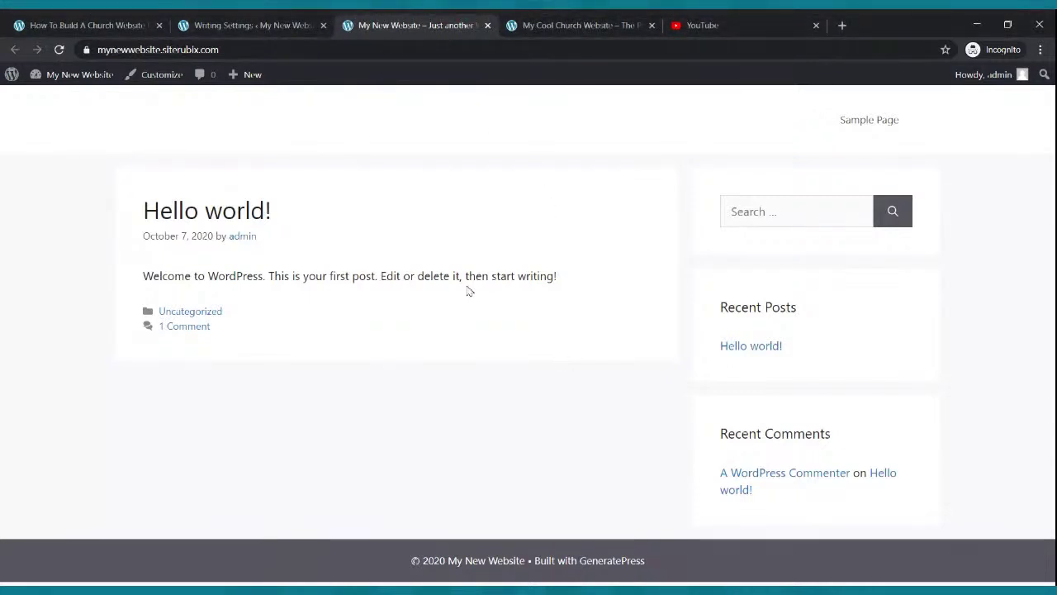
On the My Cool Church example site, check where the hero section's Watch Now button leads and return to the homepage
left_click(606, 21)
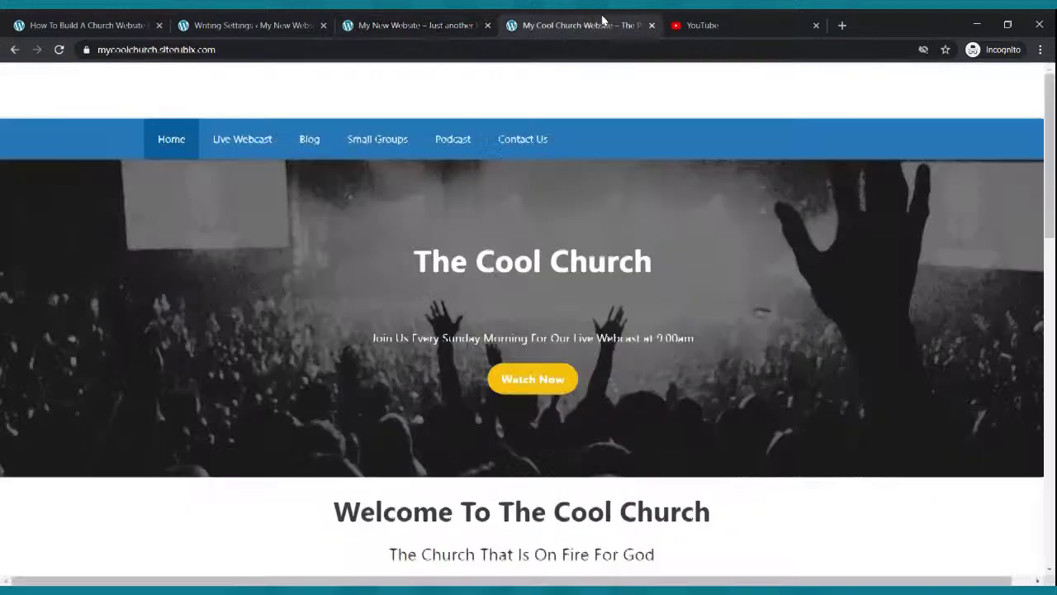
left_click(543, 239)
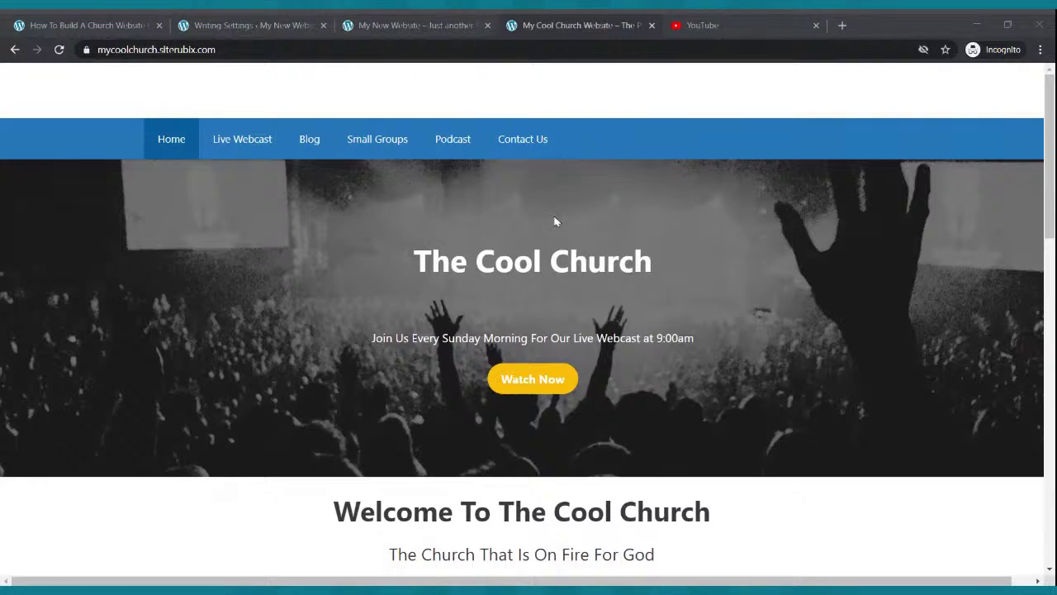
left_click(552, 380)
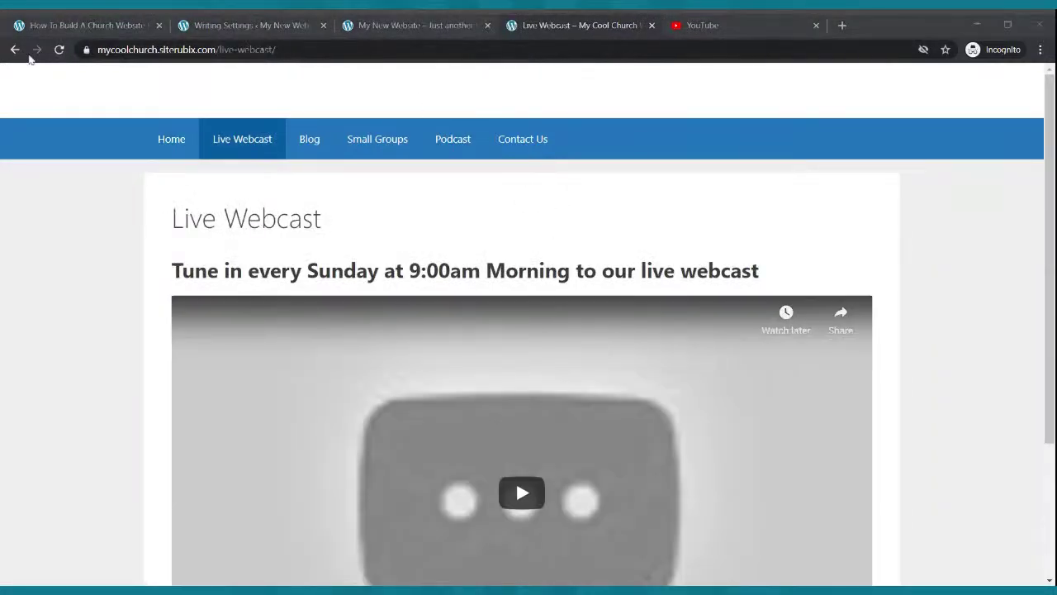
left_click(15, 49)
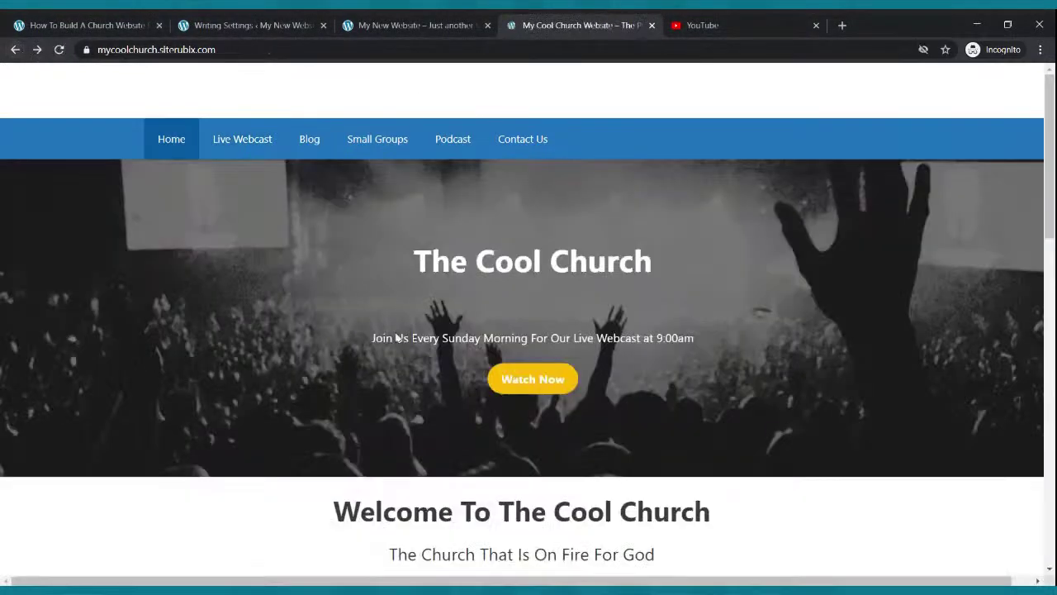
left_click(488, 379)
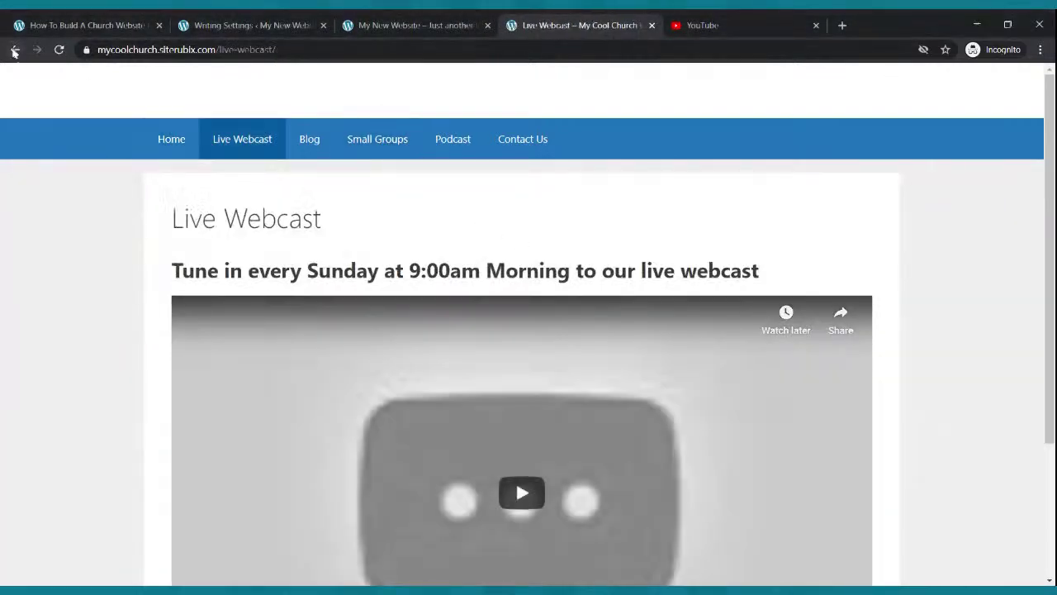
left_click(15, 49)
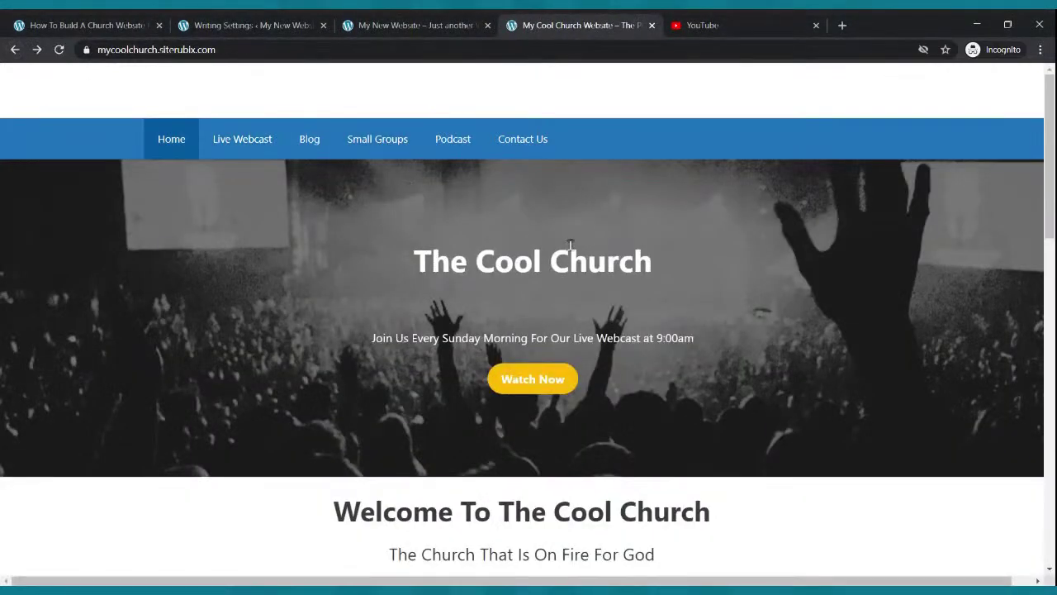
Check the new website's front page, and review the homepage display options in its Reading settings
left_click(417, 23)
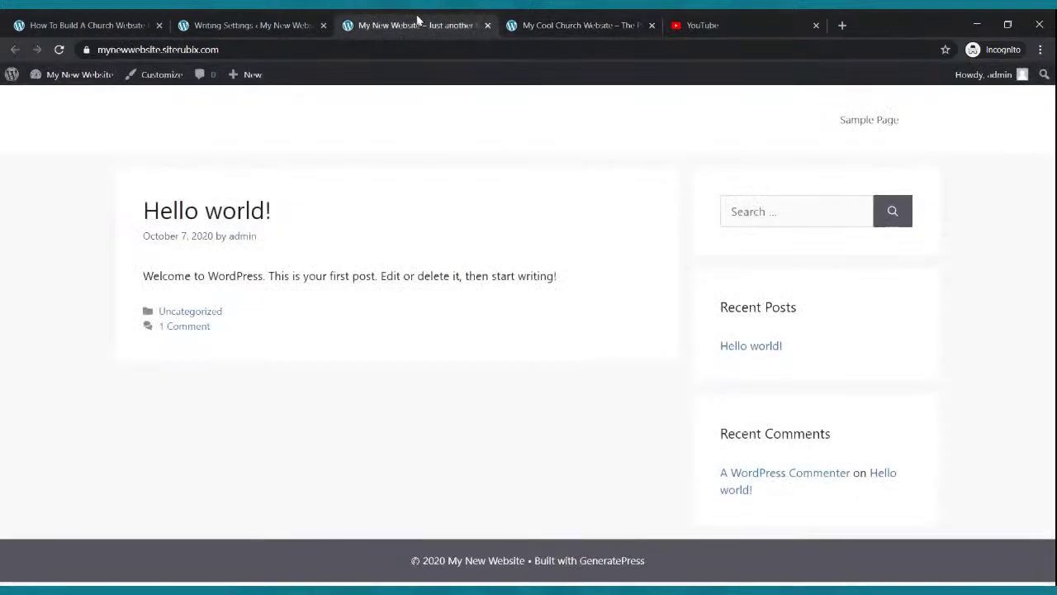
left_click(320, 23)
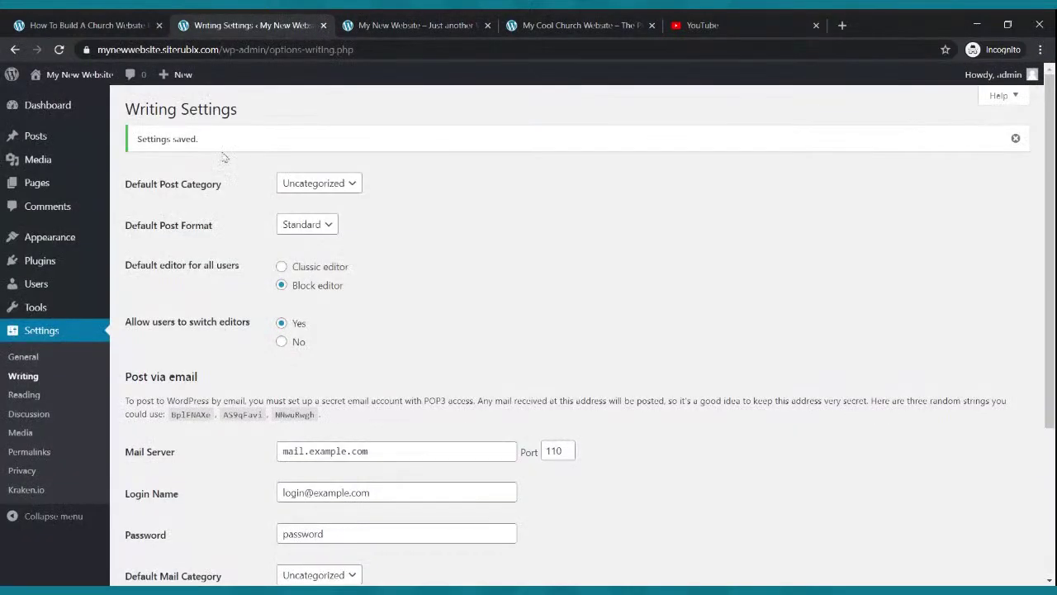
left_click(42, 340)
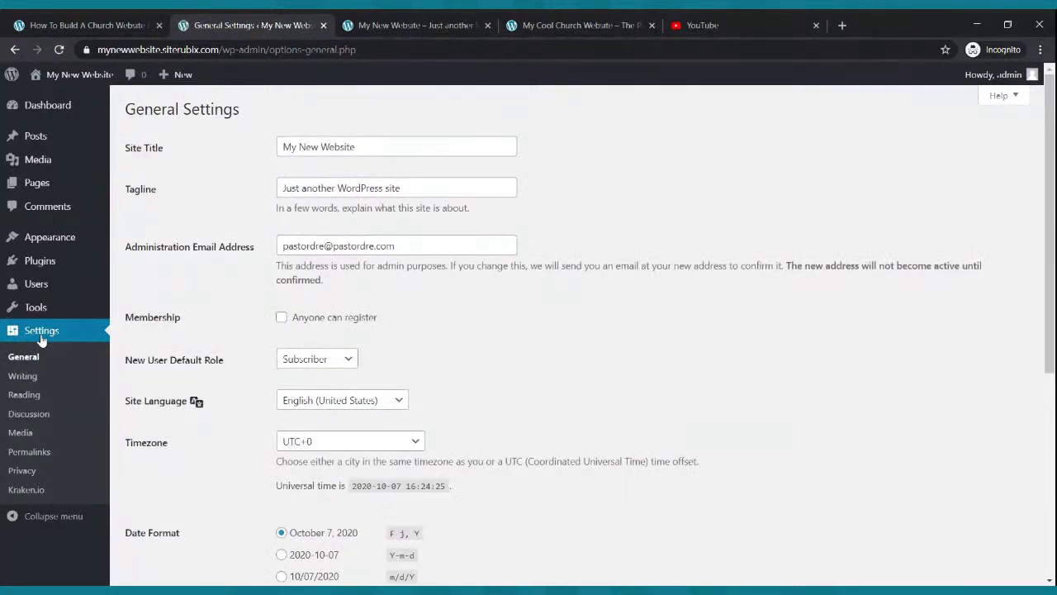
left_click(25, 395)
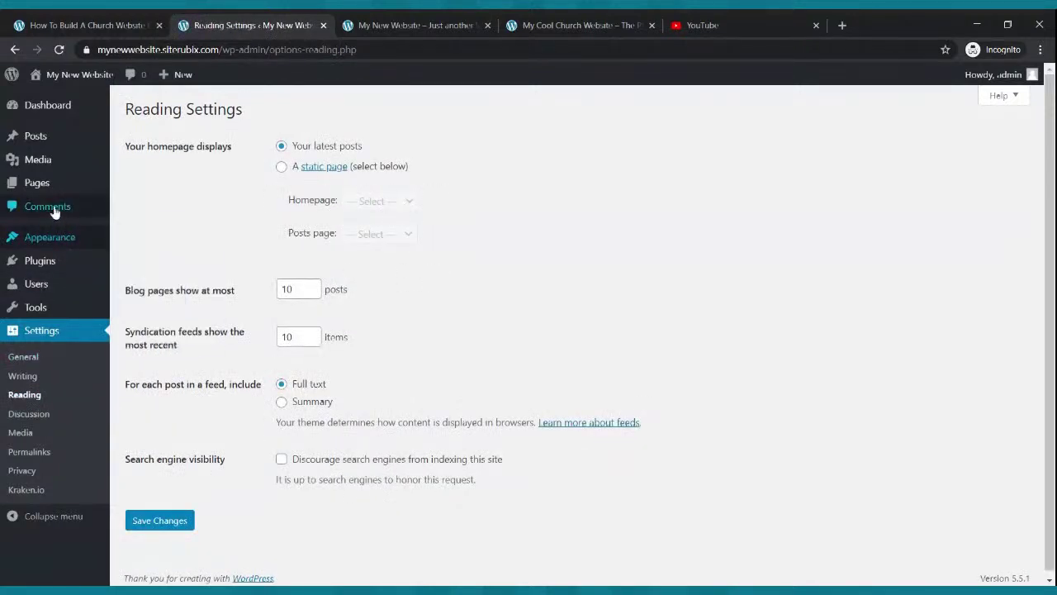
Move the default Sample Page to the trash from the website's list of pages
mouse_move(36, 197)
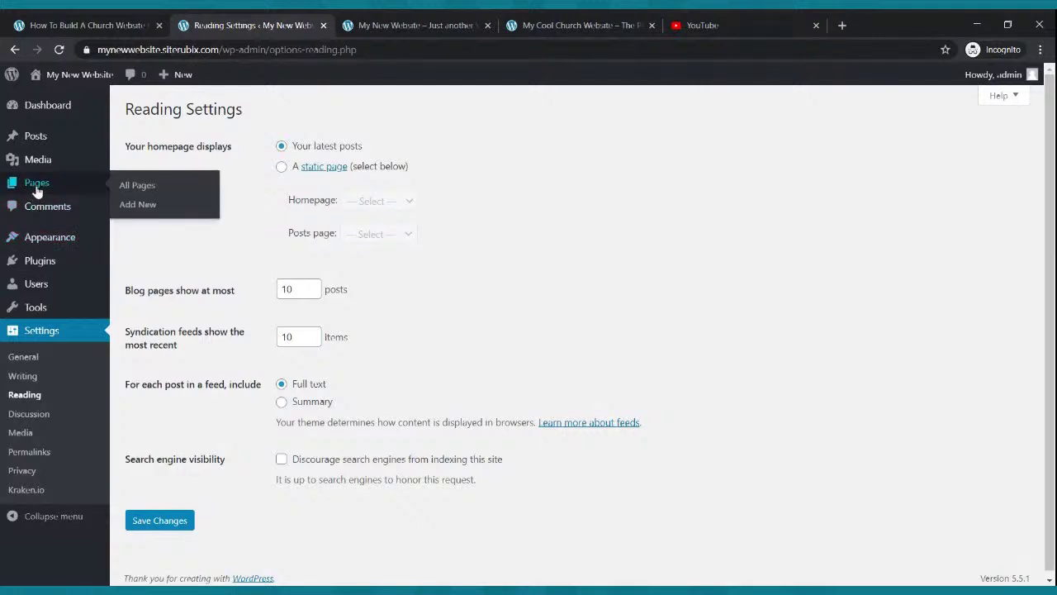
left_click(36, 184)
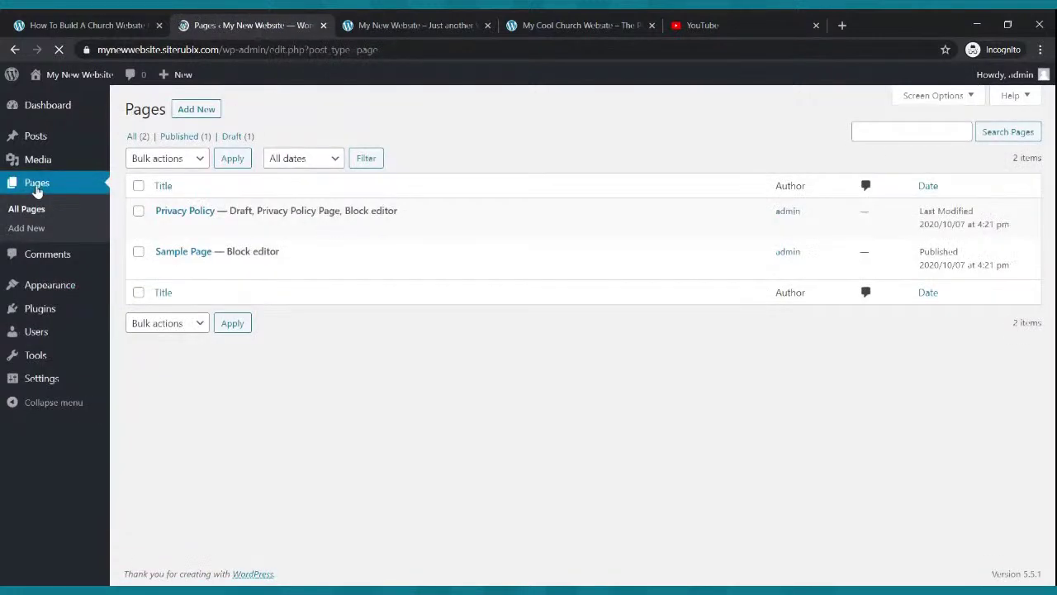
mouse_move(302, 275)
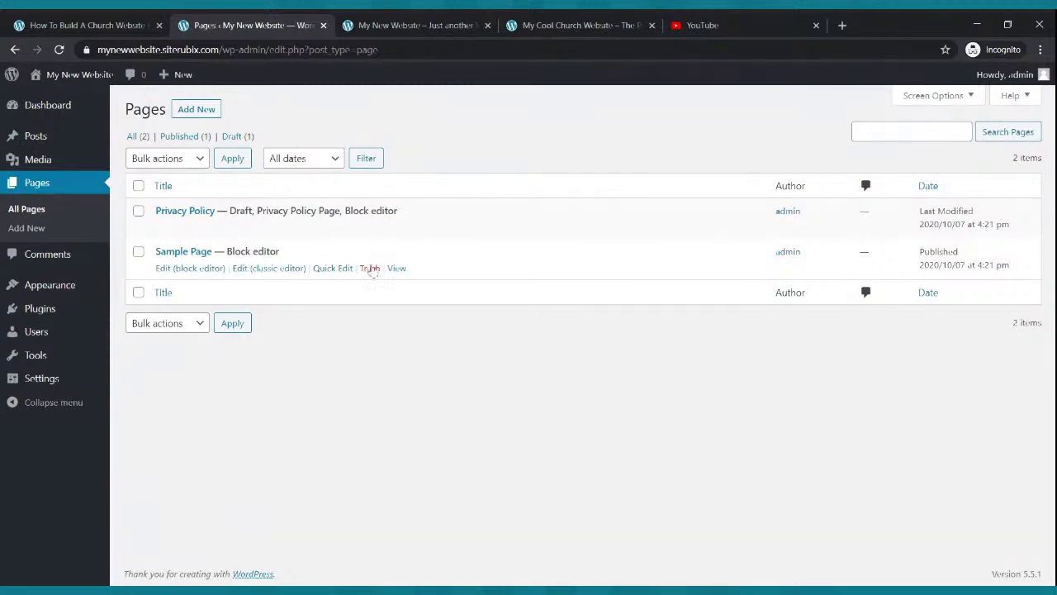
left_click(370, 269)
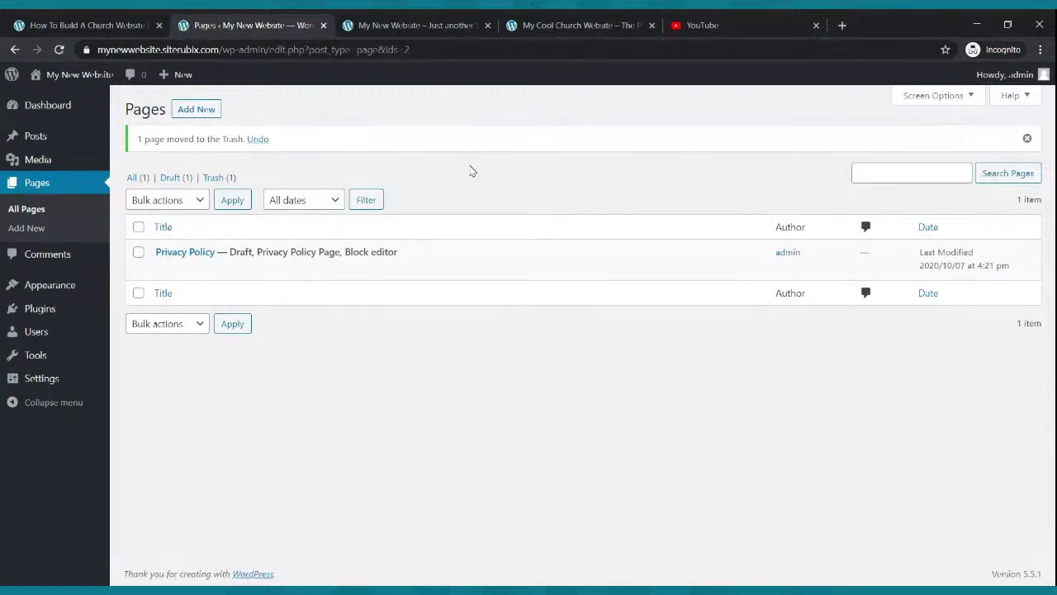
Check the example site's menu, then create and publish a blank page titled "Home" and return to the page list
left_click(554, 20)
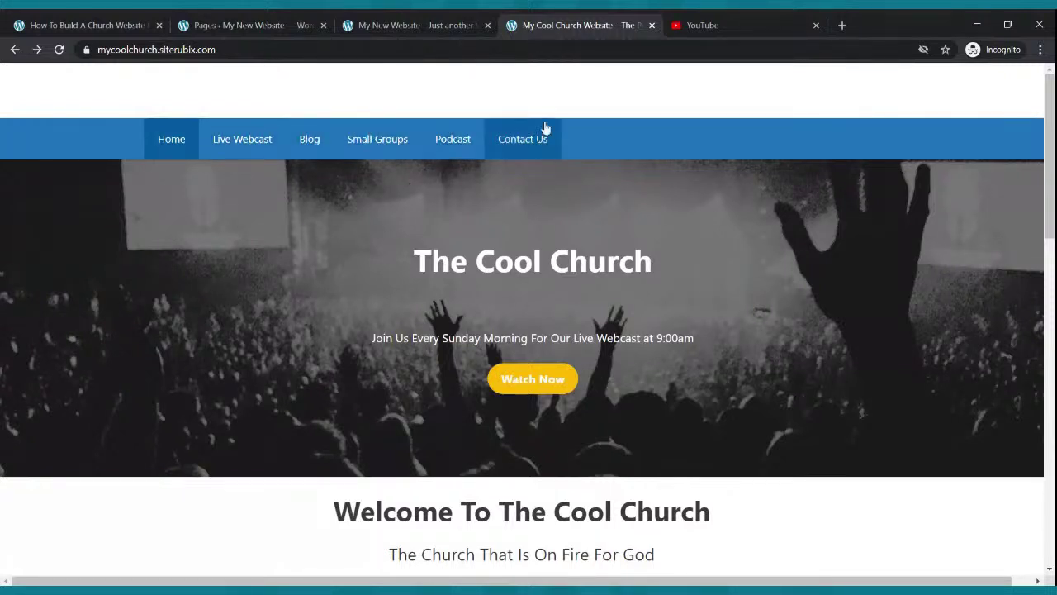
left_click(281, 25)
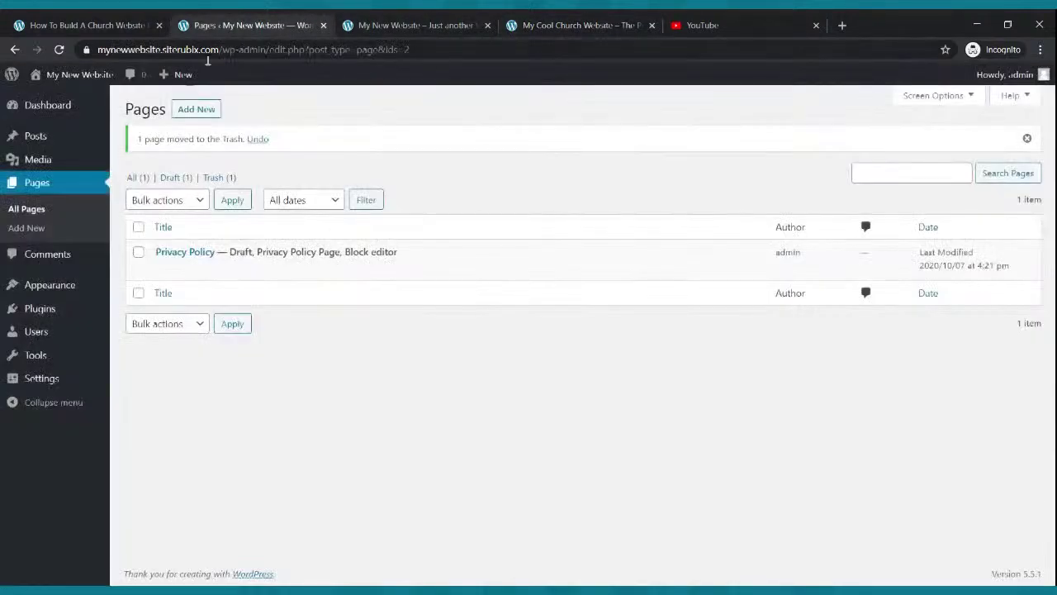
left_click(199, 109)
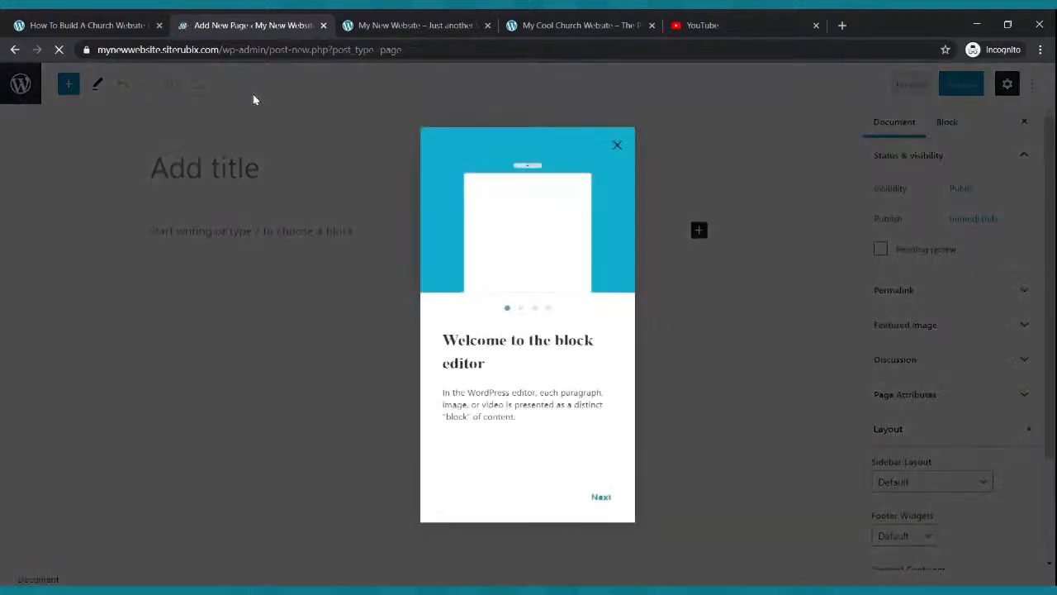
left_click(621, 147)
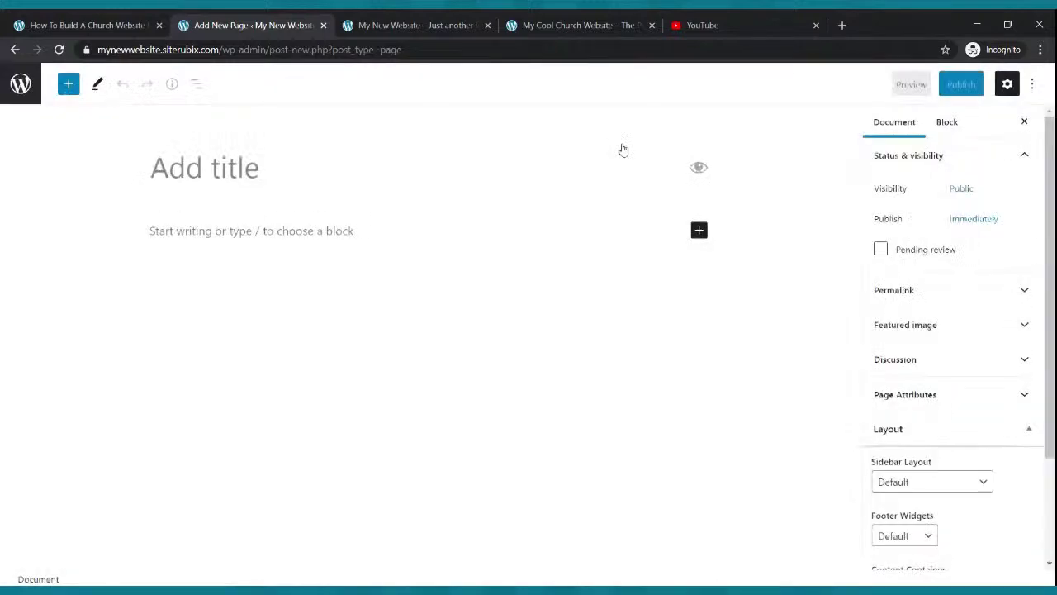
left_click(271, 170)
type("Home")
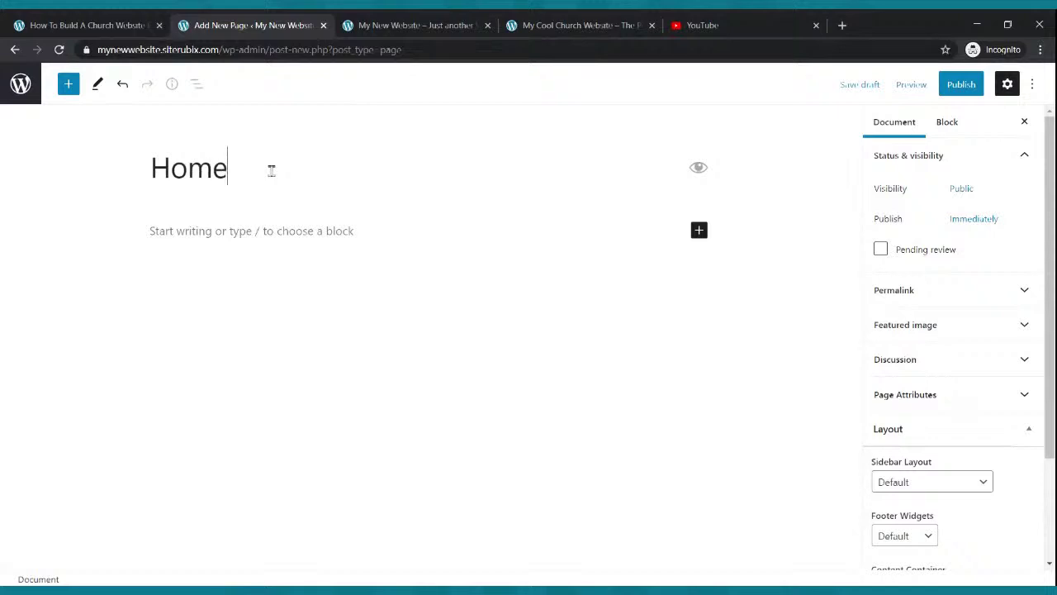
left_click(967, 88)
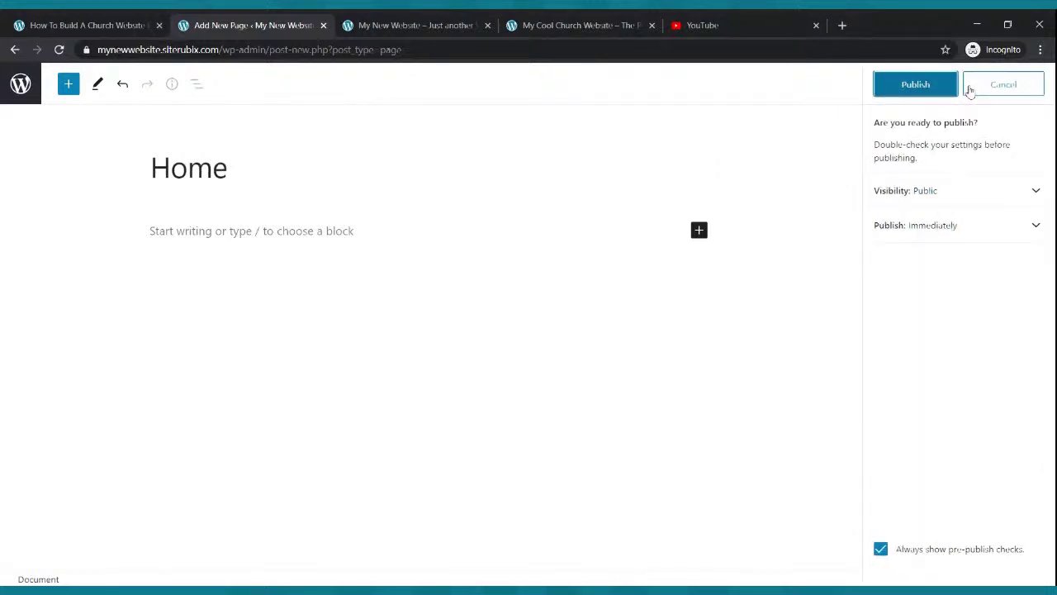
left_click(926, 92)
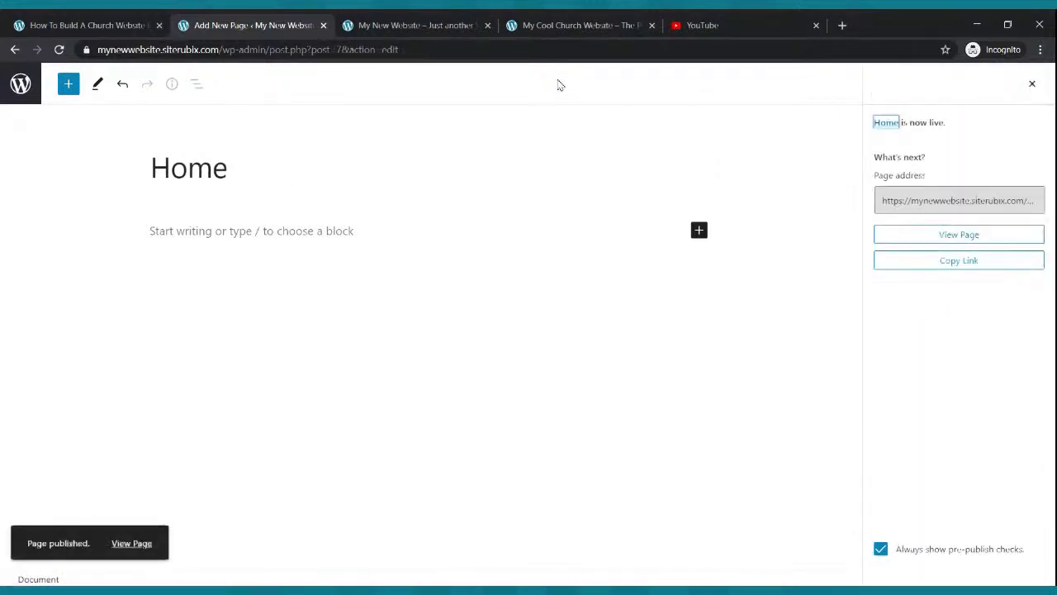
left_click(15, 50)
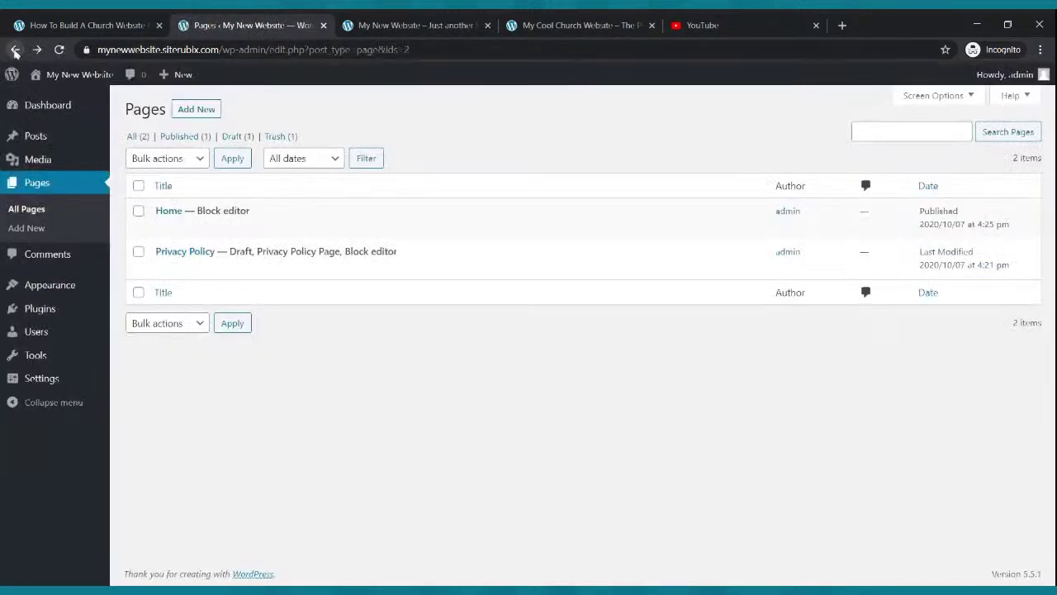
Create and publish a blank page titled "Live Webcast" and return to the page list
left_click(190, 113)
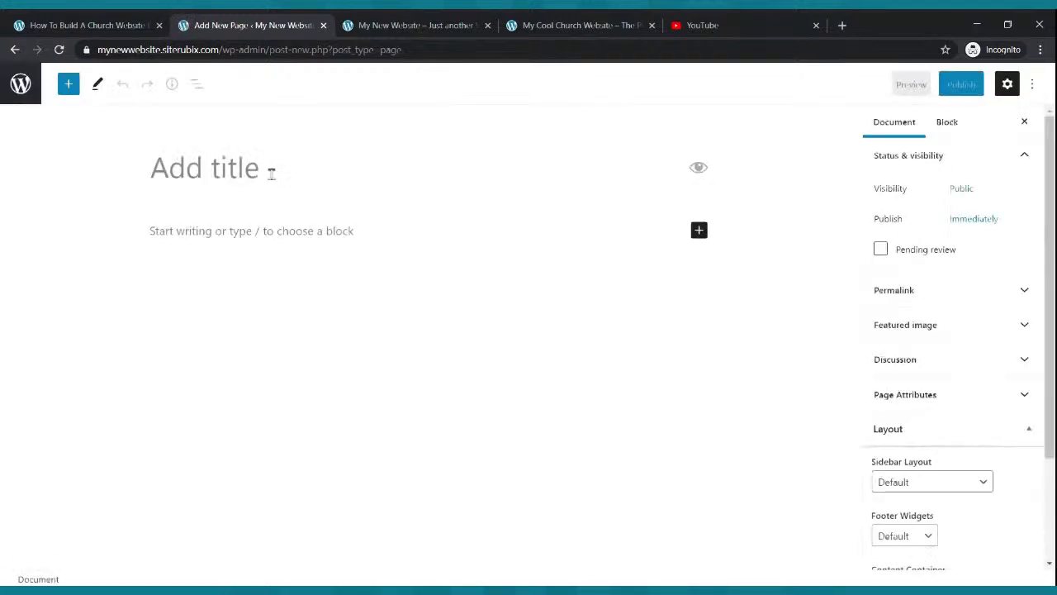
type("Live ")
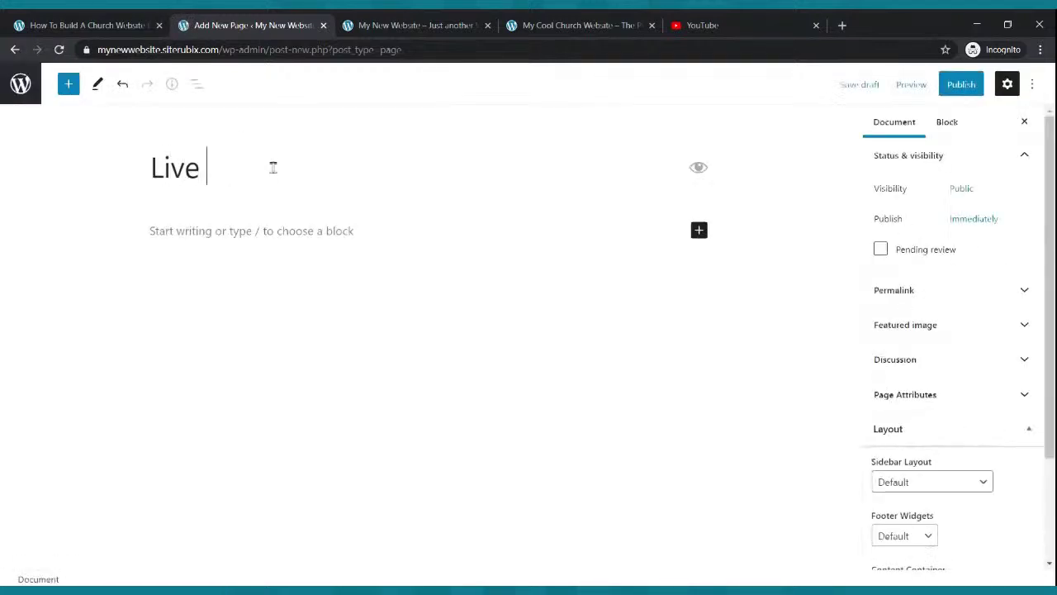
type("Webcast")
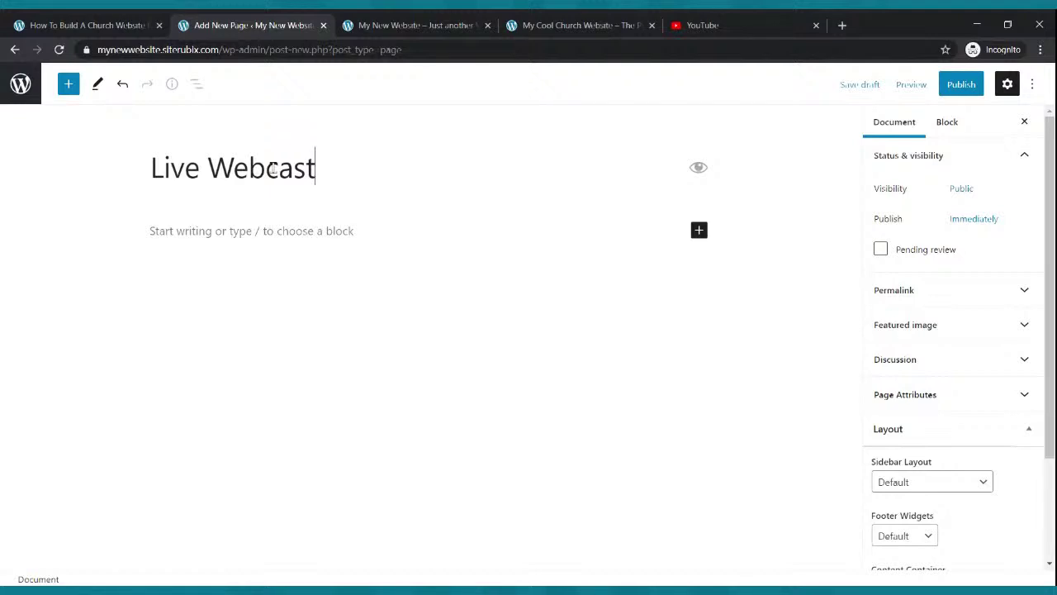
left_click(966, 89)
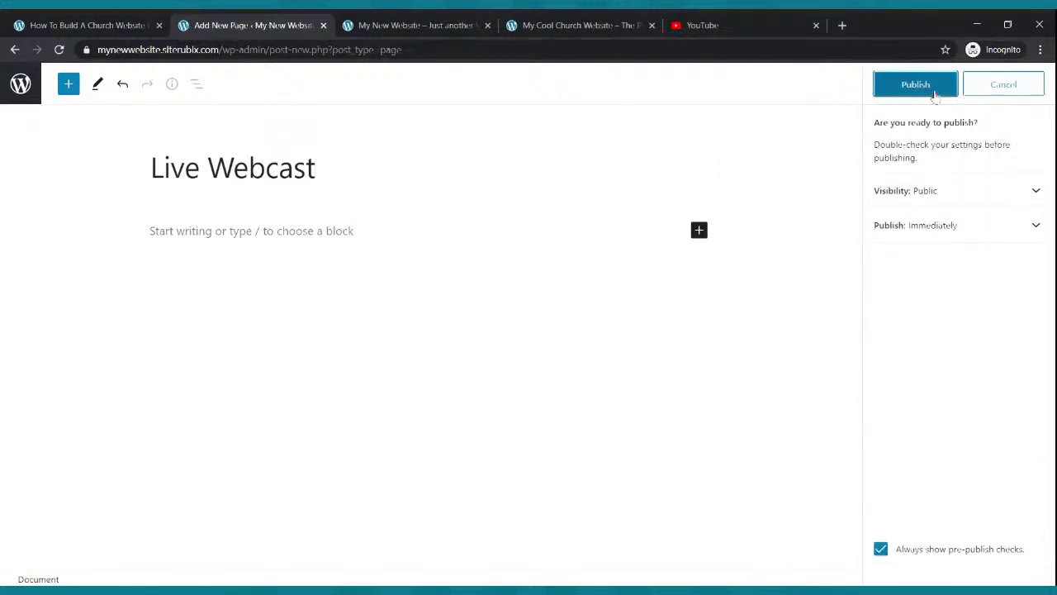
left_click(922, 89)
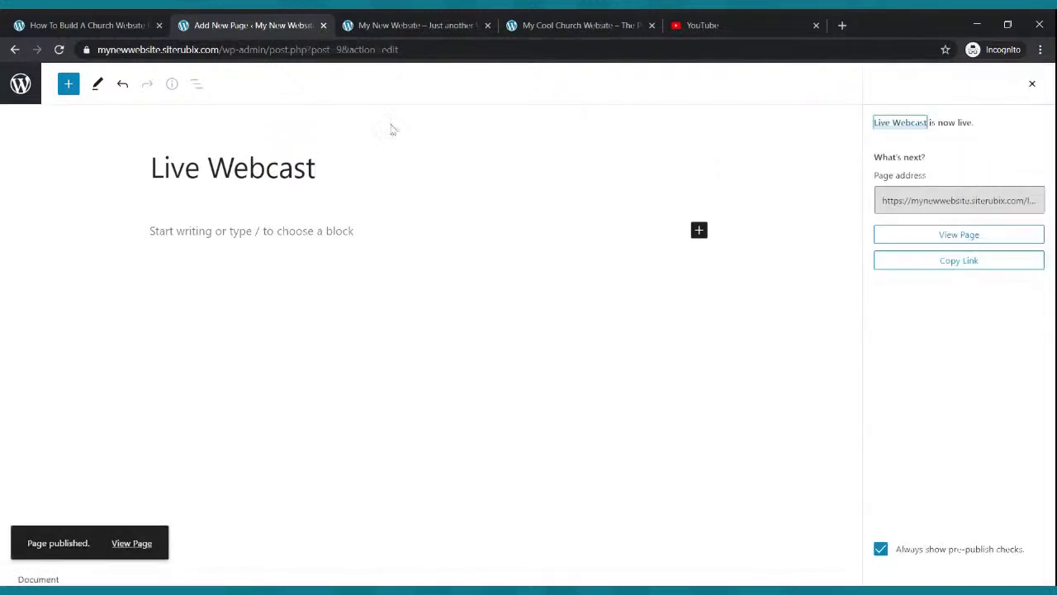
left_click(17, 51)
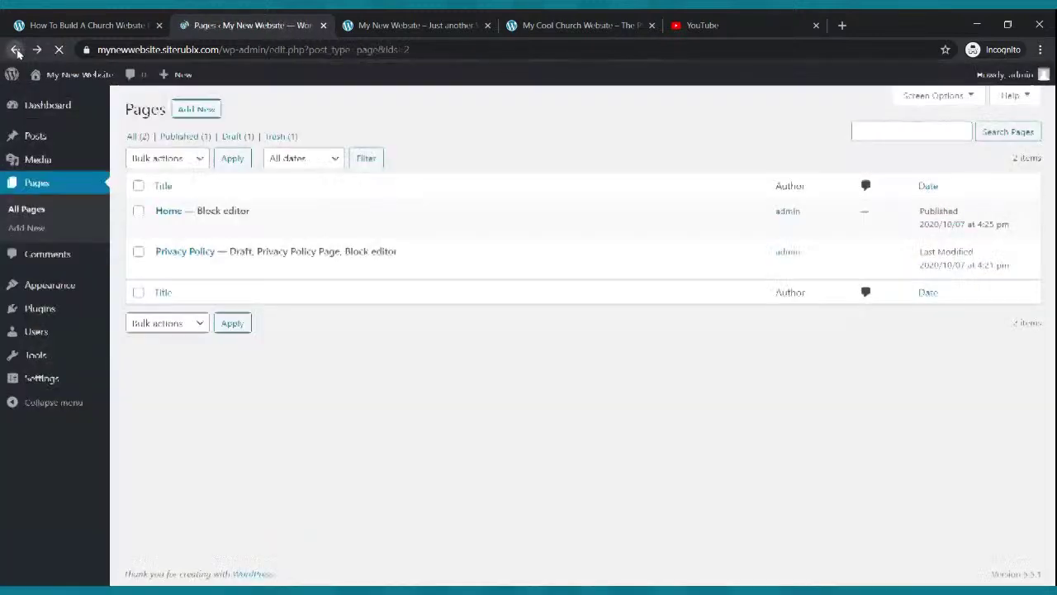
Create and publish a blank page titled "Blog" and return to the page list
left_click(194, 109)
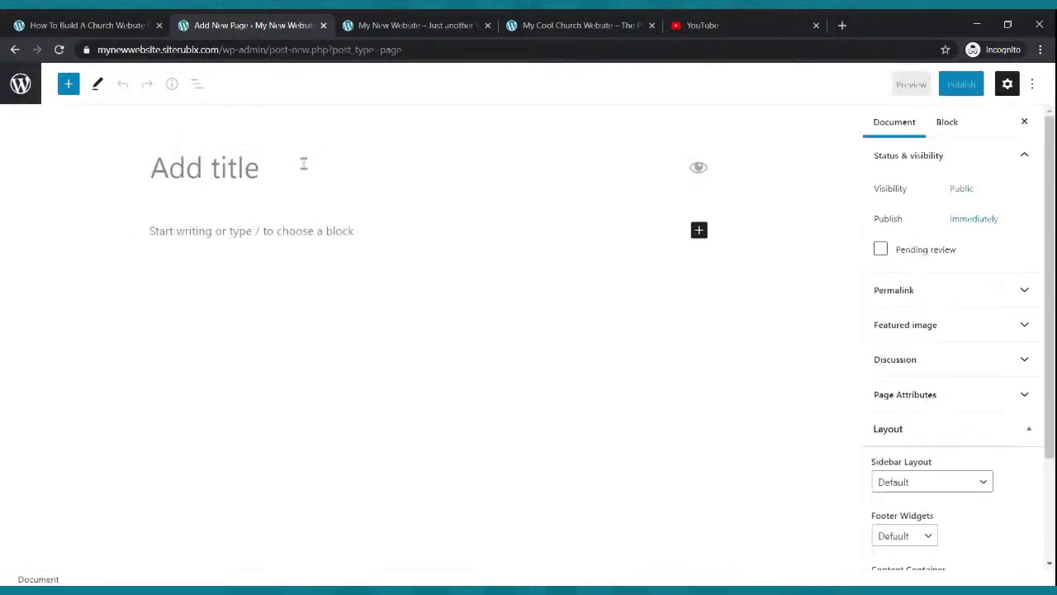
type("b")
key("BackSpace")
type("Blog")
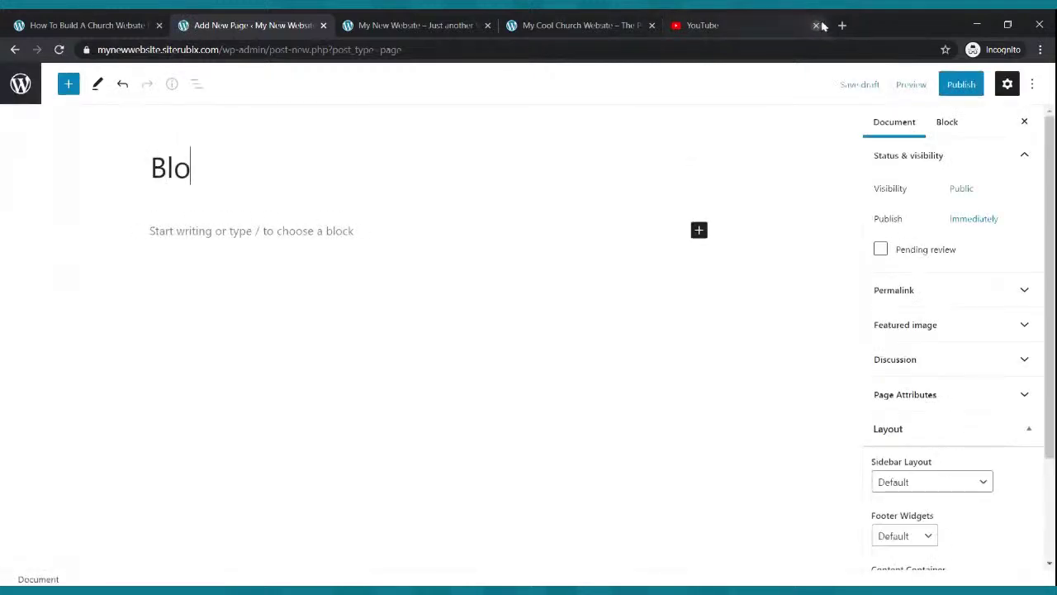
left_click(966, 85)
left_click(917, 84)
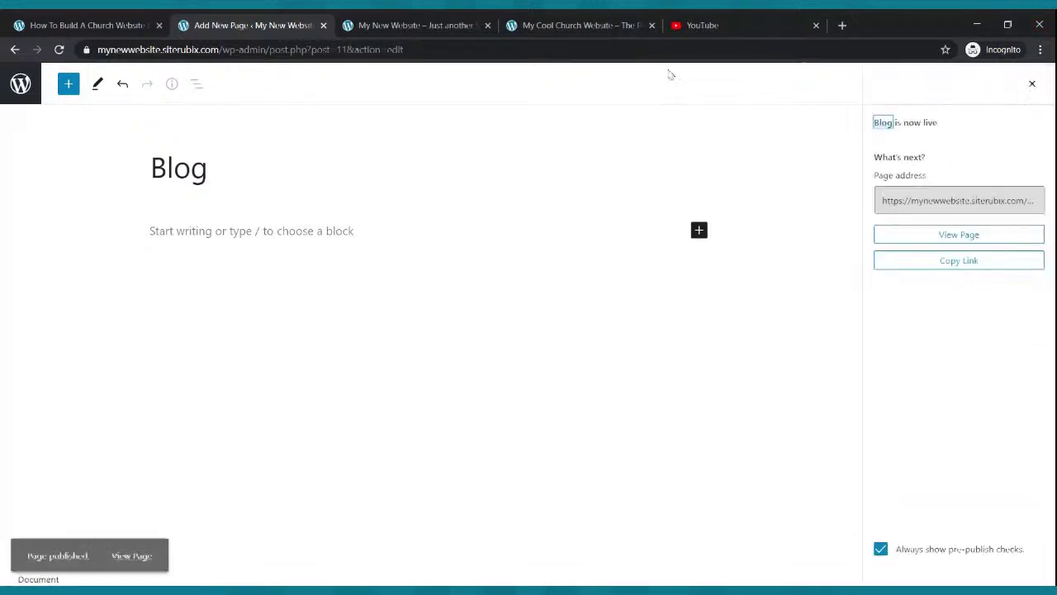
left_click(14, 52)
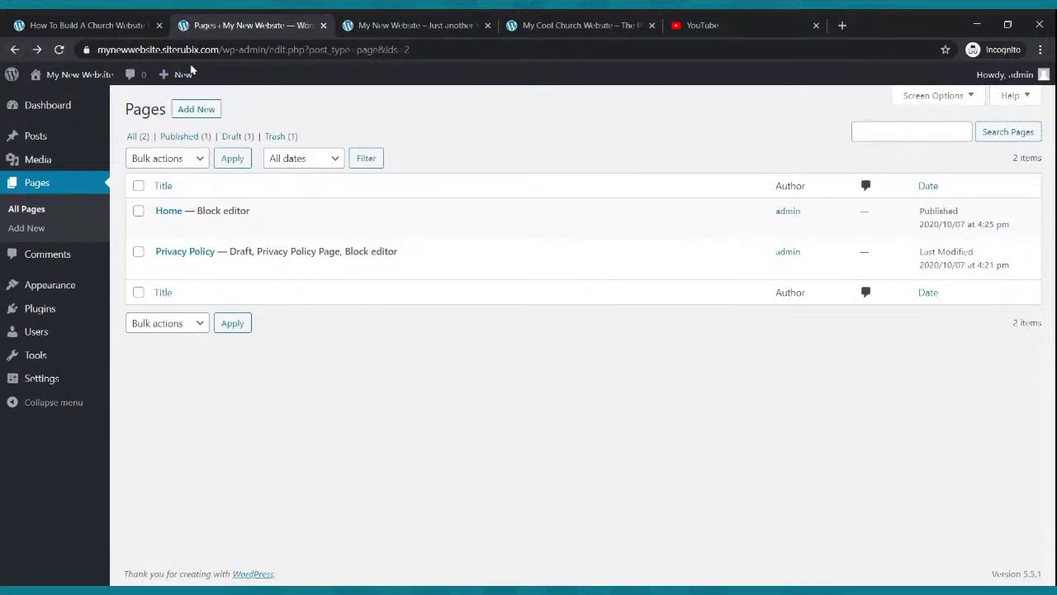
Create and publish a blank page titled "Small Groups" and return to the page list
left_click(196, 109)
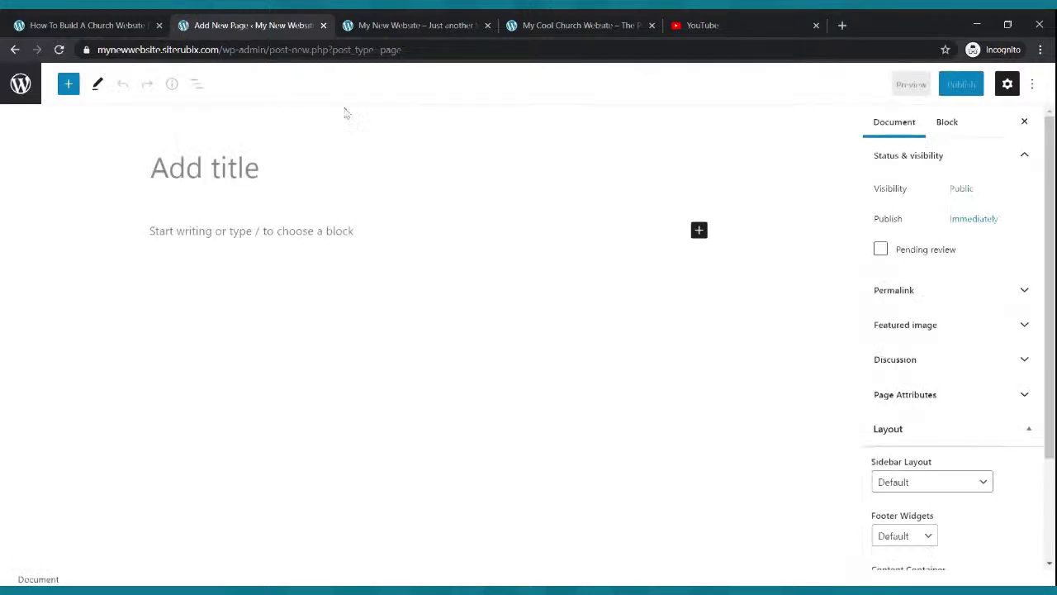
type("S")
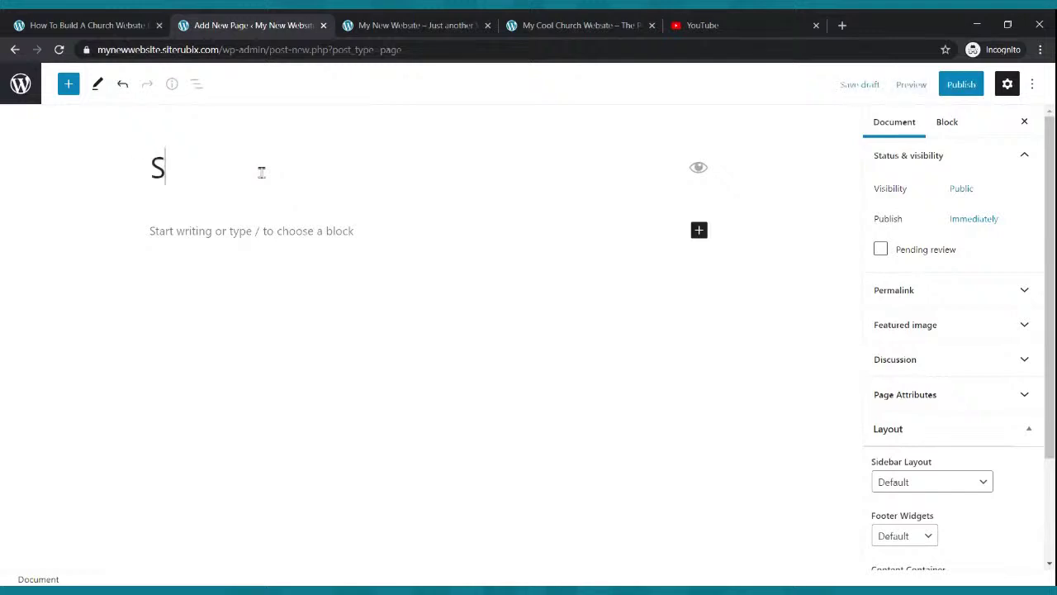
type("mall Groups")
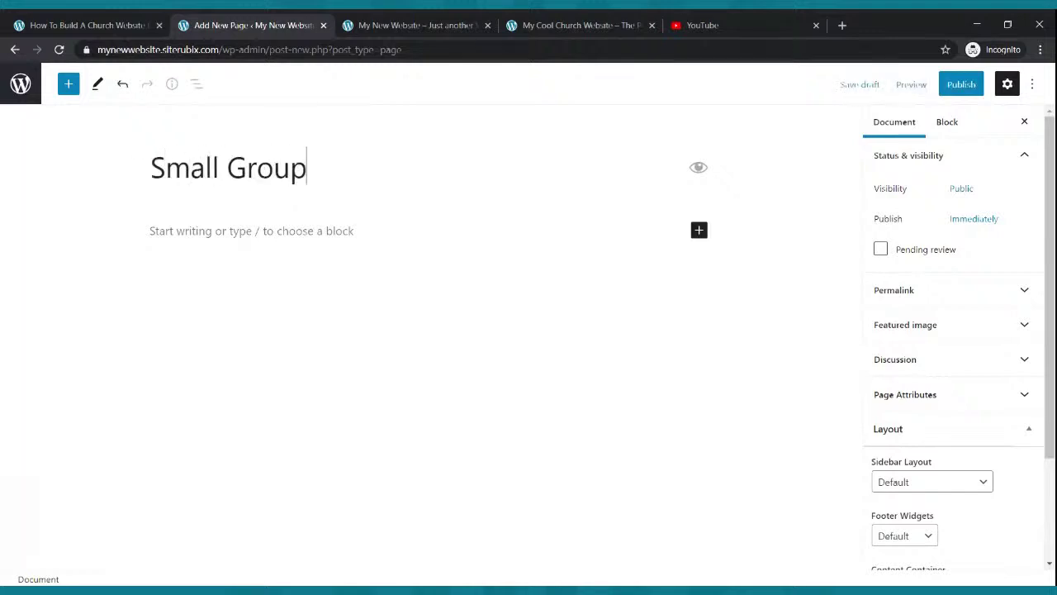
left_click(958, 84)
left_click(928, 84)
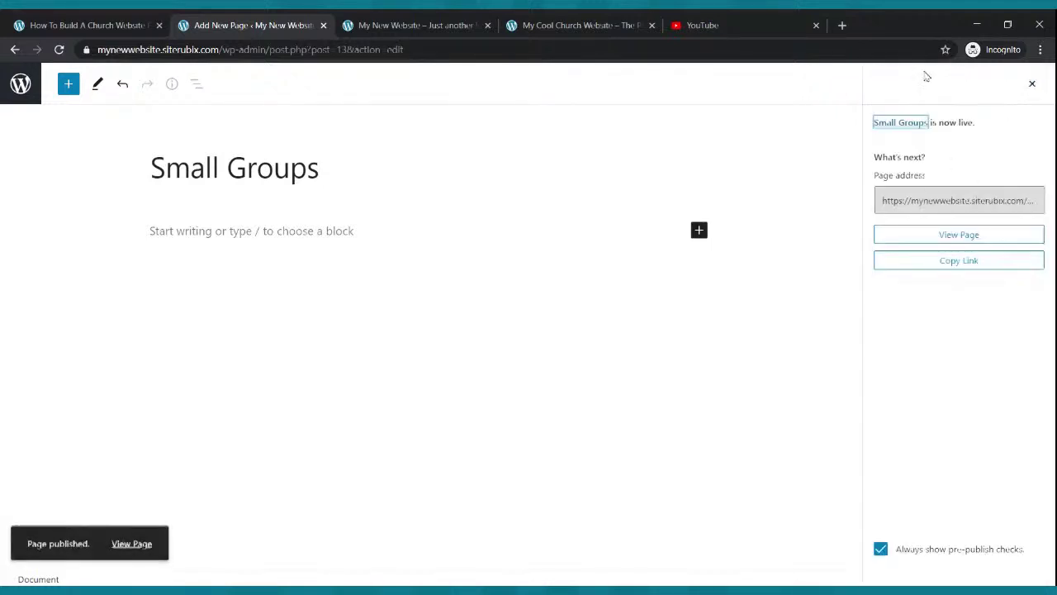
left_click(15, 51)
Create and publish a blank page titled "Podcast" and return to the page list
left_click(206, 121)
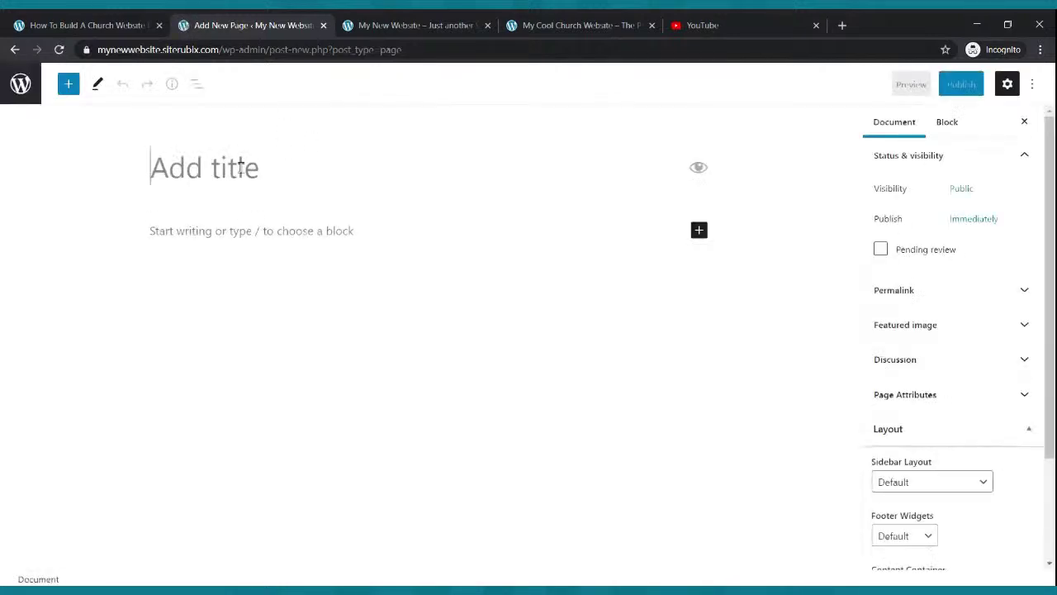
type("Podcast")
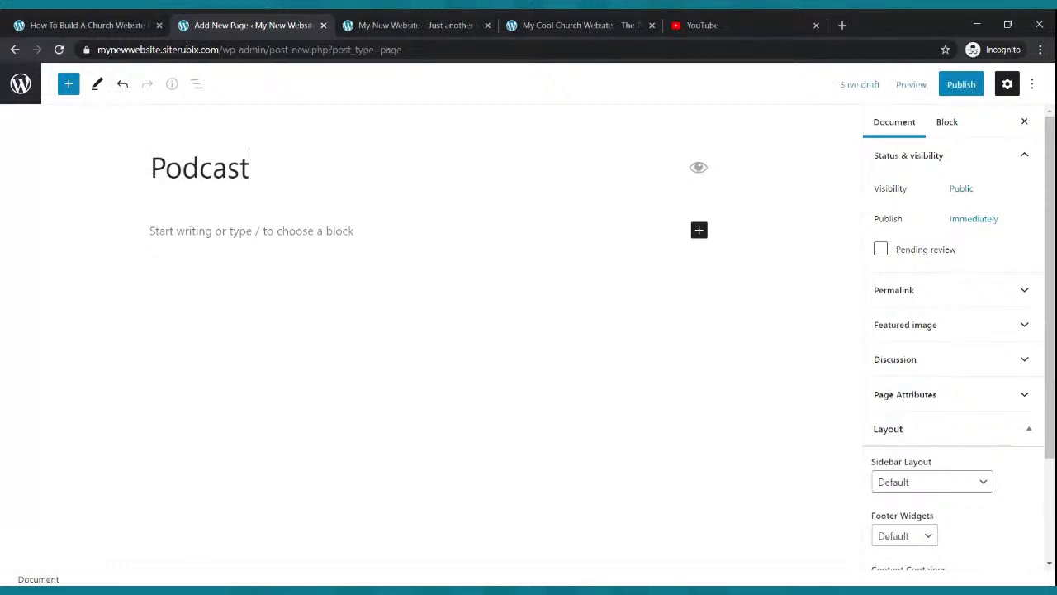
left_click(960, 83)
left_click(939, 86)
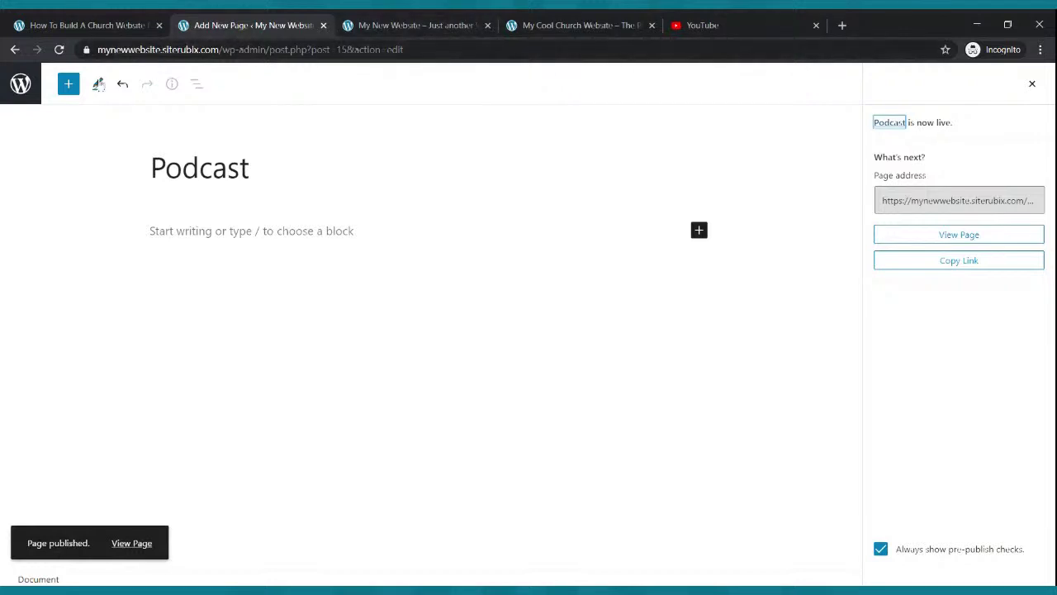
left_click(16, 51)
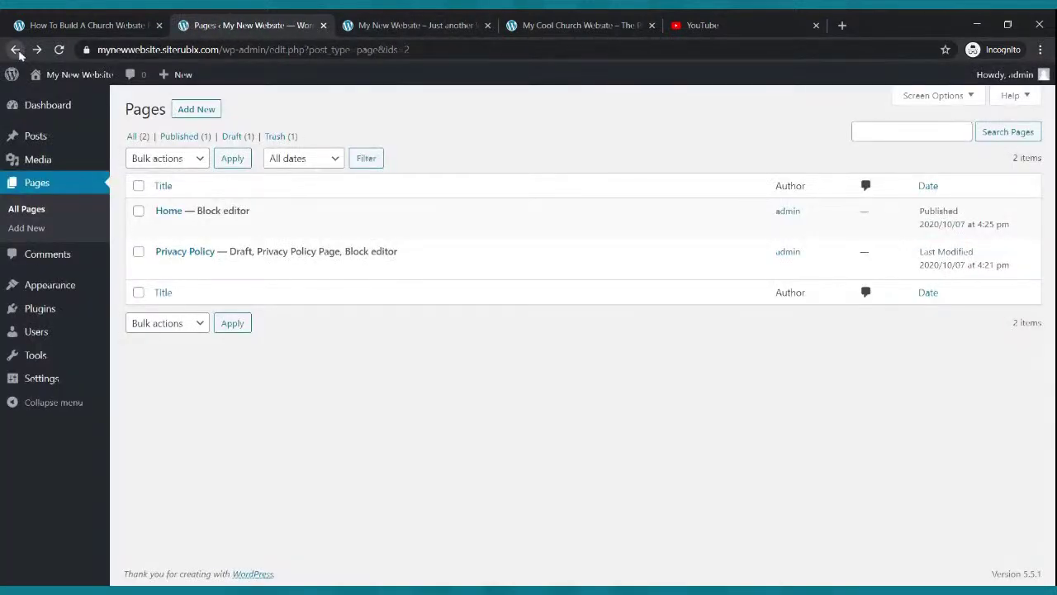
Create and publish a blank page titled "Contact Us" and return to the page list
left_click(198, 109)
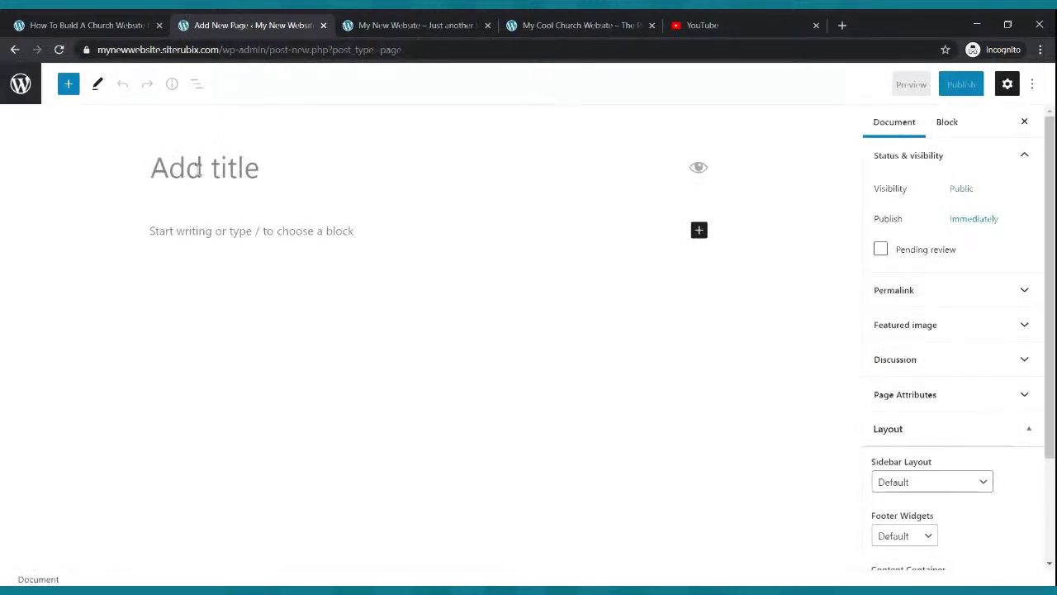
type("Contac")
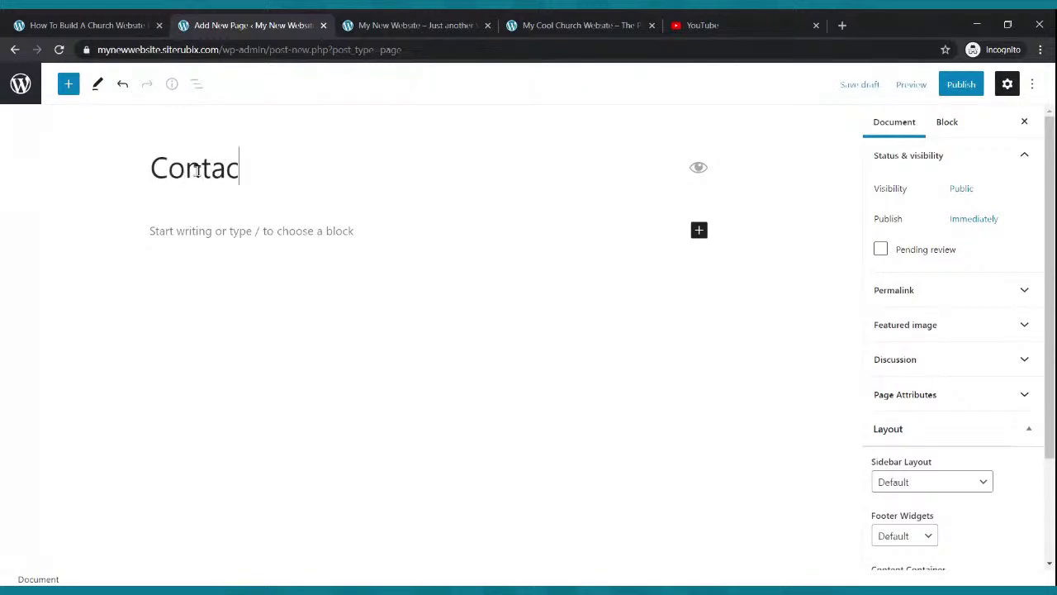
type("t Us")
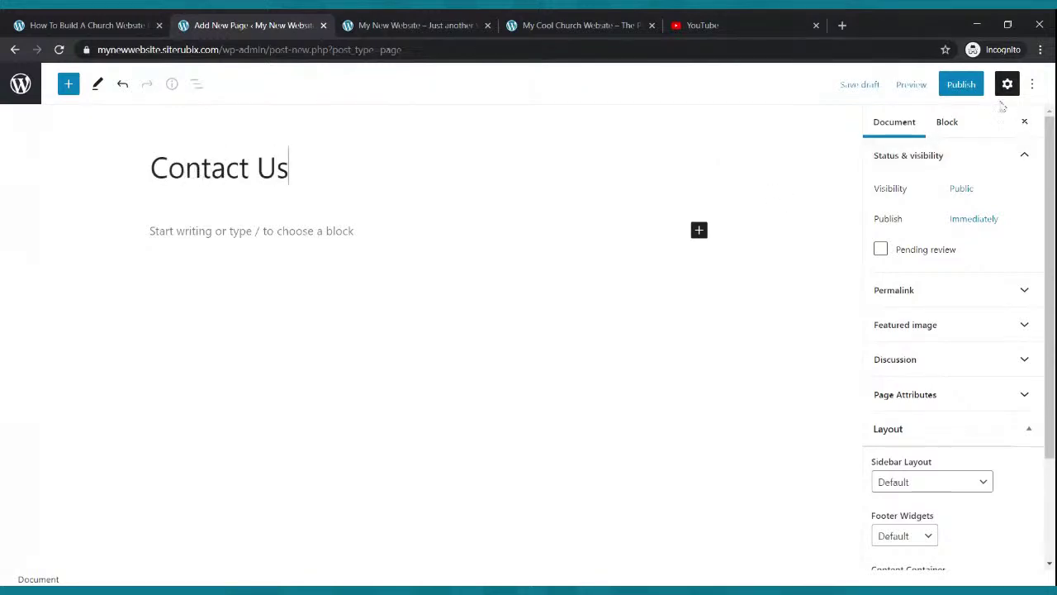
left_click(961, 84)
left_click(917, 86)
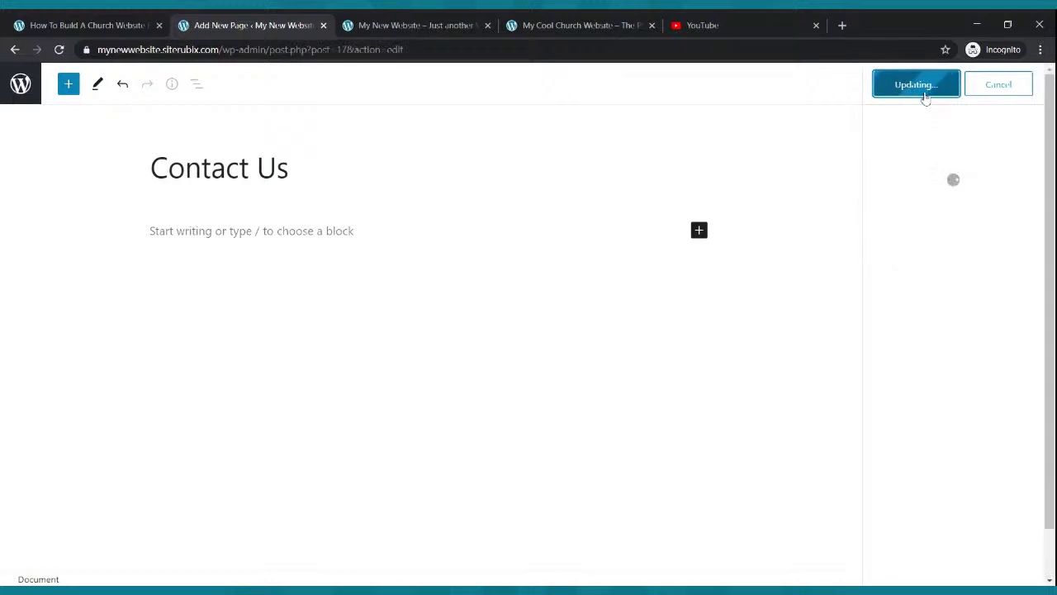
left_click(15, 50)
left_click(33, 185)
mouse_move(213, 470)
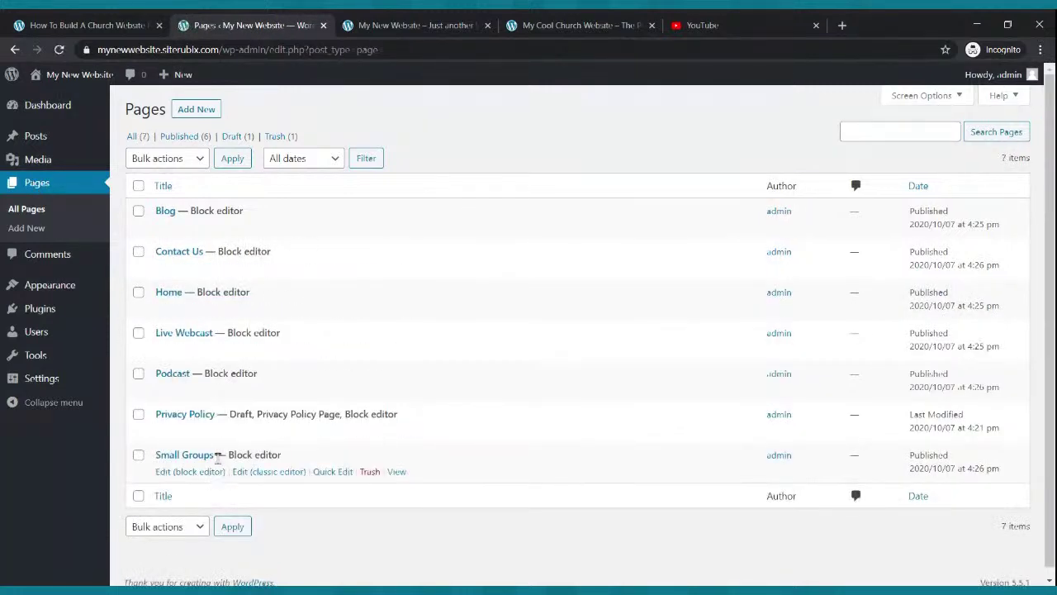
Create the navigation menu "Menu 1" from the existing pages, removing the duplicate Home page item and keeping the Home custom link
mouse_move(60, 287)
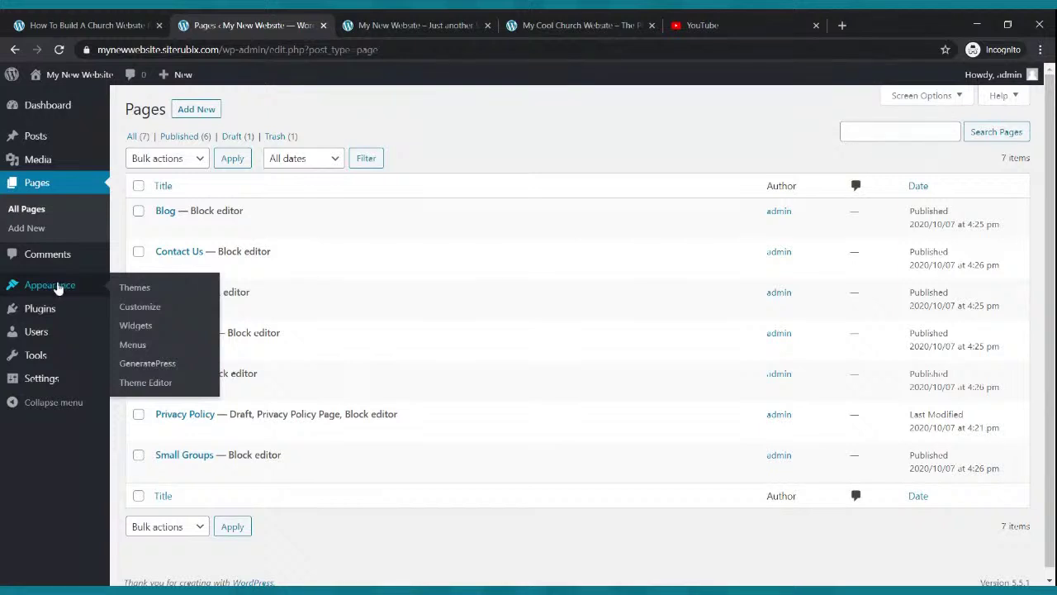
left_click(58, 289)
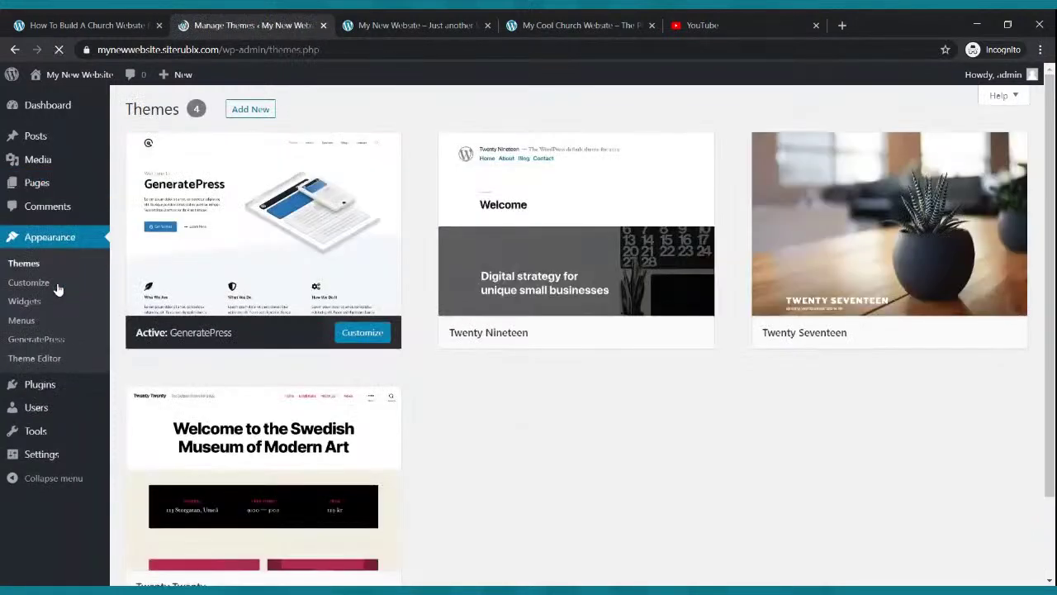
left_click(24, 322)
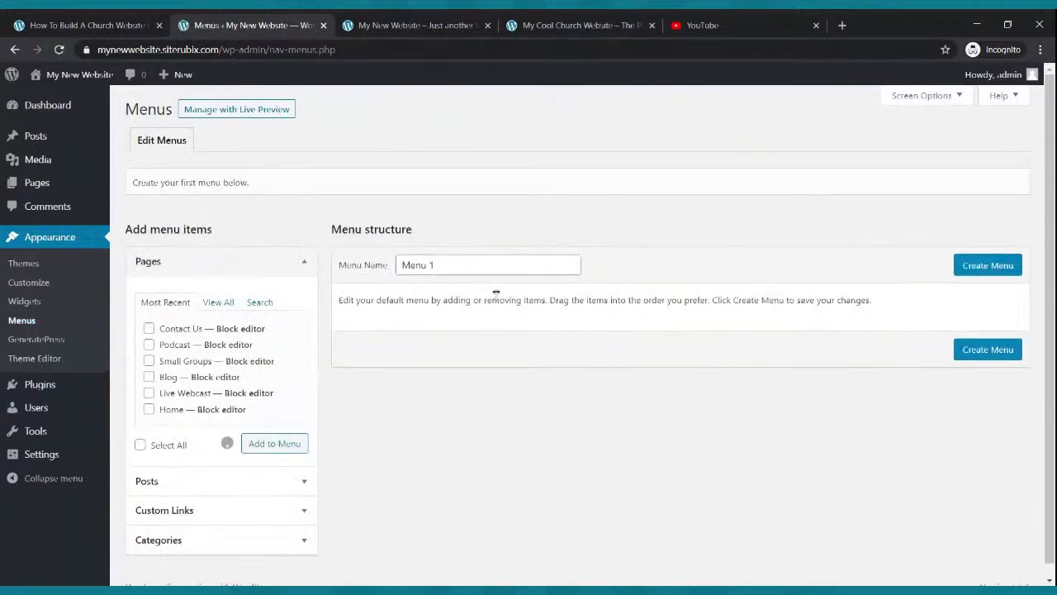
scroll(448, 328, "down", 1)
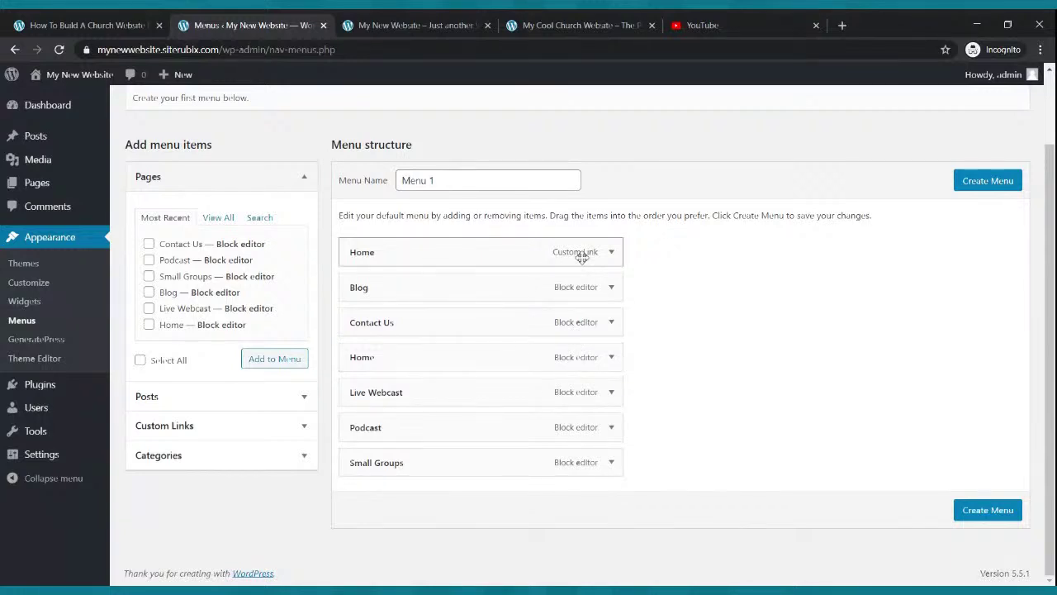
left_click(612, 393)
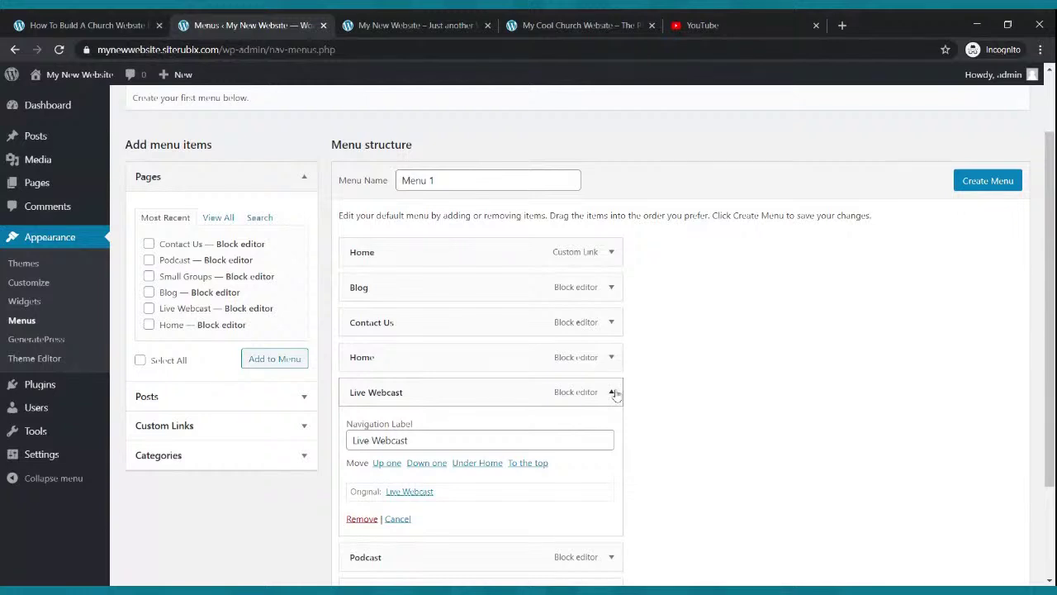
left_click(614, 393)
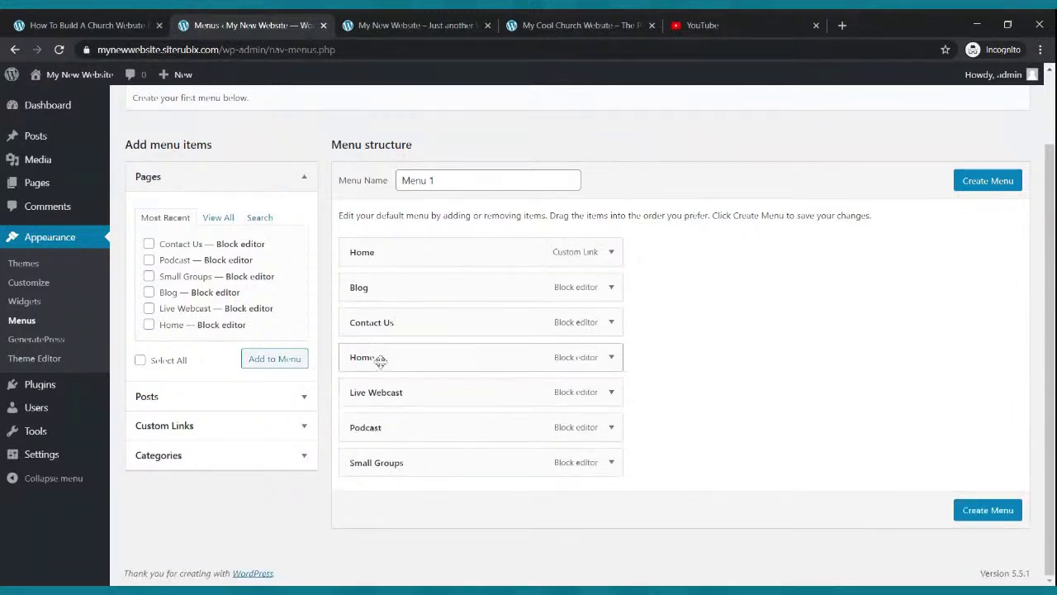
left_click(612, 360)
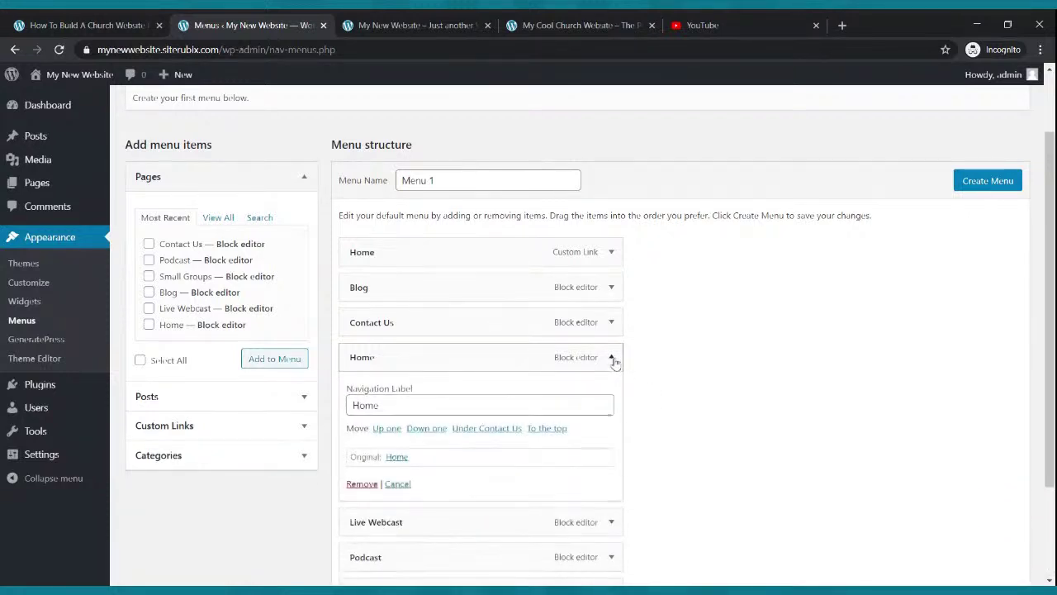
left_click(362, 484)
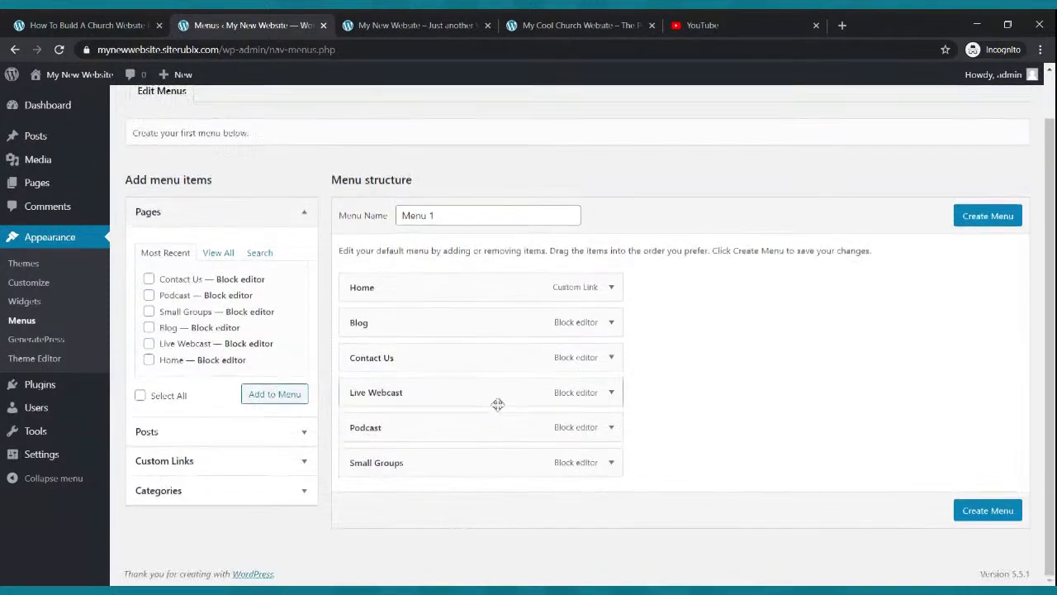
left_click(991, 218)
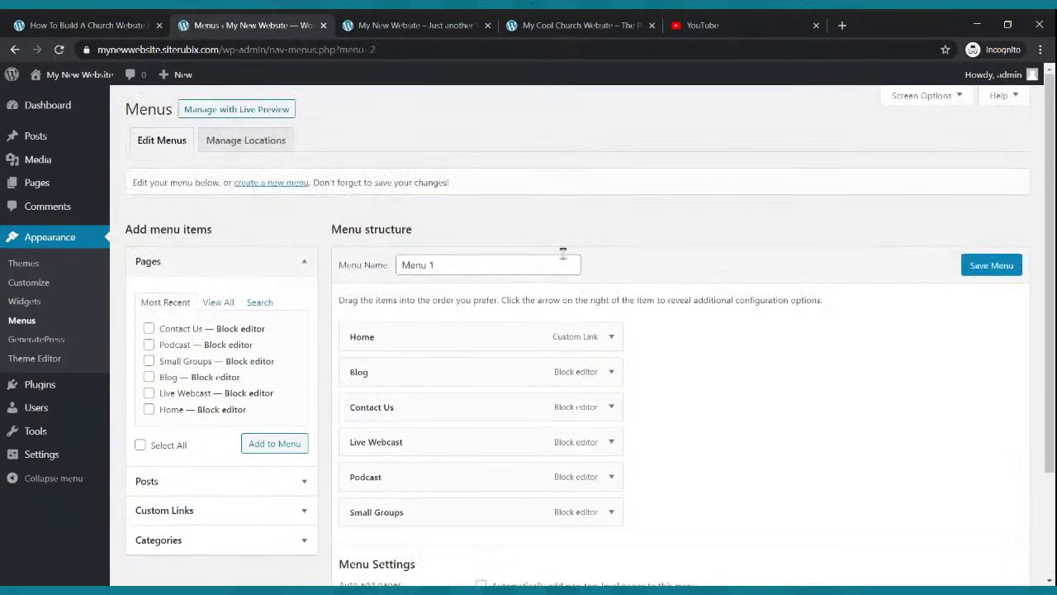
Assign Menu 1 to the Primary Menu display location, save it, and reload the live site to check the navigation
scroll(609, 338, "down", 2)
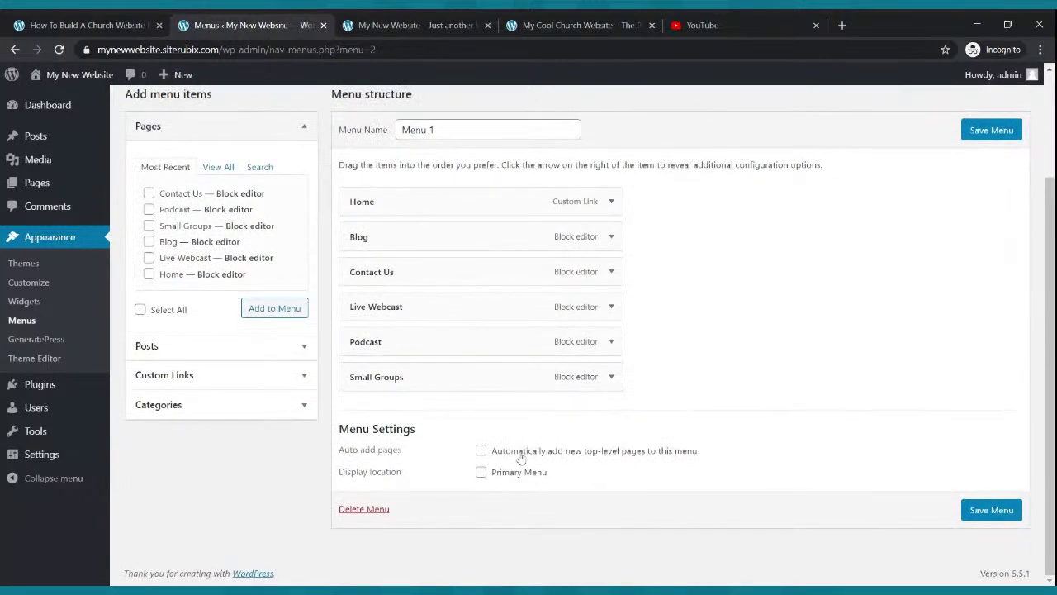
left_click(482, 473)
left_click(979, 510)
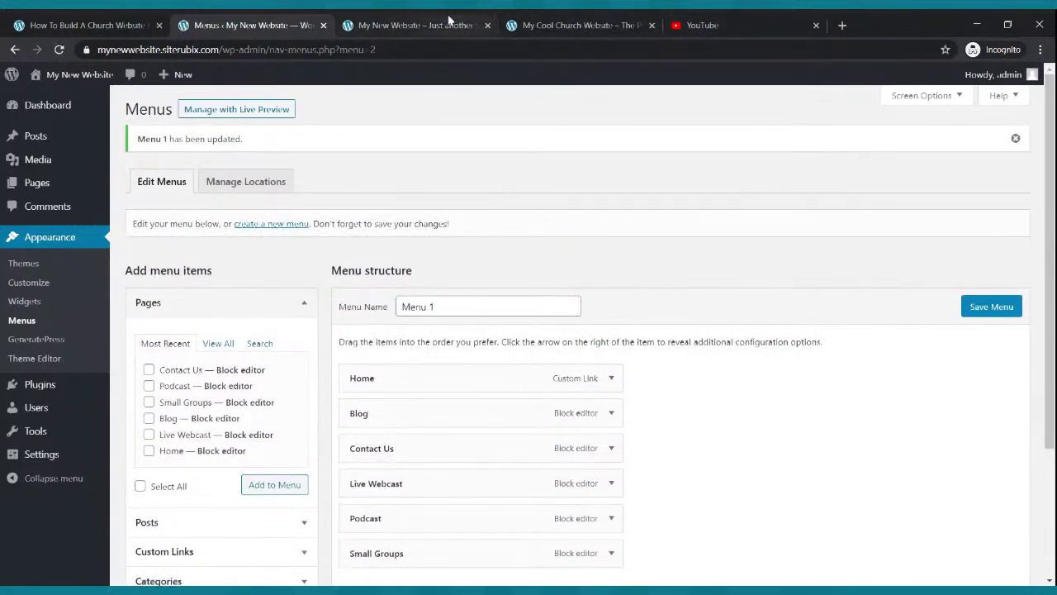
left_click(449, 20)
left_click(60, 50)
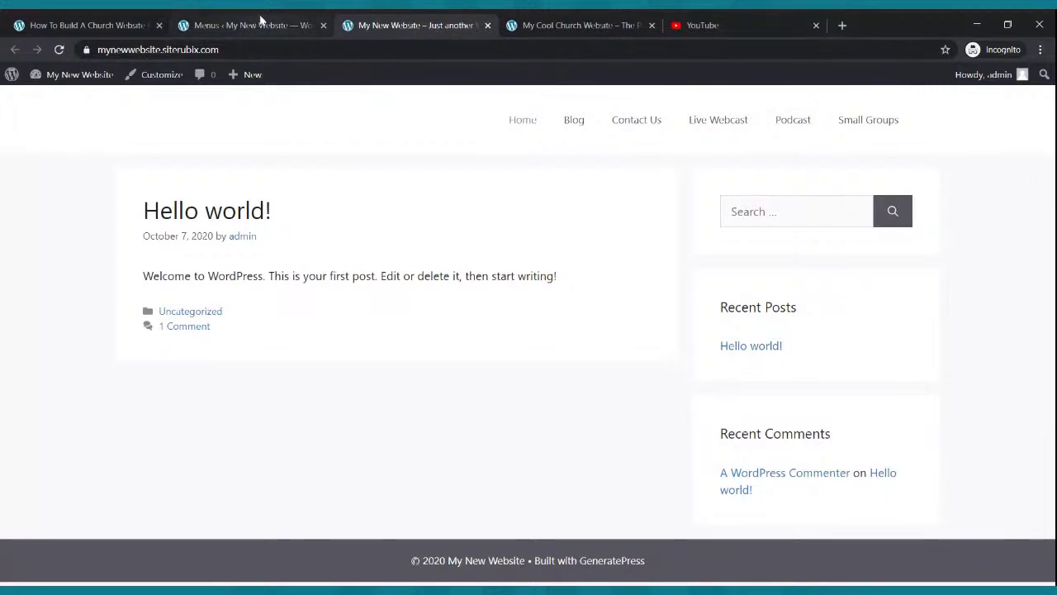
Examine the Site Identity and Colors settings in the theme customizer, return to the menu editor, and look at the live homepage
left_click(260, 20)
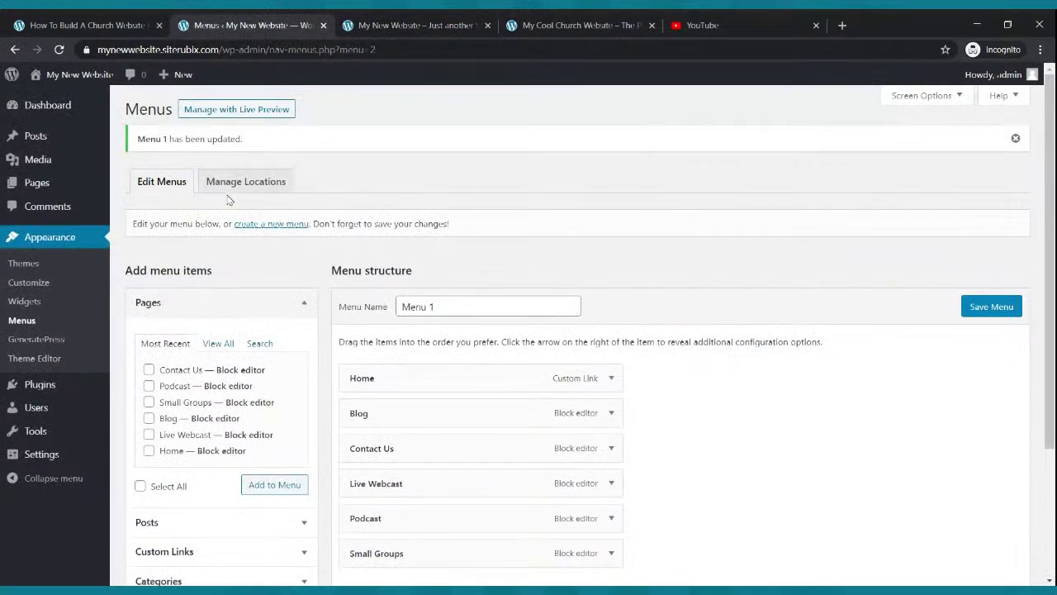
mouse_move(50, 193)
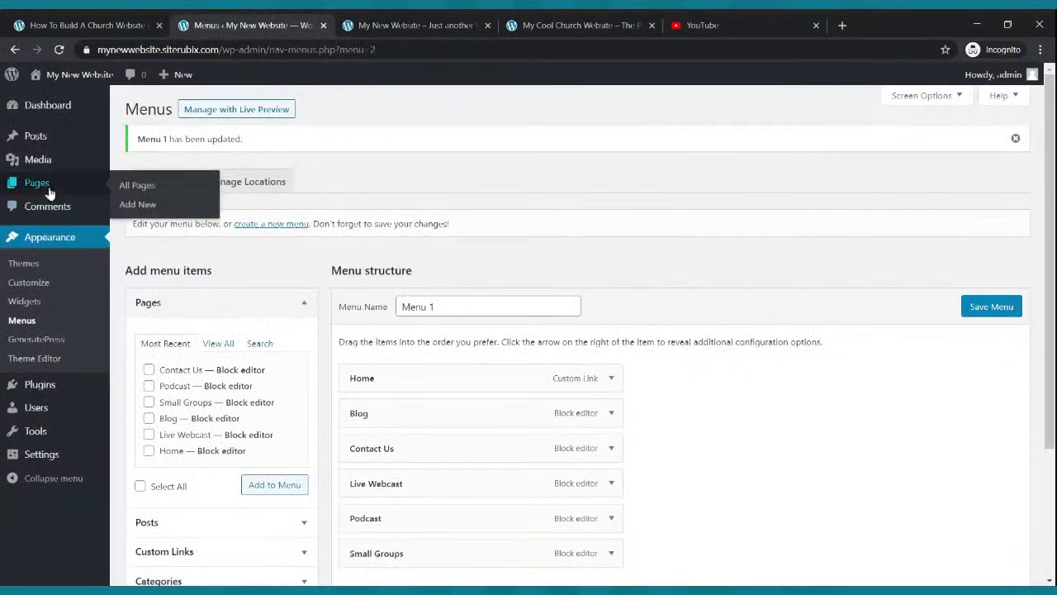
left_click(38, 288)
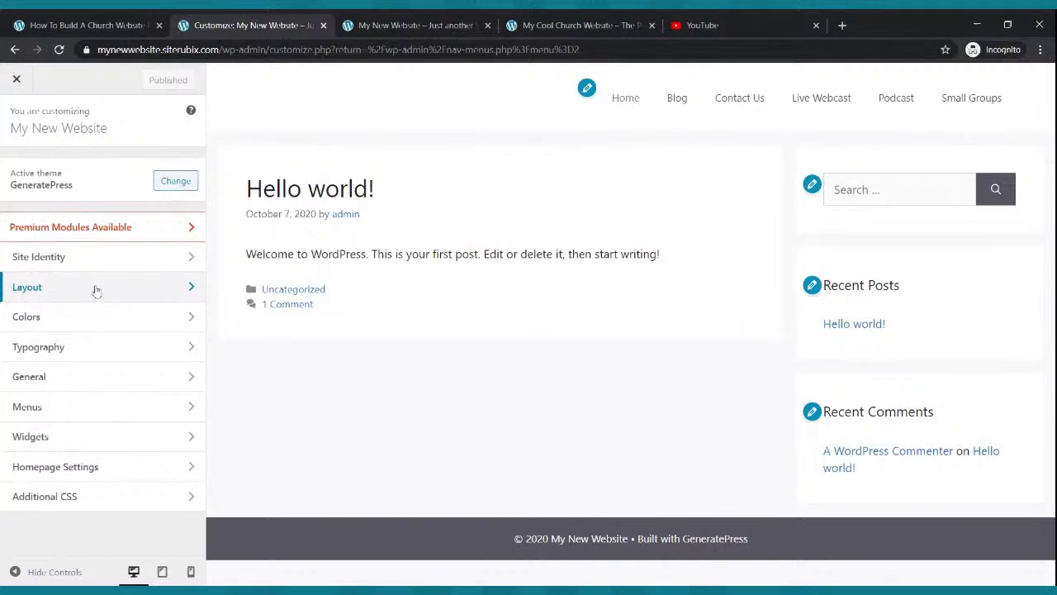
left_click(92, 263)
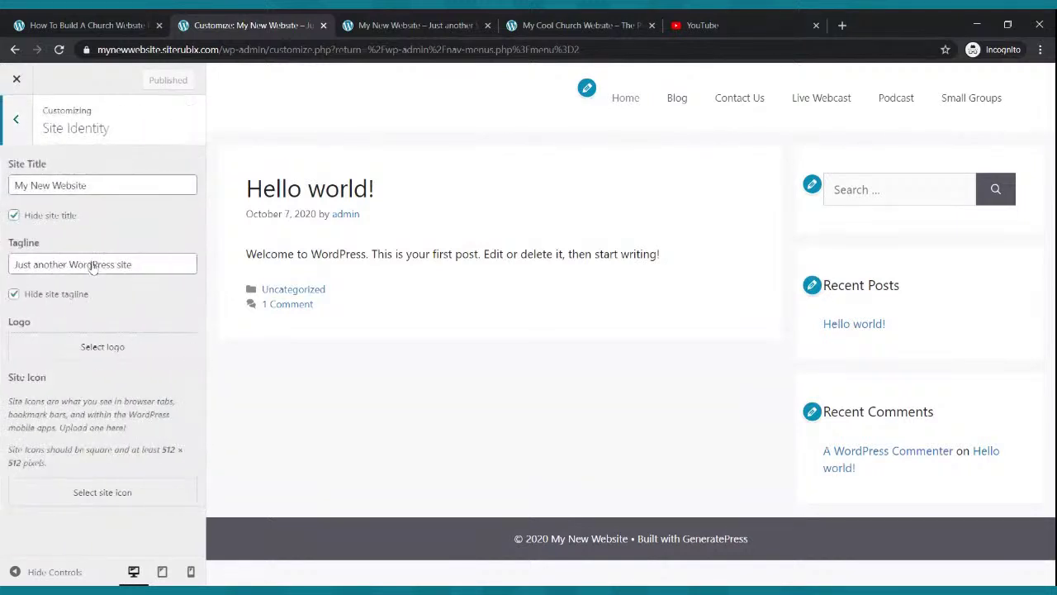
left_click(16, 119)
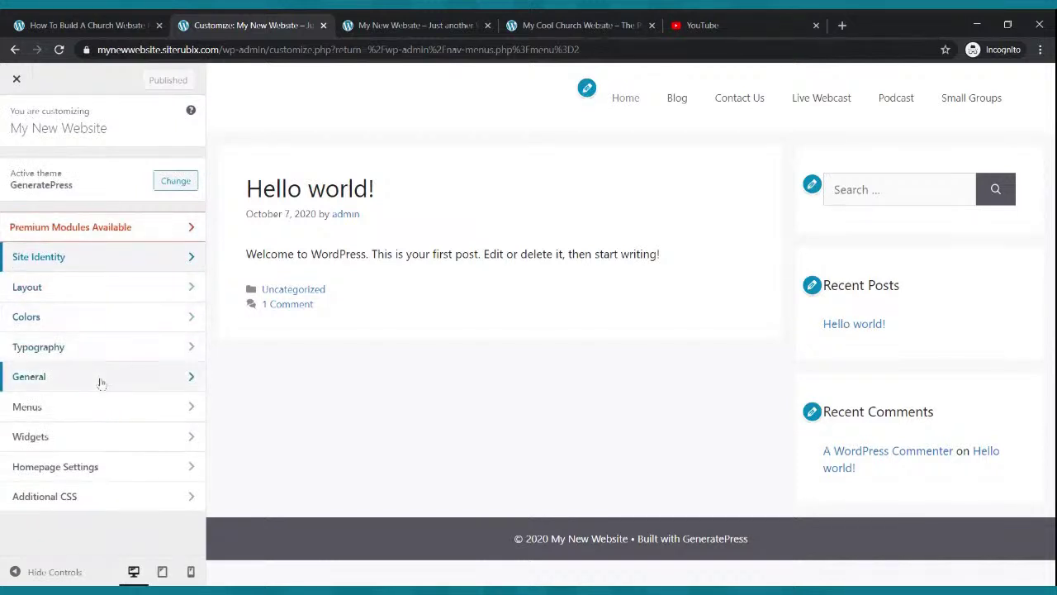
left_click(96, 317)
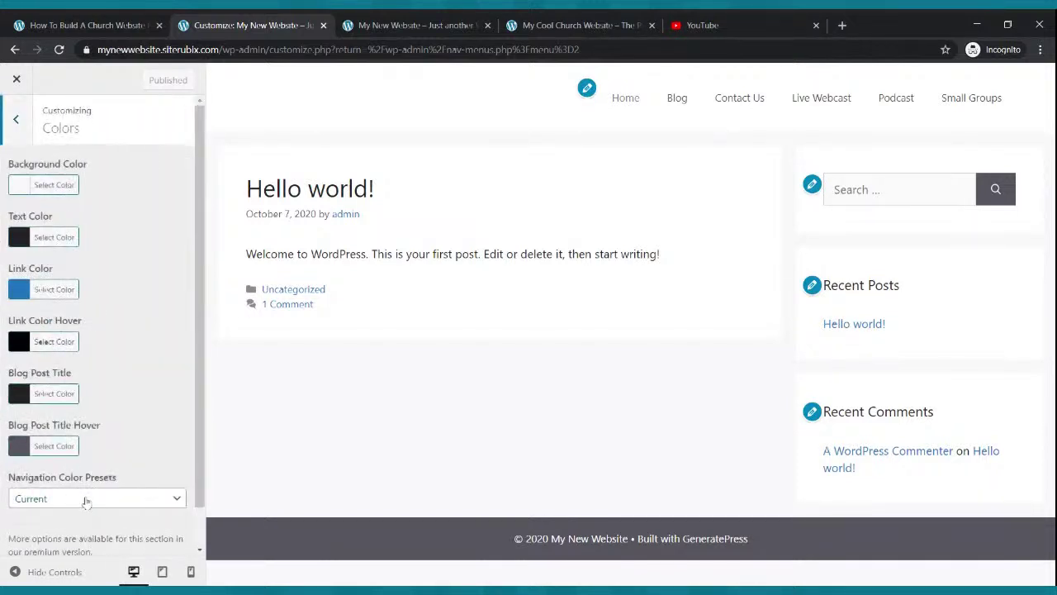
left_click(163, 499)
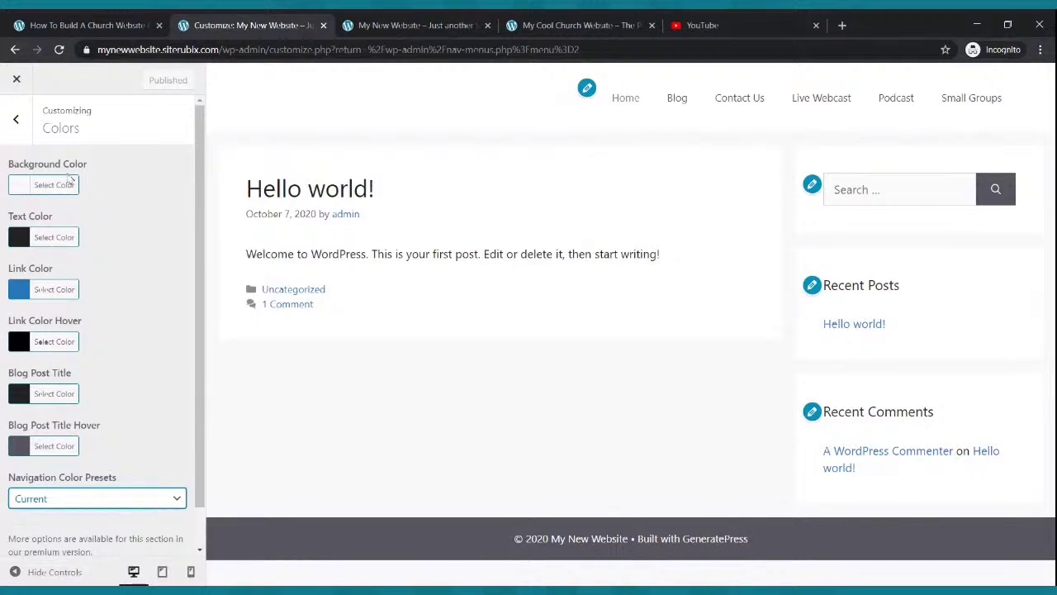
left_click(16, 119)
left_click(15, 50)
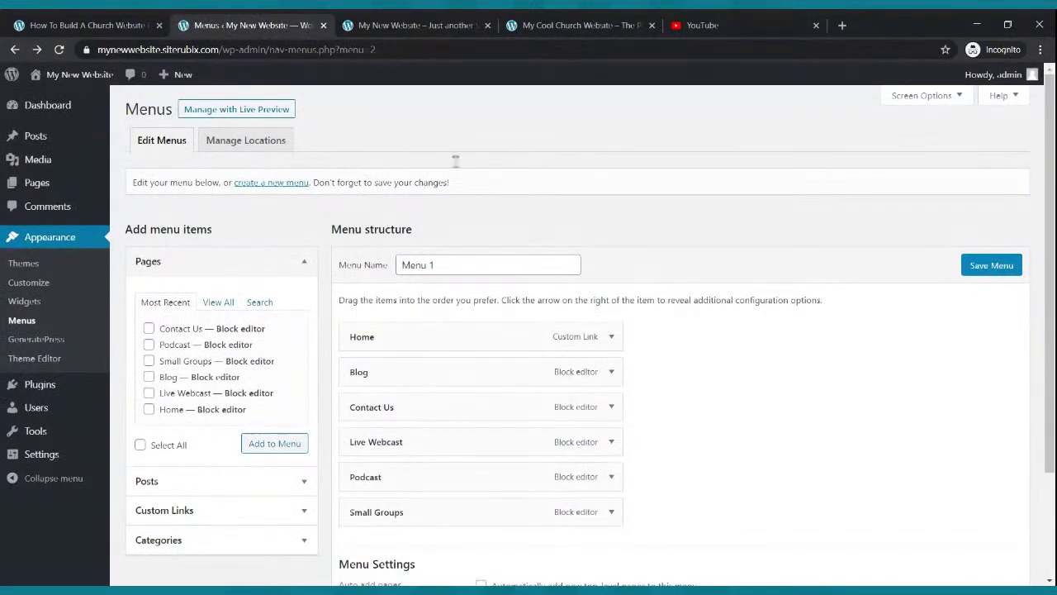
left_click(437, 26)
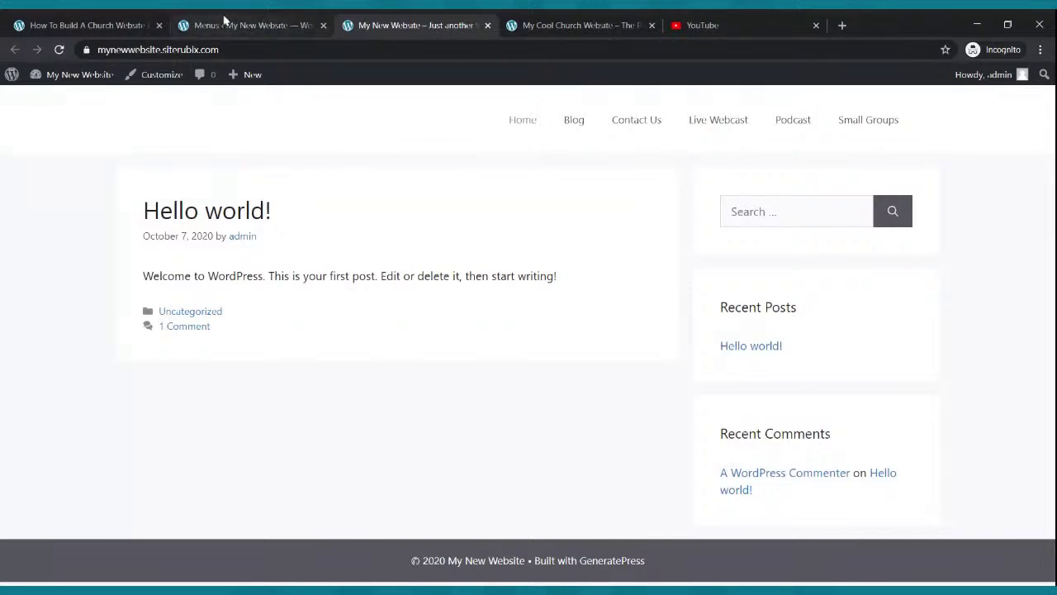
left_click(223, 18)
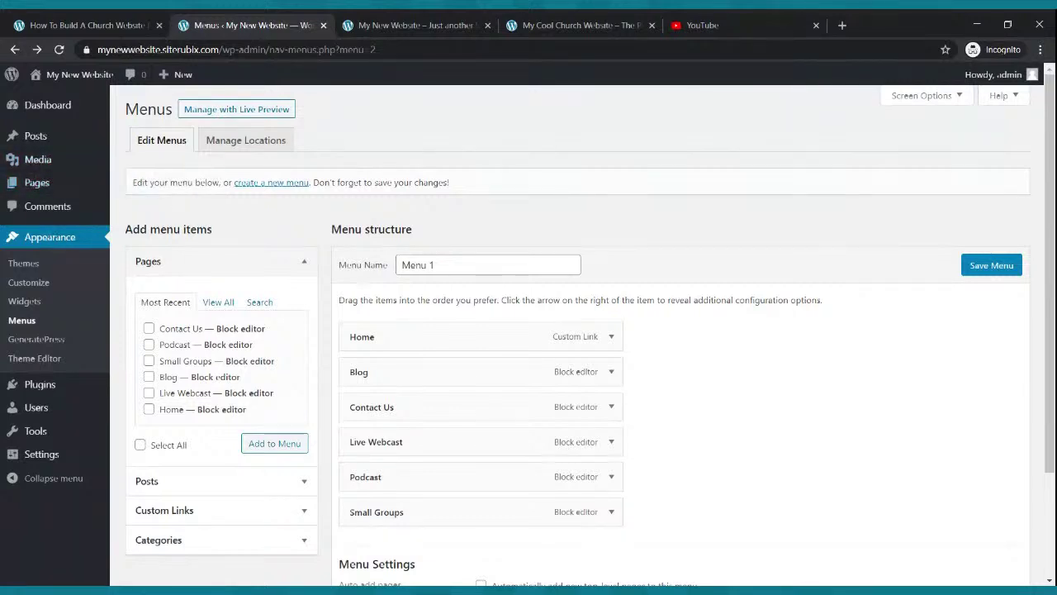
Set the homepage to the static page Home and the posts page to Blog, save the reading settings, and reload the live site
left_click(42, 455)
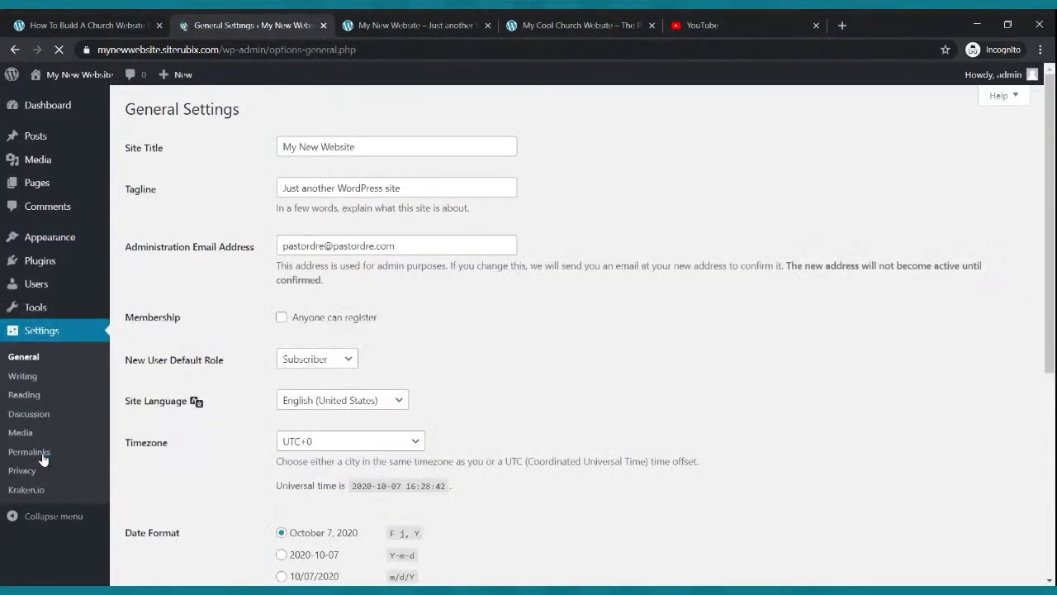
left_click(32, 398)
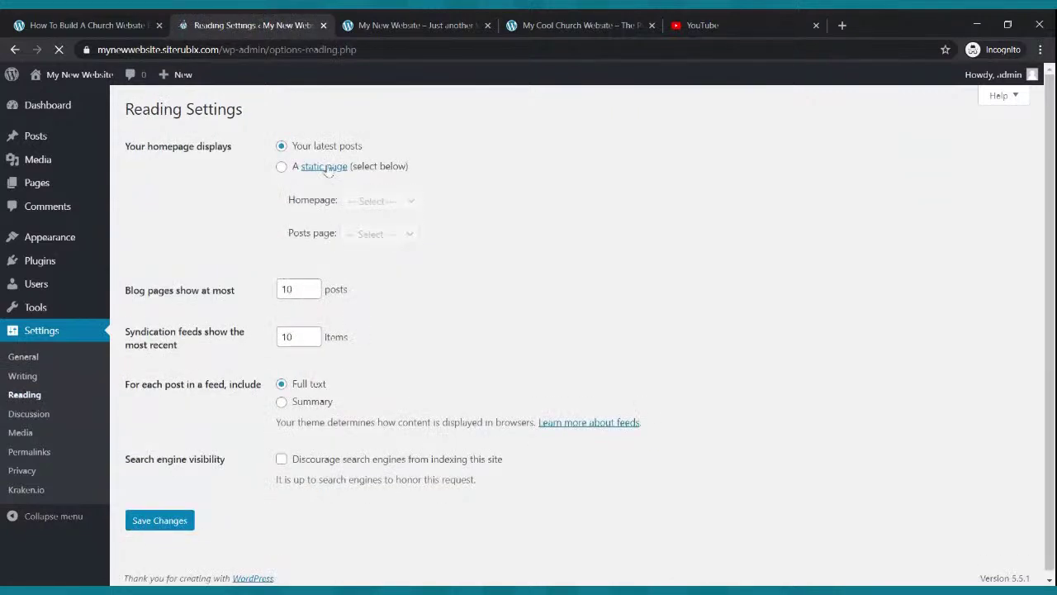
left_click(282, 168)
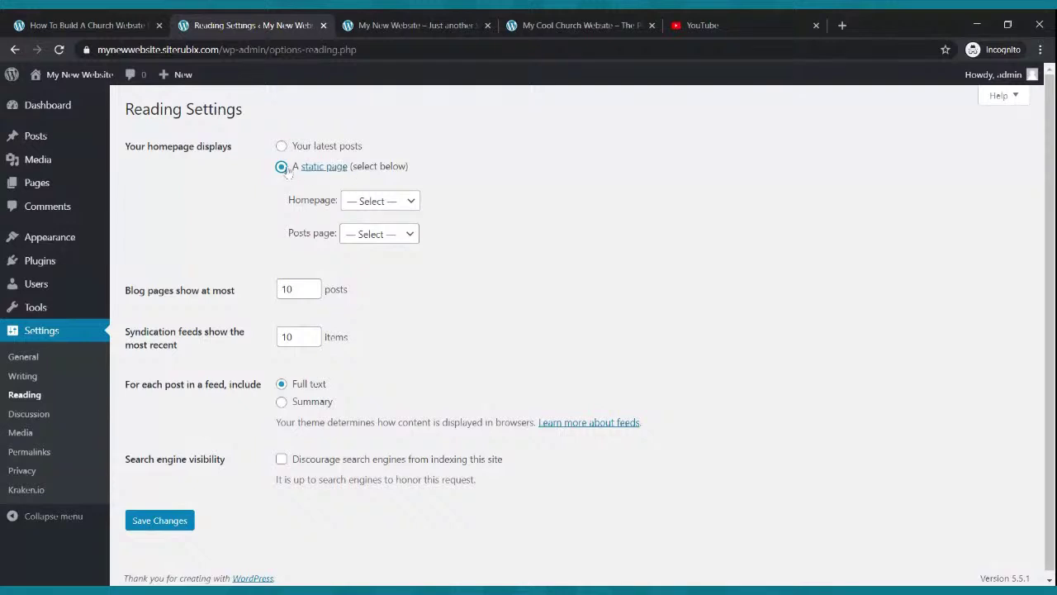
left_click(387, 202)
left_click(366, 289)
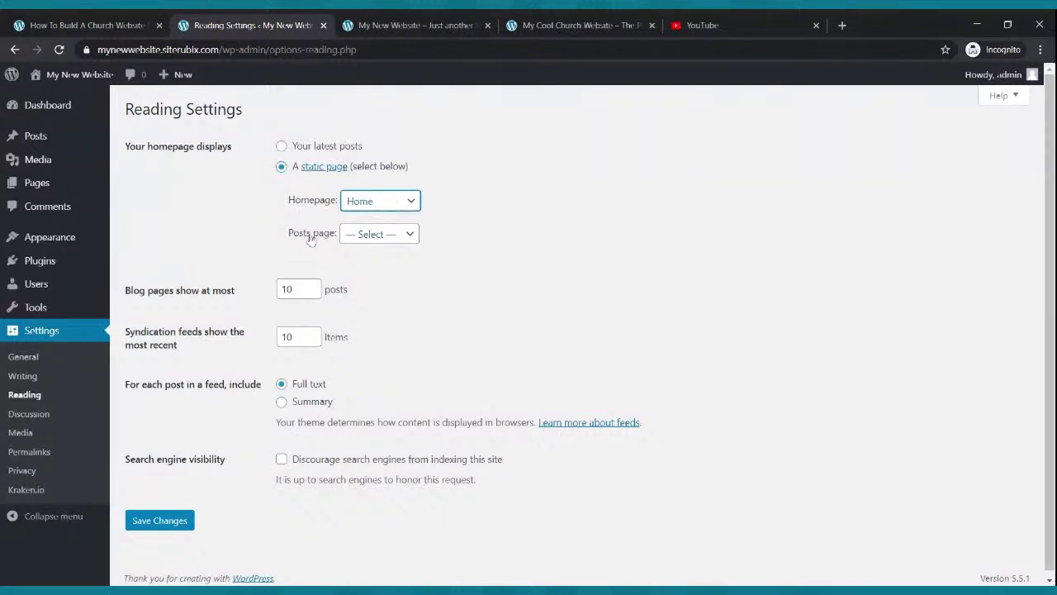
left_click(405, 240)
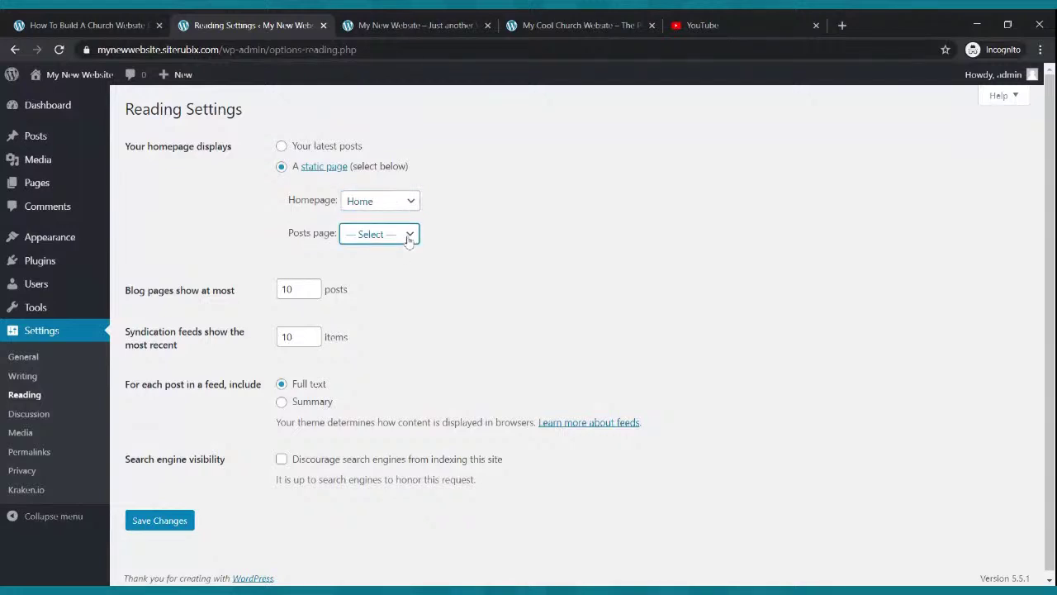
left_click(383, 285)
left_click(156, 521)
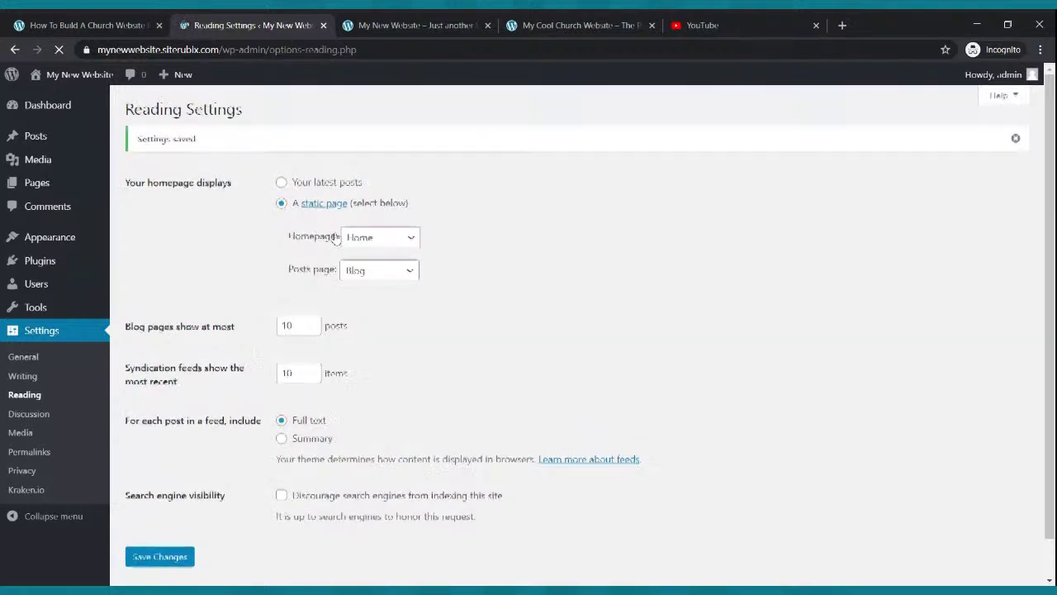
left_click(396, 23)
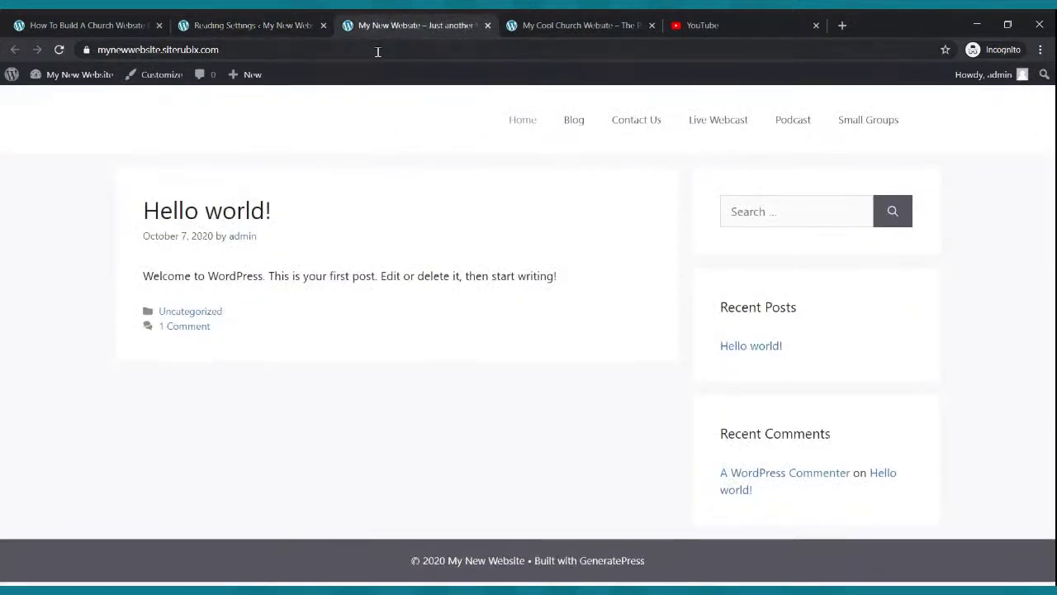
left_click(69, 50)
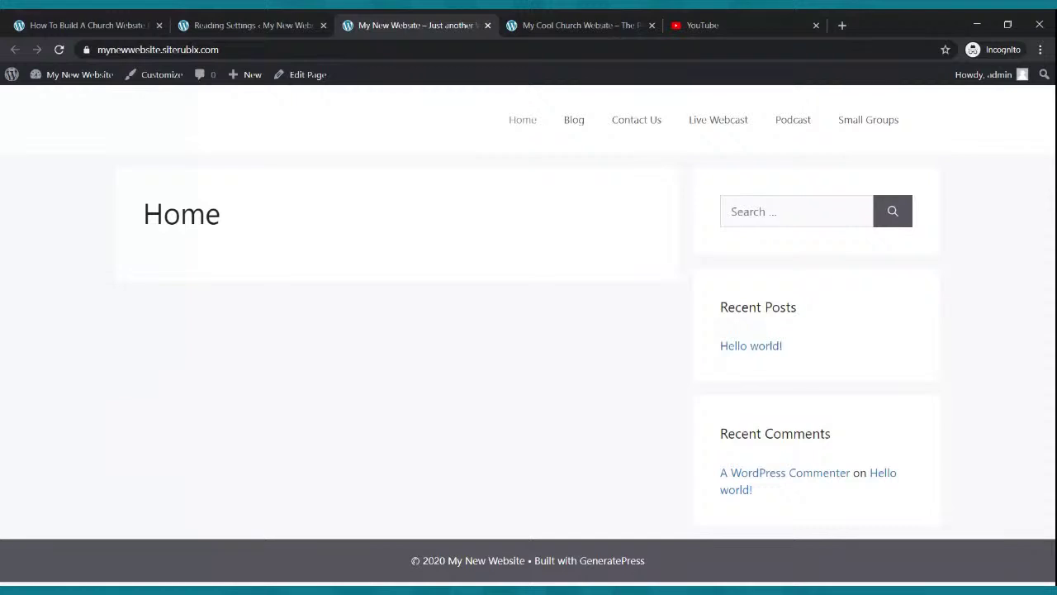
Open the Home page in the block editor from the site's pages list and look at the live homepage
left_click(245, 25)
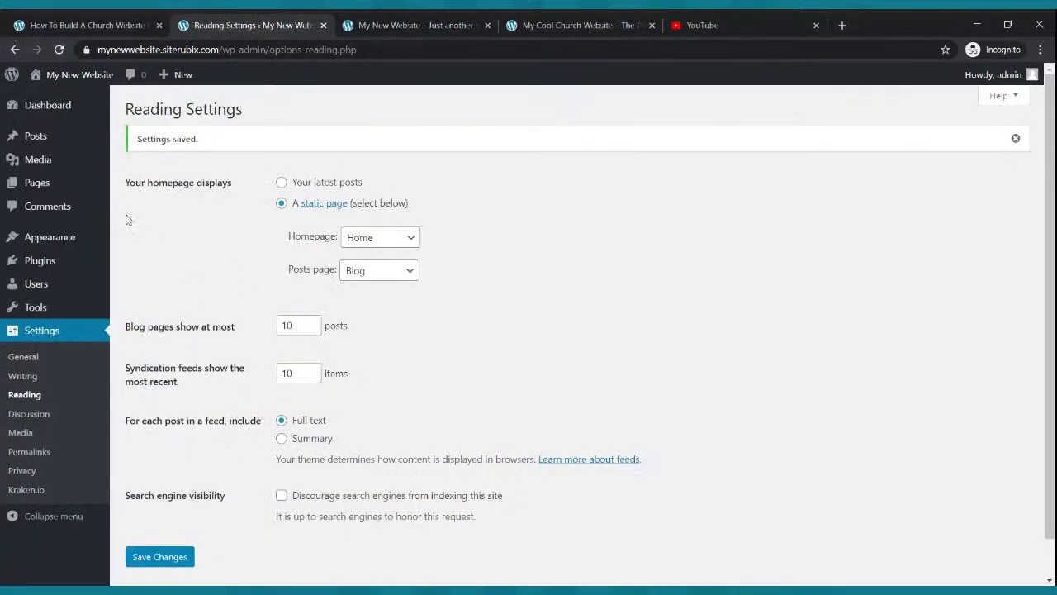
left_click(37, 182)
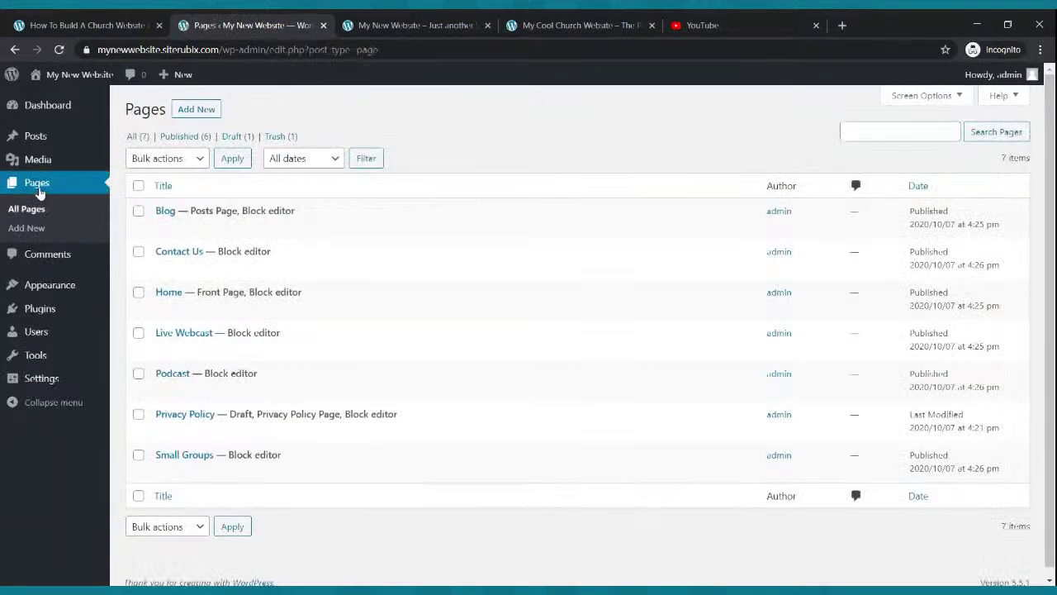
mouse_move(213, 240)
mouse_move(213, 291)
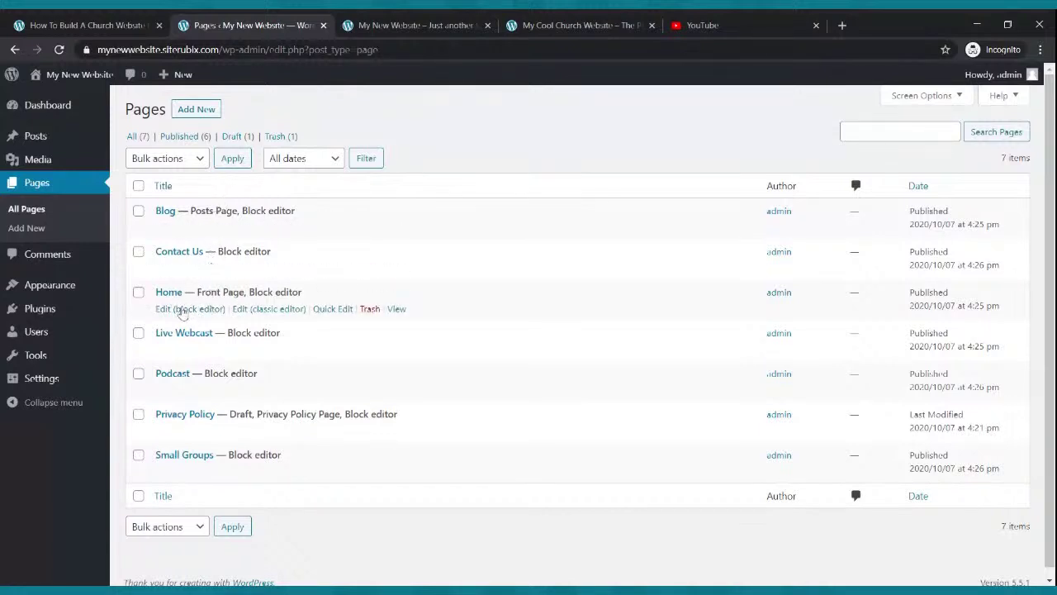
left_click(183, 308)
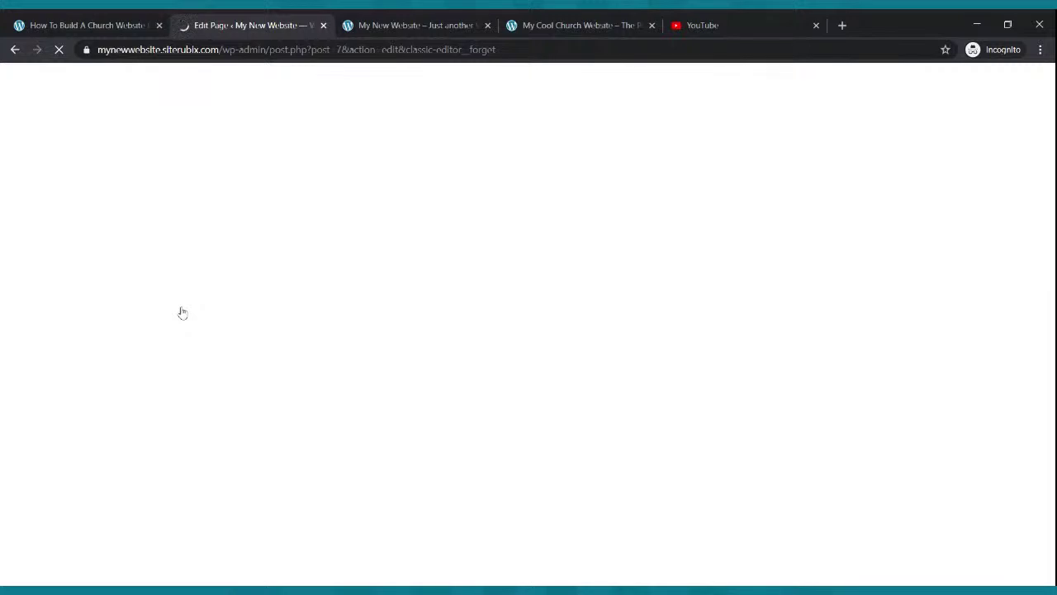
left_click(455, 16)
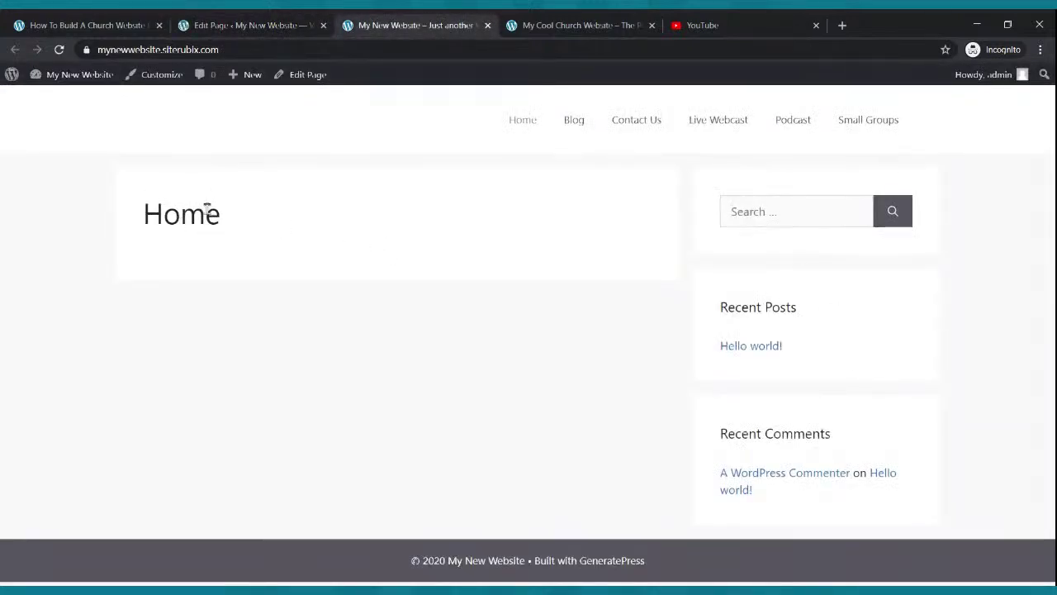
left_click(229, 27)
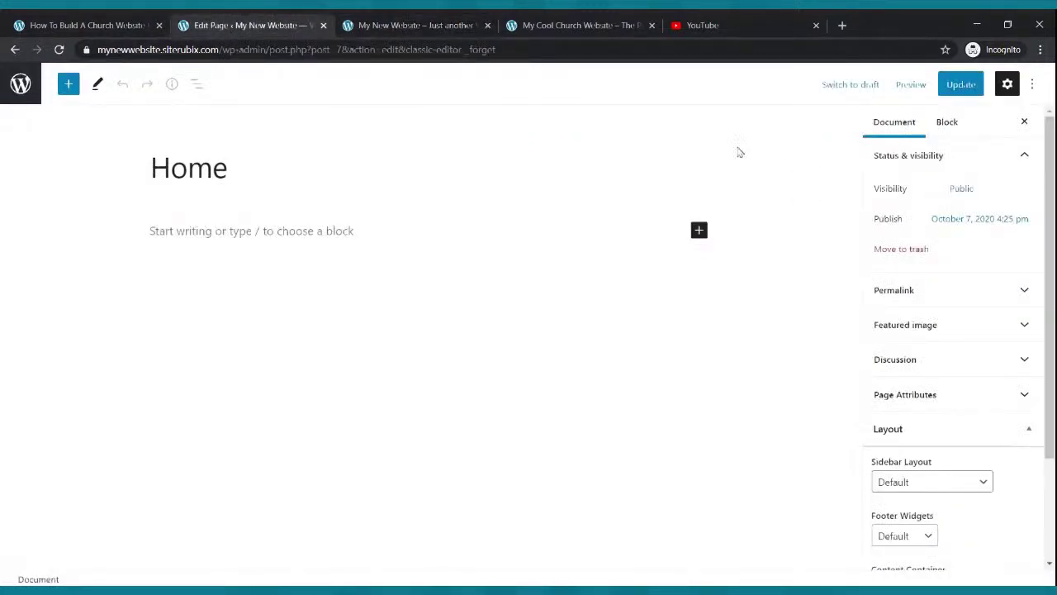
Set the Home page's sidebar layout to No Sidebars, update the page, and reload the live site
scroll(946, 340, "down", 3)
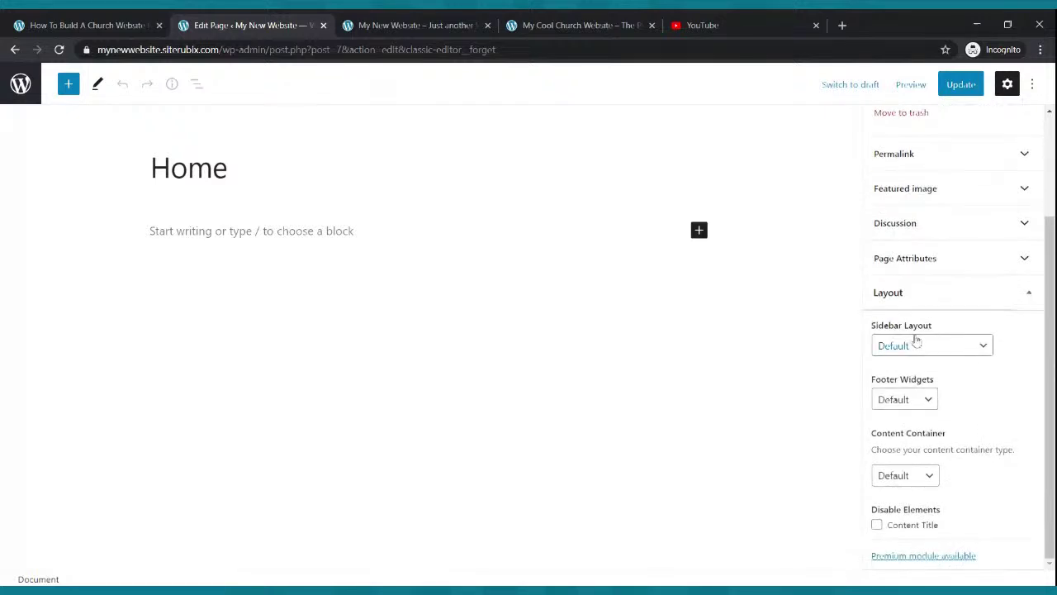
scroll(918, 339, "up", 2)
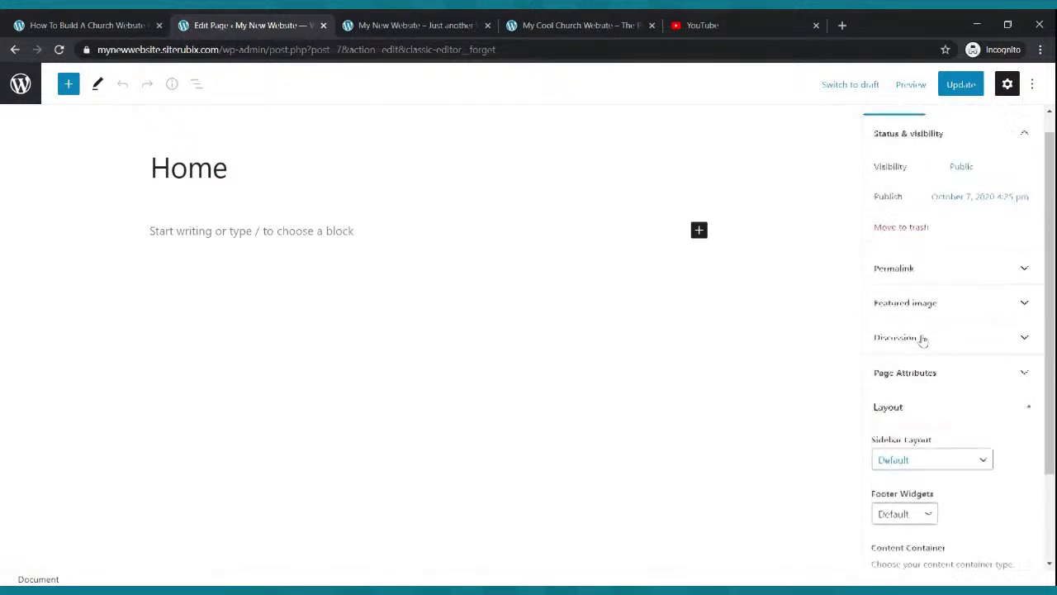
left_click(960, 407)
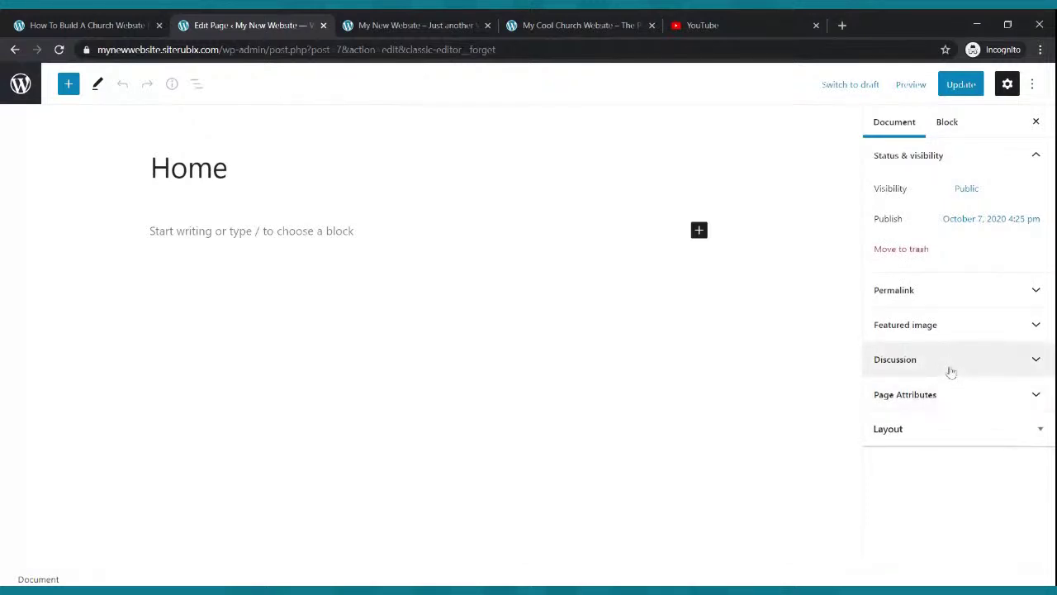
left_click(983, 425)
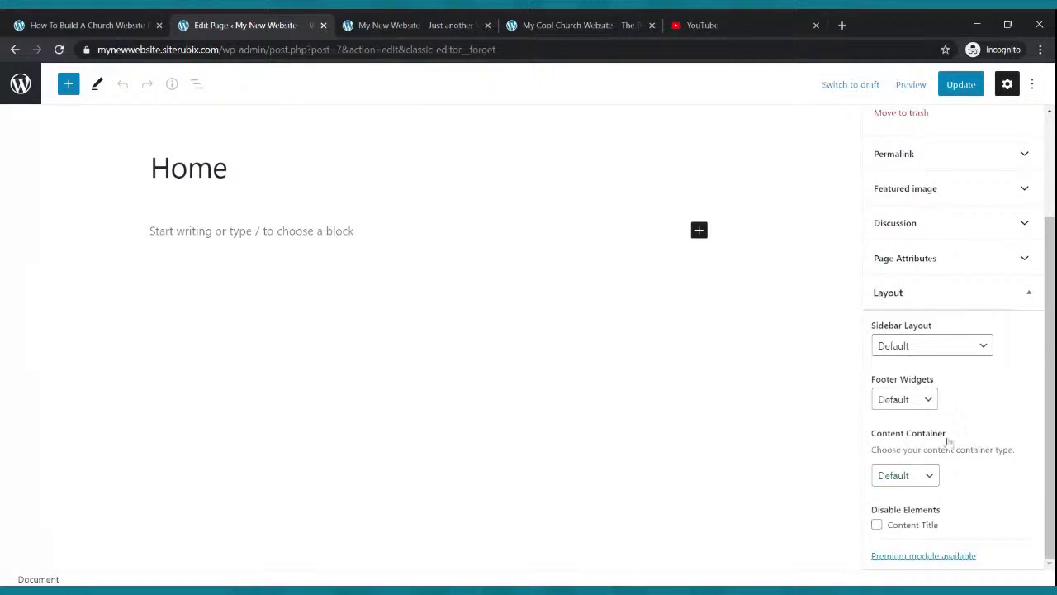
left_click(931, 477)
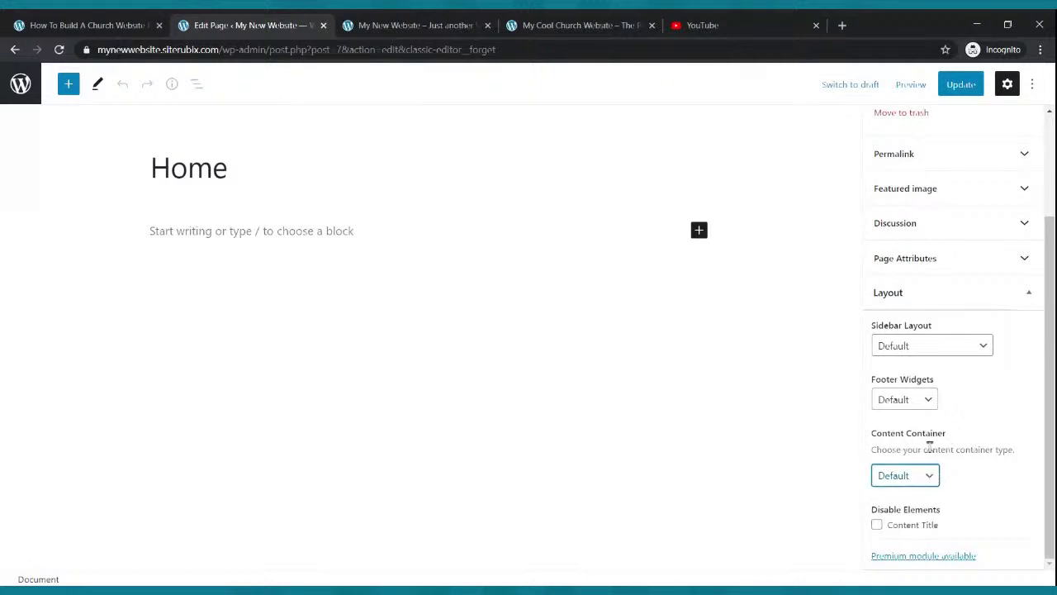
left_click(983, 347)
left_click(946, 343)
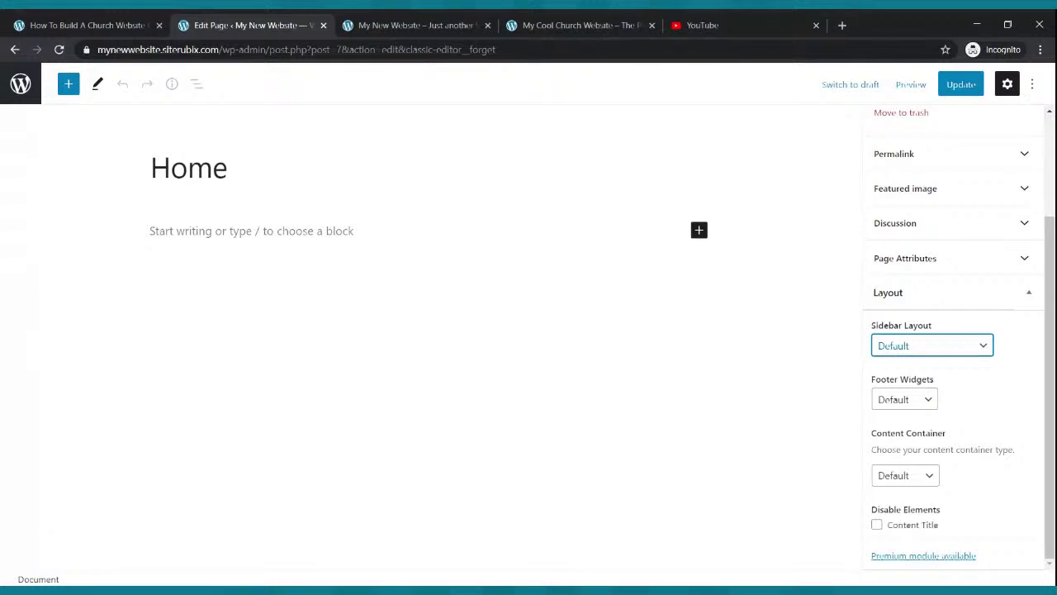
key("Down")
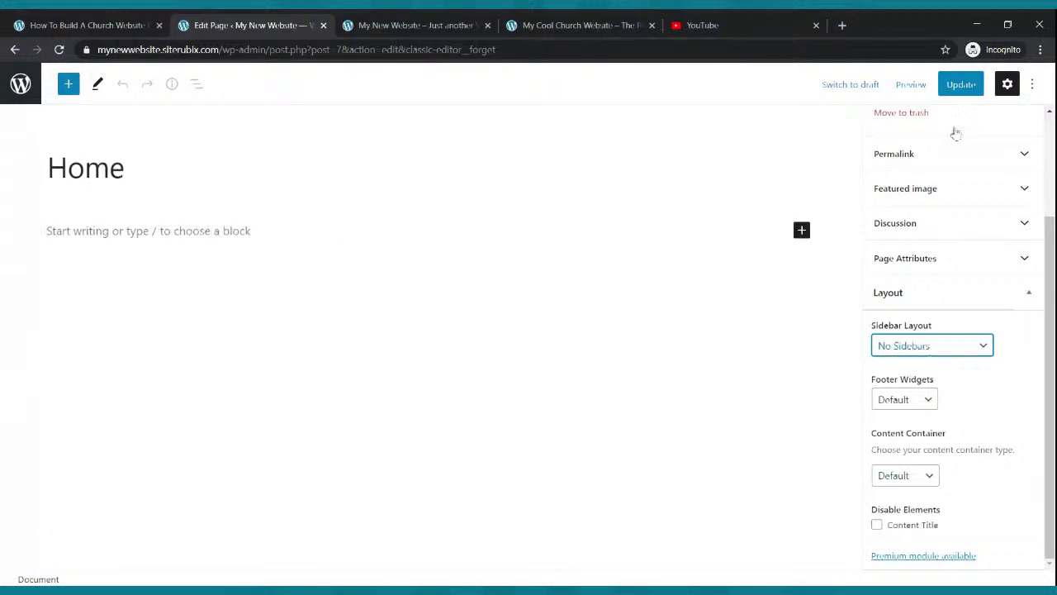
left_click(961, 84)
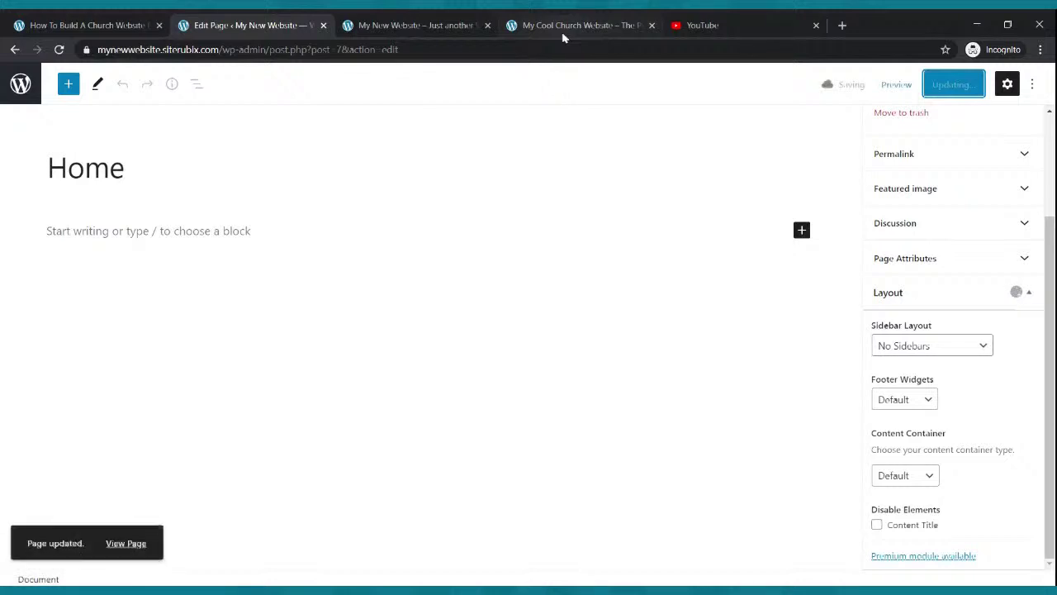
left_click(456, 24)
left_click(58, 49)
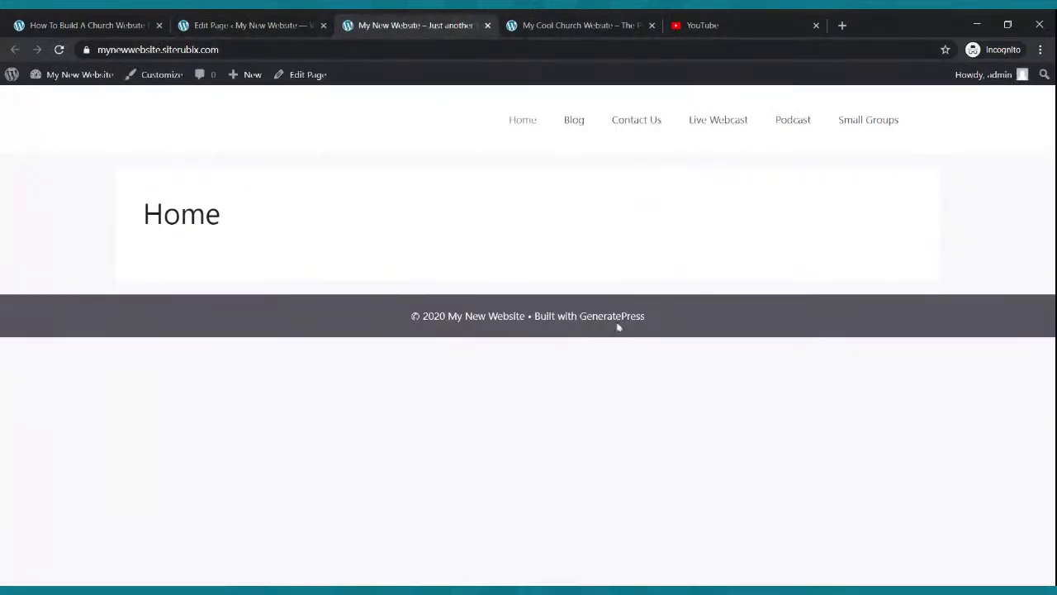
Disable the content title on the Home page, update the page, and reload the live site
left_click(275, 20)
left_click(985, 350)
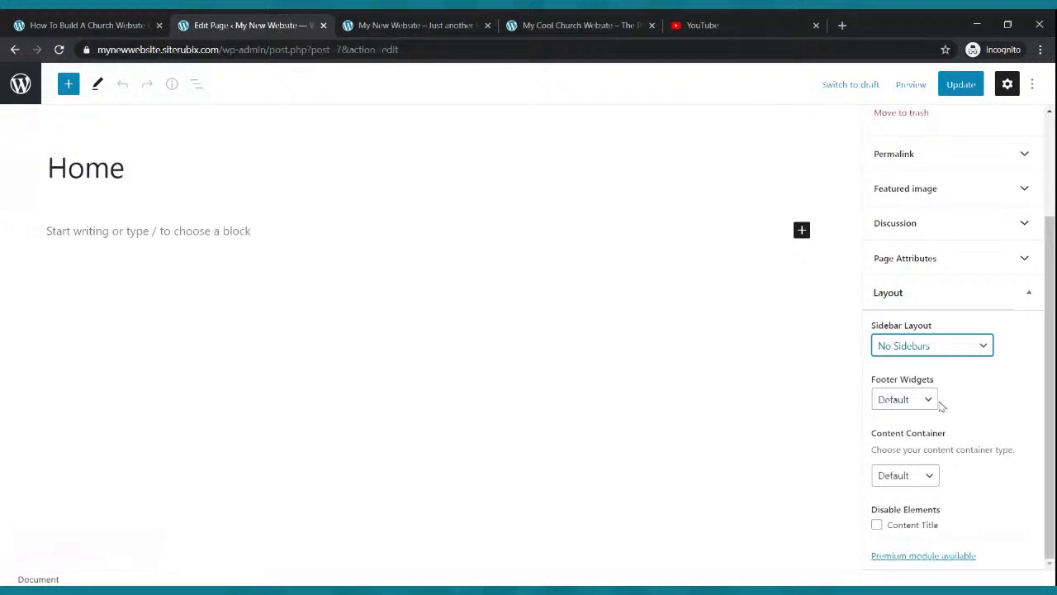
left_click(877, 526)
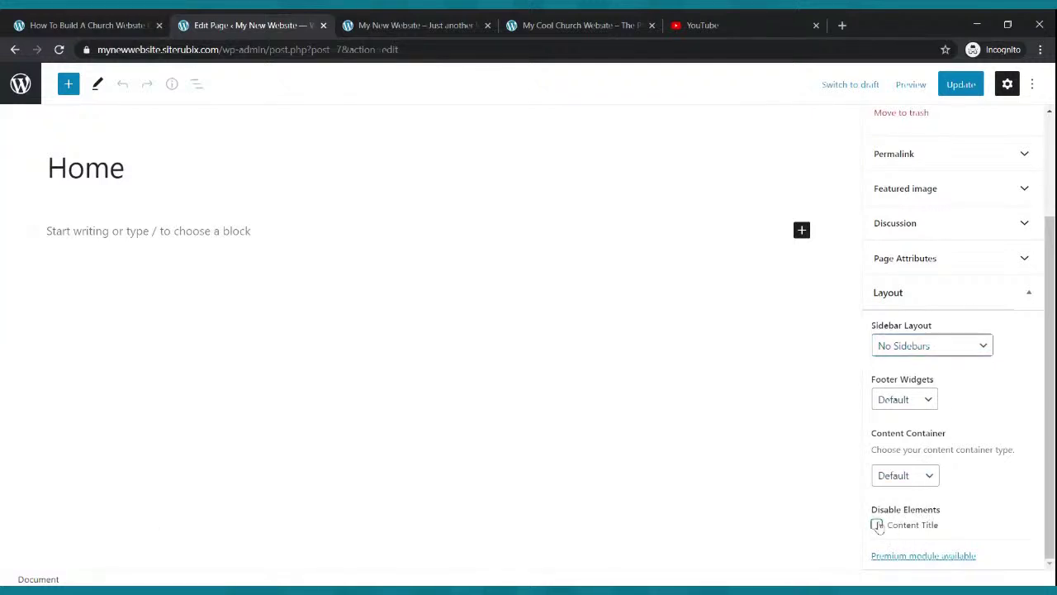
left_click(960, 86)
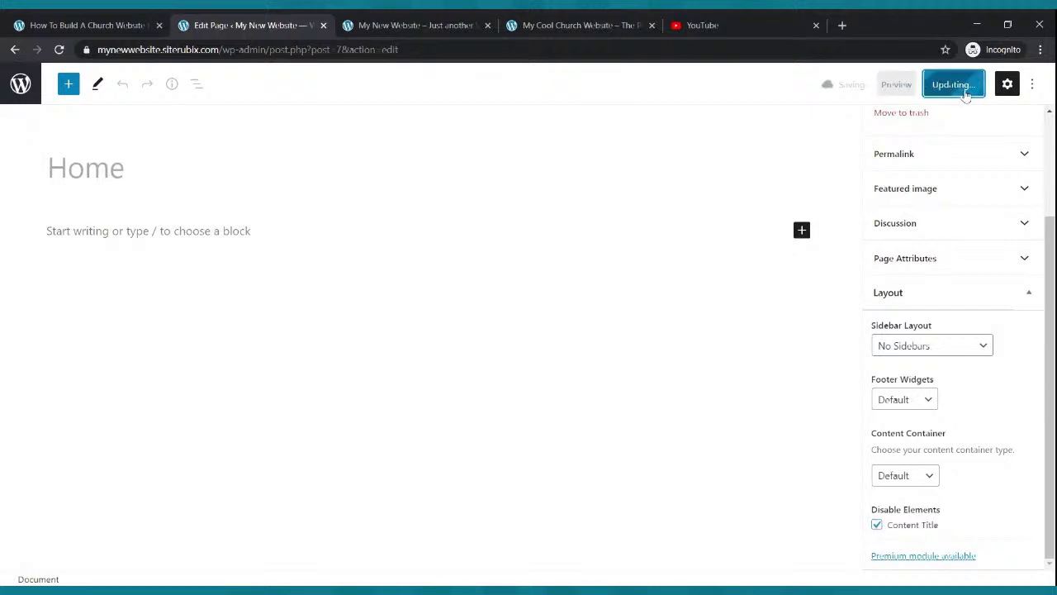
left_click(451, 21)
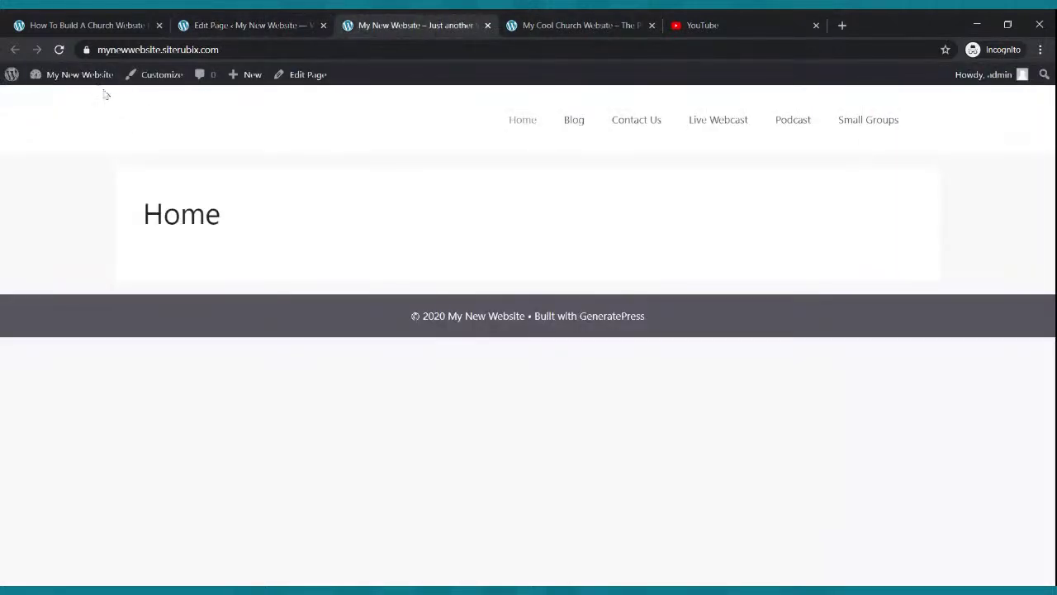
left_click(59, 51)
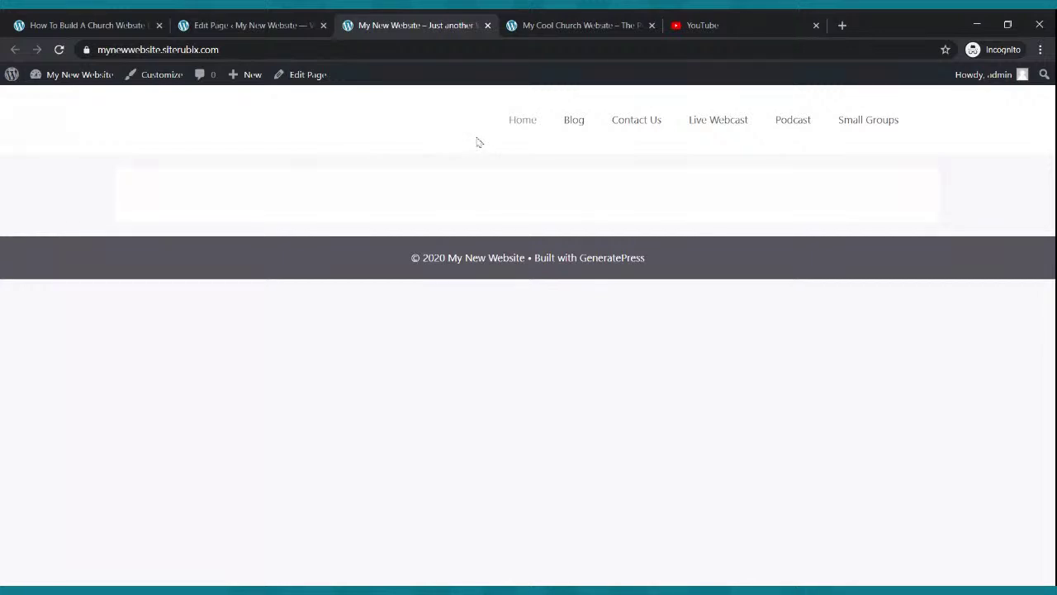
Compare the sample church website's navigation bar with the new site's, and return to the pages list
left_click(533, 24)
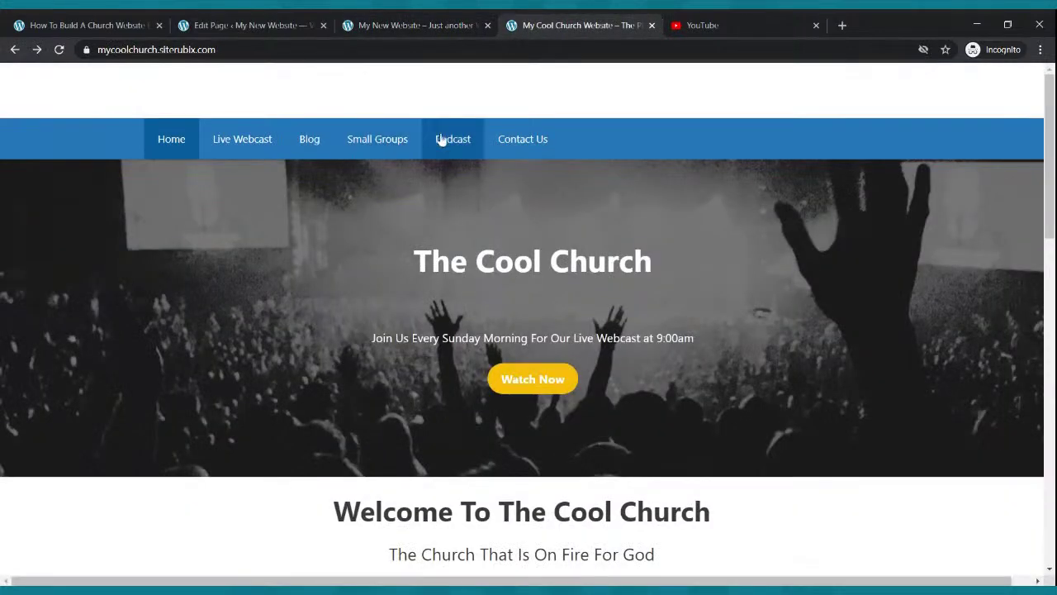
left_click(396, 26)
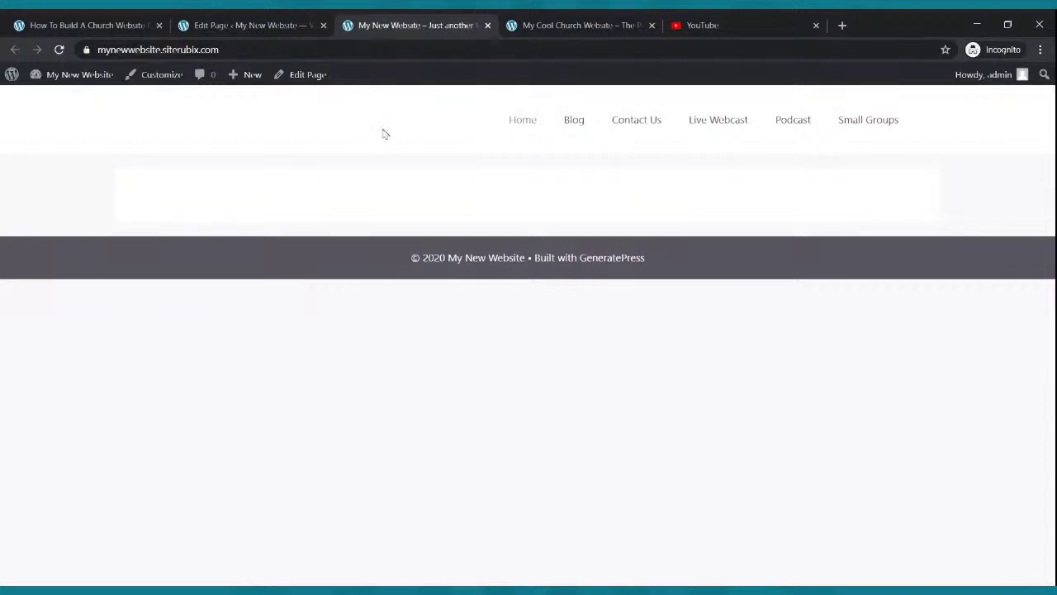
left_click(249, 20)
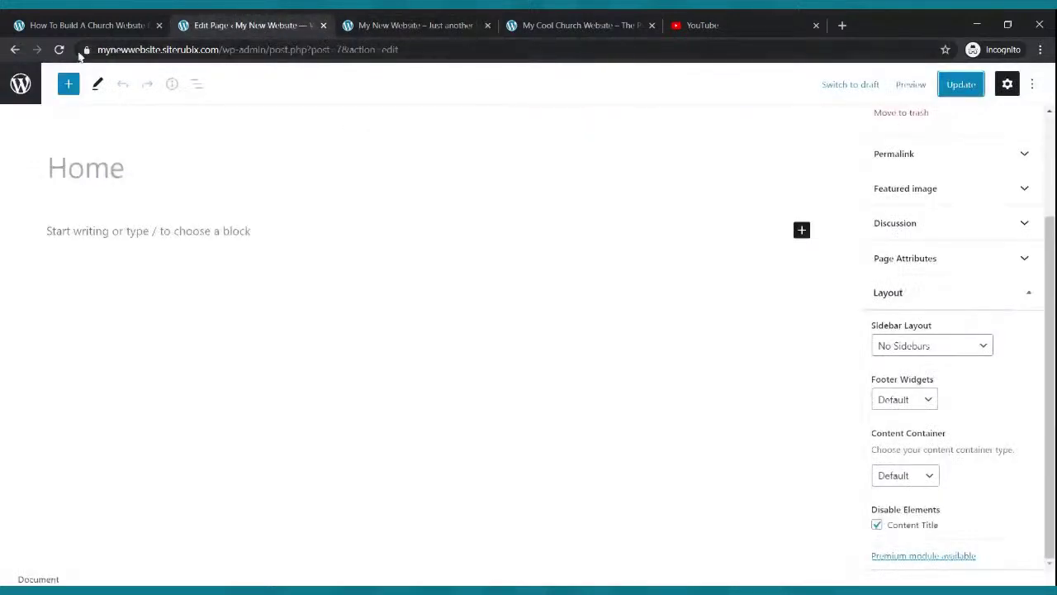
left_click(15, 50)
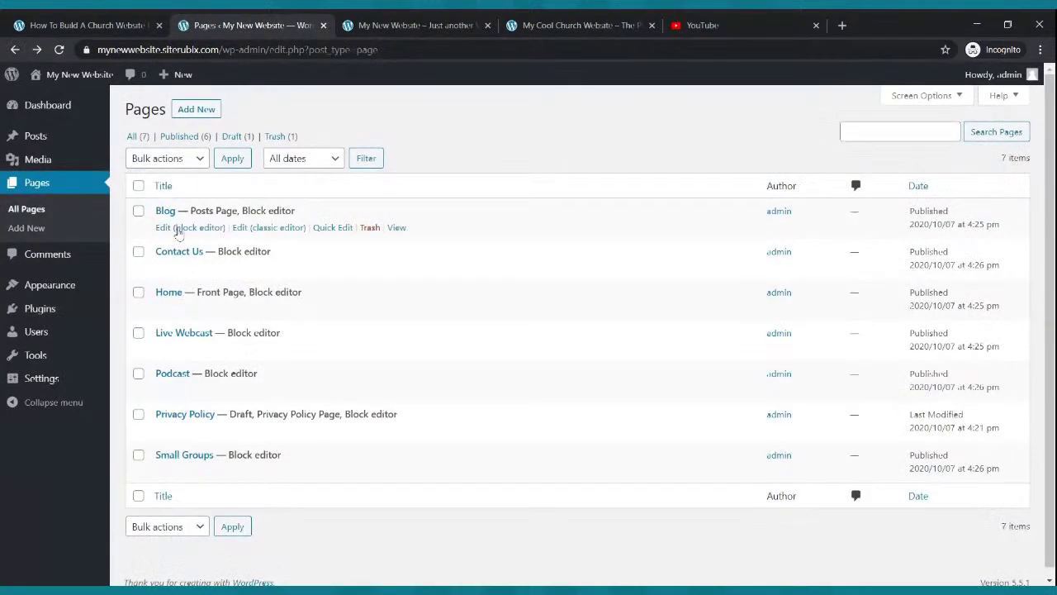
Set the GeneratePress navigation color preset to Blue in the theme customizer, publish the change, and close the customizer
mouse_move(52, 285)
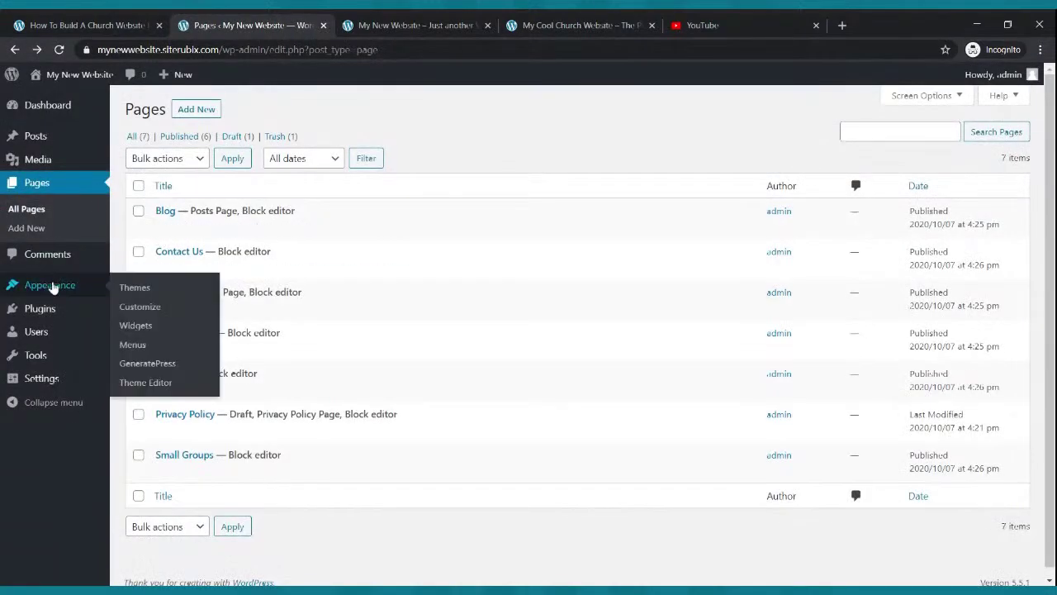
left_click(52, 285)
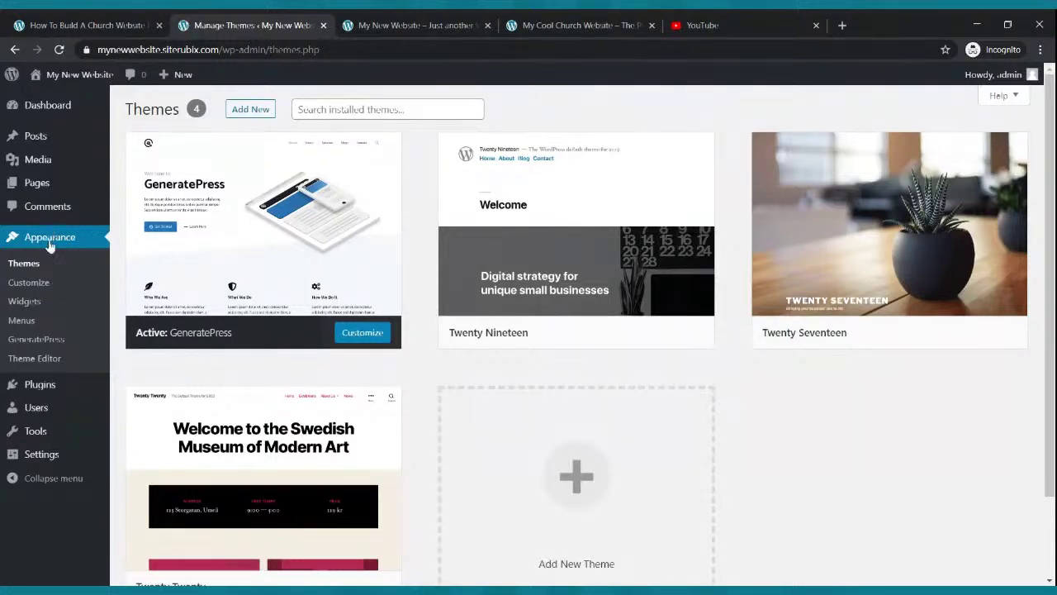
left_click(43, 286)
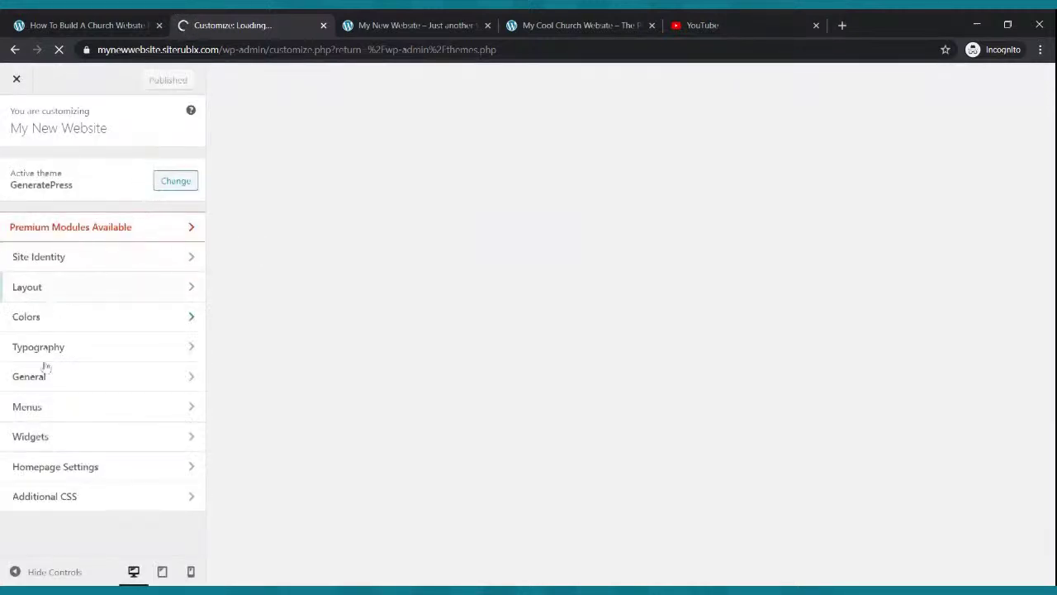
left_click(62, 322)
scroll(120, 369, "down", 1)
scroll(119, 369, "down", 1)
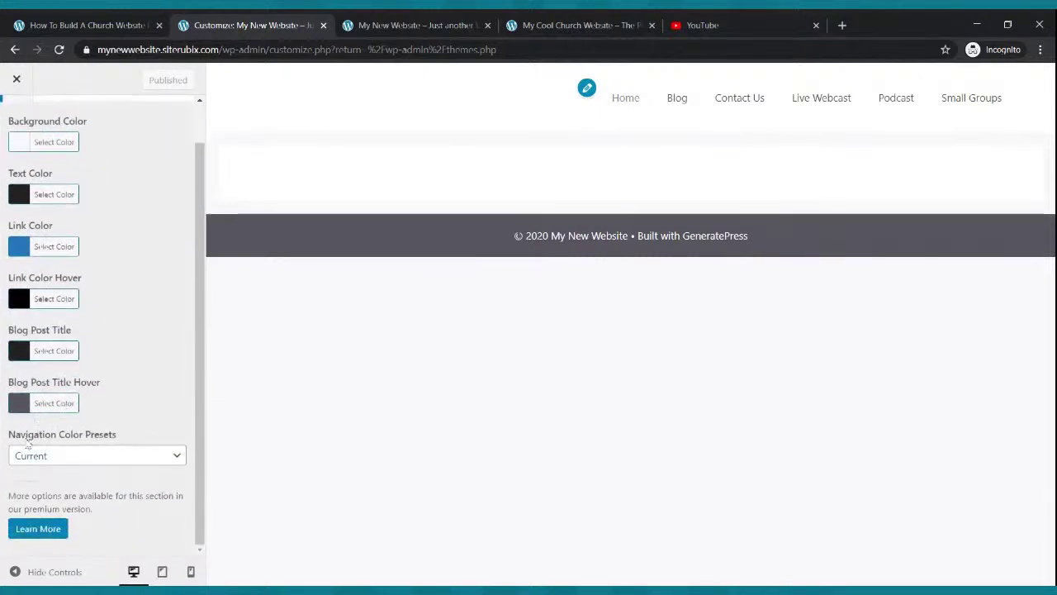
left_click(91, 454)
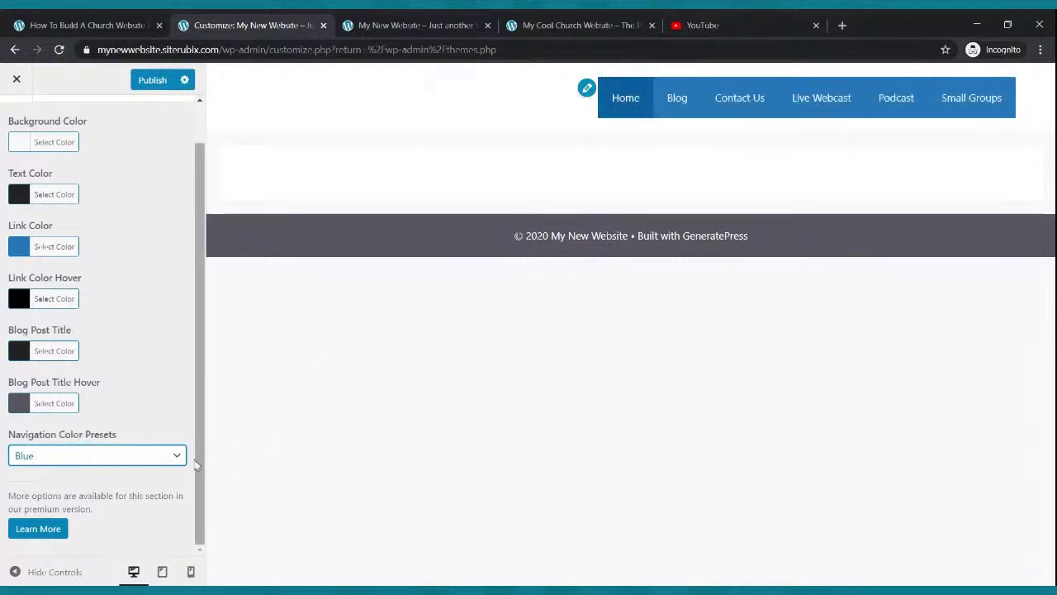
left_click(152, 83)
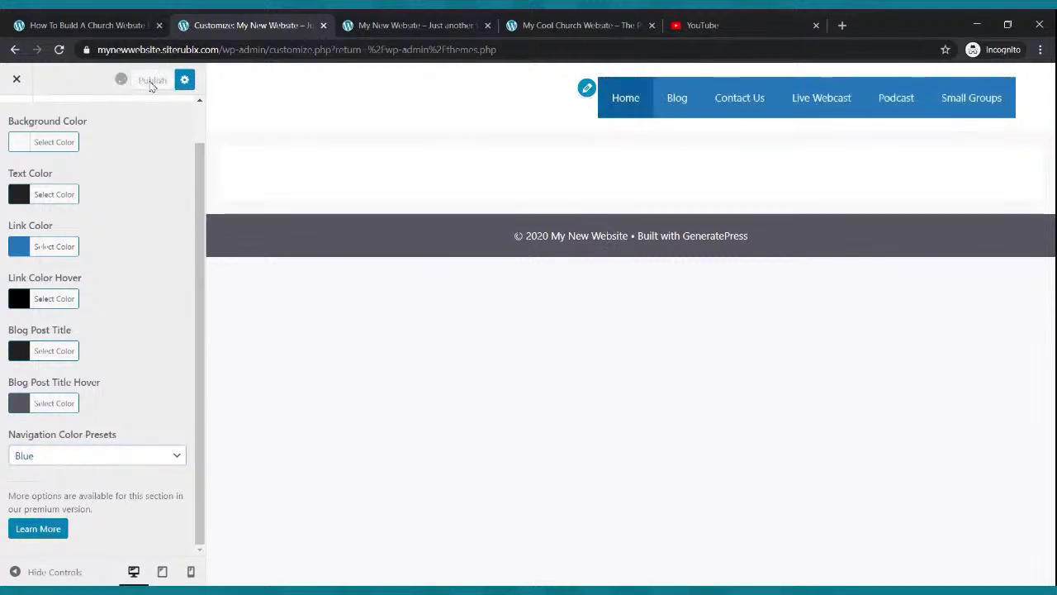
left_click(16, 78)
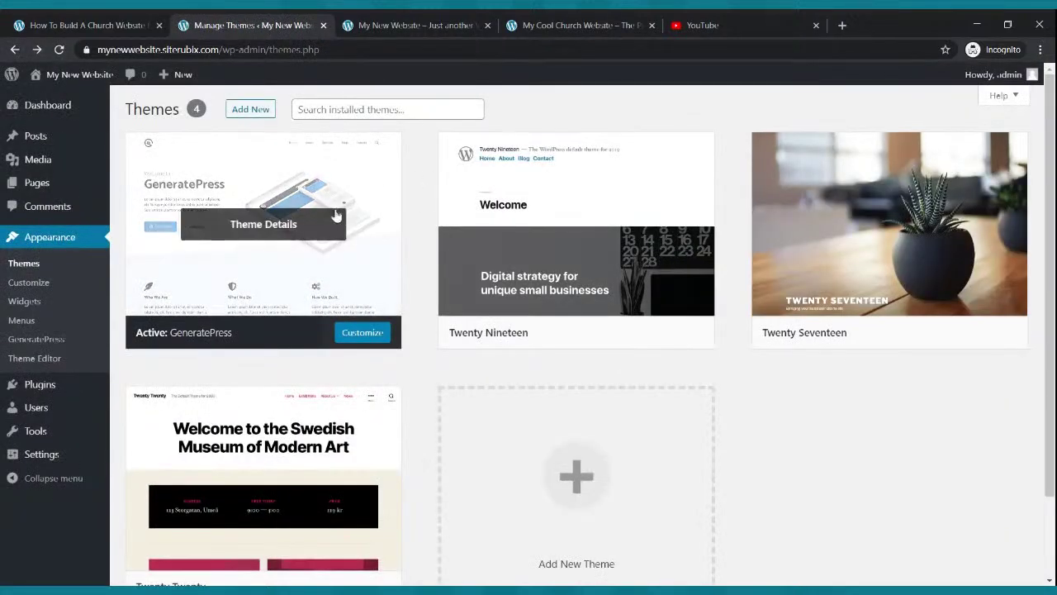
Reload the live site and compare its navigation bar with the sample church website's
left_click(395, 23)
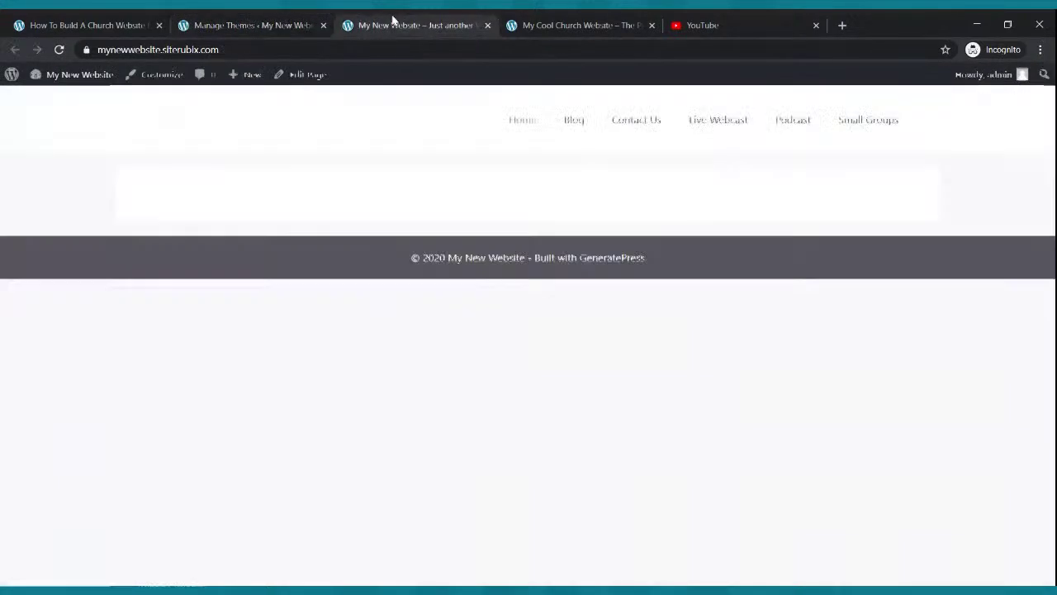
left_click(60, 51)
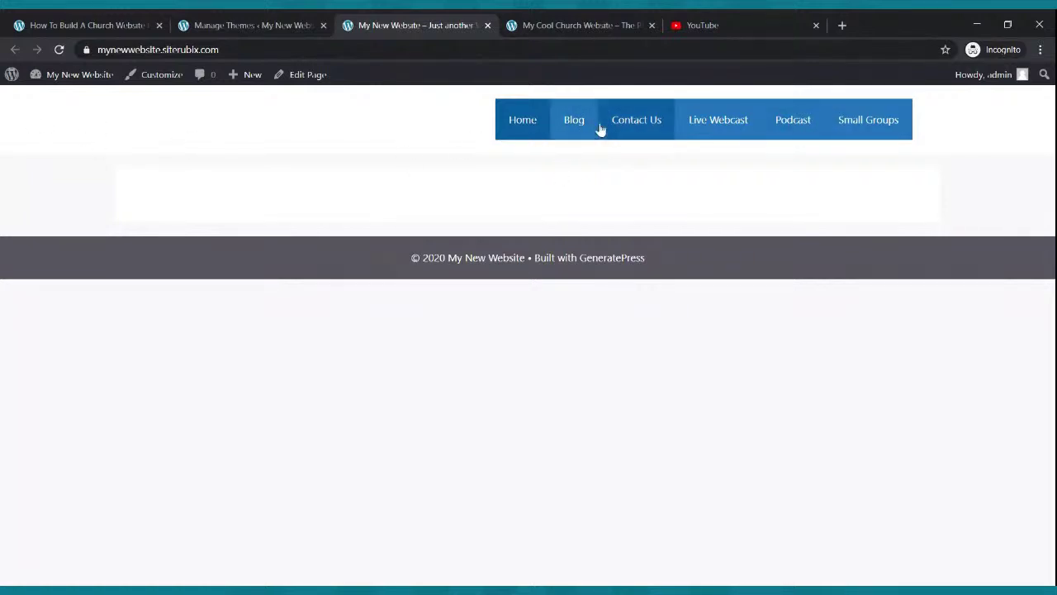
left_click(581, 24)
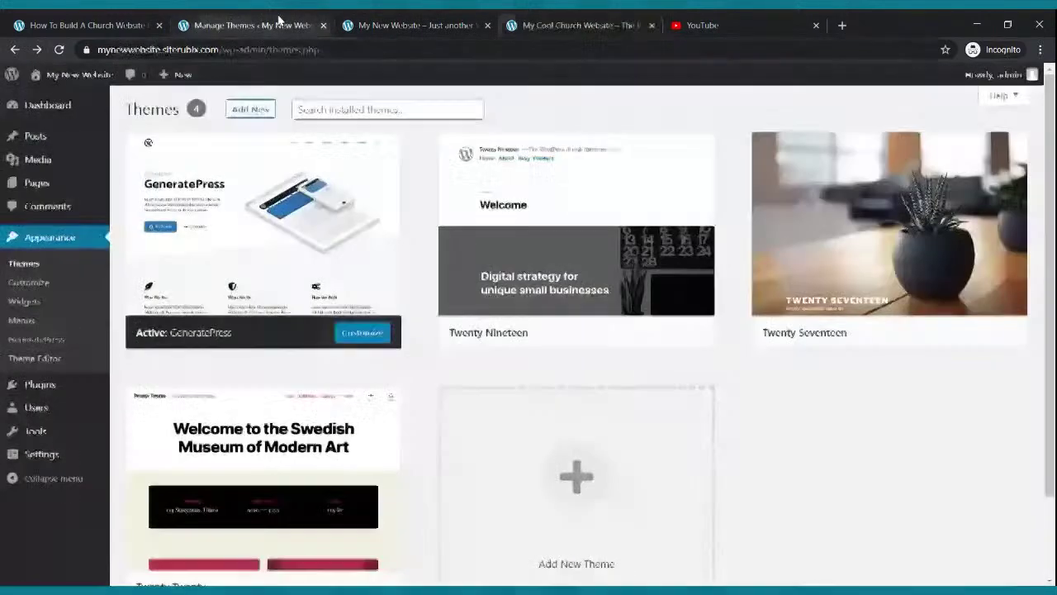
left_click(279, 24)
left_click(372, 25)
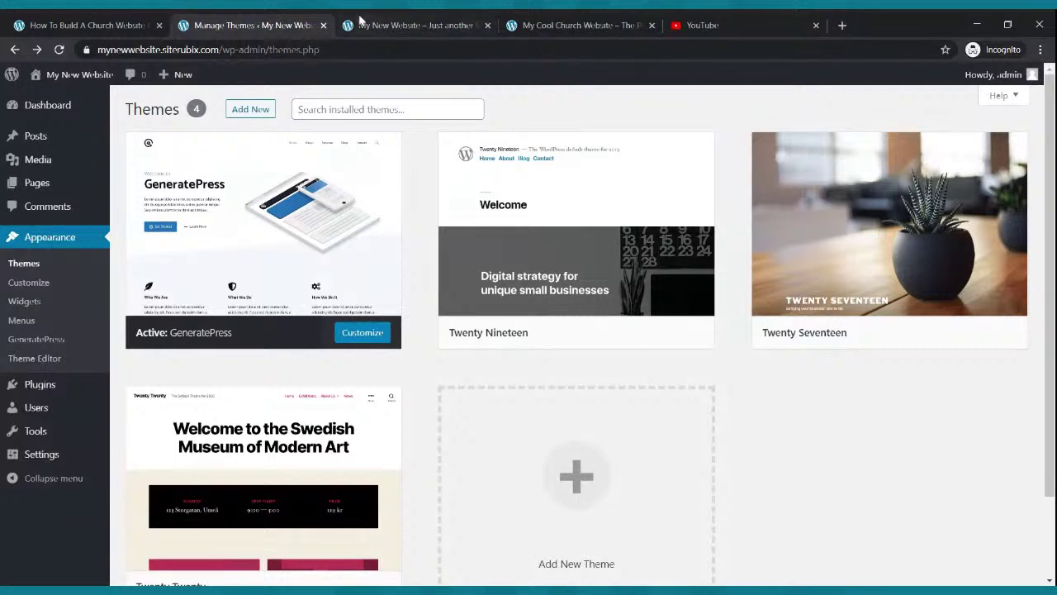
Open the Home page in the block editor, set its content container to Full Width, and update the page
left_click(246, 25)
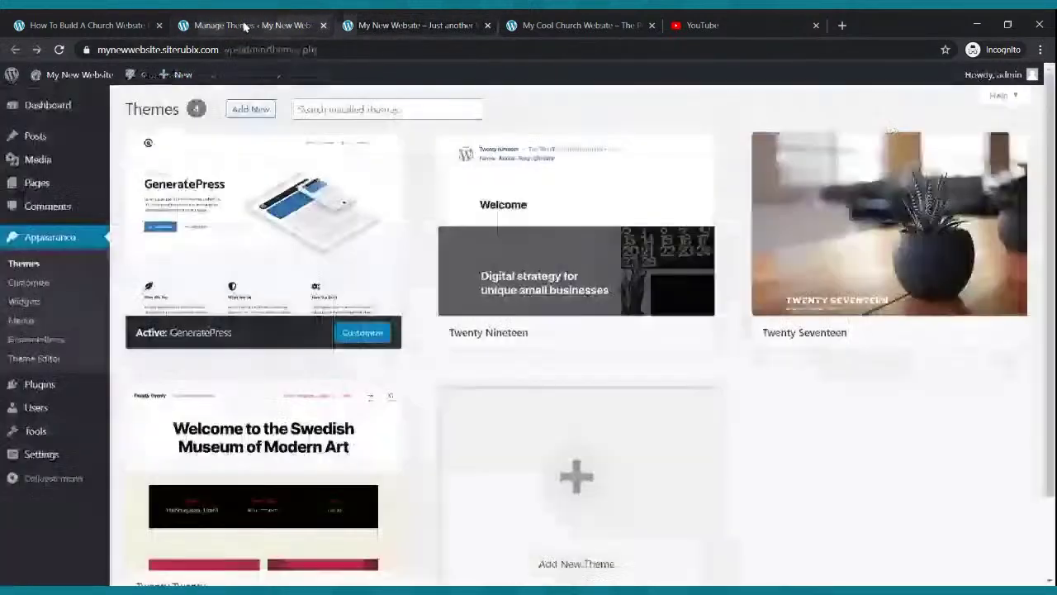
left_click(38, 182)
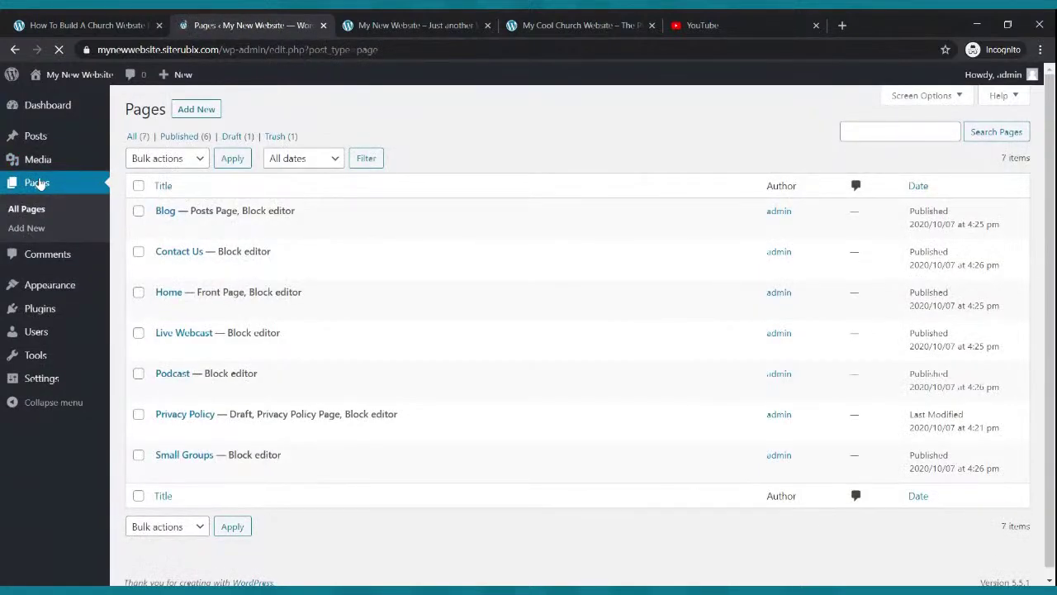
mouse_move(188, 307)
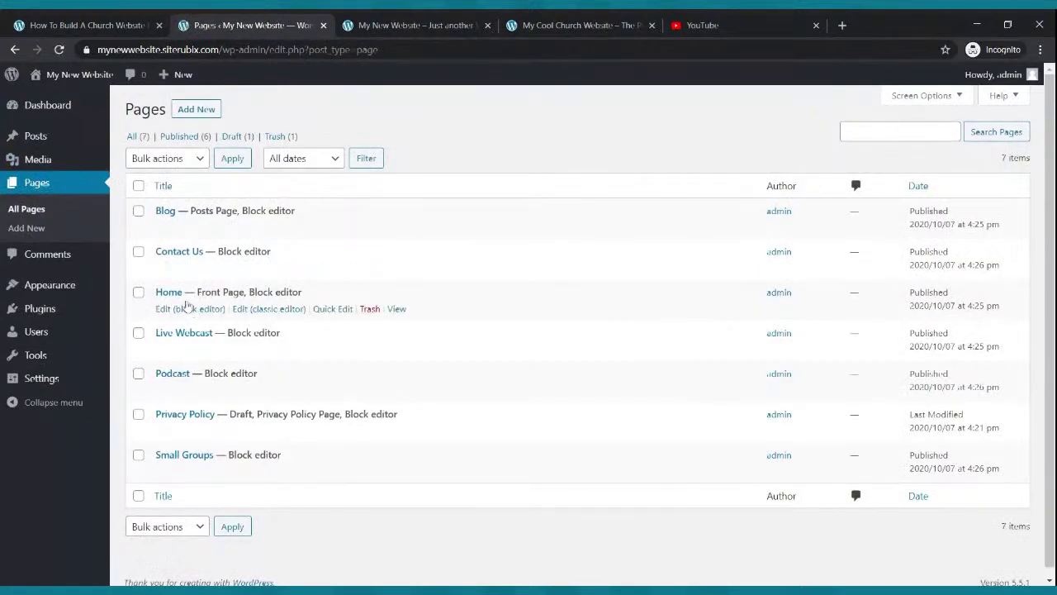
left_click(169, 311)
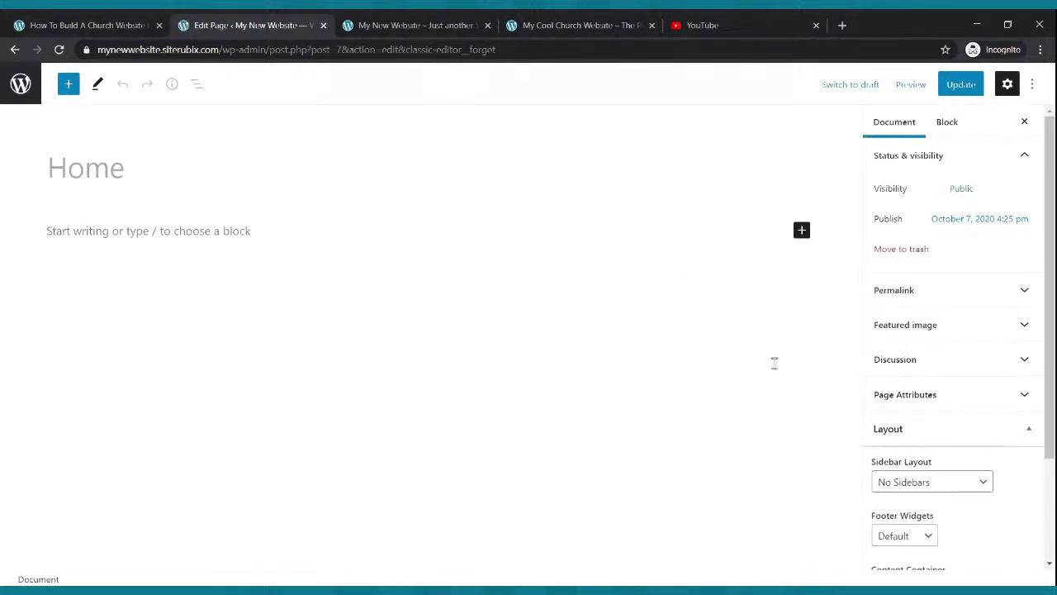
scroll(904, 344, "down", 3)
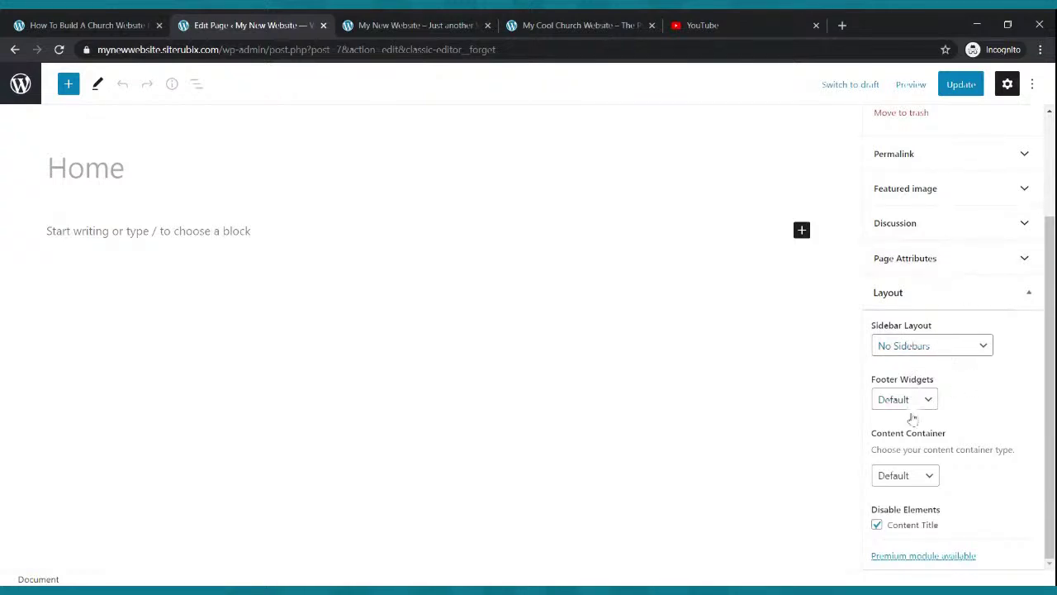
left_click(929, 478)
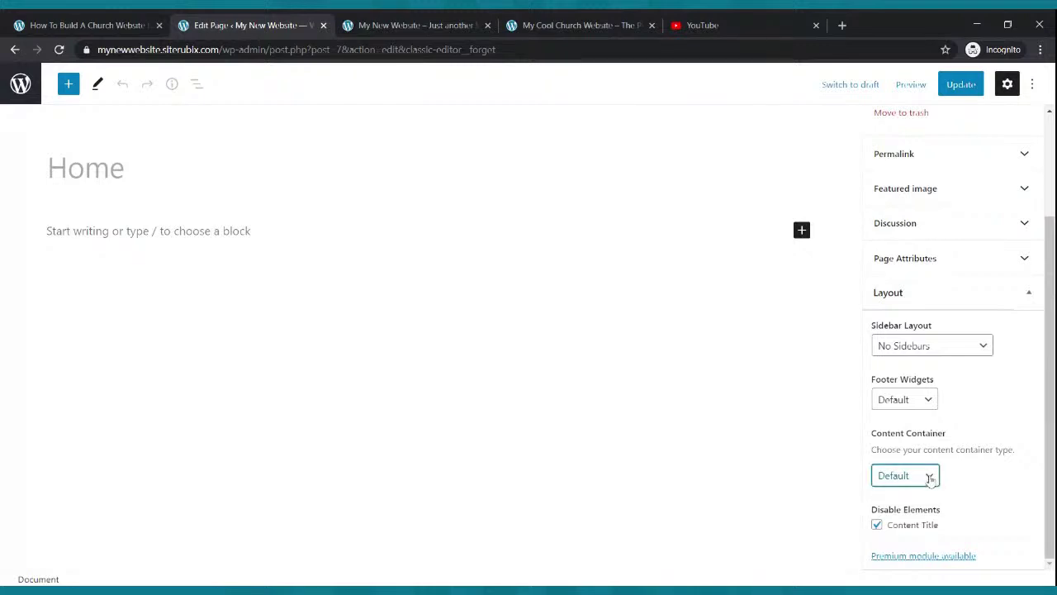
left_click(942, 507)
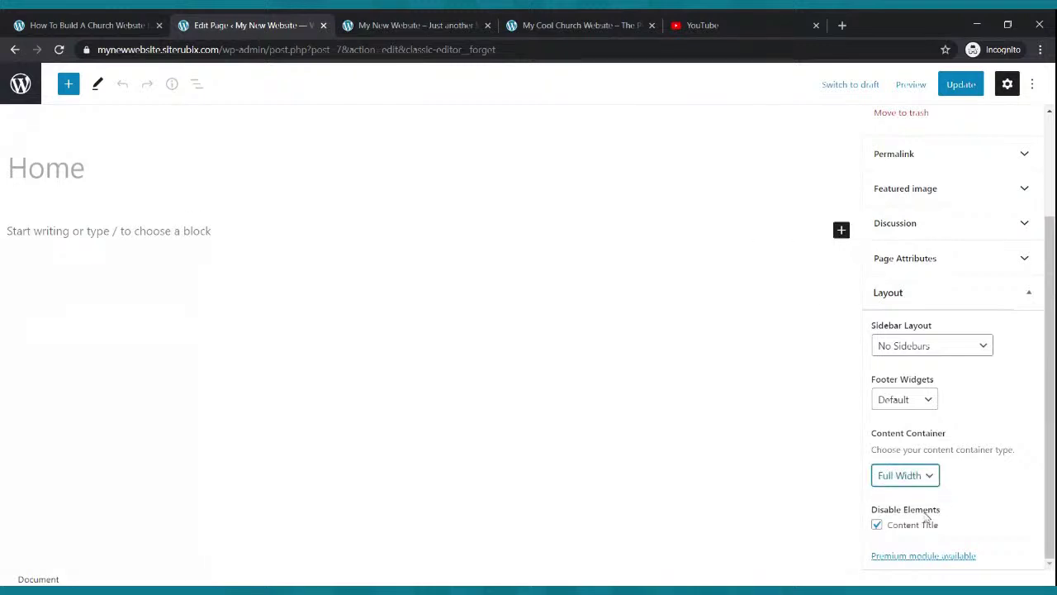
left_click(962, 83)
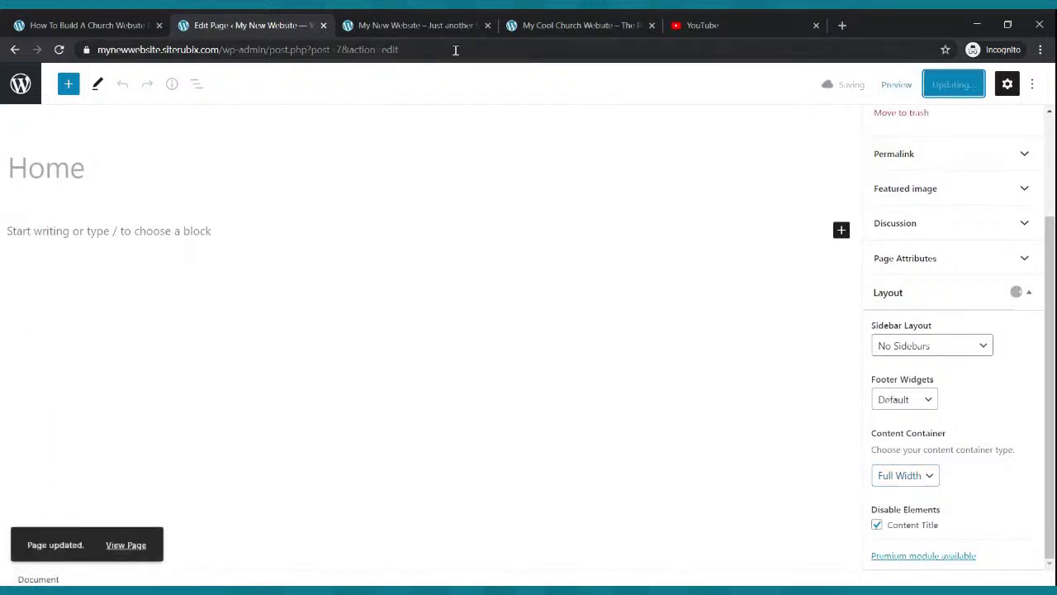
Reload the live site and examine how the Home page displays with the full-width content container
left_click(397, 24)
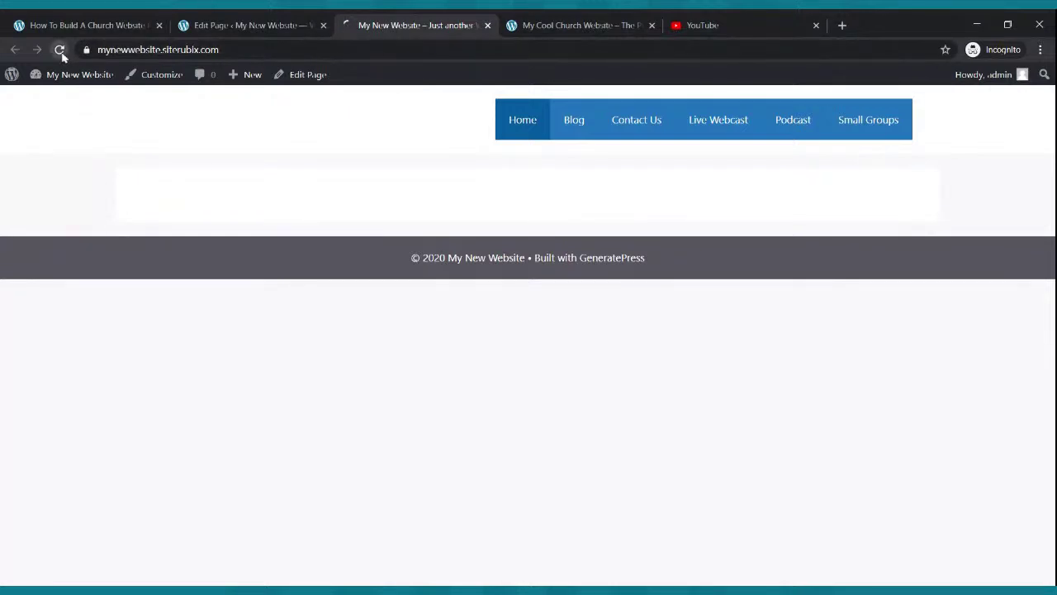
left_click(60, 49)
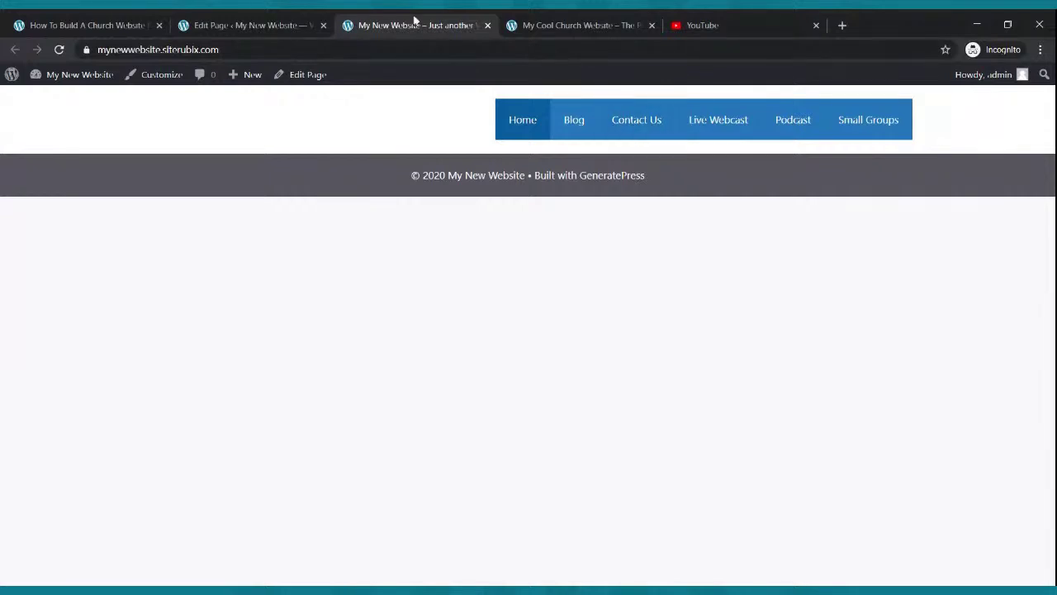
left_click(277, 23)
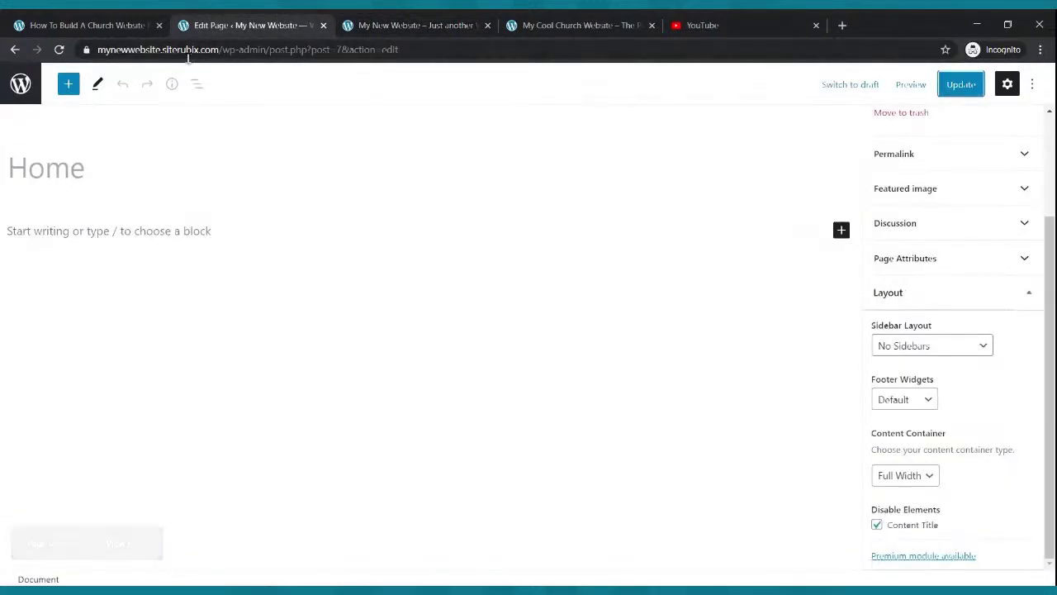
left_click(417, 25)
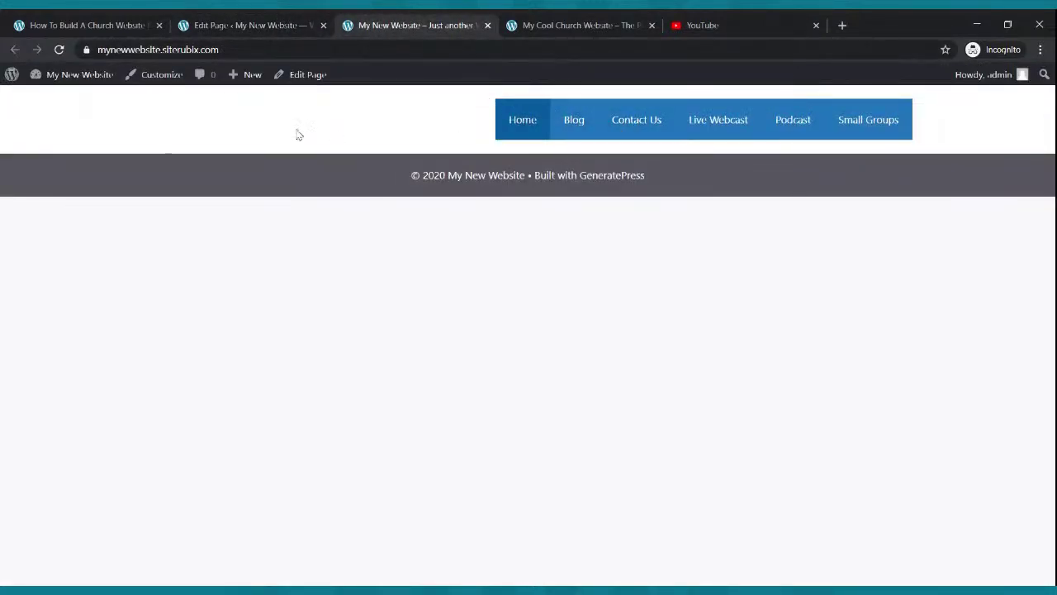
Leave the page editor, open the theme customizer, and check its Homepage Settings section
left_click(213, 26)
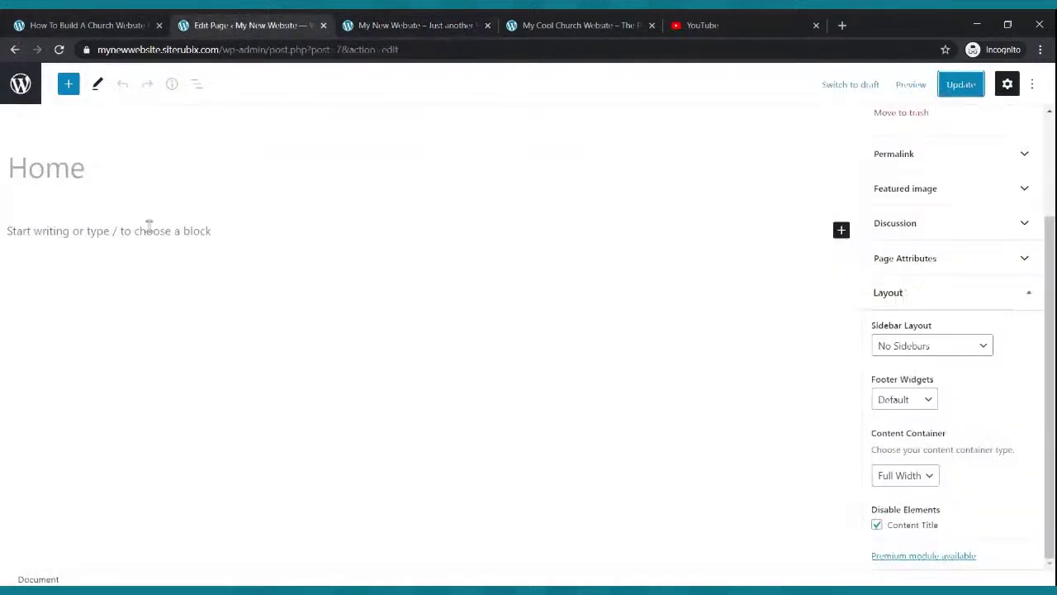
left_click(14, 49)
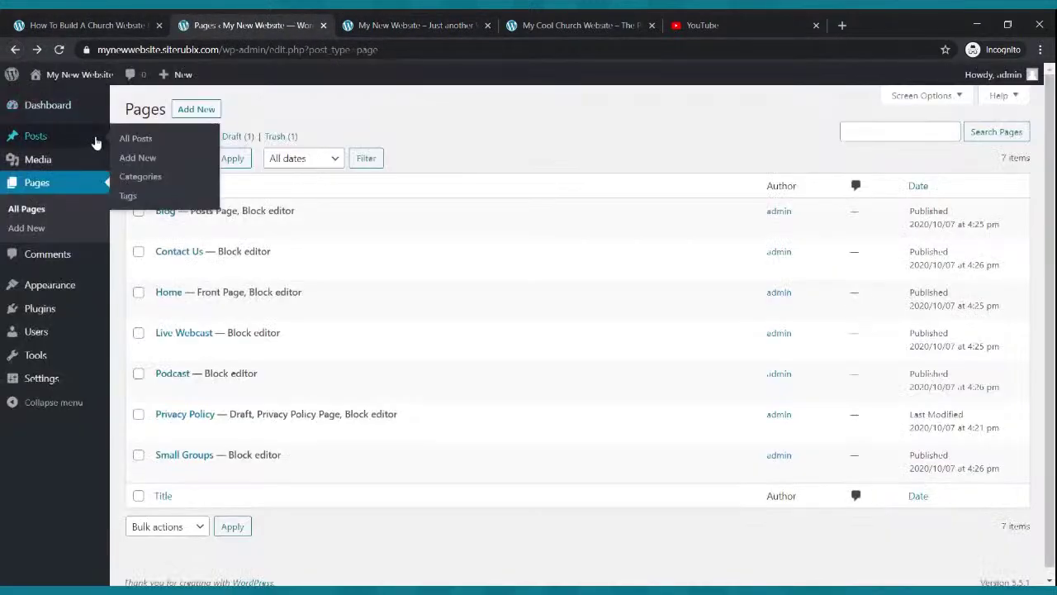
mouse_move(56, 281)
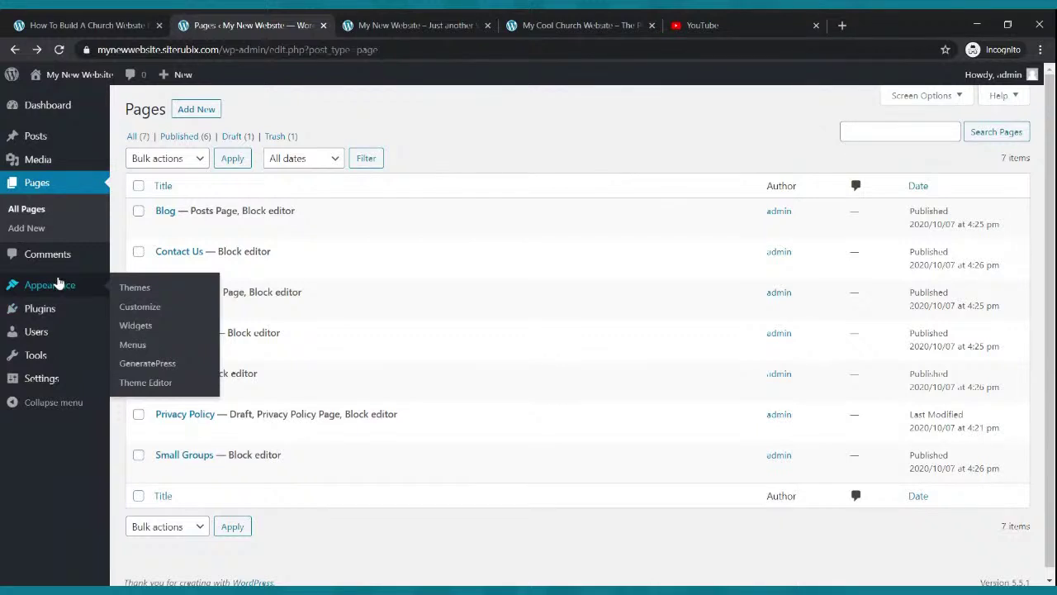
left_click(134, 314)
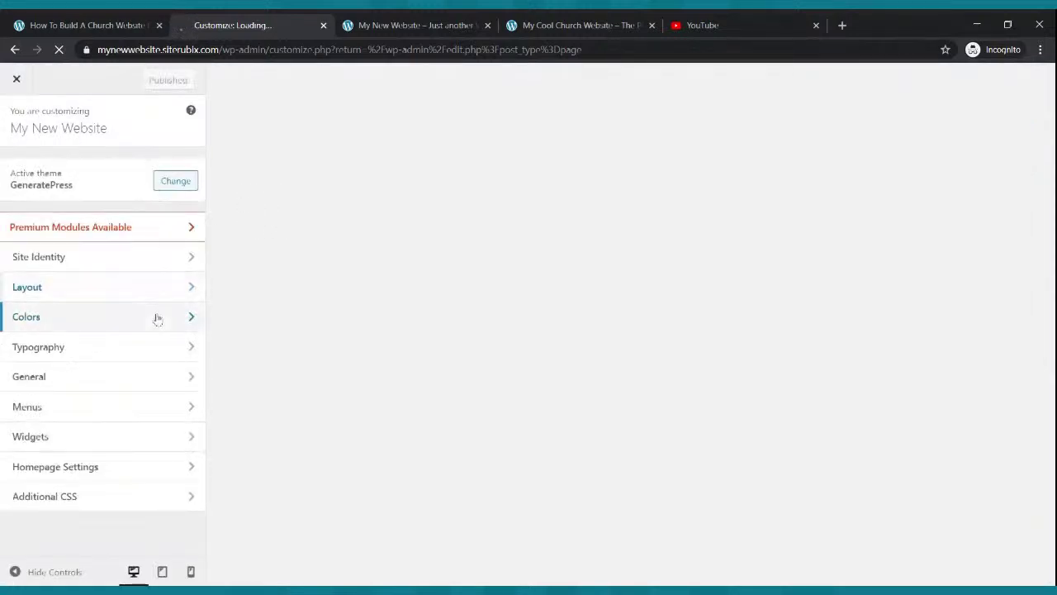
left_click(123, 466)
left_click(23, 139)
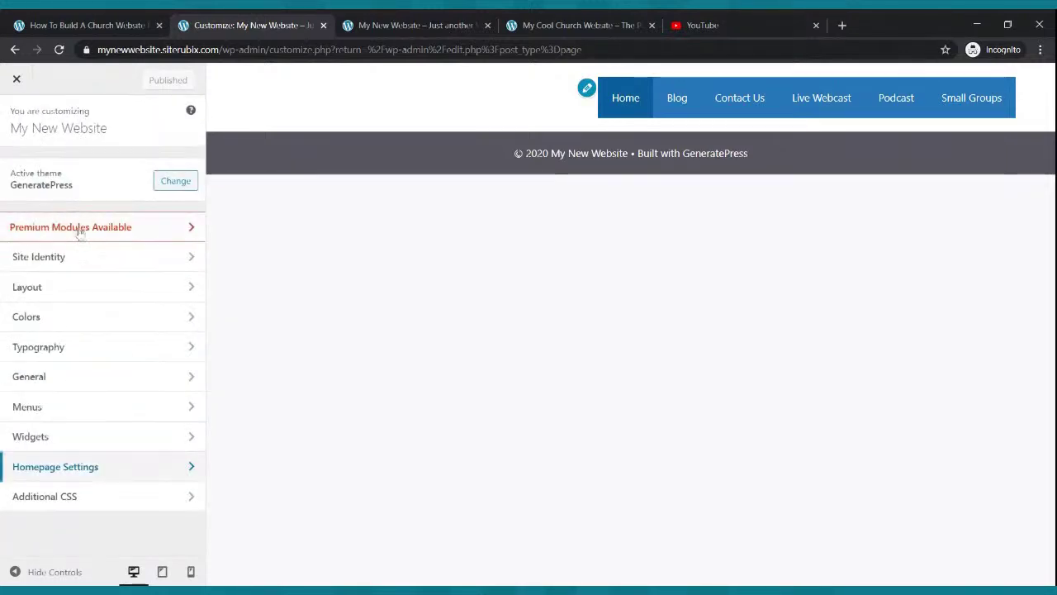
In the container layout settings, set the container width to about 1205 px and the content layout to One Container
left_click(79, 285)
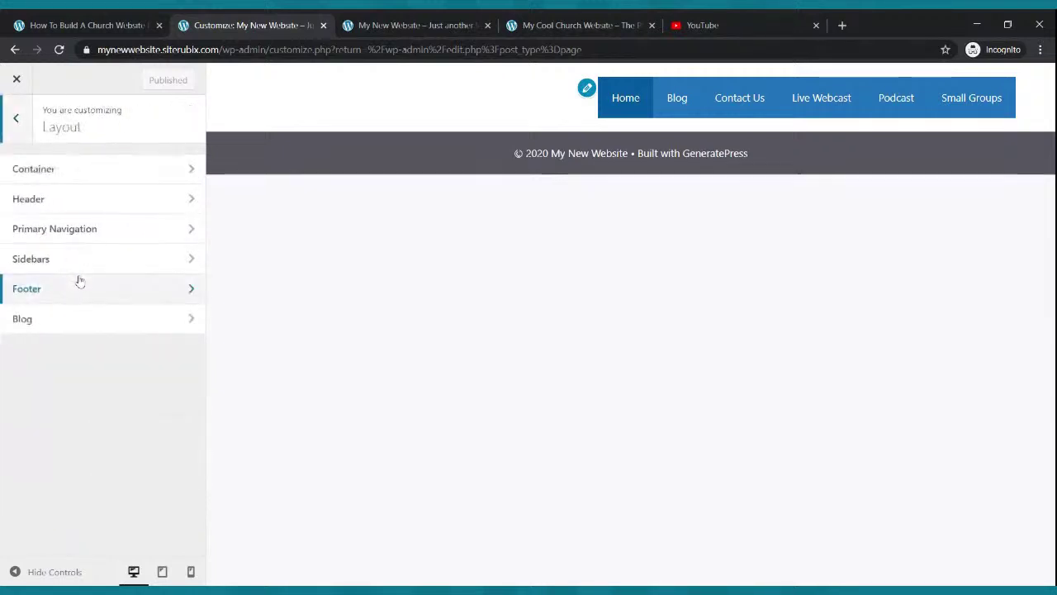
left_click(89, 169)
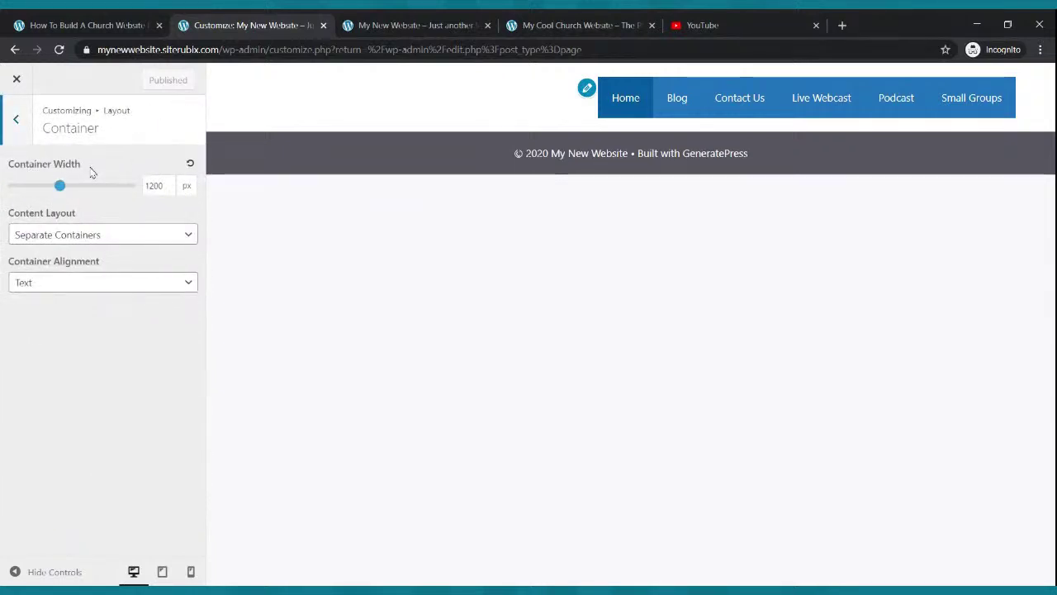
mouse_move(59, 185)
left_mouse_down()
mouse_move(85, 192)
mouse_move(66, 193)
left_mouse_up()
left_click(85, 243)
left_click(88, 278)
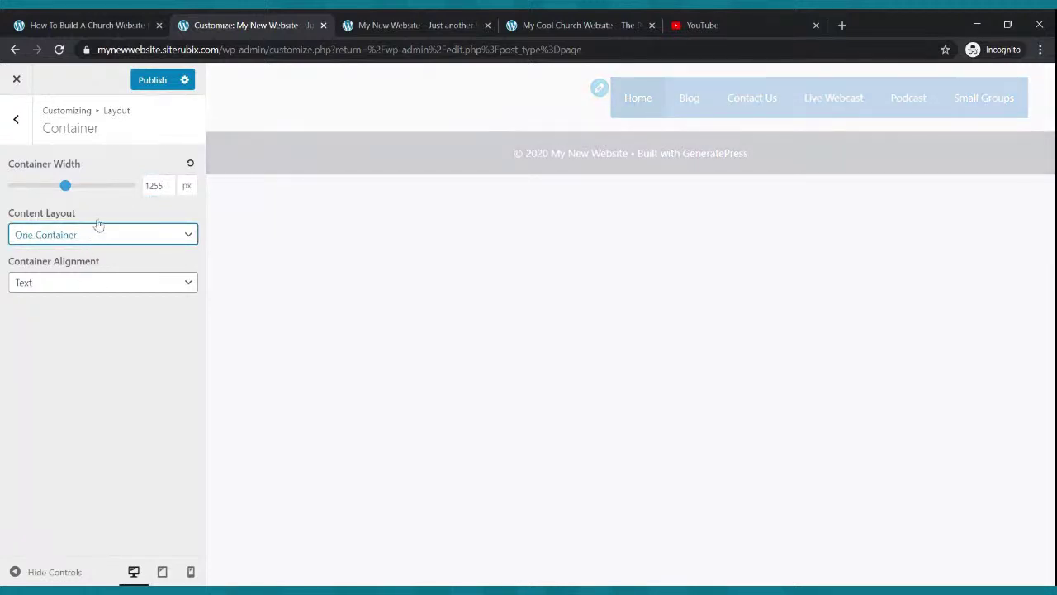
left_click(65, 187)
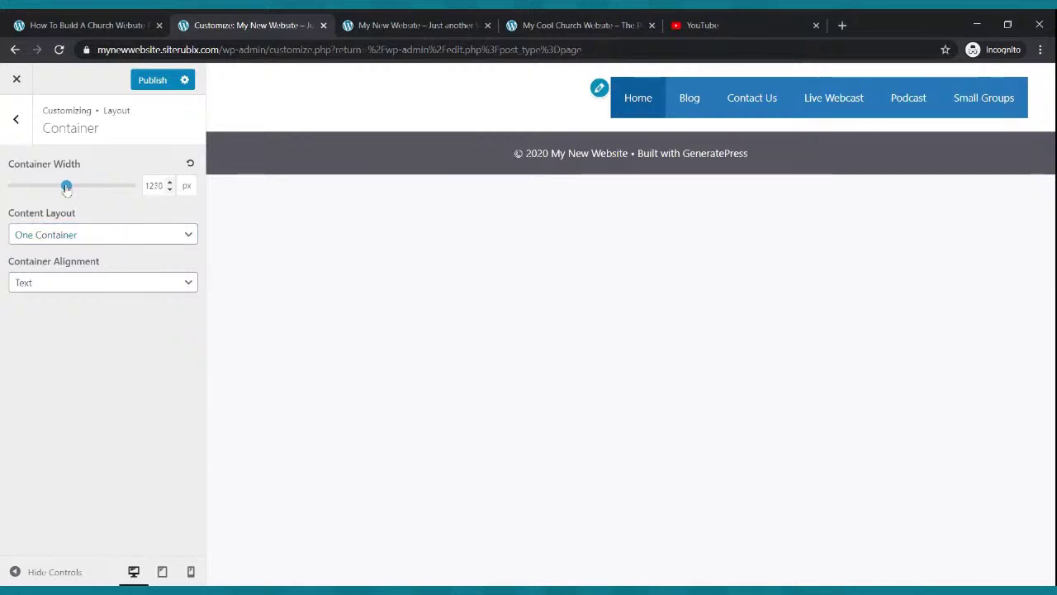
mouse_move(65, 188)
left_mouse_down()
mouse_move(9, 188)
mouse_move(96, 206)
mouse_move(61, 204)
left_mouse_up()
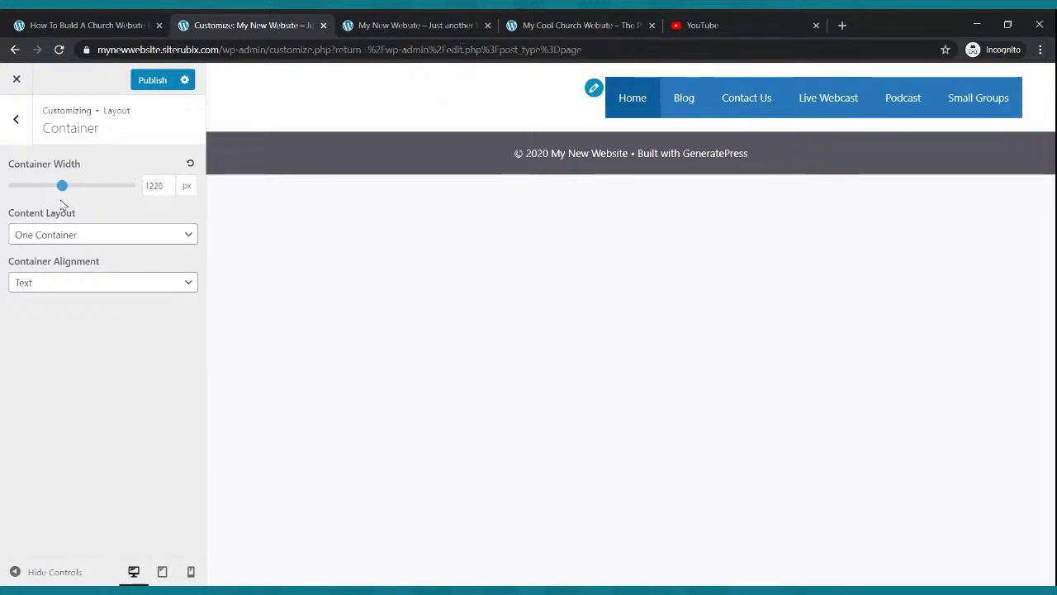
Try the Boxes container alignment, restore it to Text, and return to the layout sections
left_click(90, 281)
left_click(93, 299)
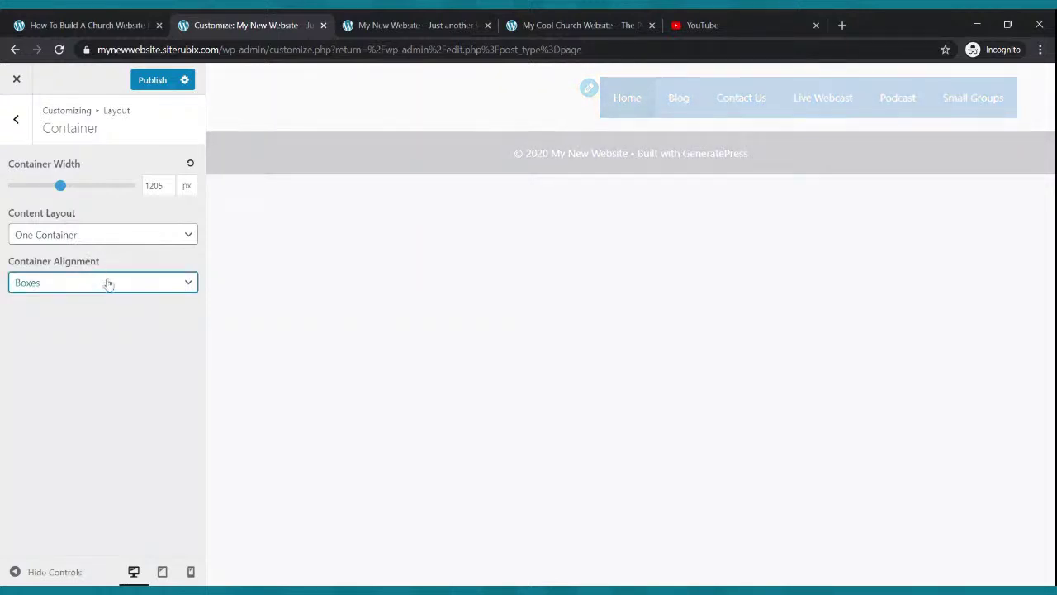
key("Down")
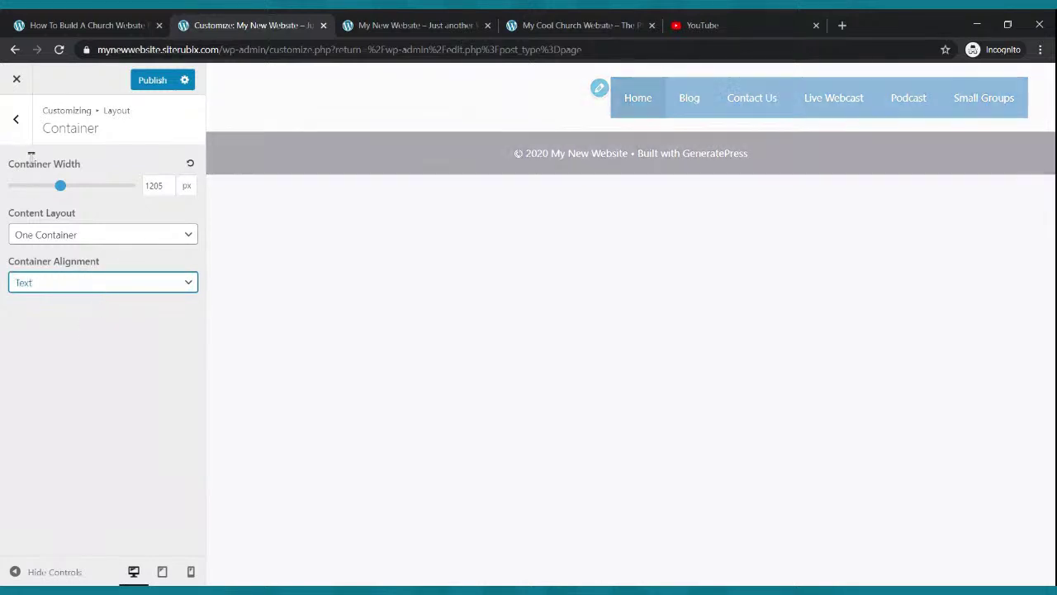
left_click(17, 120)
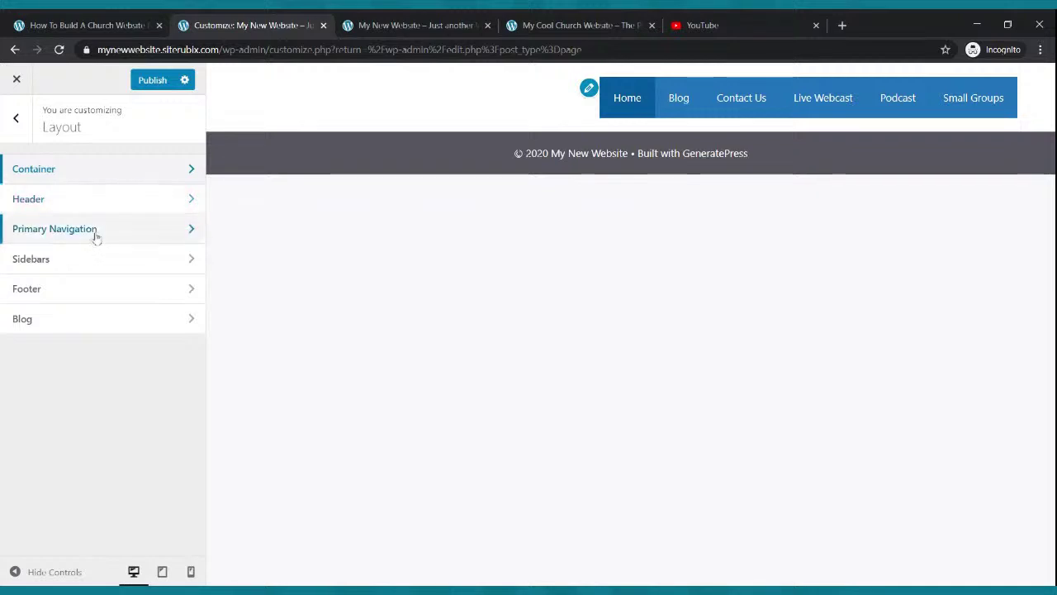
In the header layout settings, set the header alignment to Center and the inner header width to Full
left_click(83, 206)
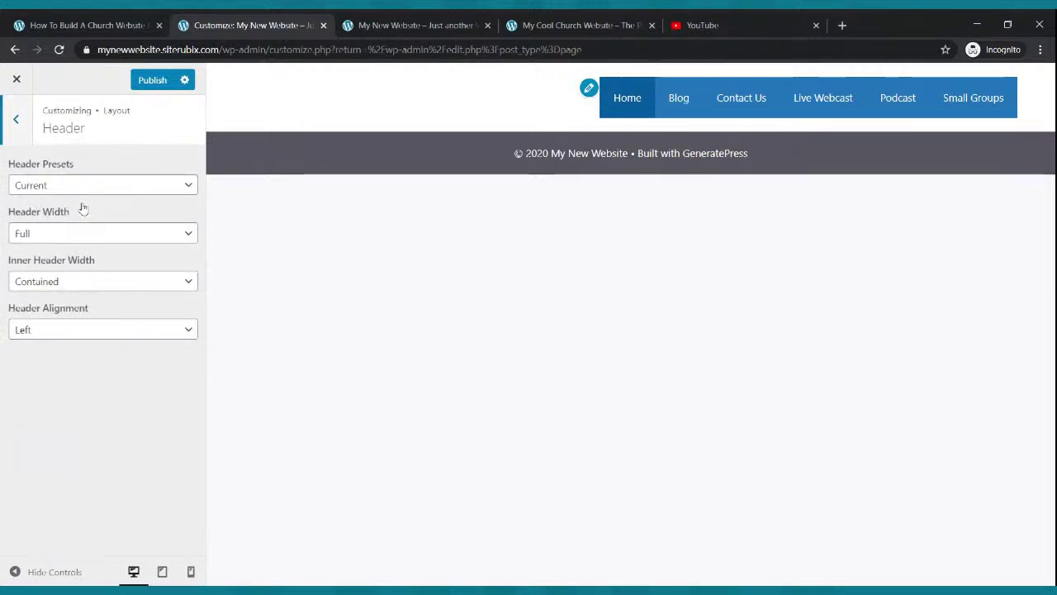
left_click(141, 334)
left_click(138, 347)
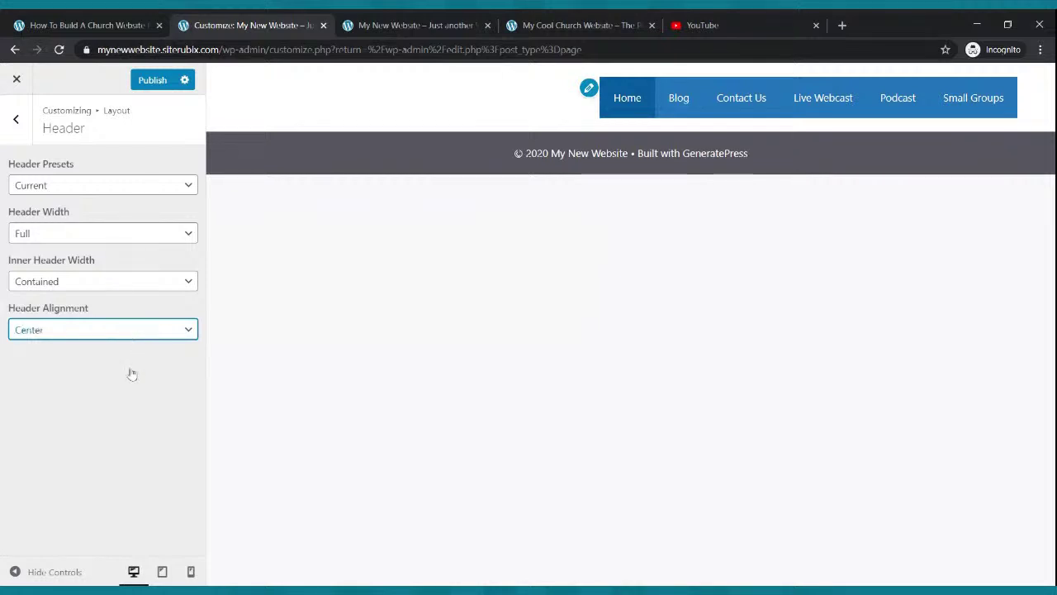
left_click(77, 282)
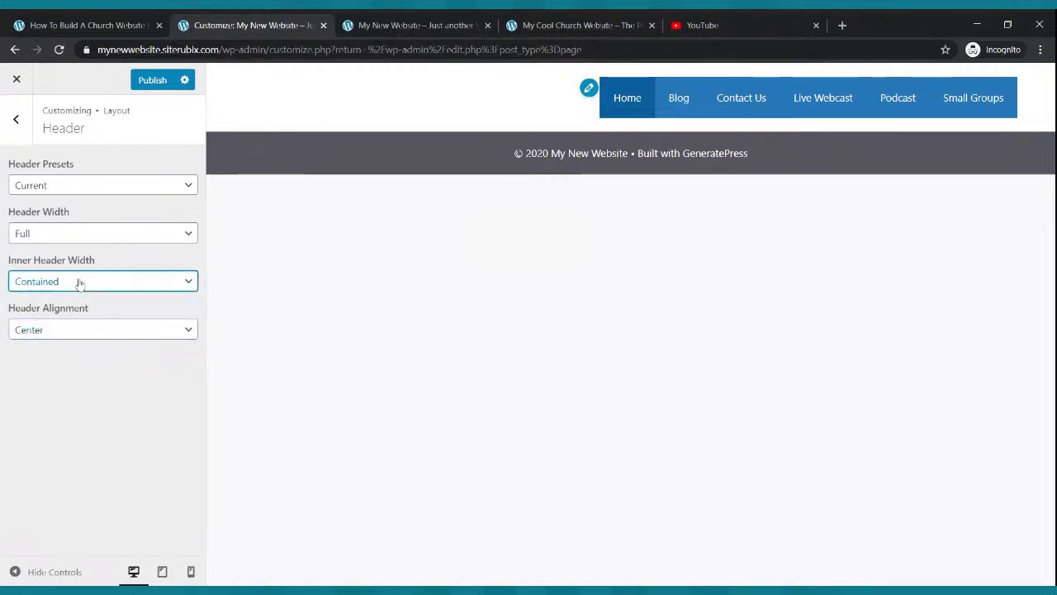
left_click(78, 325)
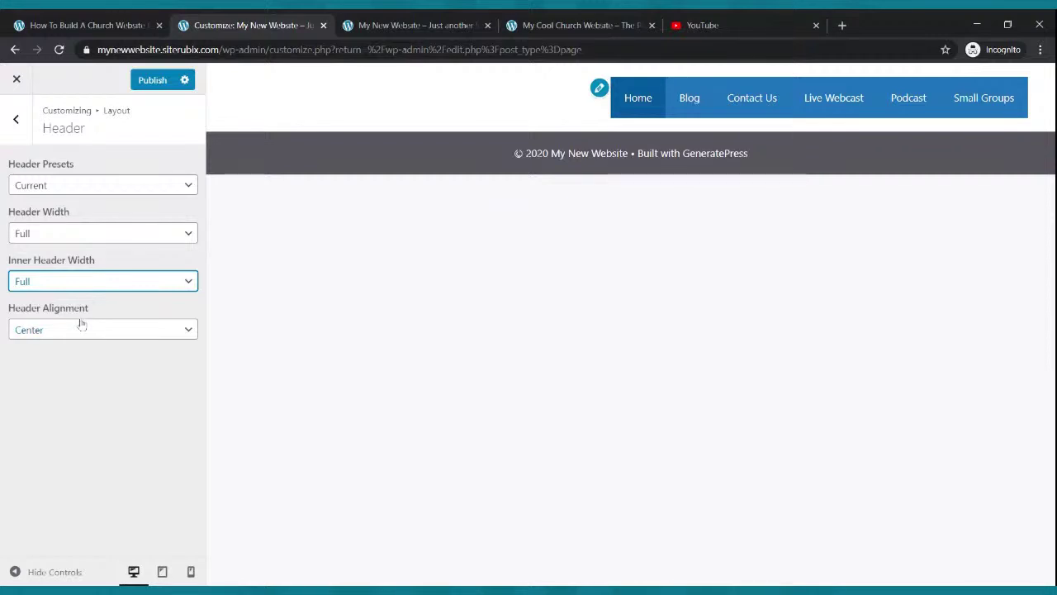
left_click(83, 235)
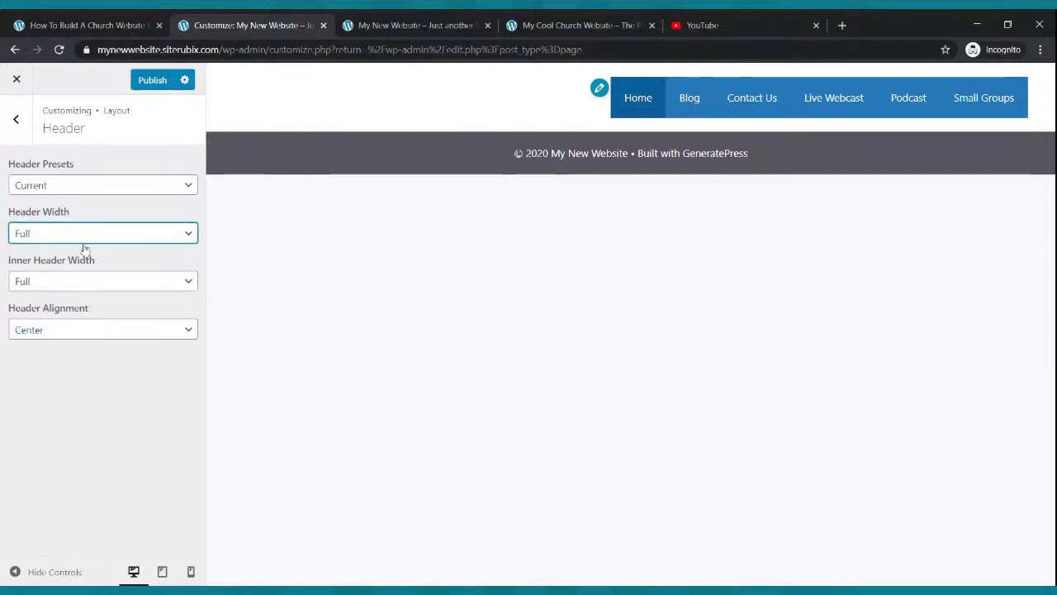
Try the Classic header preset, switch to the Navigation Before preset, and check the header width options
left_click(88, 189)
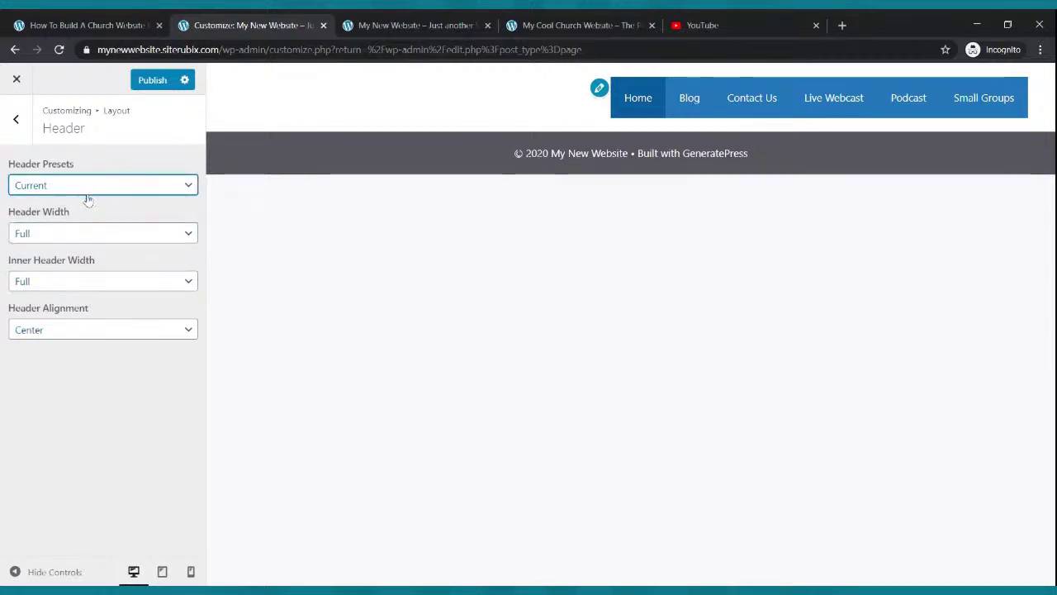
left_click(83, 206)
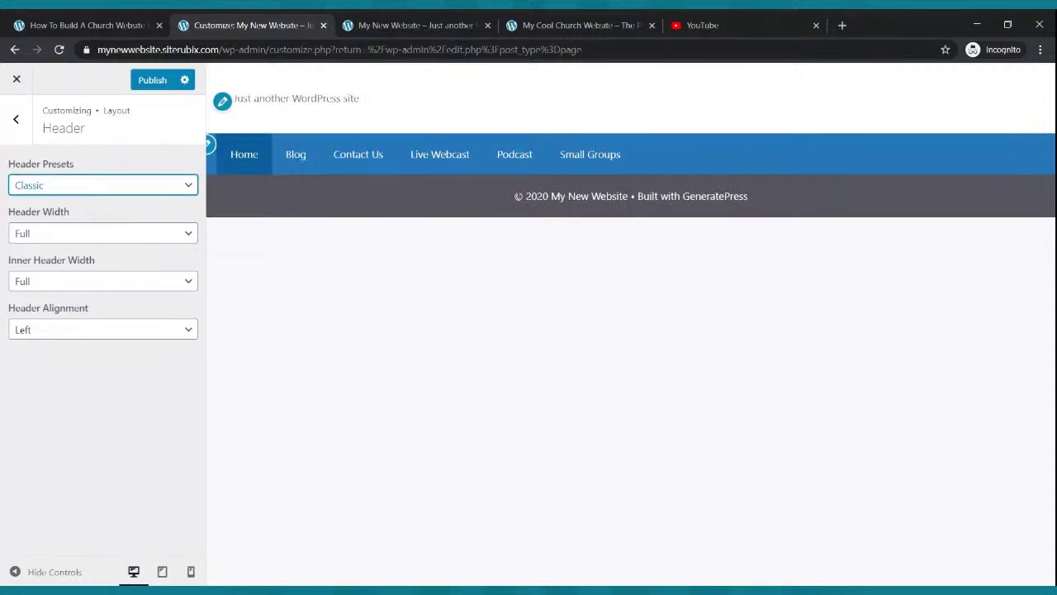
key("Down")
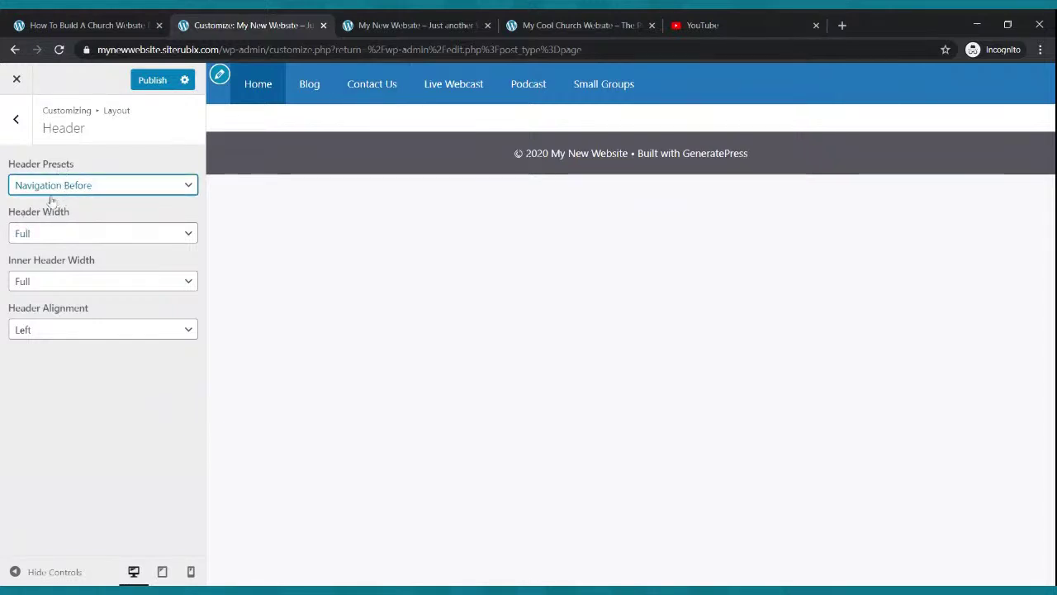
left_click(52, 235)
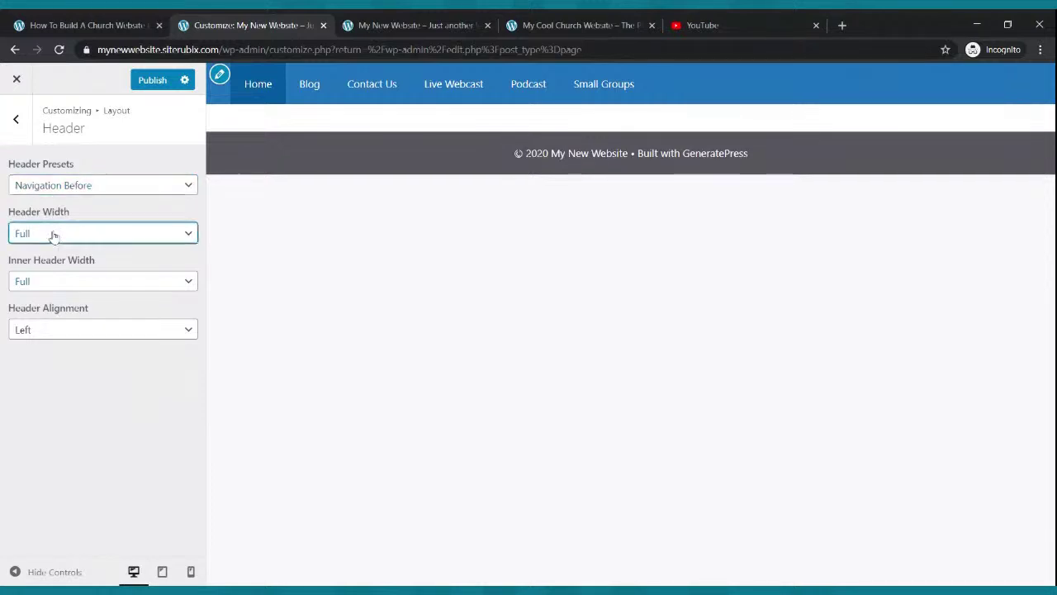
left_click(49, 282)
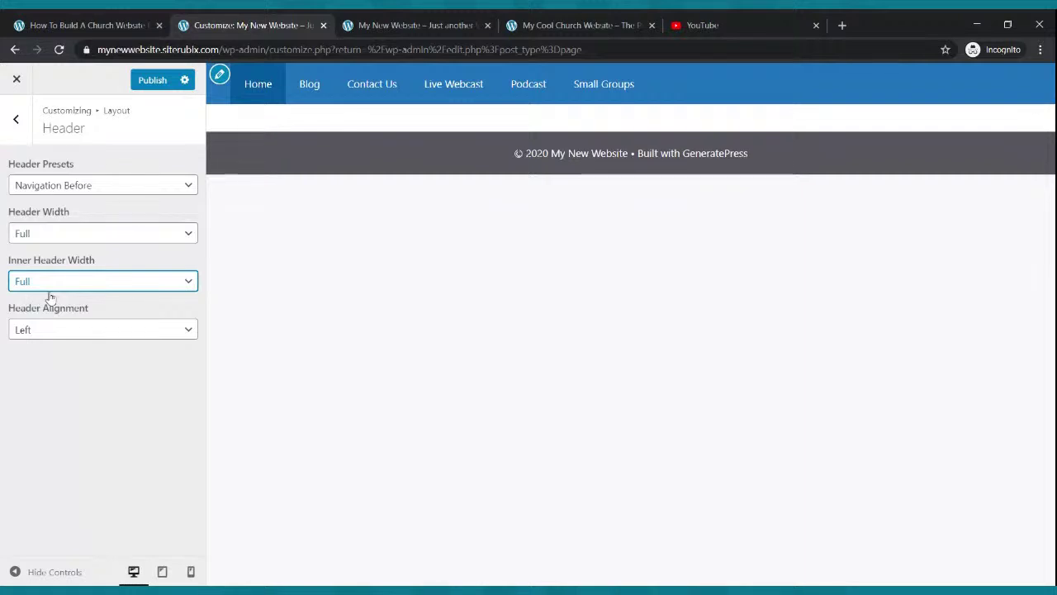
Set the header alignment to Center, publish the customizer changes, and reload the live homepage
left_click(52, 331)
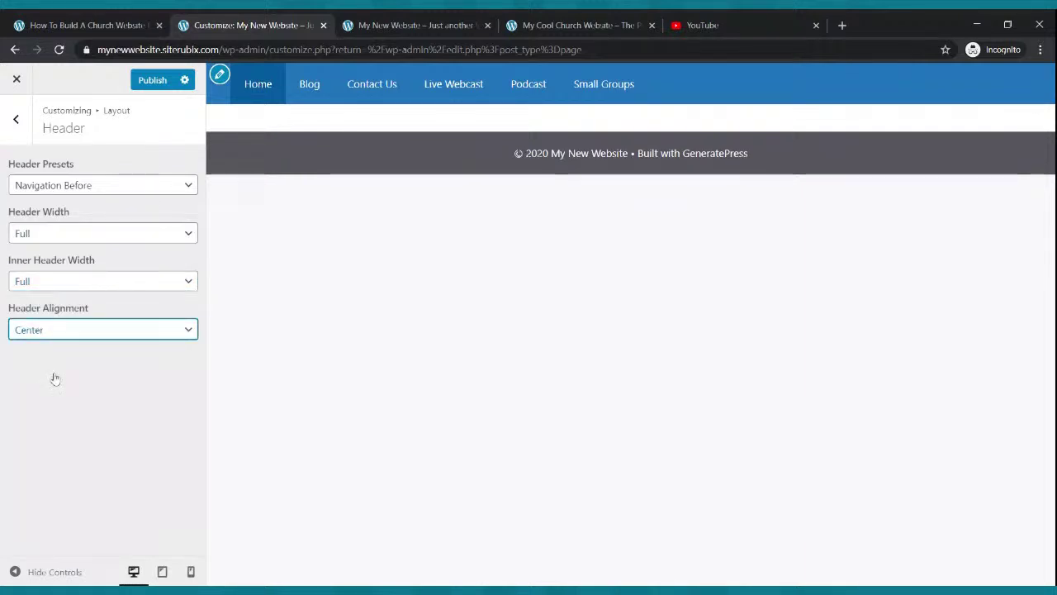
left_click(140, 81)
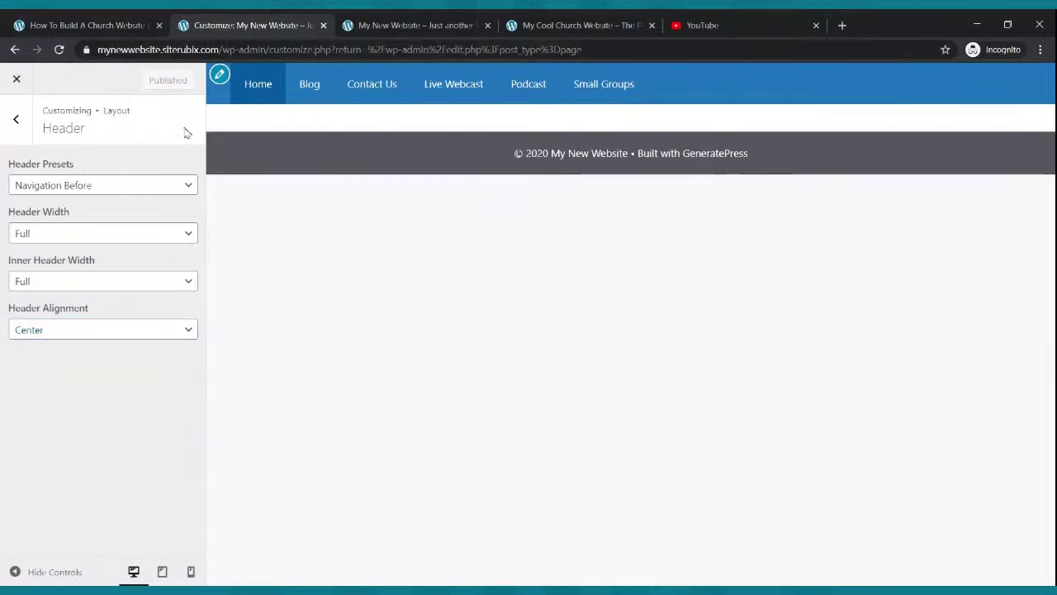
left_click(421, 25)
left_click(61, 50)
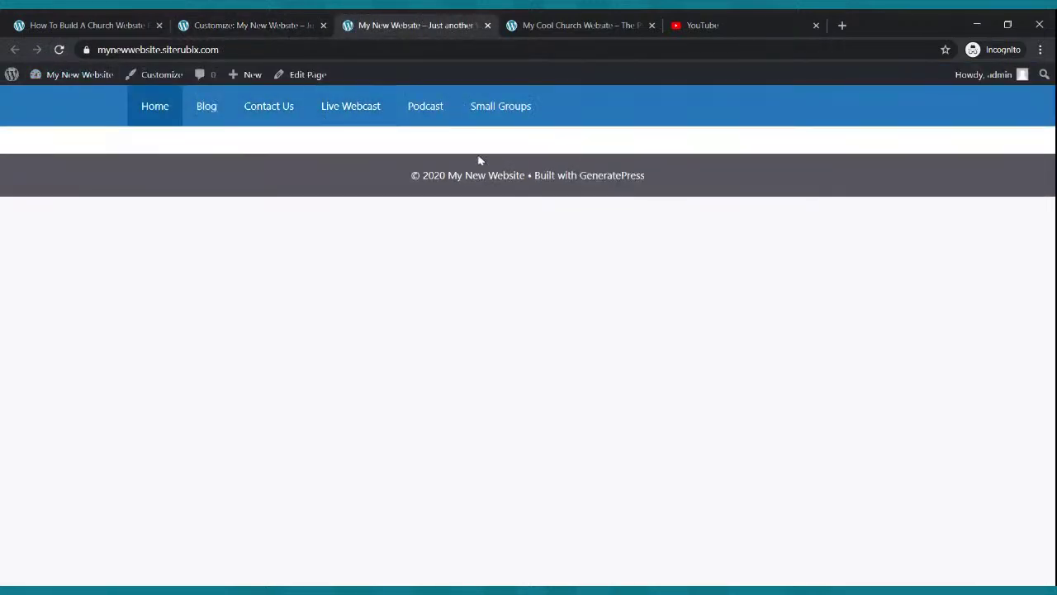
Compare the new site's header and navigation with those of the sample church website
left_click(529, 24)
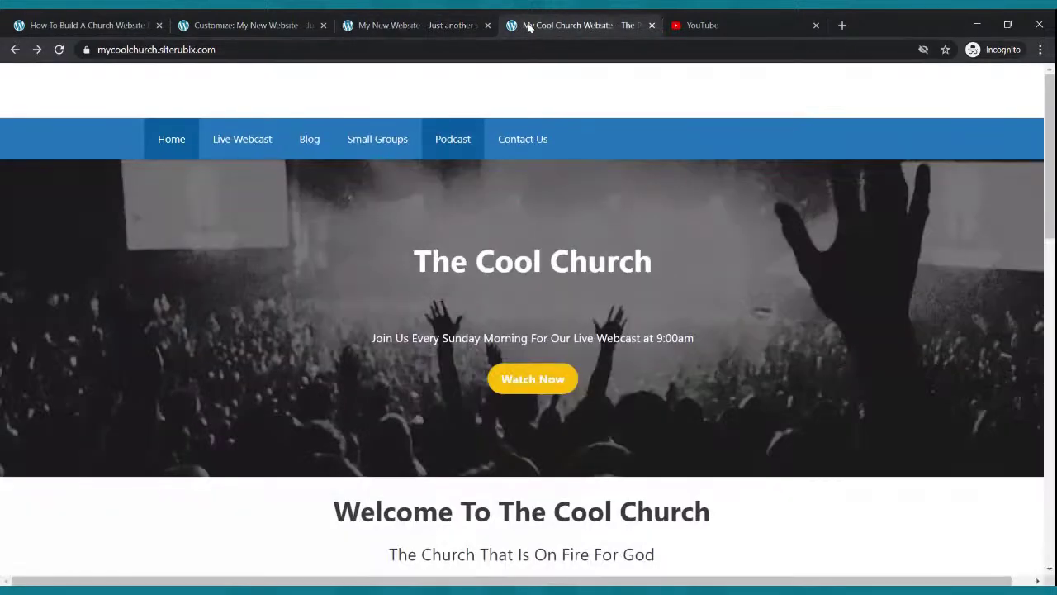
left_click(454, 24)
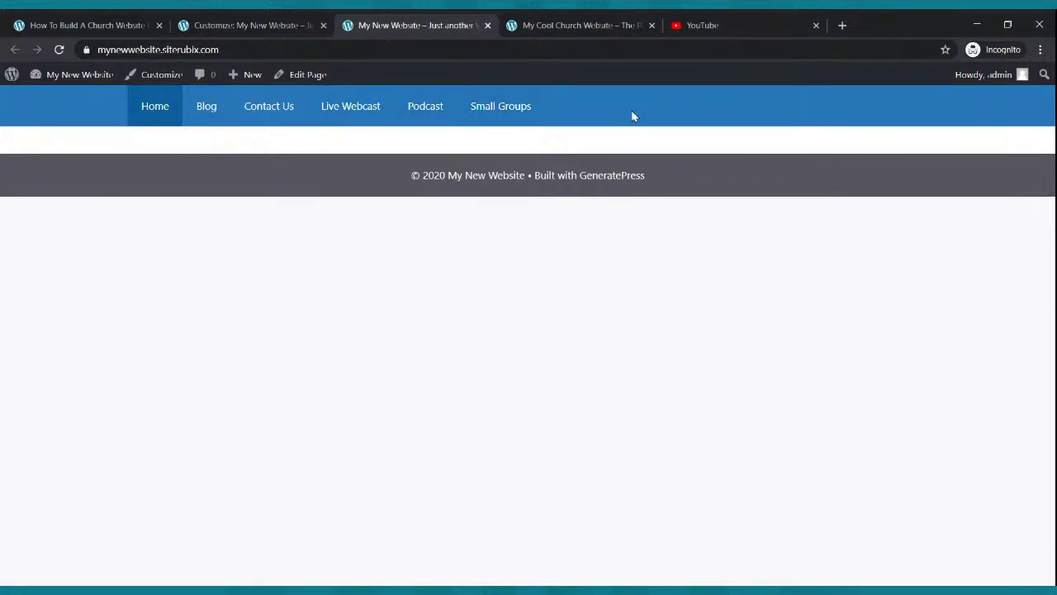
left_click(578, 23)
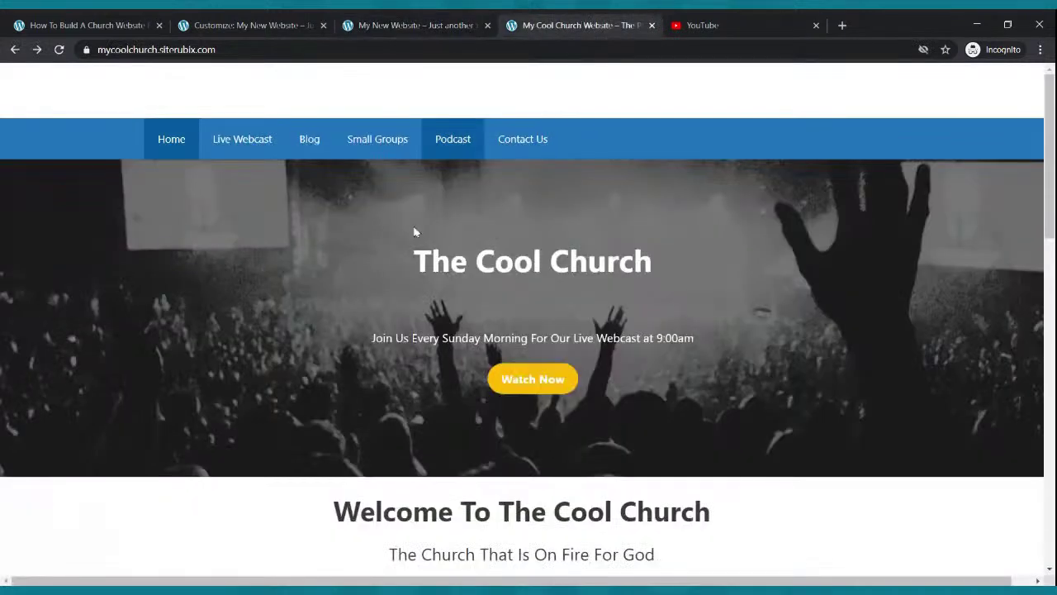
Leave the customizer for the pages list and open the Home page in the block editor
left_click(276, 25)
left_click(15, 51)
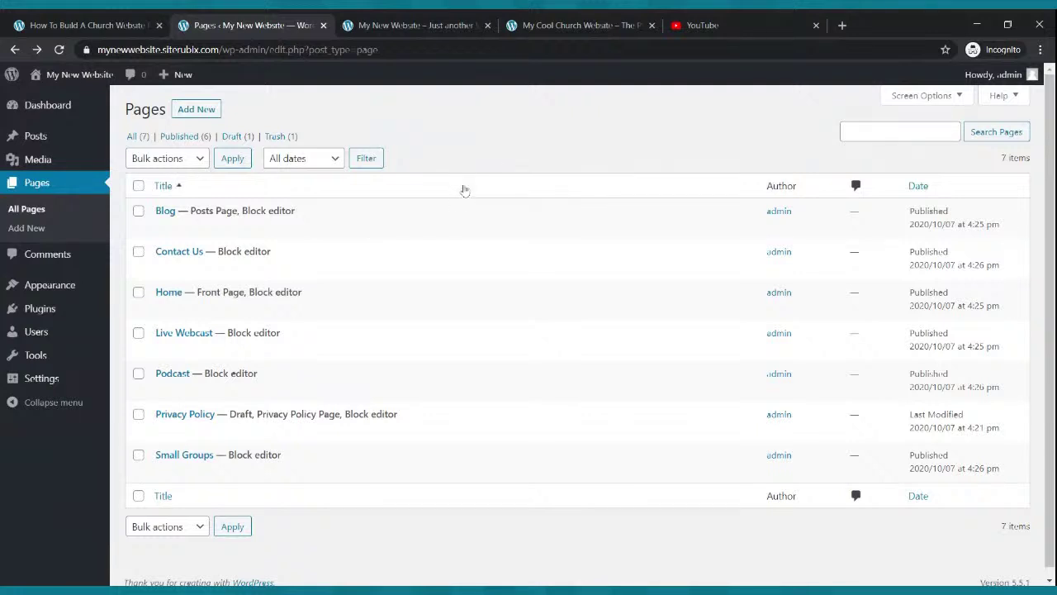
left_click(438, 23)
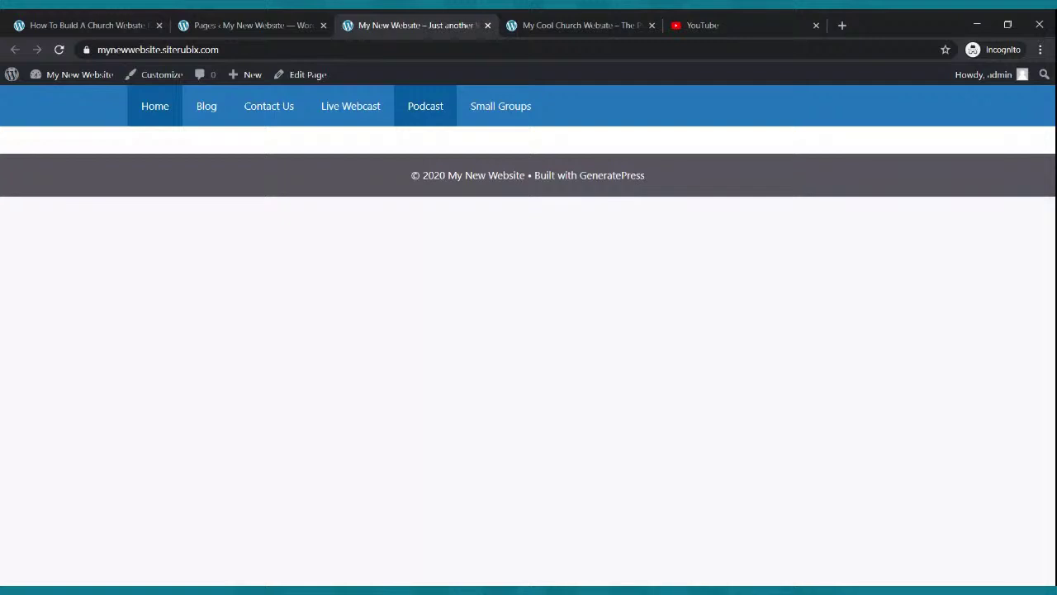
left_click(195, 26)
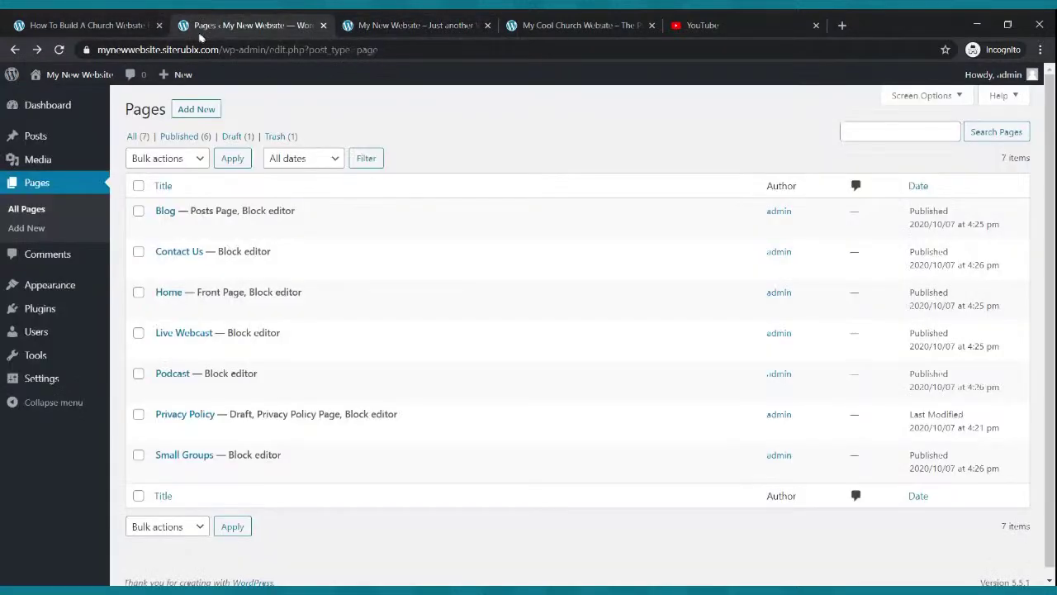
left_click(388, 25)
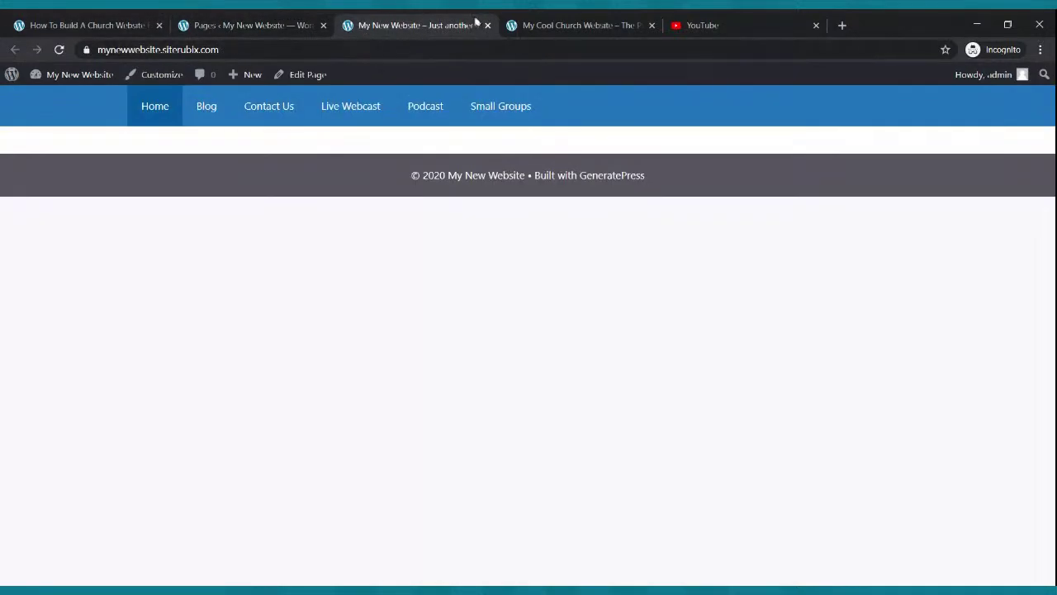
left_click(537, 23)
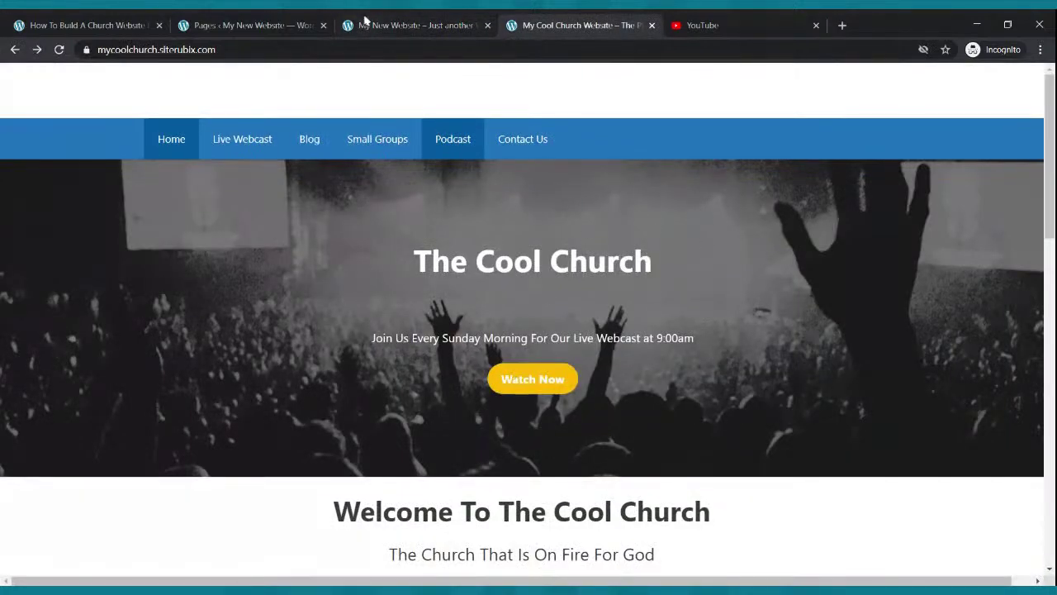
left_click(332, 22)
left_click(56, 188)
mouse_move(197, 295)
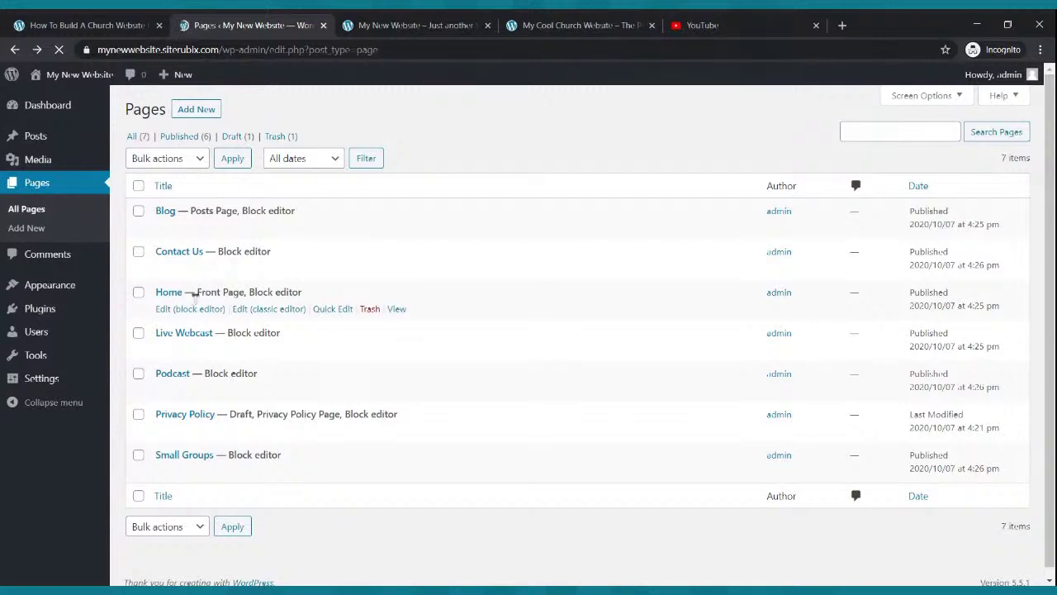
left_click(190, 310)
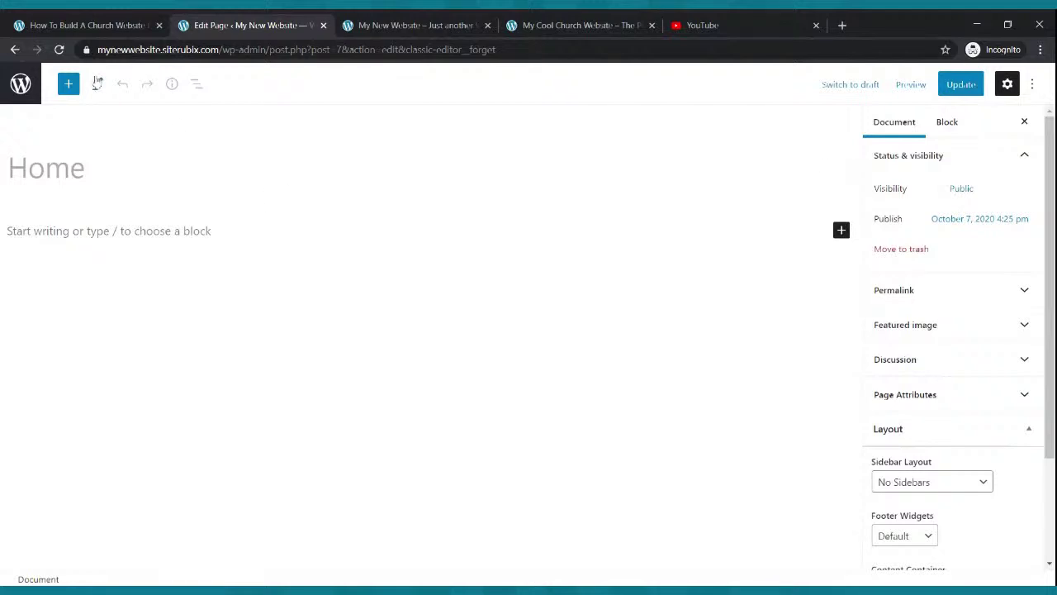
Find the Cover block by searching for "cover" and add it to the Home page
left_click(70, 85)
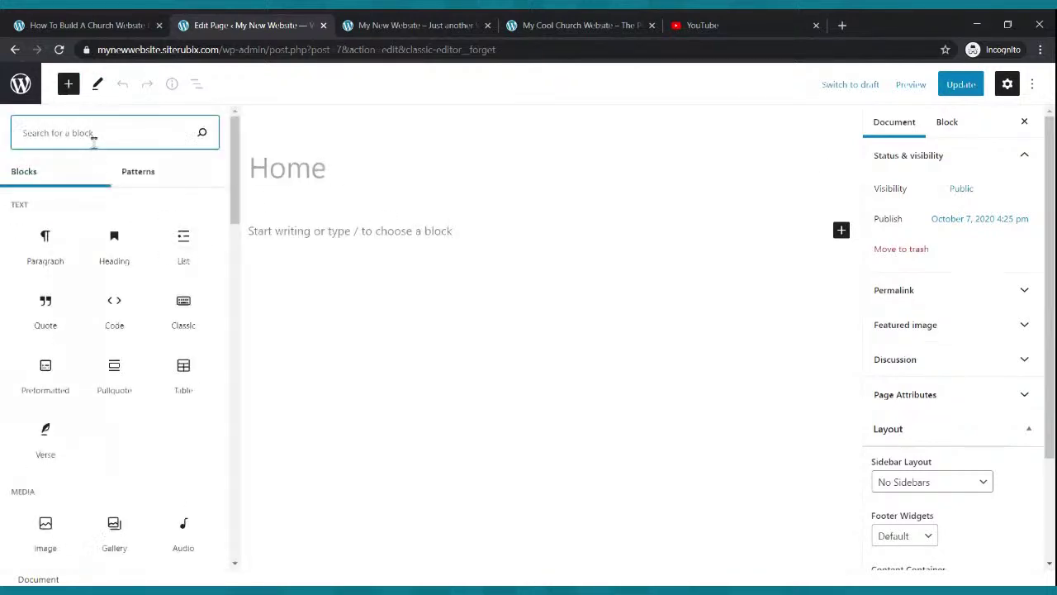
type("con")
key("BackSpace")
type("ver")
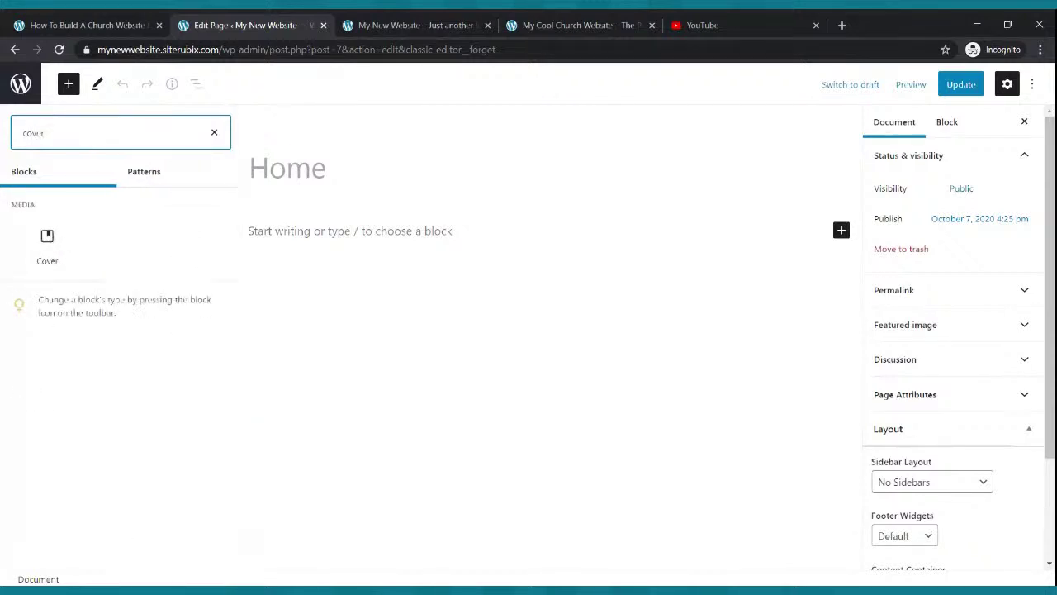
mouse_move(34, 240)
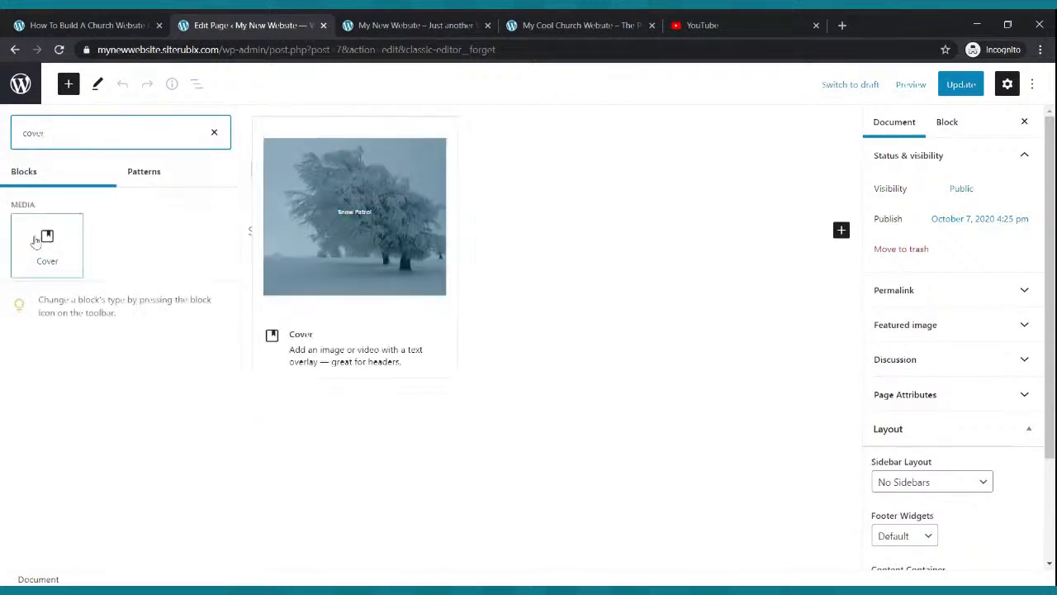
left_click(36, 241)
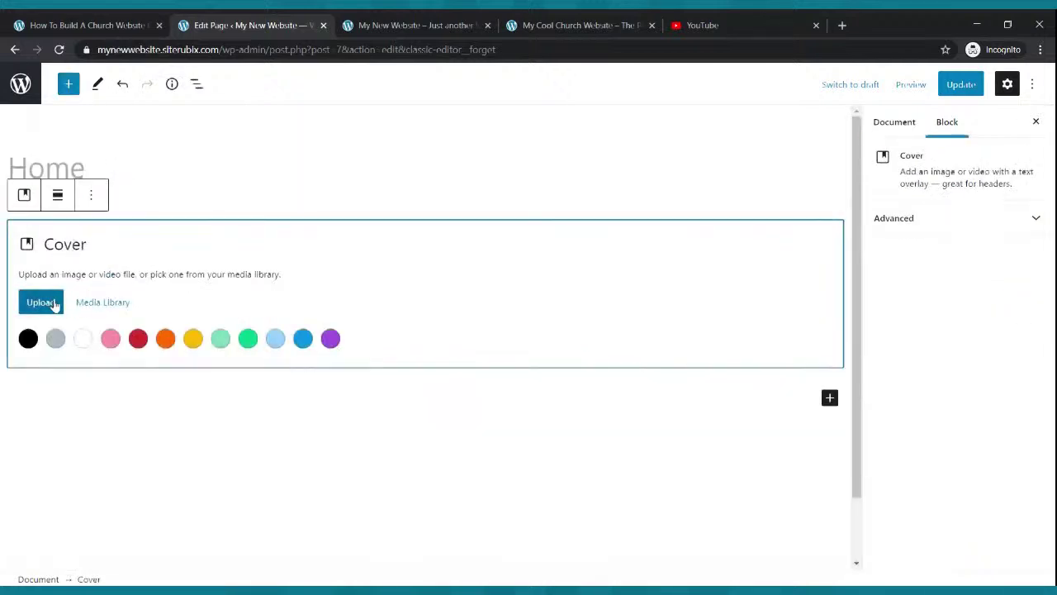
Upload a dark concert crowd photo to the Cover block and update the Home page
left_click(54, 304)
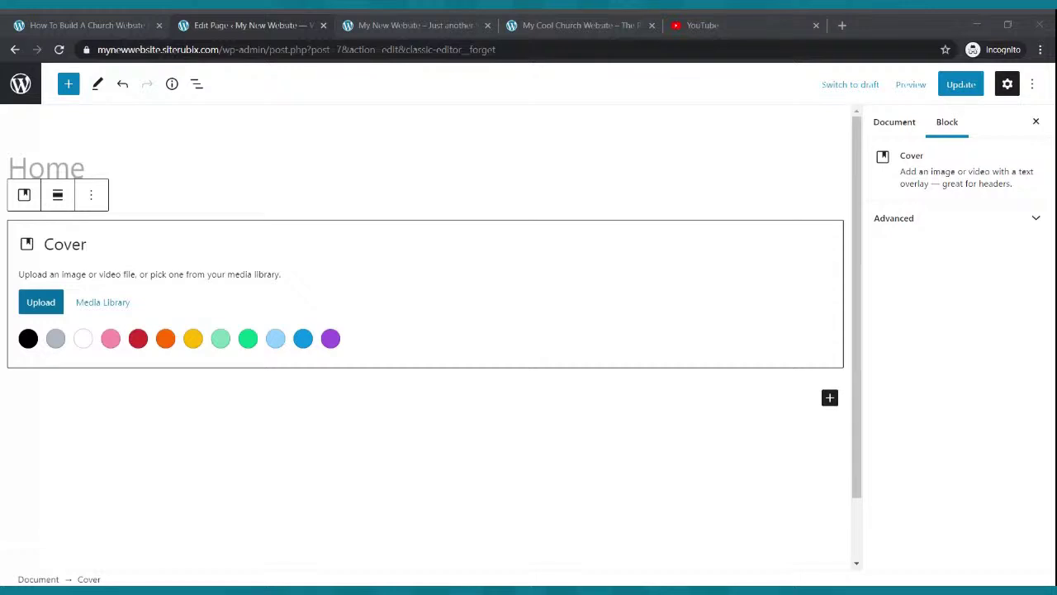
key("Escape")
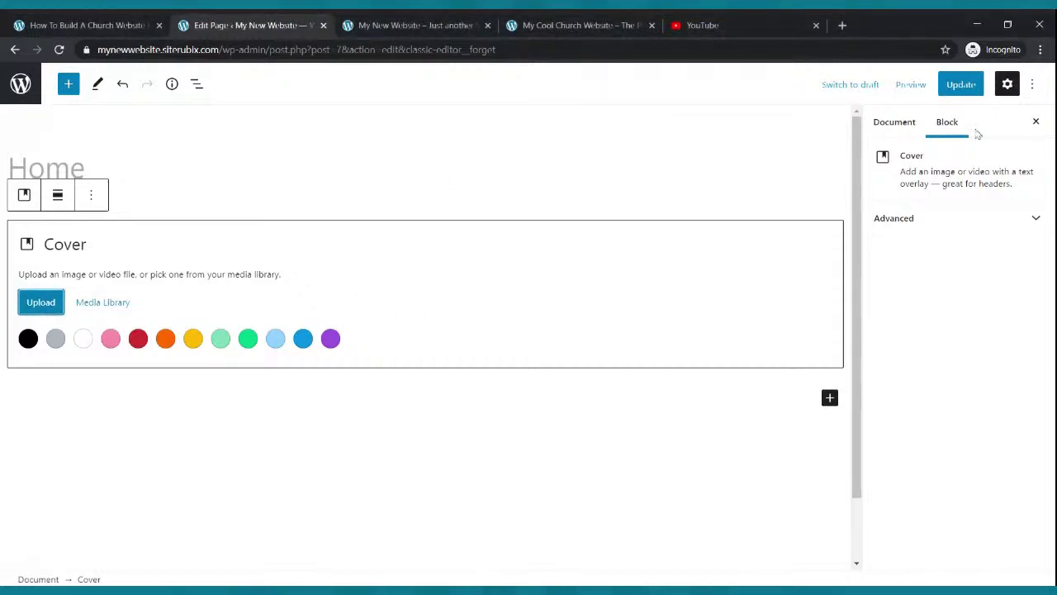
left_click(962, 86)
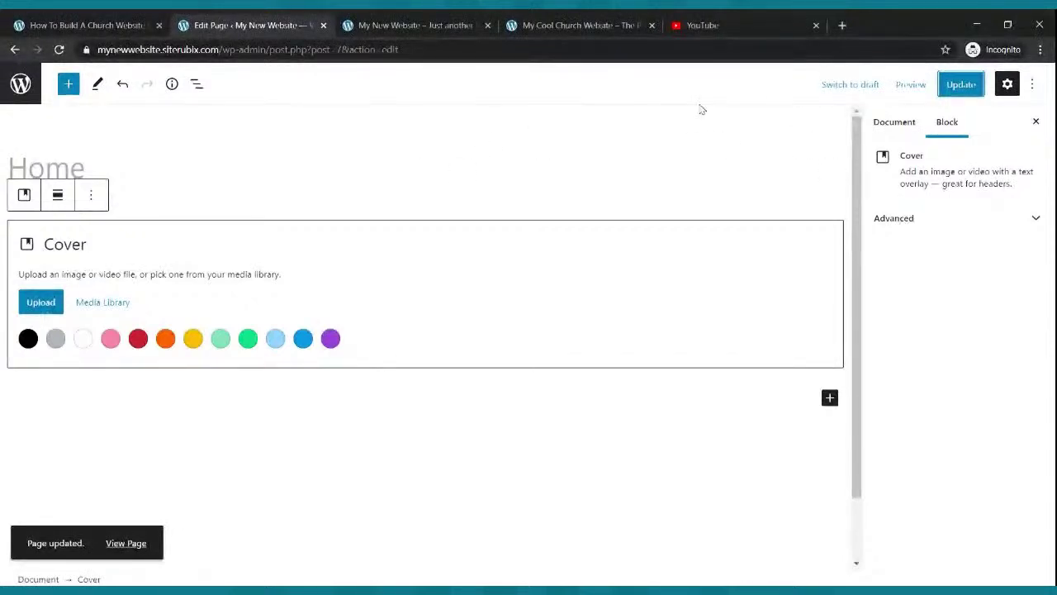
left_click(958, 84)
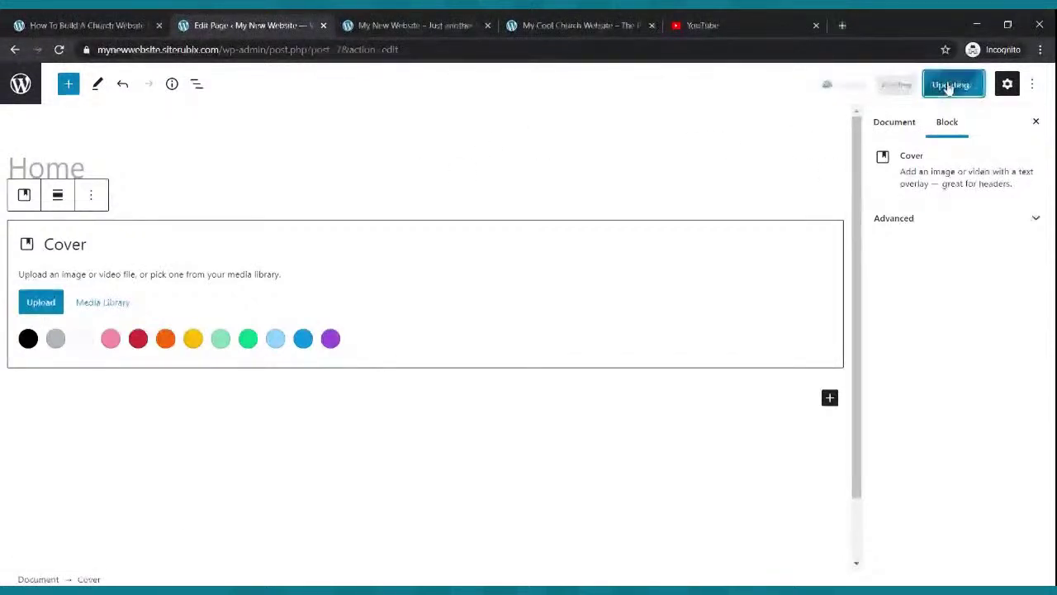
Reload the live homepage to check the cover image, then return to the Home page editor
left_click(436, 21)
left_click(59, 50)
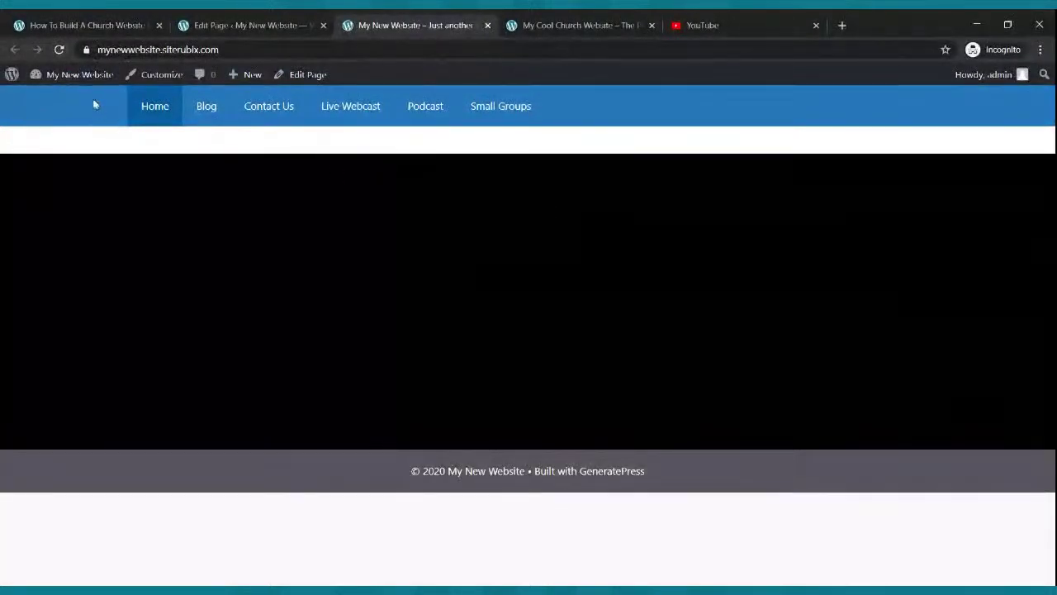
left_click(59, 51)
left_click(288, 24)
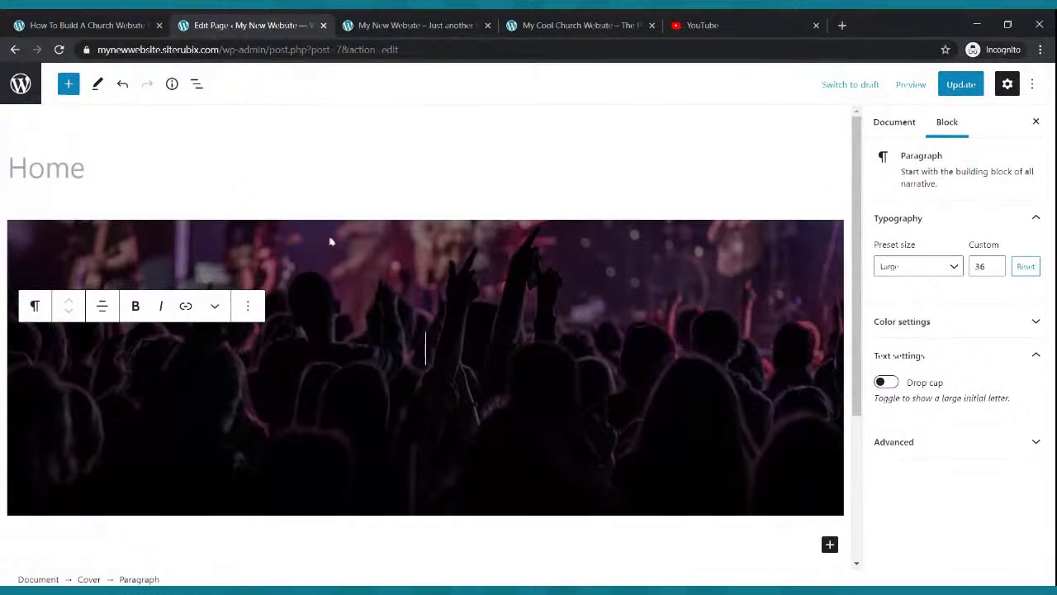
left_click(420, 23)
left_click(60, 52)
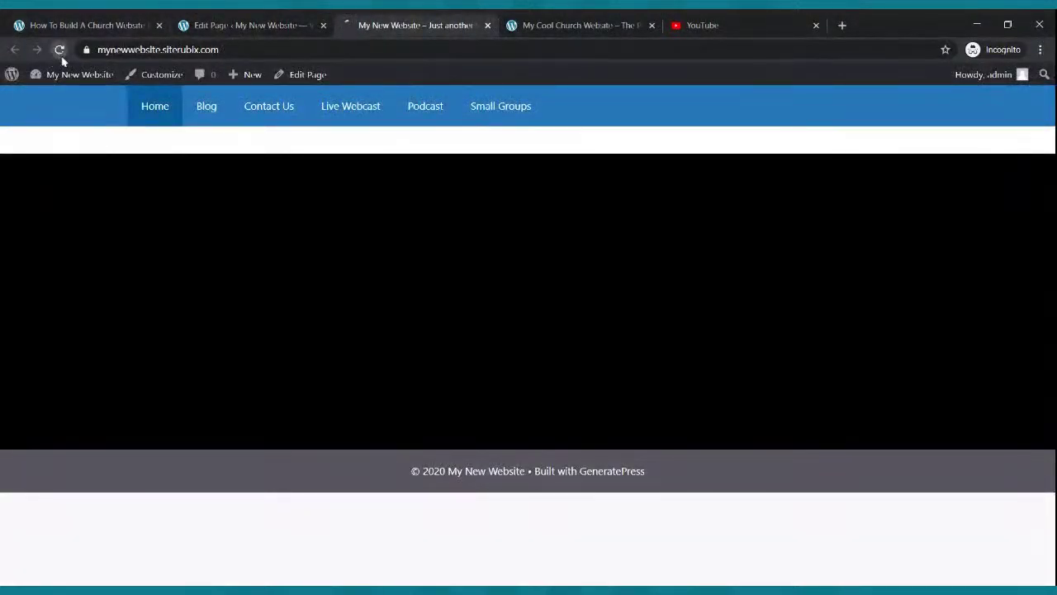
left_click(232, 31)
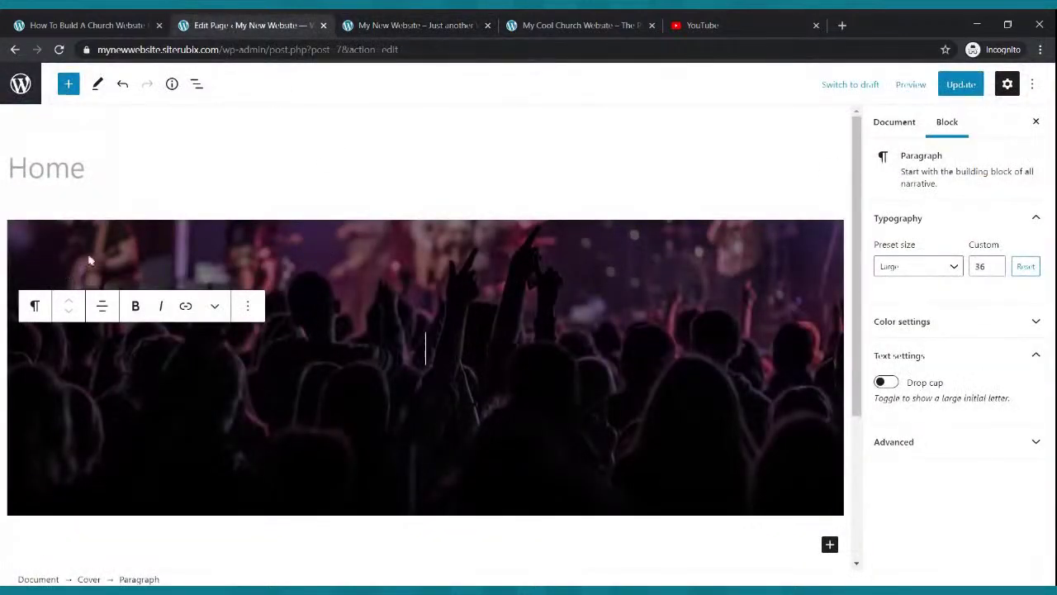
Select the Cover block and replace its image by uploading the concert photo with blue and purple stage lights
left_click(246, 314)
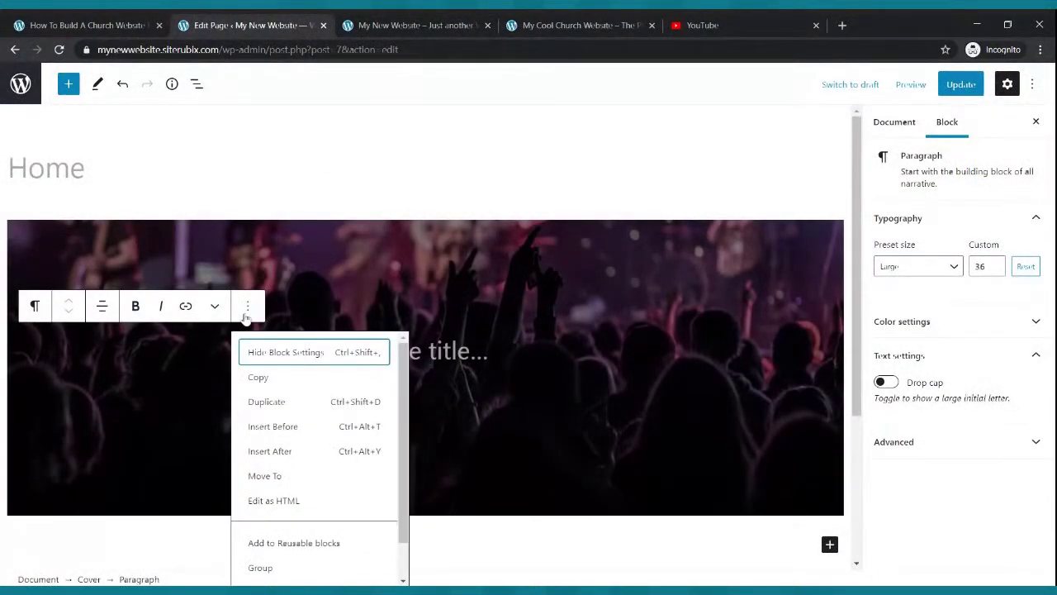
left_click(223, 259)
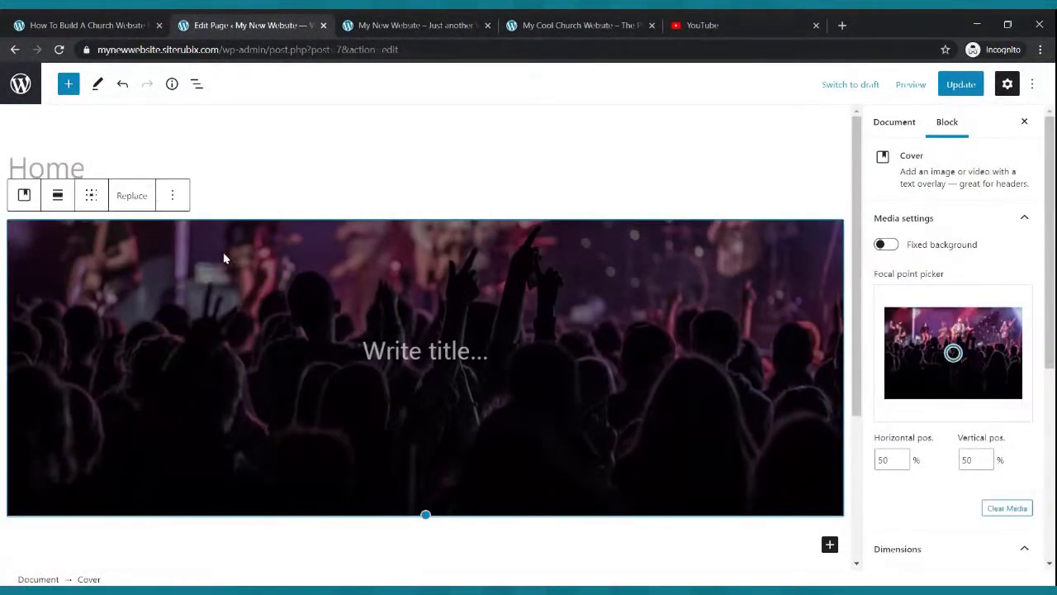
left_click(135, 198)
left_click(152, 279)
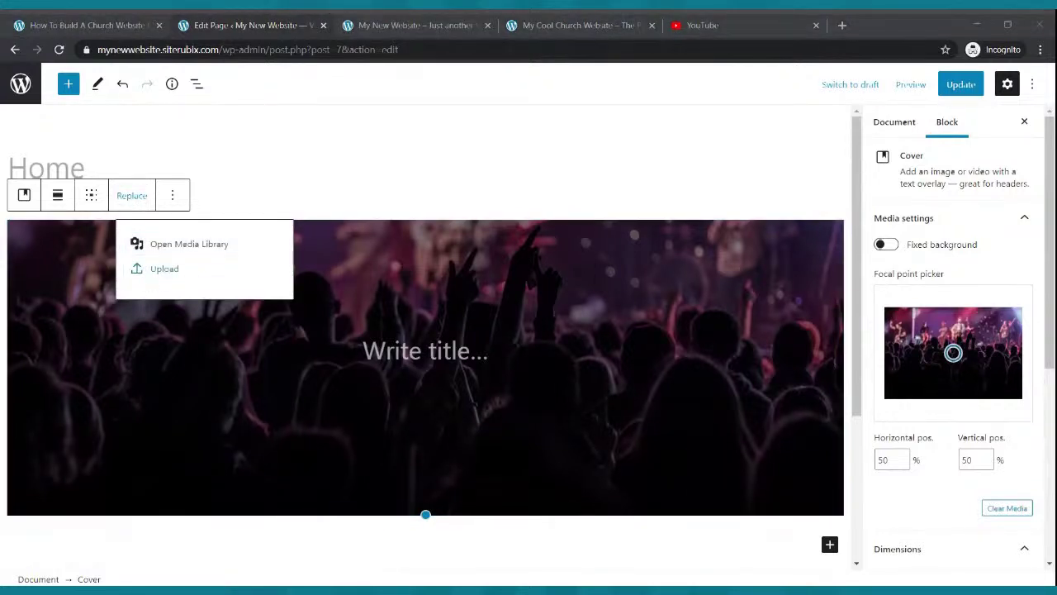
key("Escape")
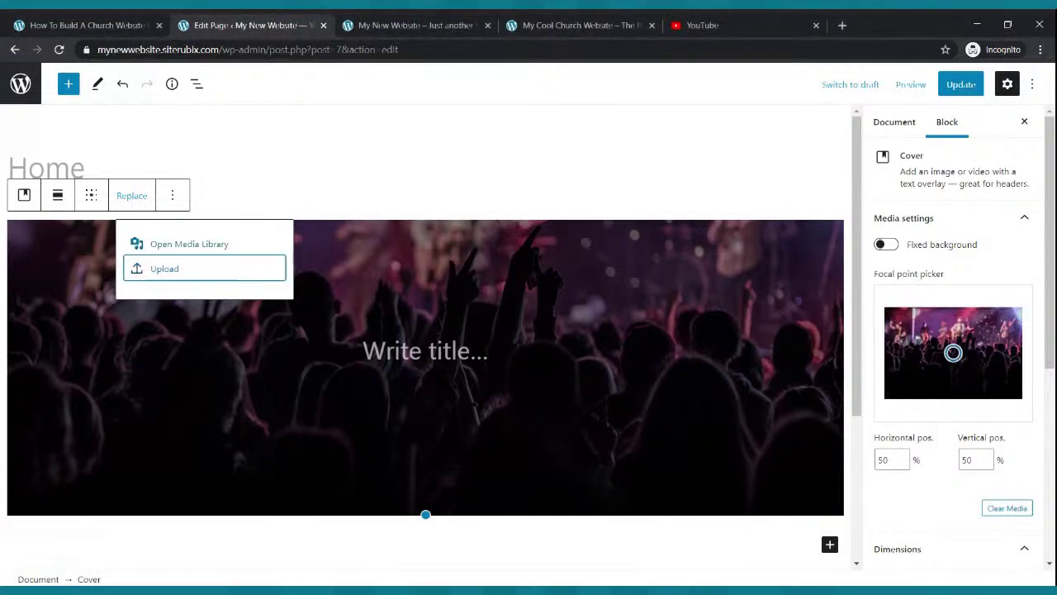
left_click(157, 277)
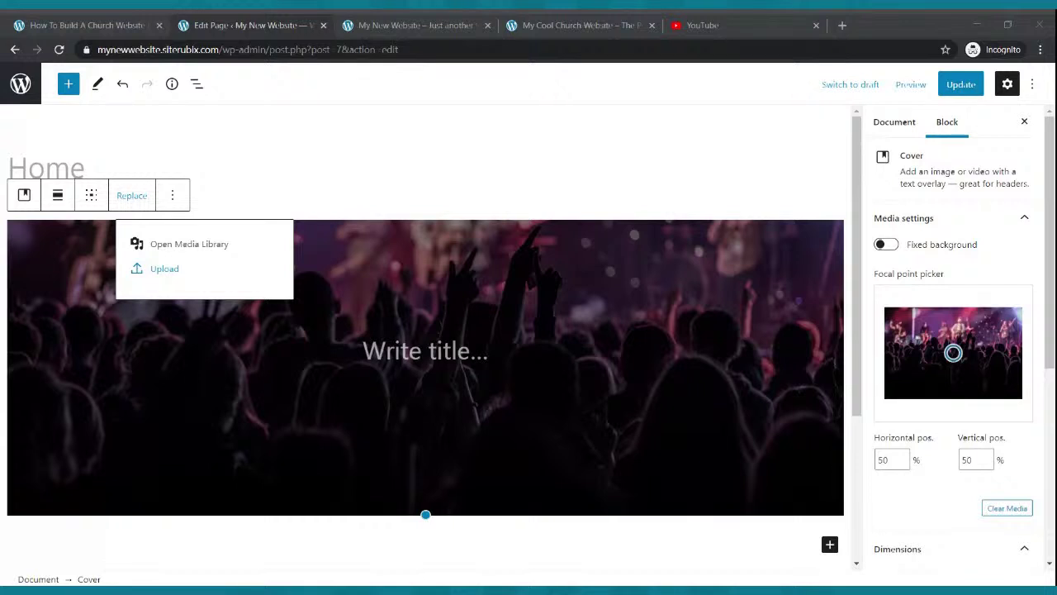
key("Escape")
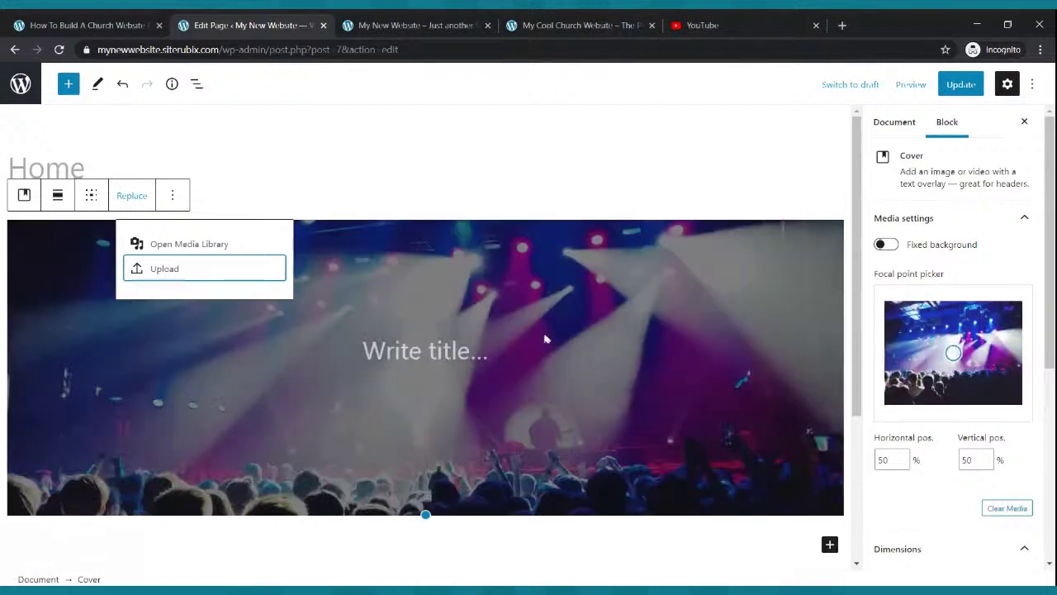
left_click(154, 273)
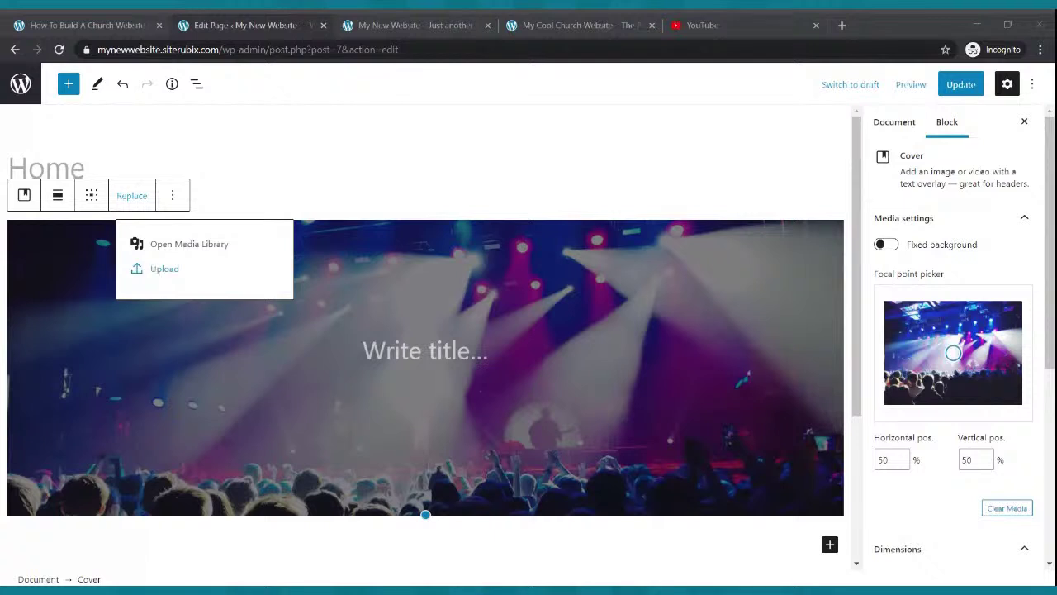
key("Escape")
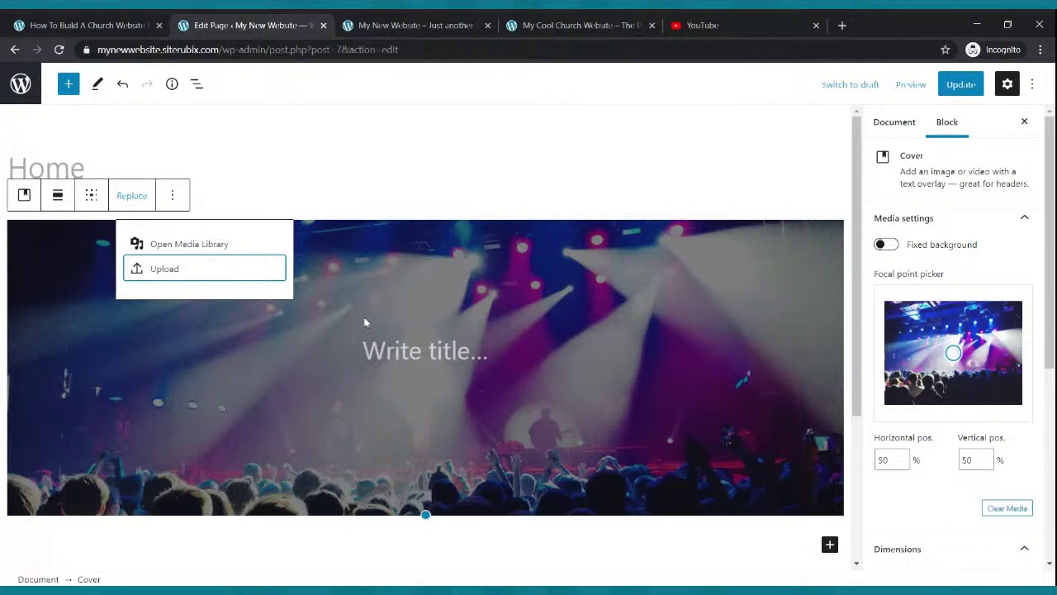
Update the Home page and reload the live homepage to check the replaced cover image
left_click(949, 89)
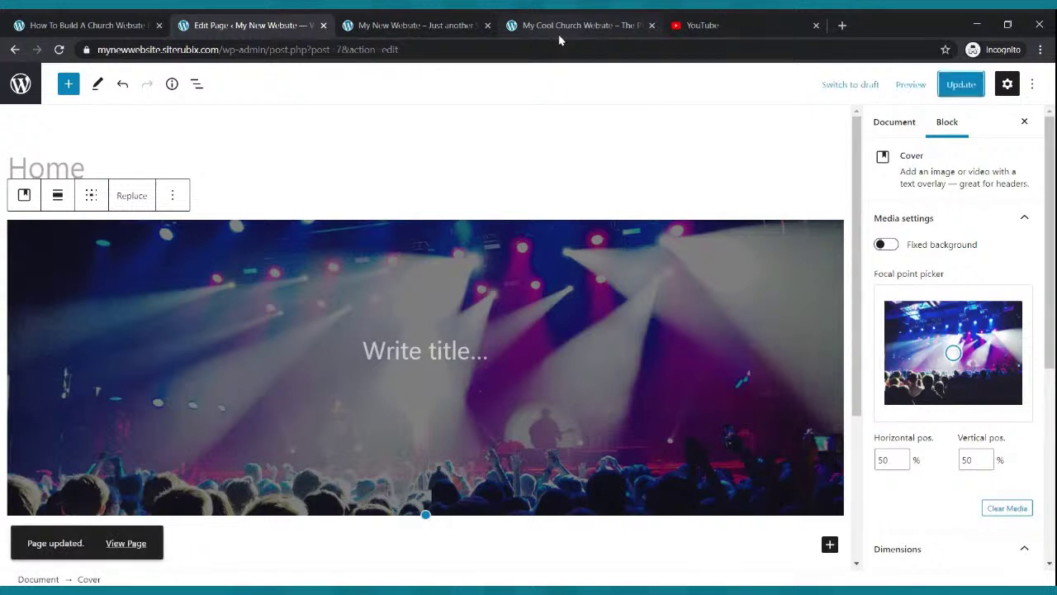
left_click(467, 26)
left_click(59, 49)
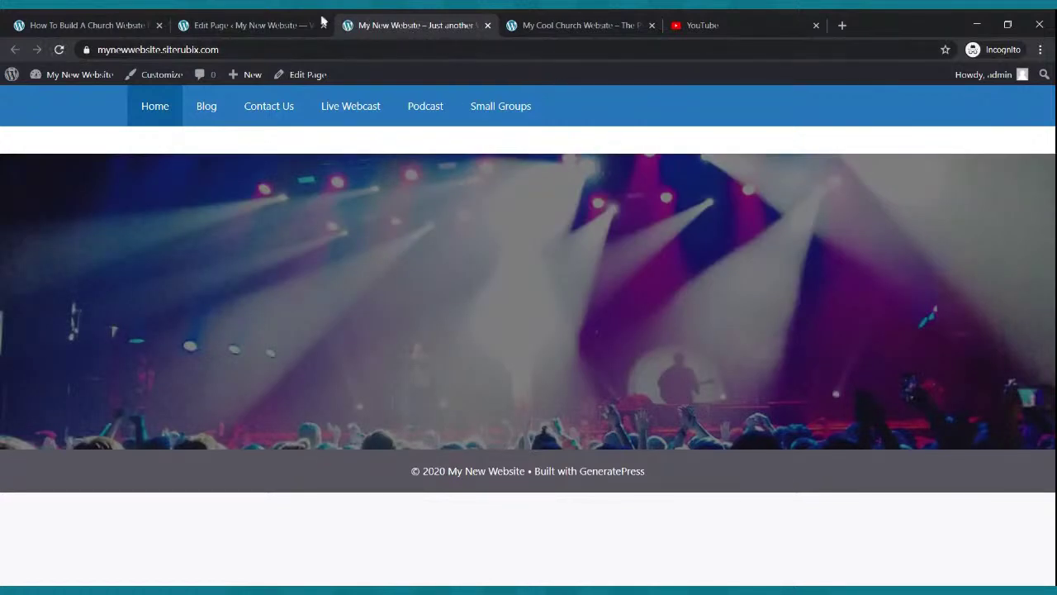
Reload the Home page editor, select the Cover block, and examine the cover title, text and button on the sample church site
left_click(288, 21)
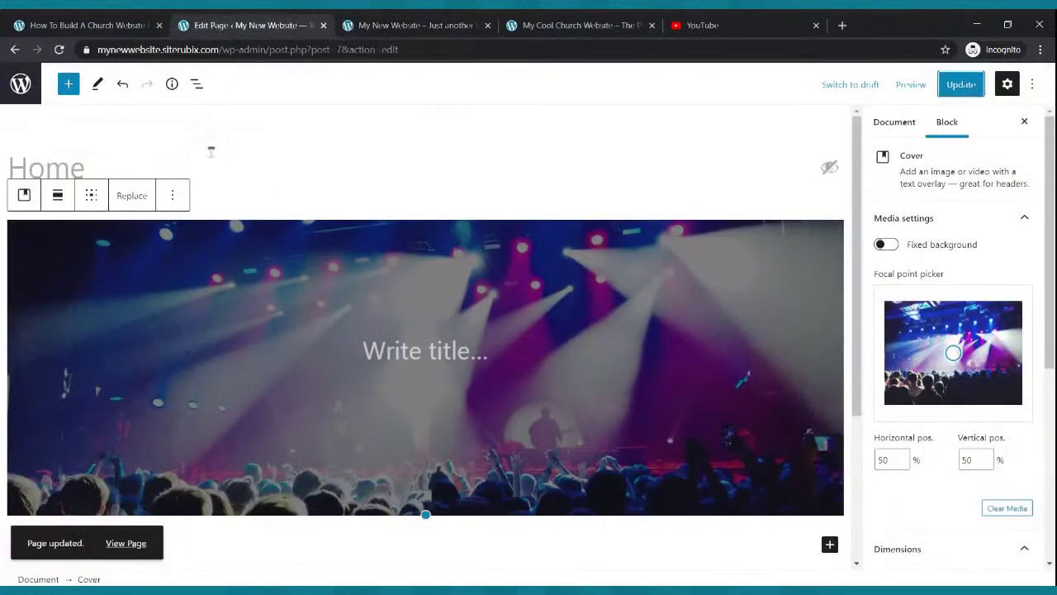
left_click(59, 49)
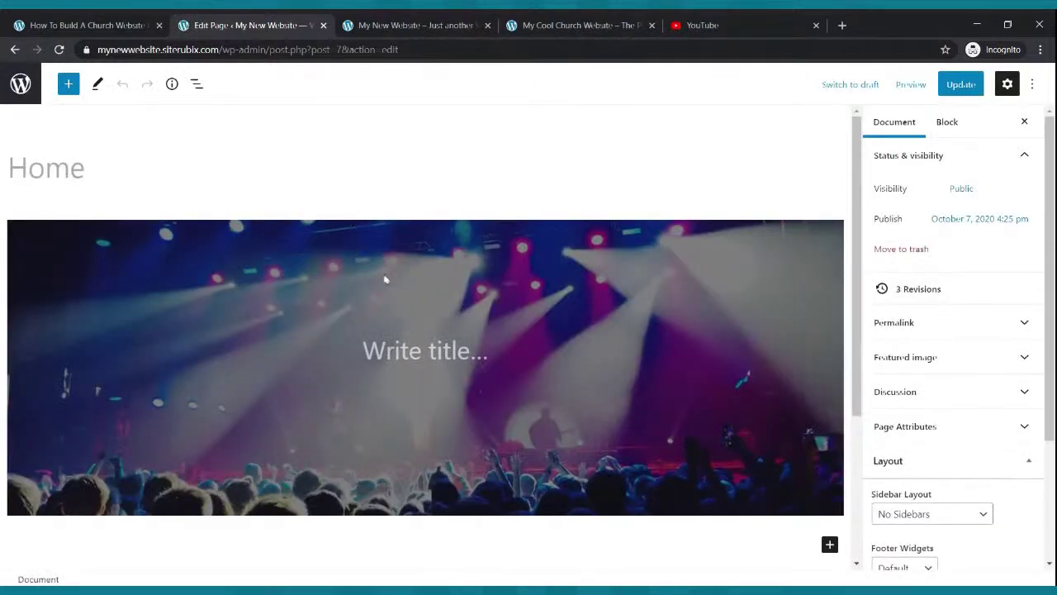
left_click(201, 263)
left_click(553, 25)
left_click_drag(540, 209, 679, 378)
left_click(655, 380)
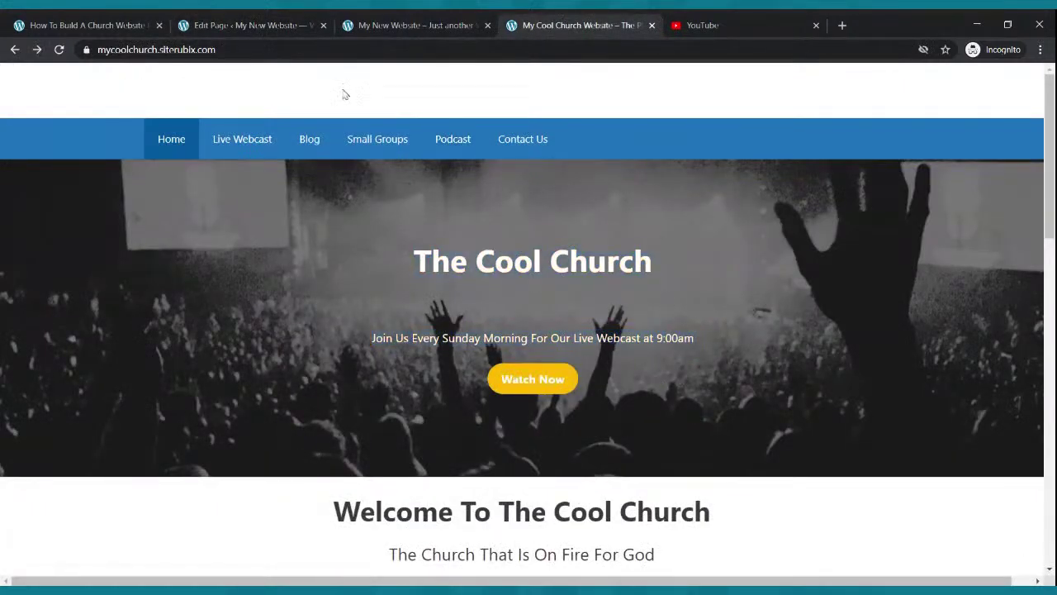
Try to replace the Cover block's image with an uploaded file and update the Home page
left_click(290, 25)
left_click(134, 196)
left_click(177, 273)
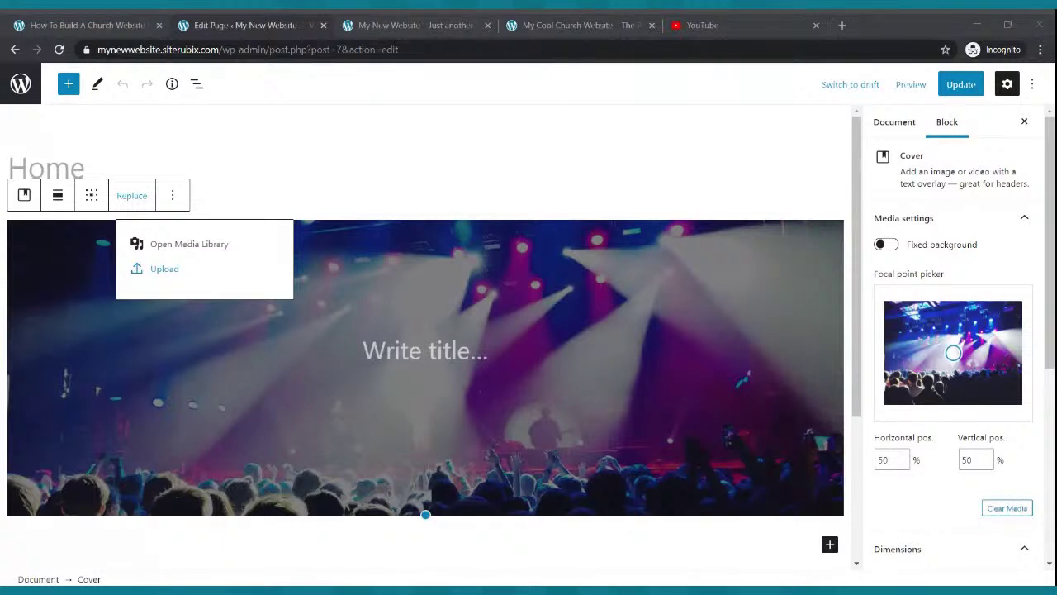
key("Escape")
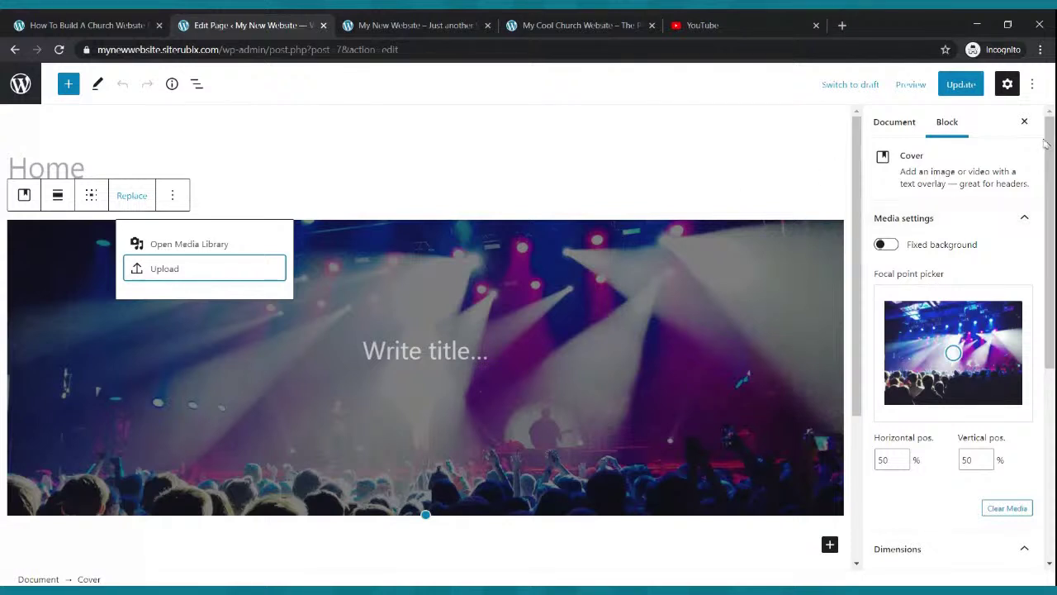
left_click(956, 91)
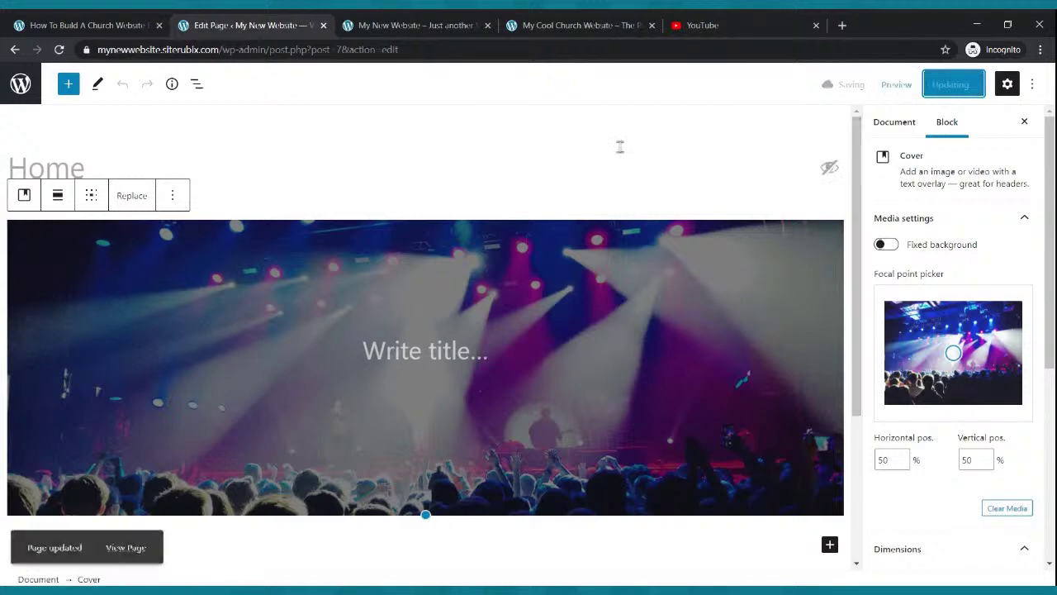
Check the cover image on the live homepage, then return to the Home page editor
left_click(403, 21)
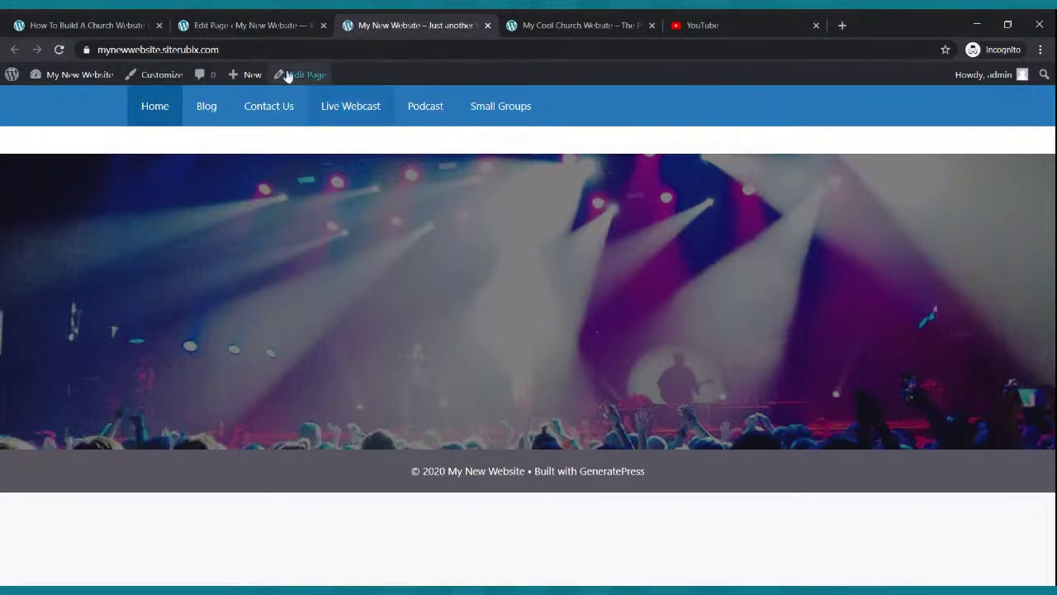
left_click(251, 25)
scroll(402, 275, "down", 1)
scroll(402, 275, "up", 1)
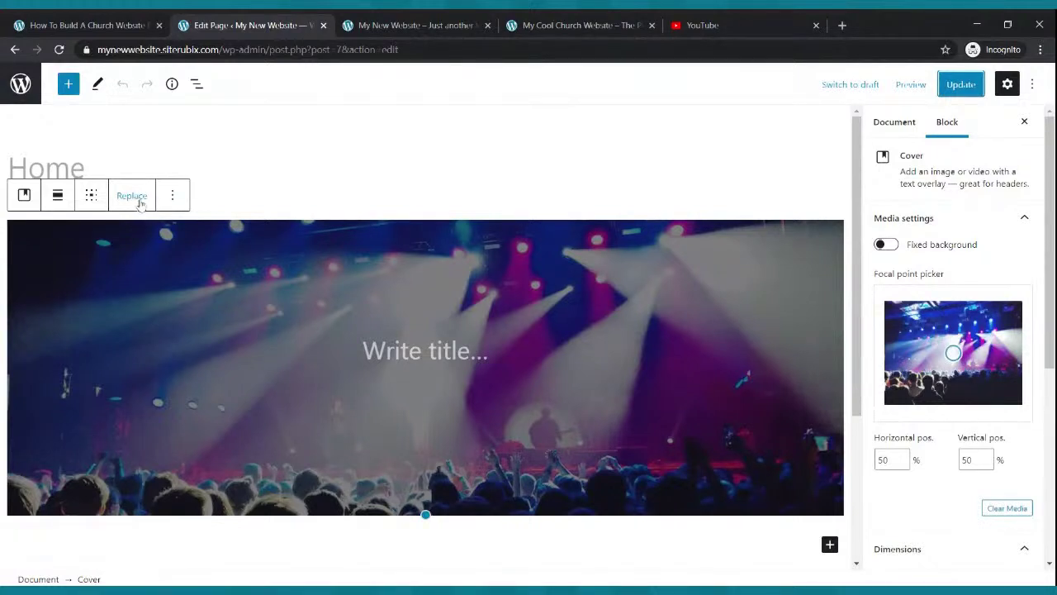
Remove the existing Cover block from the Home page and insert a new Cover block
left_click(172, 195)
left_click(200, 474)
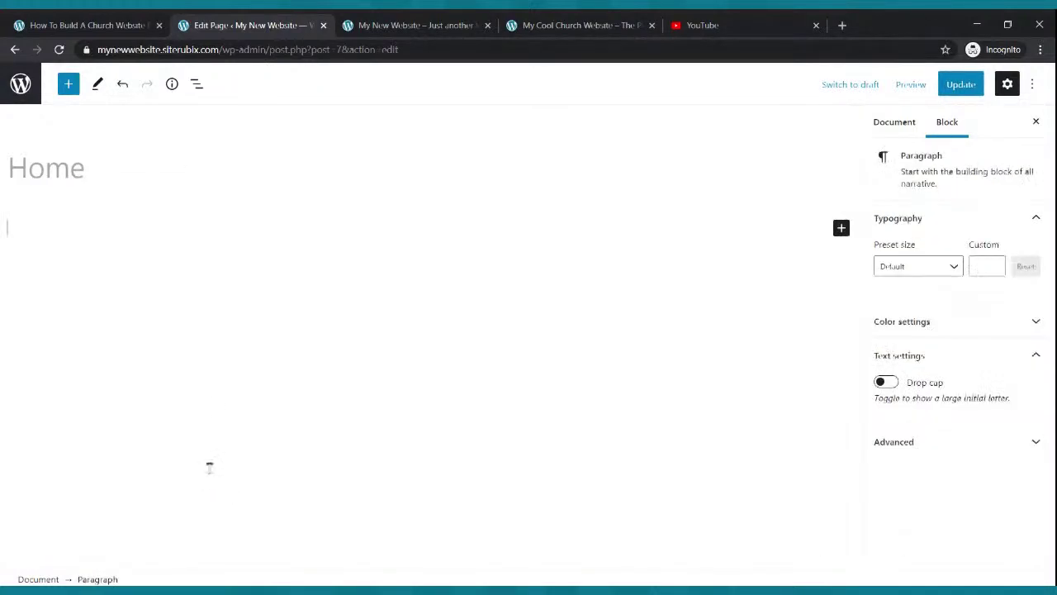
left_click(70, 86)
type("co")
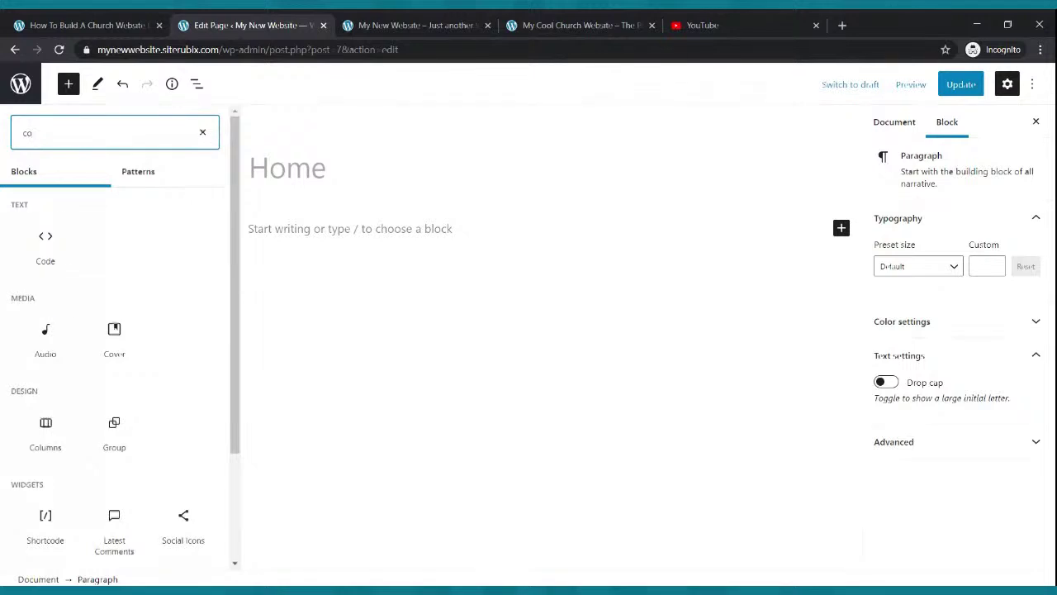
type("ver")
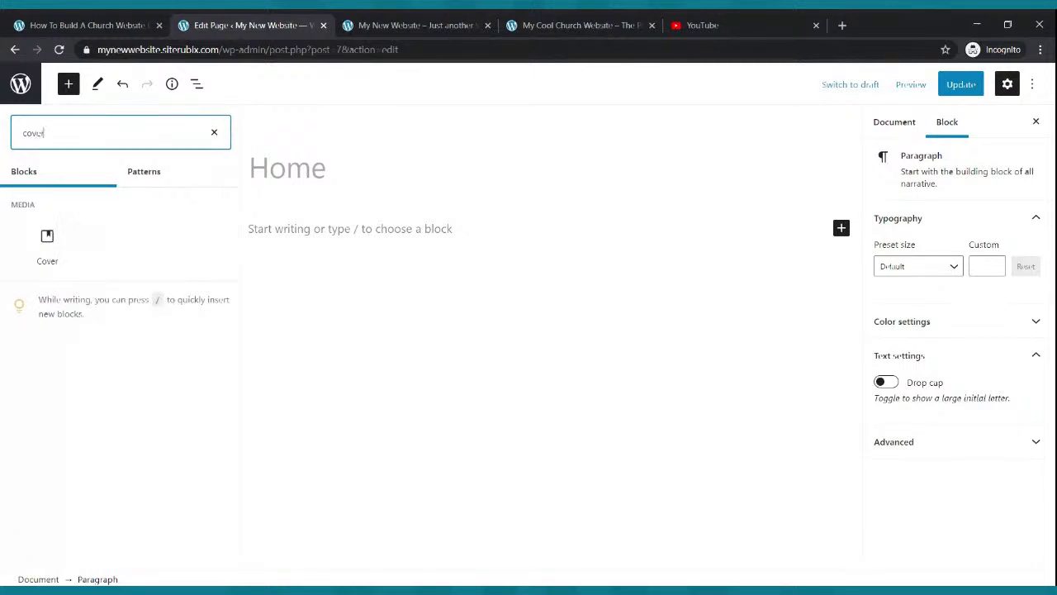
left_click(48, 241)
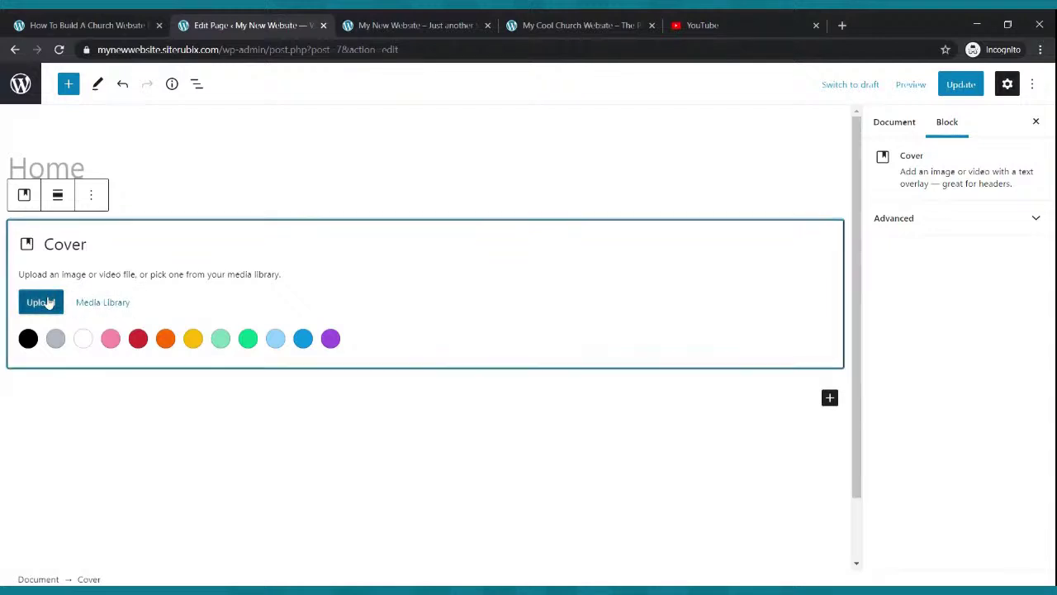
Upload the "6 Page Website" graphic to the new Cover block, glancing at the sample church site
left_click(41, 302)
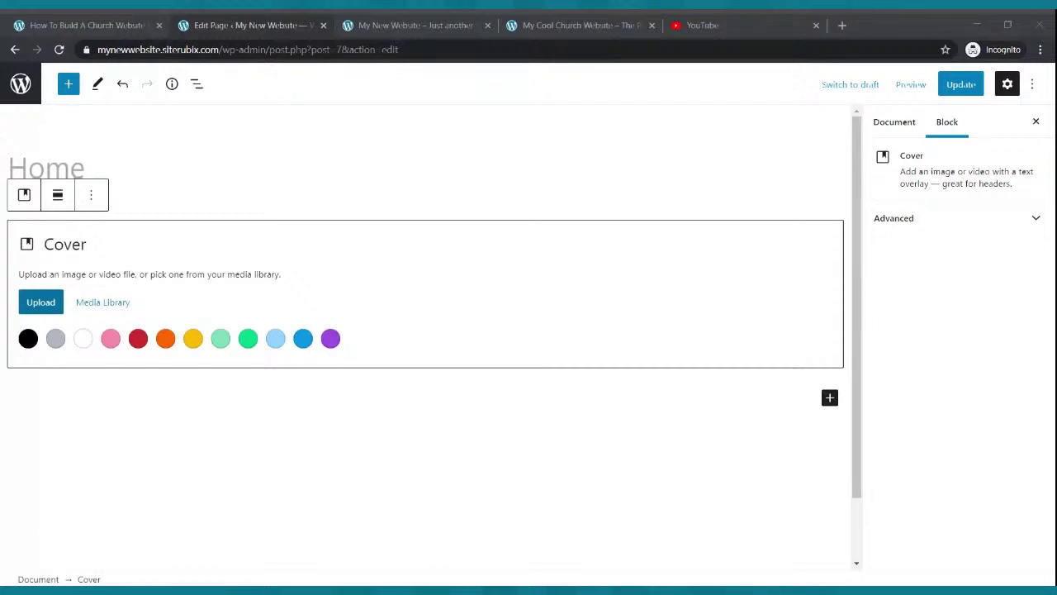
left_click(393, 208)
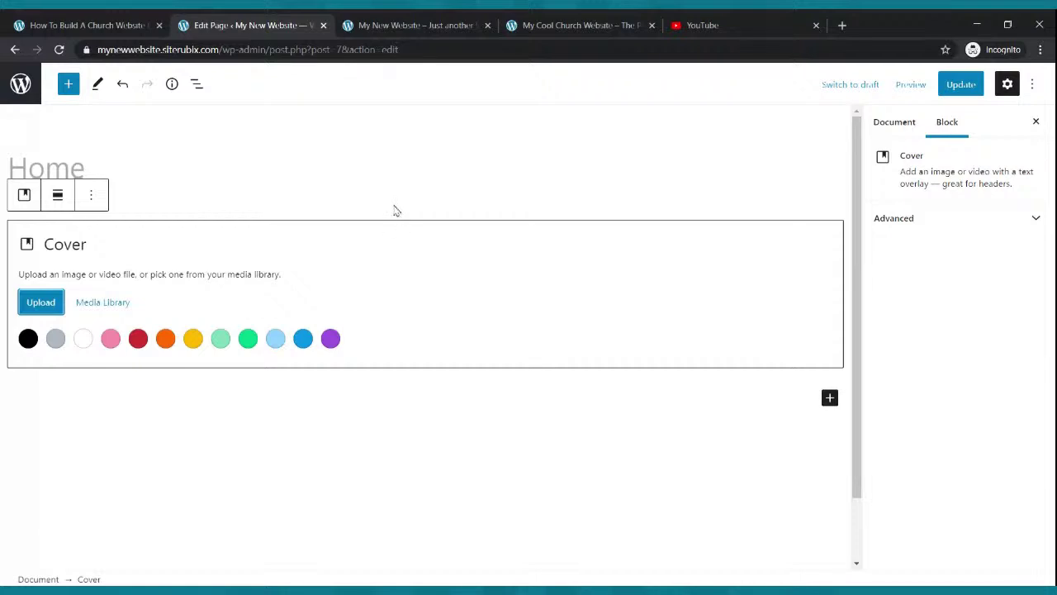
left_click(574, 25)
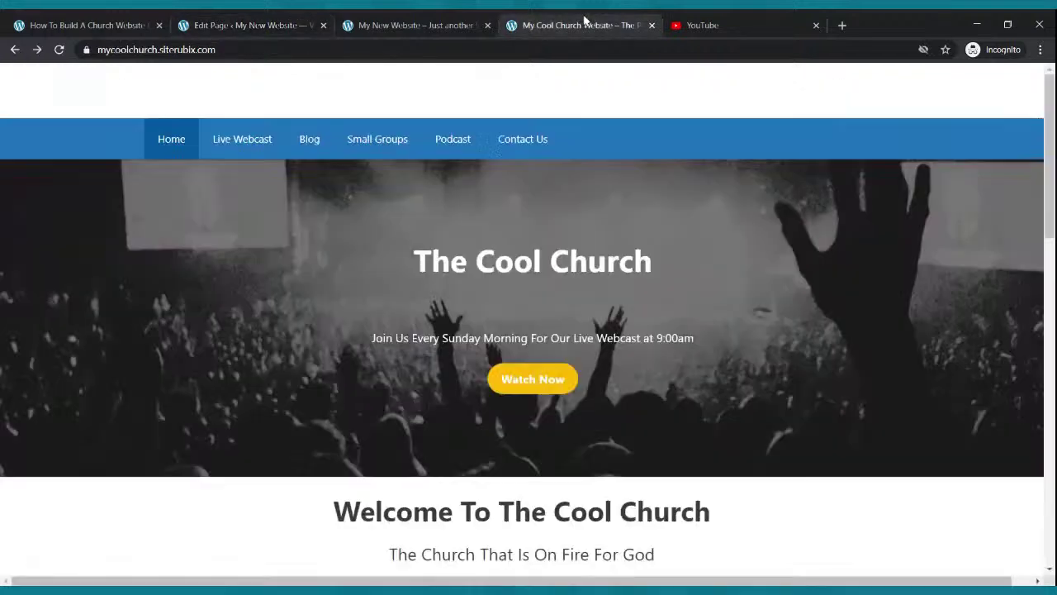
left_click(279, 31)
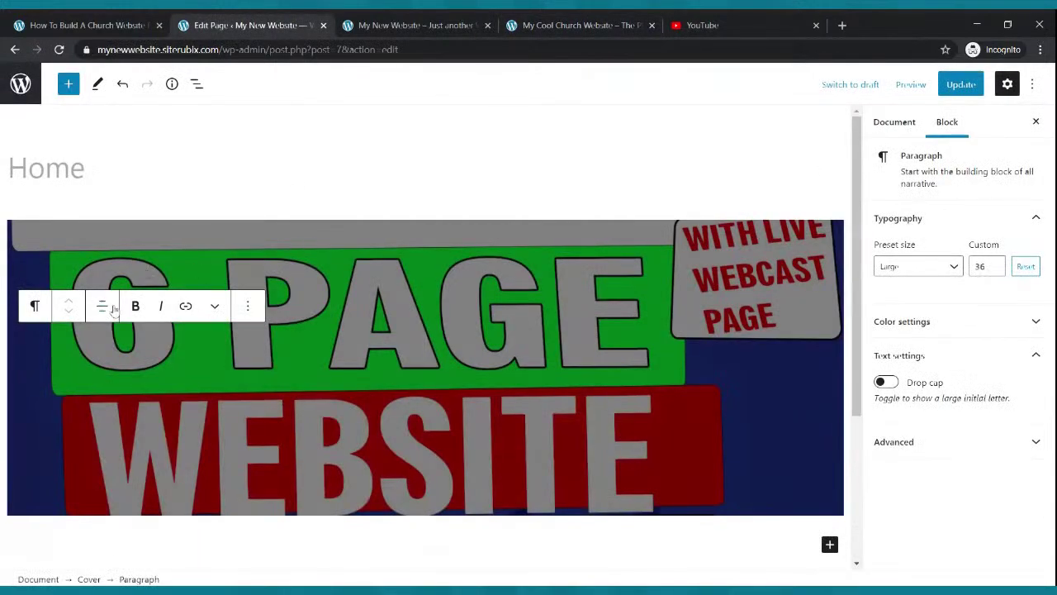
Replace the cover graphic by uploading the stage-lights concert photo and update the Home page
left_click(247, 307)
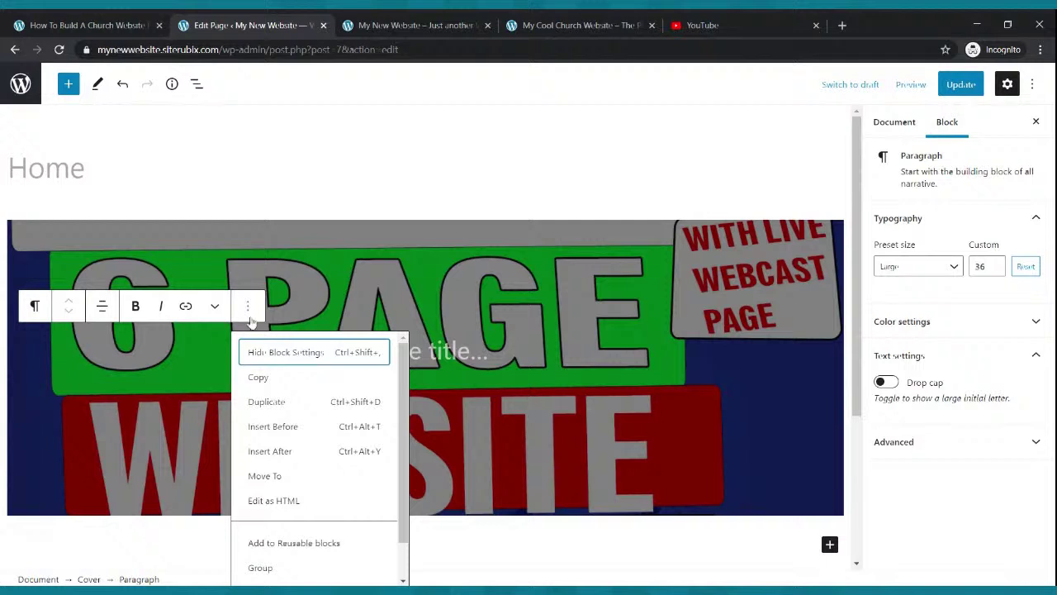
left_click(194, 242)
left_click(147, 195)
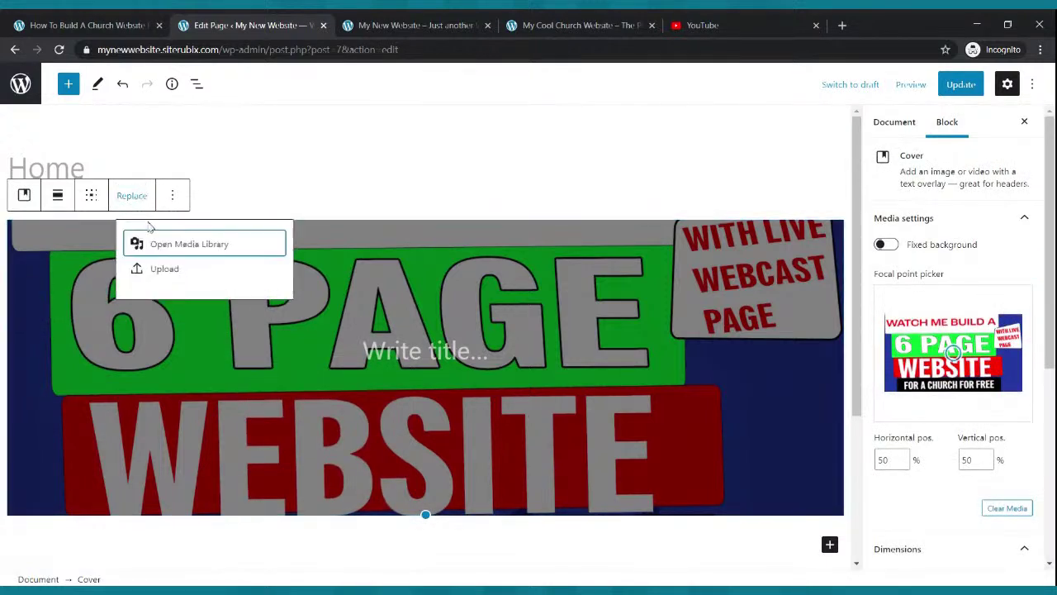
left_click(168, 269)
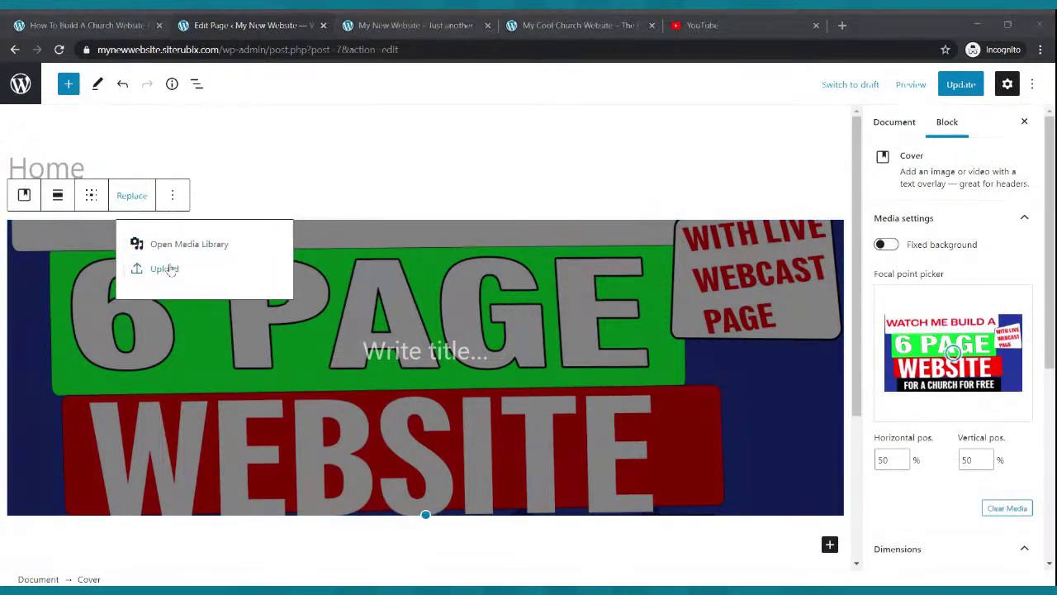
key("Escape")
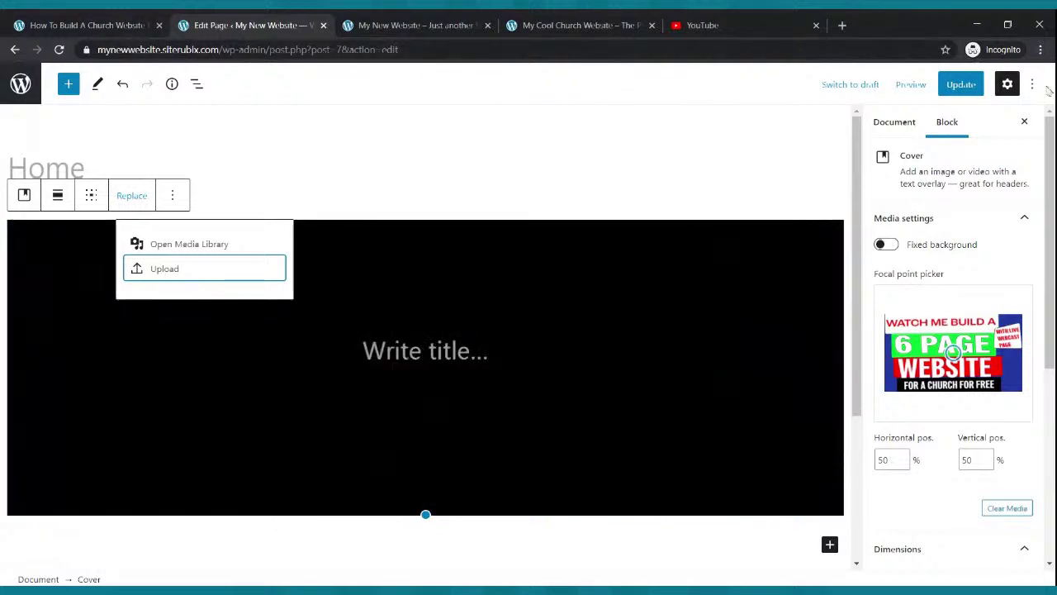
left_click(960, 85)
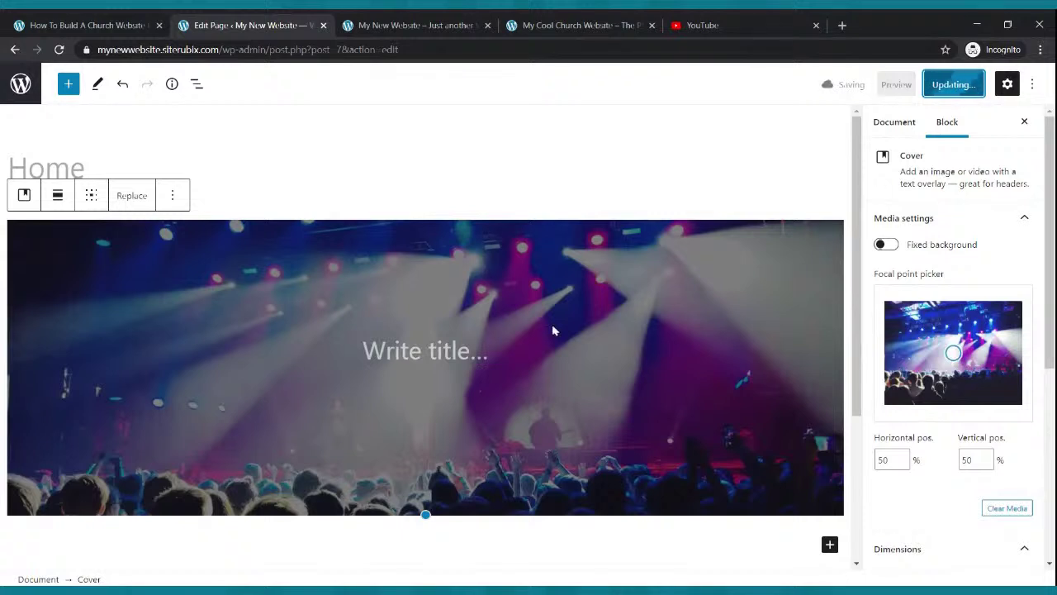
Replace the Cover block's image by uploading the dark concert crowd photo with raised hands and update the Home page
left_click(125, 196)
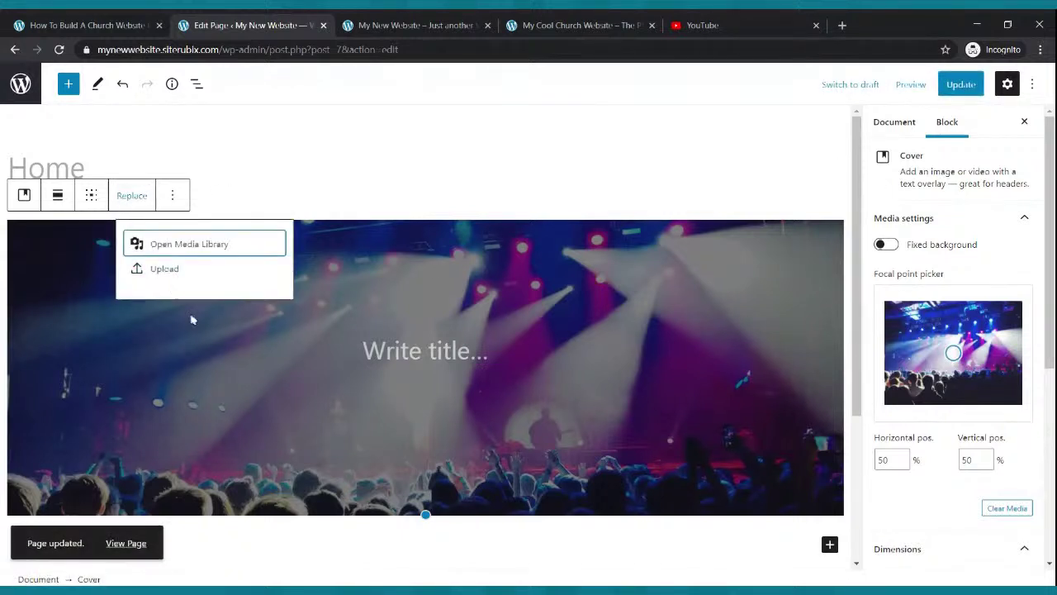
left_click(168, 269)
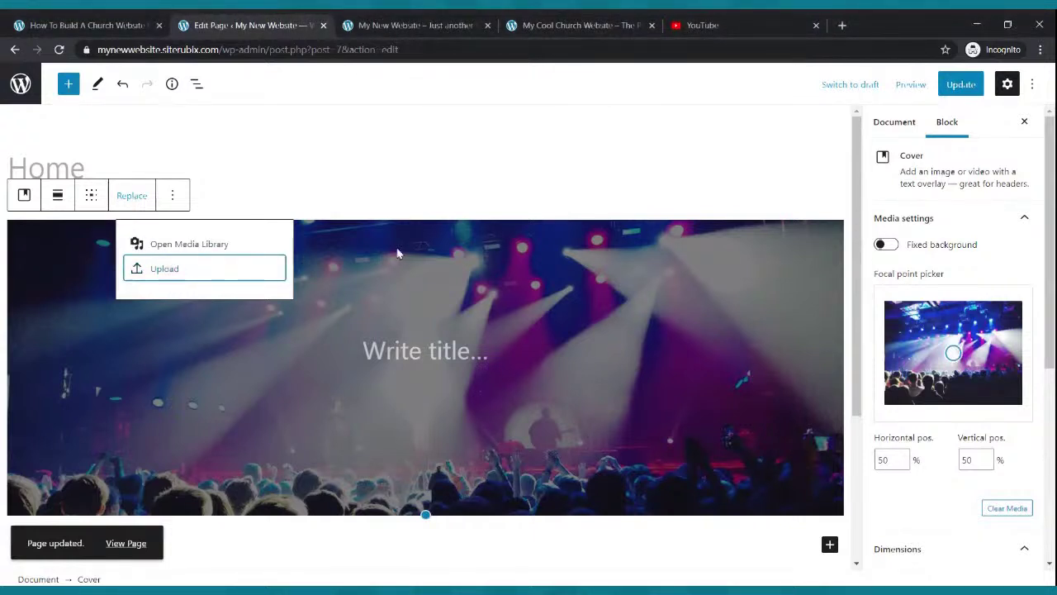
left_click(954, 84)
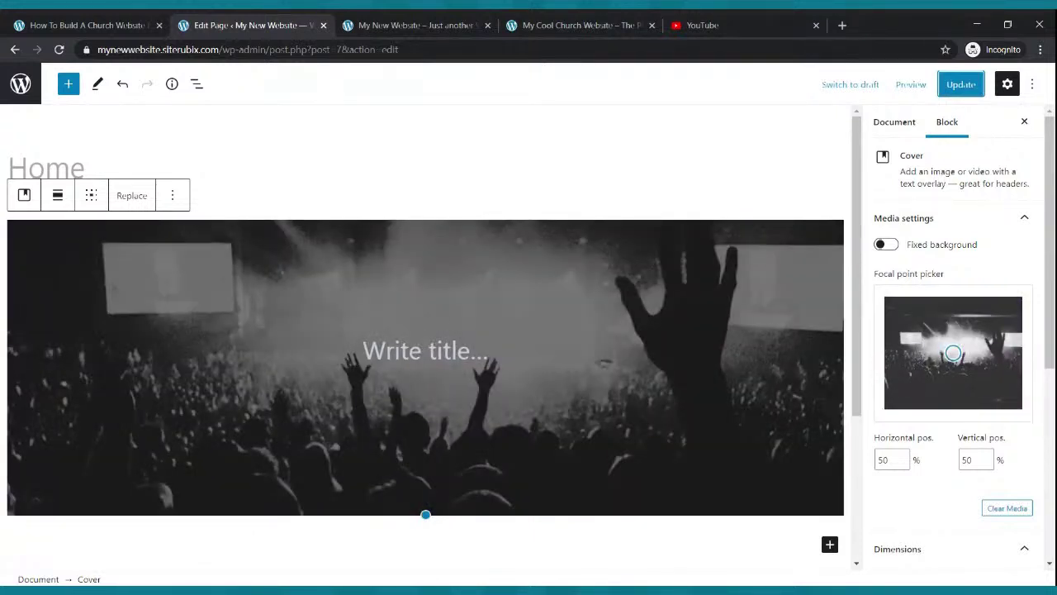
left_click(135, 201)
left_click(151, 275)
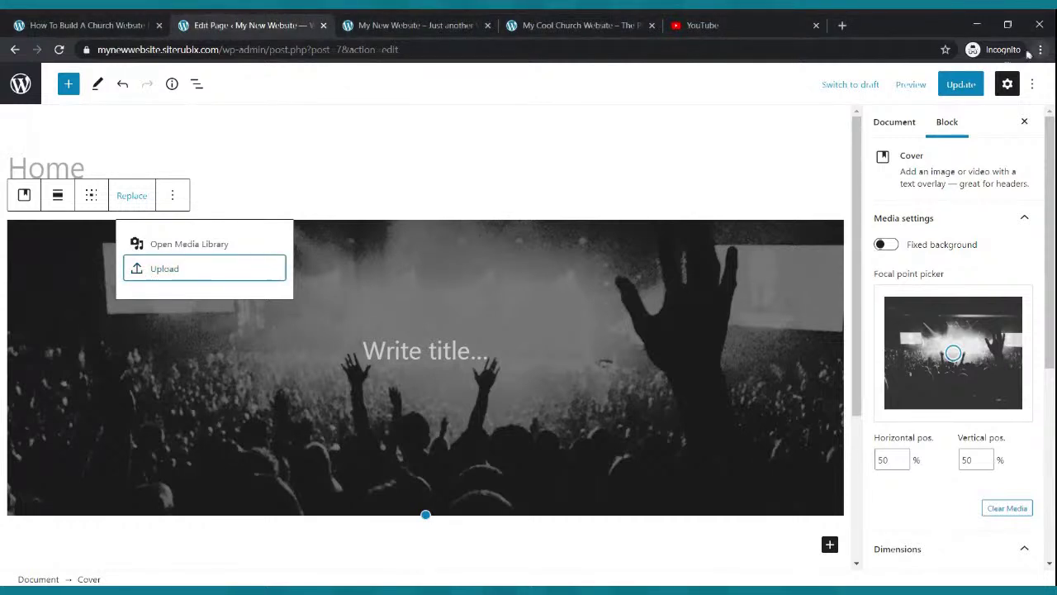
left_click(960, 85)
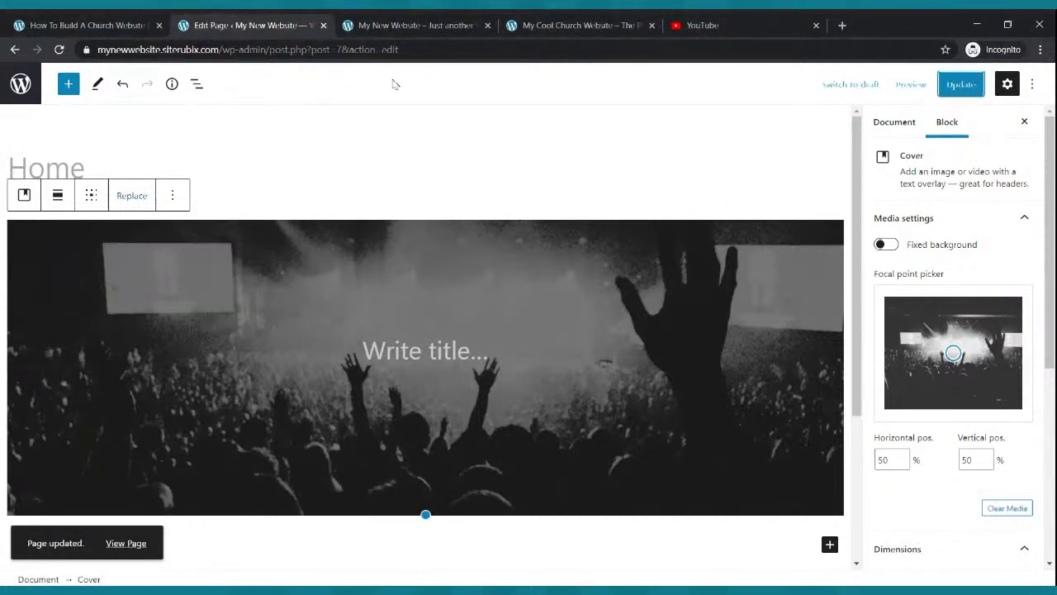
Reload the live homepage and compare its cover with the sample church site, then return to the Home page editor
left_click(382, 25)
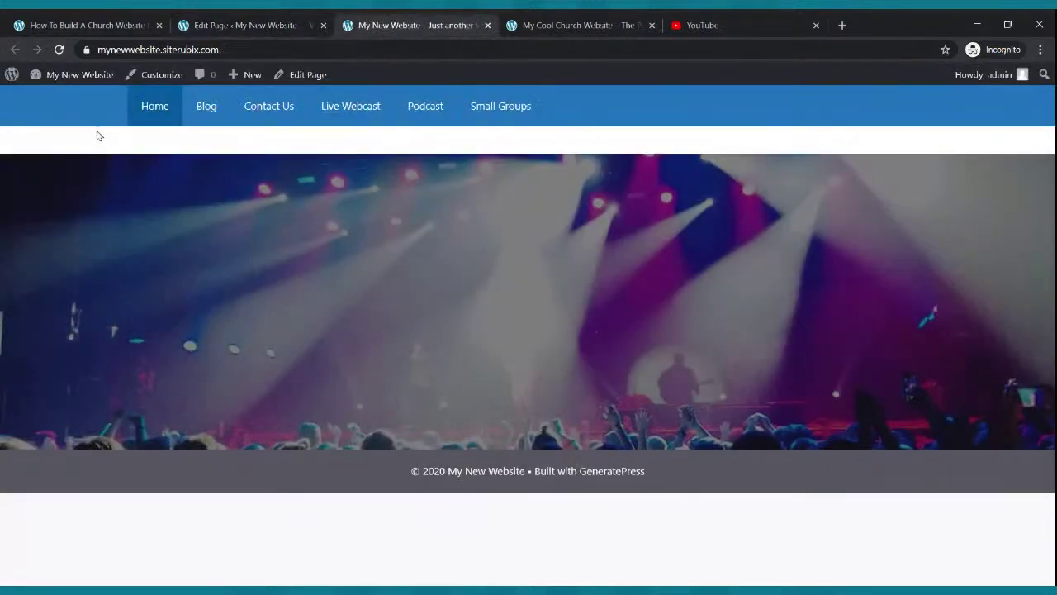
left_click(60, 50)
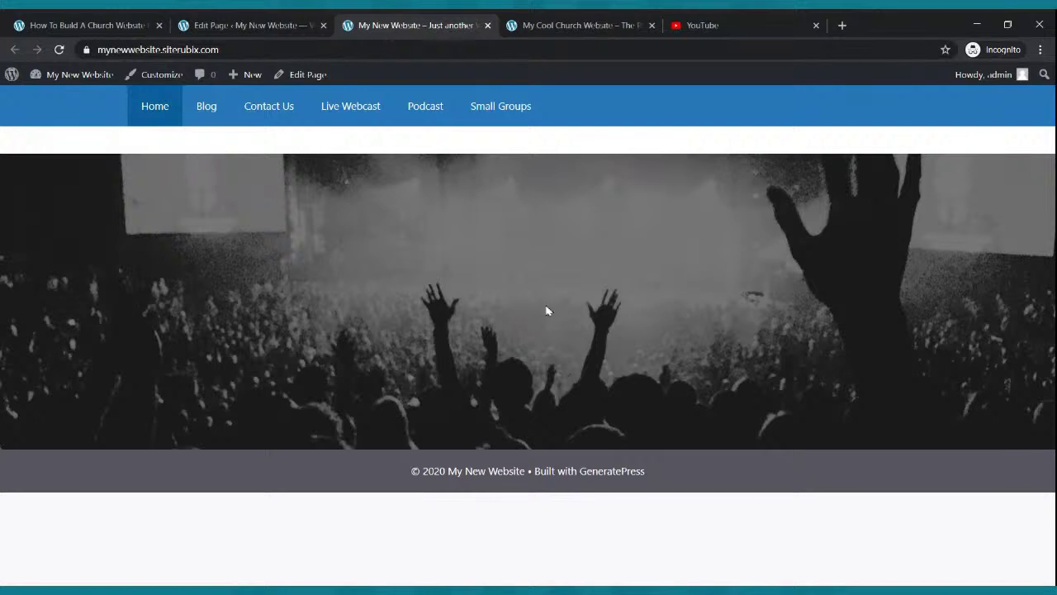
left_click(605, 22)
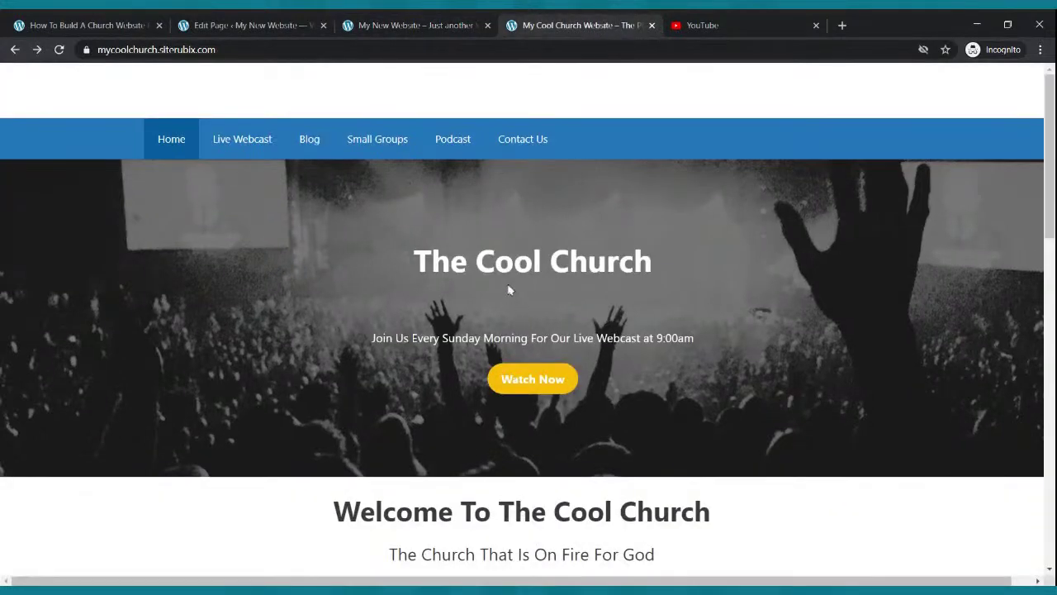
left_click(385, 23)
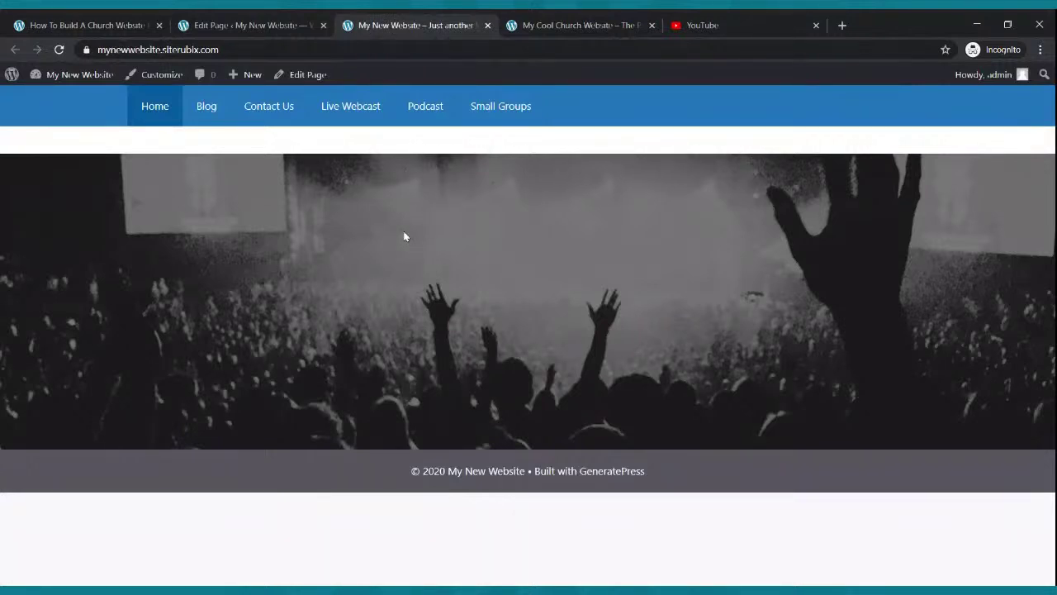
left_click(524, 23)
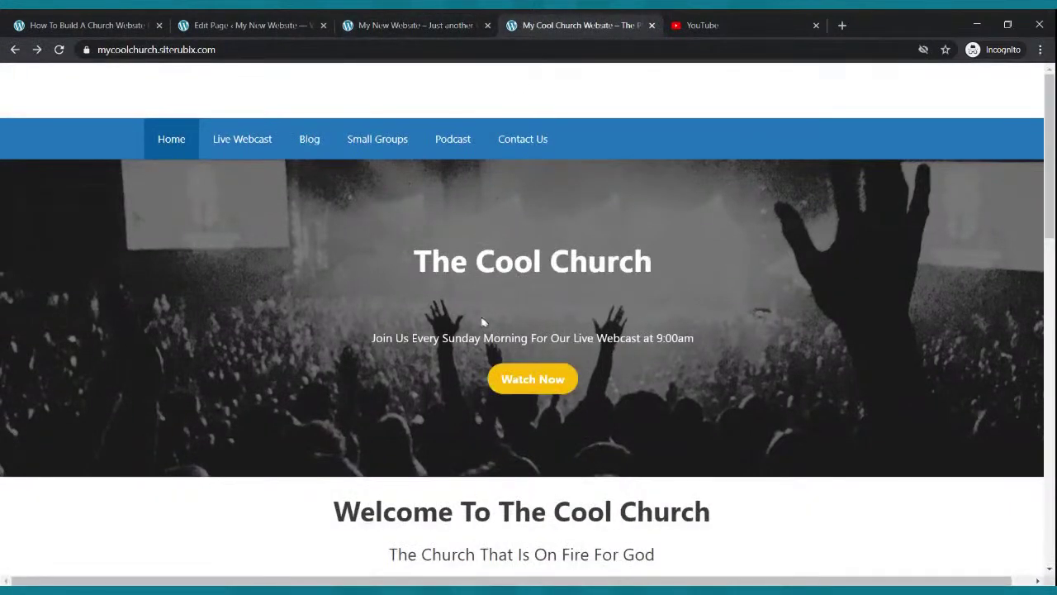
left_click(248, 25)
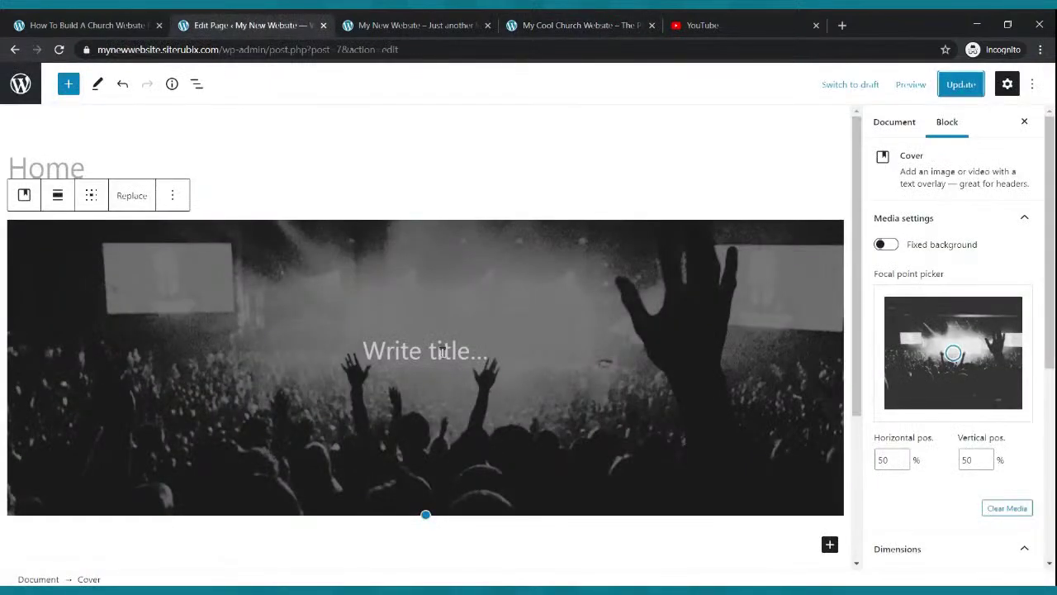
Enter "My New Website" as the title inside the Cover block and select the title text
left_click(443, 352)
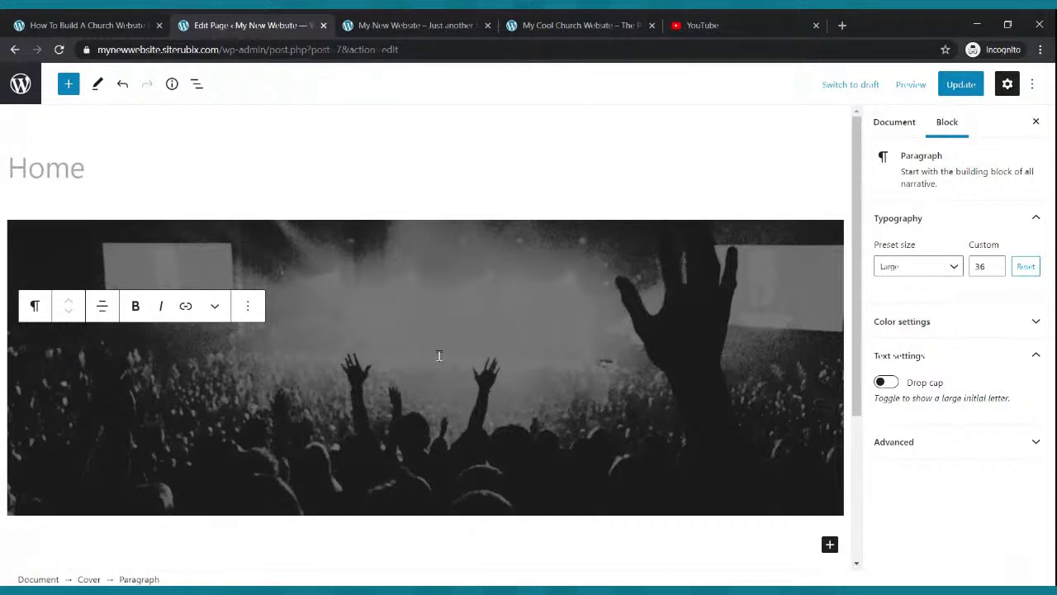
type("My New we")
key("BackSpace")
key("BackSpace")
type("Website")
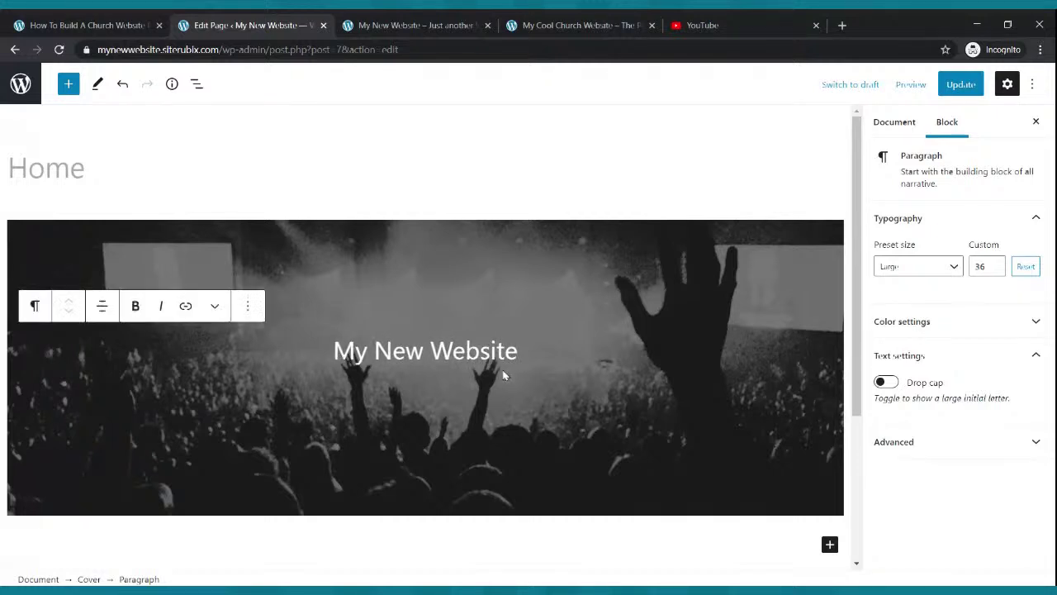
left_click_drag(521, 351, 345, 362)
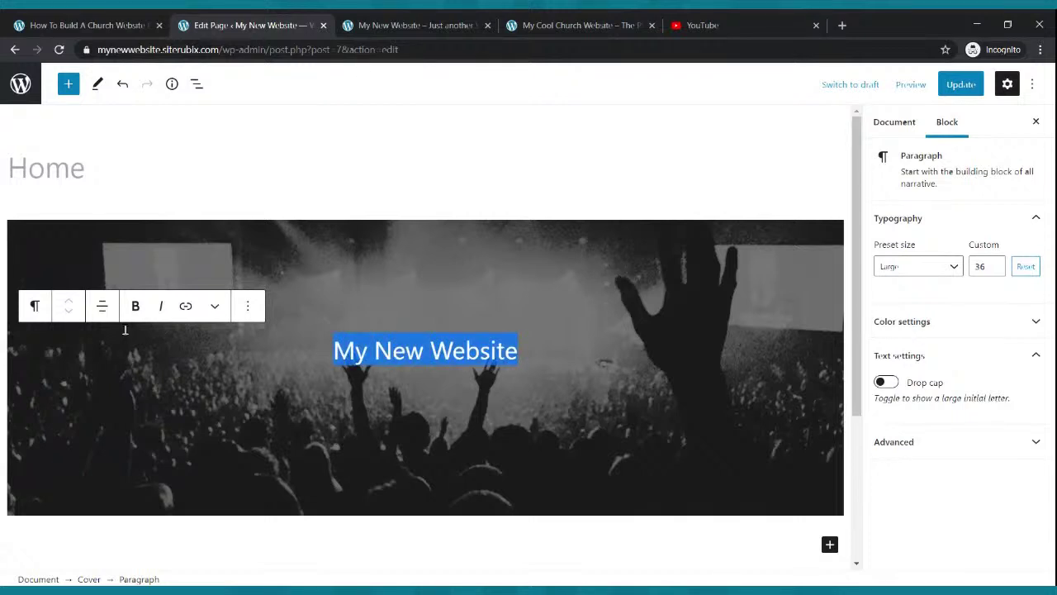
Make the "My New Website" cover title bold with a custom text size of 50 and update the Home page
left_click(136, 306)
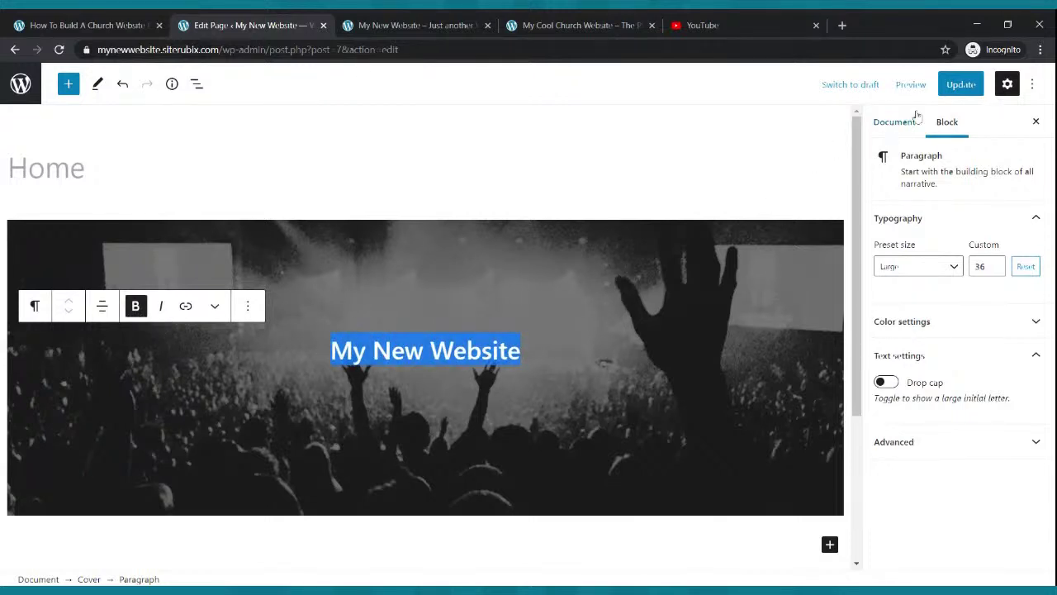
left_click(943, 95)
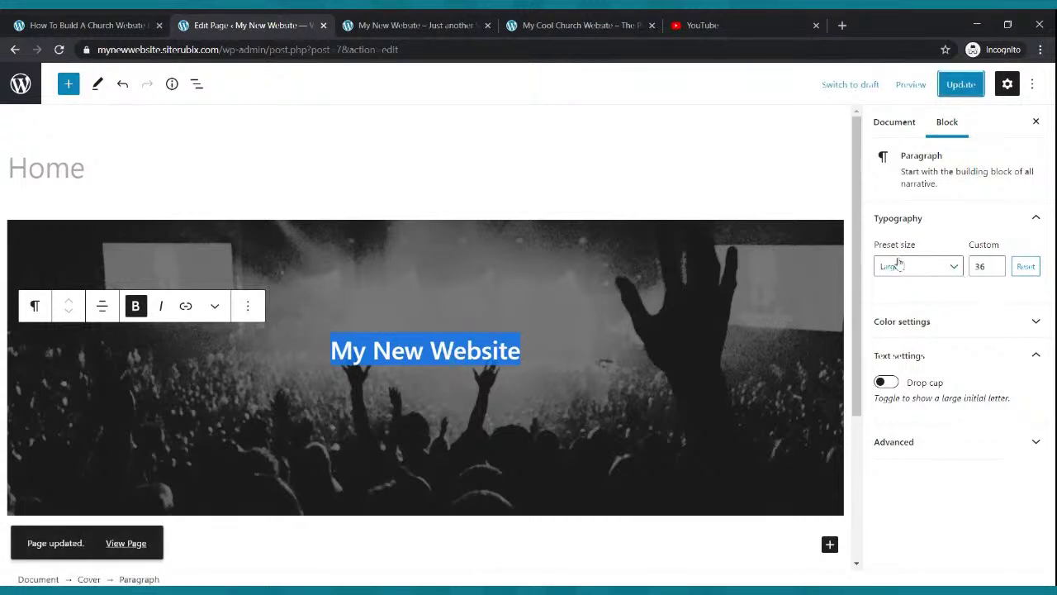
left_click(950, 271)
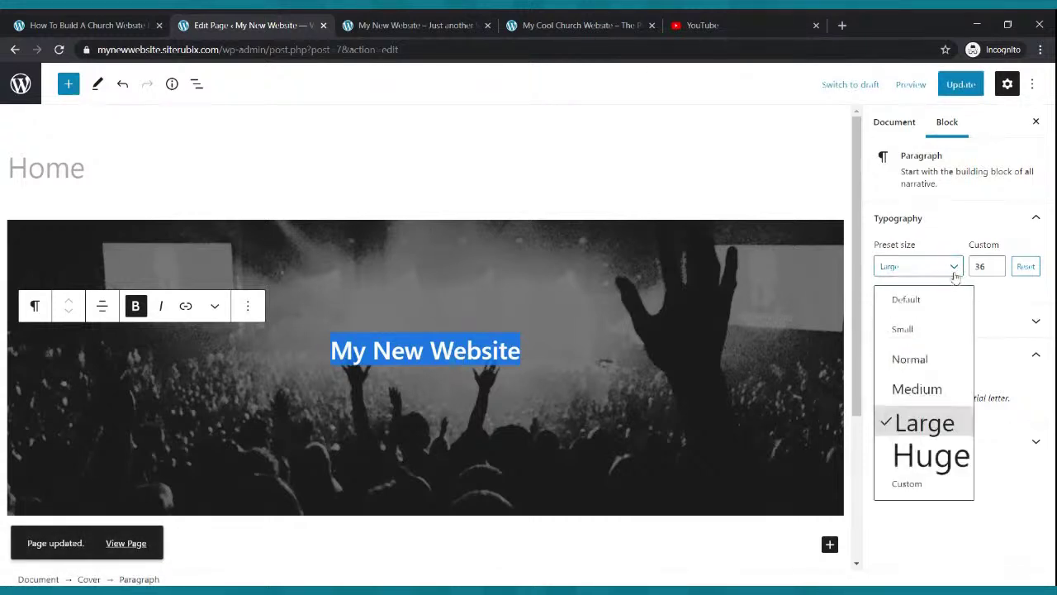
left_click(912, 453)
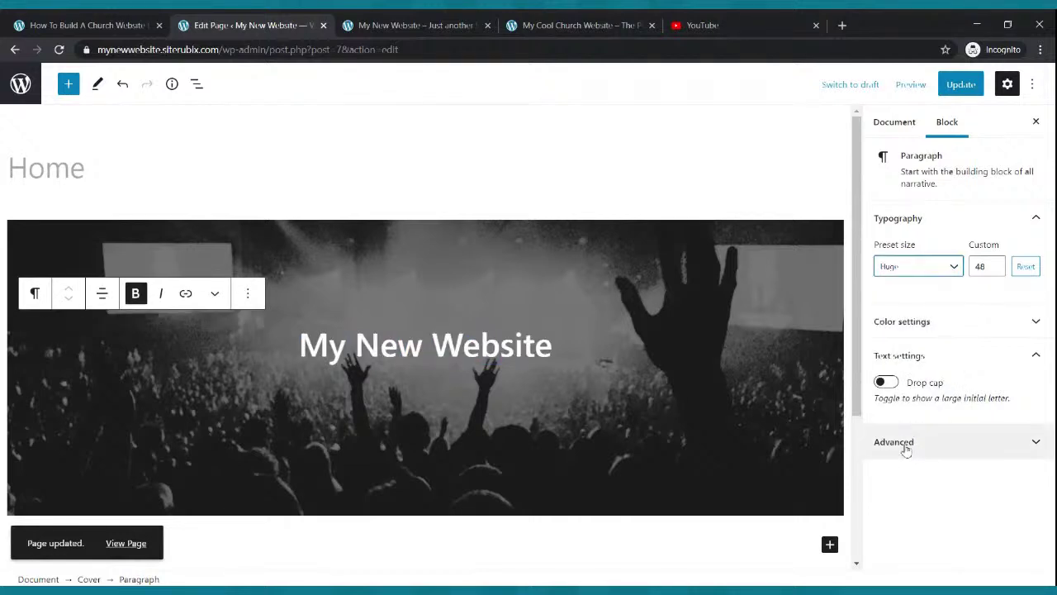
left_click(995, 263)
left_click(995, 262)
left_click(995, 263)
left_click(996, 262)
left_click(995, 263)
left_click(995, 262)
left_click(995, 270)
left_click(995, 270)
left_click(995, 270)
left_click(995, 270)
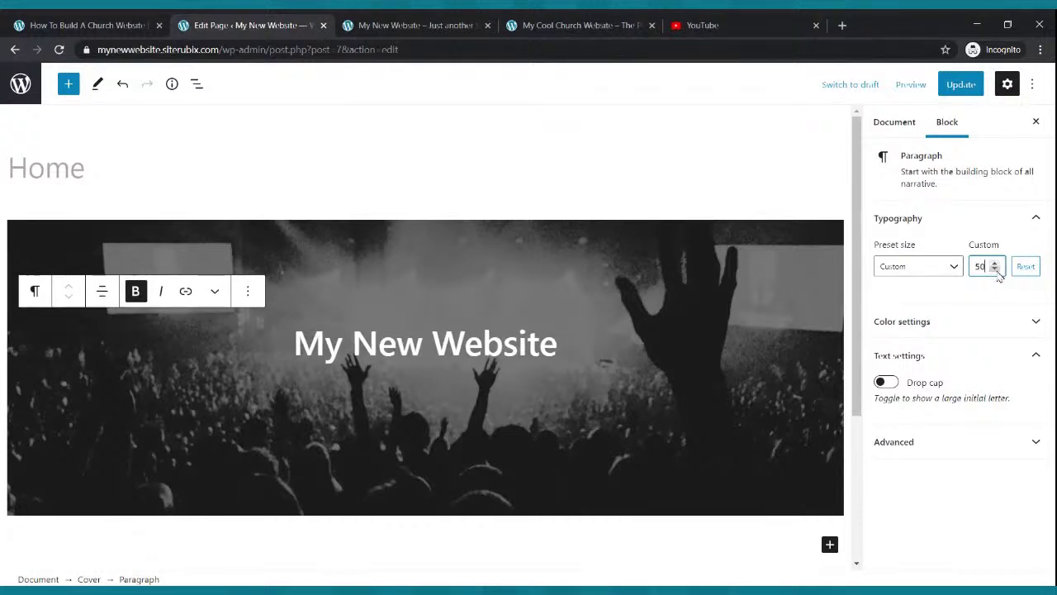
left_click(983, 84)
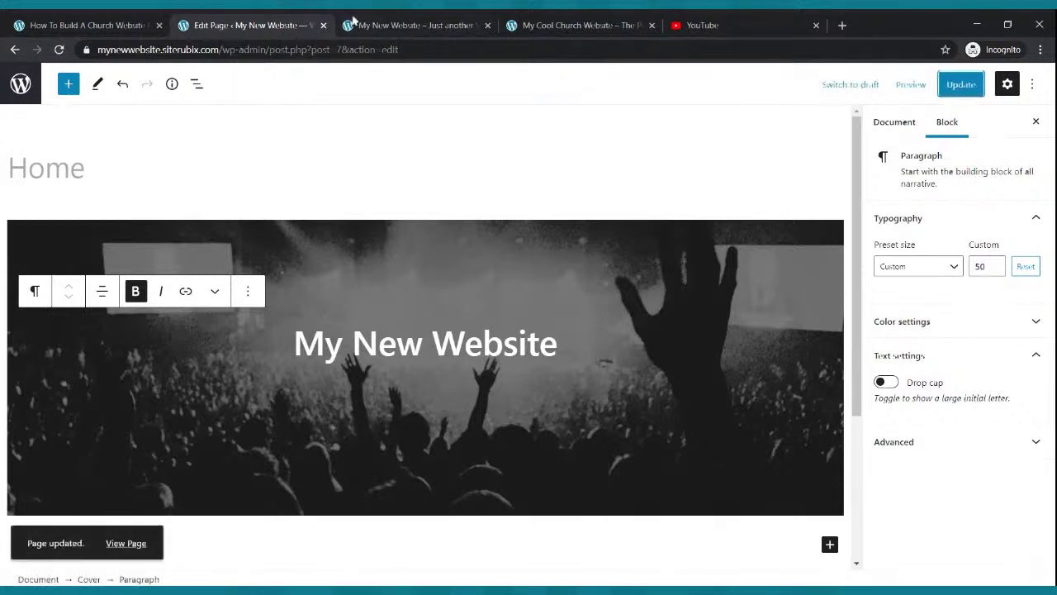
Reload the live homepage to check the title, look at the sample church site's cover text, and return to the page editor
left_click(354, 20)
left_click(59, 50)
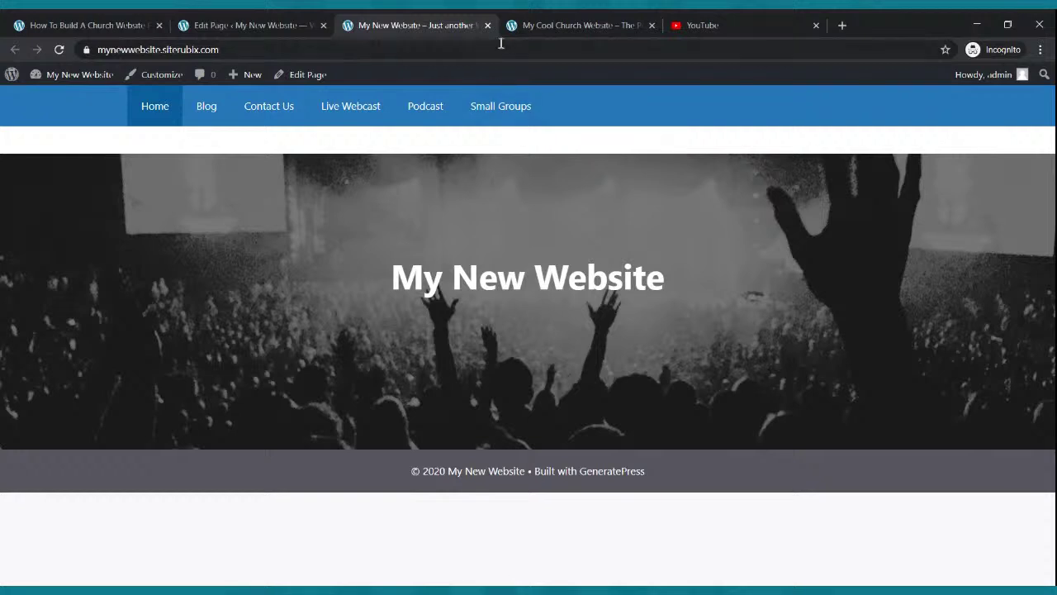
left_click(525, 23)
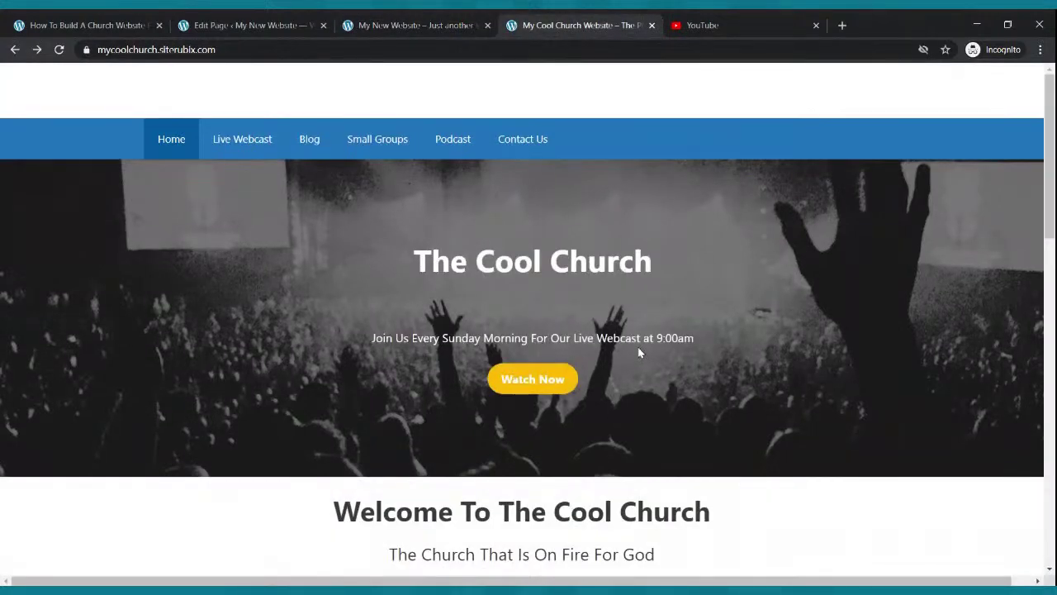
left_click(275, 21)
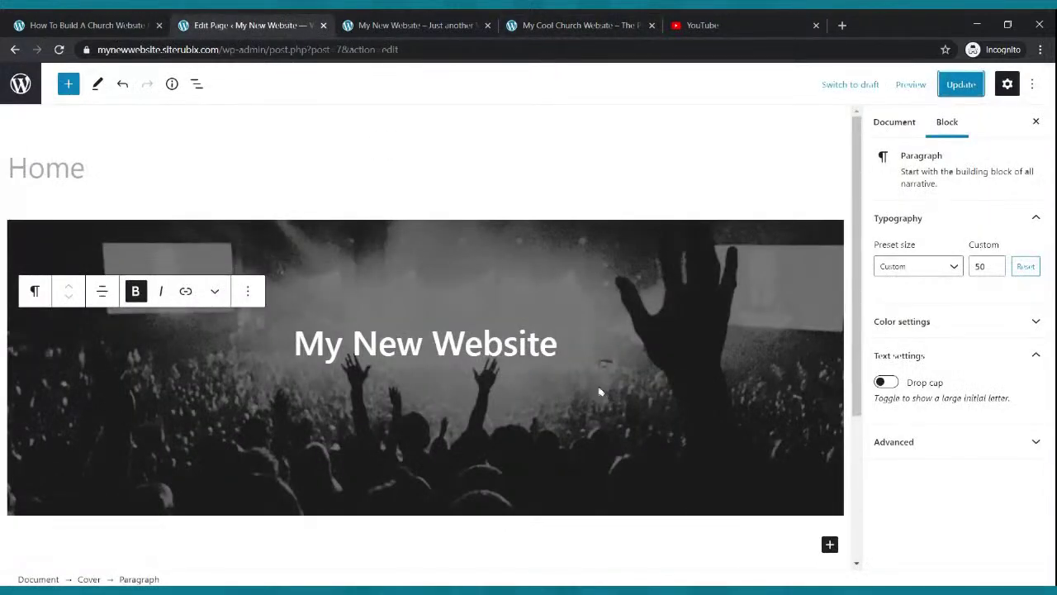
Add a paragraph below the cover title reading "Join us every Sunday Morning at 9:00am for Our Live Webcast"
left_click(573, 351)
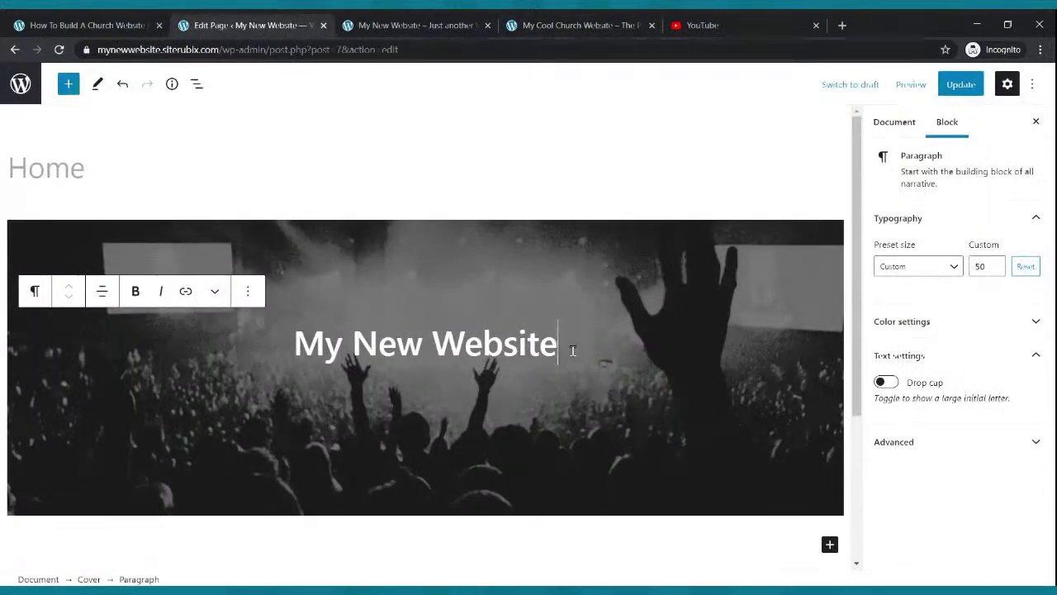
key("Return")
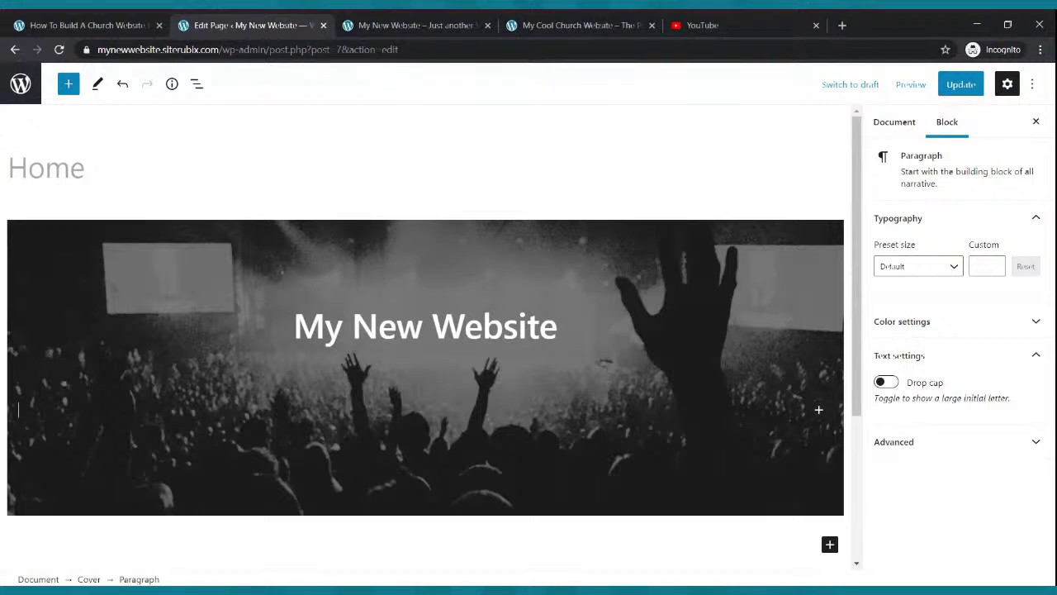
type("Join us every Sunday Morning for ou")
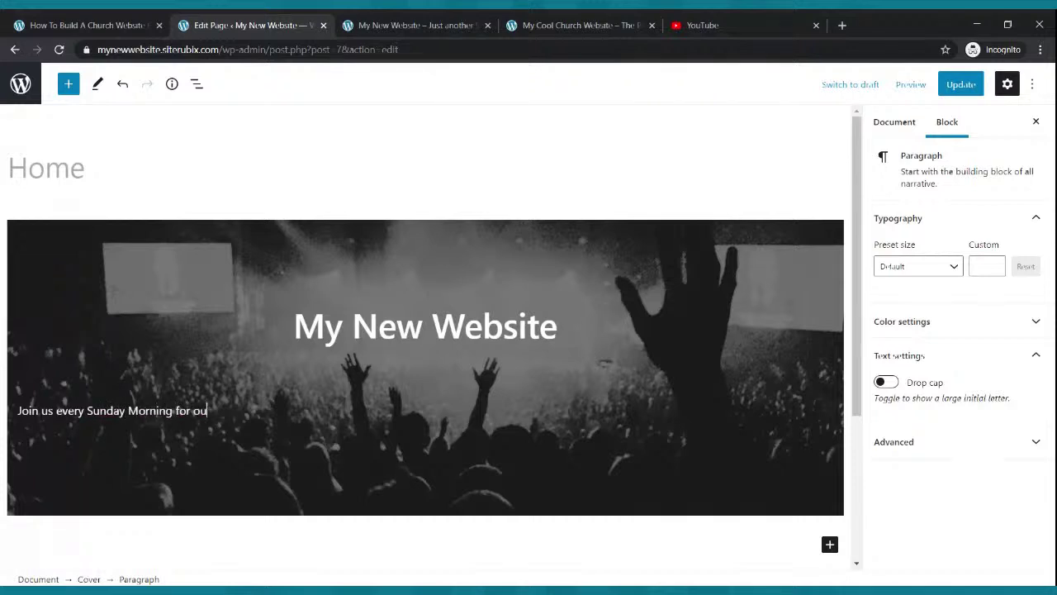
type("r Live WEb")
key("BackSpace")
key("BackSpace")
key("BackSpace")
key("BackSpace")
key("BackSpace")
key("BackSpace")
key("BackSpace")
key("BackSpace")
key("BackSpace")
key("BackSpace")
key("BackSpace")
key("BackSpace")
key("BackSpace")
key("BackSpace")
key("BackSpace")
key("BackSpace")
type("at 9:00am for Our Live Websit")
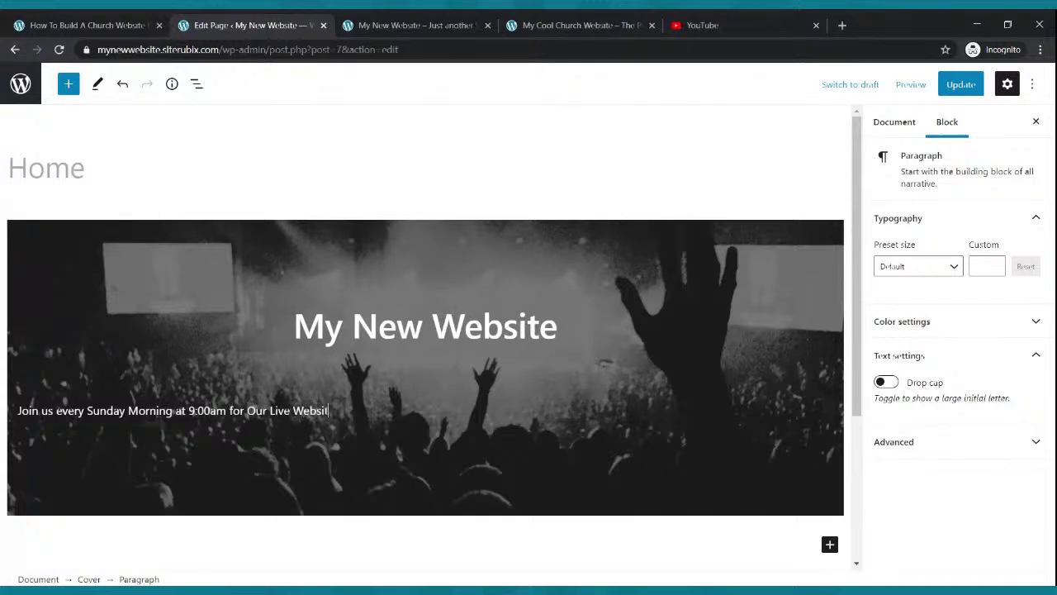
type("ca")
Center-align the Sunday webcast paragraph in the Cover block
left_click(227, 411)
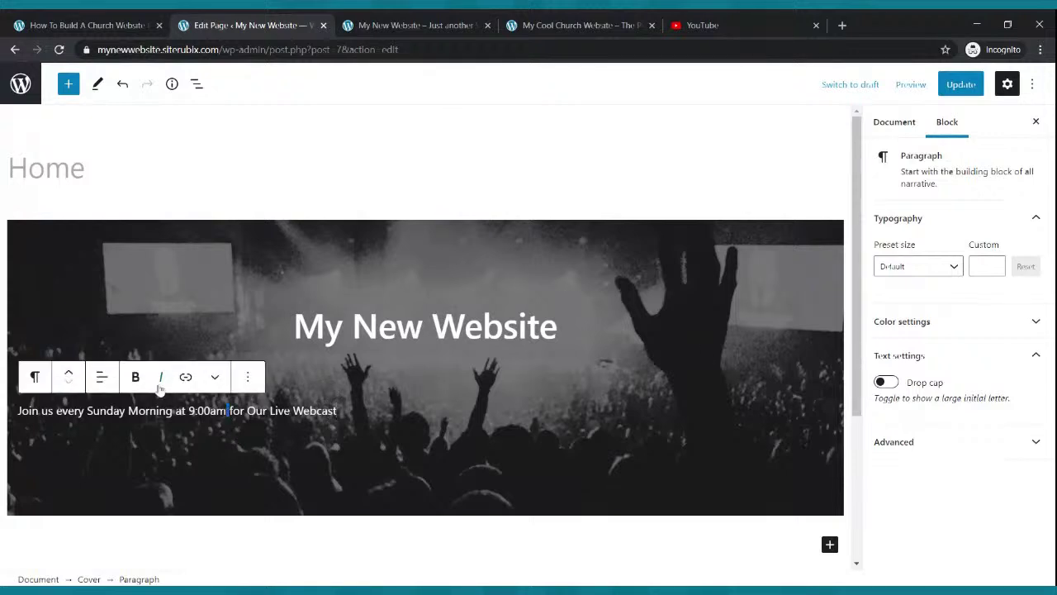
left_click(100, 380)
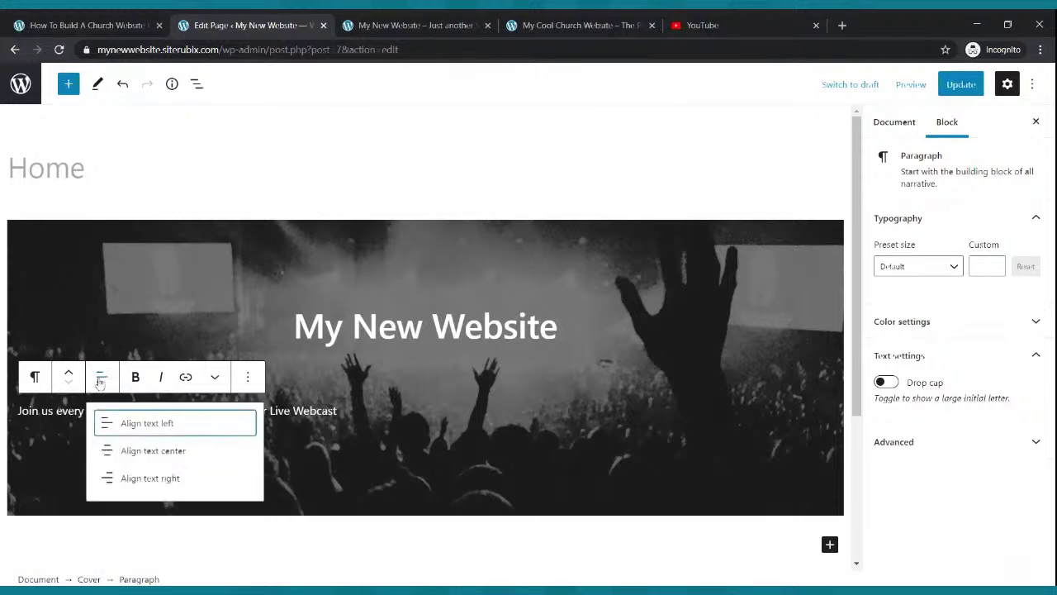
left_click(122, 454)
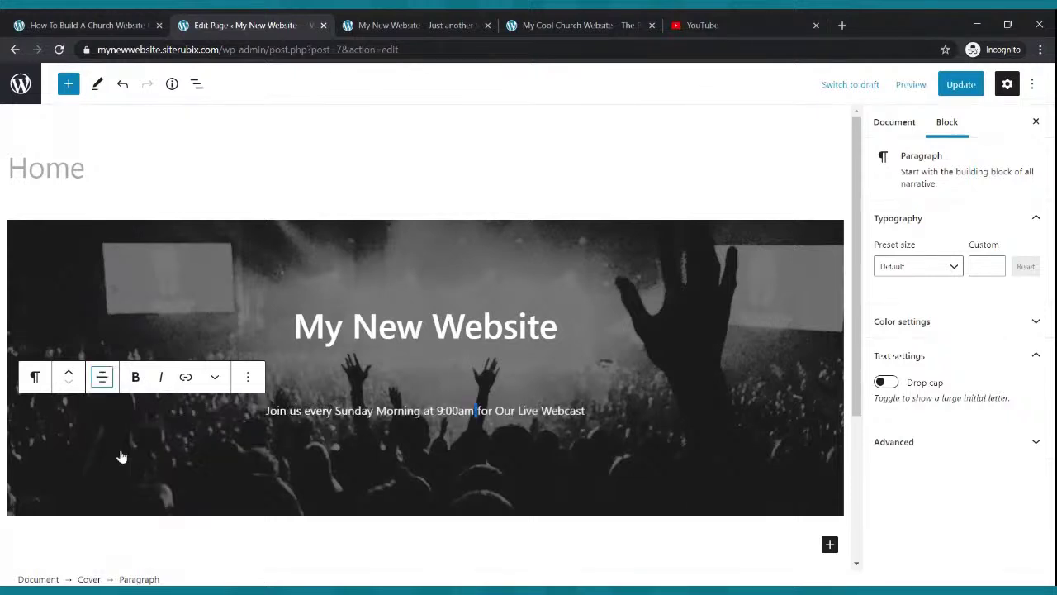
Set the webcast paragraph's custom text size to 24 and update the Home page
left_click(587, 431)
left_click_drag(587, 410, 263, 410)
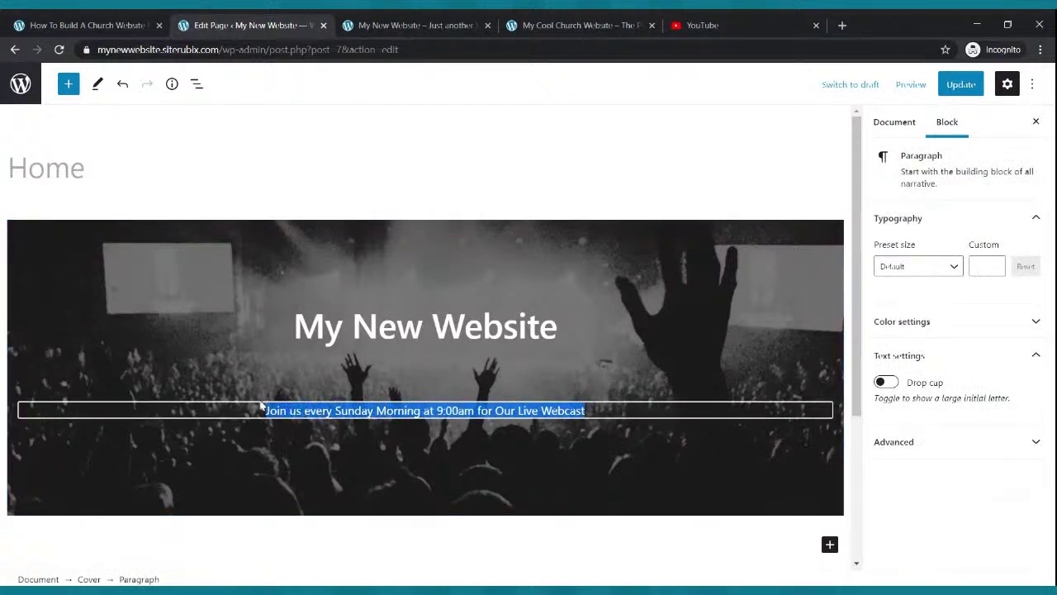
left_click(949, 274)
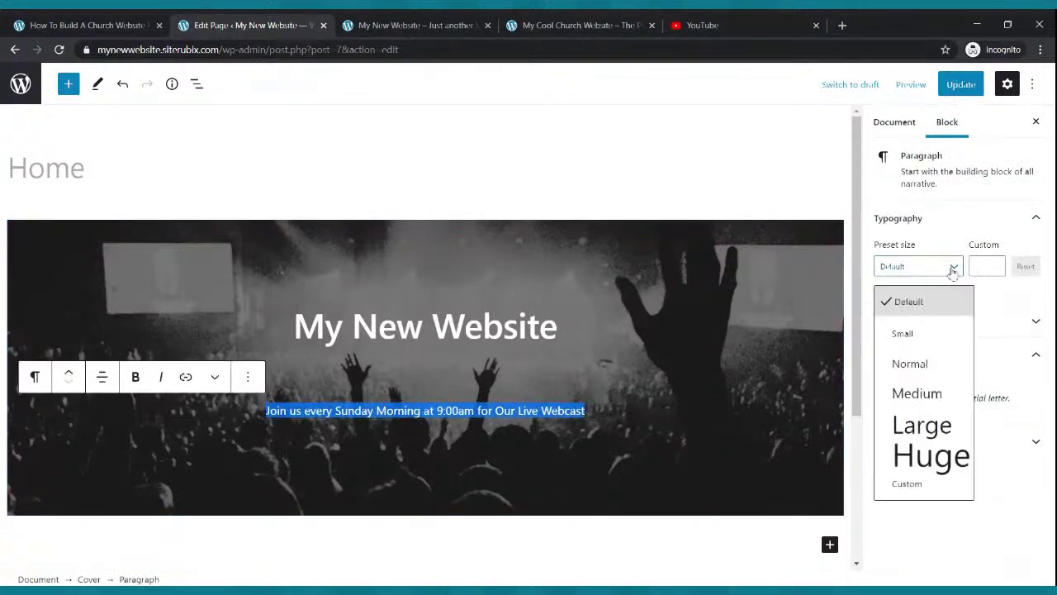
left_click(921, 393)
left_click(994, 266)
left_click(994, 266)
left_click(994, 266)
left_click(995, 266)
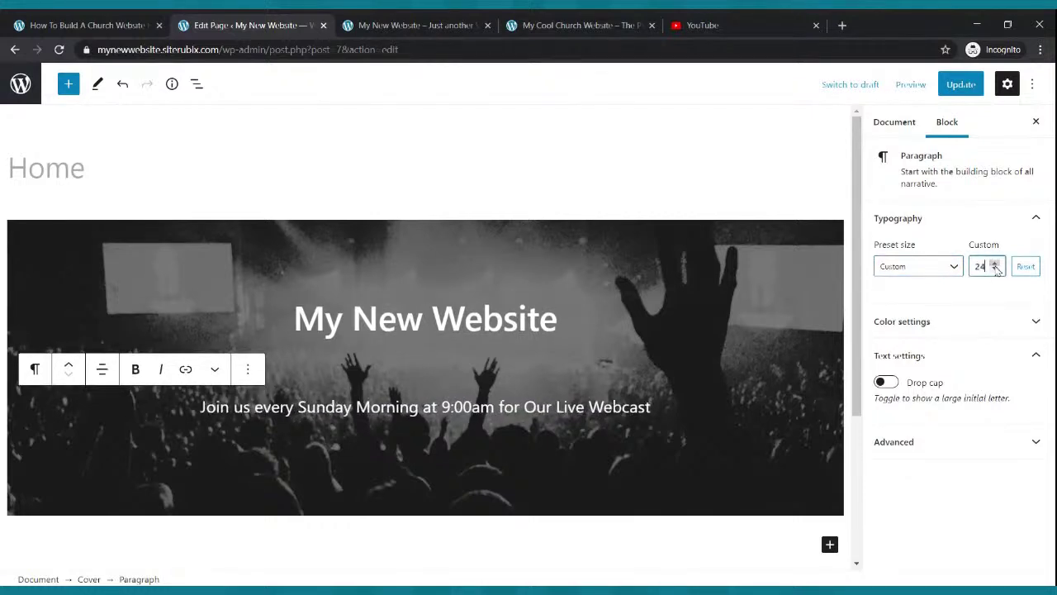
left_click(717, 295)
left_click(961, 85)
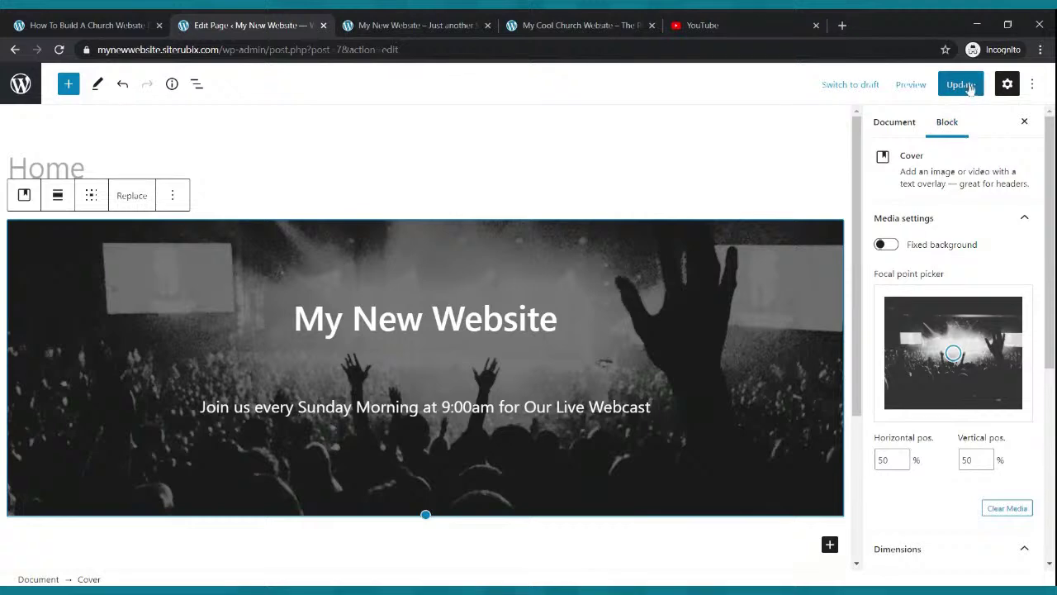
Reload the live homepage, compare its webcast line with the sample site's cover and button, and return to the page editor
left_click(477, 23)
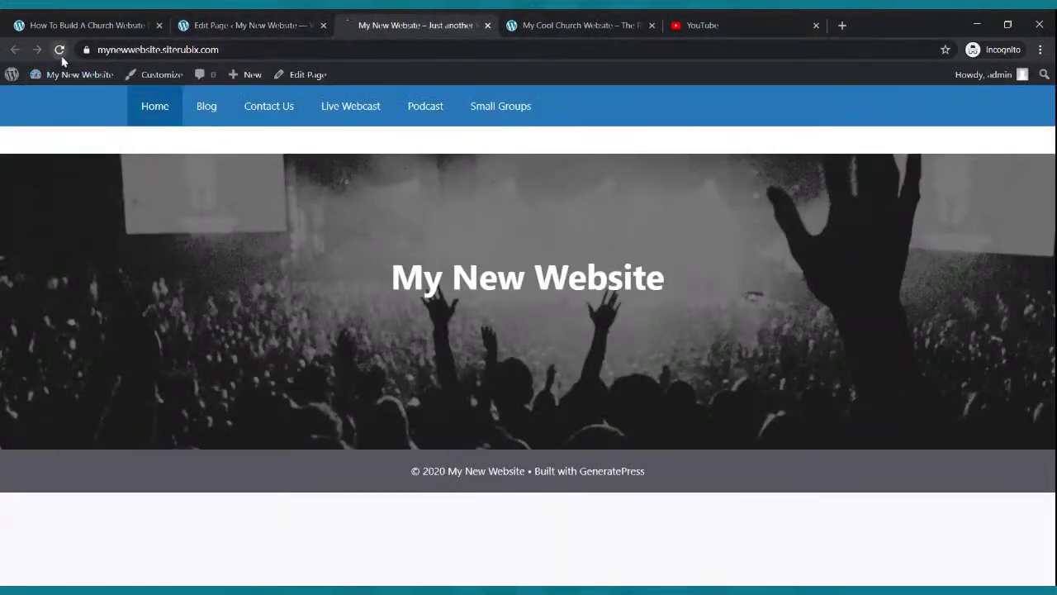
left_click(58, 49)
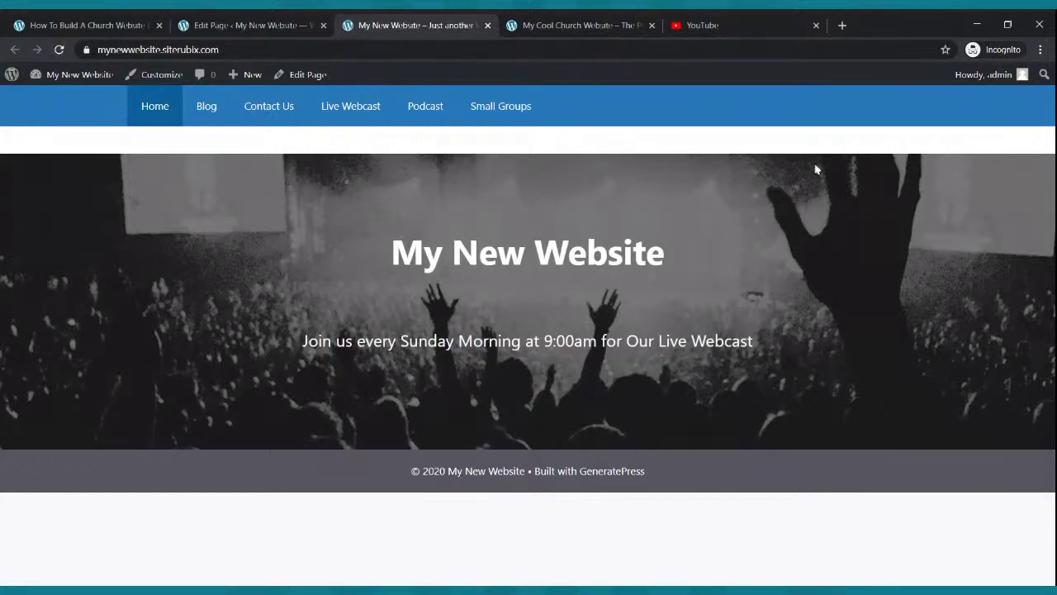
left_click(591, 24)
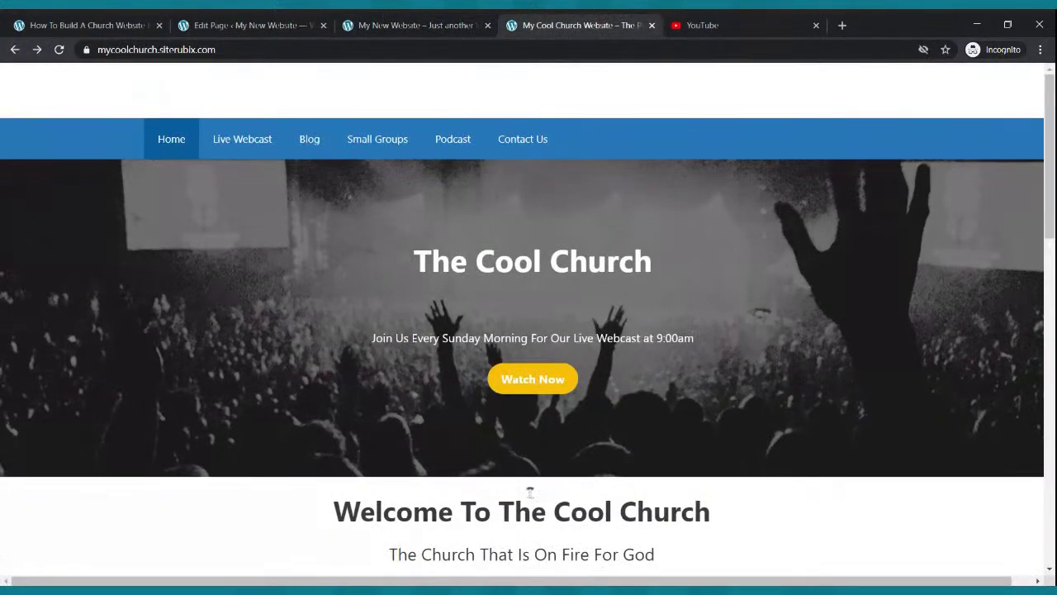
left_click(252, 26)
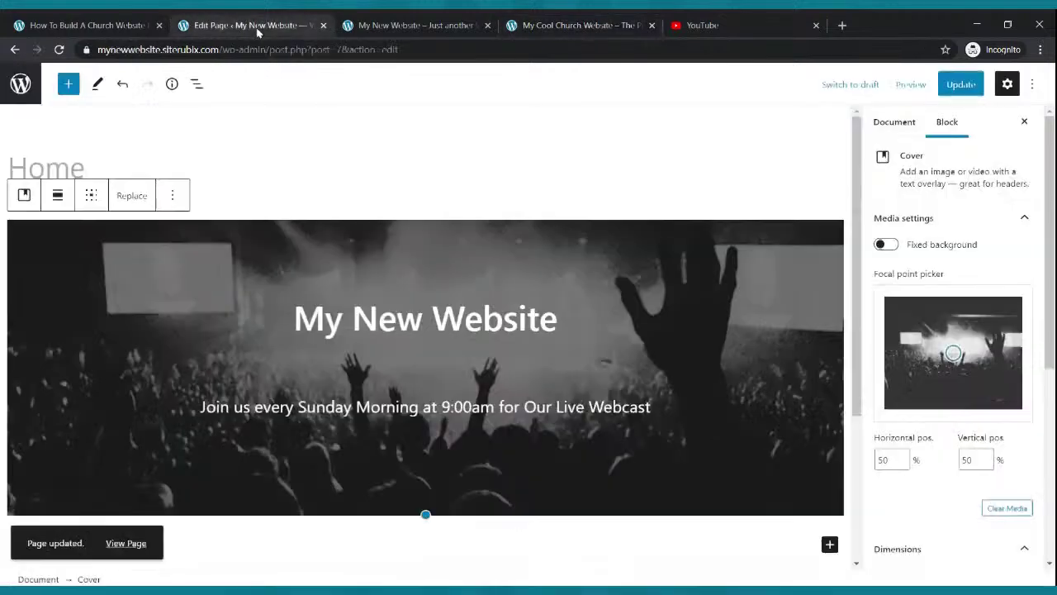
Insert a Buttons block below the webcast paragraph in the cover and label its button "Watch Live Now"
left_click(666, 402)
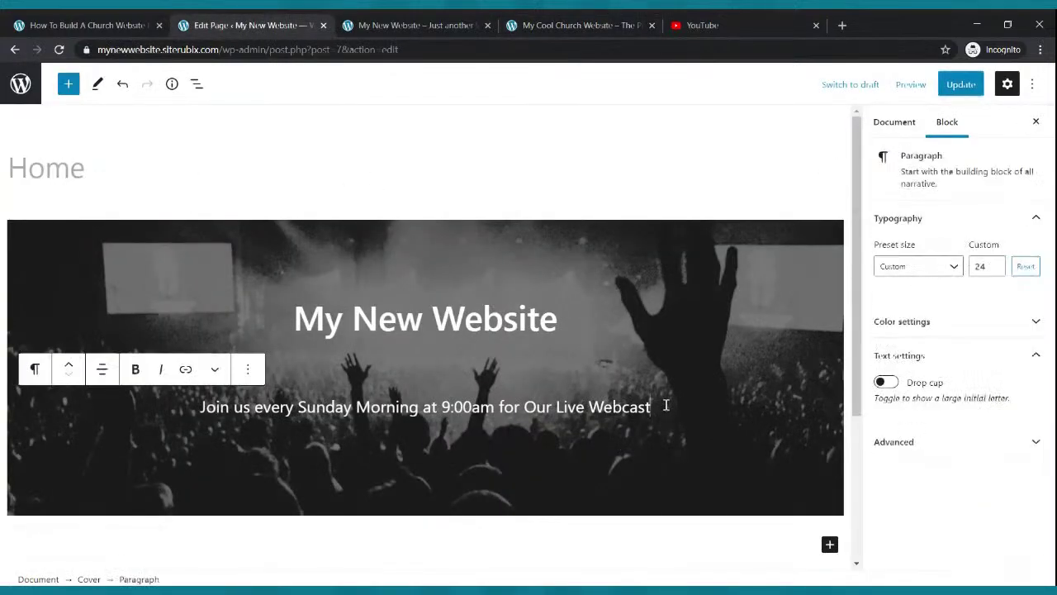
key("Return")
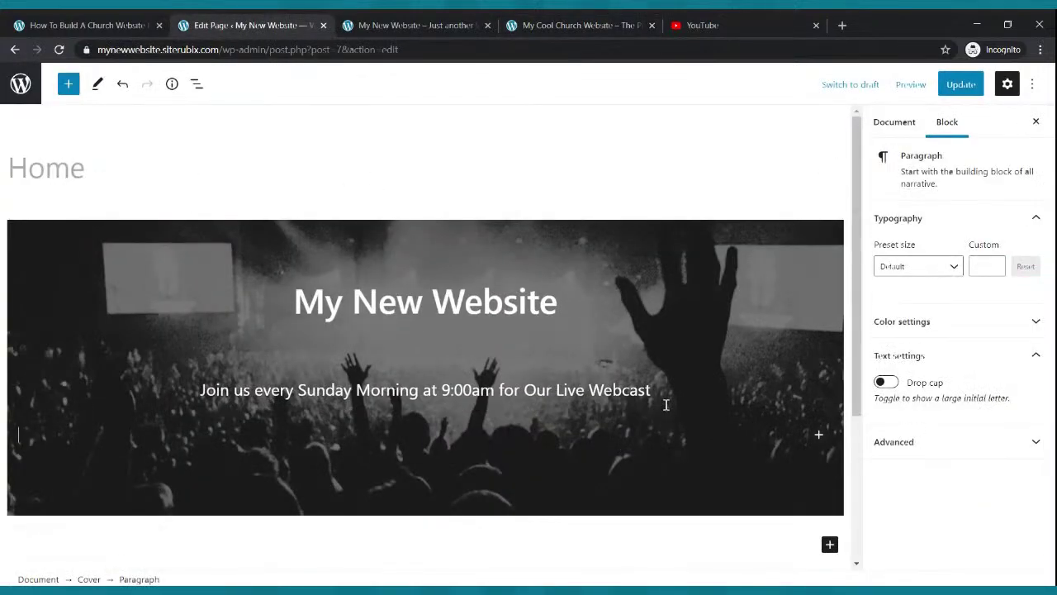
left_click(69, 85)
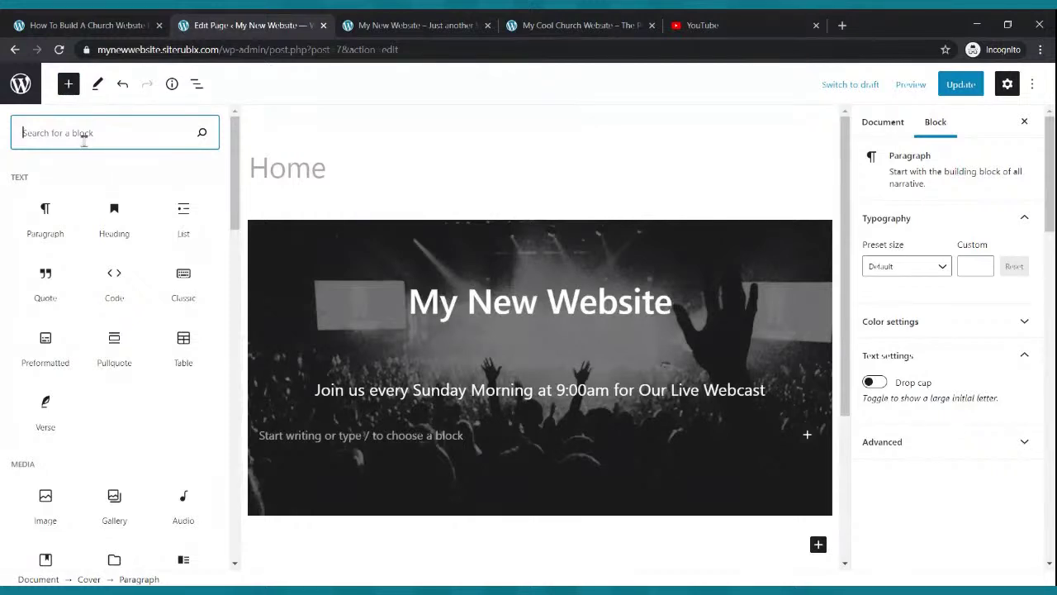
type("bu")
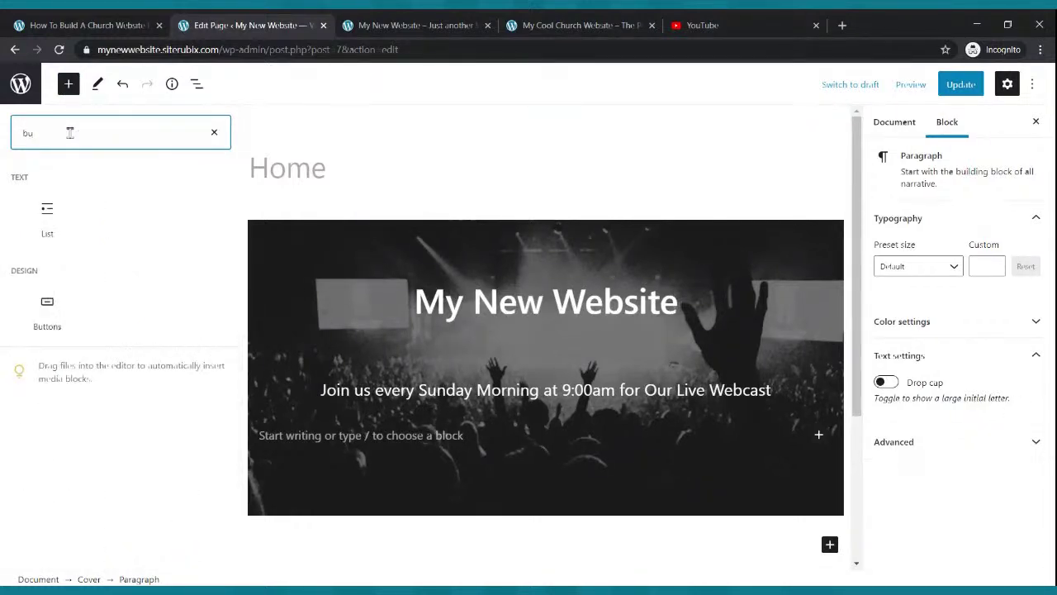
type("tton")
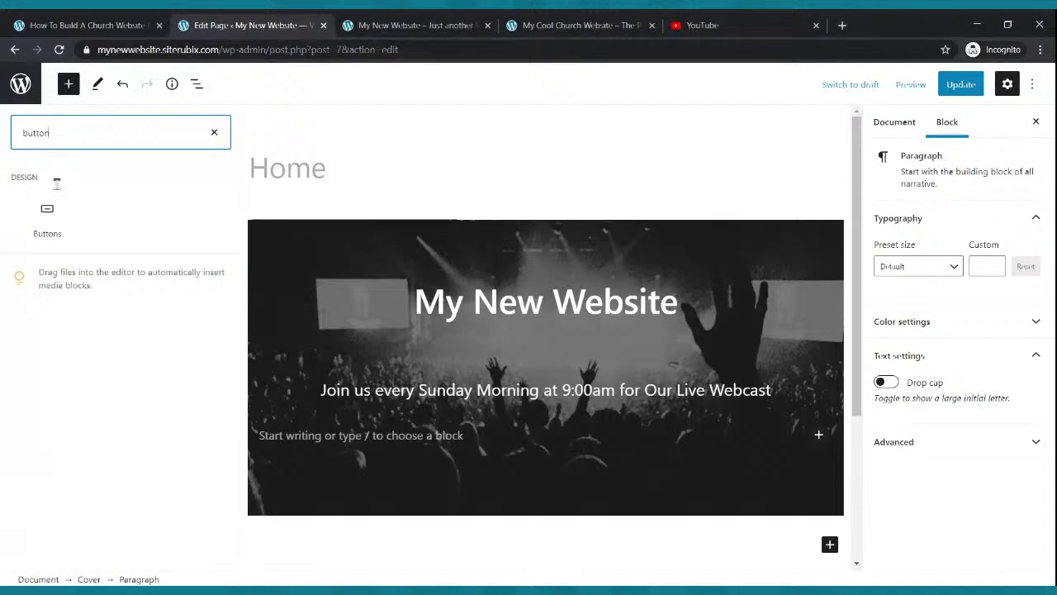
left_click(53, 216)
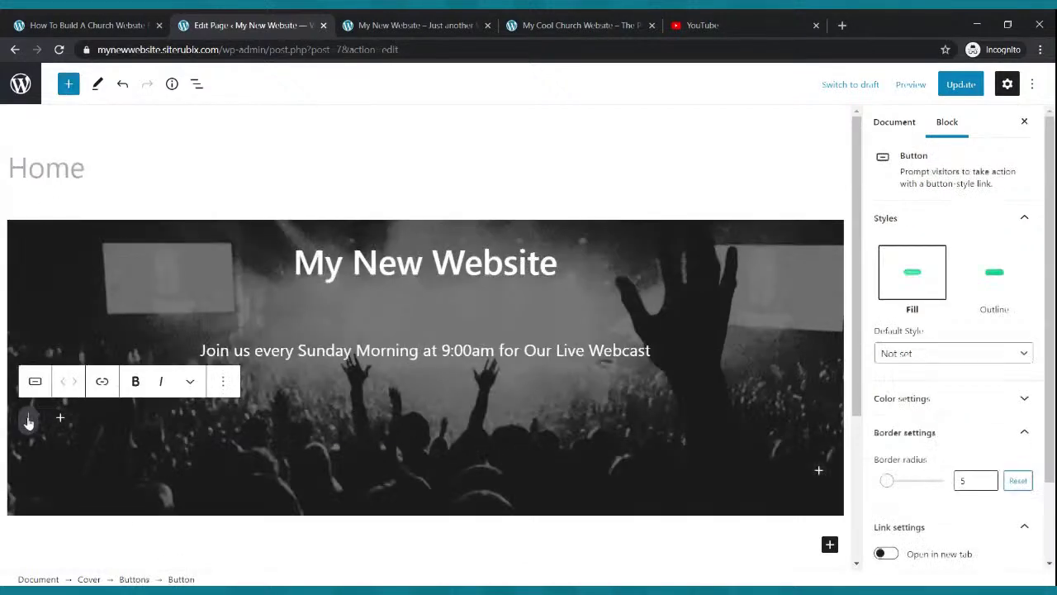
type("W")
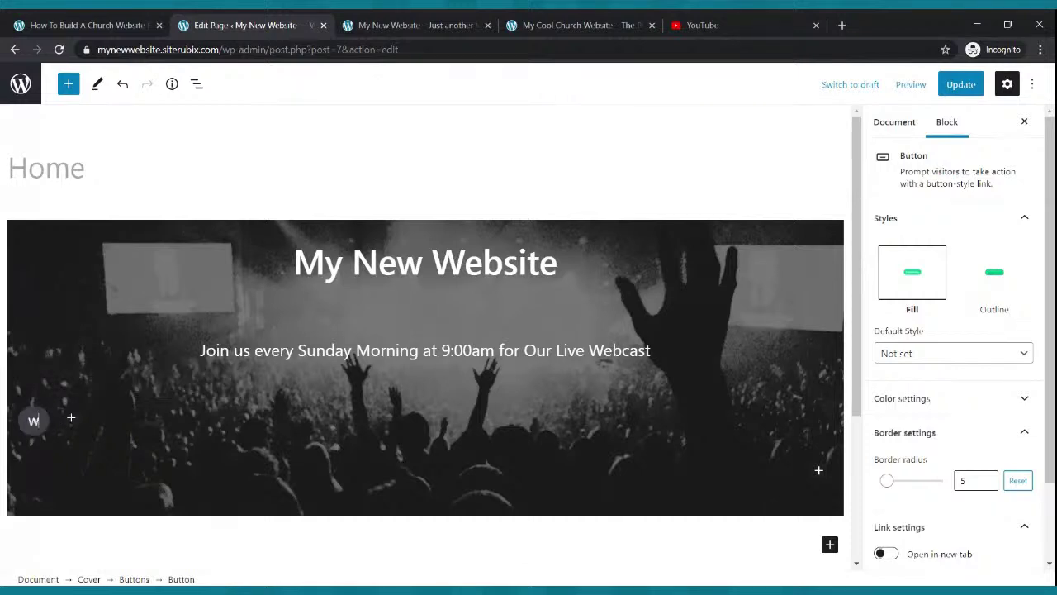
type("atch Lie")
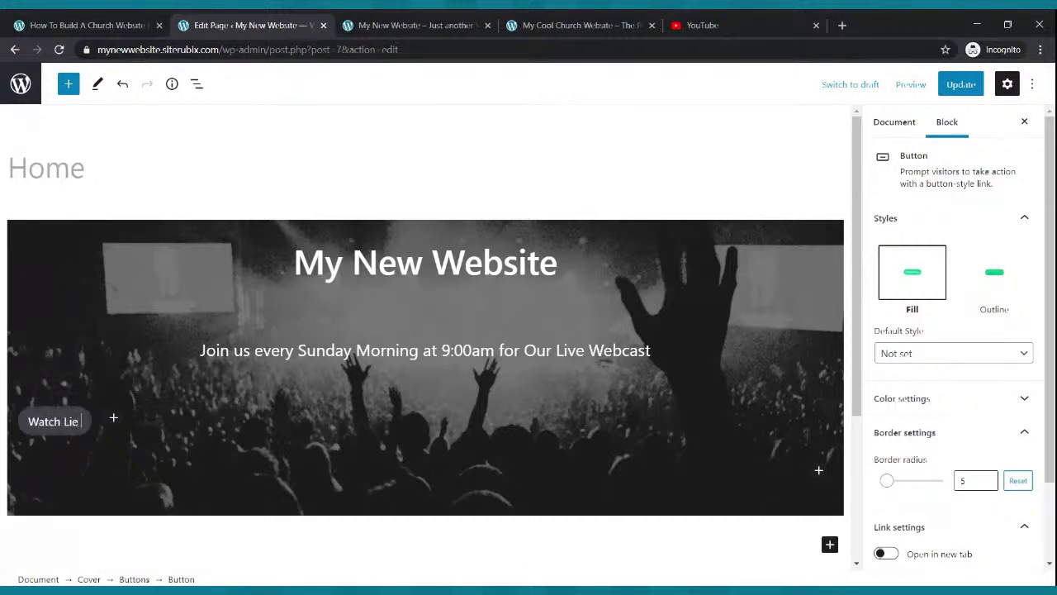
key("BackSpace")
type("ve Now")
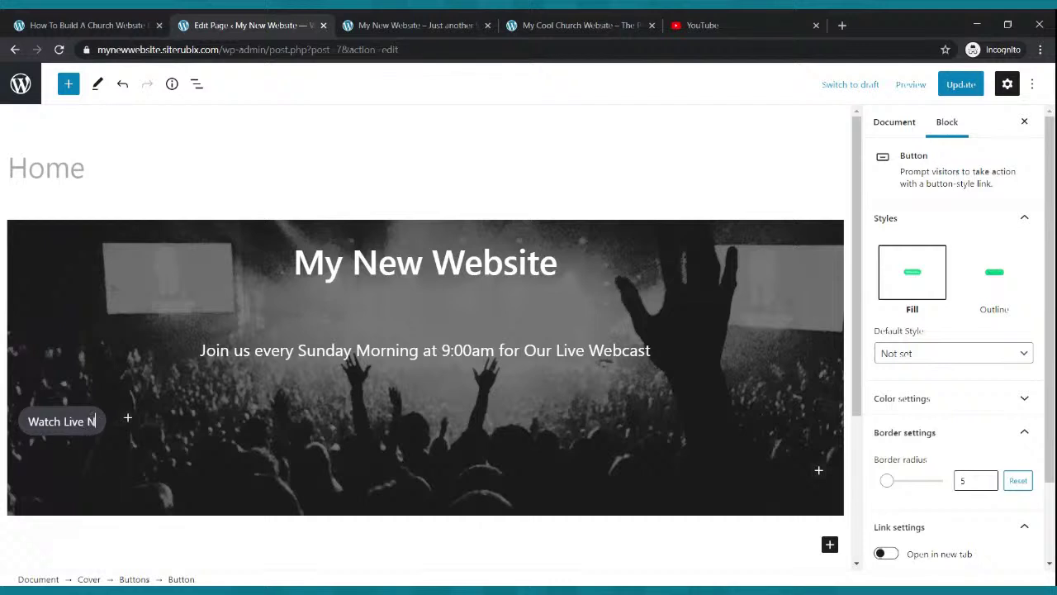
Center-align the Buttons block holding "Watch Live Now" in the cover and update the Home page
left_click(129, 440)
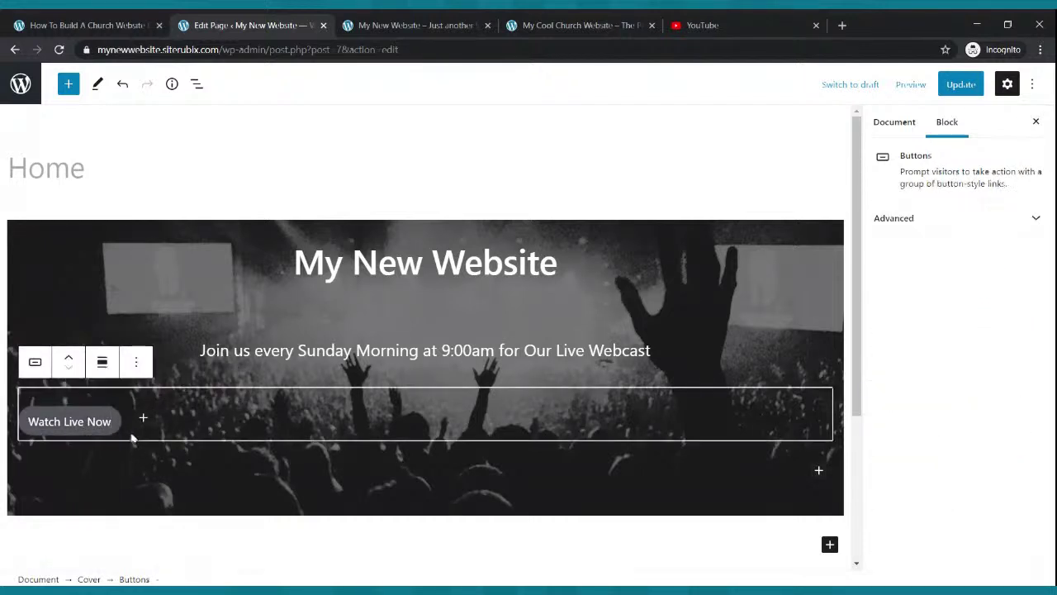
left_click(101, 366)
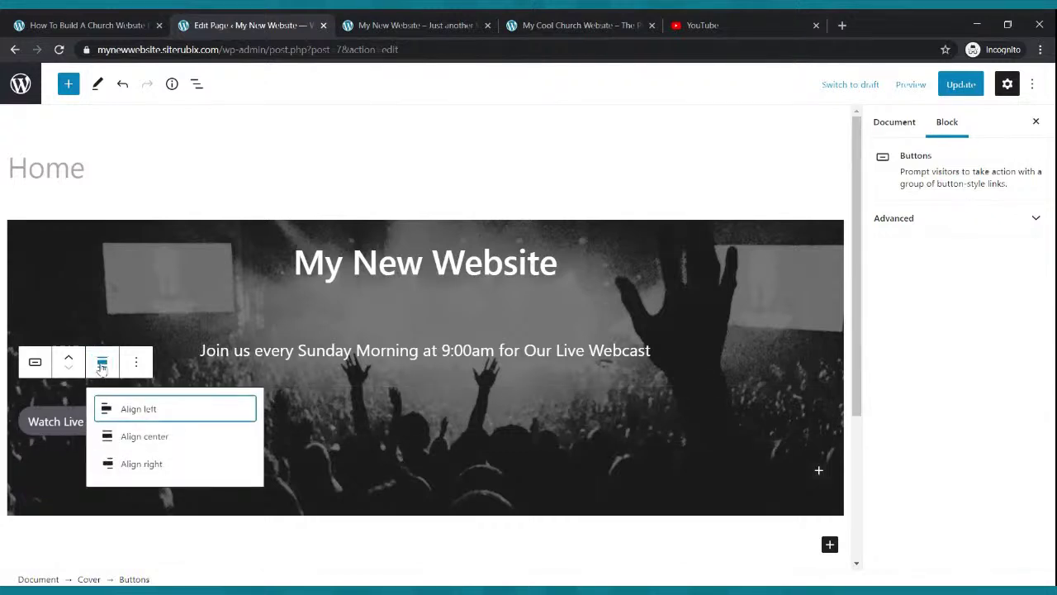
left_click(130, 438)
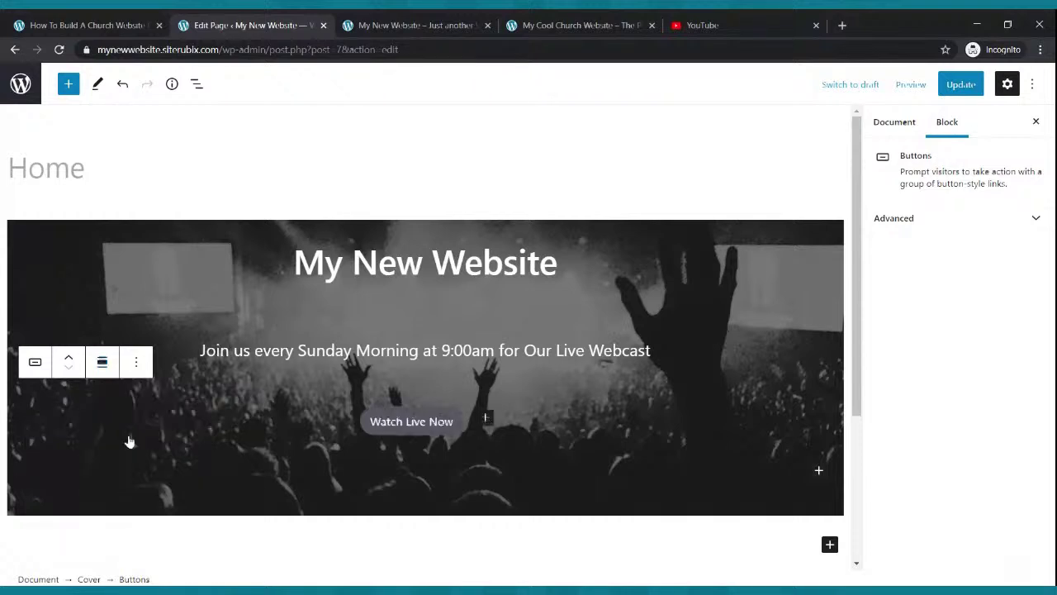
left_click(960, 84)
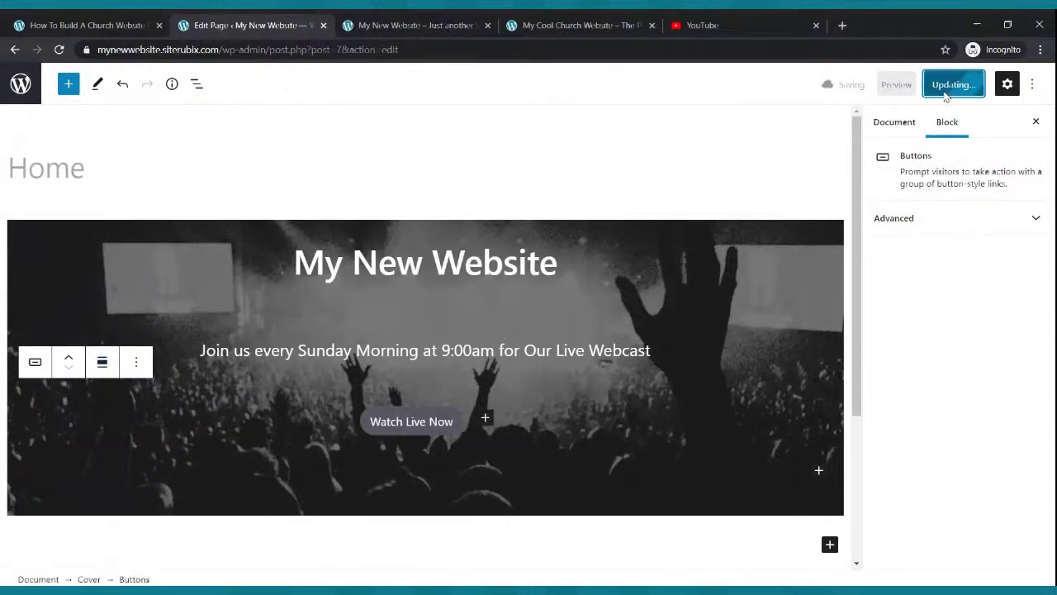
Give the "Watch Live Now" button white text and a solid yellow background, and update the page
left_click(378, 438)
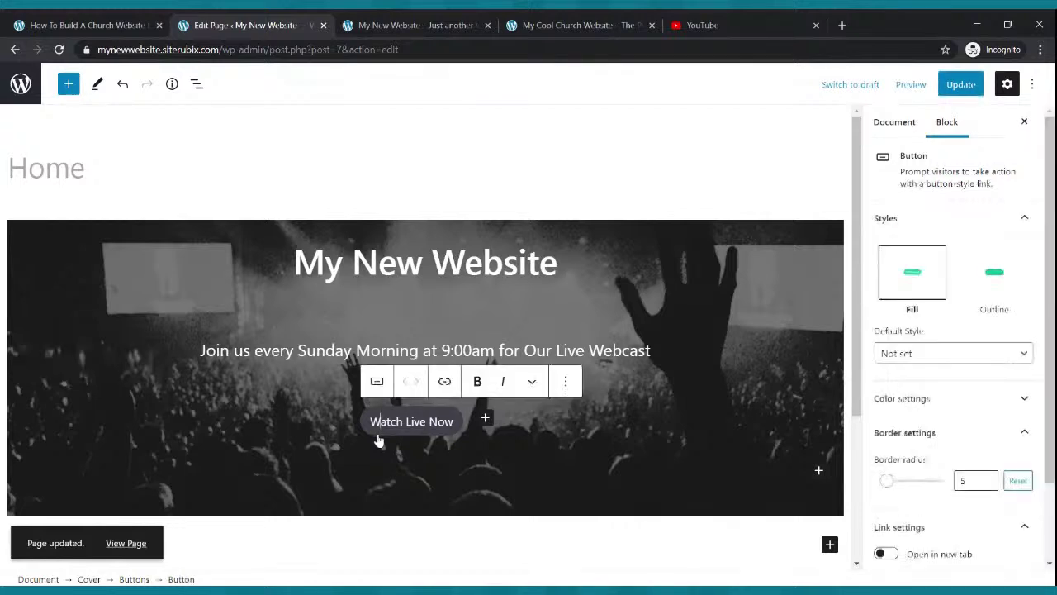
left_click(908, 398)
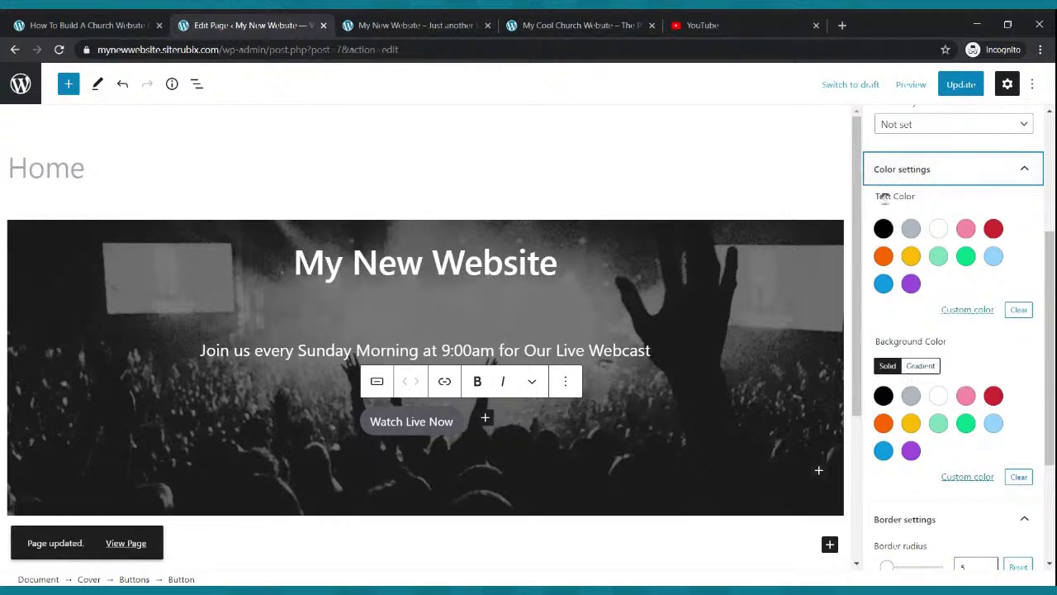
left_click(939, 236)
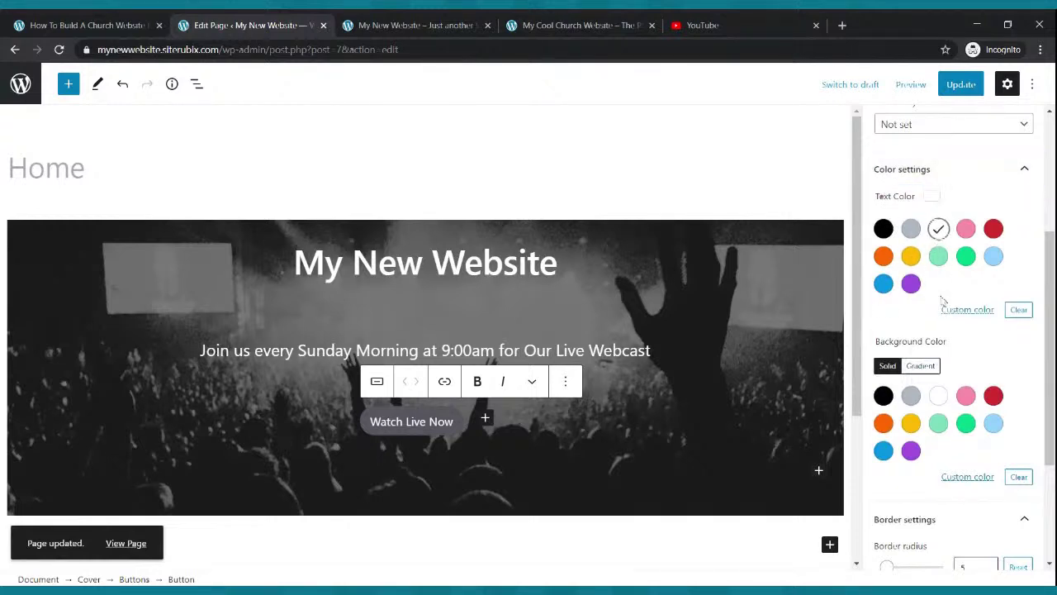
left_click(910, 424)
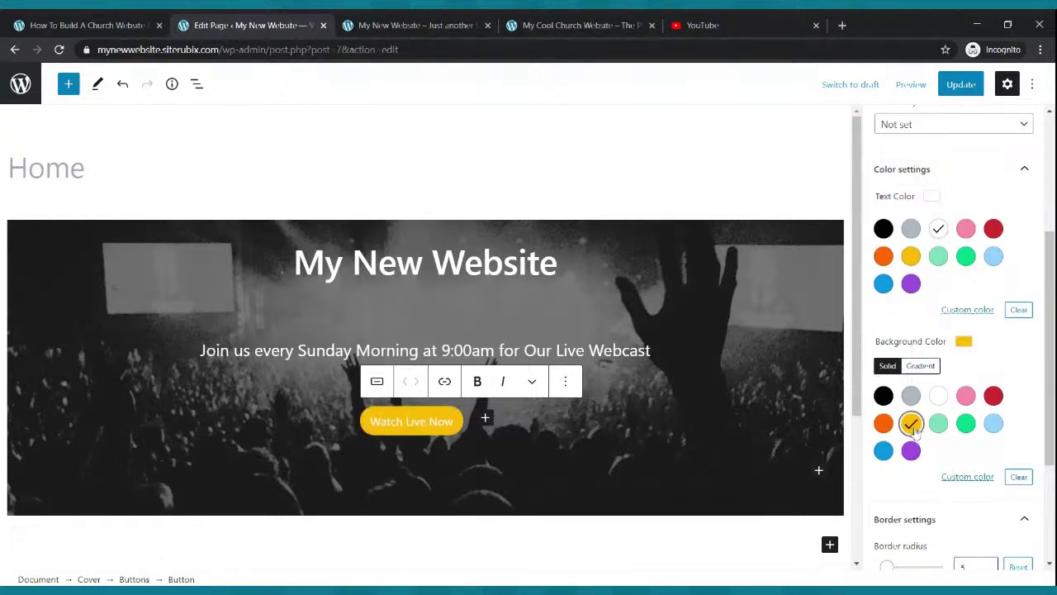
left_click(961, 86)
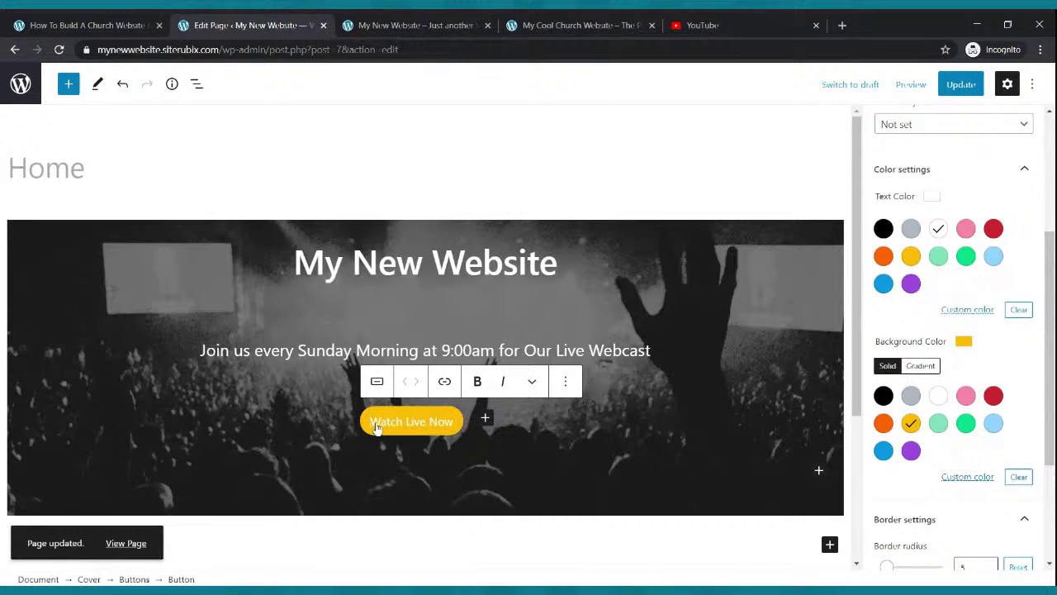
Make the "Watch Live Now" button label bold and update the page
left_click_drag(372, 422, 457, 429)
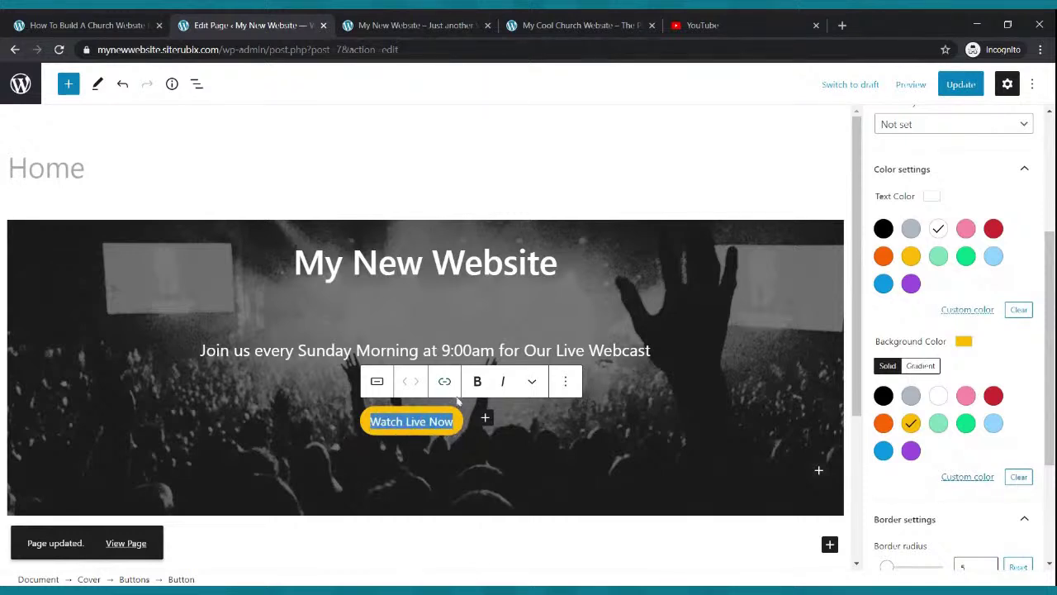
left_click(476, 383)
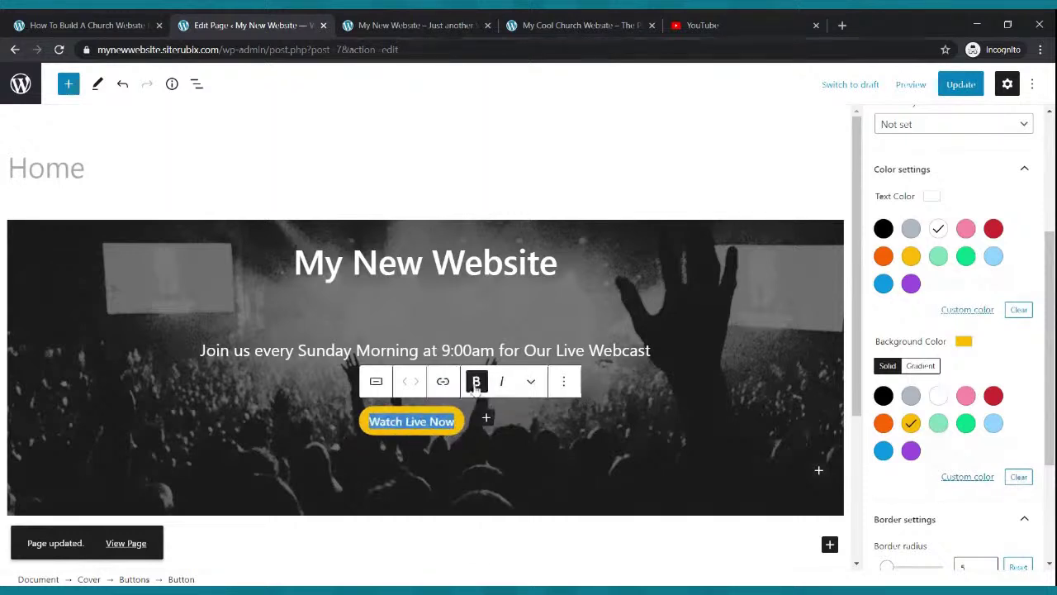
left_click(960, 85)
scroll(1008, 241, "up", 3)
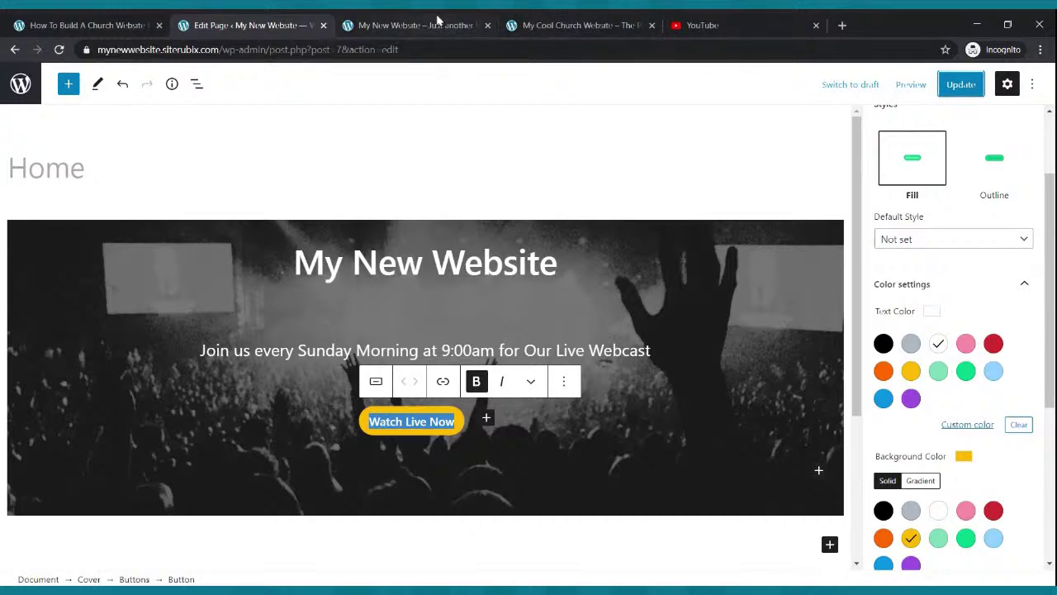
Reload the live homepage to check the new button, review the sample church site's homepage sections, and return to the page editor
left_click(396, 34)
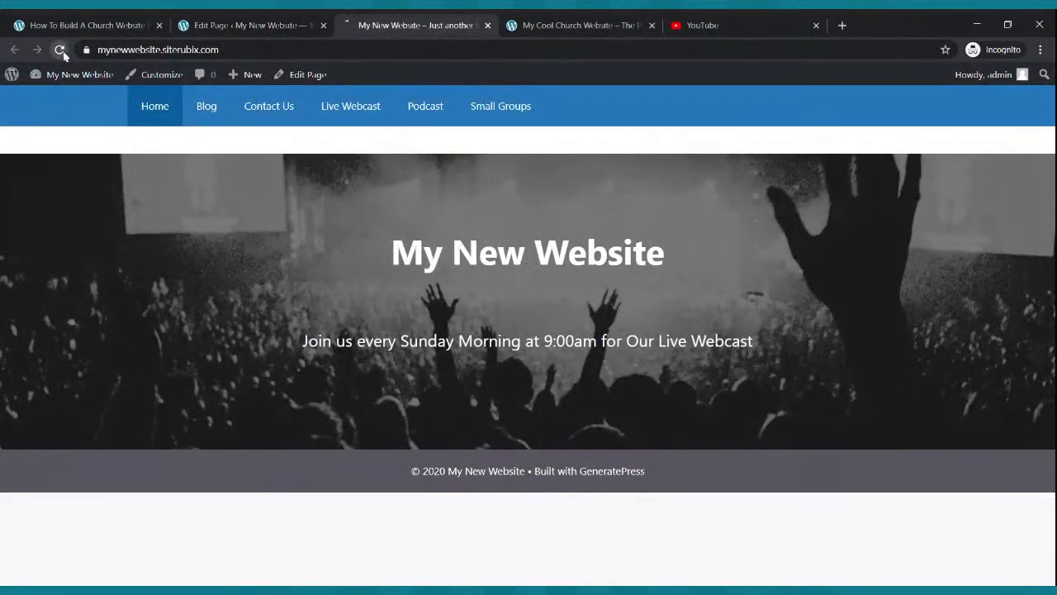
left_click(58, 50)
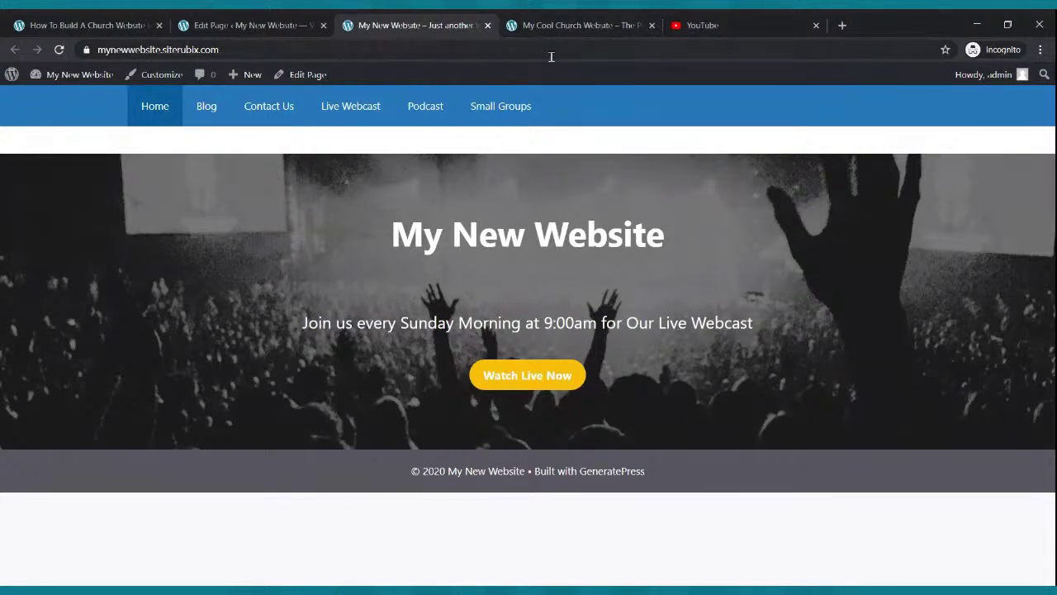
left_click(556, 20)
scroll(566, 198, "down", 4)
scroll(568, 198, "up", 4)
scroll(479, 215, "down", 2)
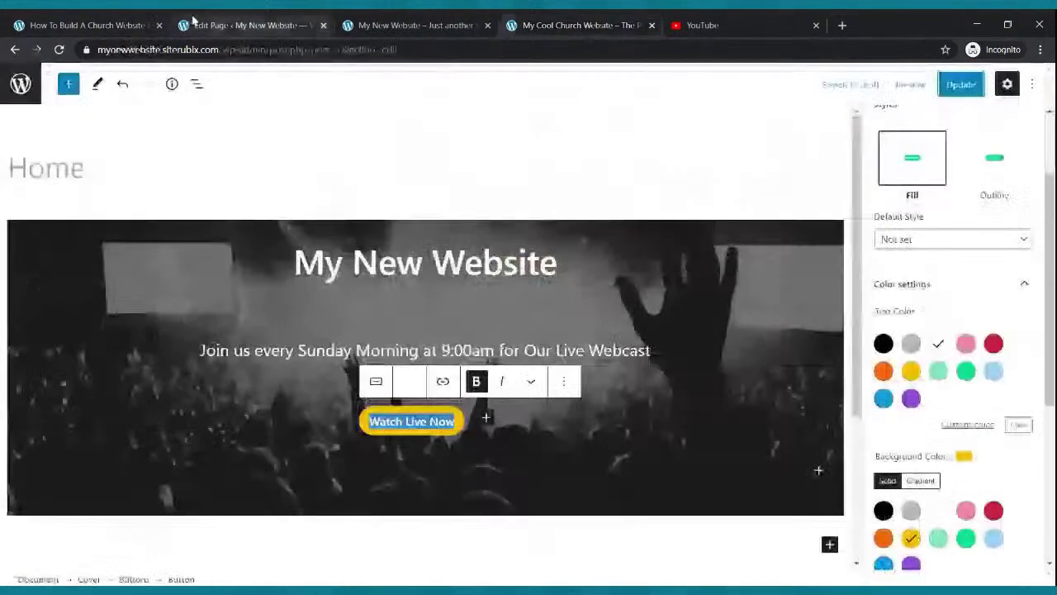
left_click(236, 25)
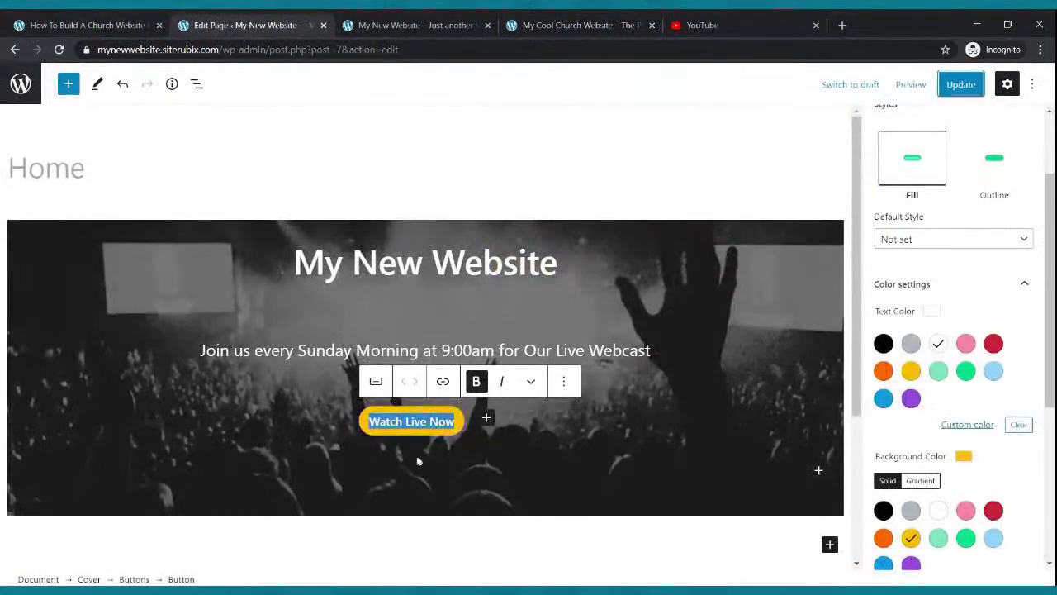
Insert a Paragraph block below the cover with the text "Welcome To Our Church Website"
left_click(456, 528)
scroll(671, 394, "down", 3)
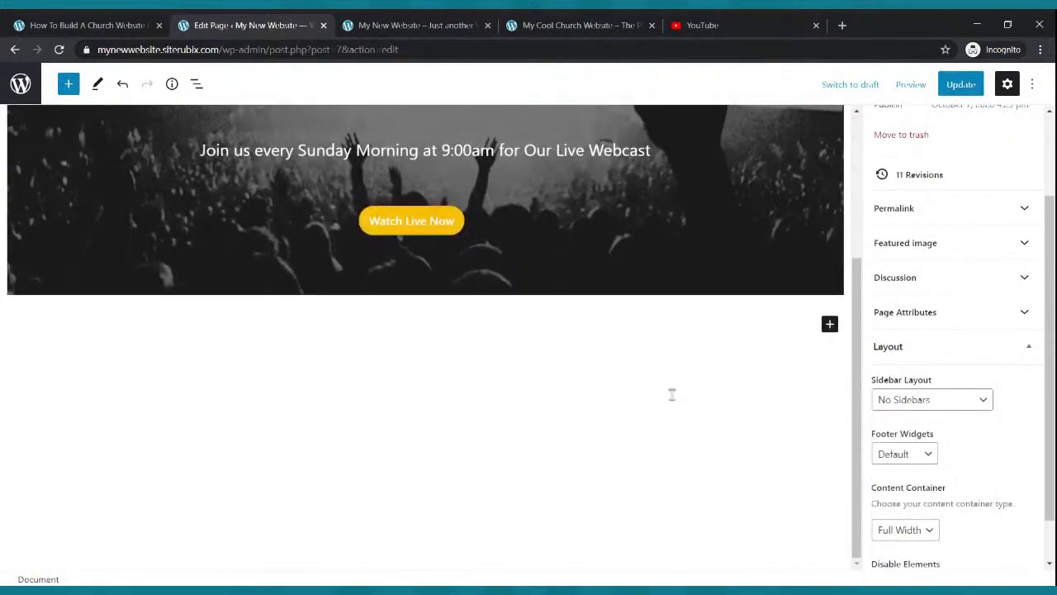
left_click(829, 325)
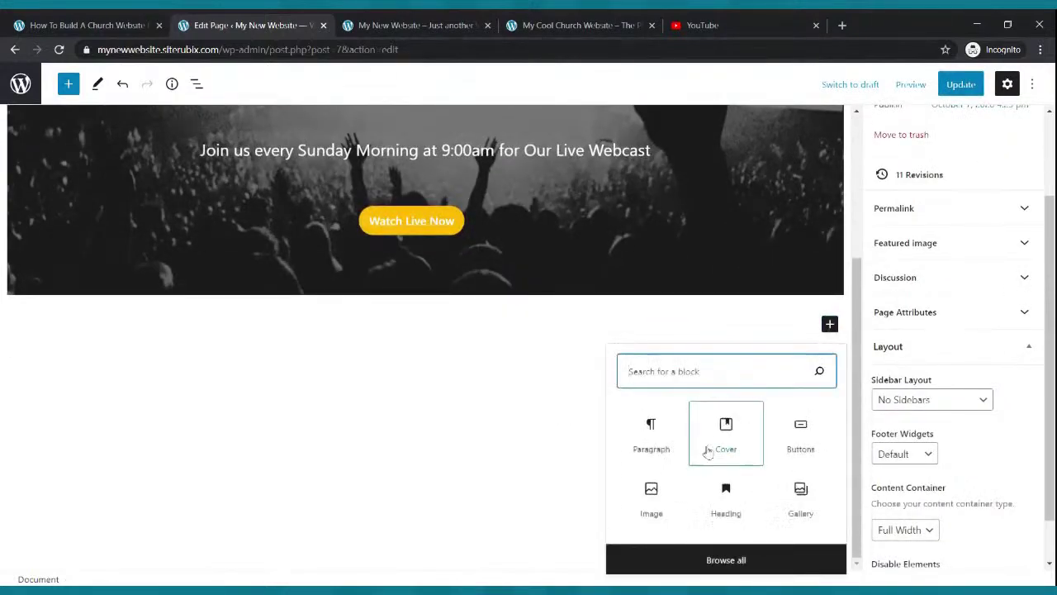
type("paragraph")
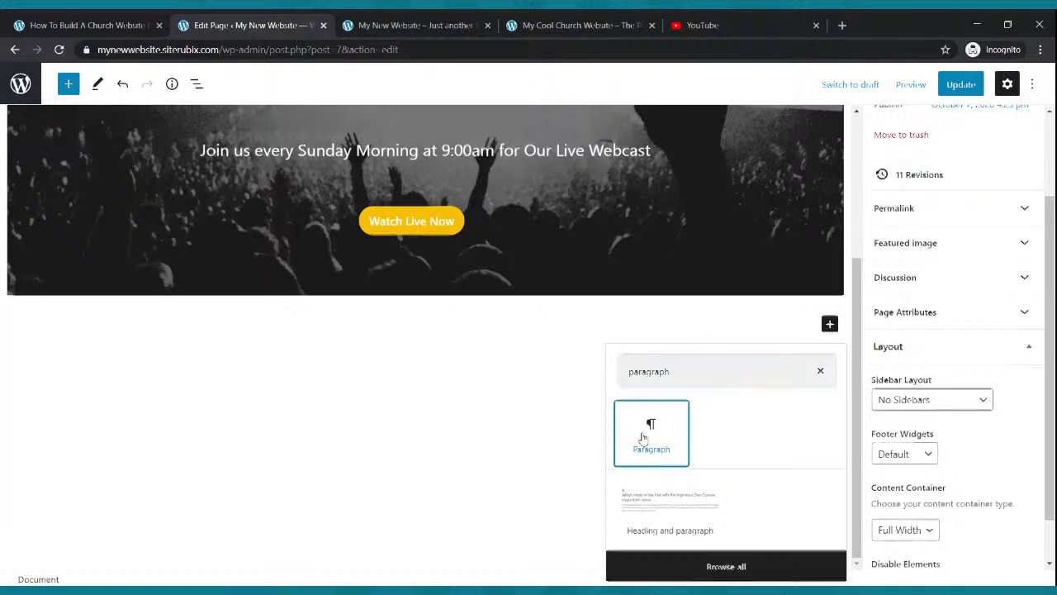
left_click(643, 435)
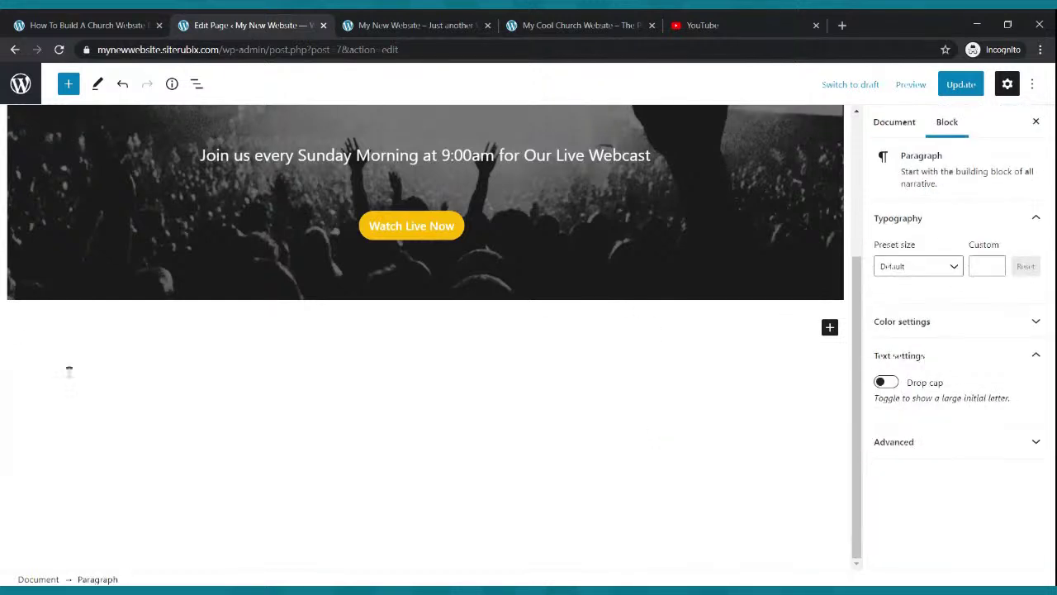
type("Welcome To Our Church Website")
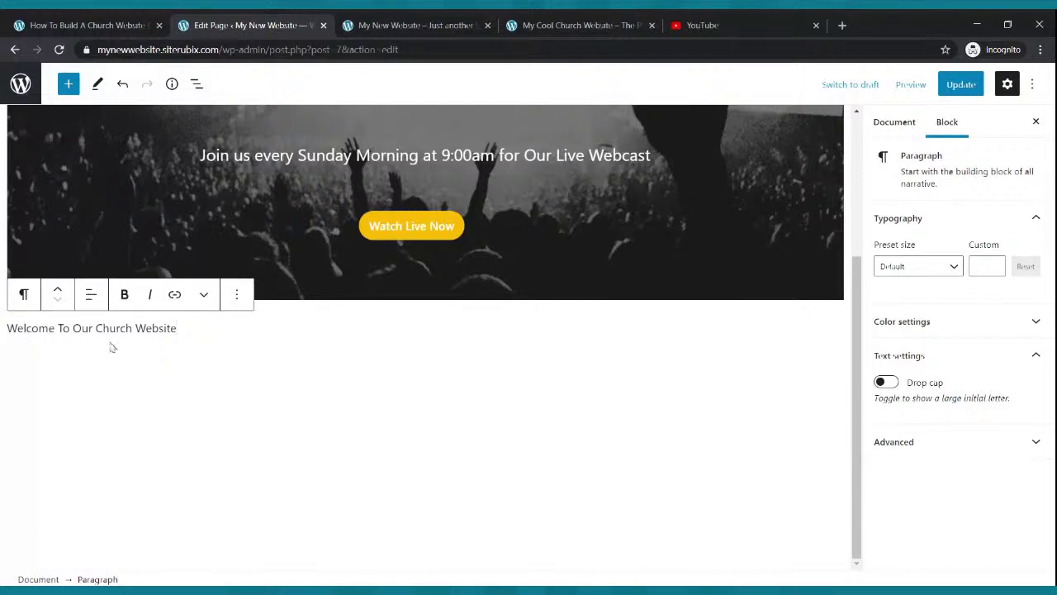
Make the "Welcome To Our Church Website" paragraph bold and center-aligned
left_click_drag(184, 328, 6, 332)
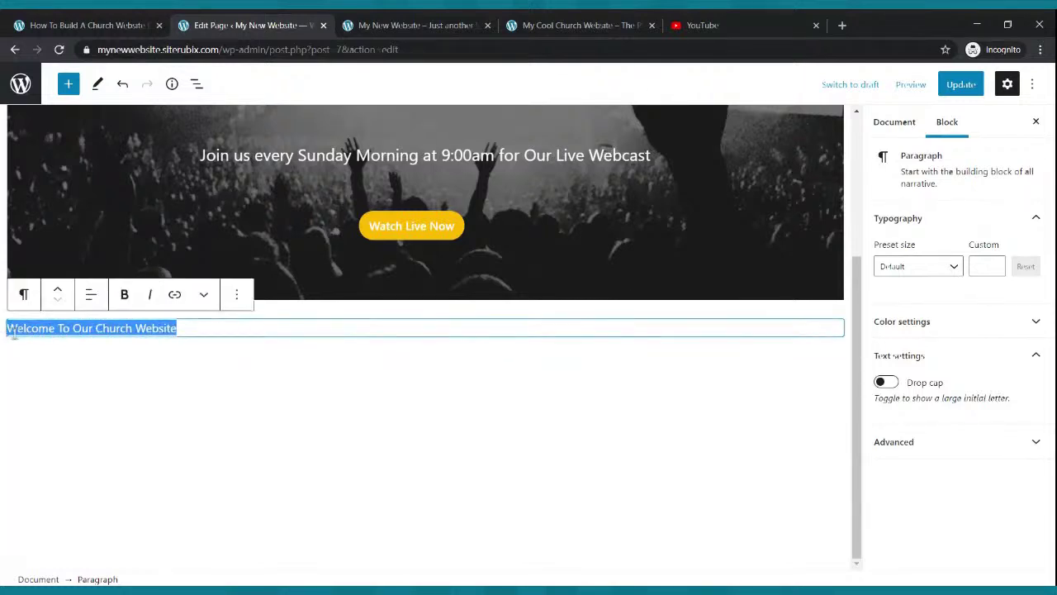
left_click(125, 296)
left_click(91, 295)
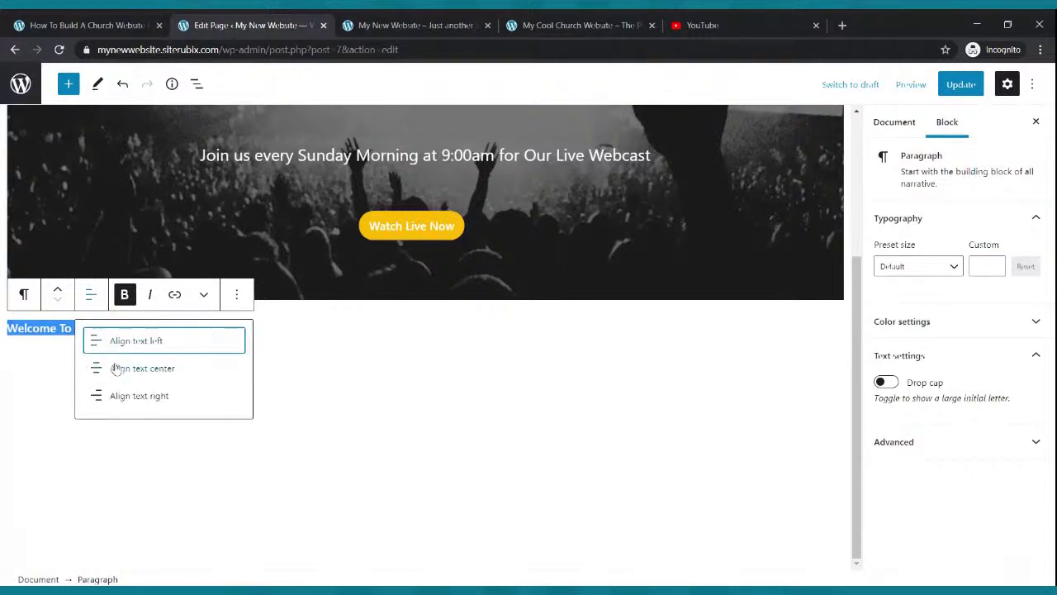
left_click(117, 369)
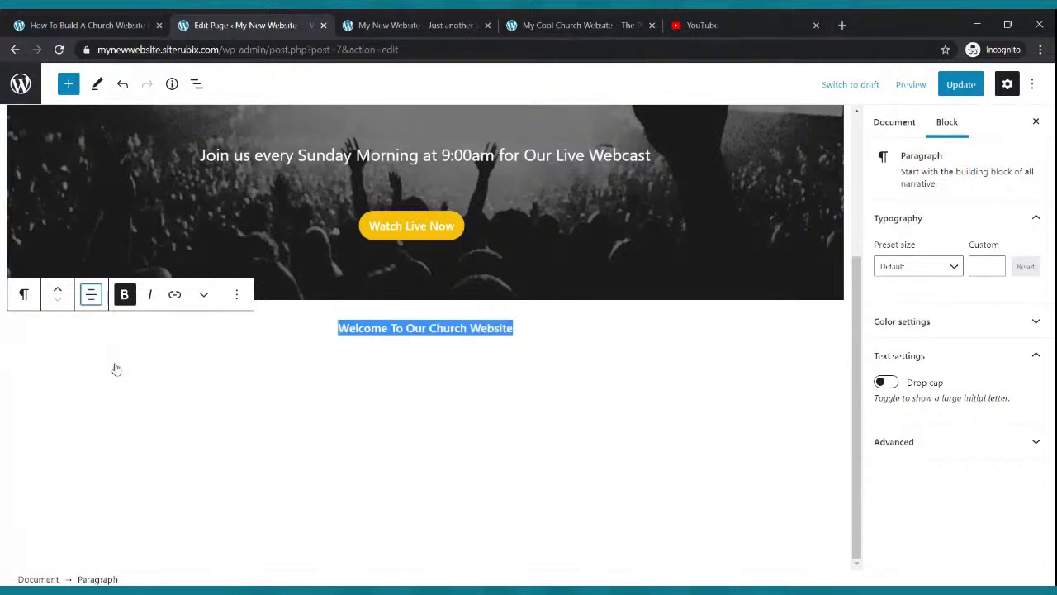
Set the welcome paragraph's preset text size to Large and update the Home page
left_click(954, 267)
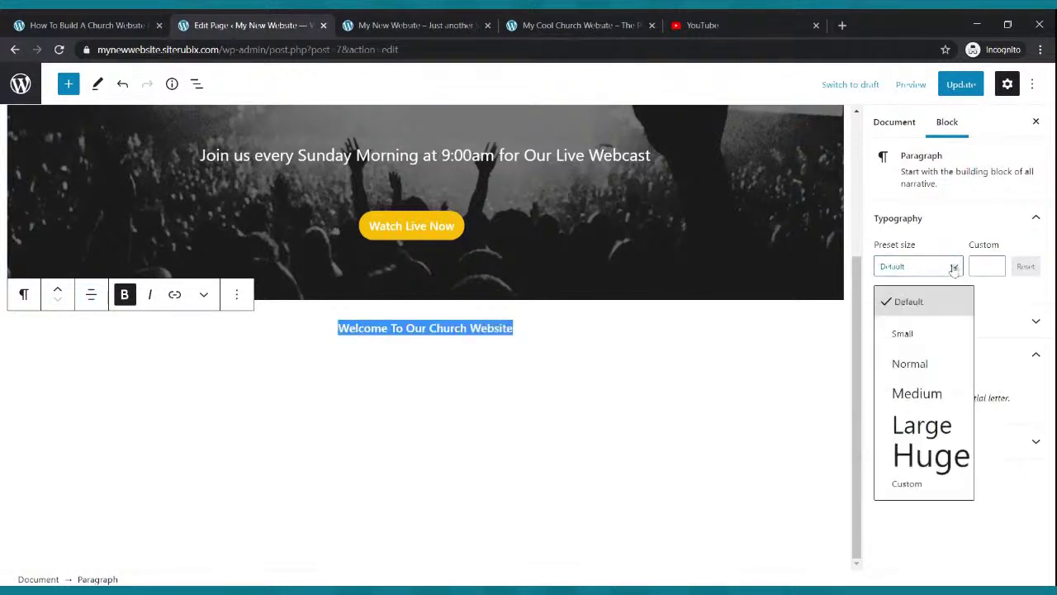
left_click(926, 424)
left_click(646, 371)
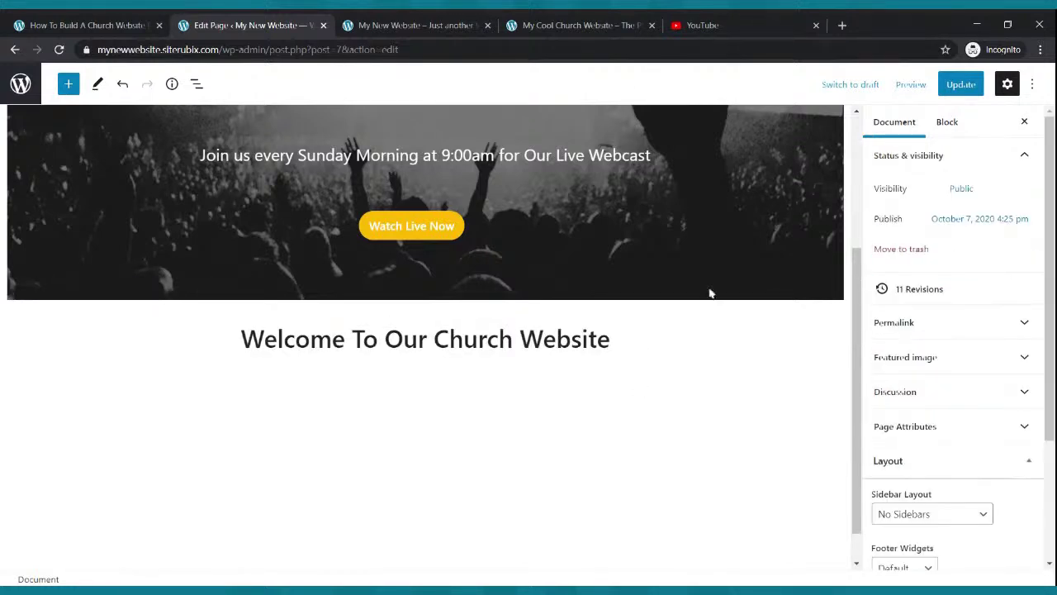
left_click(960, 85)
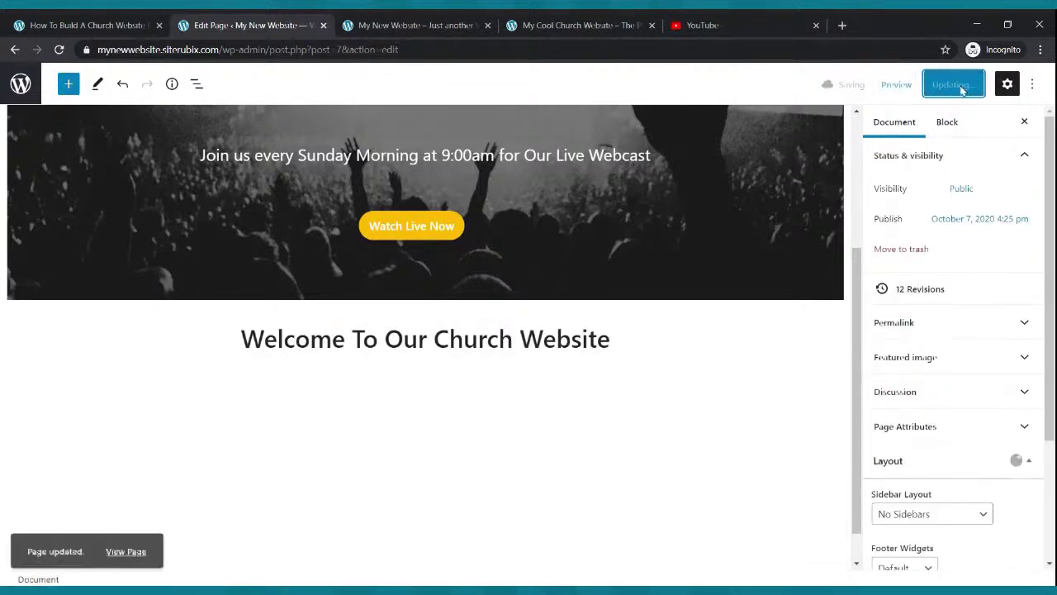
Add an empty paragraph below the "Welcome To Our Church Website" line
left_click(649, 340)
key("Return")
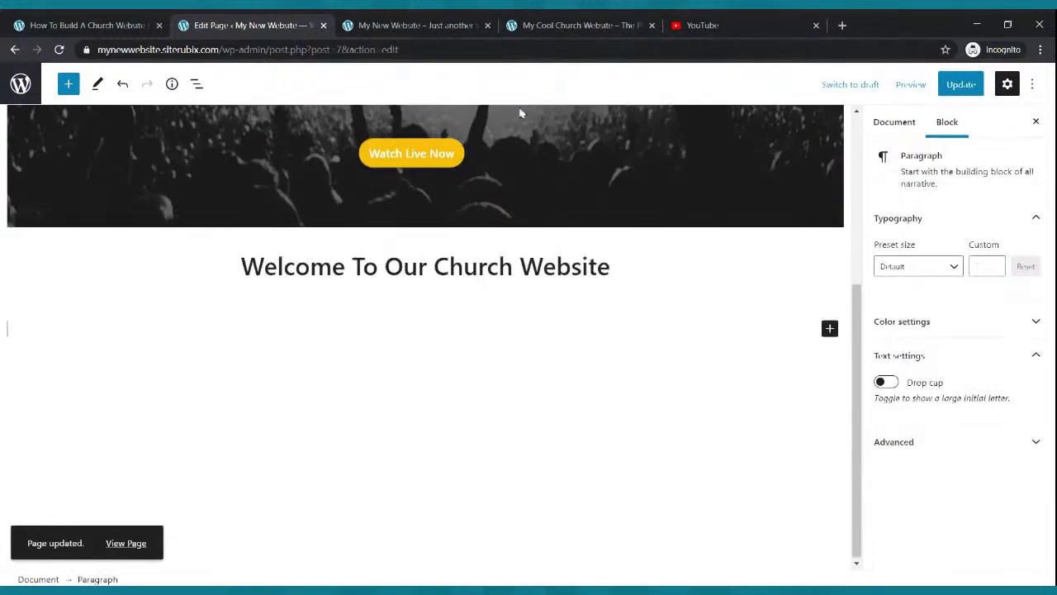
left_click(619, 262)
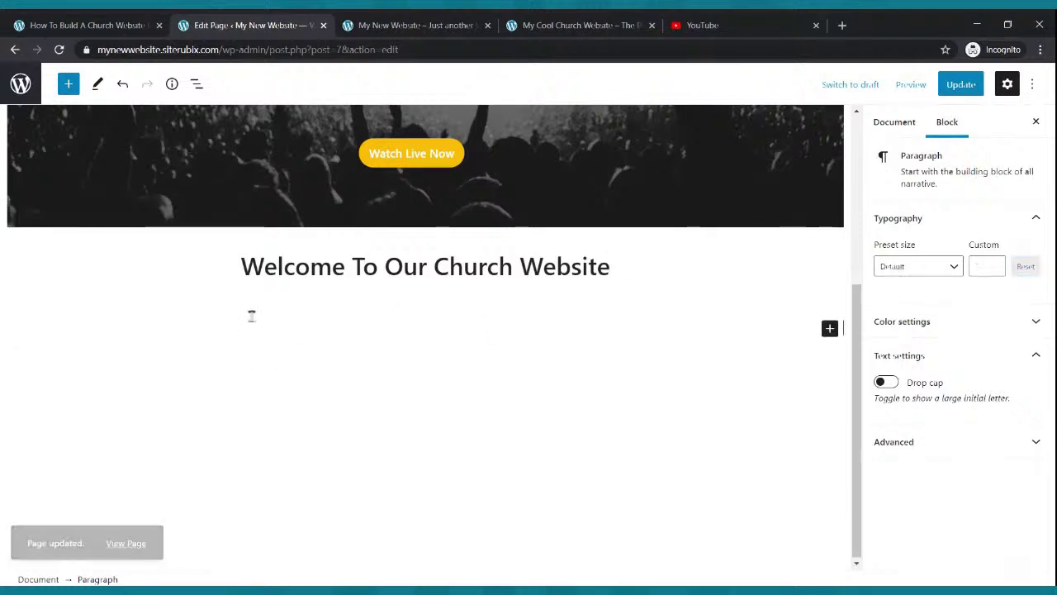
Copy the tagline "The Church That Is On Fire For God" from the sample church site into the empty paragraph below the welcome heading
left_click(538, 25)
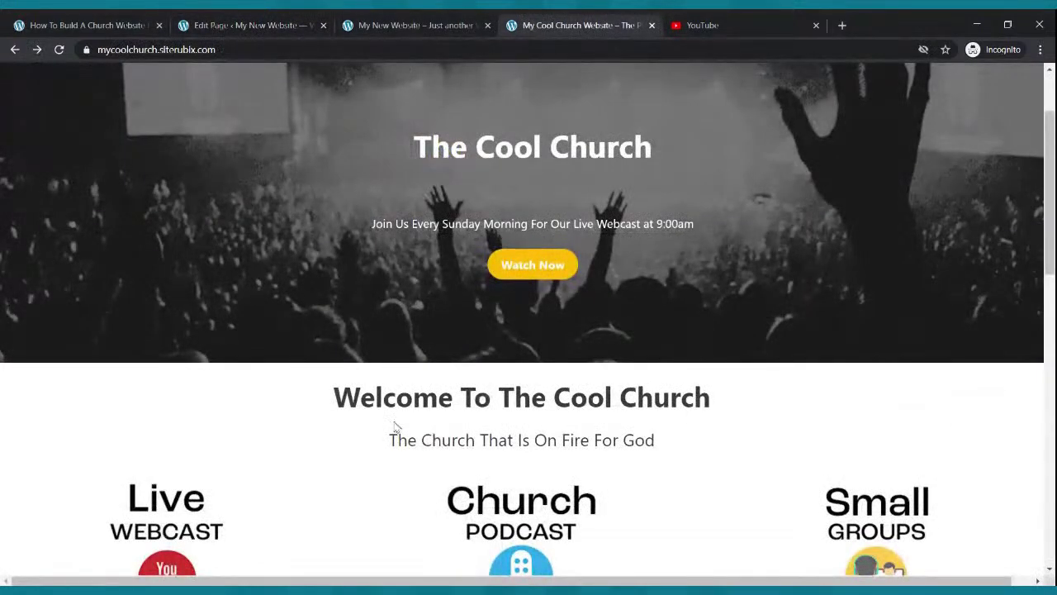
left_click_drag(387, 439, 671, 450)
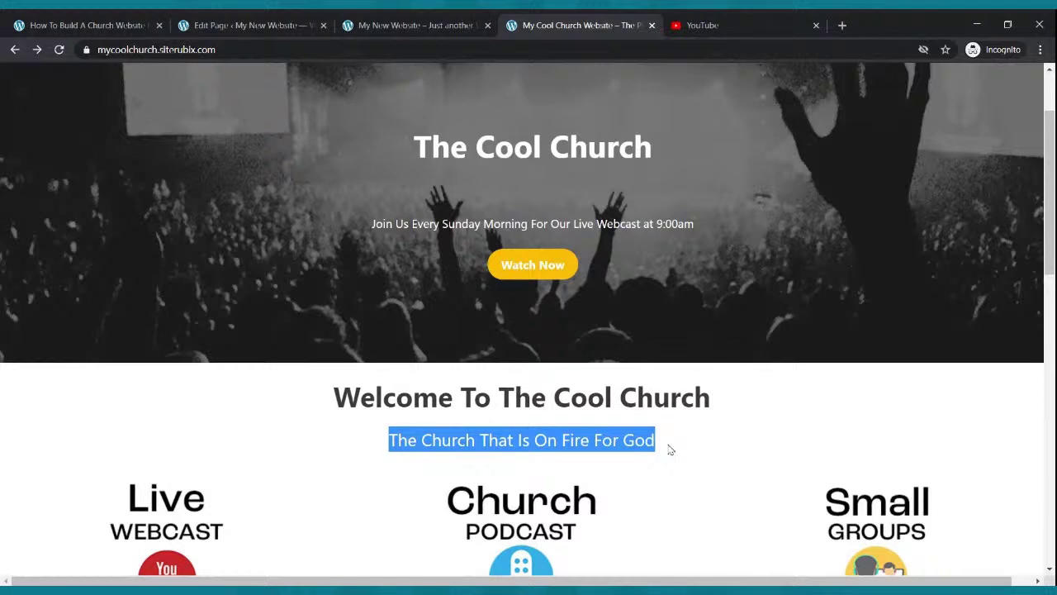
left_click(278, 23)
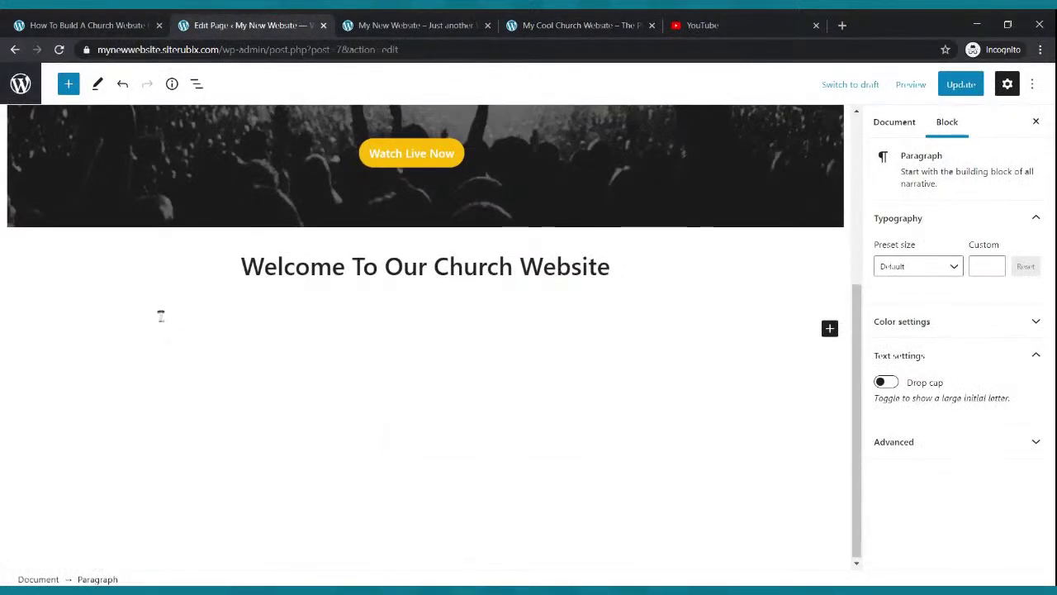
left_click(101, 301)
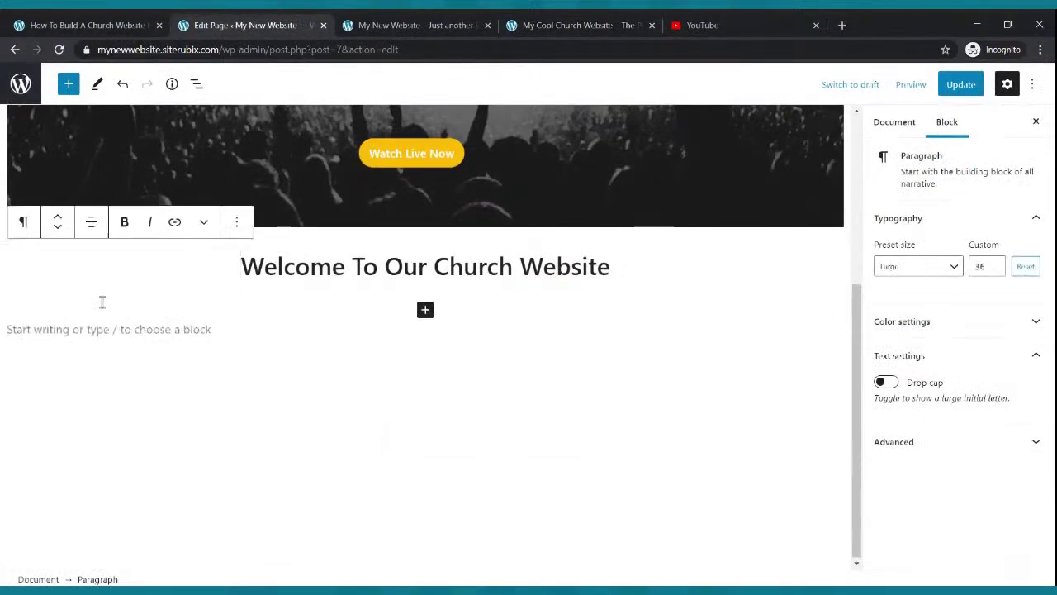
left_click(100, 320)
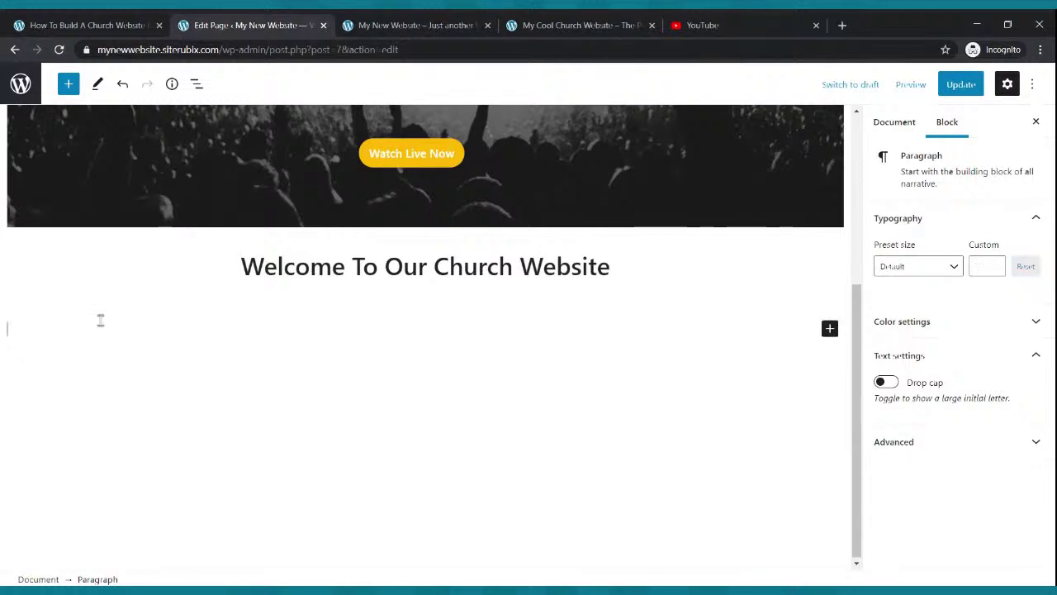
key("ctrl+c")
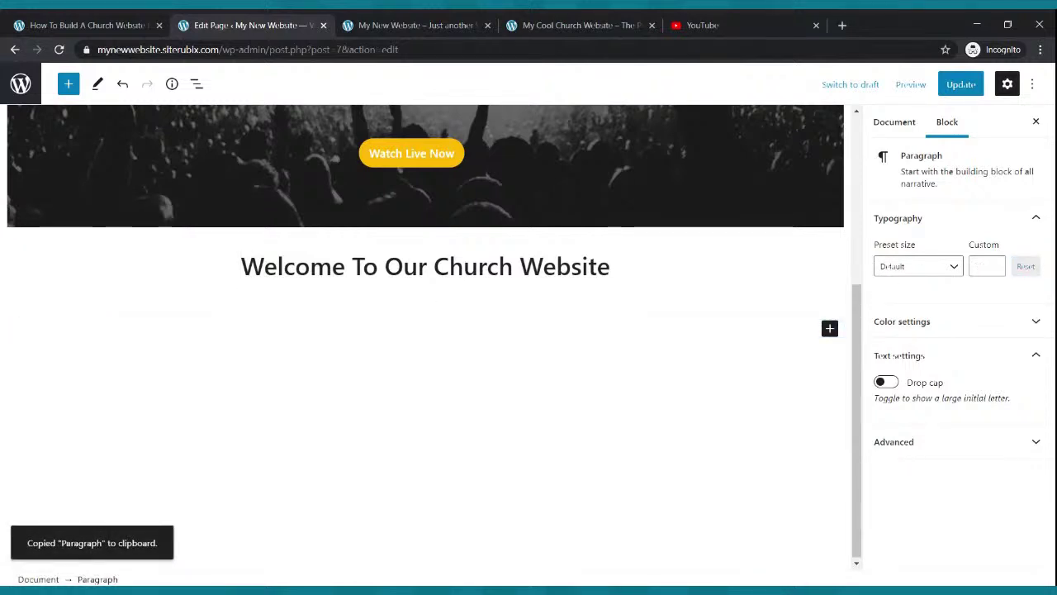
left_click(578, 24)
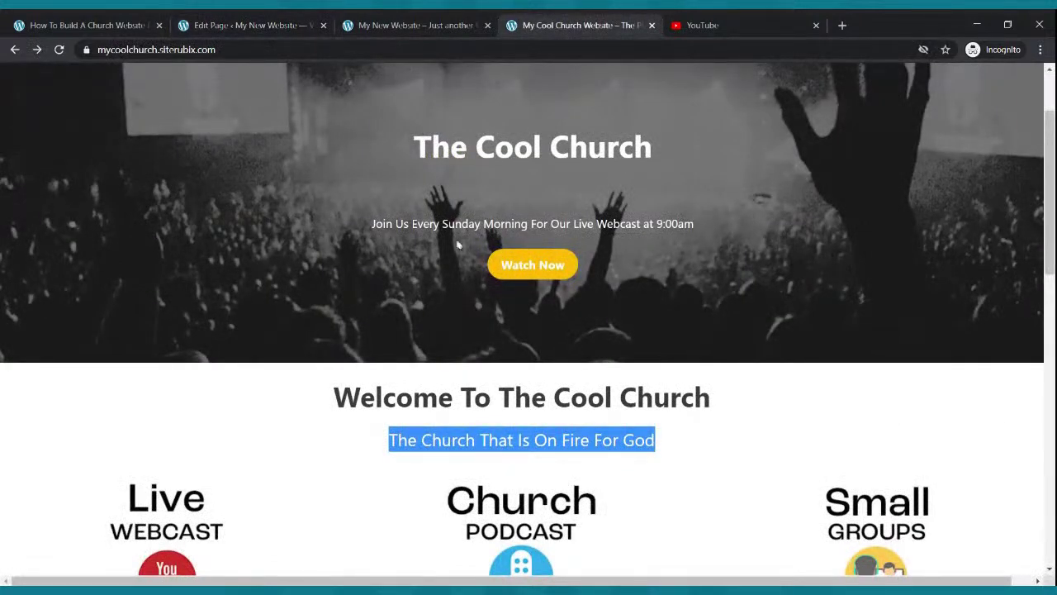
left_click(279, 23)
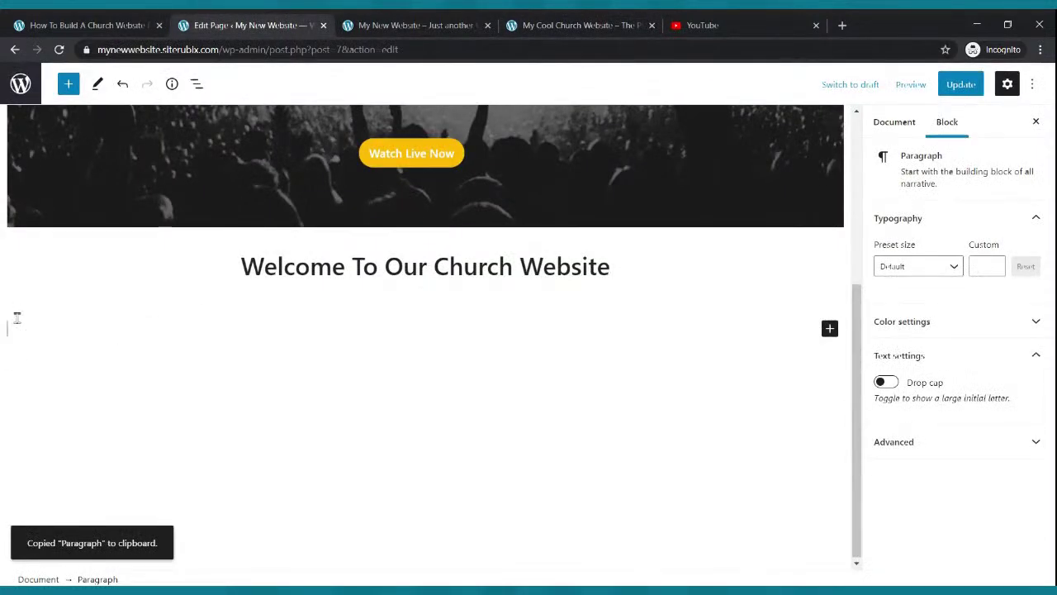
key("ctrl+v")
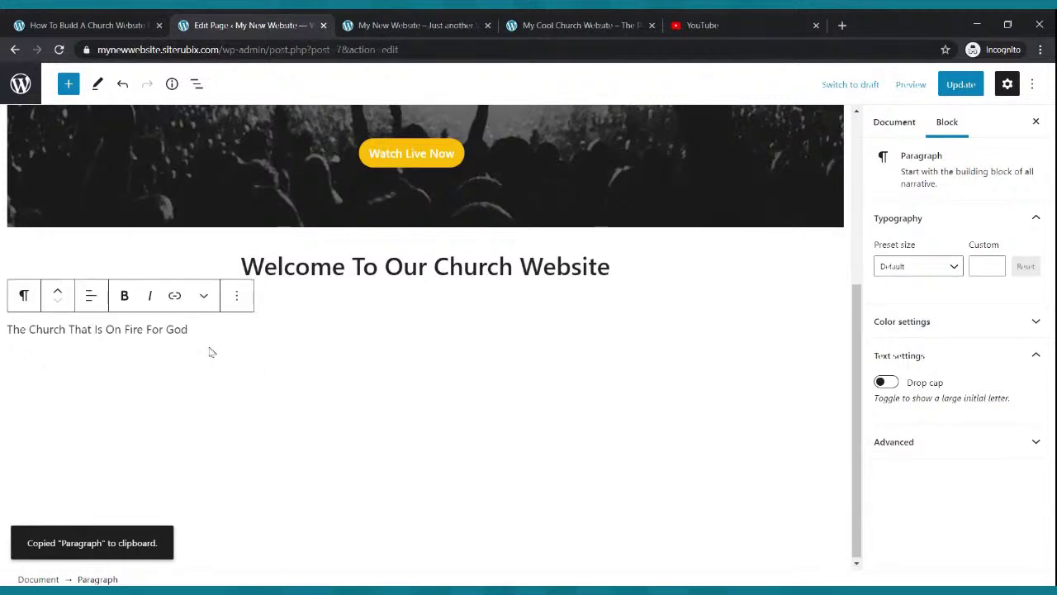
Center-align the "The Church That Is On Fire For God" paragraph
left_click_drag(205, 329, 4, 339)
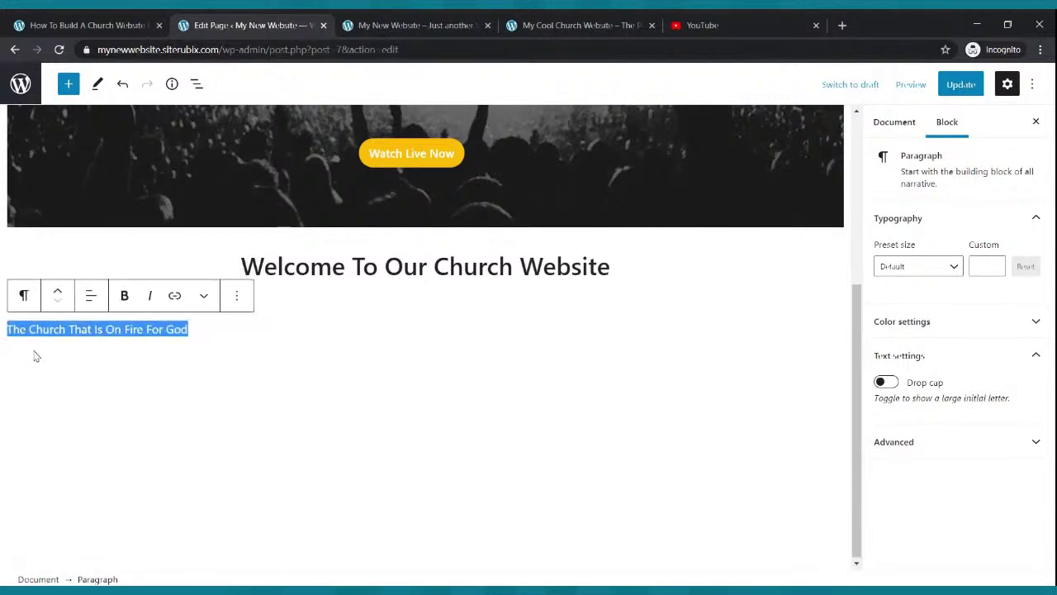
left_click(91, 297)
left_click(95, 373)
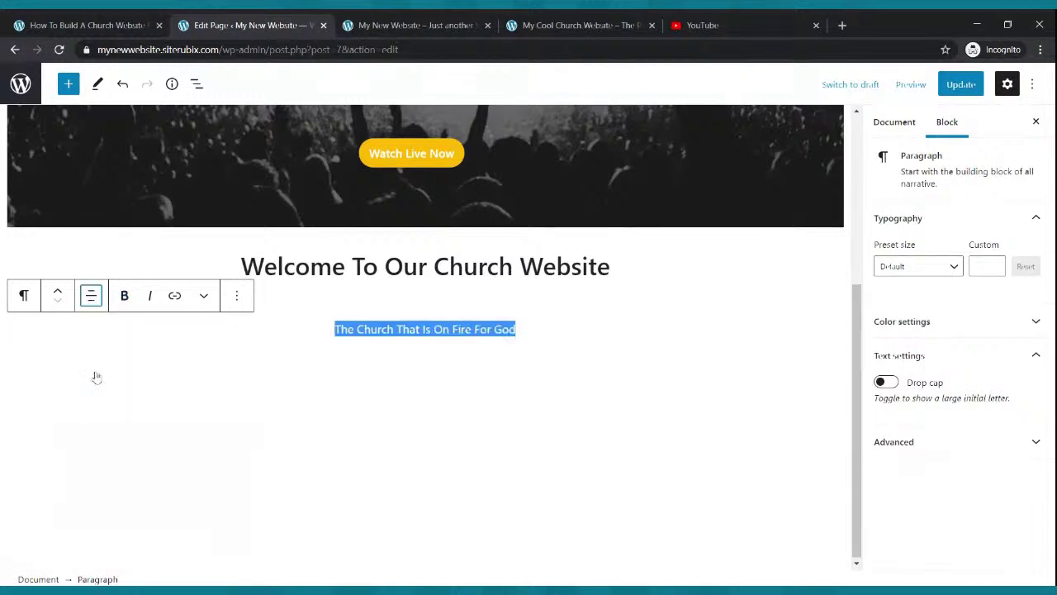
Try the Medium preset text size on the tagline paragraph and switch it to Large
left_click(956, 267)
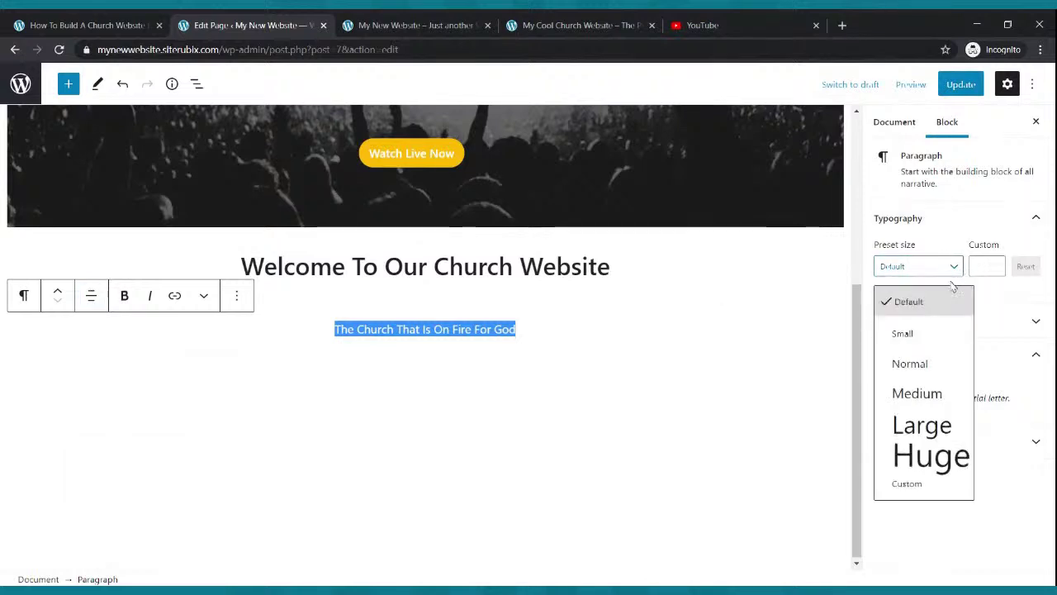
left_click(944, 393)
left_click(956, 268)
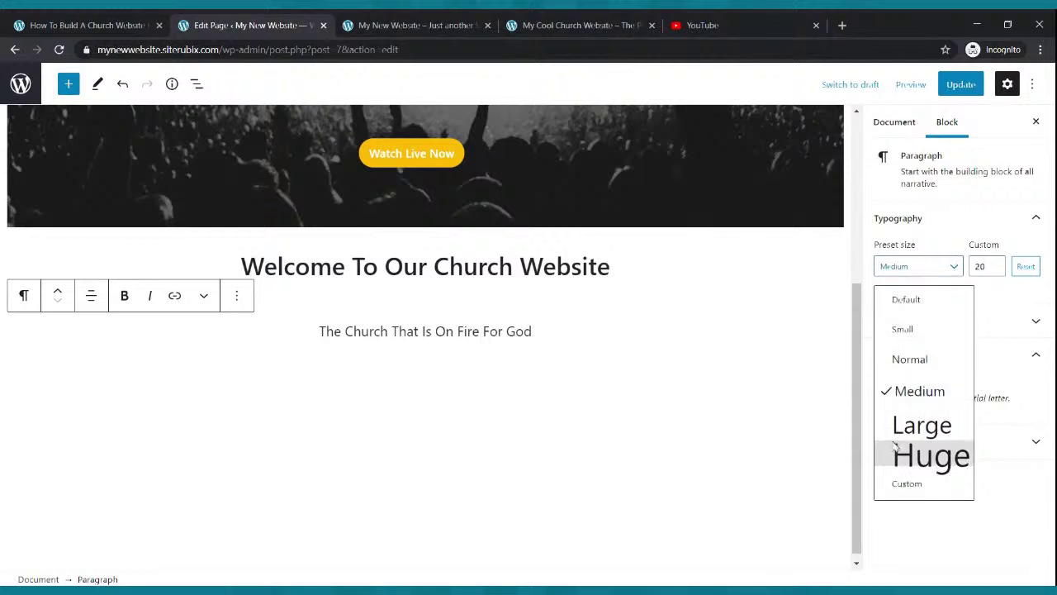
left_click(896, 426)
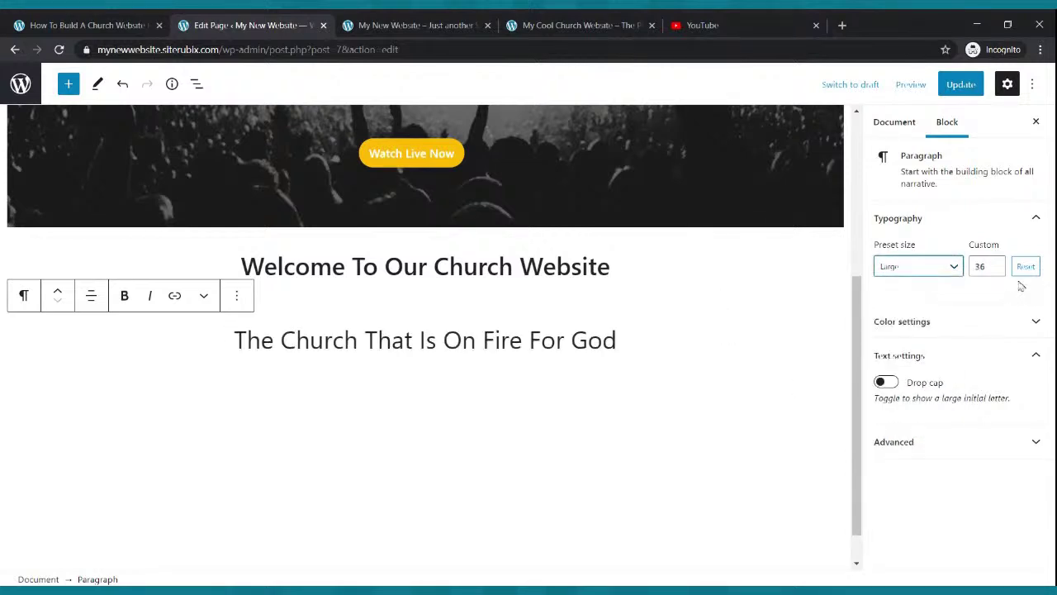
Reduce the tagline's custom text size to 28 and update the Home page
left_click(995, 269)
left_click(995, 269)
left_click(995, 269)
left_click(998, 271)
left_click(997, 271)
left_click(997, 271)
left_click(997, 271)
left_click(998, 271)
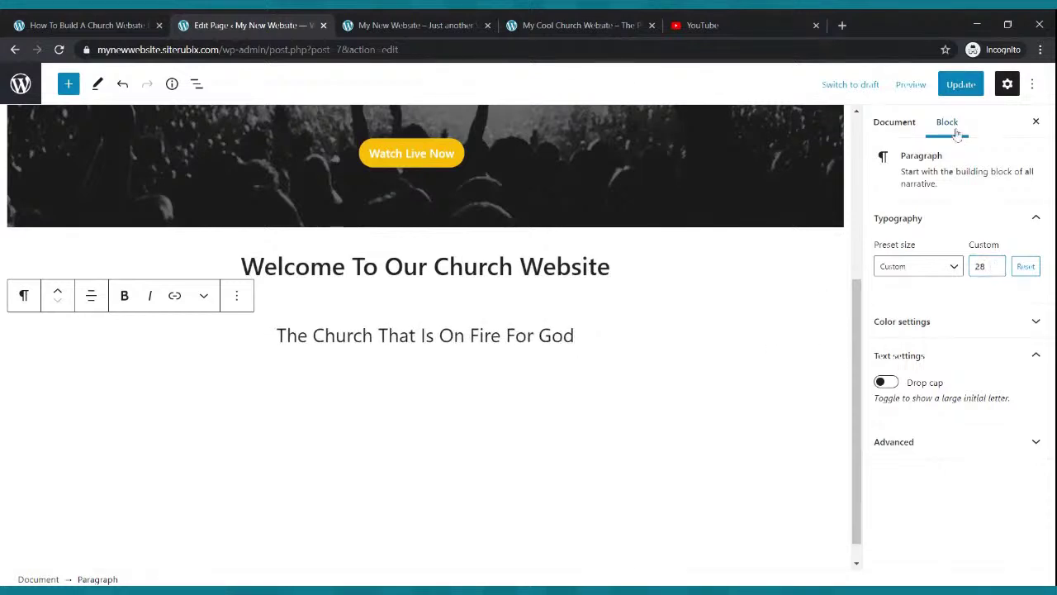
left_click(957, 85)
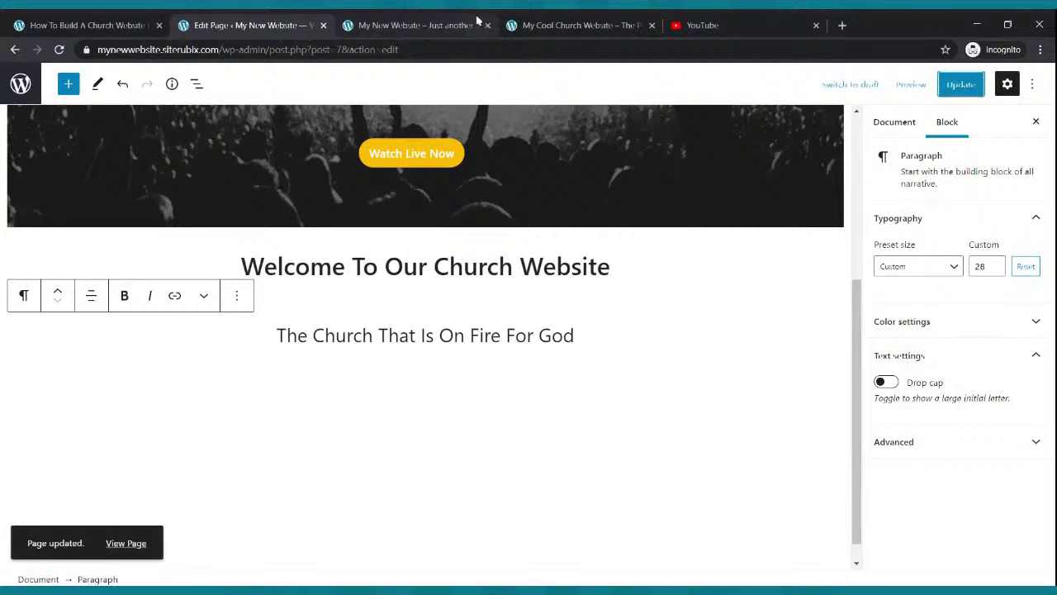
Reload the live My New Website homepage and check the welcome heading and tagline below the cover
left_click(428, 19)
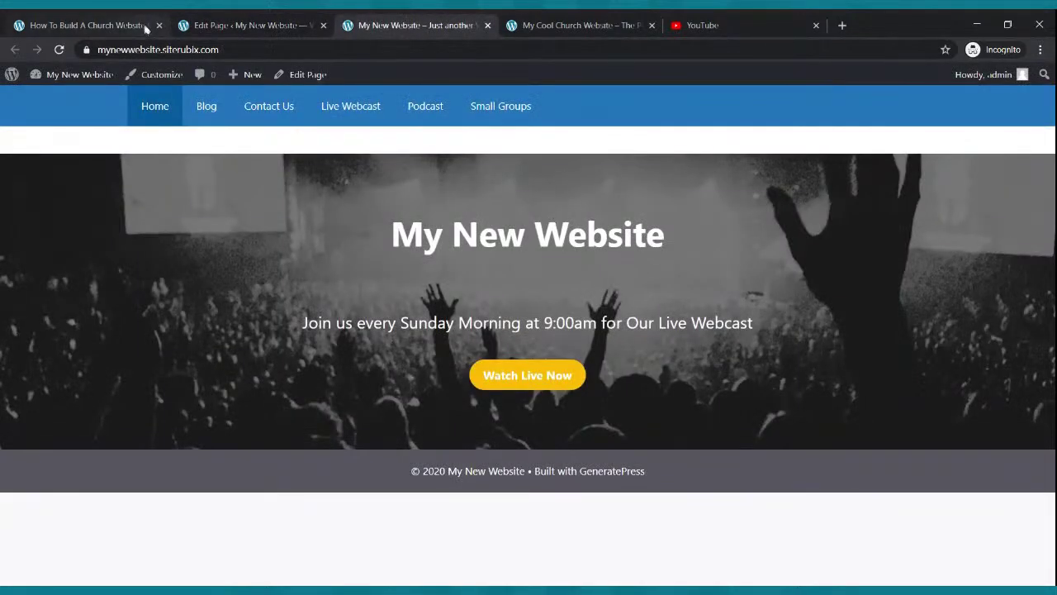
left_click(59, 50)
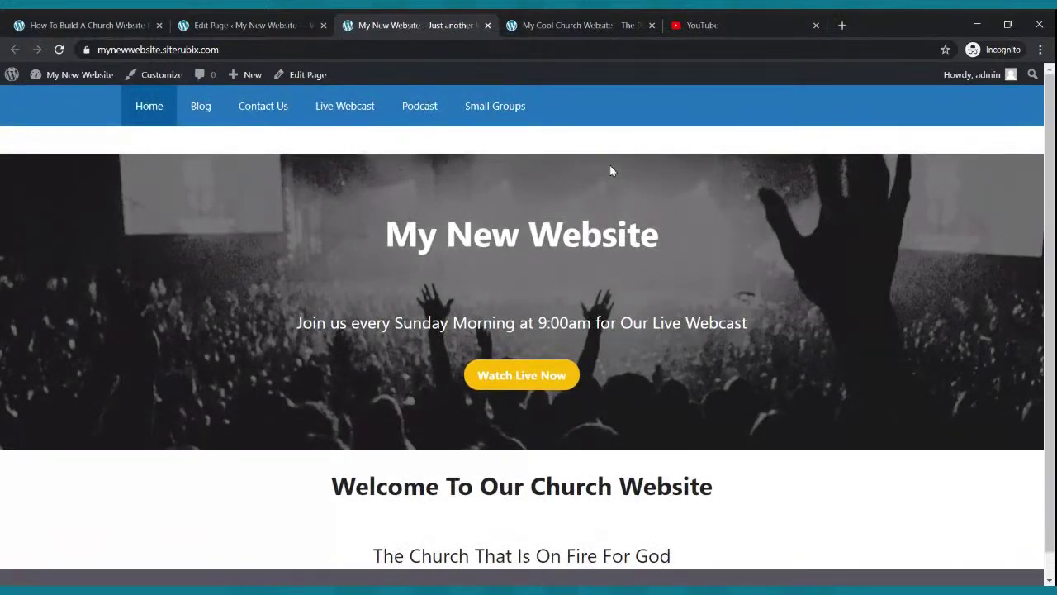
scroll(625, 224, "down", 1)
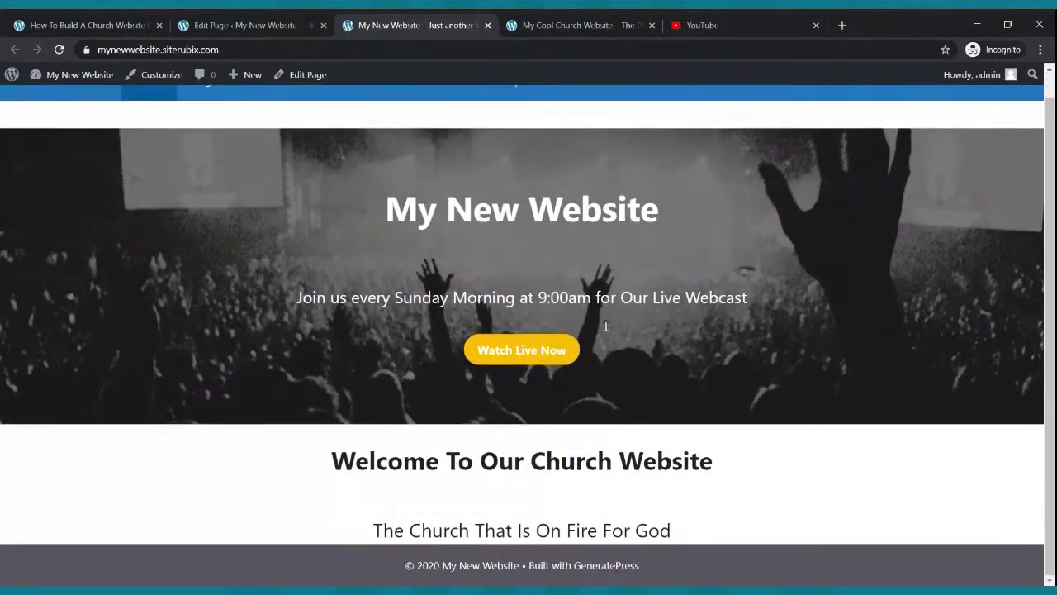
Review the sample My Cool Church website, viewing its Podcast page and returning to its home page
scroll(707, 494, "up", 1)
scroll(601, 492, "down", 1)
left_click(536, 20)
scroll(445, 218, "down", 4)
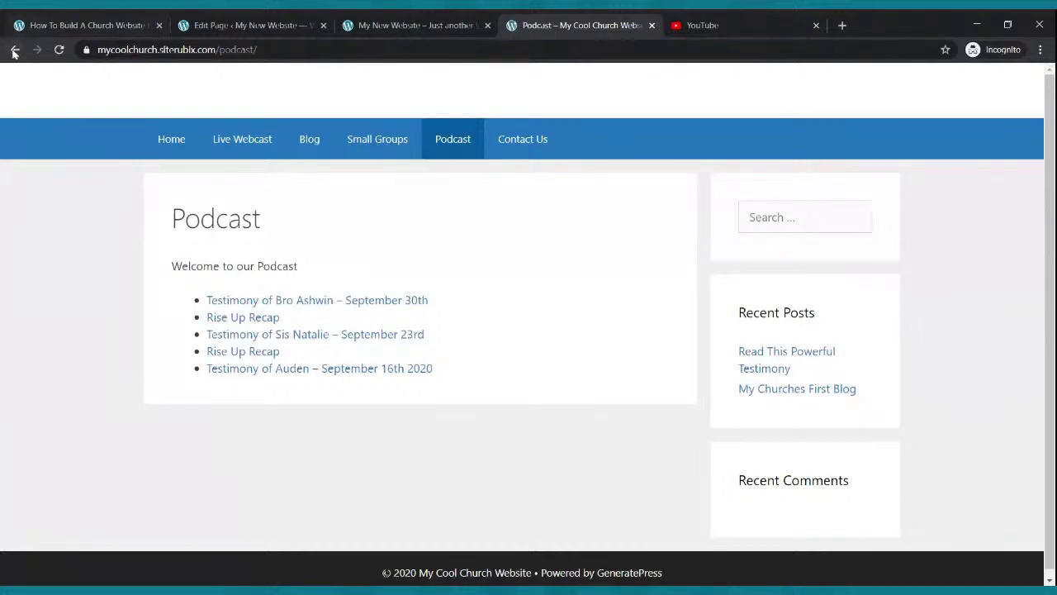
left_click(15, 50)
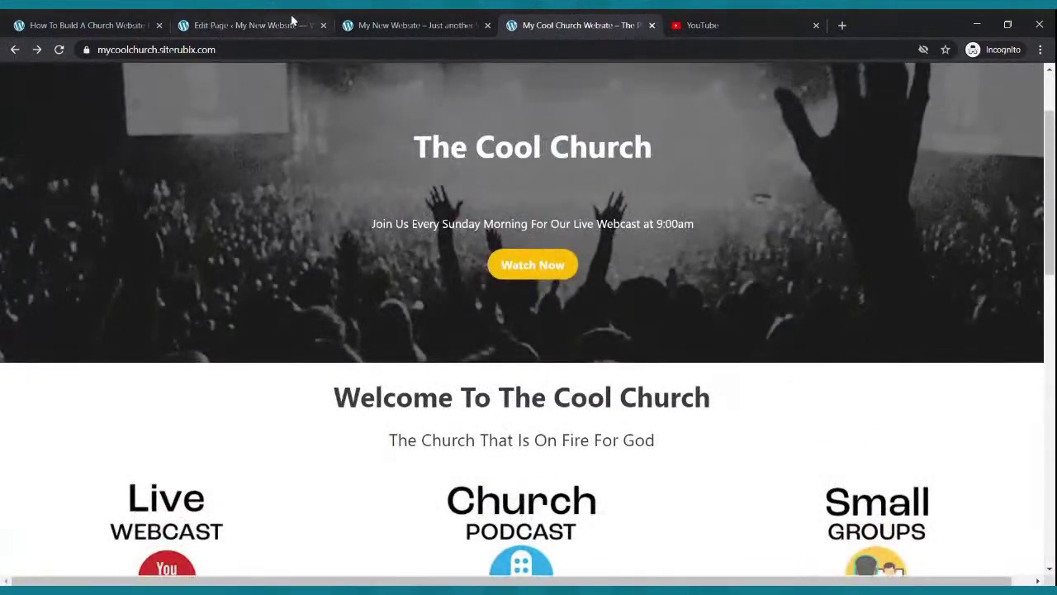
Return to the My New Website page editor and open the block library
left_click(291, 22)
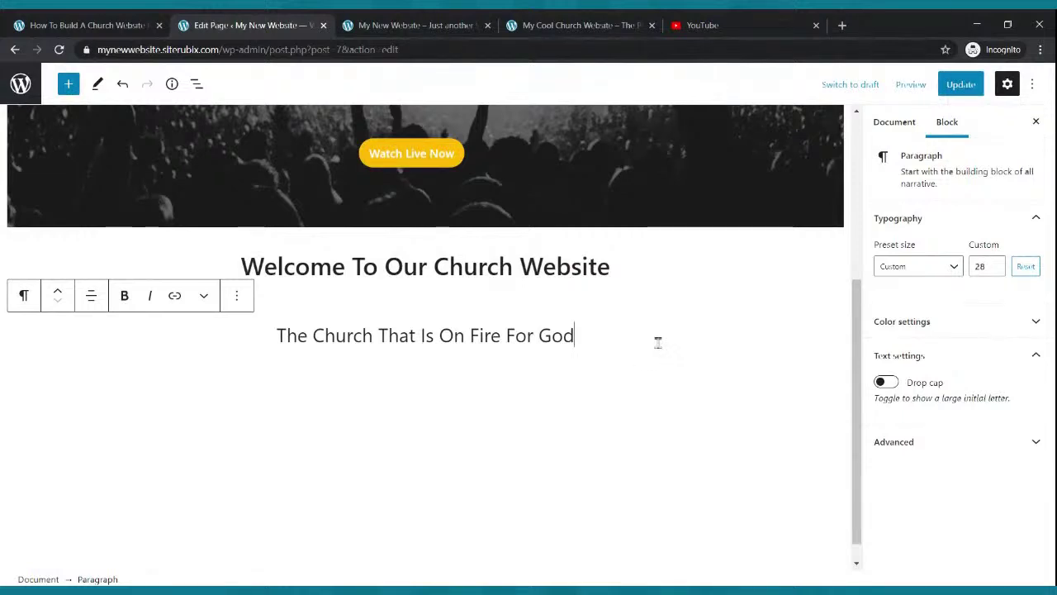
left_click(69, 84)
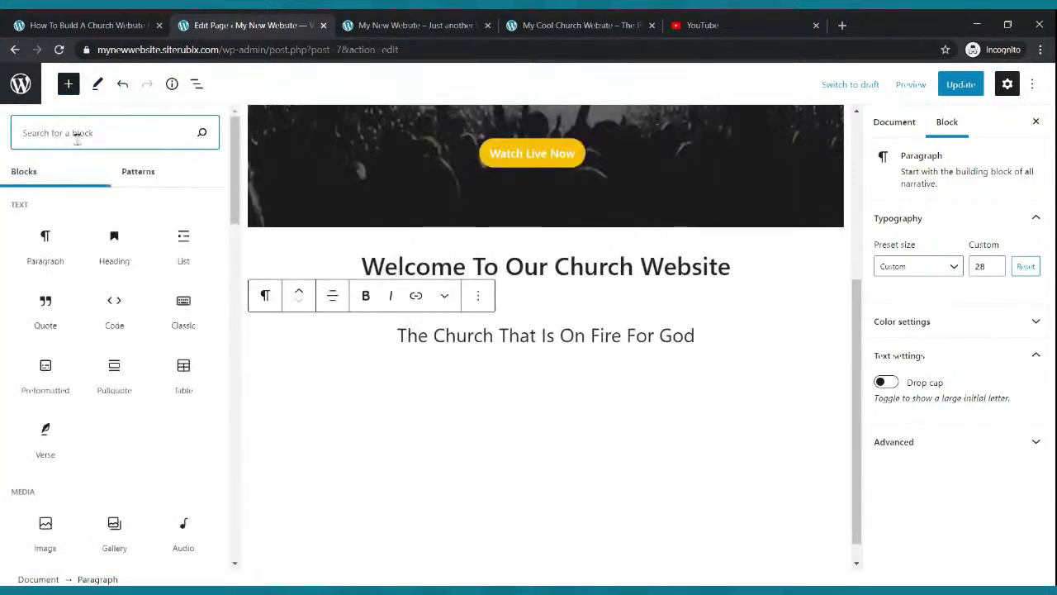
type("image")
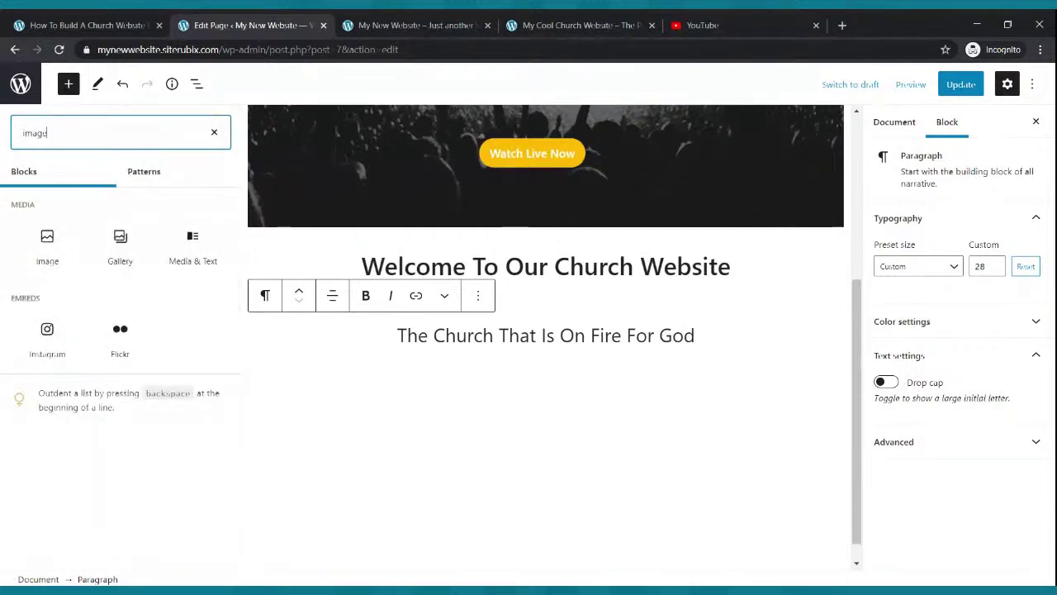
key("BackSpace")
key("BackSpace")
key("BackSpace")
key("BackSpace")
key("BackSpace")
Insert a Columns block in the 33 / 33 / 33 layout below "The Church That Is On Fire For God"
type("column")
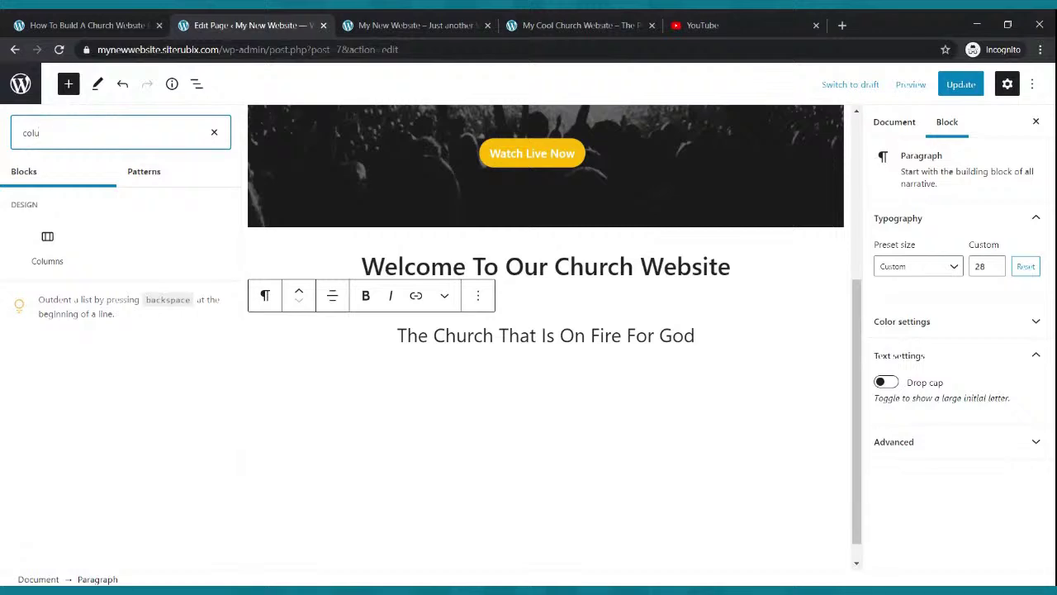
left_click(47, 243)
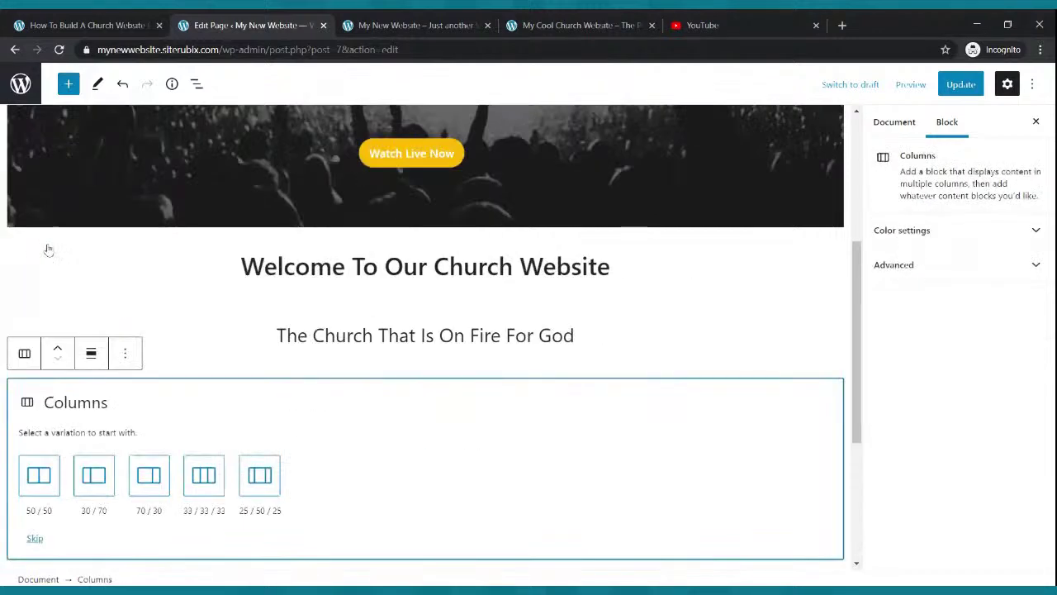
left_click(198, 477)
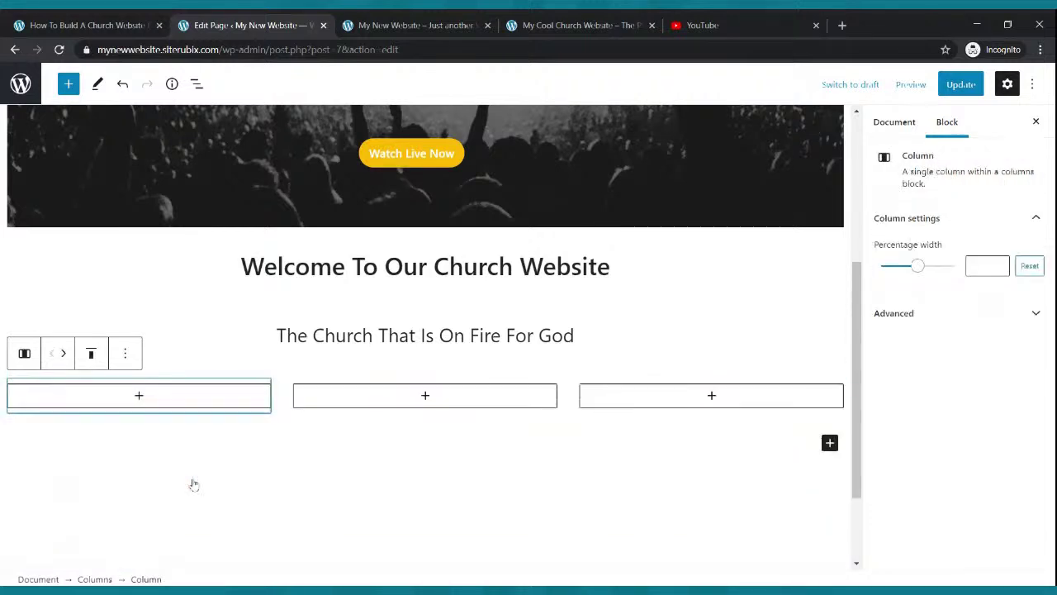
Add an empty Image block to each of the three columns
left_click(140, 398)
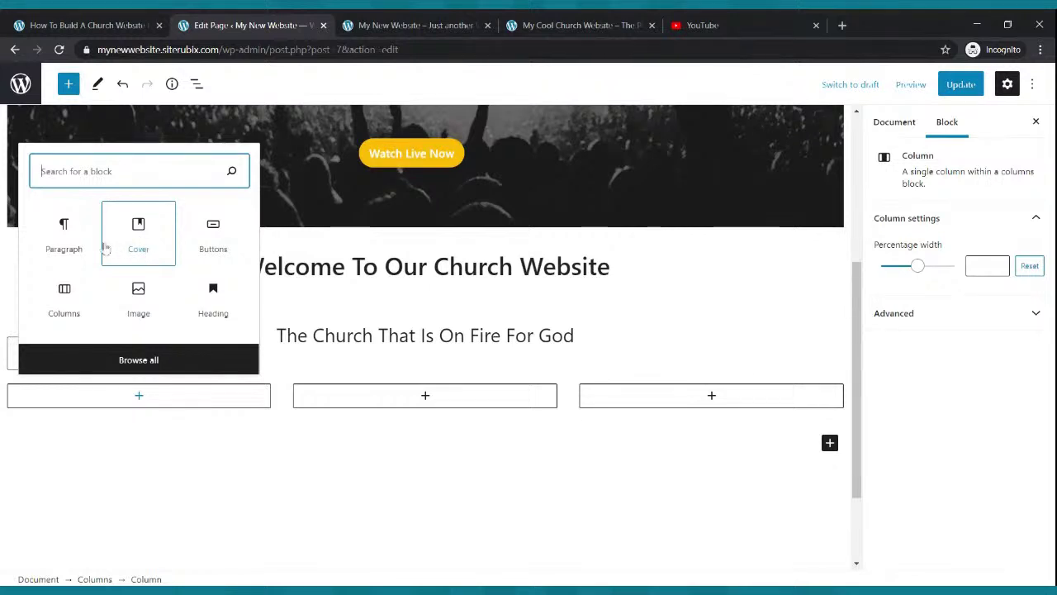
type("image")
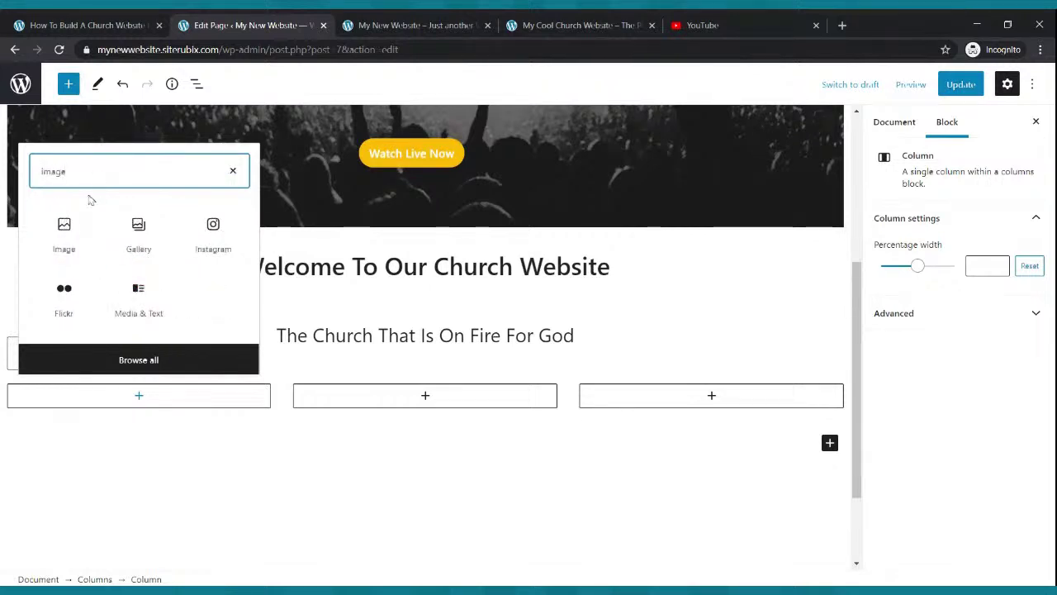
left_click(64, 235)
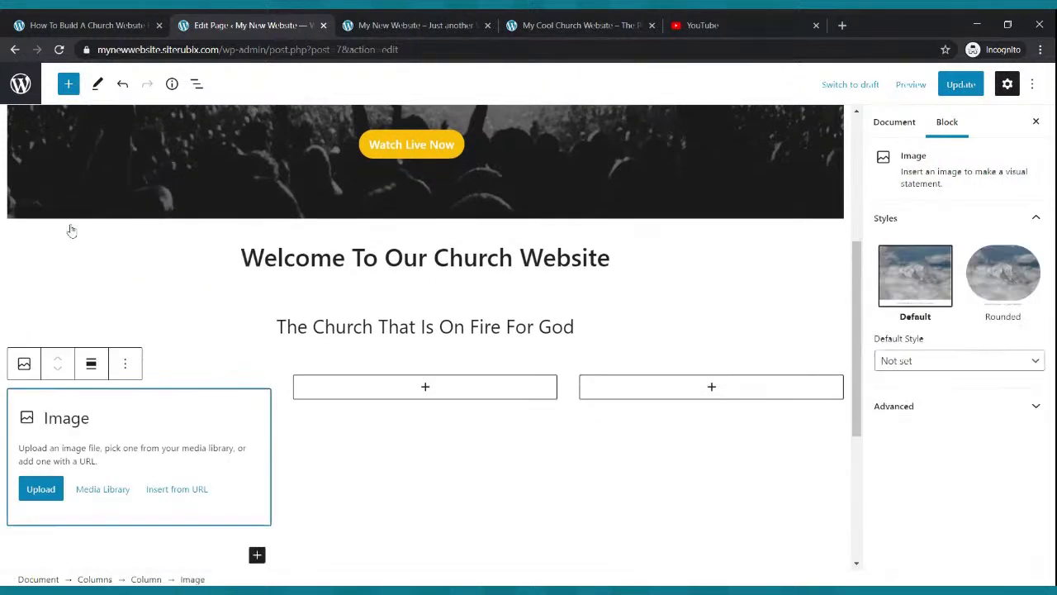
left_click(425, 388)
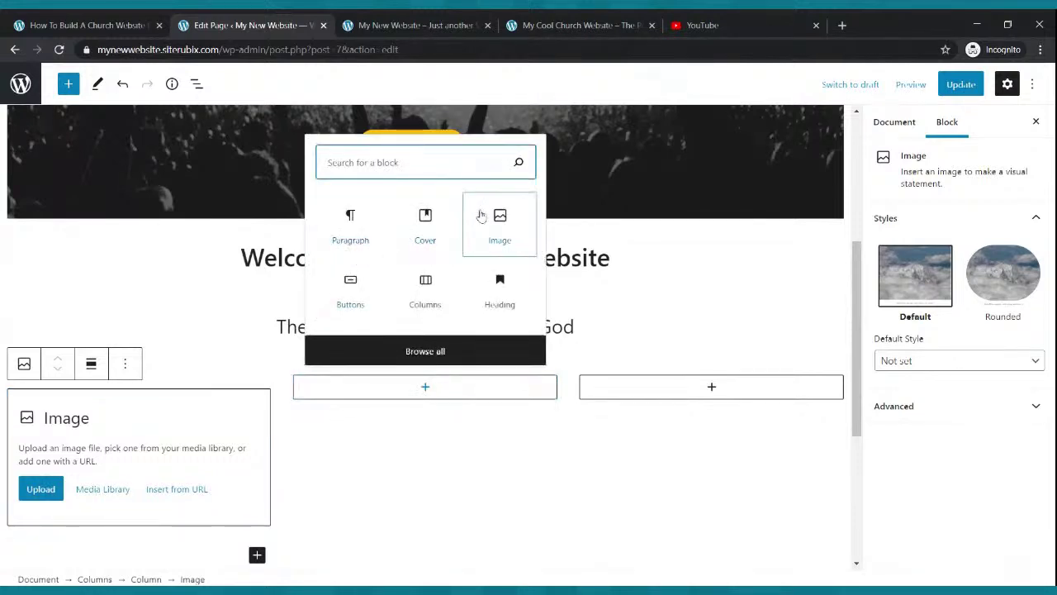
left_click(480, 213)
left_click(723, 394)
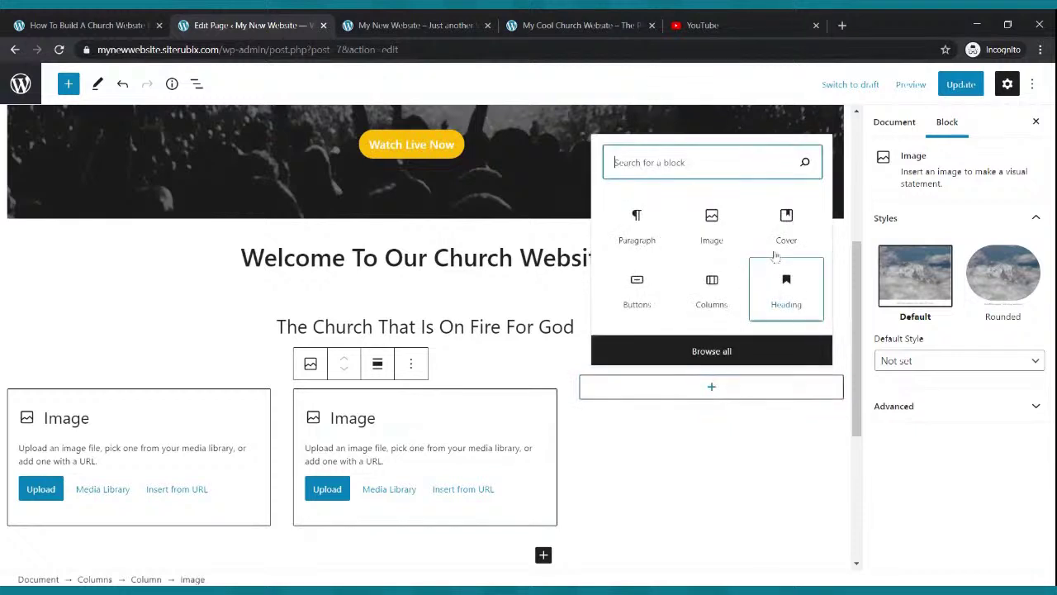
left_click(734, 228)
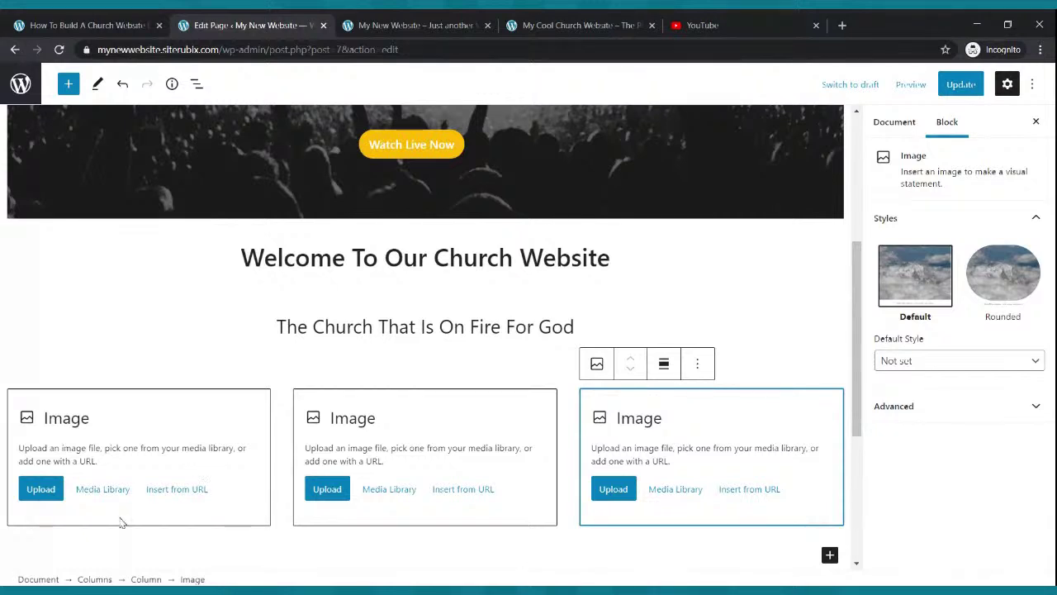
Upload the Live Webcast, Small Groups and Church Podcast pictures into the first, second and third column's Image blocks
left_click(41, 492)
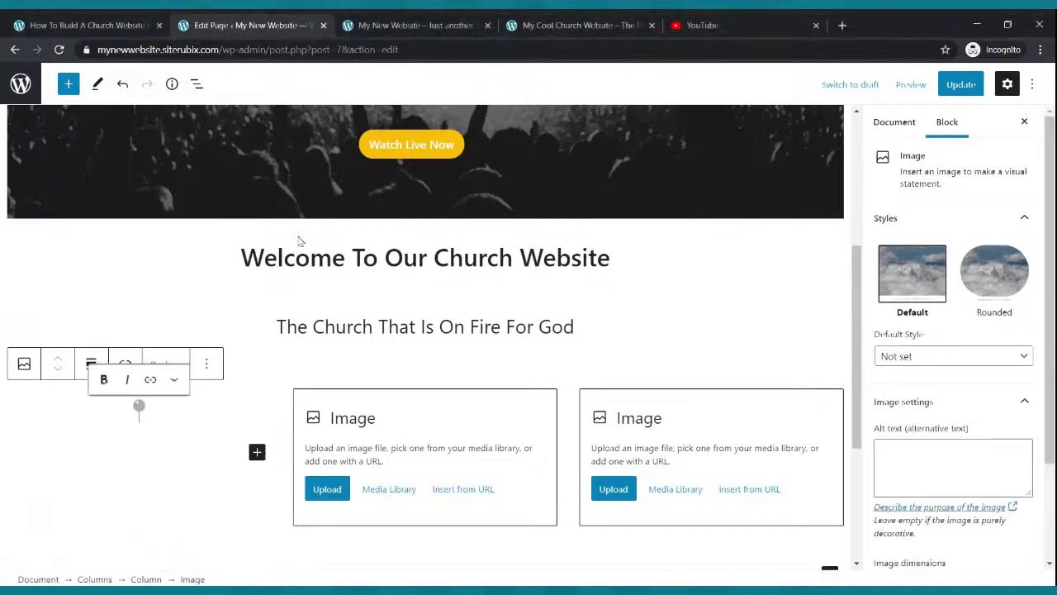
scroll(366, 408, "down", 2)
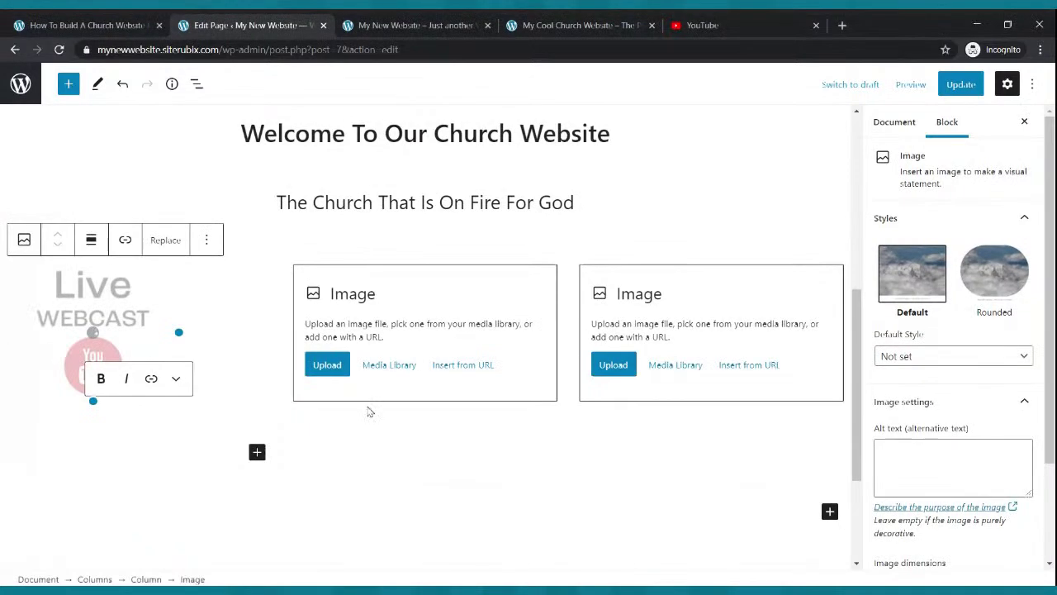
left_click(339, 367)
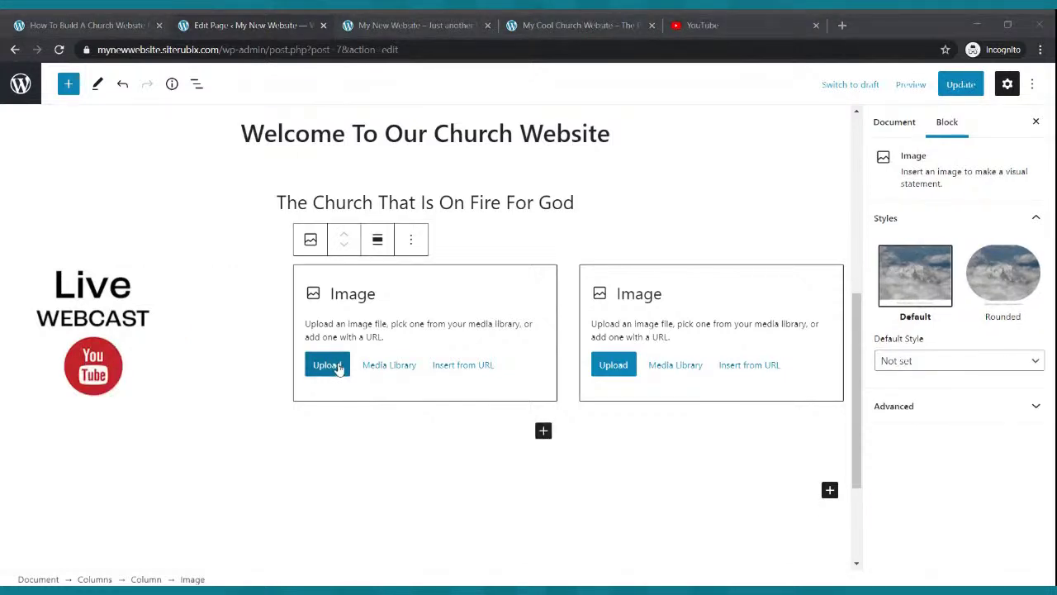
scroll(656, 366, "down", 2)
left_click(613, 239)
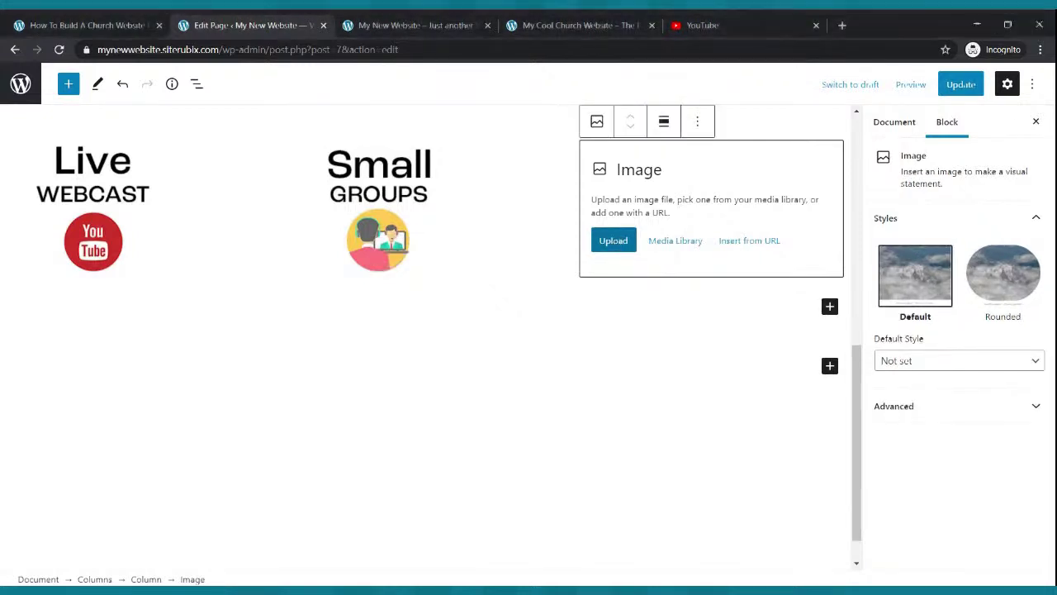
scroll(579, 408, "up", 1)
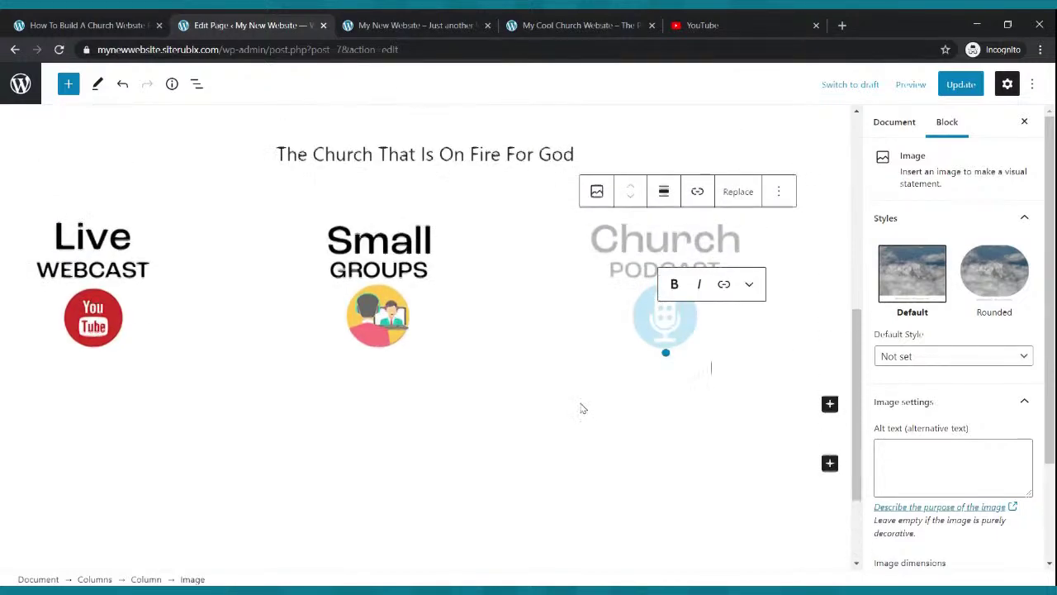
scroll(579, 408, "up", 3)
scroll(629, 269, "down", 3)
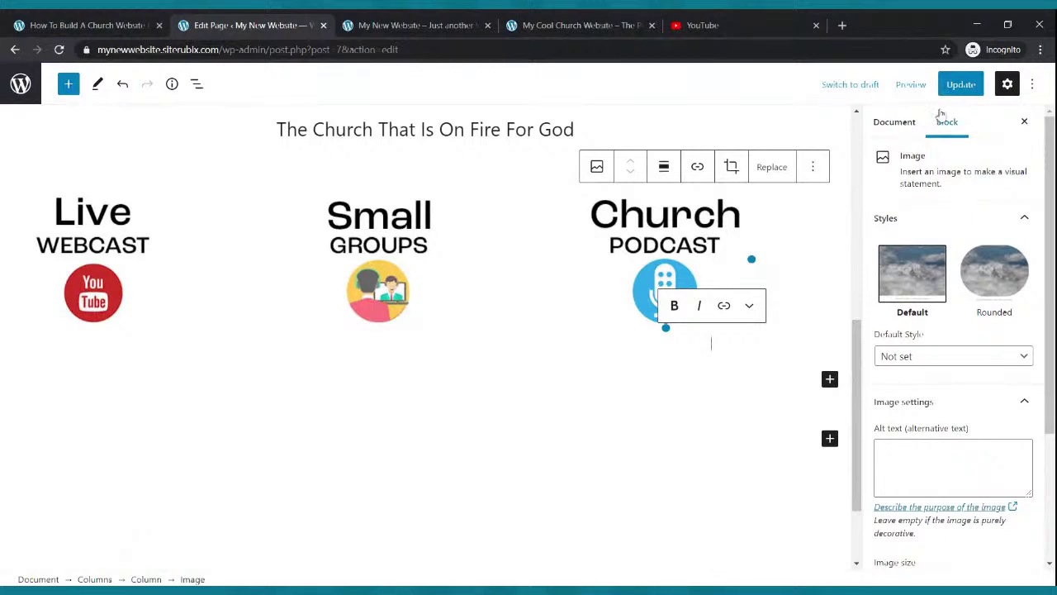
Update the page and reload the live home page to check the three new pictures below the welcome text
left_click(958, 84)
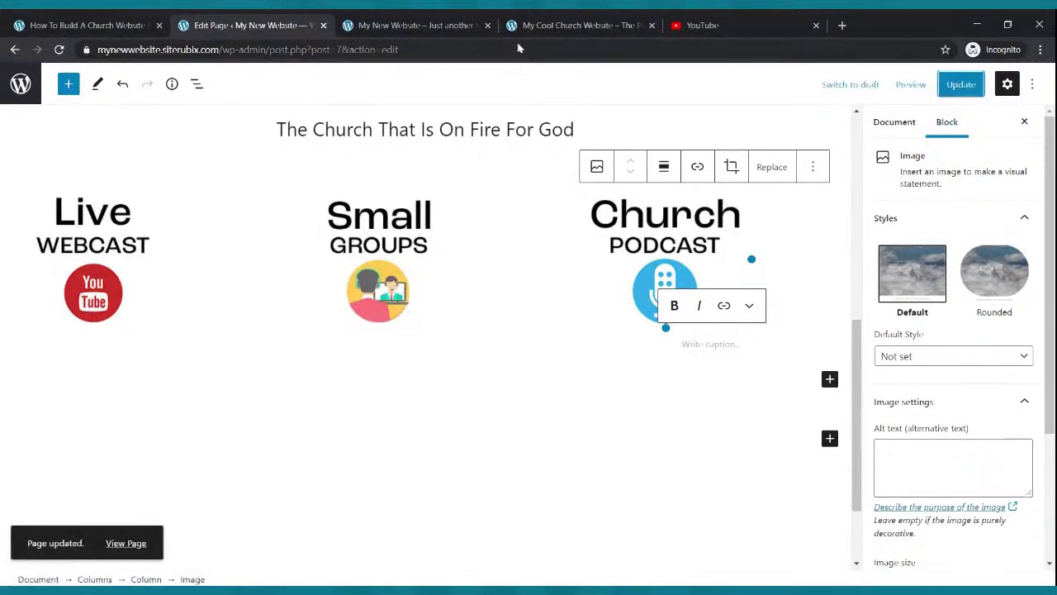
left_click(477, 27)
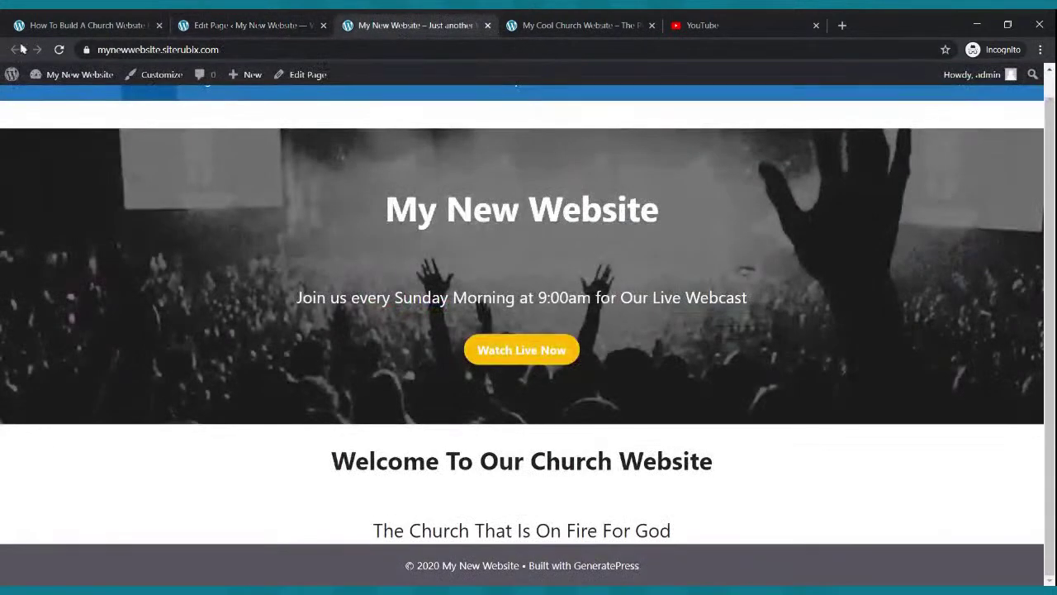
left_click(58, 50)
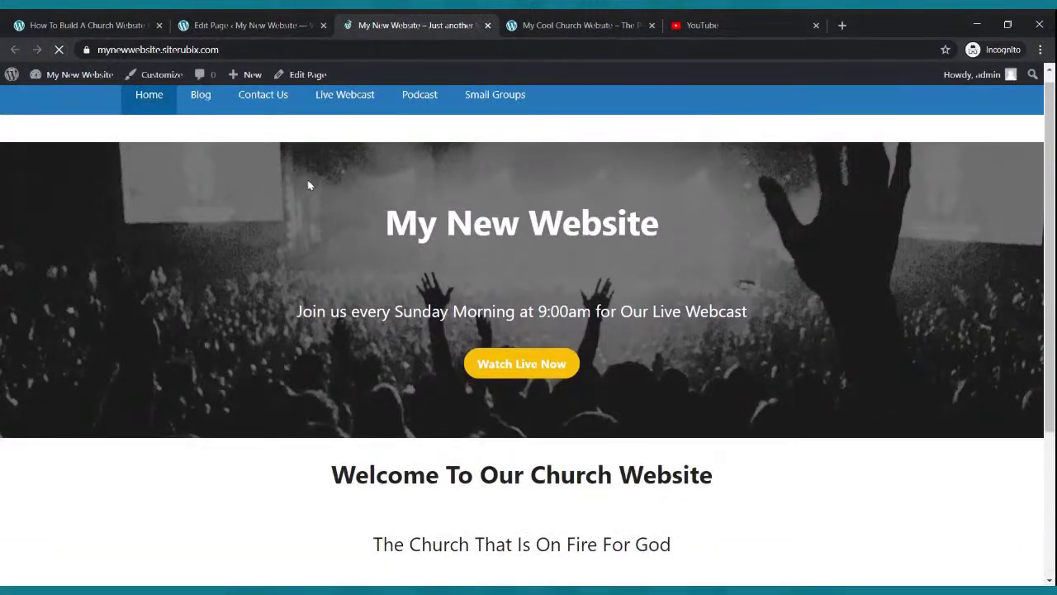
scroll(309, 185, "down", 3)
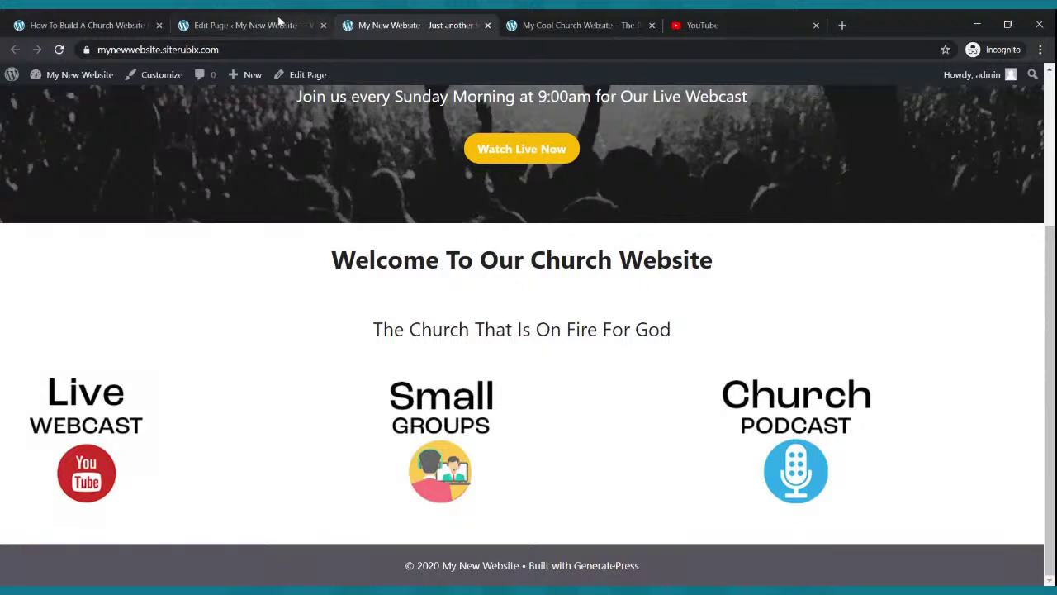
In the page editor, center-align the Live Webcast, Small Groups and Church Podcast images within their columns
left_click(247, 24)
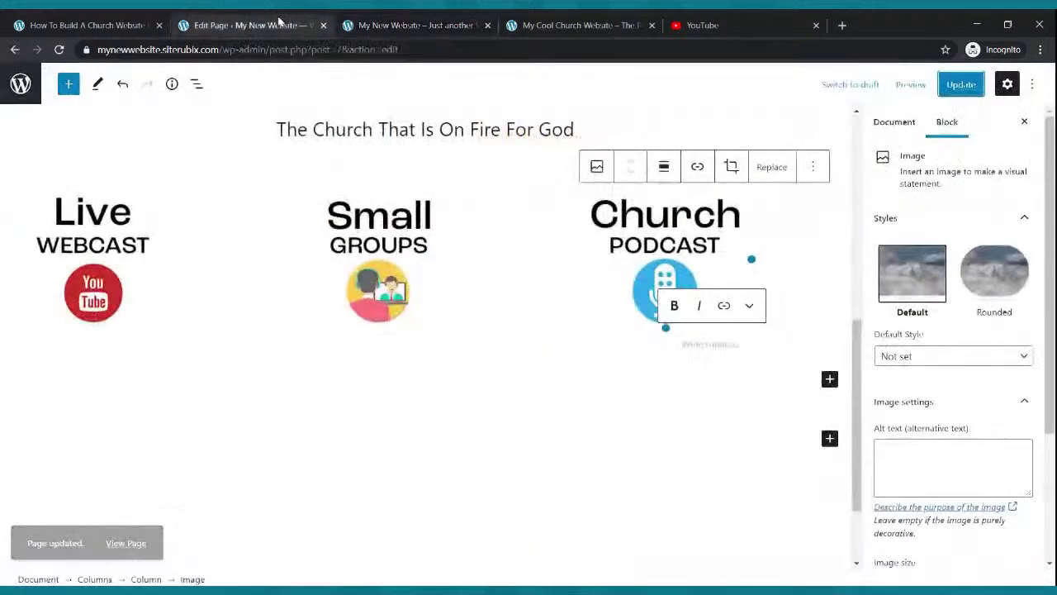
left_click(111, 254)
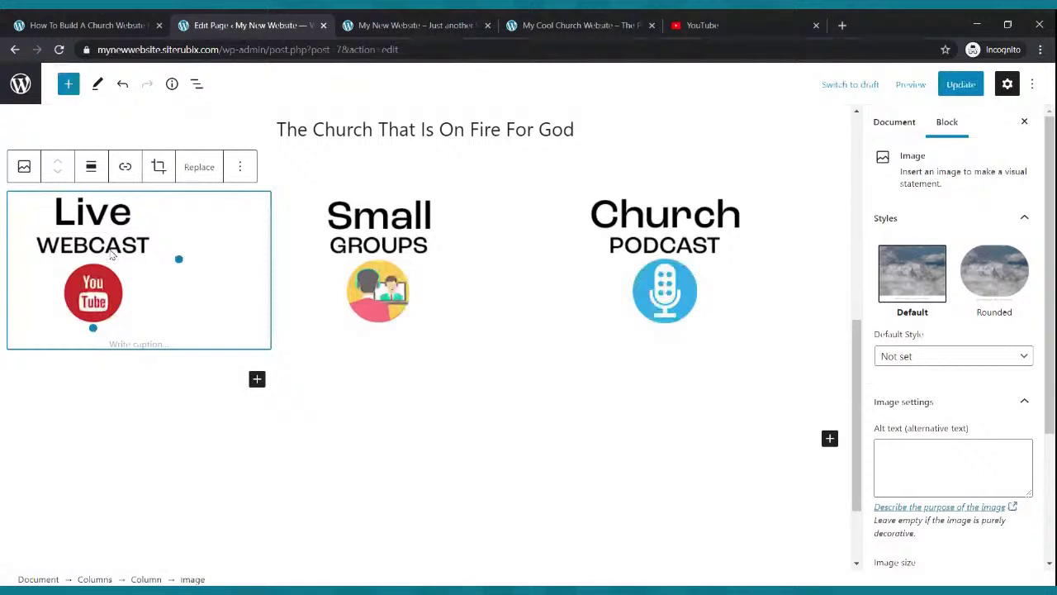
left_click(93, 167)
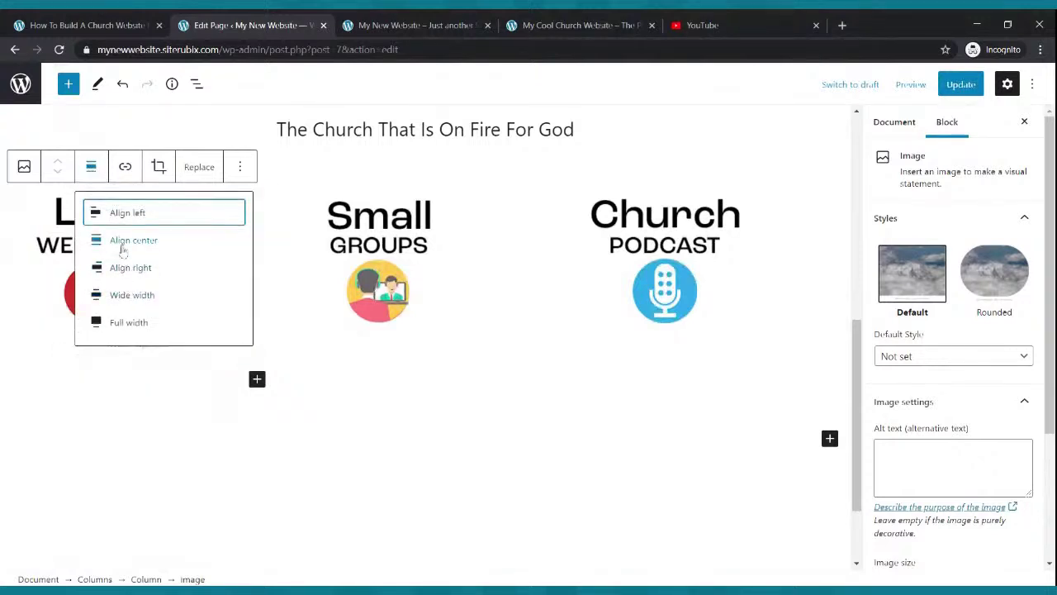
left_click(124, 248)
left_click(388, 252)
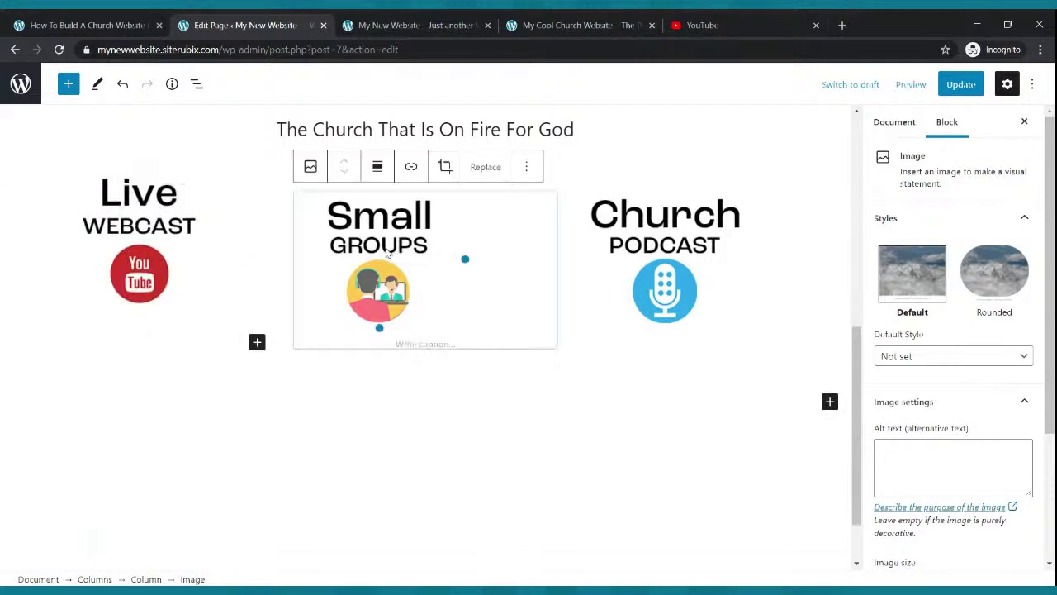
left_click(377, 166)
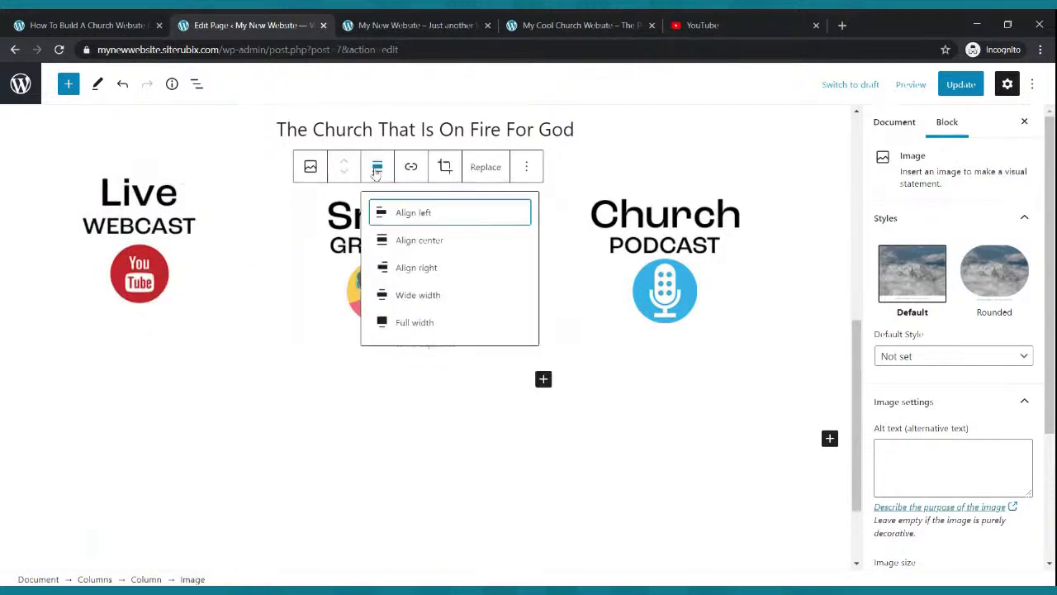
left_click(388, 245)
left_click(696, 261)
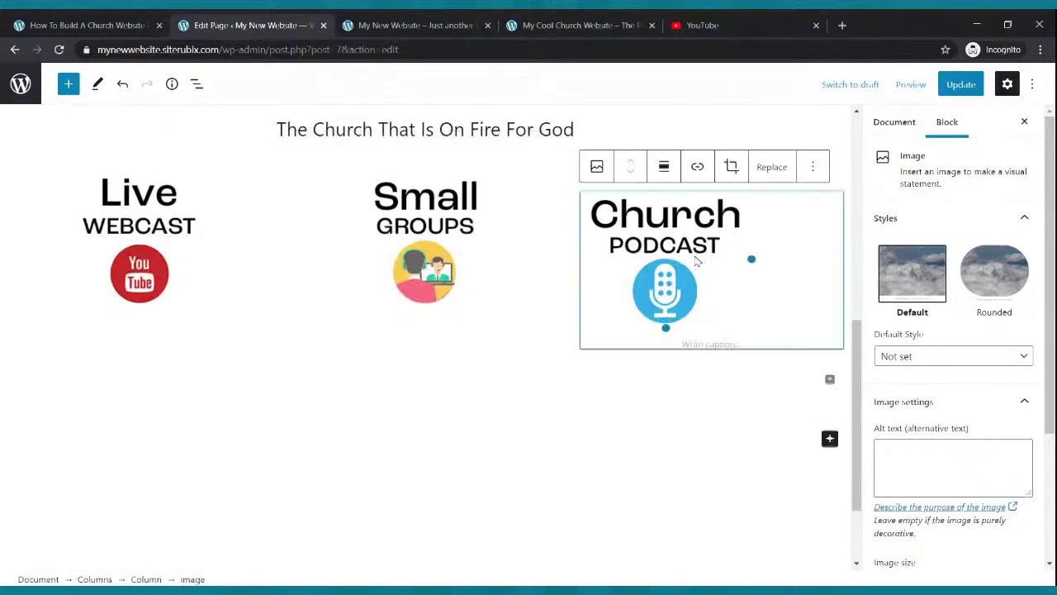
left_click(664, 168)
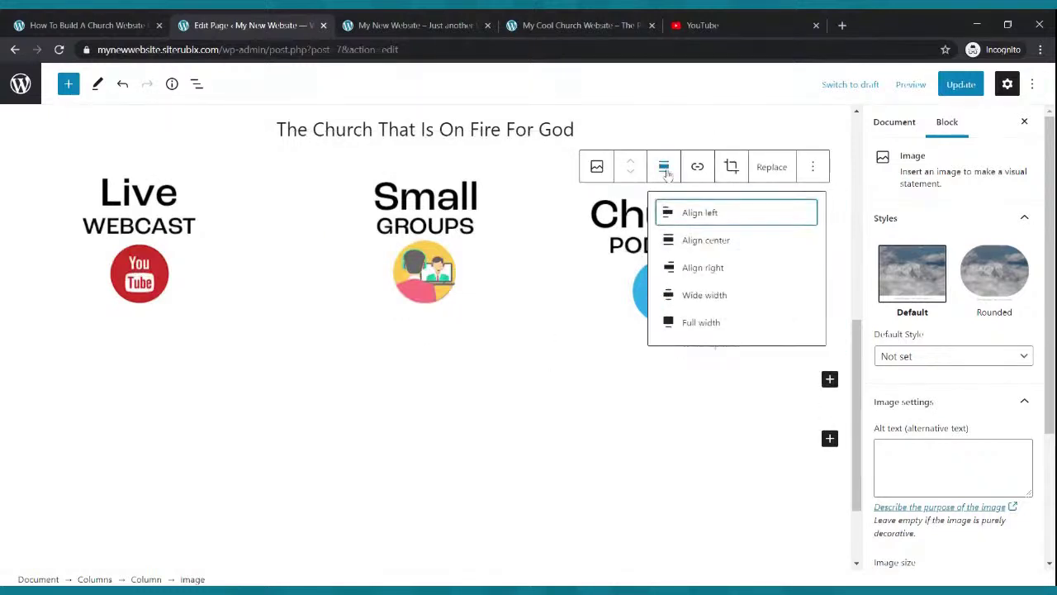
left_click(684, 239)
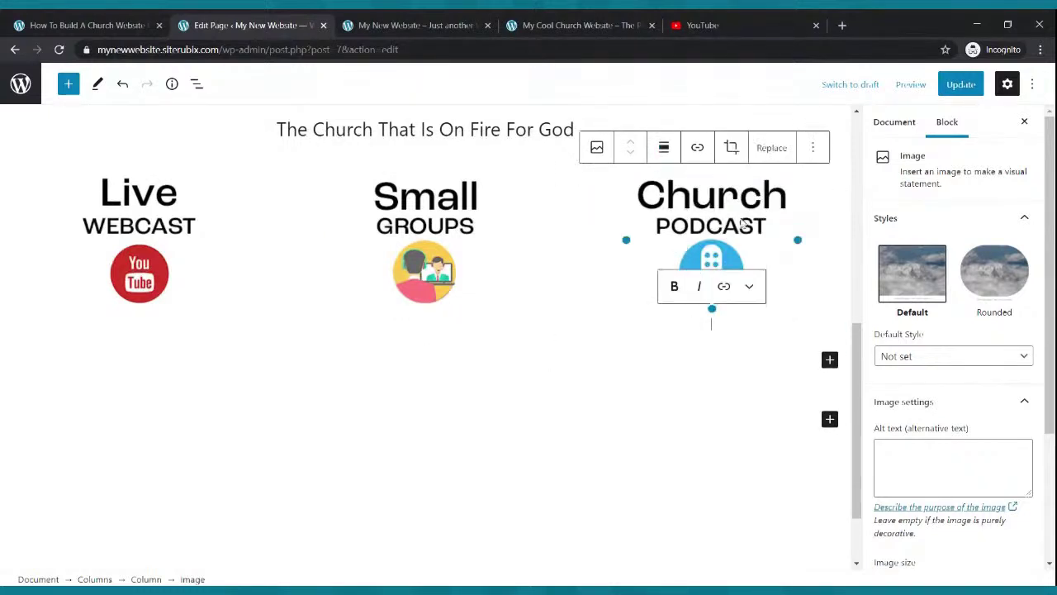
Update the page and reload the live home page to check the alignment of the three images
left_click(957, 85)
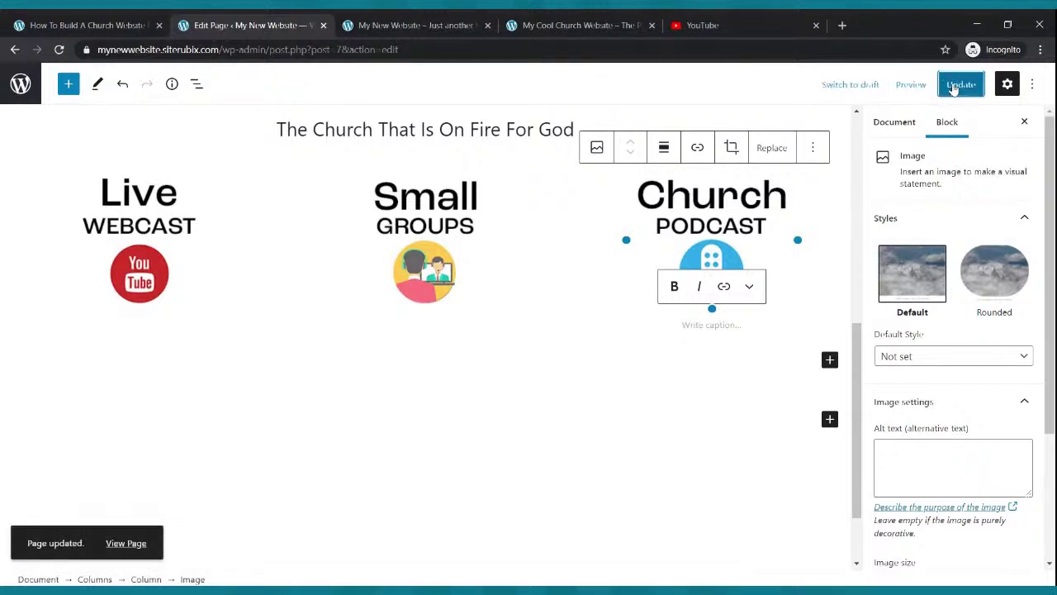
left_click(415, 25)
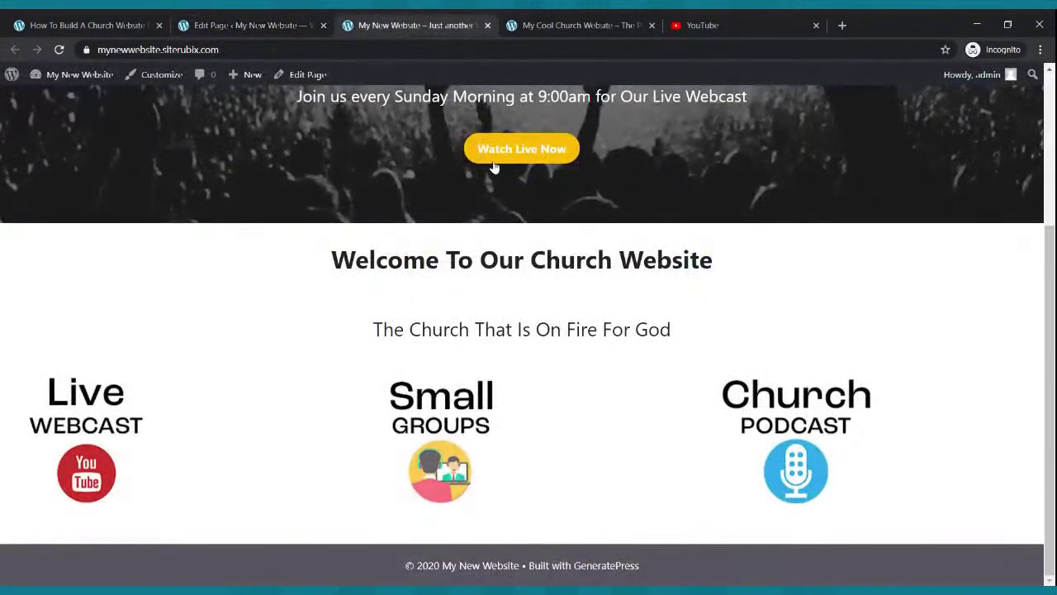
left_click(59, 50)
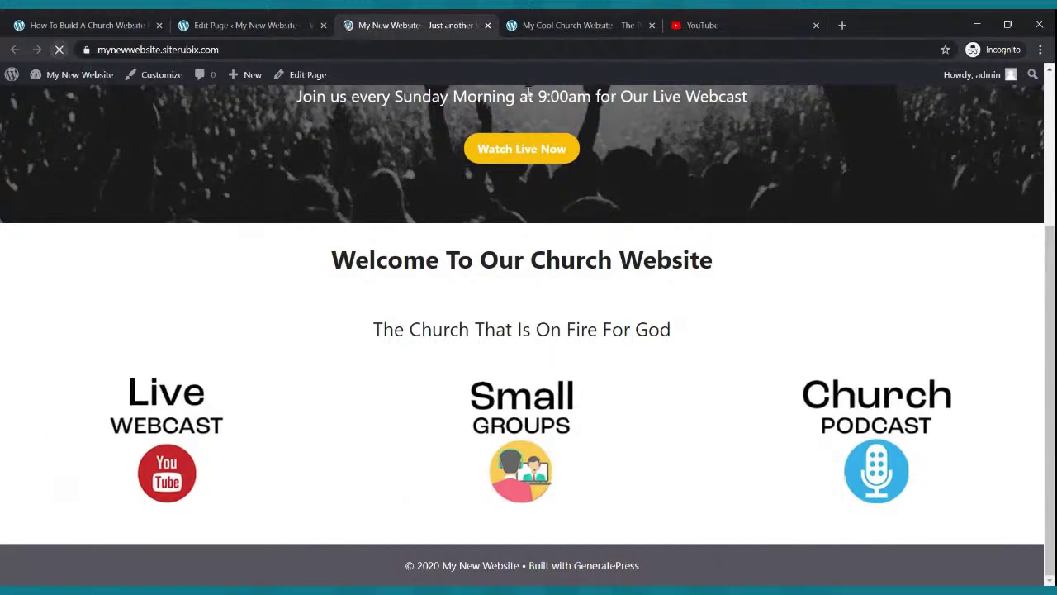
Review the live home page and compare it with the sample church site's captions below its three section images
scroll(509, 242, "up", 2)
scroll(537, 331, "down", 2)
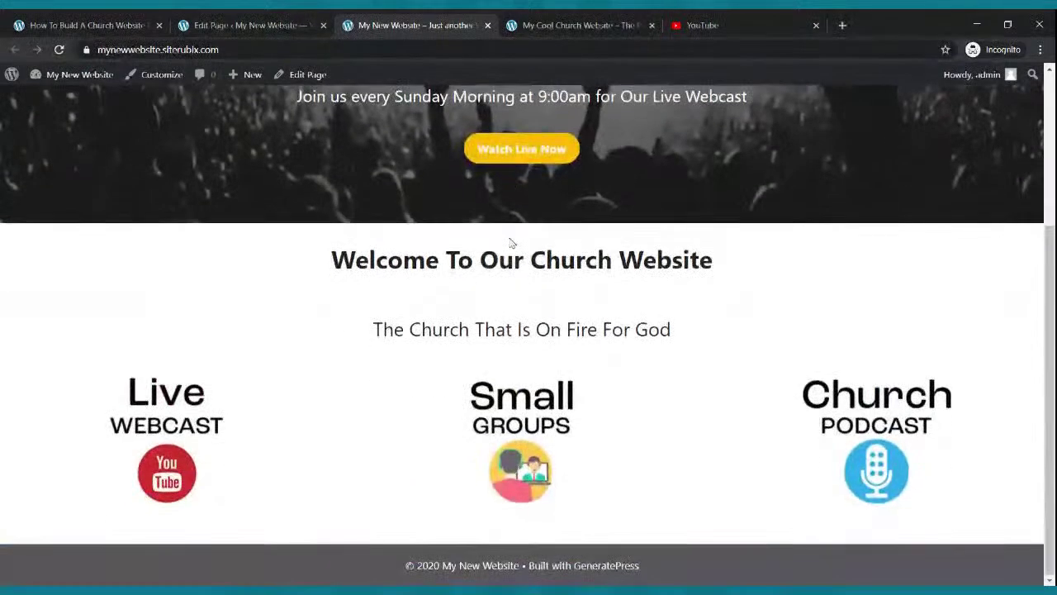
scroll(556, 314, "up", 3)
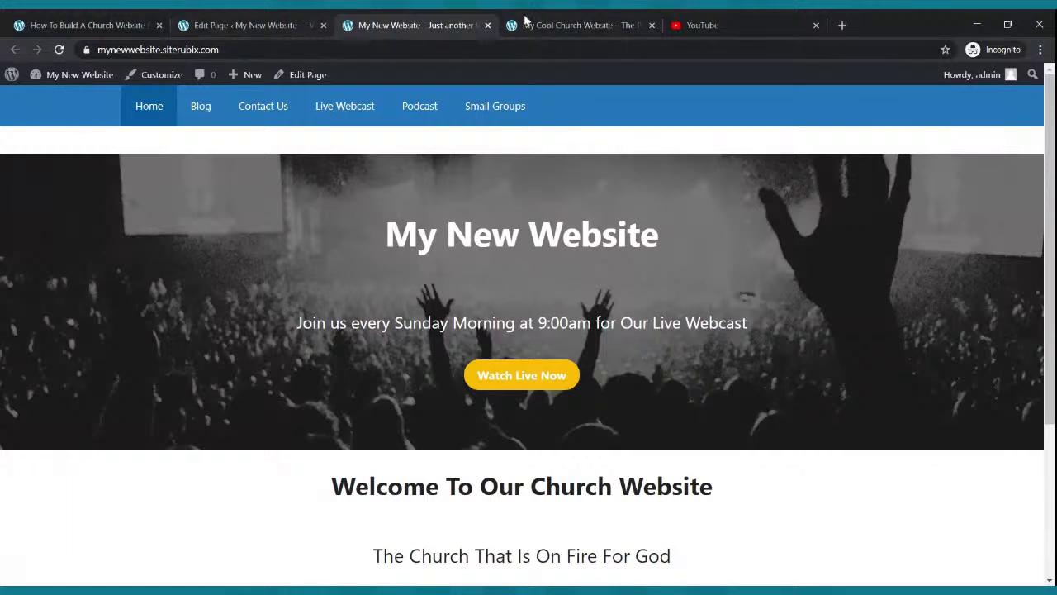
left_click(625, 20)
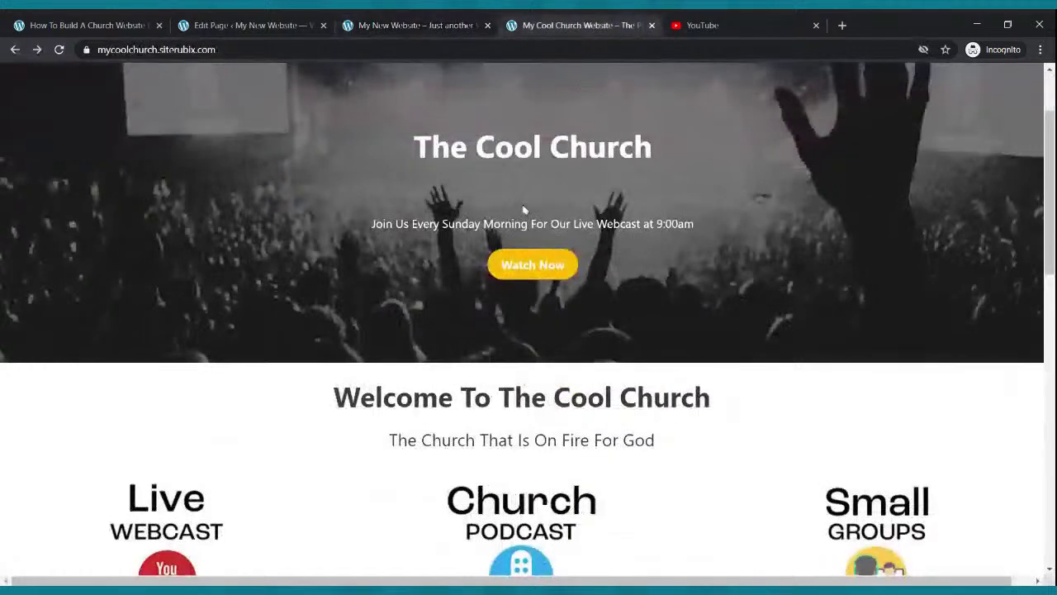
scroll(524, 207, "down", 4)
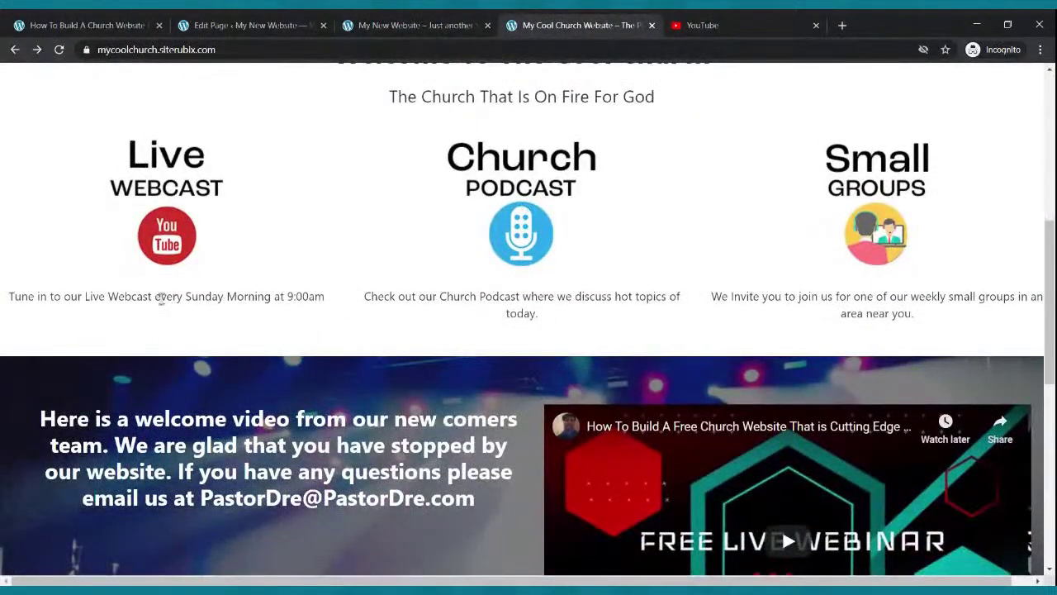
In the page editor, add a Paragraph block below the Live Webcast image in the first column
left_click(206, 25)
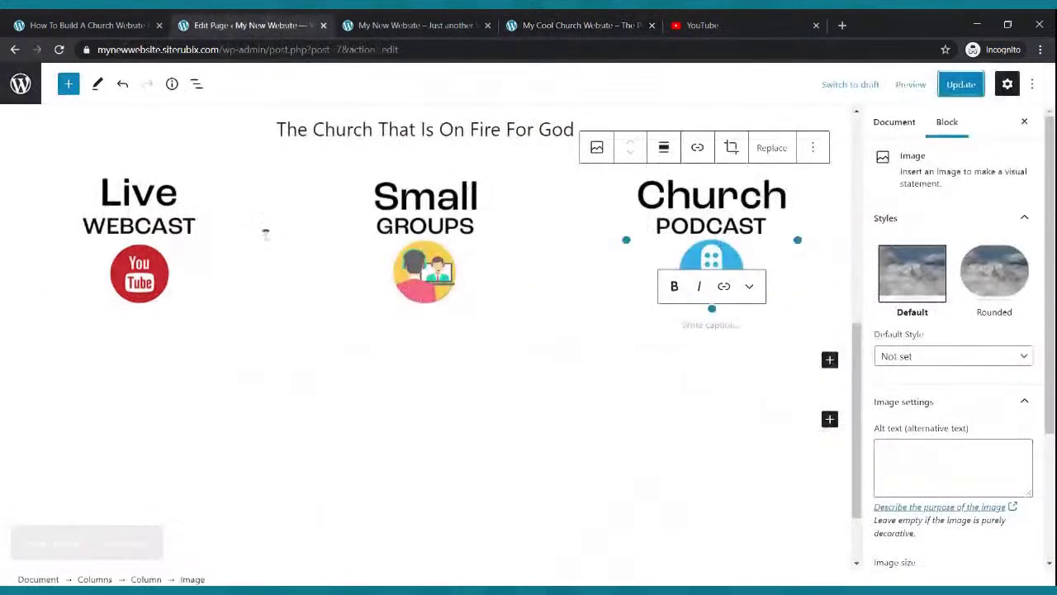
left_click(153, 252)
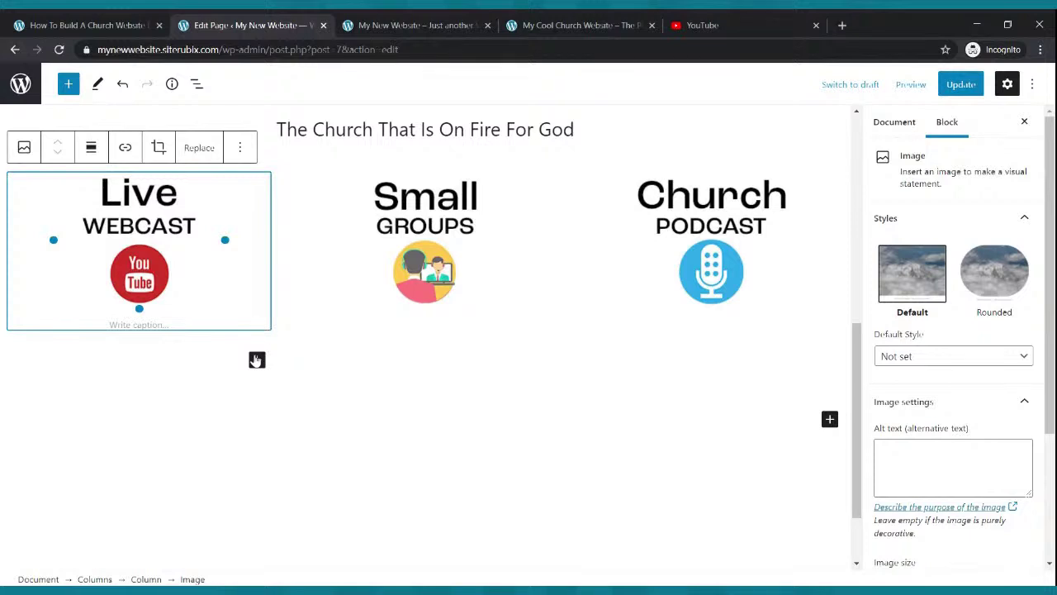
left_click(257, 359)
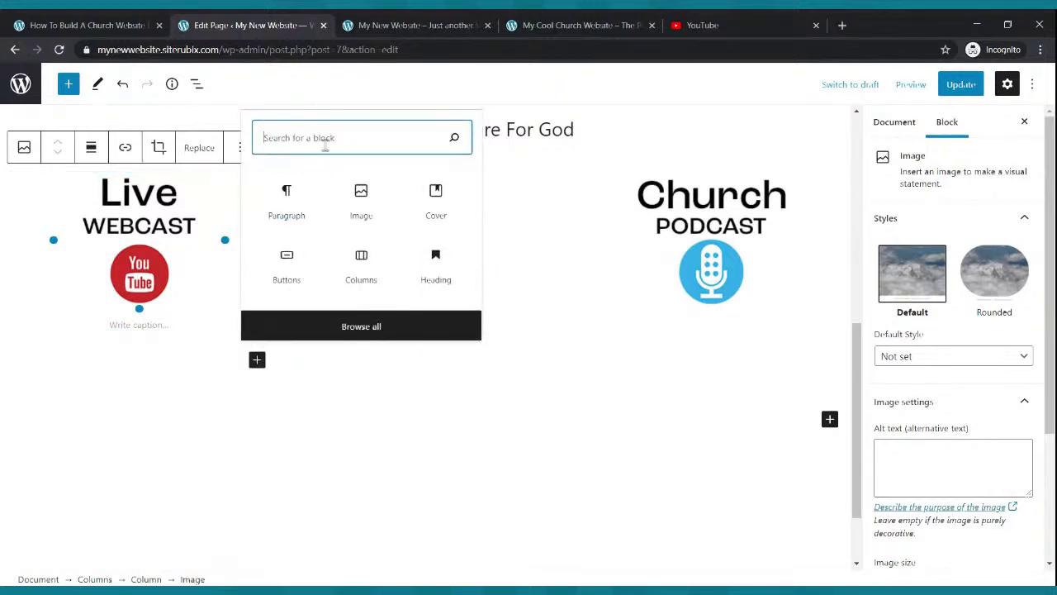
type("pat")
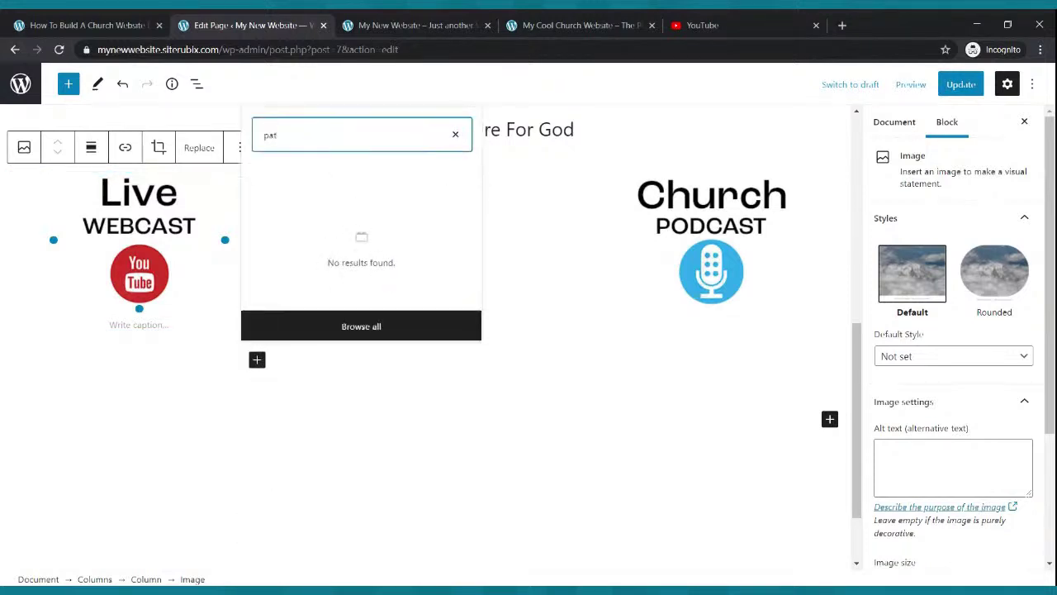
key("BackSpace")
type("ragrp")
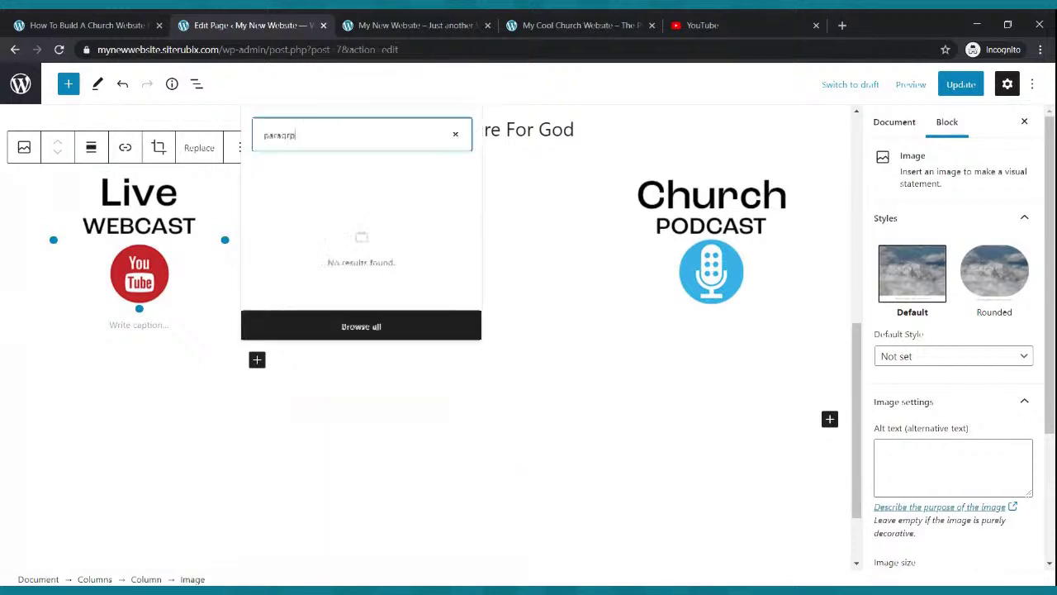
key("BackSpace")
type("aph")
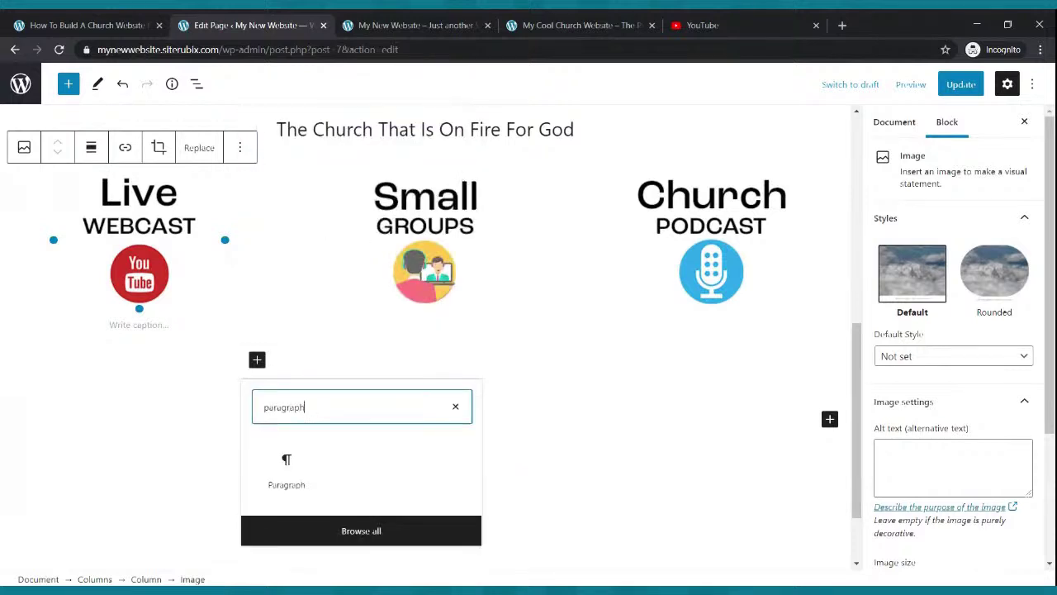
left_click(289, 469)
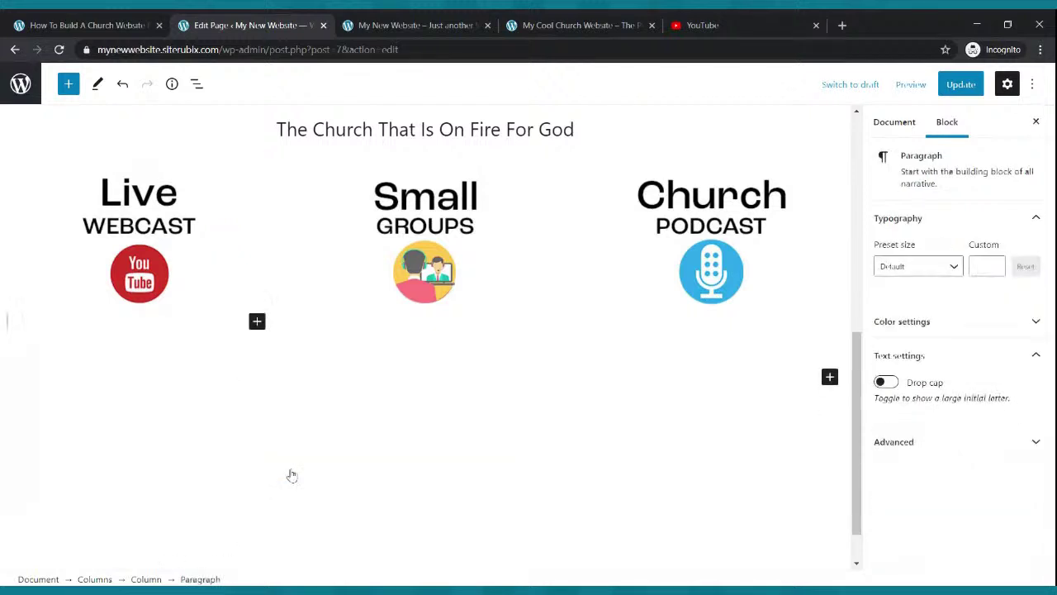
Enter "Join Us For Our Live Webcast Every Sunday Morning at 9:00am" in the paragraph below the Live Webcast image
type("Join Us For O")
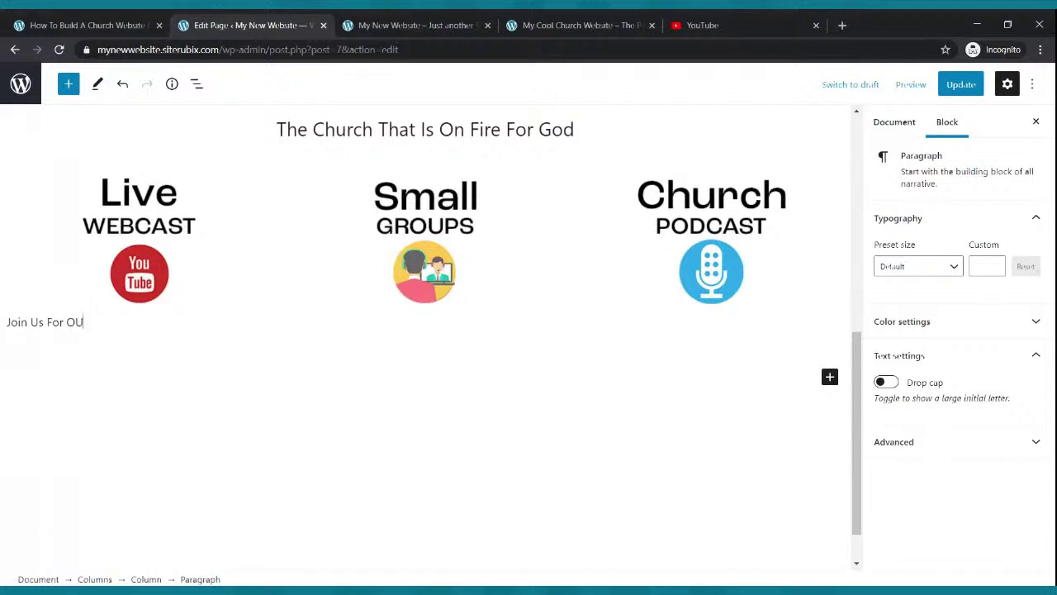
type("ur Live Webcast Every Sunday")
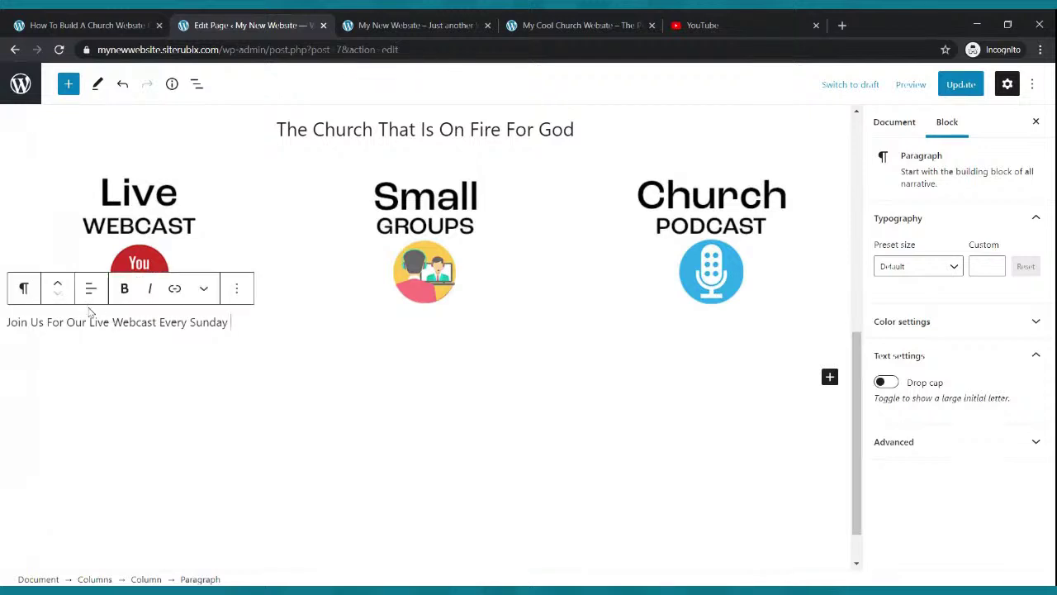
type(" Morning at 9:00am")
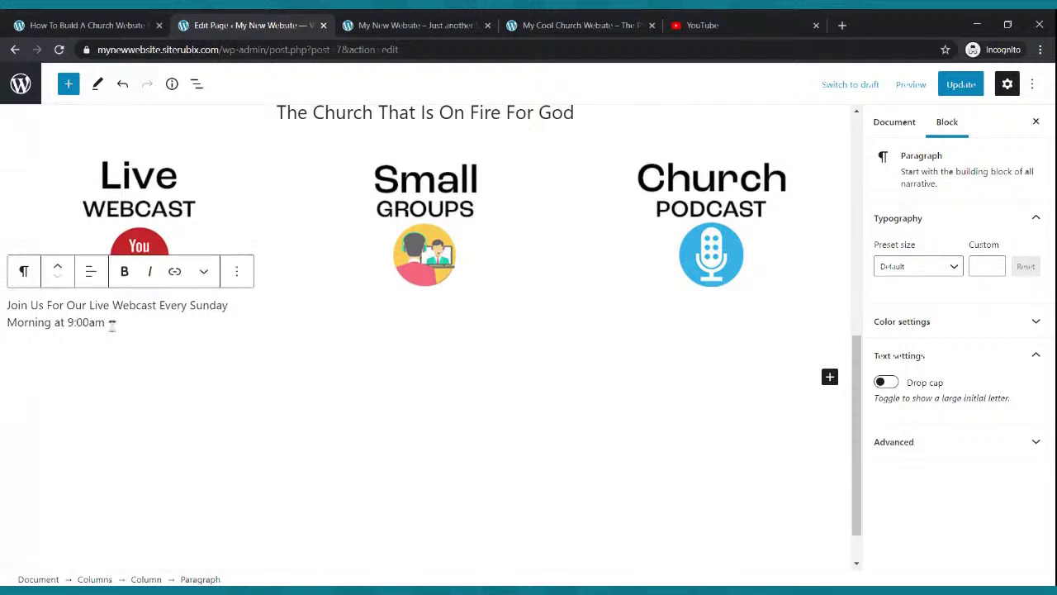
Center-align the caption below the Live Webcast image and make its text bold
left_click_drag(137, 323, 9, 302)
key("ctrl+c")
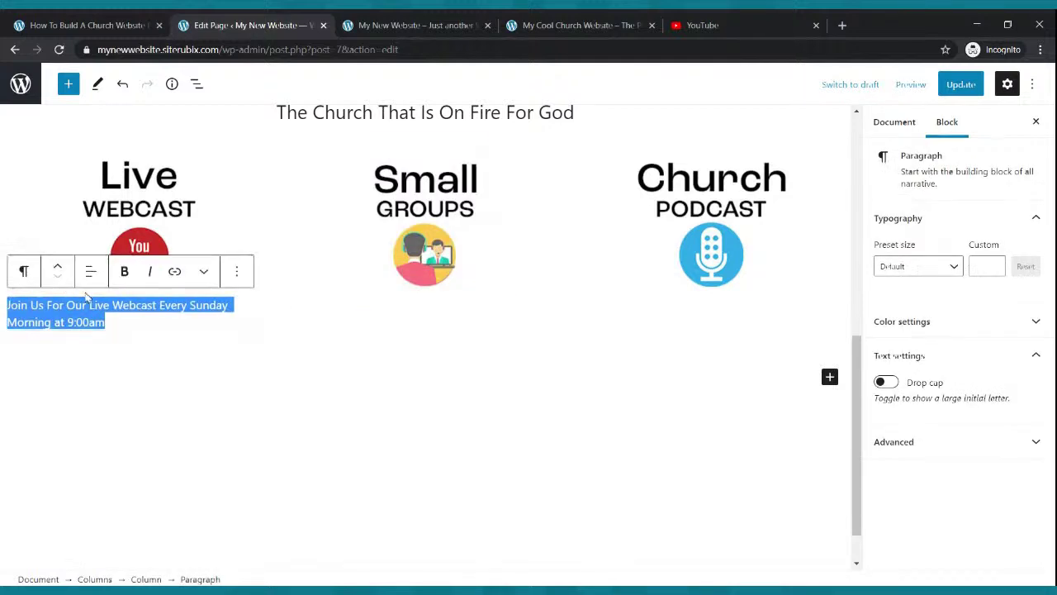
left_click(91, 271)
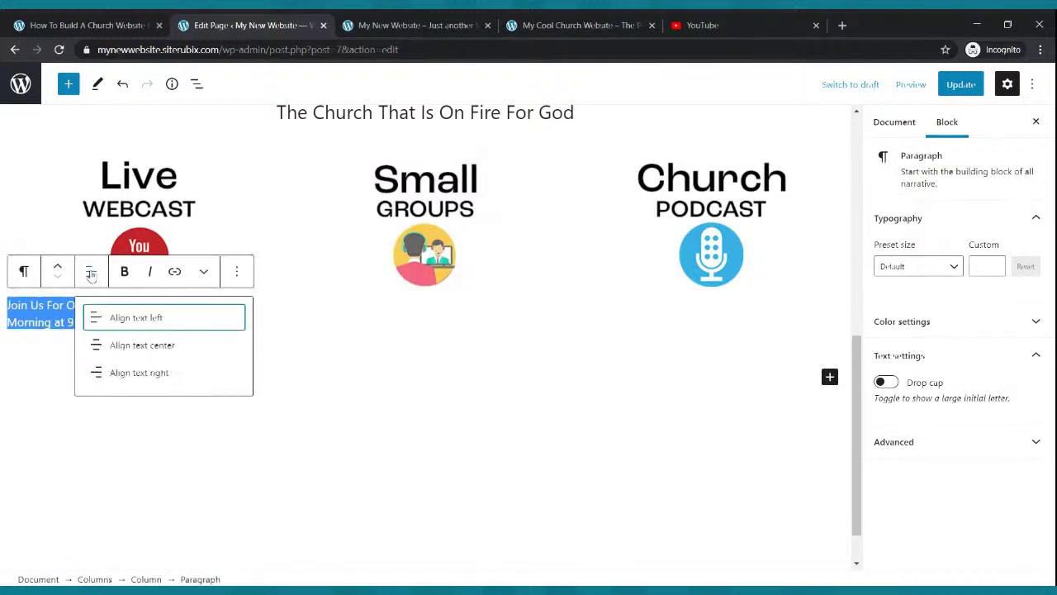
left_click(112, 345)
left_click(124, 275)
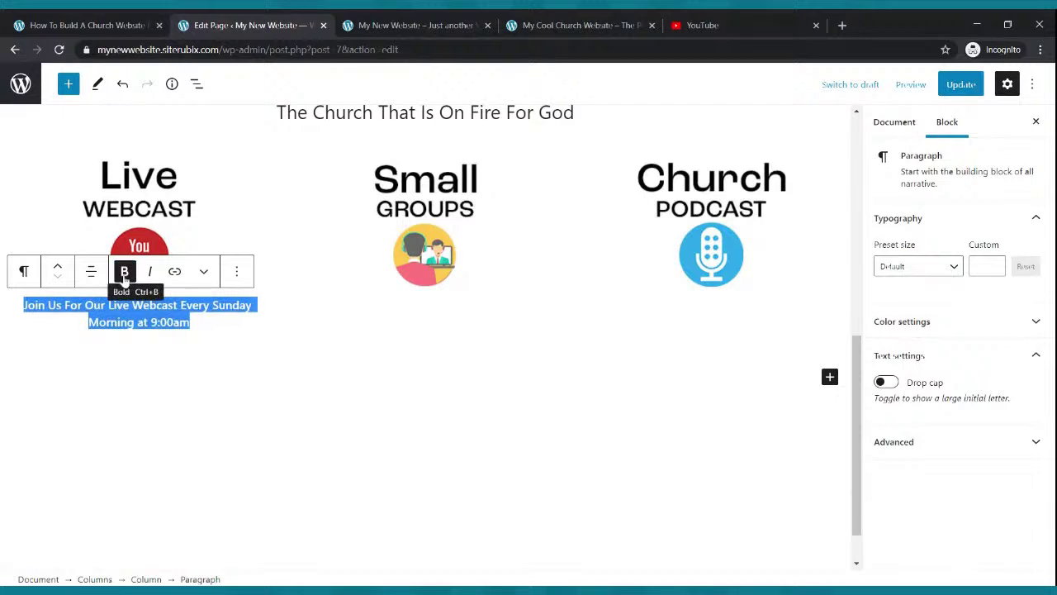
Try the Normal and Medium preset sizes on the Live Webcast caption and set its custom font size to 22
left_click(917, 273)
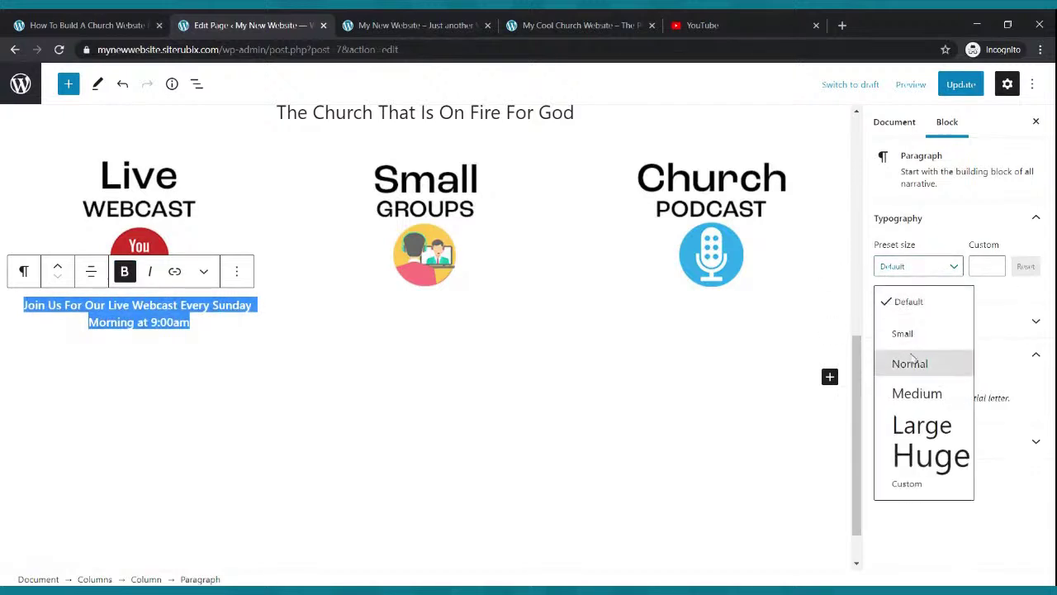
left_click(910, 364)
left_click(953, 267)
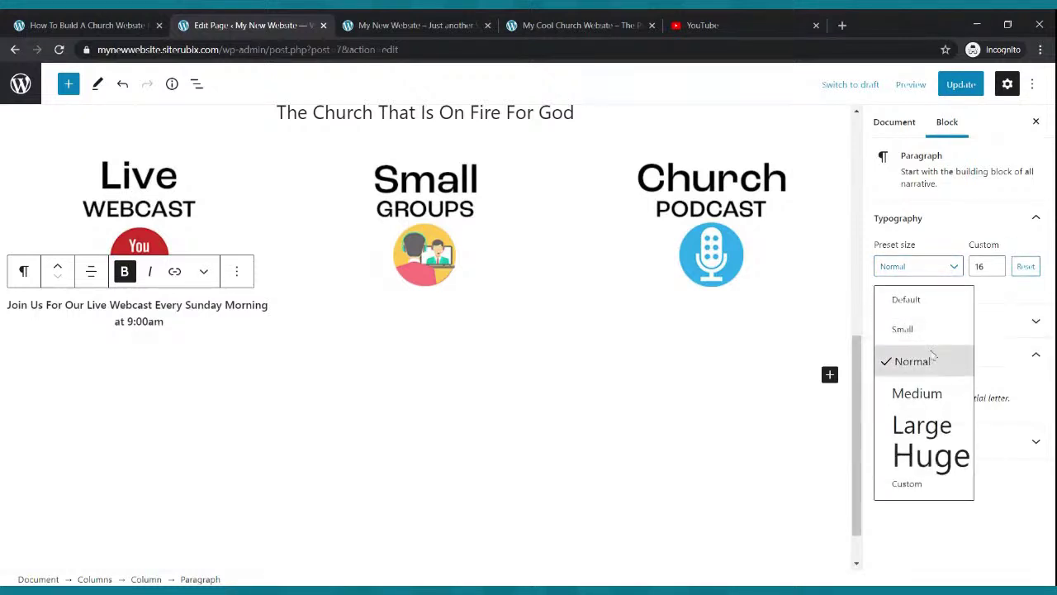
left_click(916, 393)
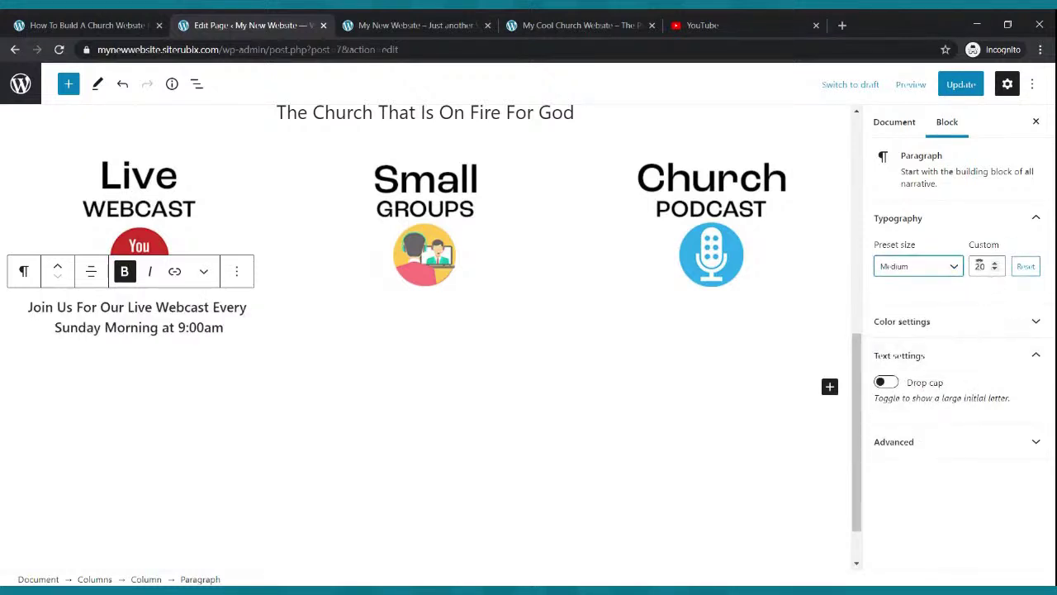
left_click(995, 264)
left_click(995, 263)
left_click(995, 263)
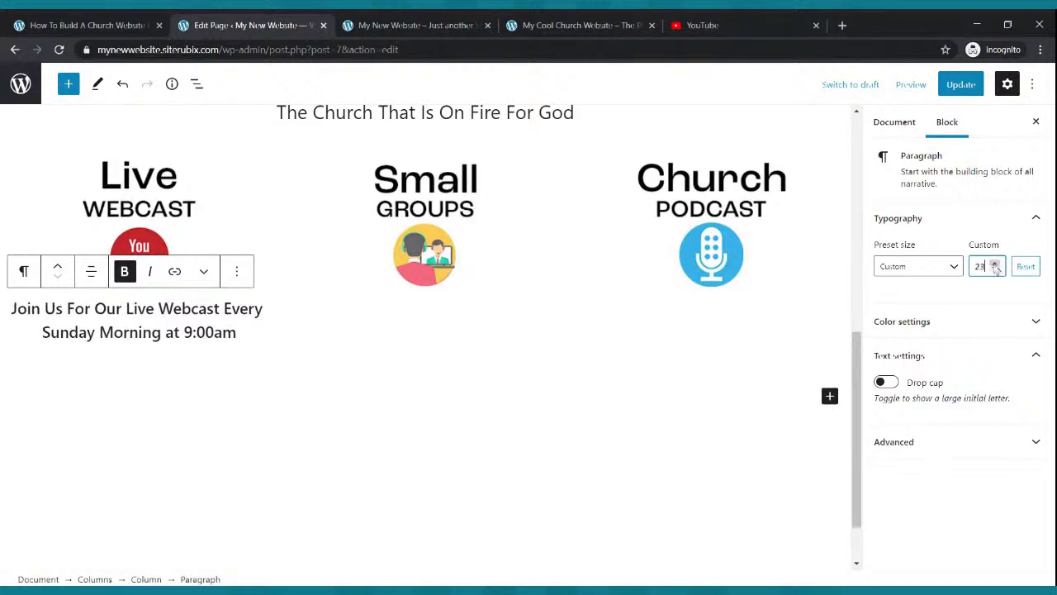
left_click(995, 271)
Copy the bold Live Webcast caption into a new Paragraph block below the Small Groups image in the second column
left_click(705, 320)
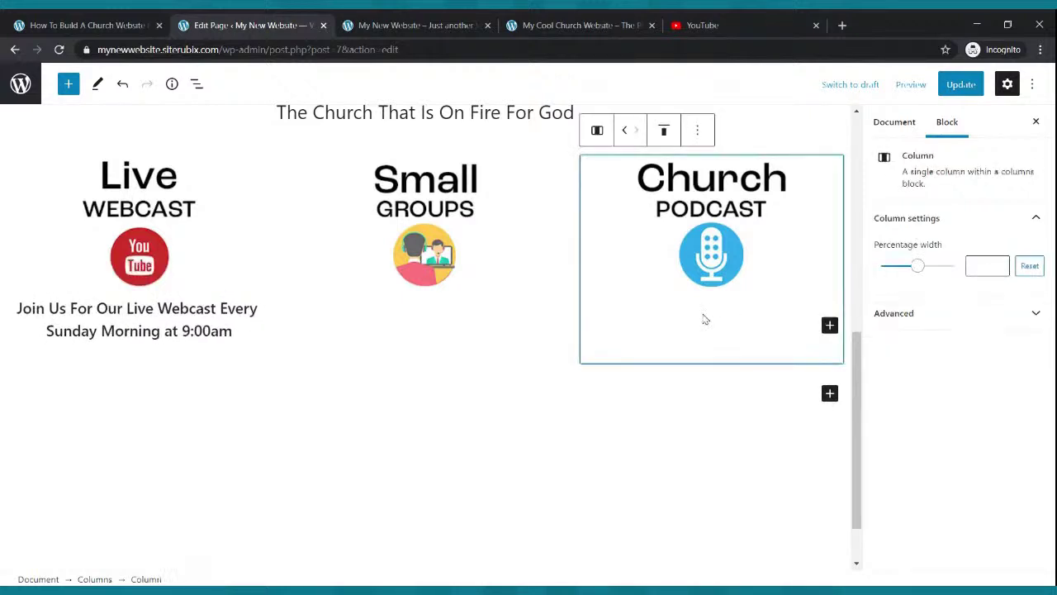
left_click(355, 358)
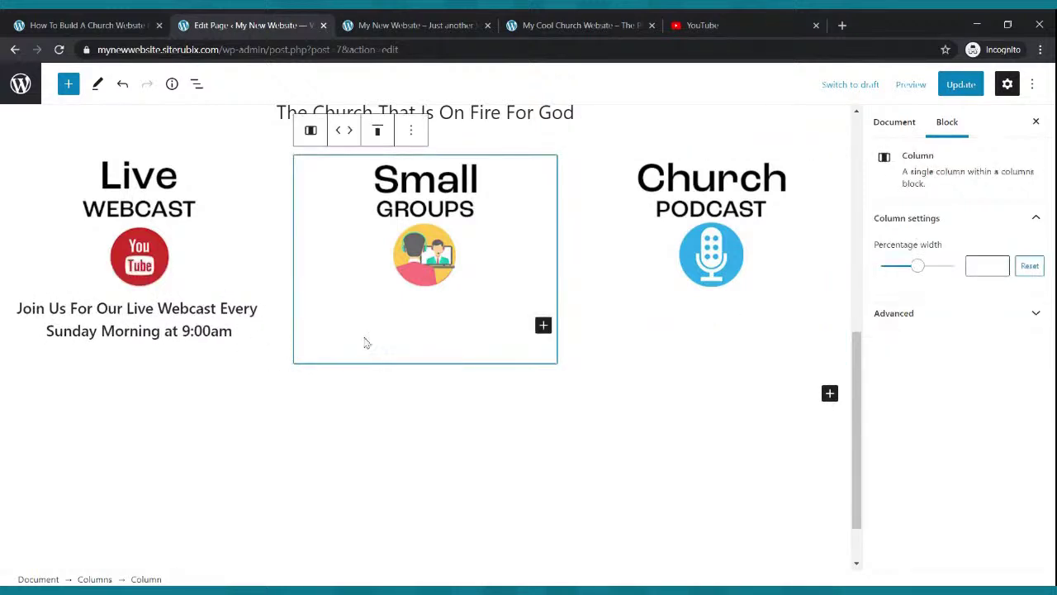
left_click_drag(236, 332, 6, 314)
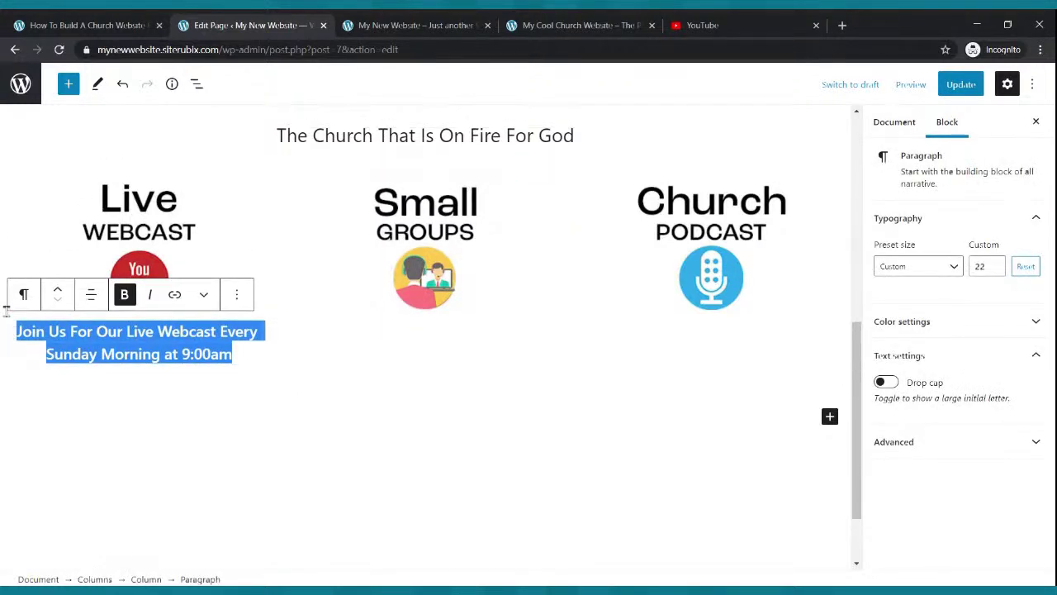
left_click(383, 345)
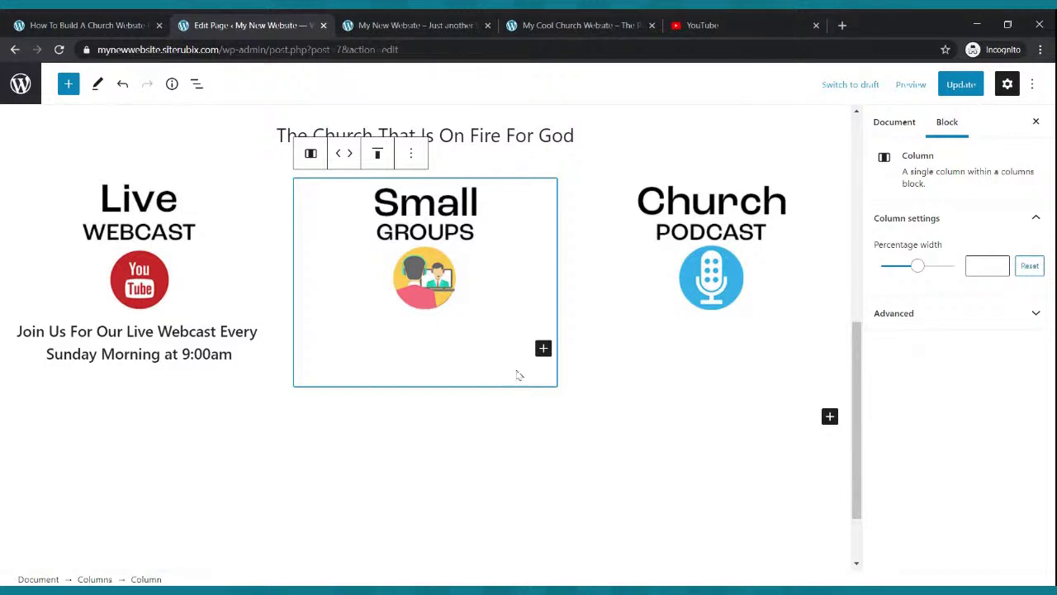
left_click(543, 350)
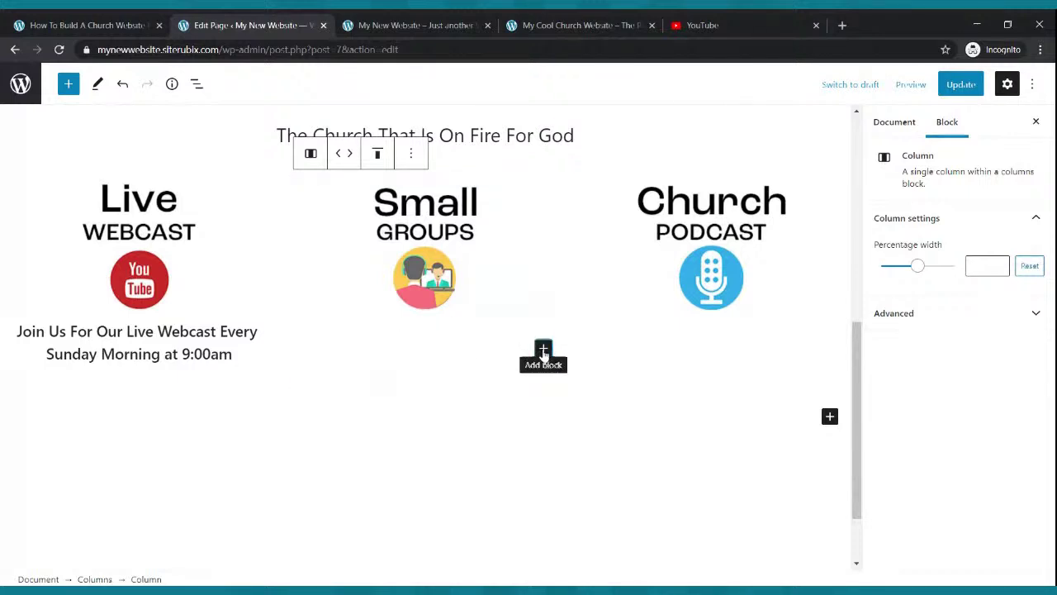
left_click(573, 188)
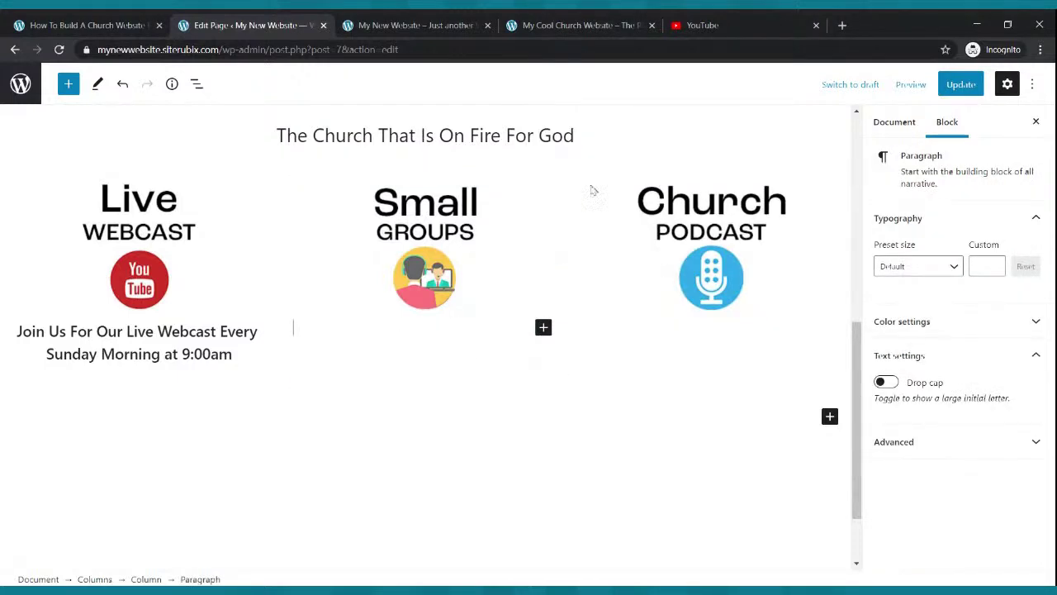
left_click(396, 344)
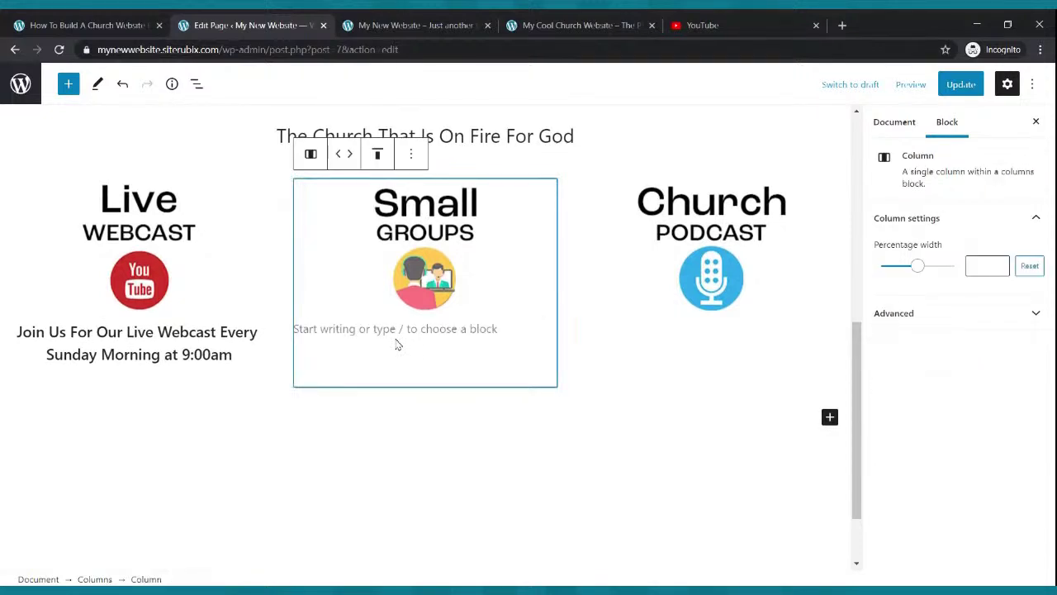
left_click(388, 328)
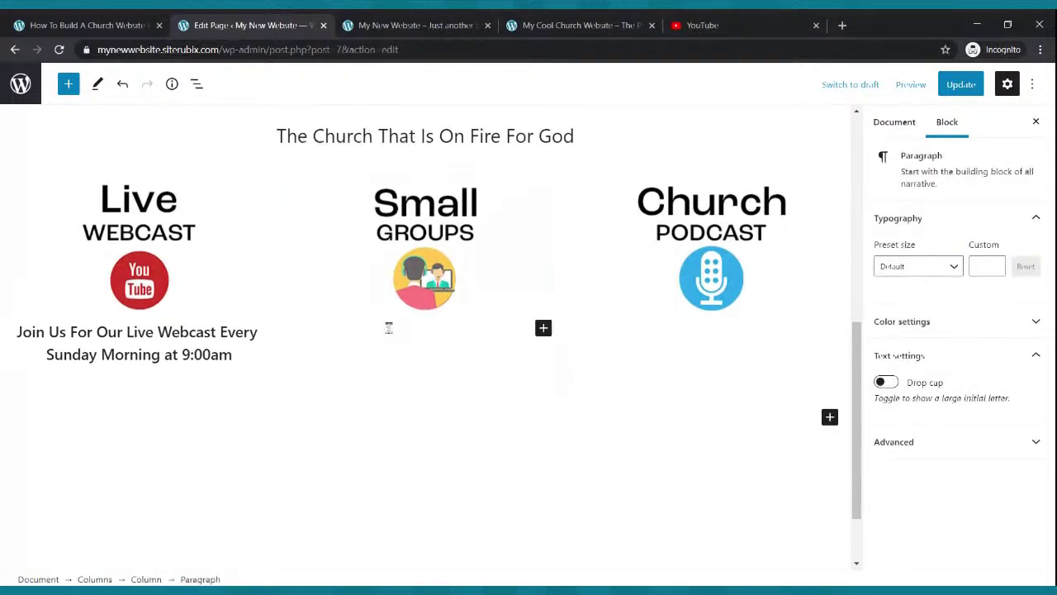
key("ctrl+v")
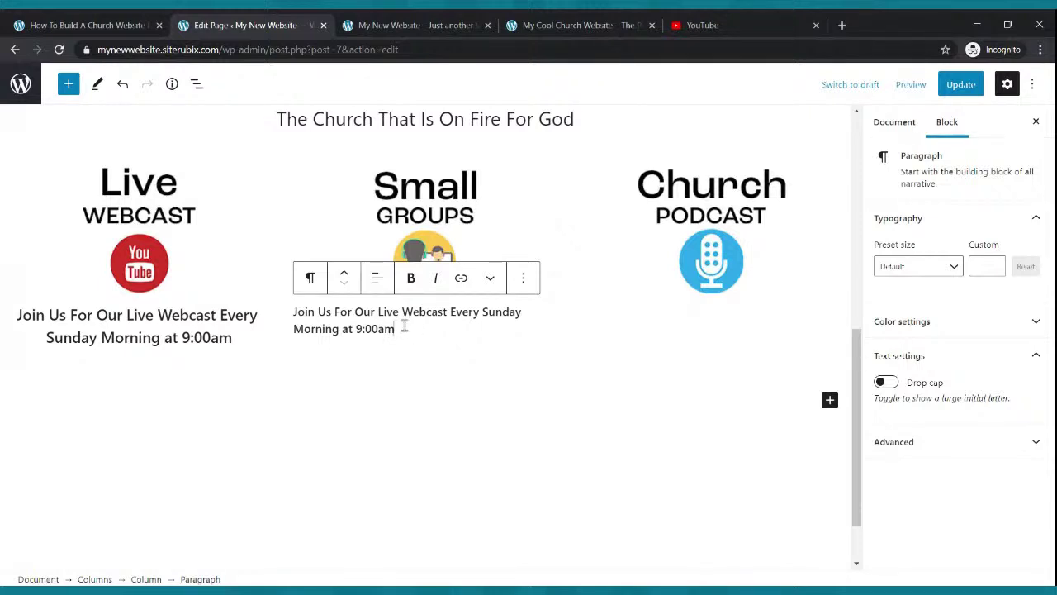
Replace the copied caption below the Small Groups image with "Join Us For One Of Our Small Groups That Meet Throughout The Week"
left_click_drag(393, 324, 296, 310)
key("BackSpace")
type("Join Us For One Of")
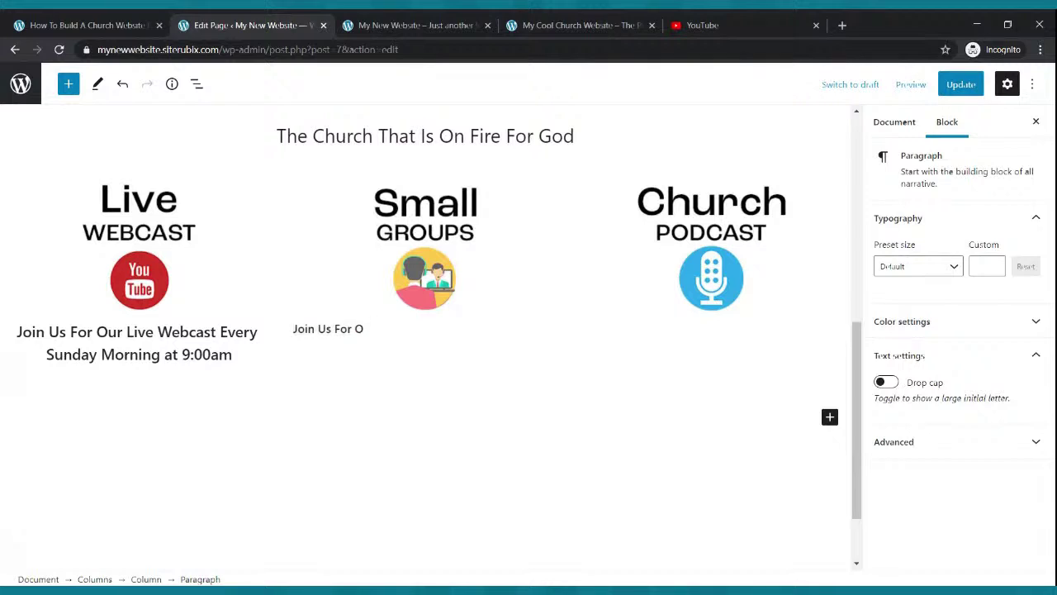
type(" Our Sma")
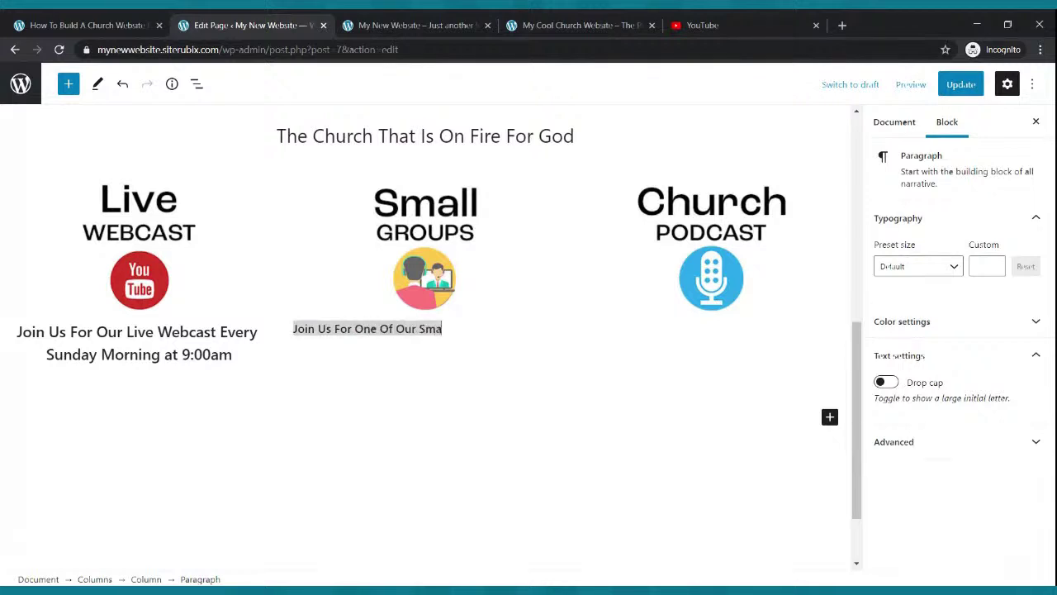
type("ll Group")
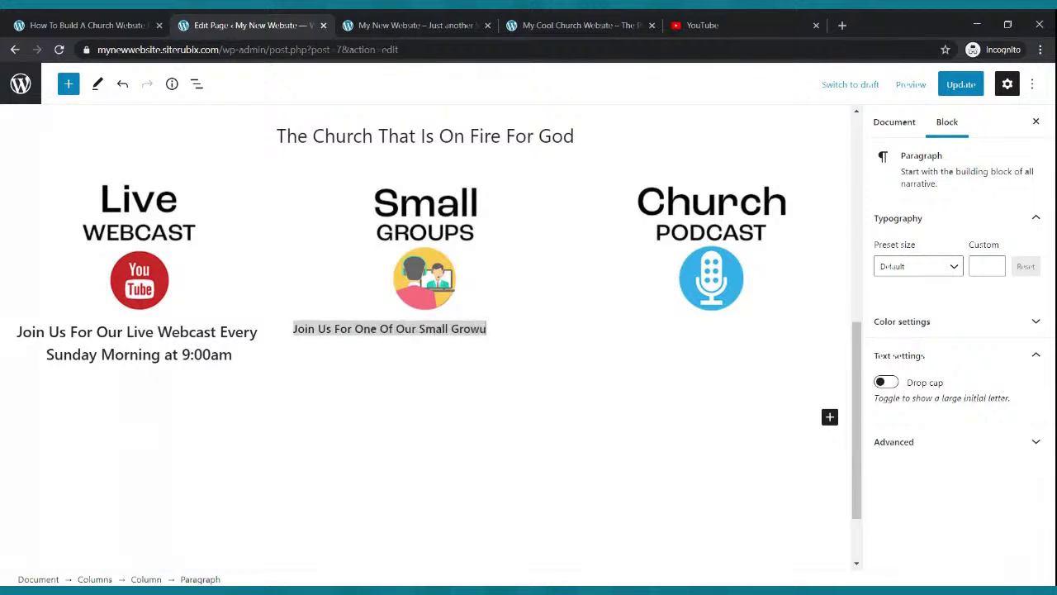
type("s t")
key("BackSpace")
type("That Me")
key("BackSpace")
type("Meet Tr")
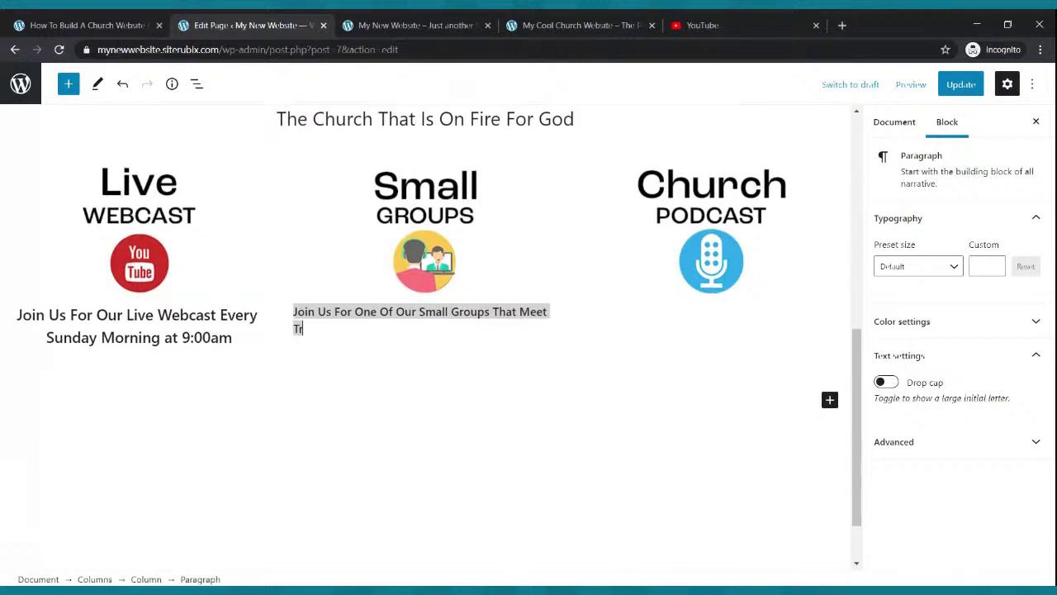
key("BackSpace")
type("hroughtout")
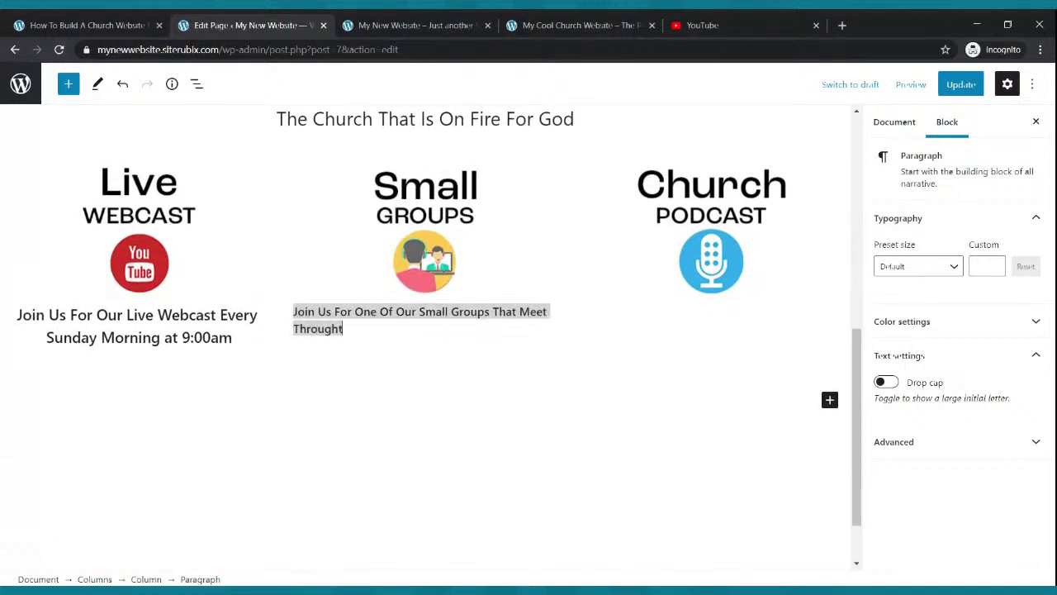
key("BackSpace")
key("BackSpace")
key("BackSpace")
type("hout The Week")
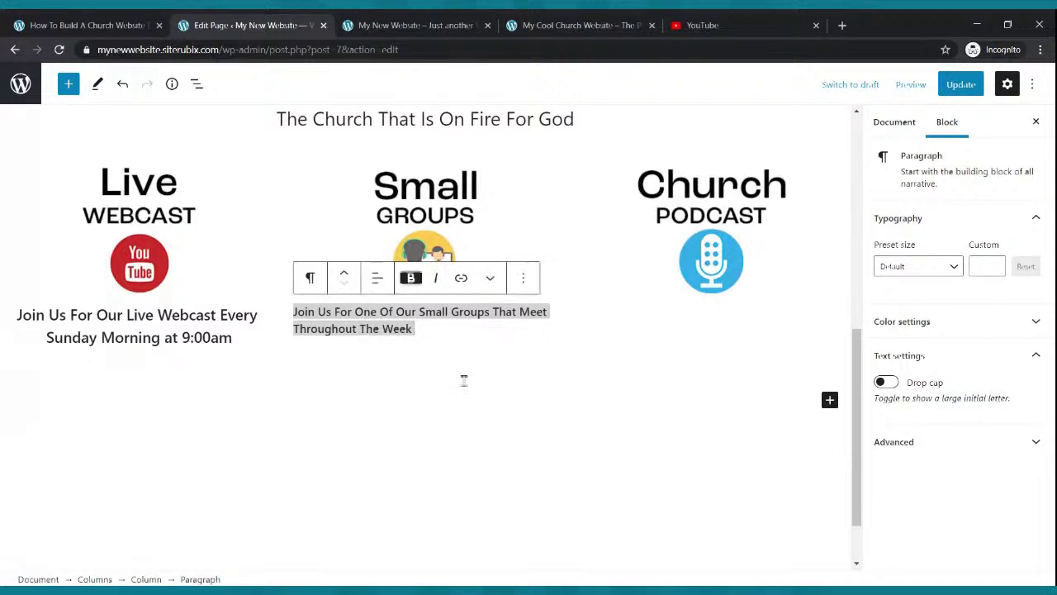
Center-align the caption below the Small Groups image
left_click(444, 355)
left_click_drag(425, 327, 293, 314)
left_click(415, 328)
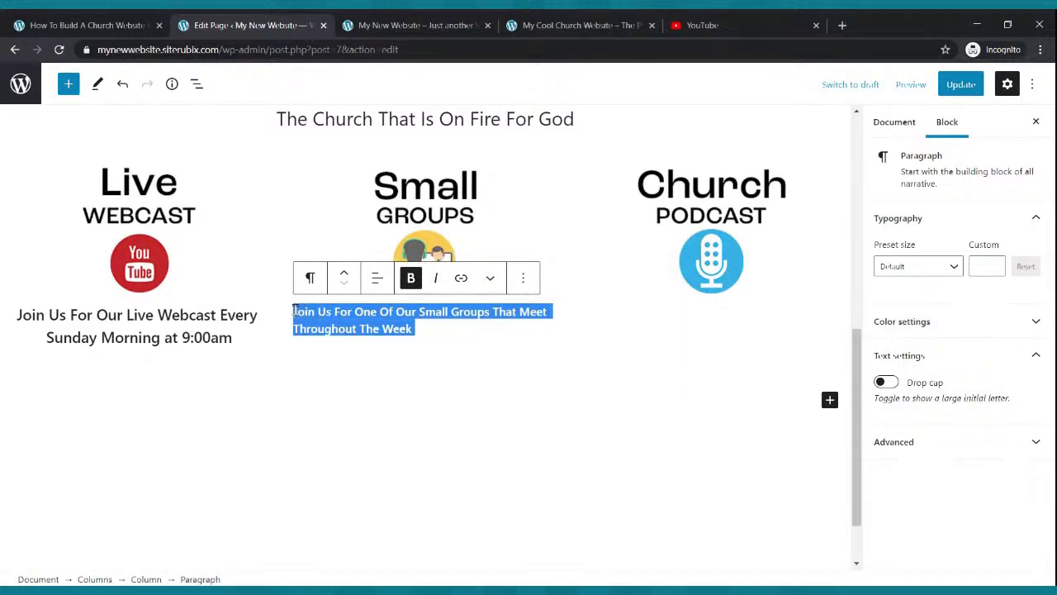
left_click(377, 278)
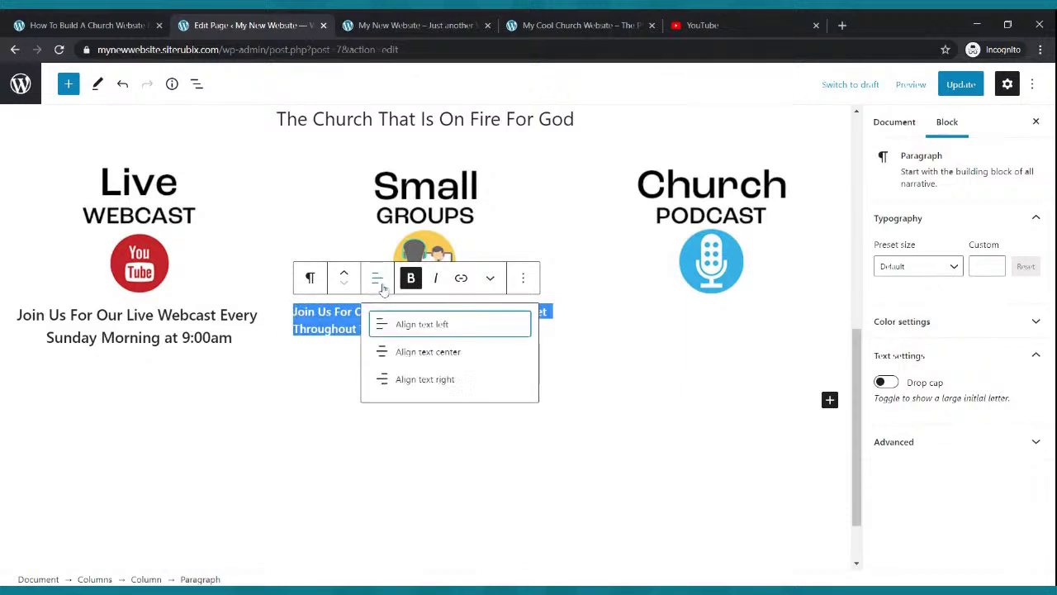
left_click(407, 353)
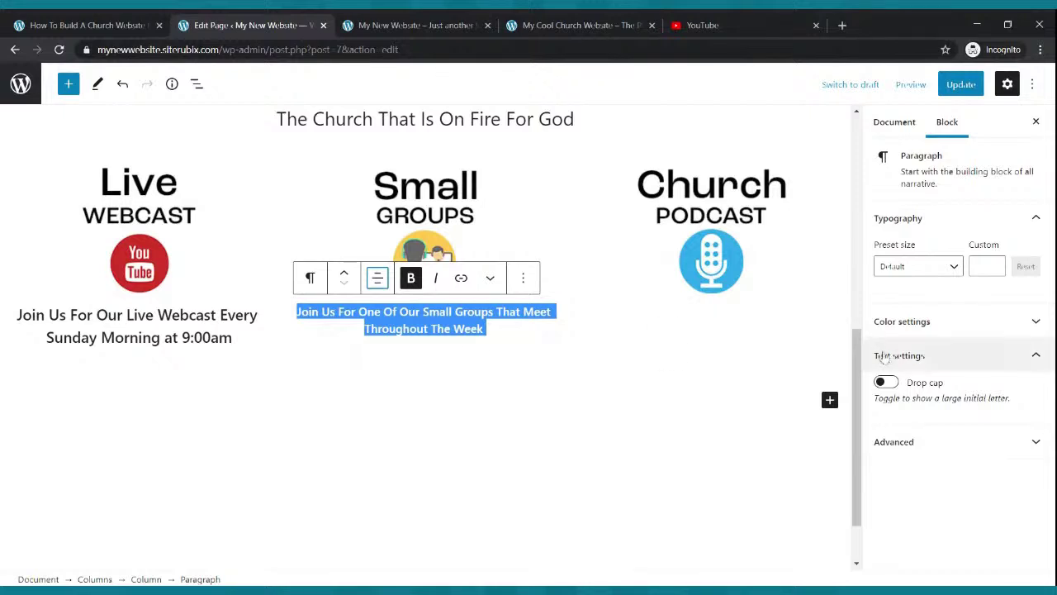
Set the Small Groups caption's custom font size to 22 and update the page
left_click(993, 268)
left_click(995, 263)
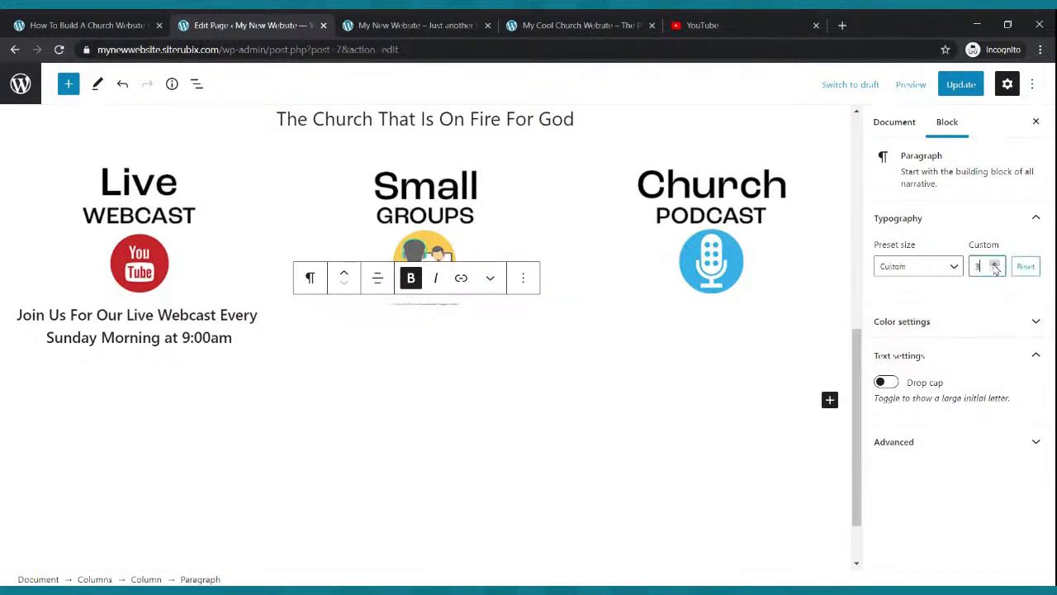
left_click(995, 263)
left_click(995, 263)
left_click(996, 263)
left_click(722, 390)
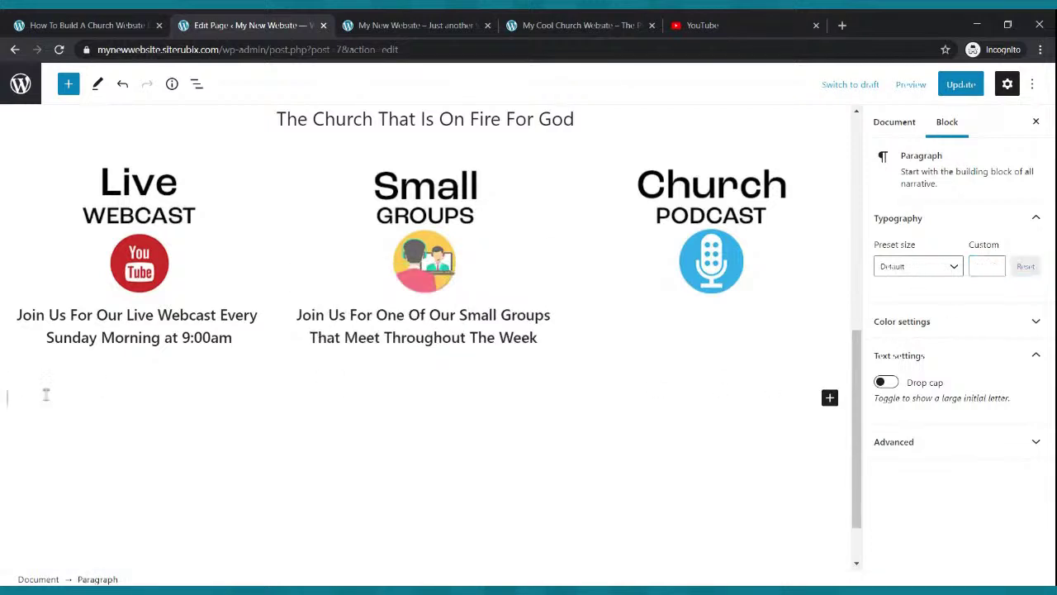
left_click(962, 83)
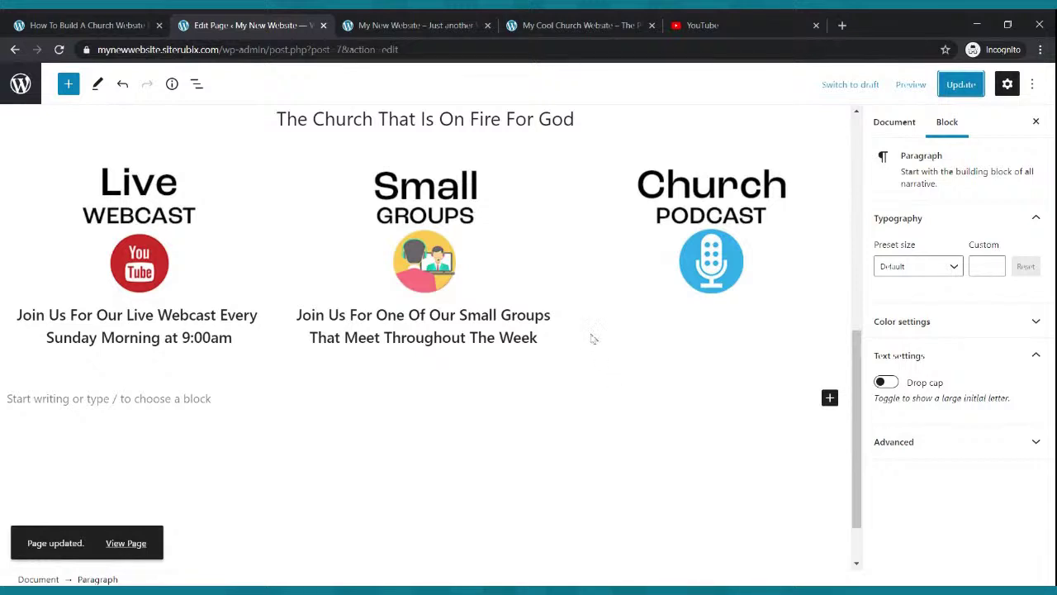
Add a Paragraph block below the Church Podcast image reading "Listen To Our Weekly Podcast Where We Discuss Hot Topics and More.."
left_click(763, 312)
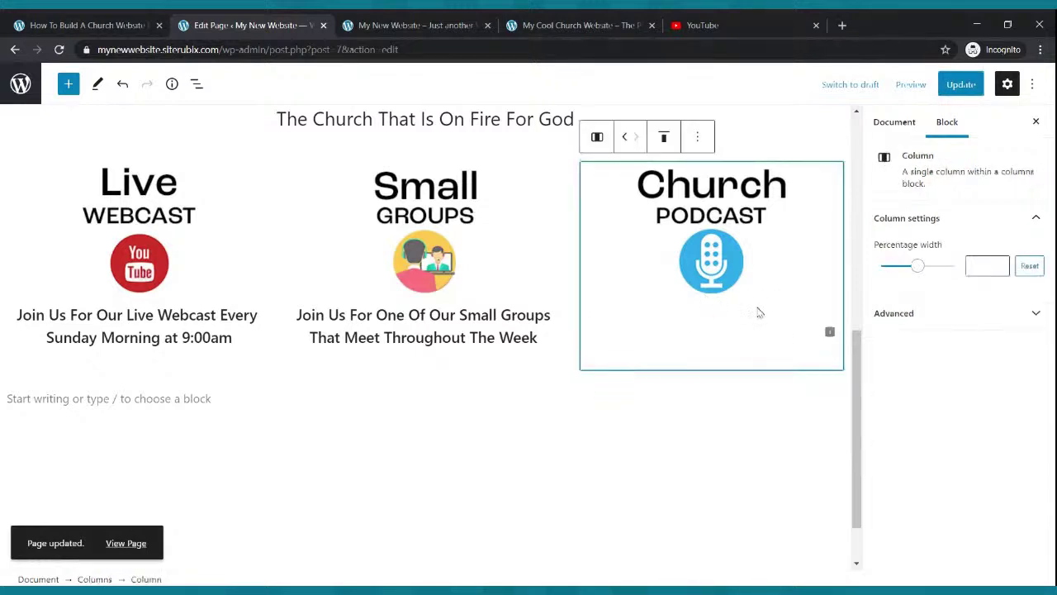
left_click(830, 333)
left_click(641, 435)
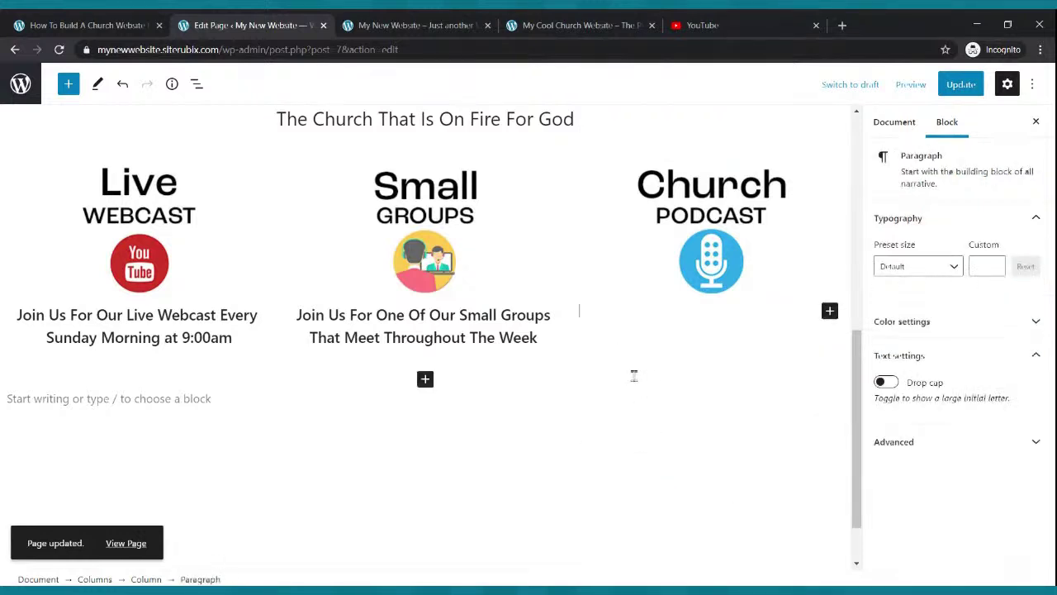
scroll(633, 376, "up", 1)
type("Listen")
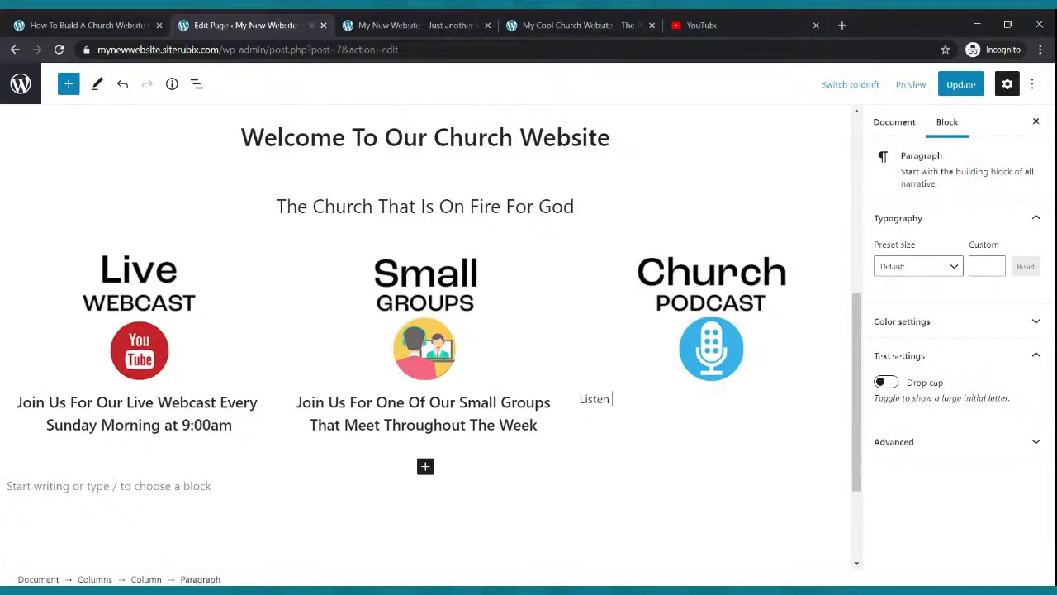
type(" To Our Wek")
type("kly Podcast Where We Discu")
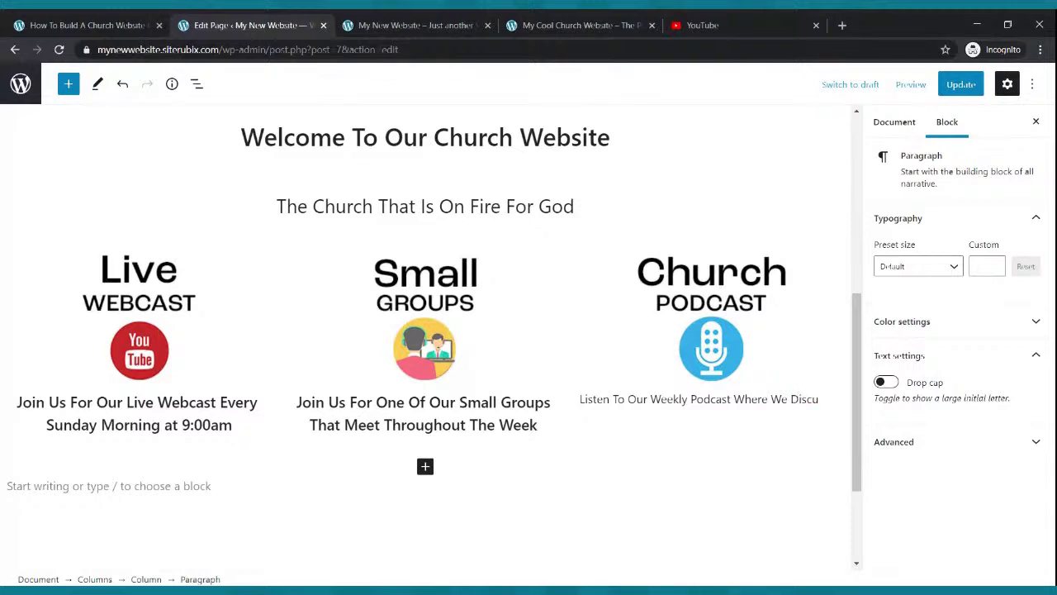
type("Hp")
key("BackSpace")
type("ot Topics and More...")
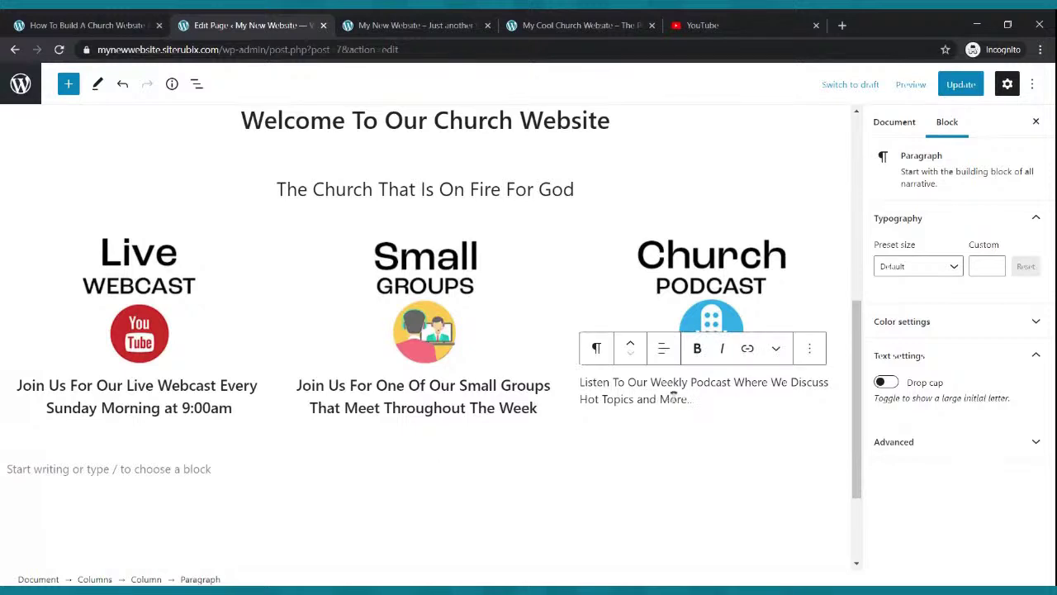
Make the caption below the Church Podcast image bold and center-align it
left_click_drag(692, 399, 581, 382)
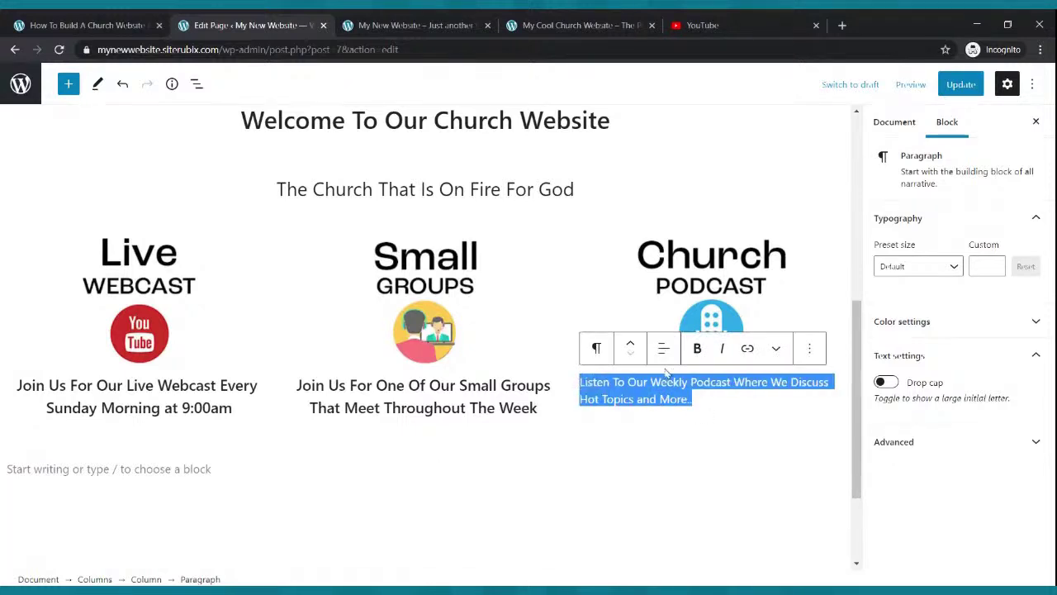
left_click(697, 348)
left_click(665, 350)
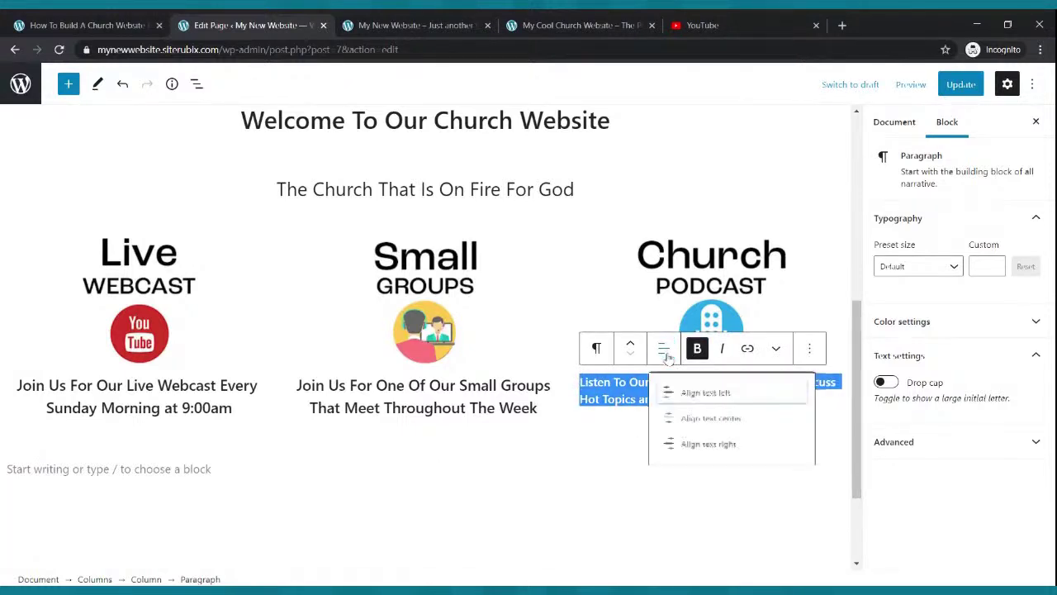
left_click(687, 419)
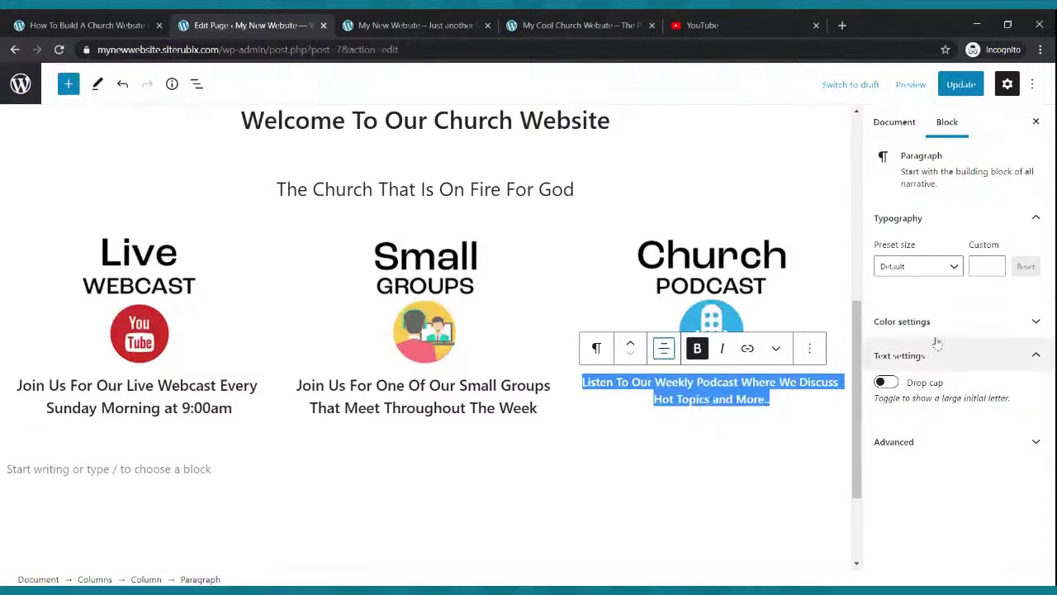
Set the Church Podcast caption's custom font size to 22 and update the page
left_click(995, 263)
left_click_drag(995, 266, 996, 268)
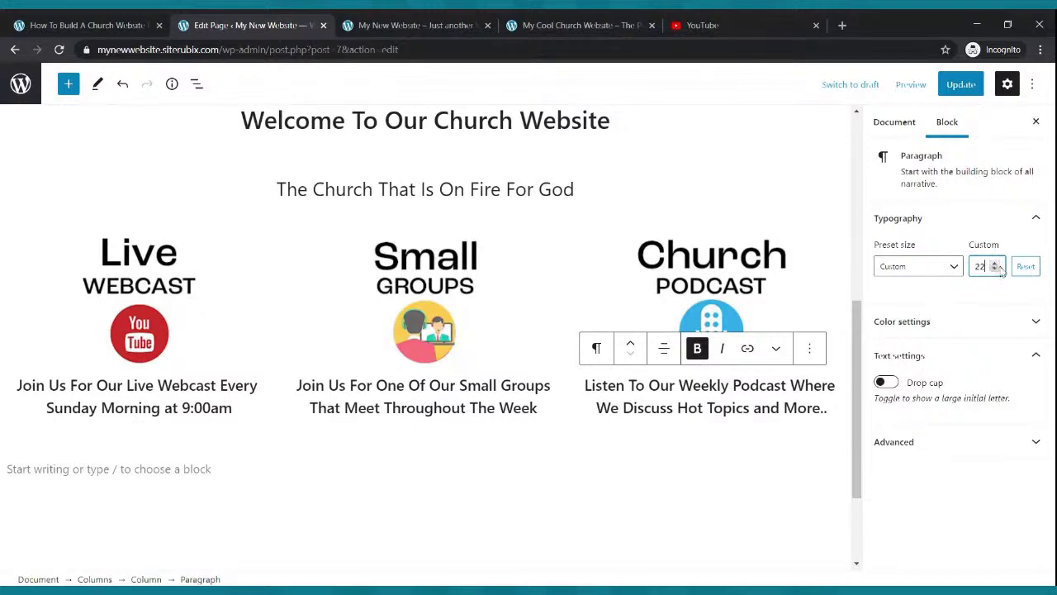
left_click(954, 93)
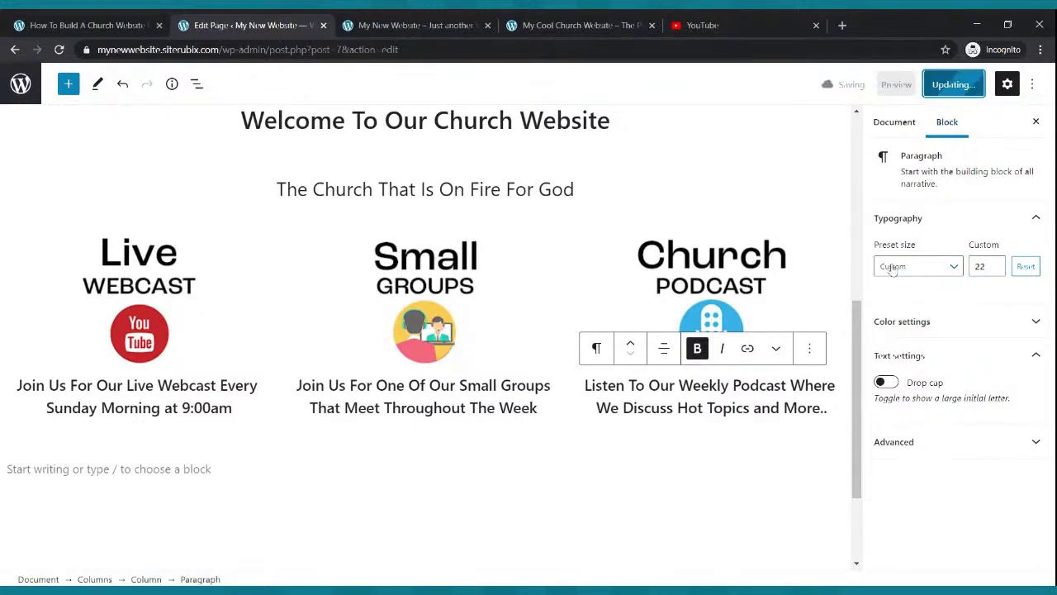
Reload the live home page and check the captions below the three section images
left_click(450, 25)
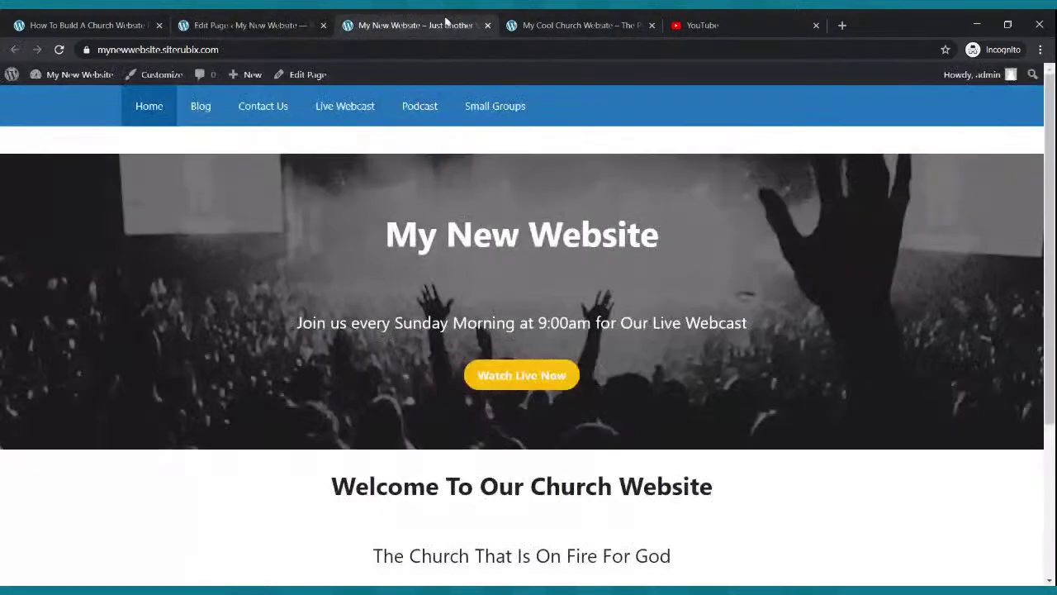
left_click(59, 49)
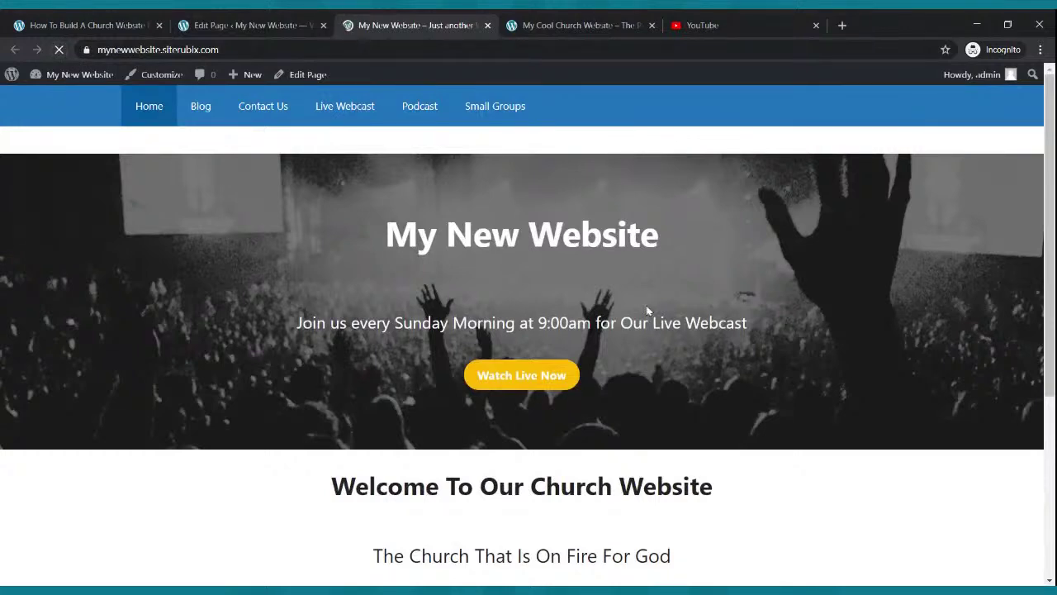
scroll(652, 309, "down", 2)
scroll(653, 309, "down", 3)
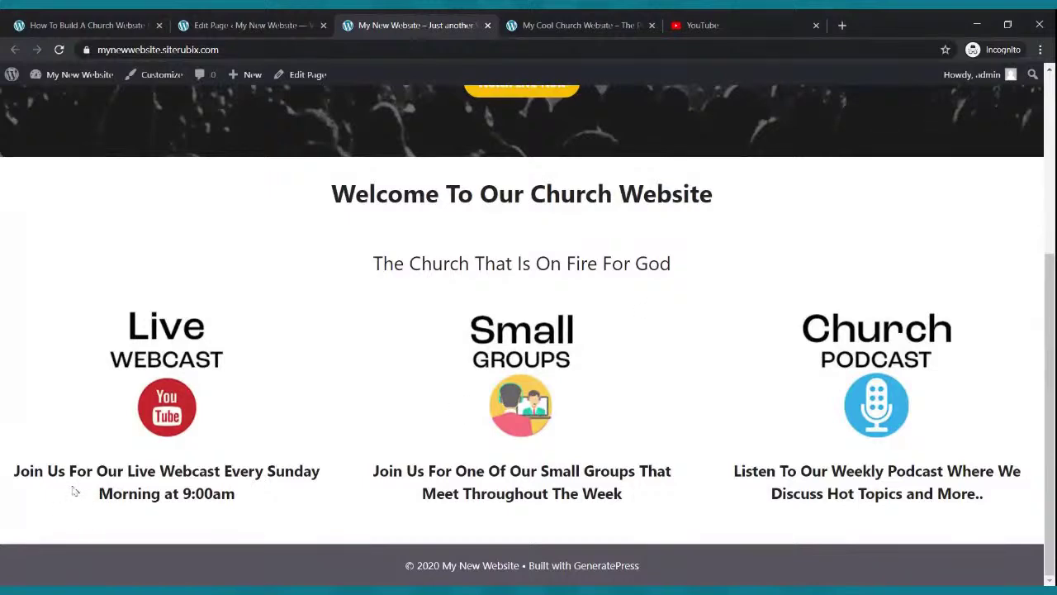
Remove the bold formatting from the Live Webcast, Small Groups and Church Podcast captions in the page editor and update the page
left_click(219, 23)
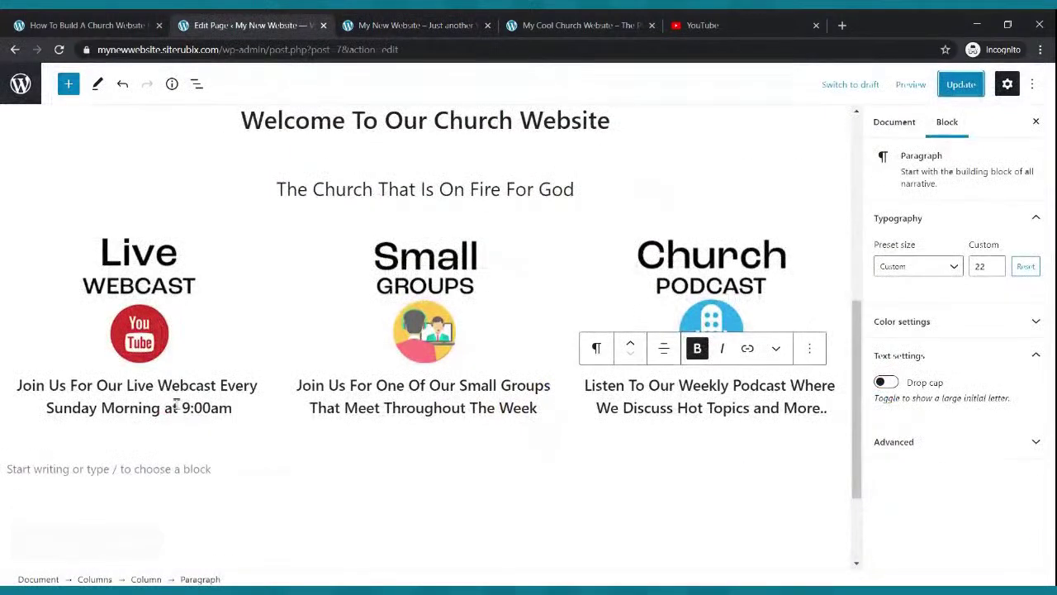
left_click_drag(244, 408, 17, 385)
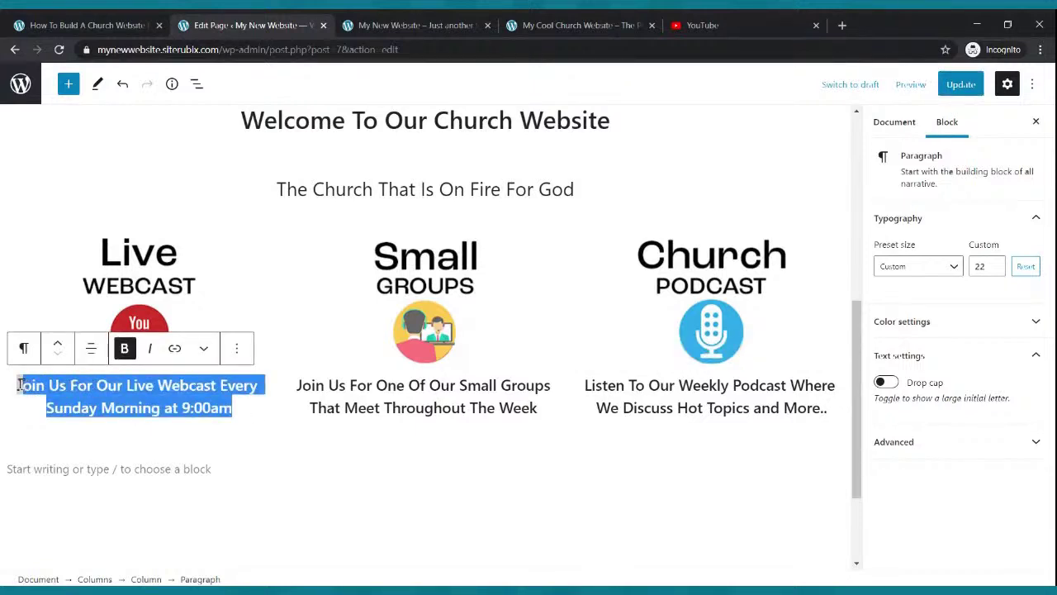
left_click(124, 348)
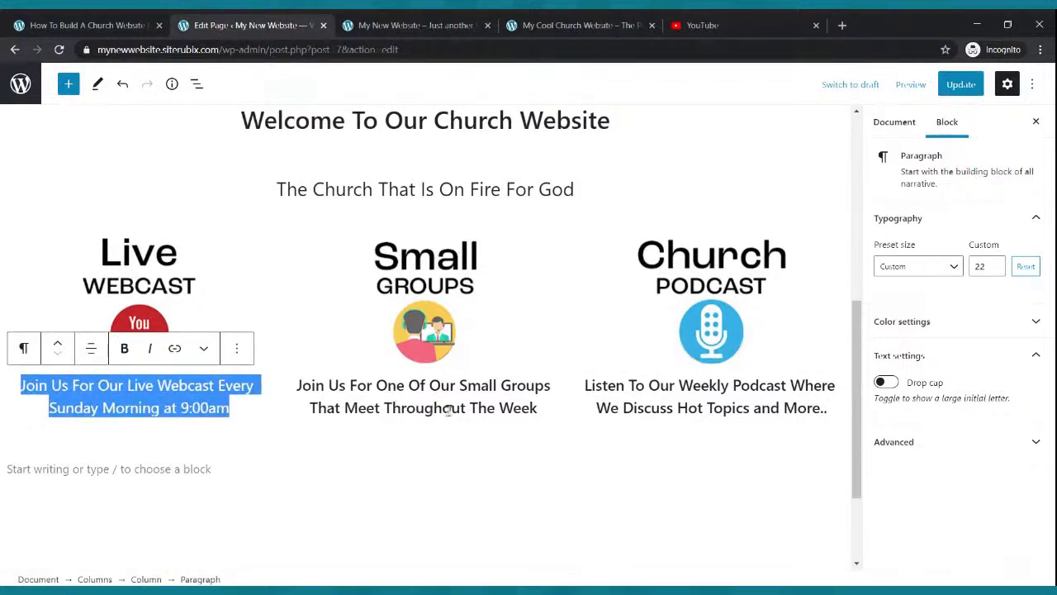
mouse_move(541, 411)
left_mouse_down()
mouse_move(299, 389)
mouse_move(543, 405)
mouse_move(545, 425)
left_mouse_up()
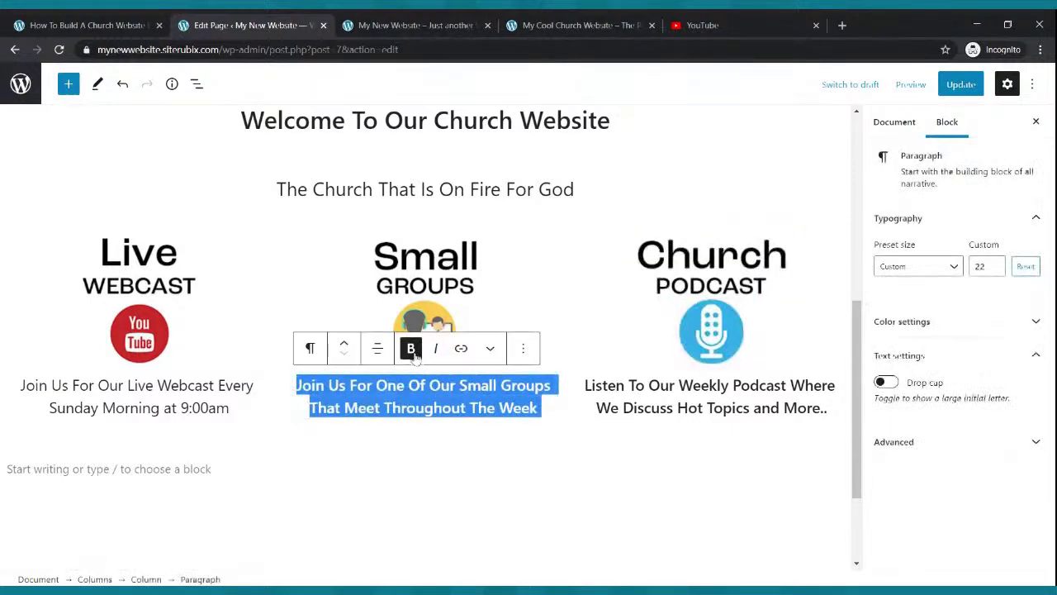
left_click(409, 348)
triple_click(639, 399)
left_click(697, 348)
left_click(389, 401)
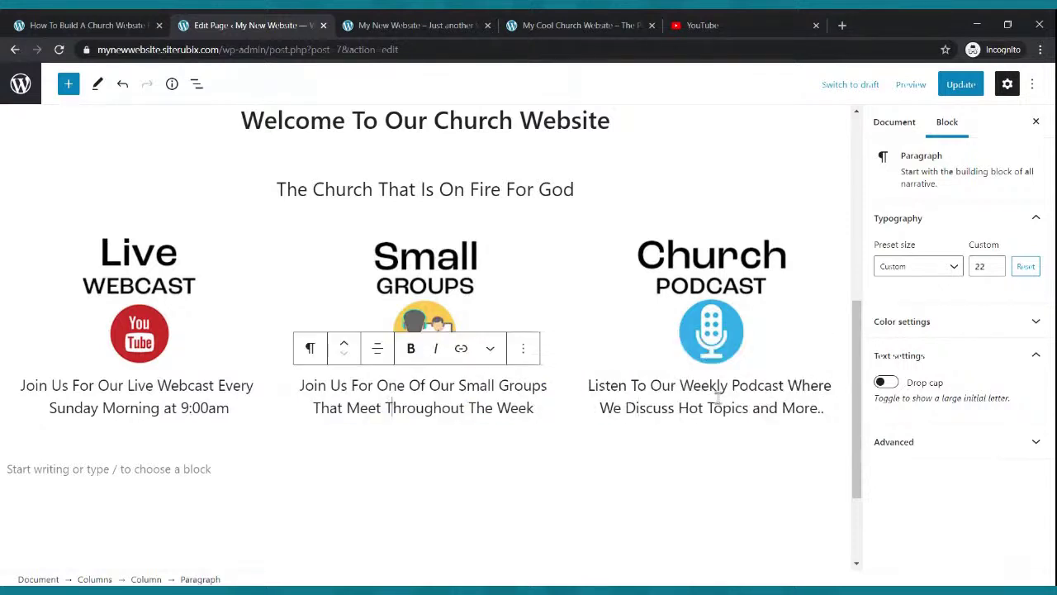
left_click(719, 399)
left_click(960, 83)
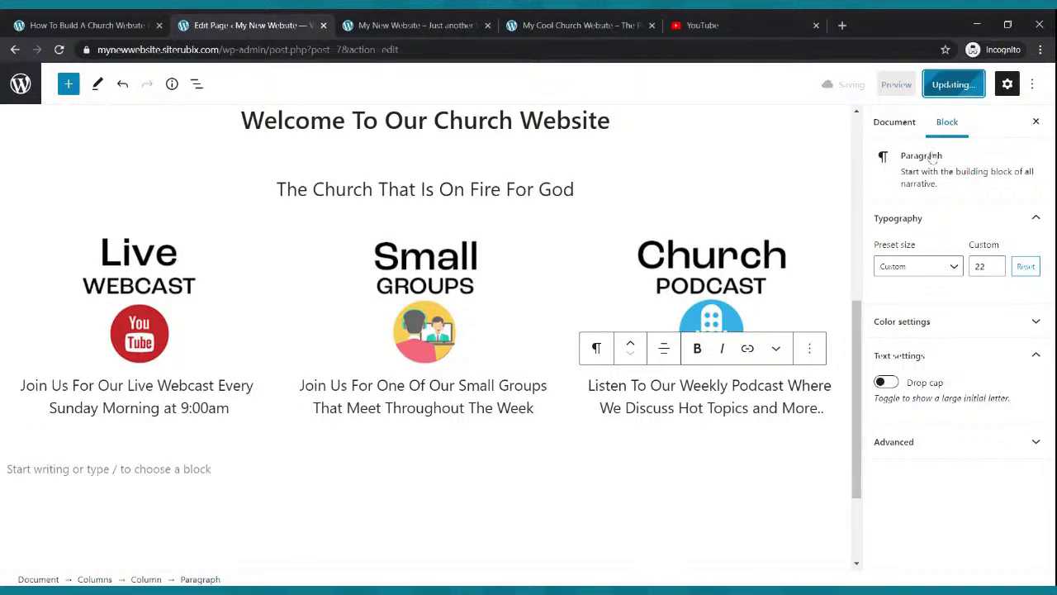
Reload the live home page and review the non-bold captions and the overall layout from header to footer
left_click(409, 23)
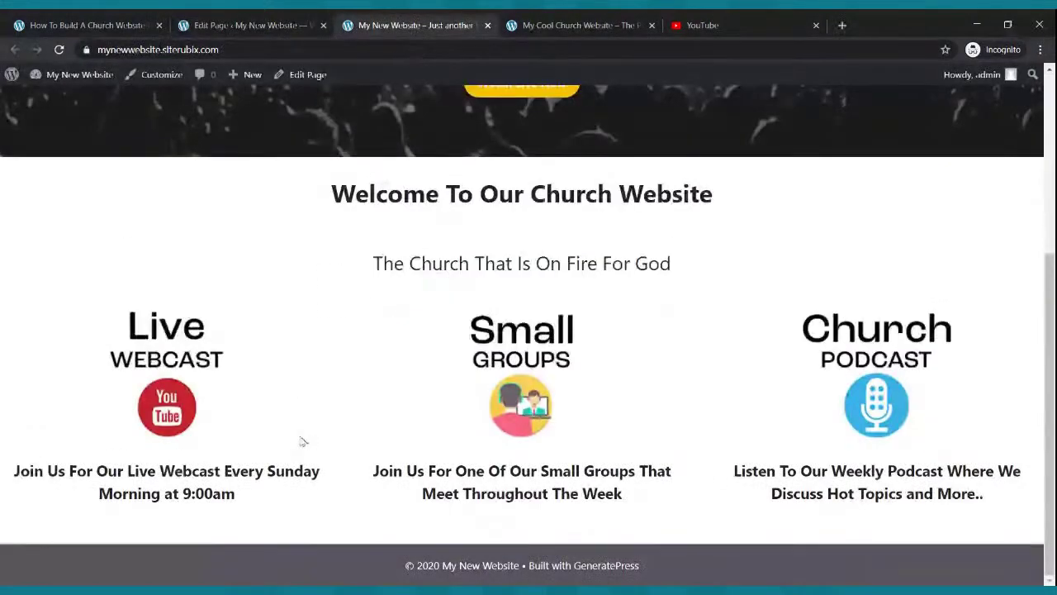
left_click(60, 49)
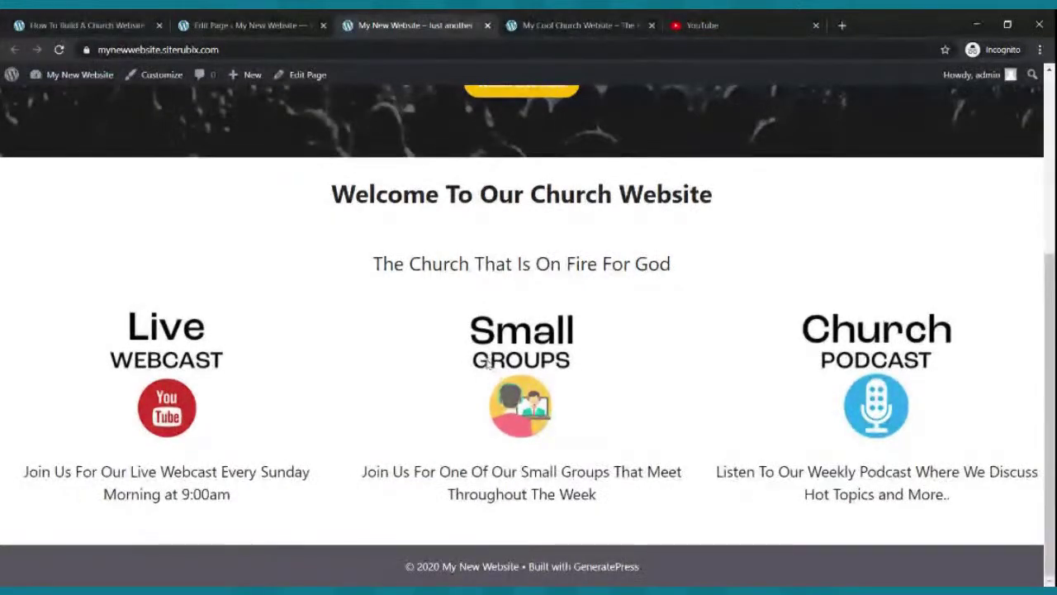
scroll(294, 432, "up", 4)
scroll(314, 406, "down", 4)
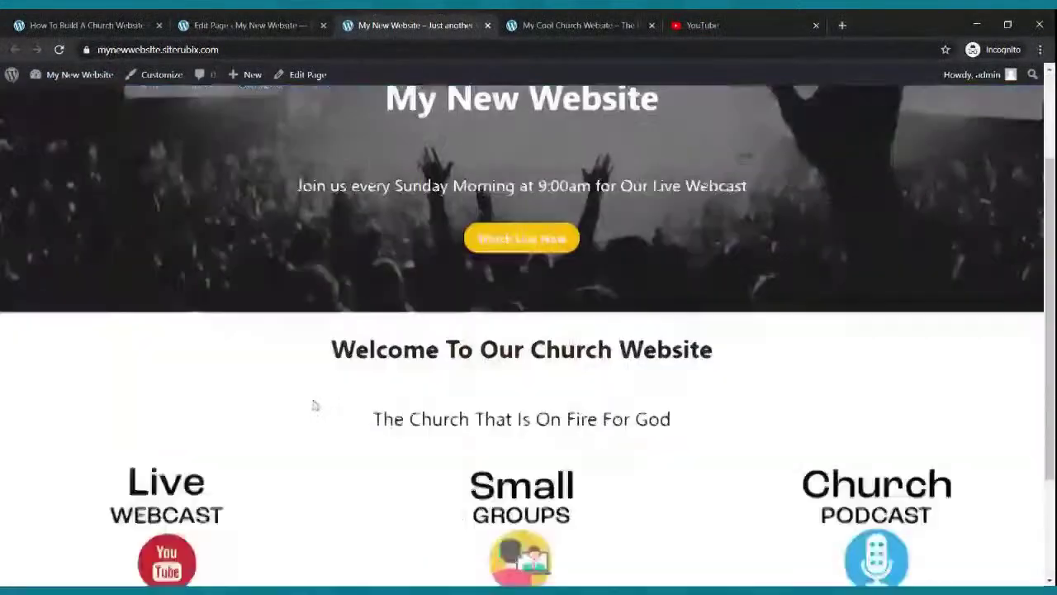
scroll(316, 409, "up", 4)
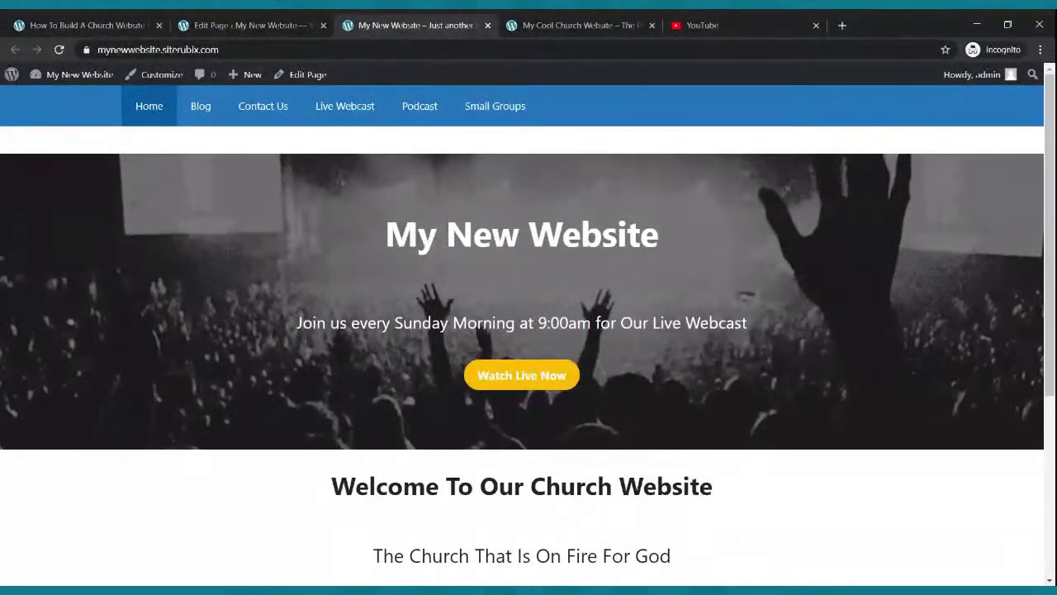
Select the Live Webcast image in the page editor and copy the Live Webcast page's URL from the live site
scroll(259, 205, "down", 4)
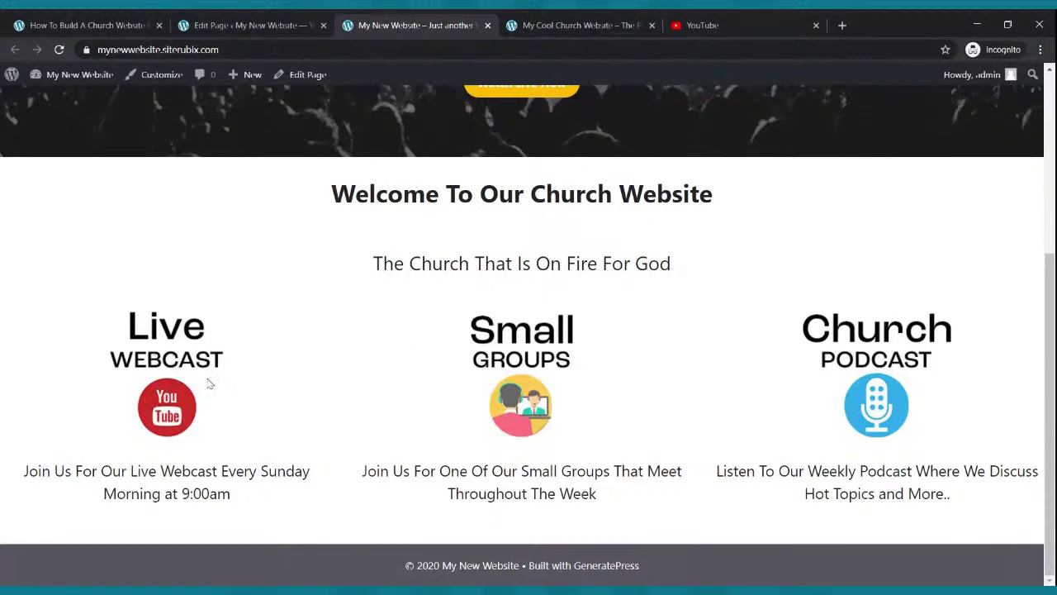
left_click(252, 25)
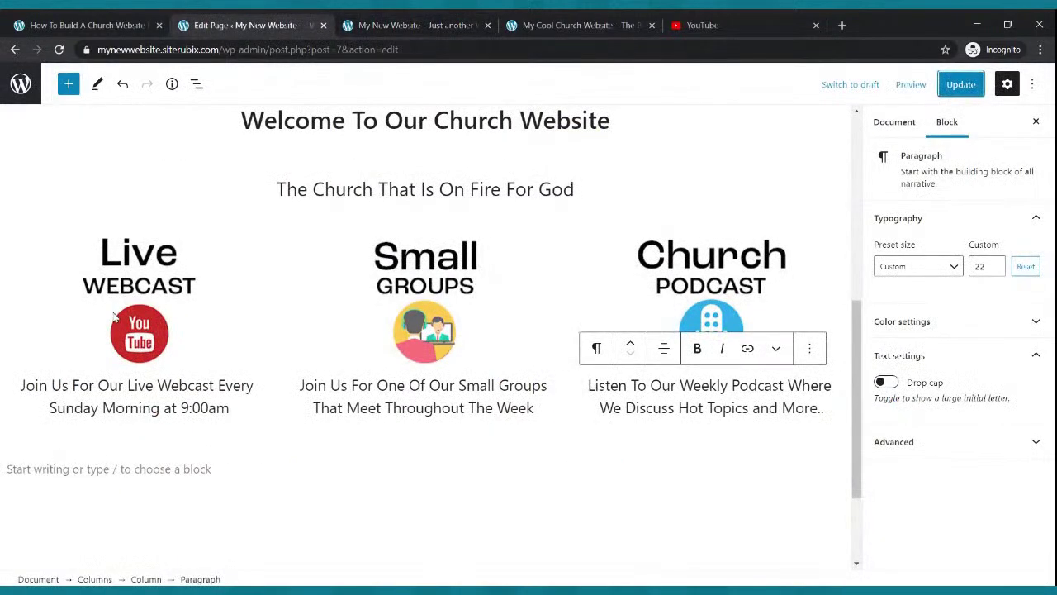
left_click(137, 306)
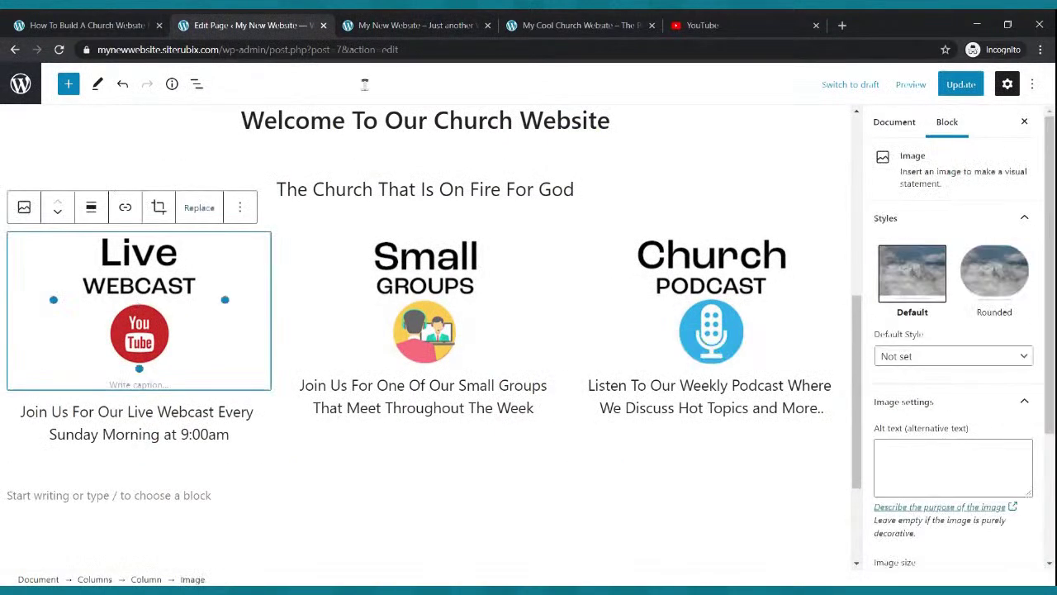
left_click(402, 35)
scroll(413, 189, "up", 5)
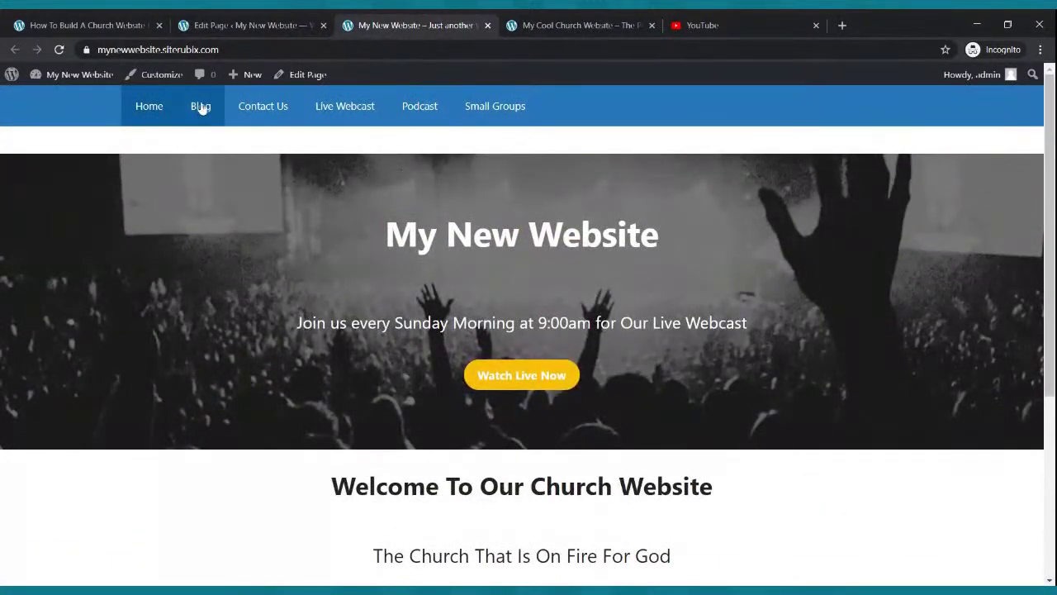
left_click(413, 118)
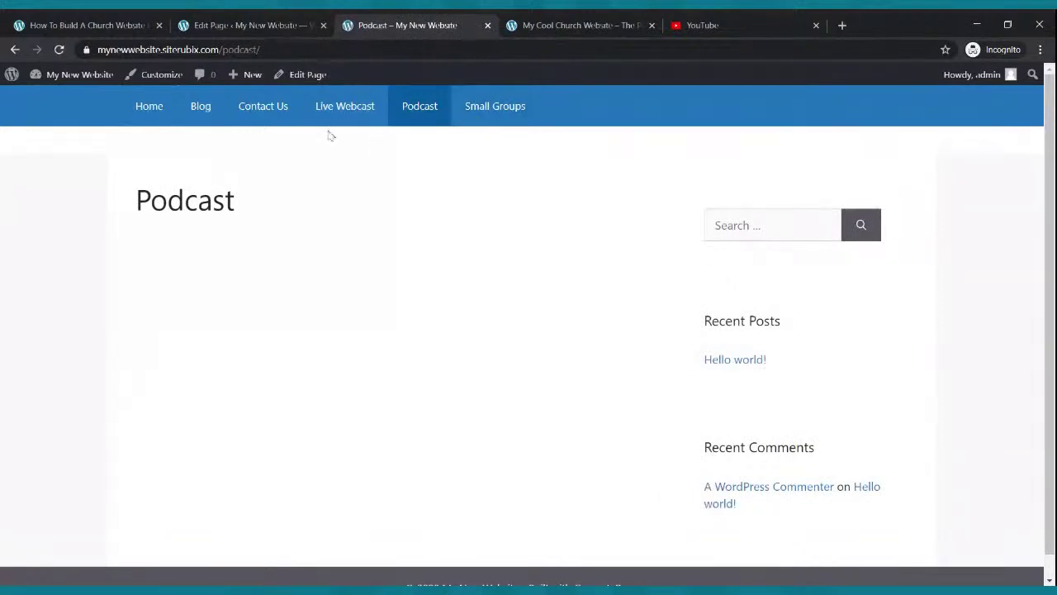
left_click(155, 114)
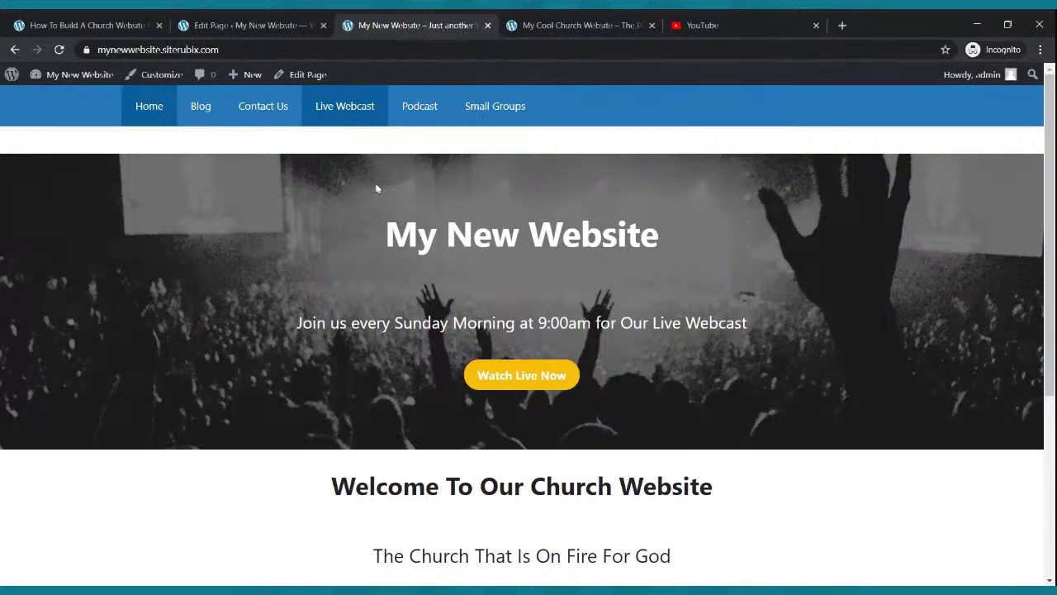
left_click(367, 108)
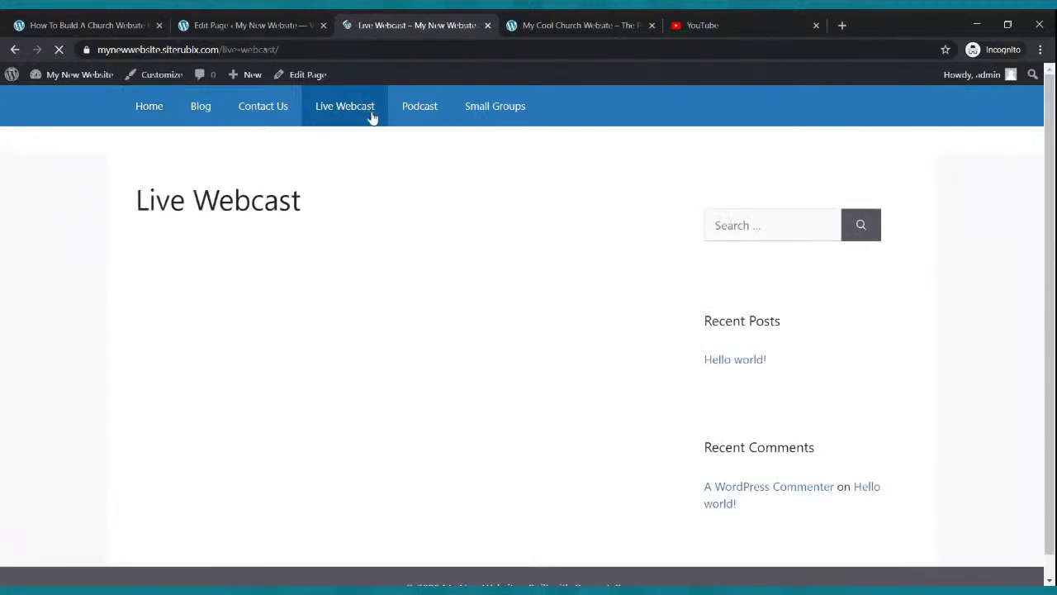
left_click(278, 49)
key("ctrl+c")
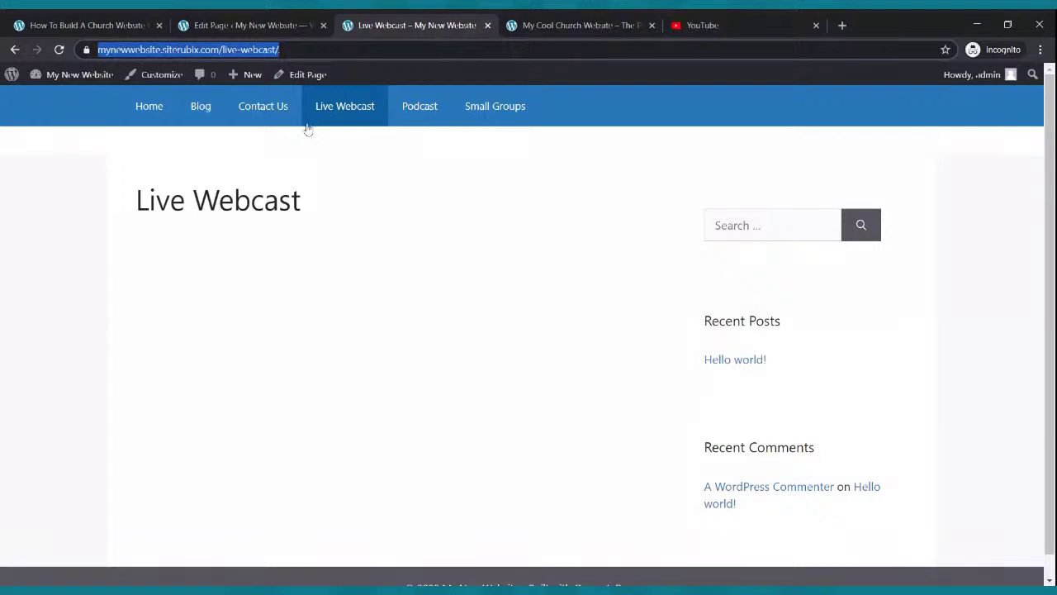
Link the Live Webcast image in the page editor to the copied URL, mynewwebsite.siterubix.com/live-webcast/
left_click(255, 27)
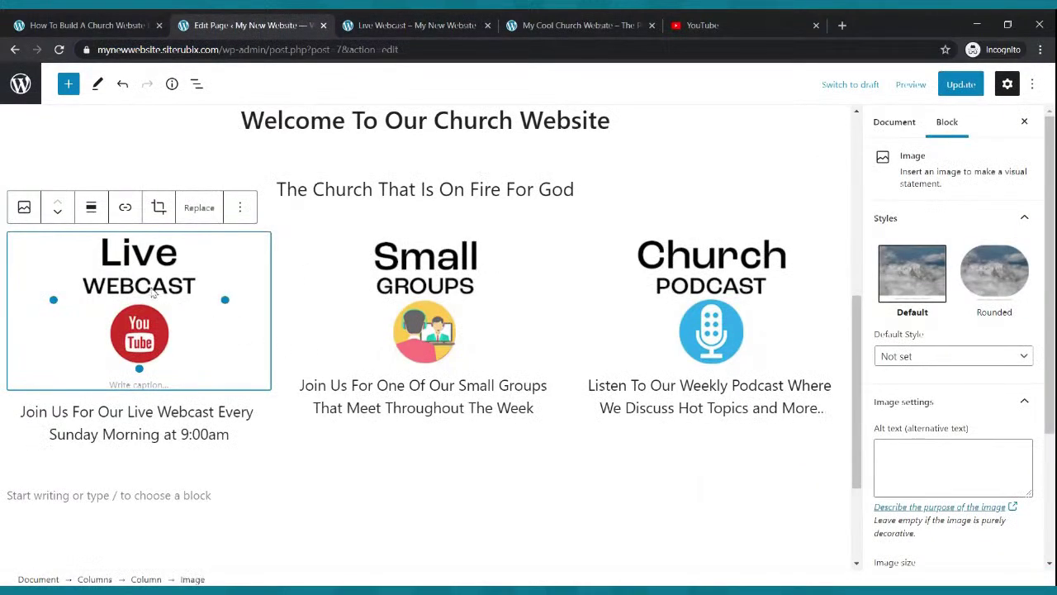
left_click(124, 208)
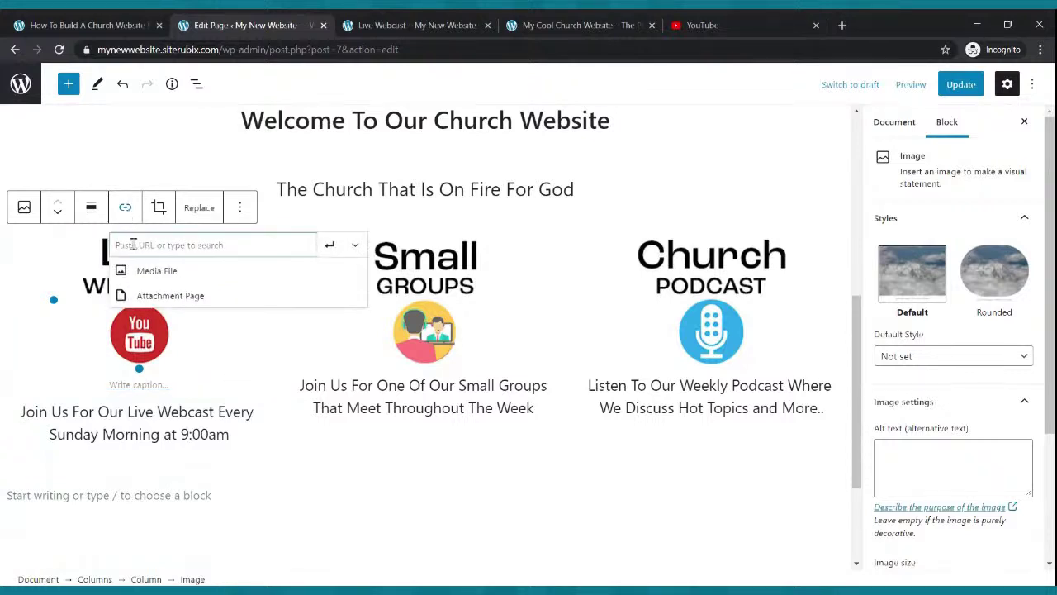
key("ctrl+v")
left_click(329, 244)
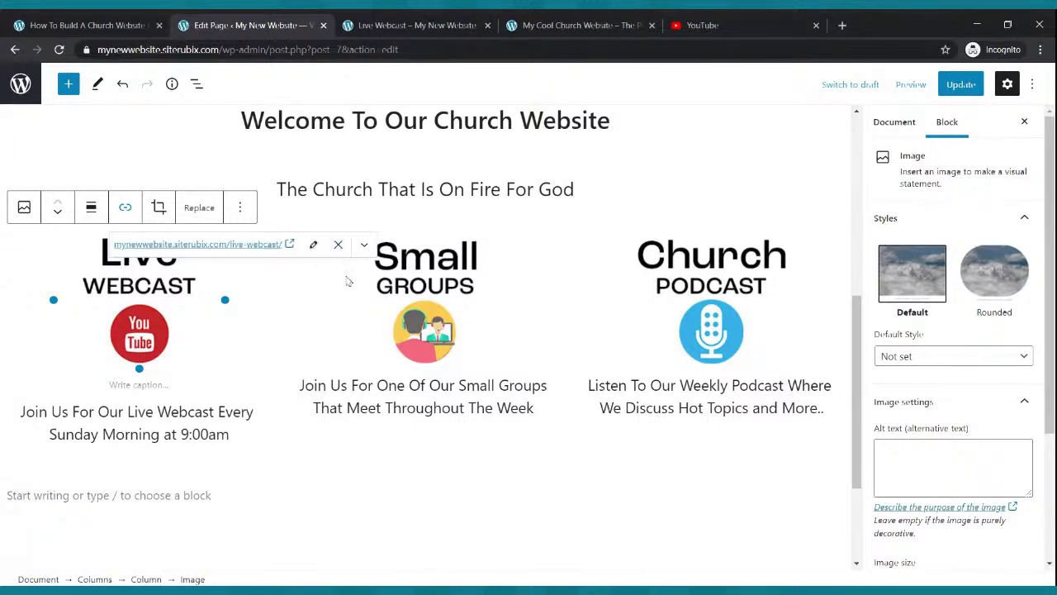
left_click(402, 272)
left_click(404, 26)
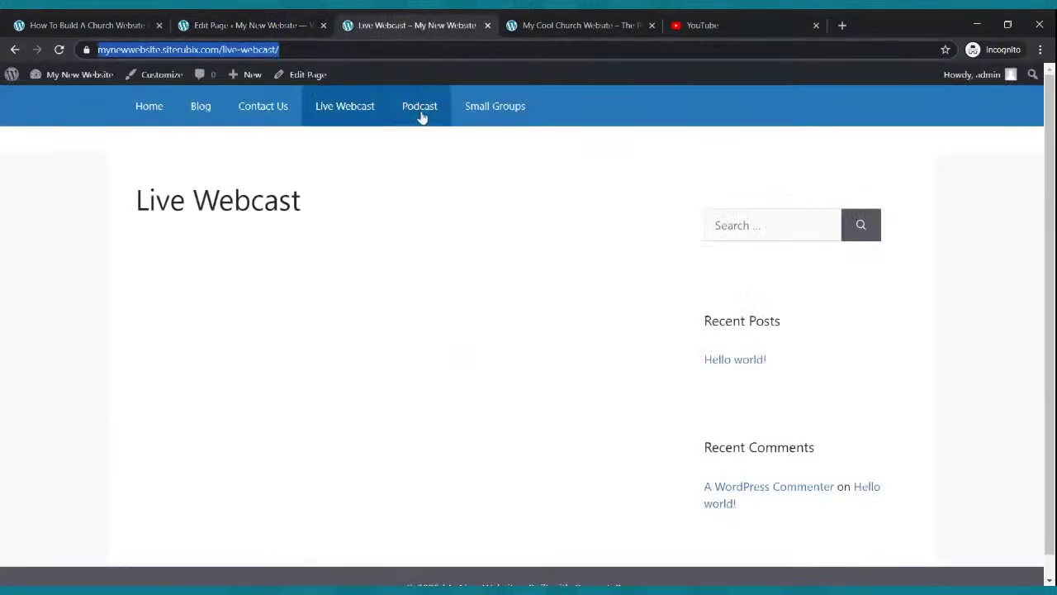
left_click(483, 108)
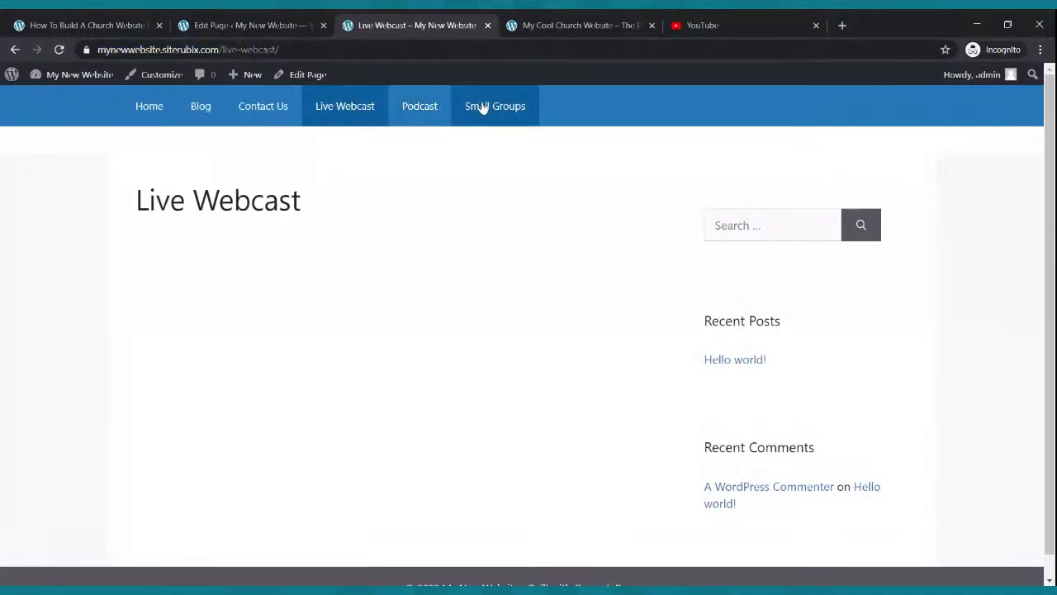
left_click(278, 23)
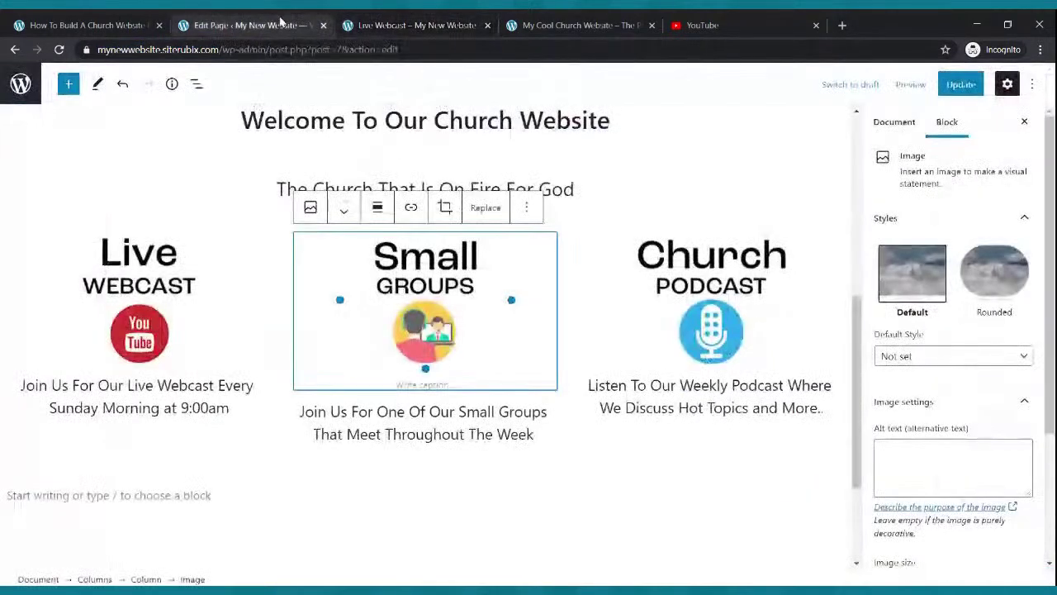
left_click(411, 208)
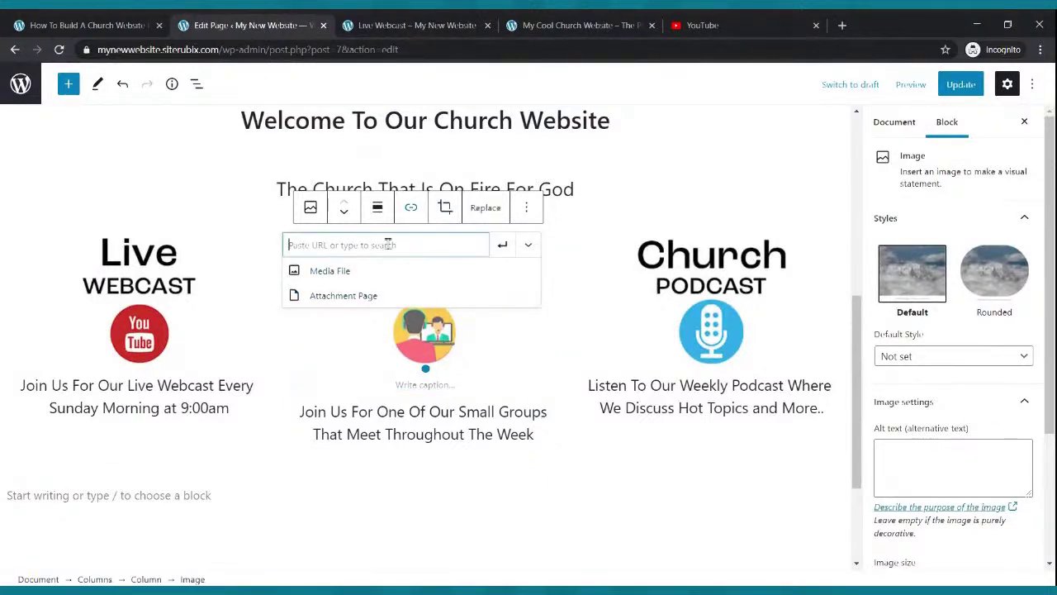
type("https://mynewwebsite.siterubix.com/small-groups/")
left_click(502, 245)
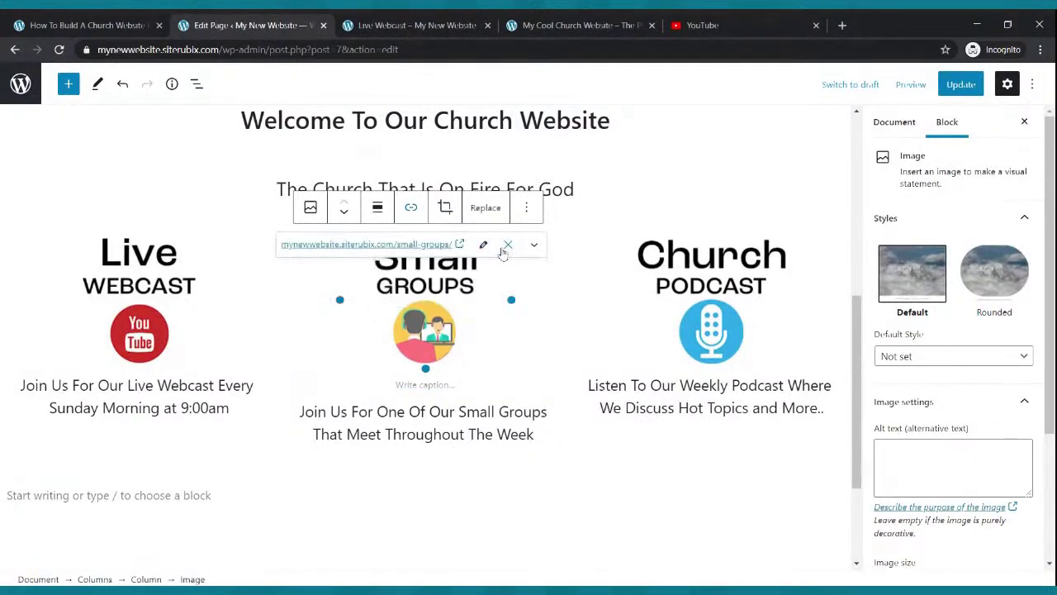
left_click(684, 269)
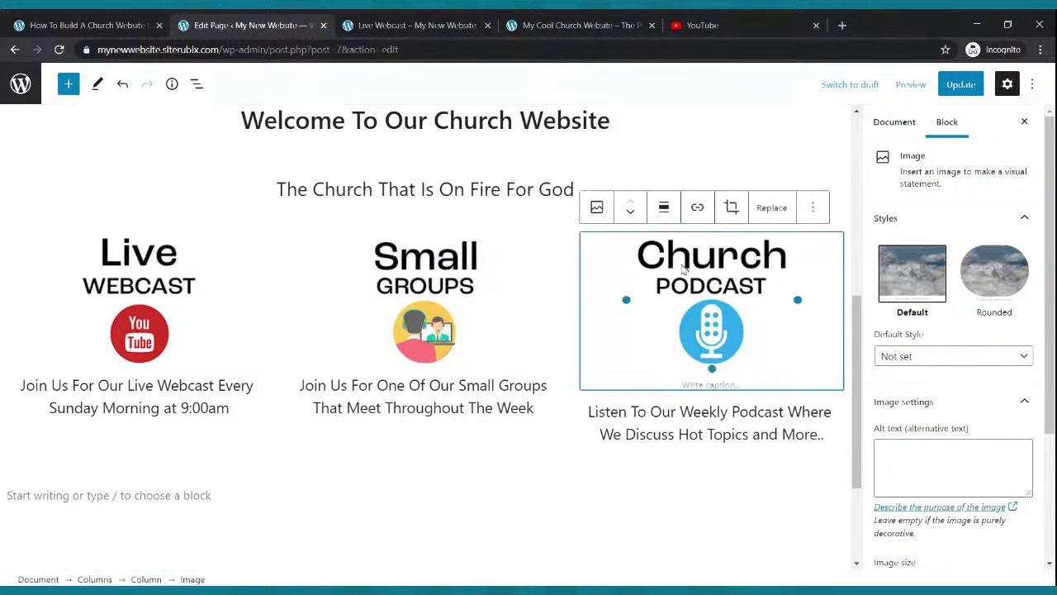
left_click(369, 19)
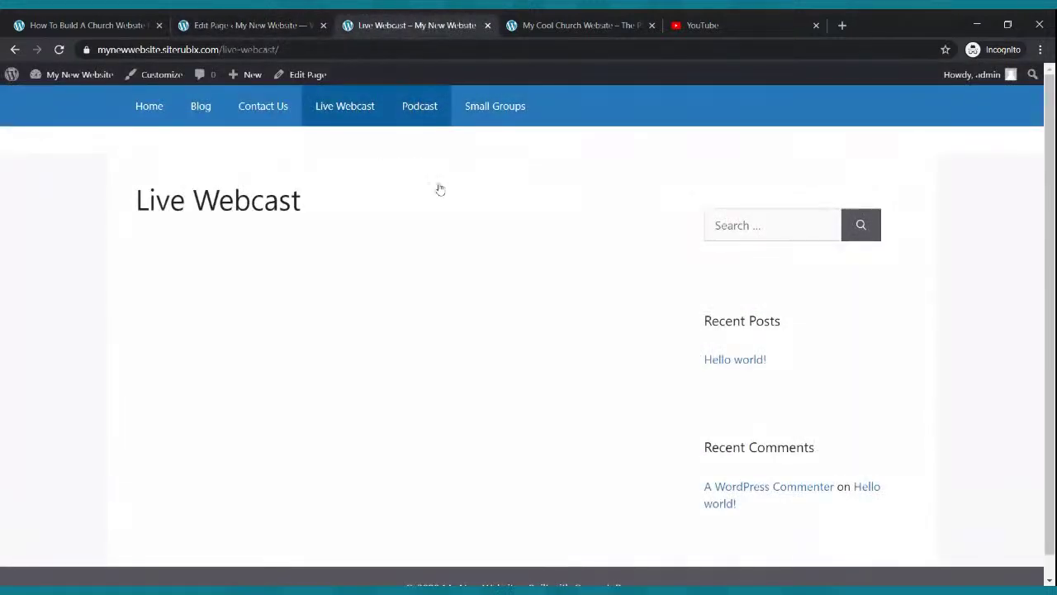
left_click(300, 23)
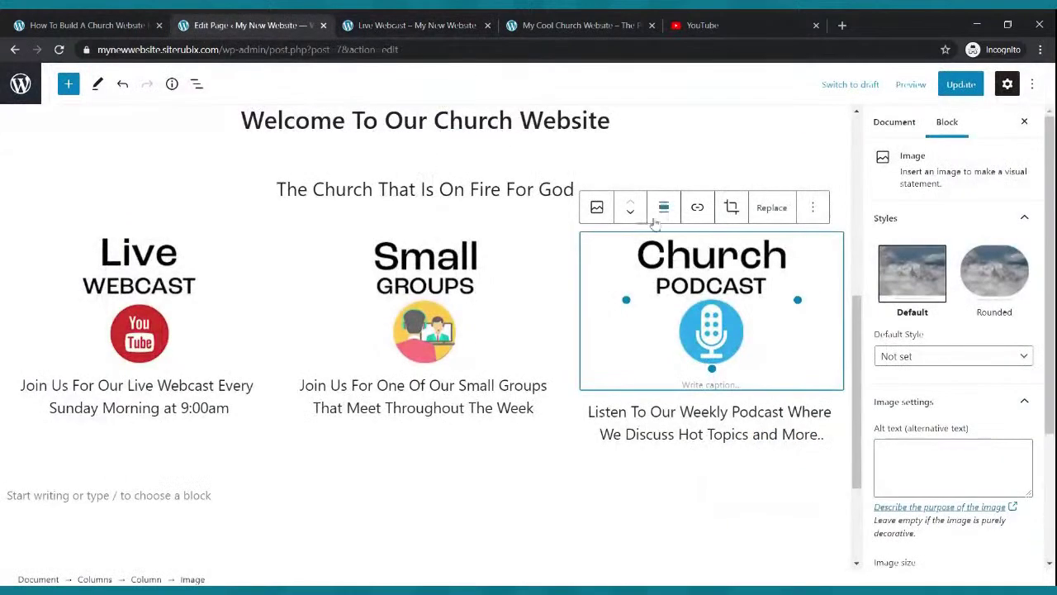
left_click(698, 208)
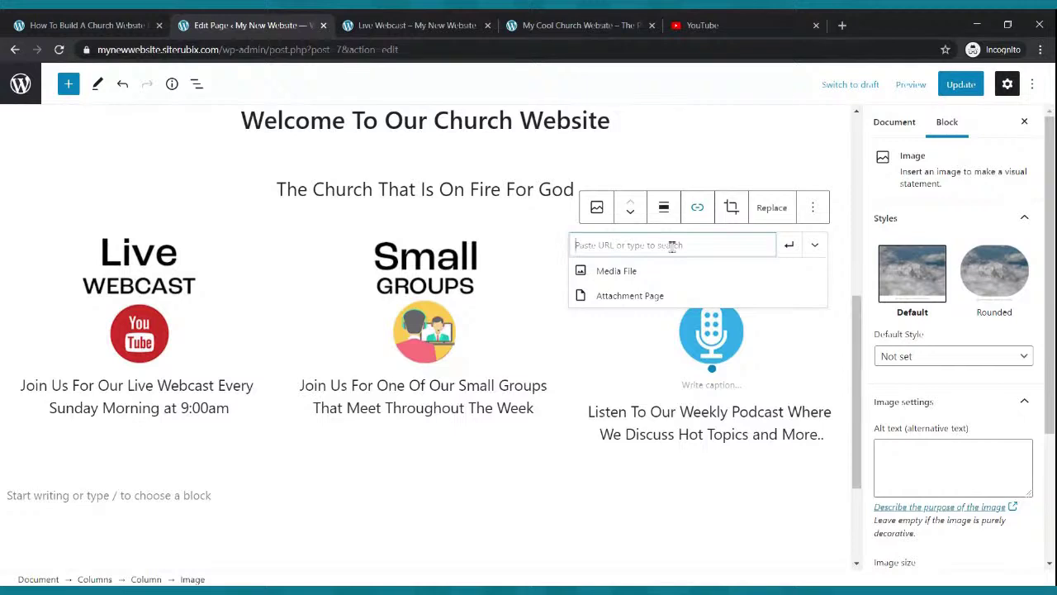
type("https://mynewwebsite.siterubix.com/podcast/")
left_click(787, 246)
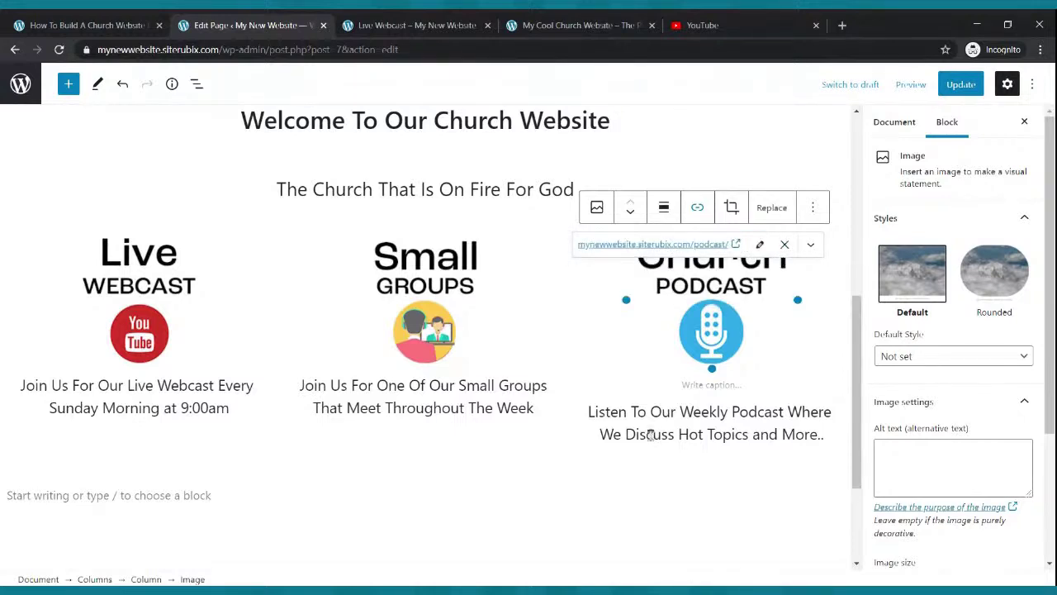
left_click(598, 481)
left_click(960, 84)
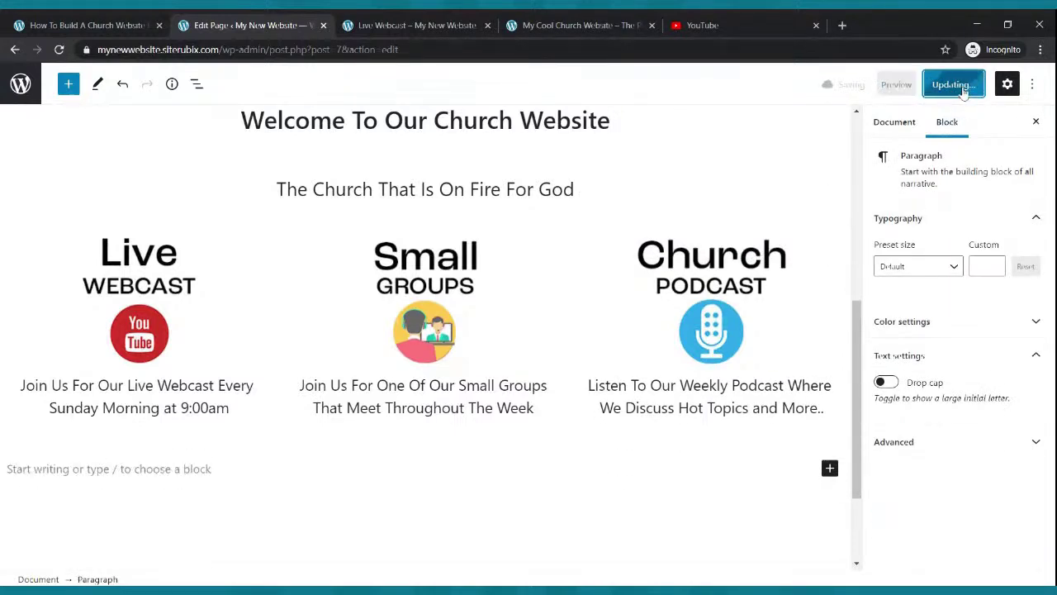
Reload the live site and test the Live Webcast, Small Groups and Church Podcast image links from the home page
left_click(456, 28)
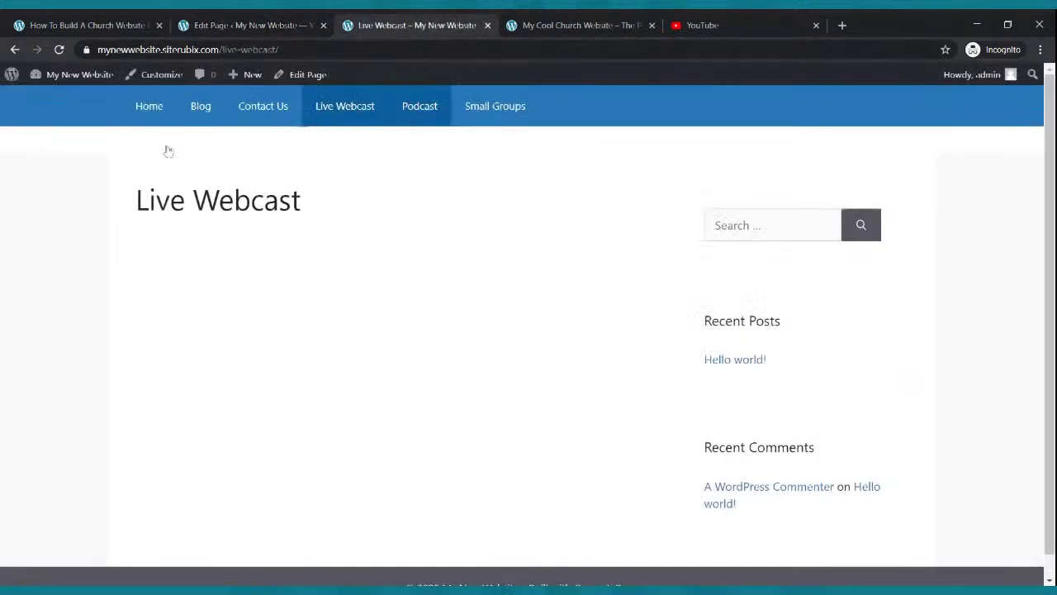
left_click(59, 50)
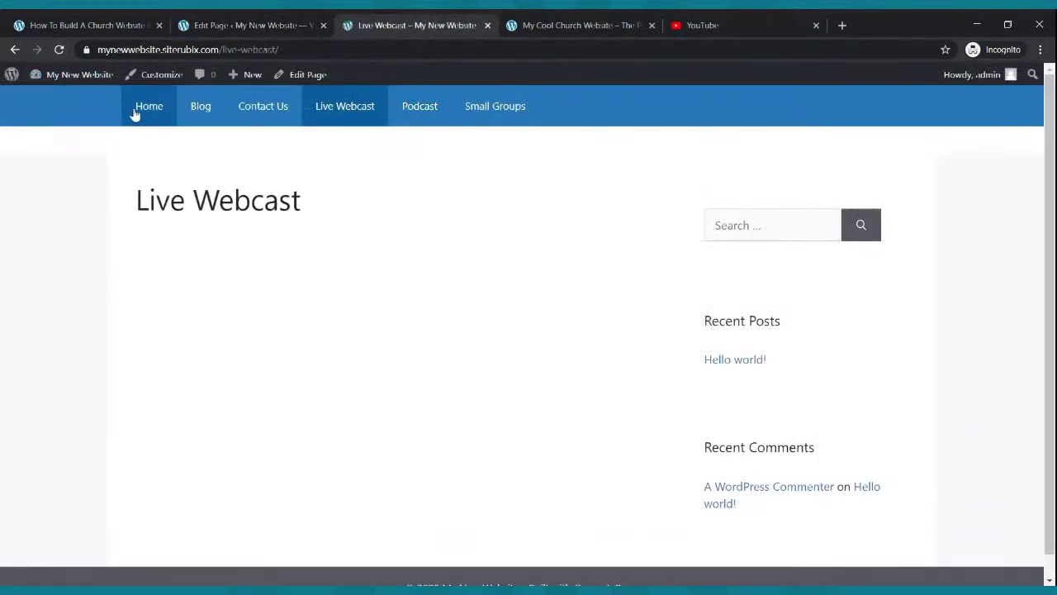
left_click(150, 112)
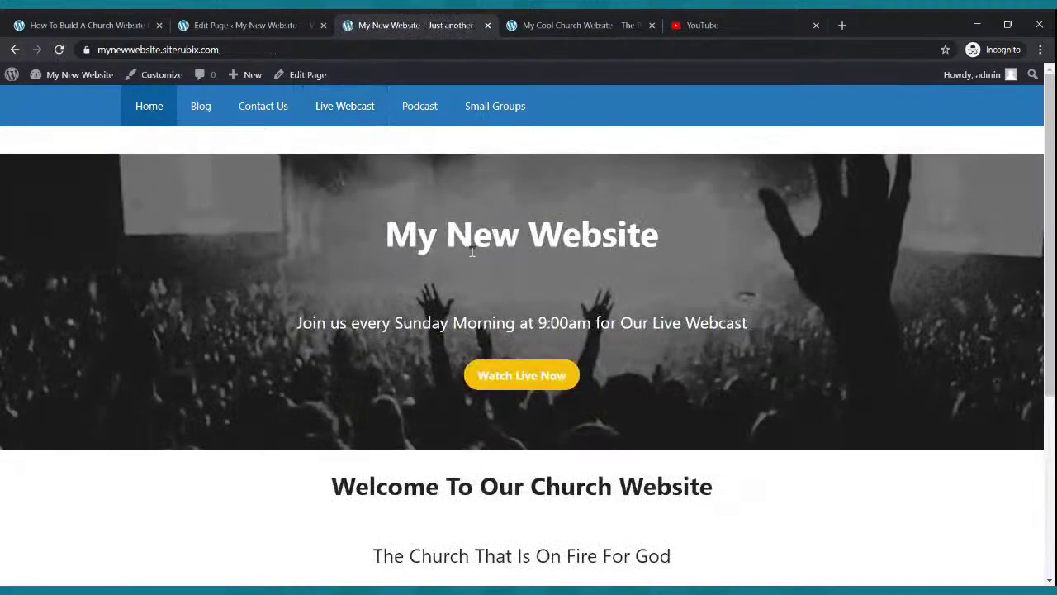
scroll(448, 242, "down", 4)
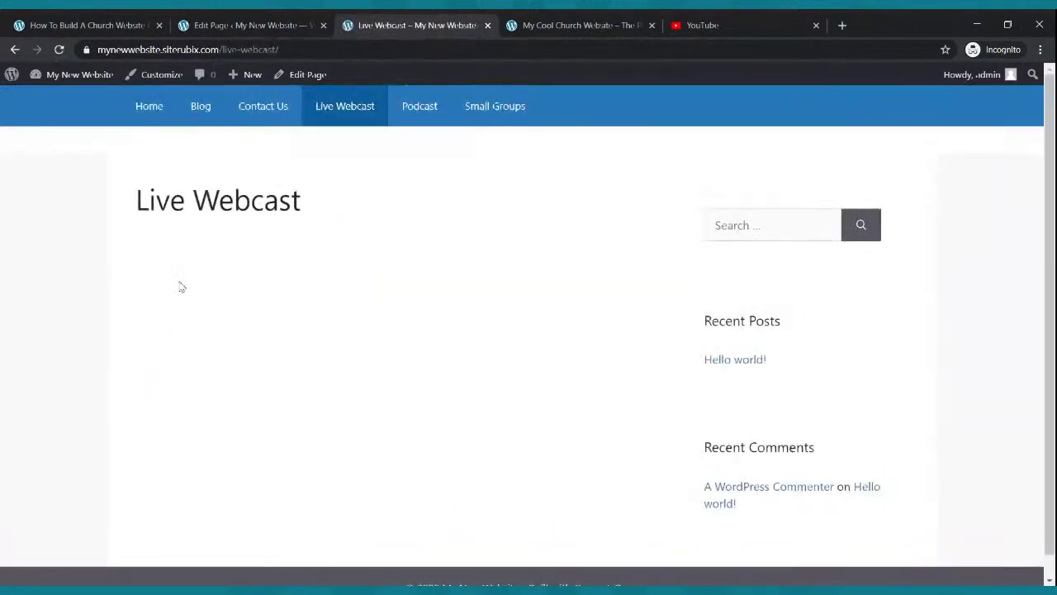
left_click(148, 110)
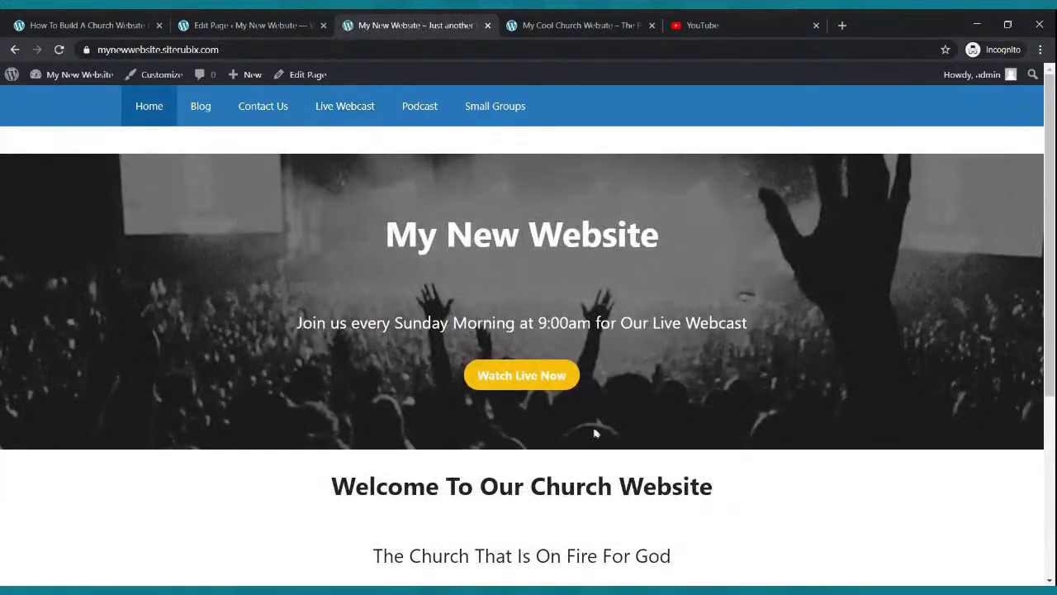
scroll(595, 434, "down", 4)
left_click(545, 394)
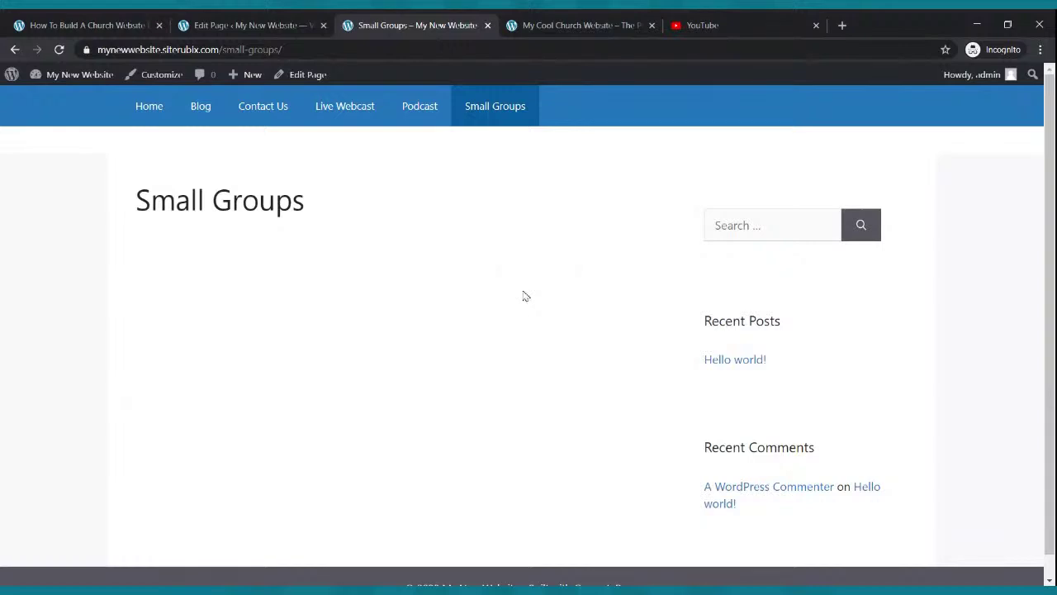
mouse_move(83, 74)
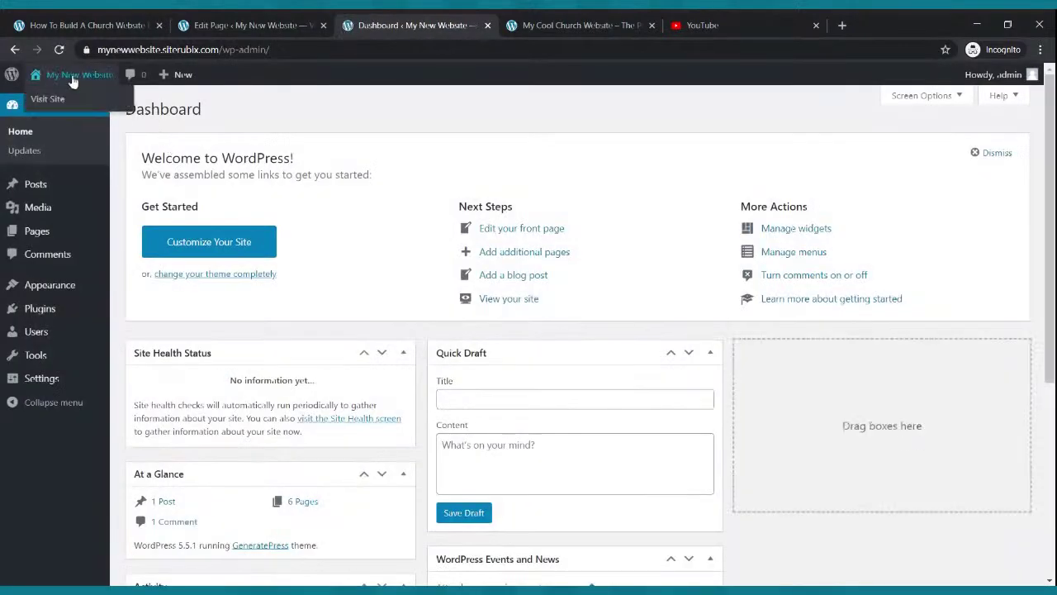
left_click(66, 99)
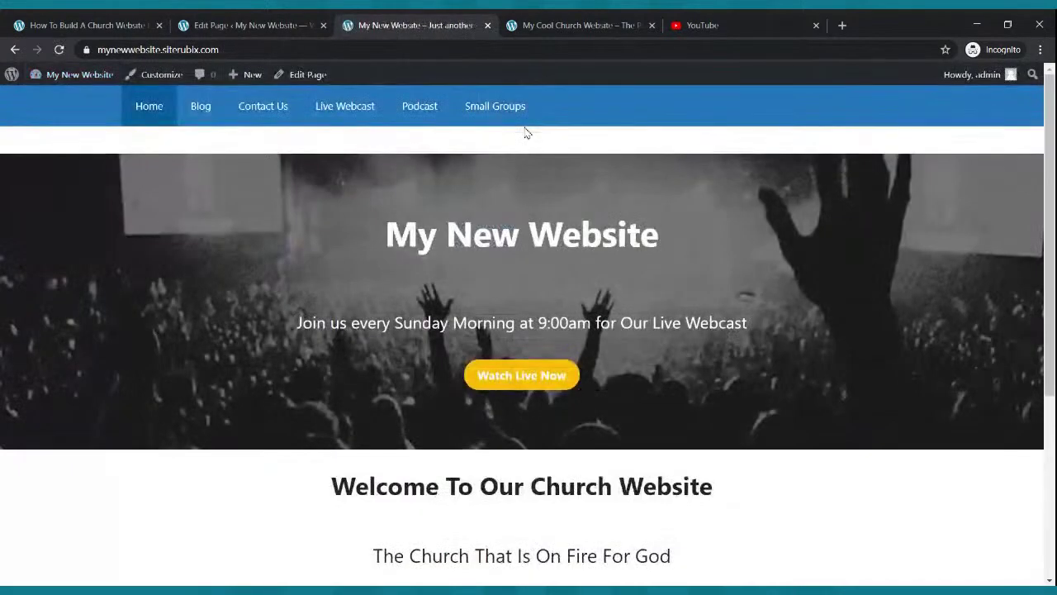
scroll(728, 329, "down", 5)
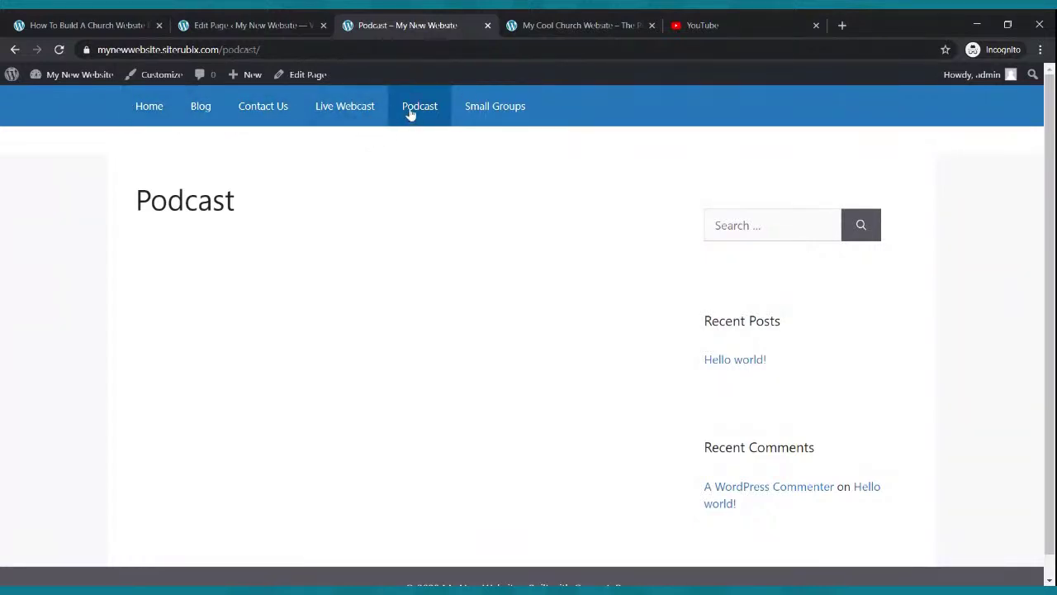
Check the sample church site's home page and navigation, and return from the page editor to the list of all pages
left_click(553, 29)
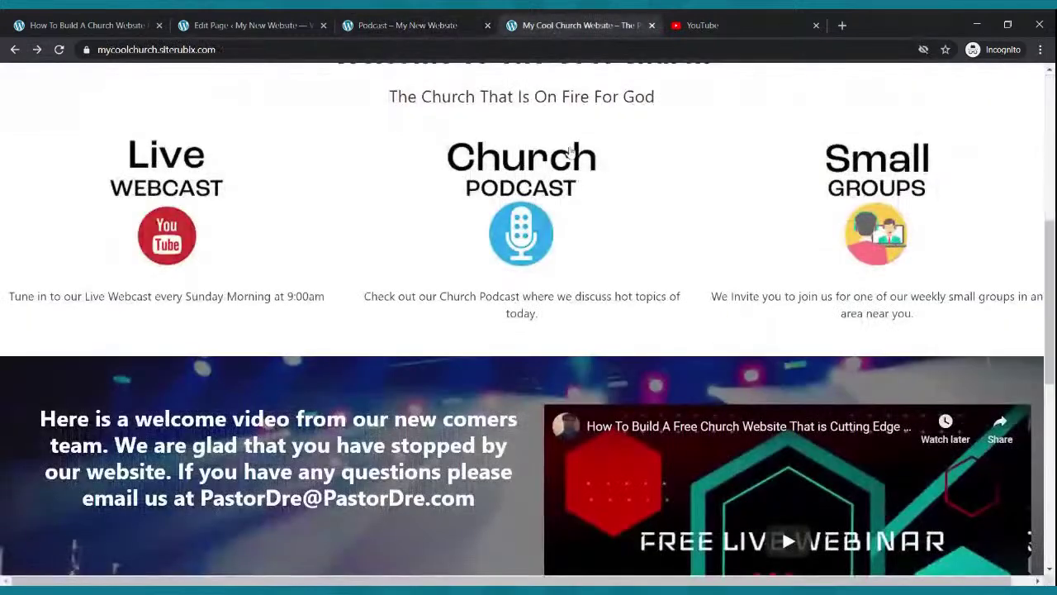
scroll(561, 153, "up", 5)
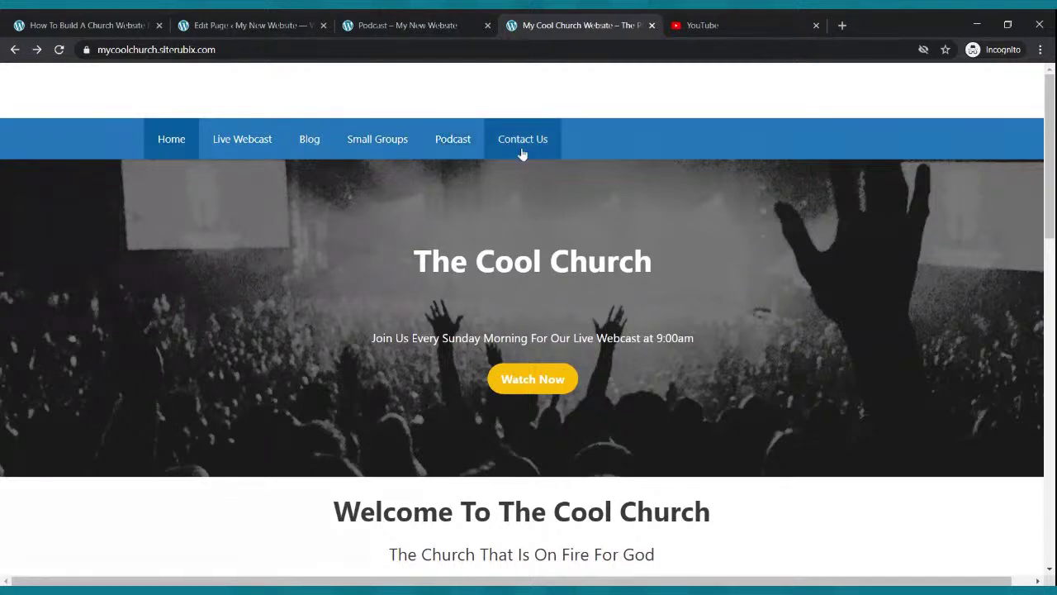
left_click(254, 25)
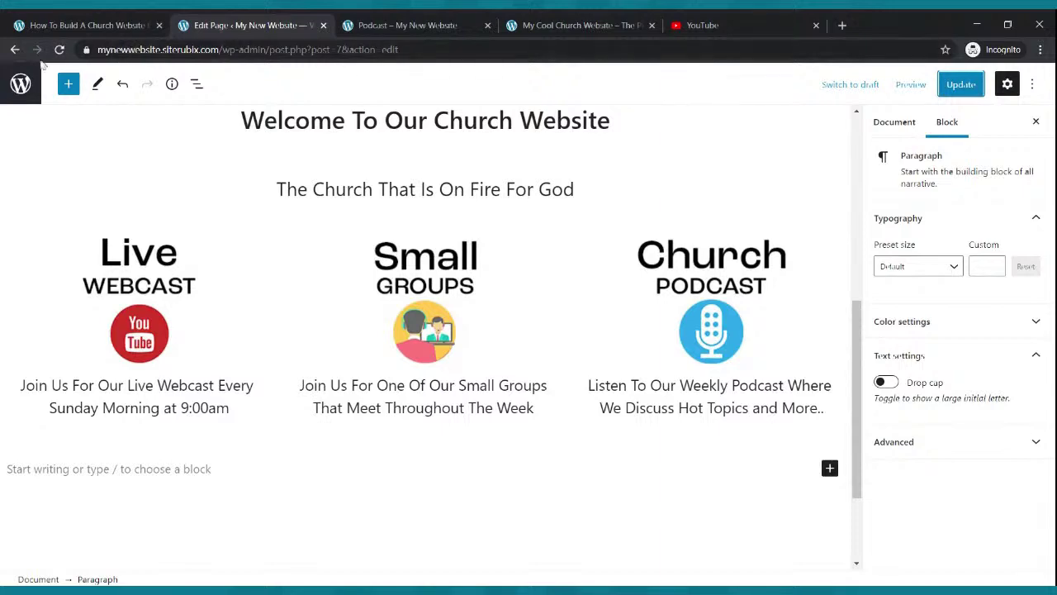
left_click(14, 51)
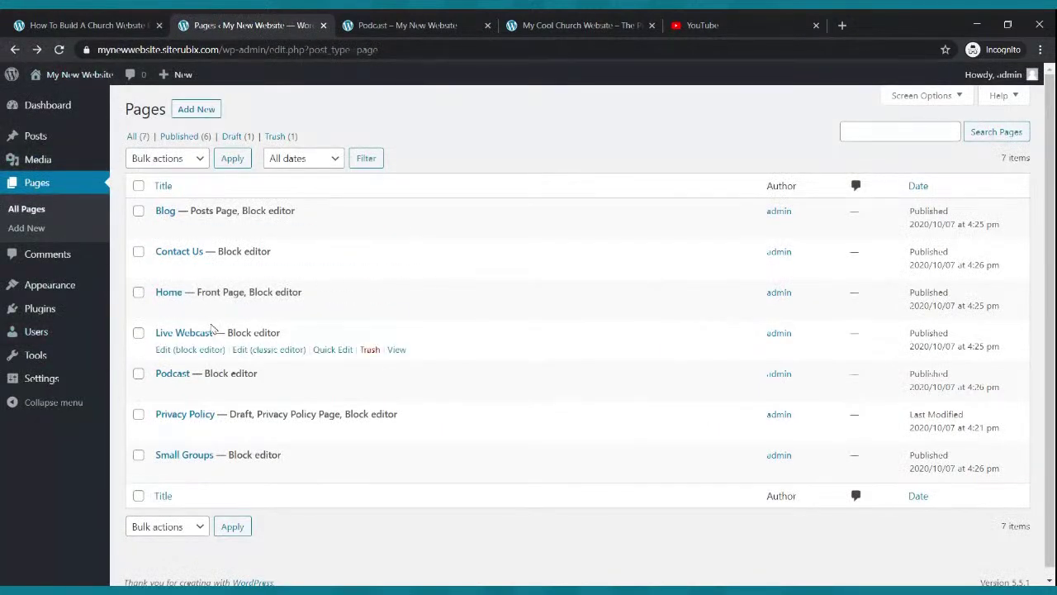
Open the site's menu editor and move the Small Groups item directly below Blog in Menu 1
mouse_move(74, 289)
left_click(120, 283)
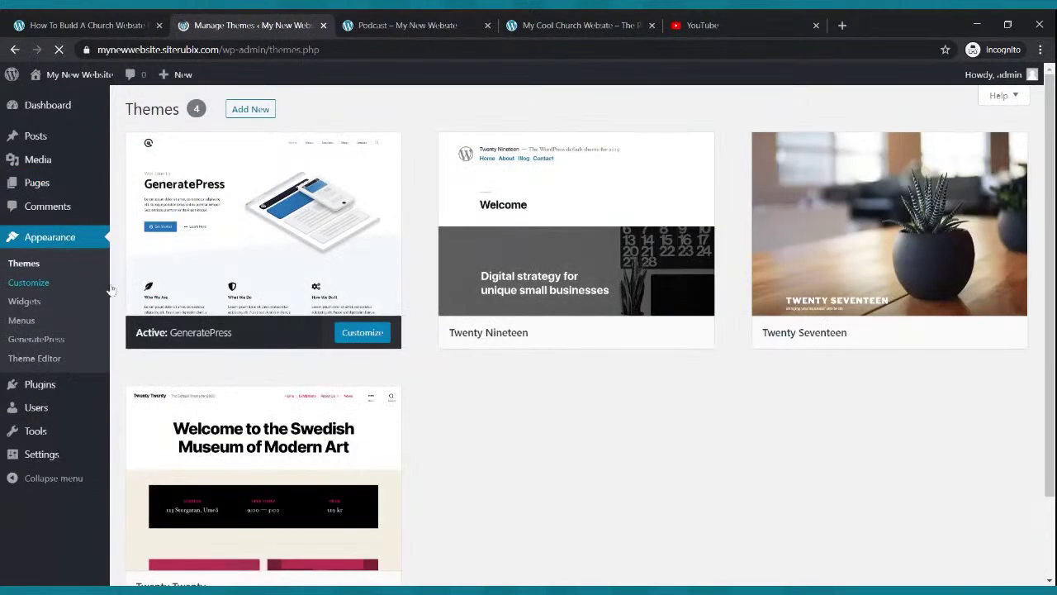
left_click(25, 321)
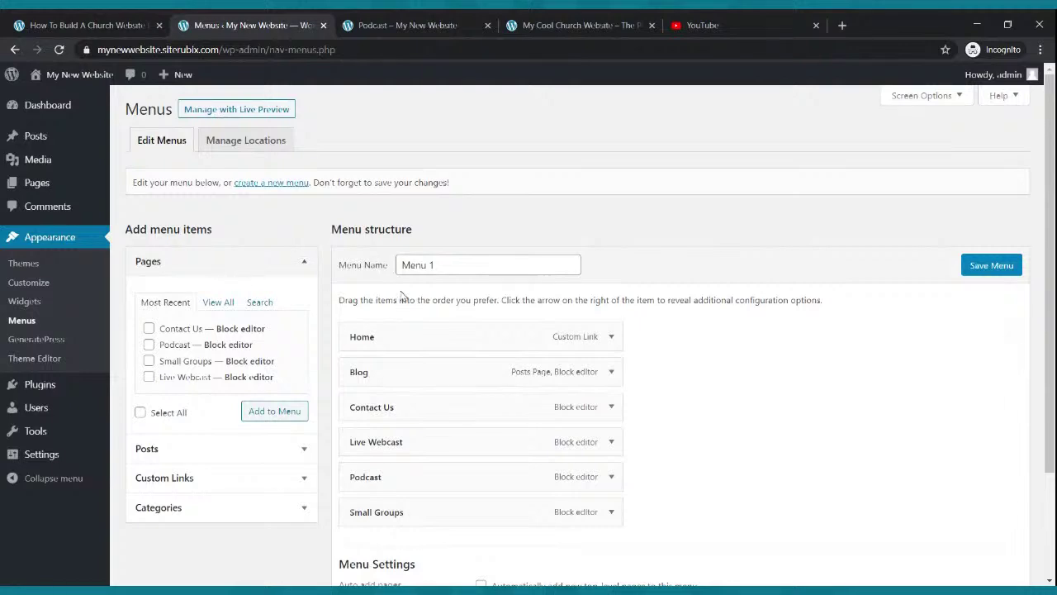
scroll(402, 294, "down", 2)
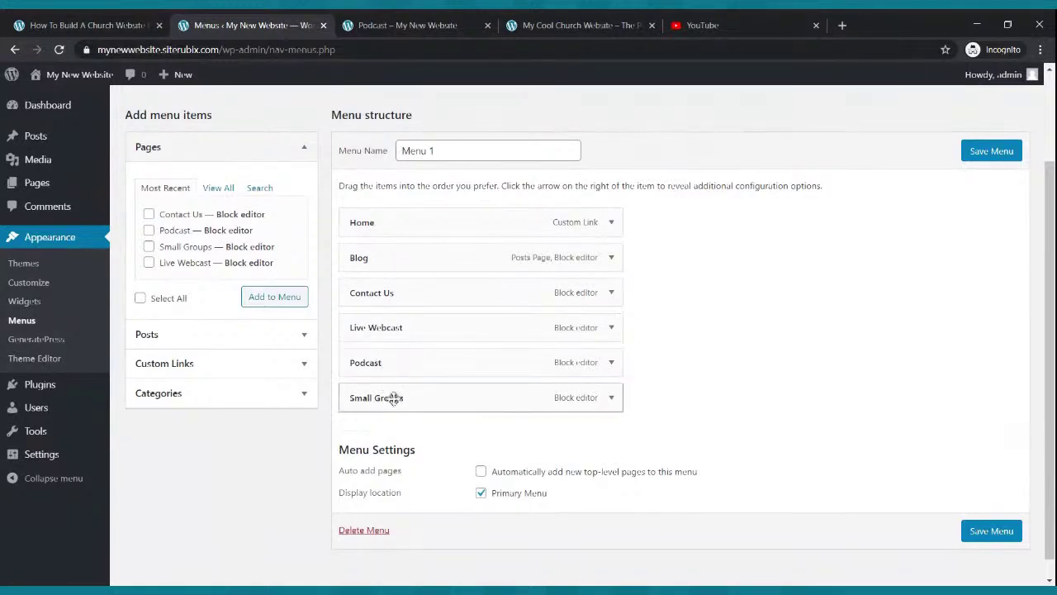
left_click_drag(433, 397, 417, 305)
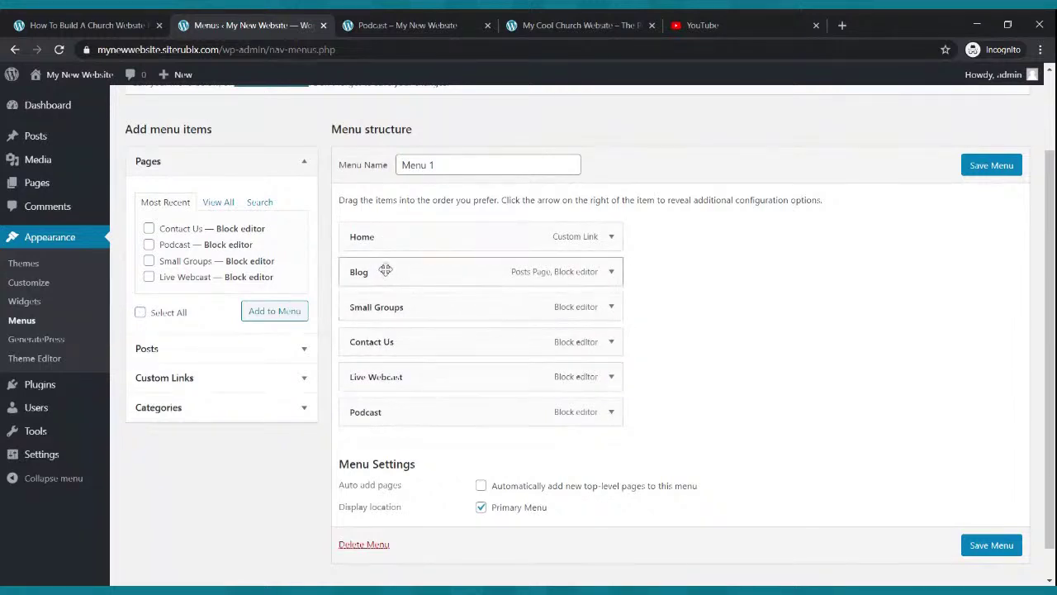
Check the sample church site's navigation order and move the Live Webcast item directly below Home in Menu 1
left_click(528, 24)
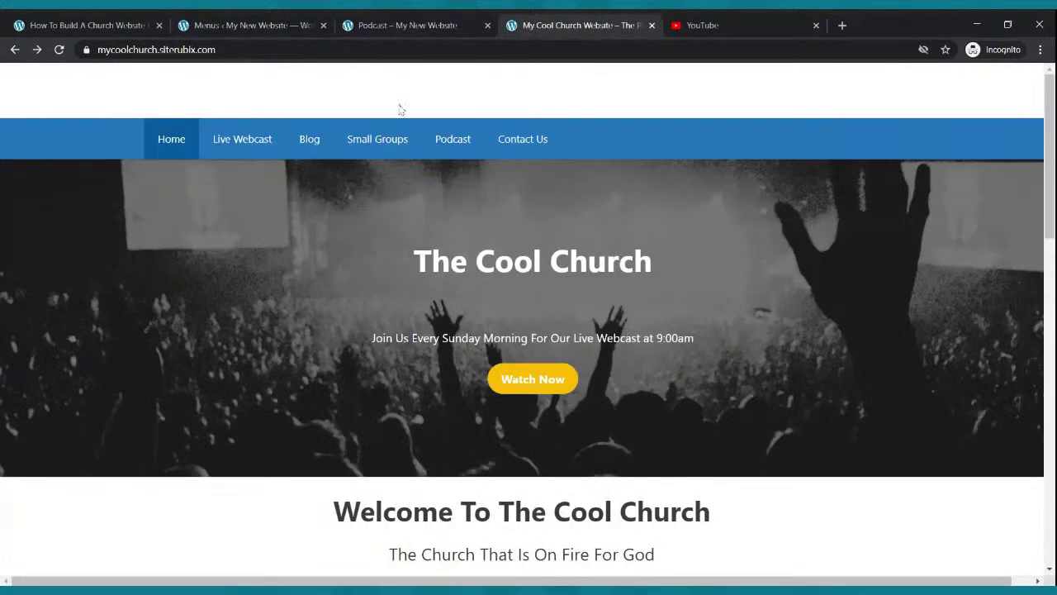
left_click(256, 26)
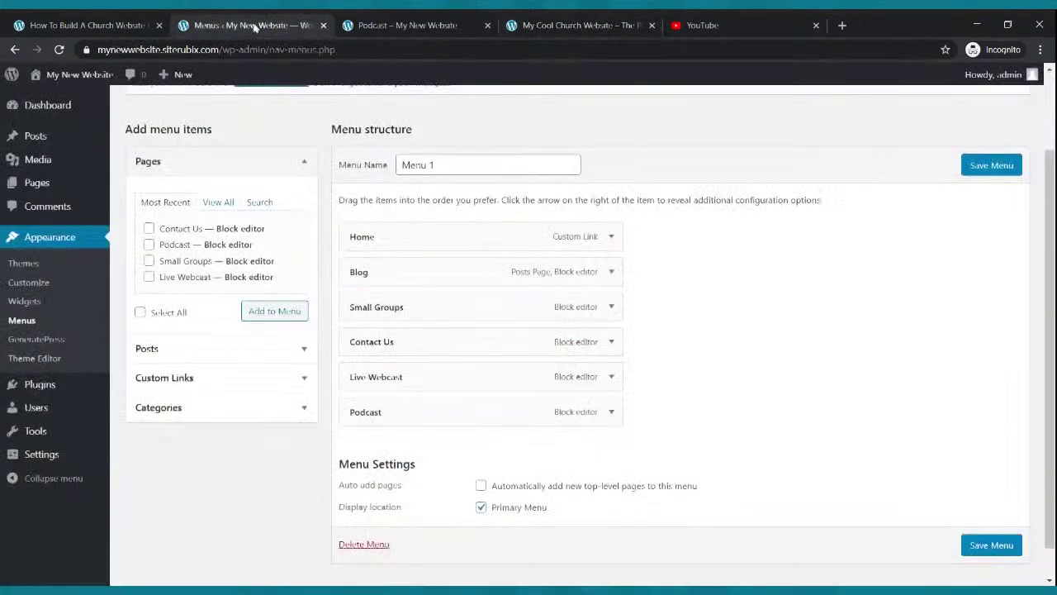
left_click_drag(354, 375, 438, 269)
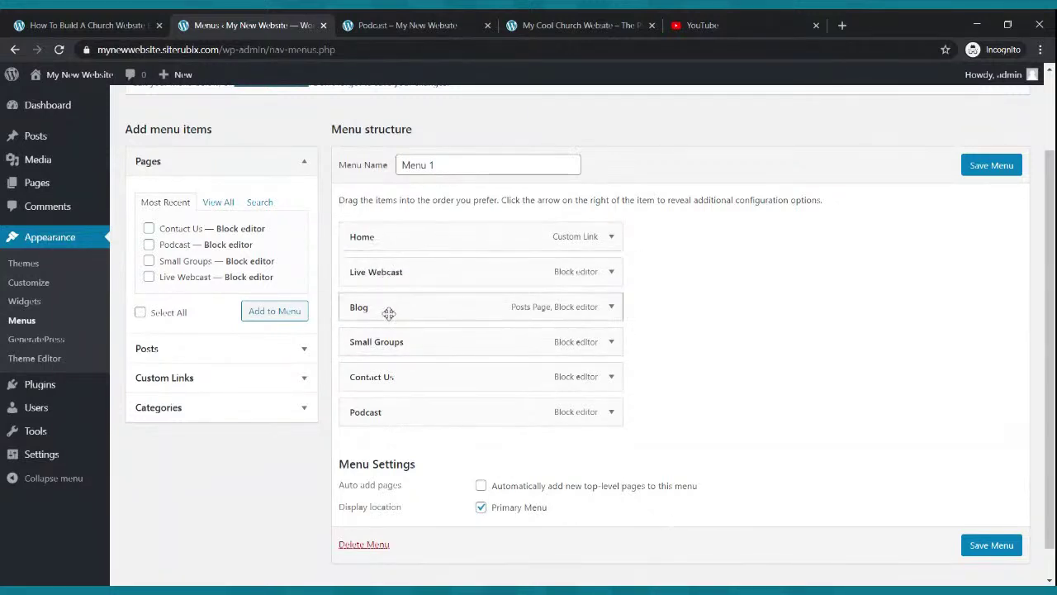
Compare with the sample site's navigation again, move the Podcast item above Contact Us, and save Menu 1
left_click(546, 25)
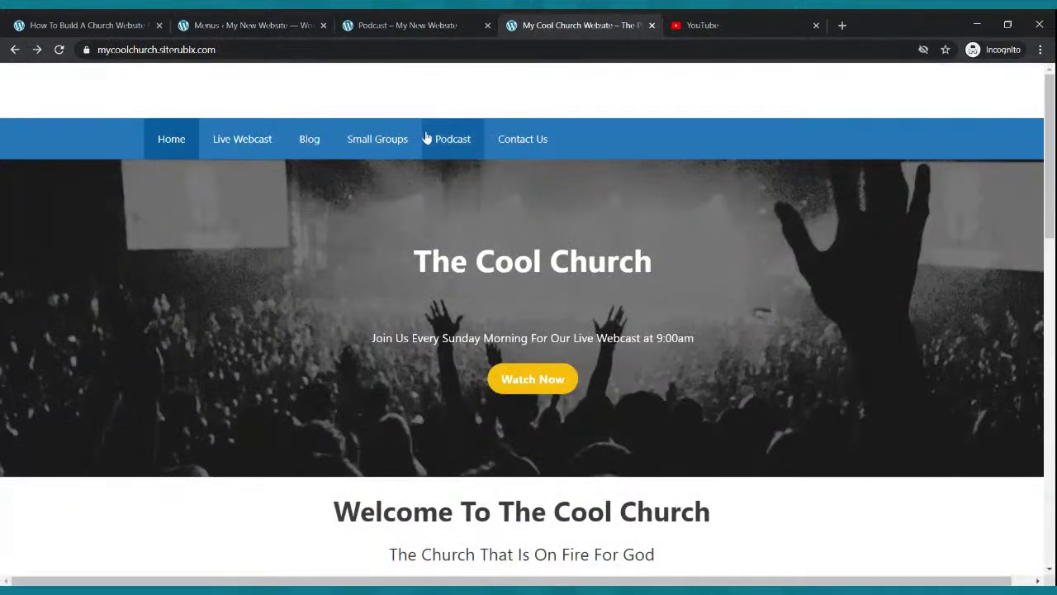
left_click(260, 25)
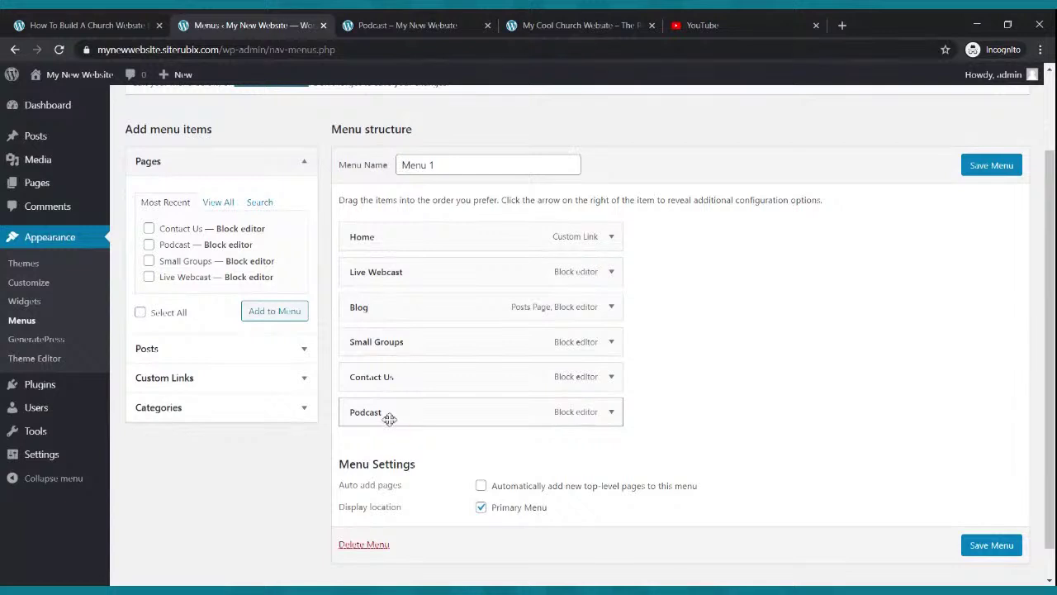
left_click_drag(389, 418, 368, 380)
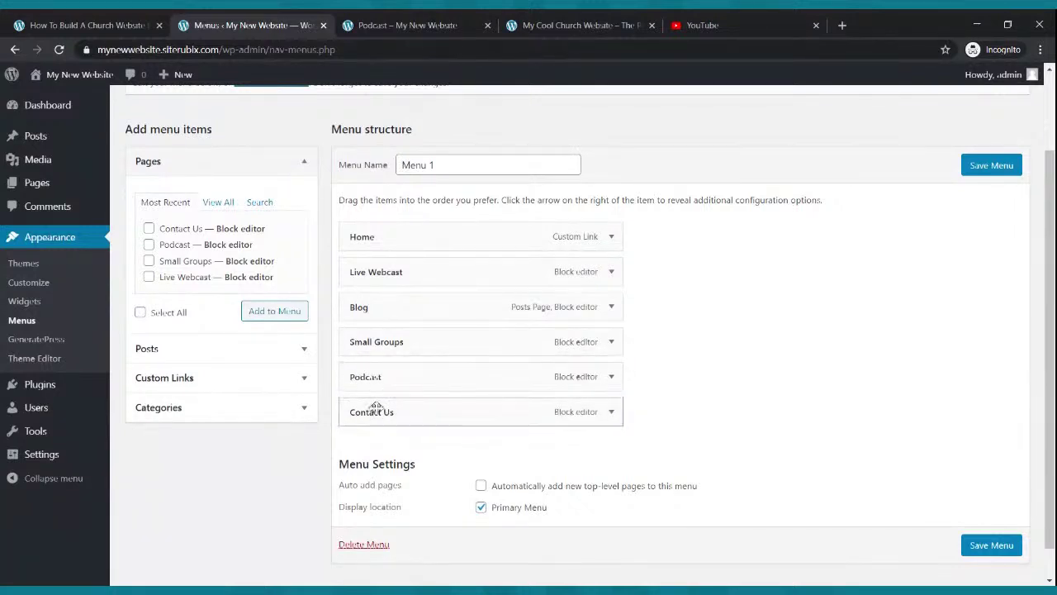
left_click(1017, 166)
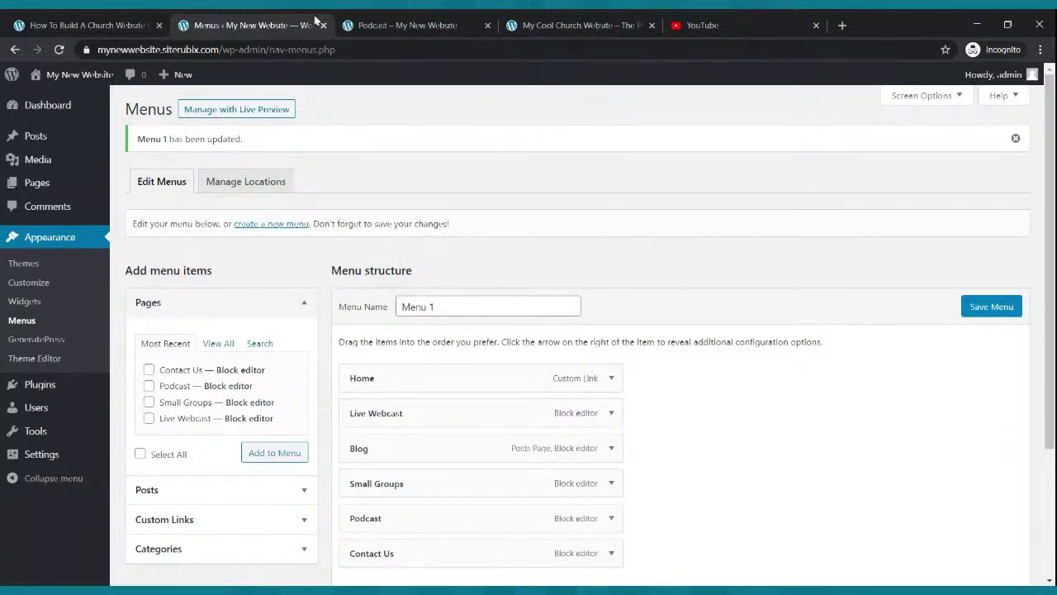
Reload the live site and check its navigation order, the Contact Us page and the home page content
left_click(378, 23)
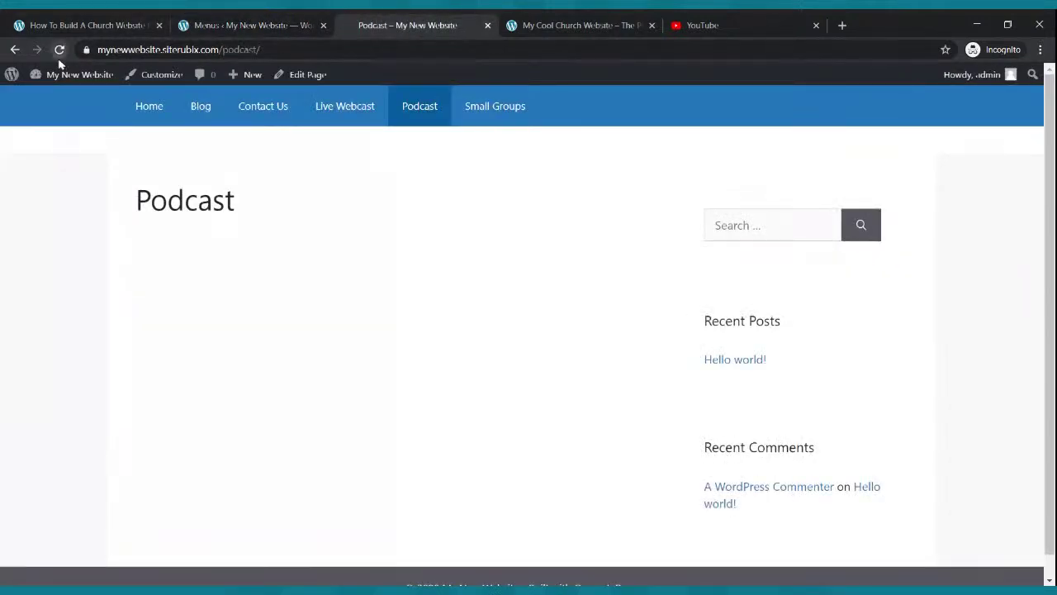
left_click(59, 49)
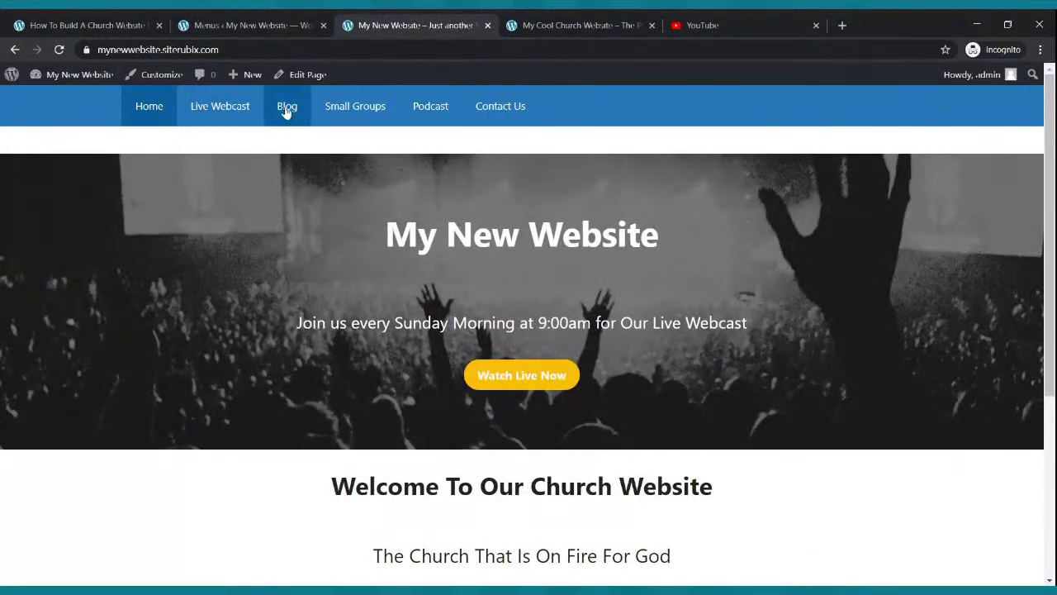
left_click(510, 107)
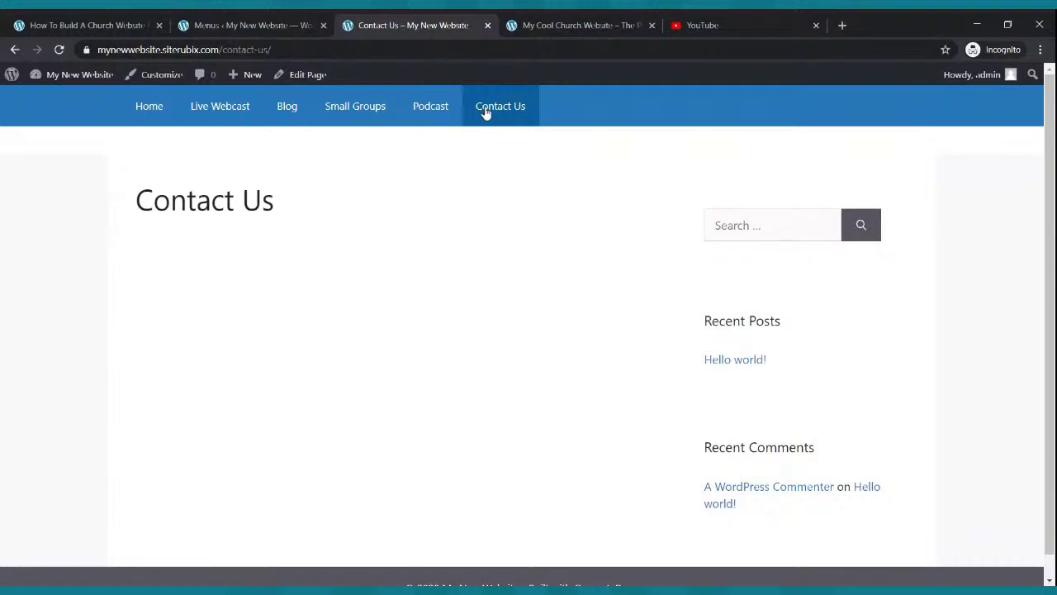
left_click(129, 117)
scroll(454, 147, "down", 4)
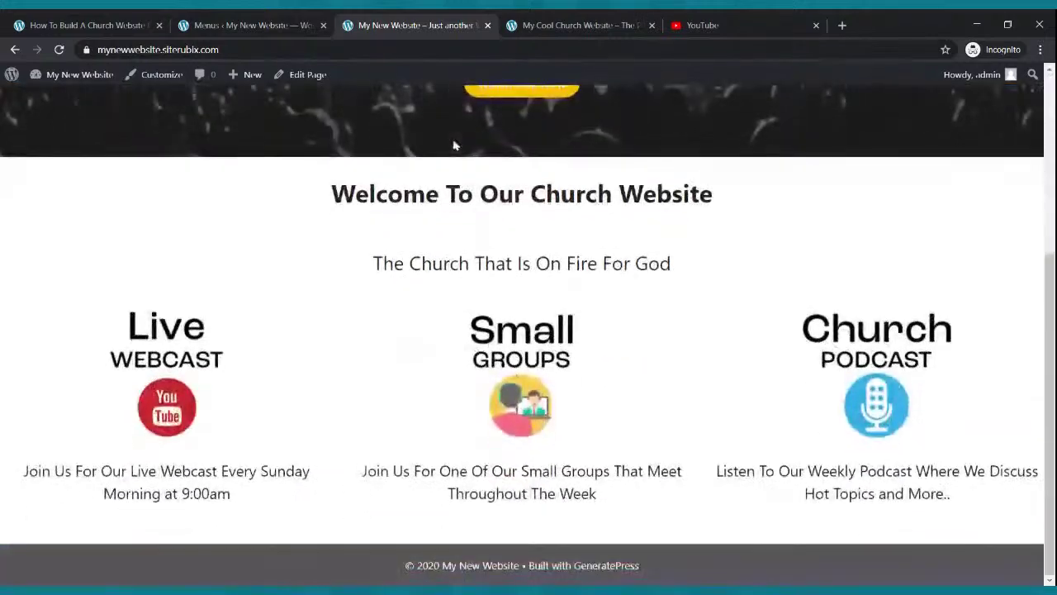
scroll(453, 154, "up", 3)
Examine the sample church site's welcome video section below the three columns, briefly playing and pausing its video
left_click(524, 20)
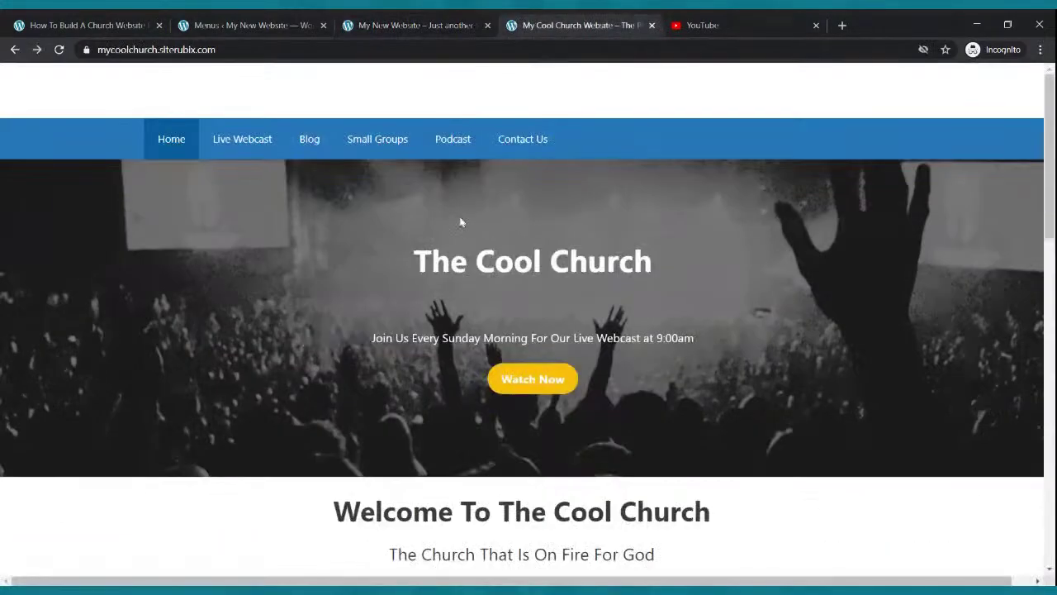
scroll(326, 328, "down", 7)
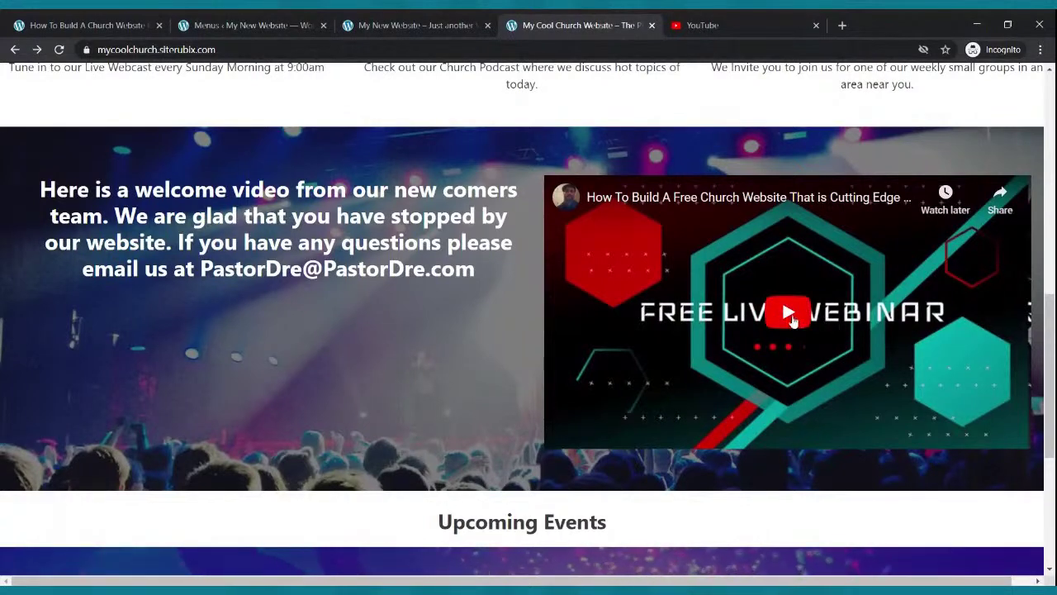
left_click(792, 320)
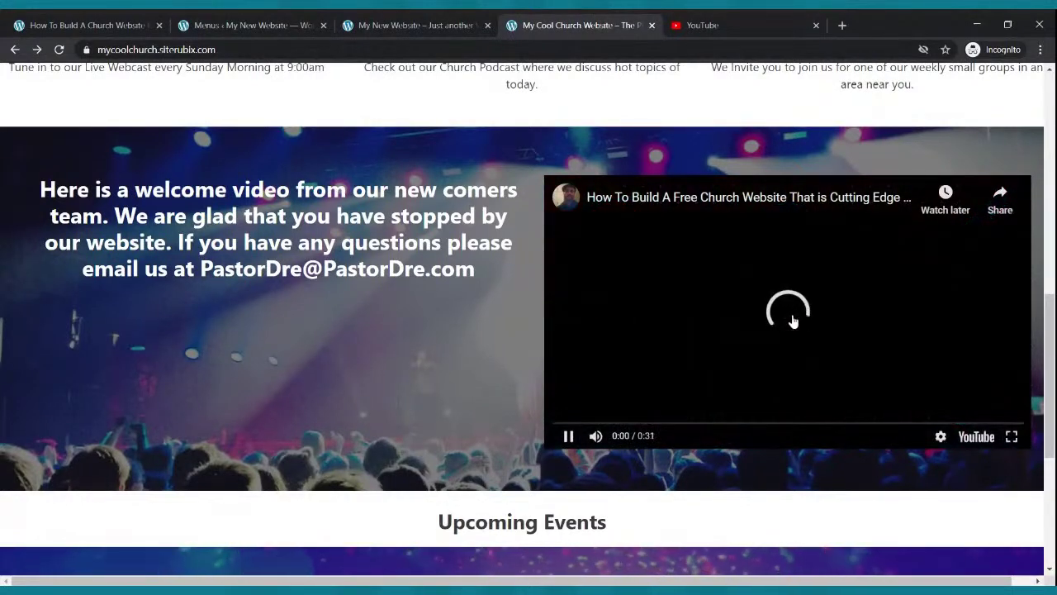
left_click(568, 436)
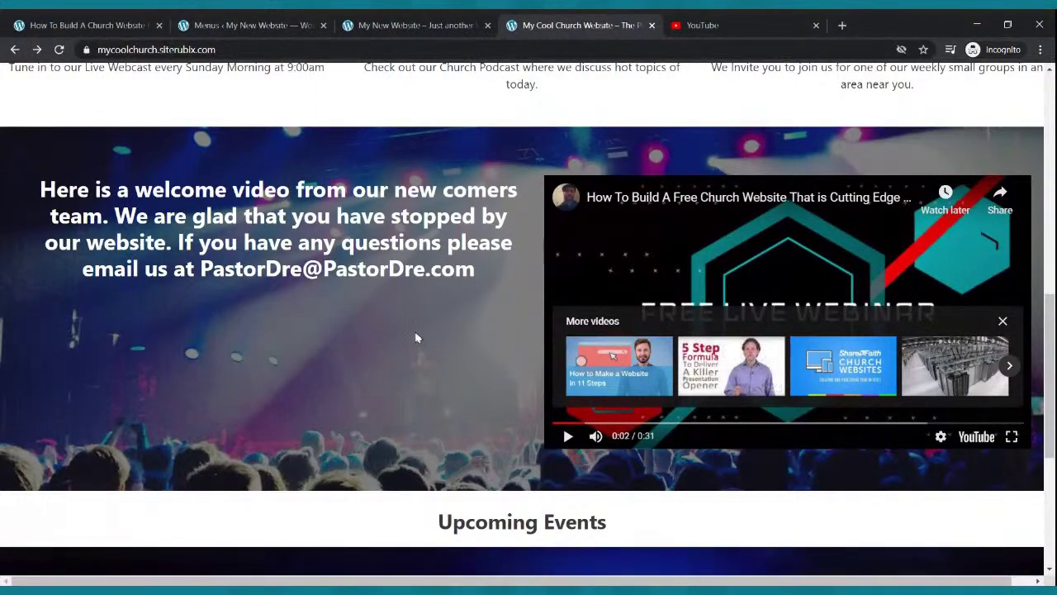
scroll(570, 458, "up", 1)
scroll(570, 459, "up", 10)
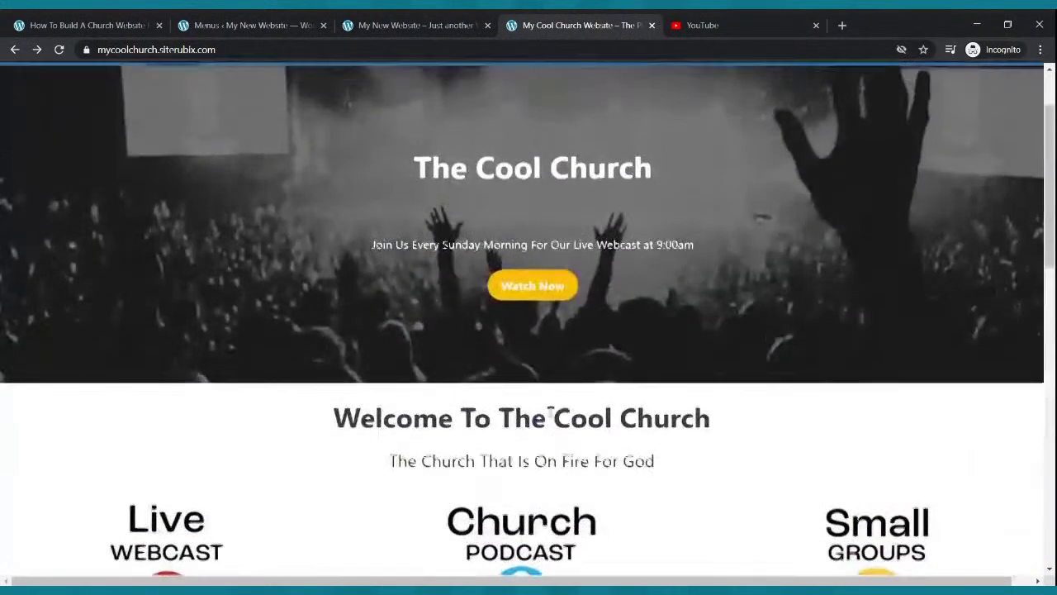
Open the Home page in the block editor and add a Cover block below the three captioned image columns
left_click(216, 20)
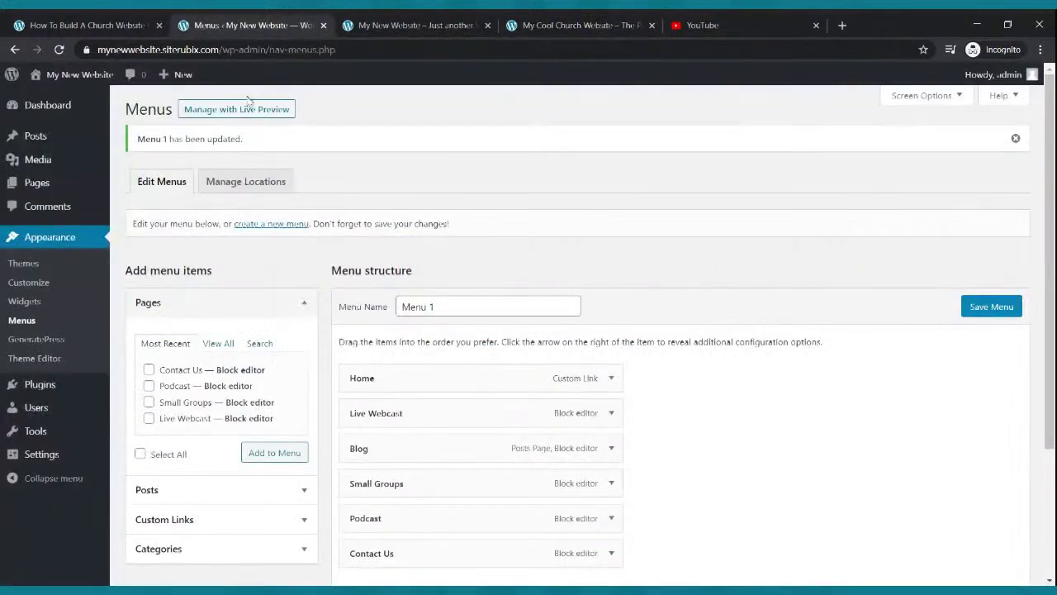
mouse_move(33, 190)
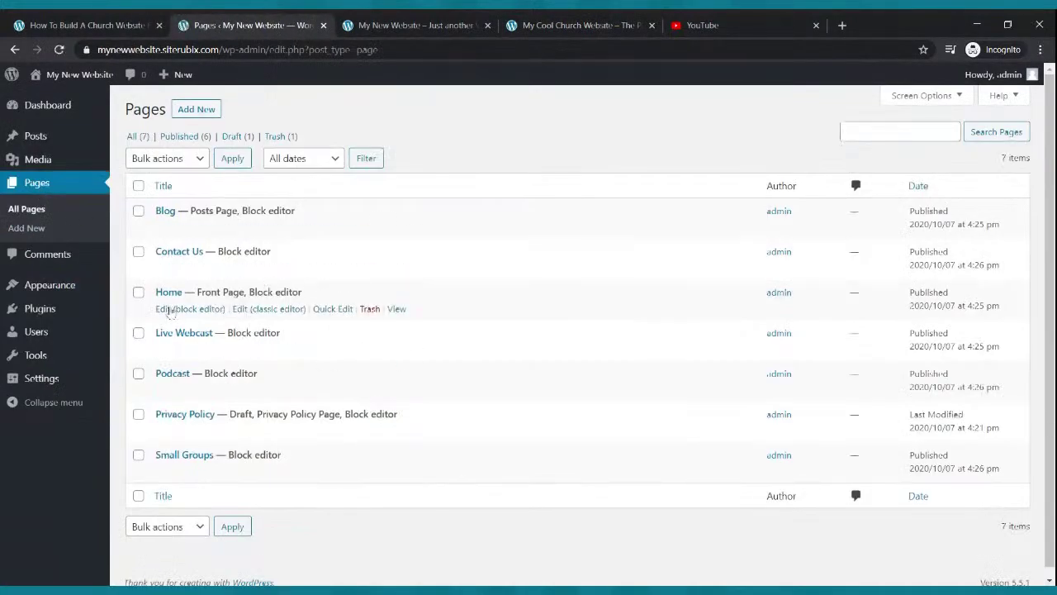
left_click(169, 310)
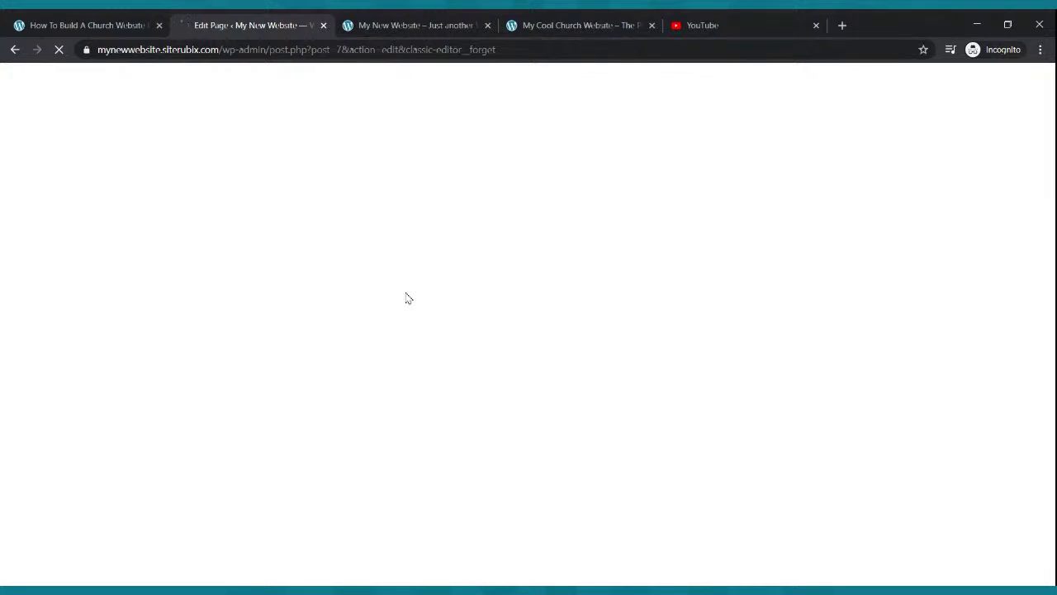
scroll(509, 273, "down", 7)
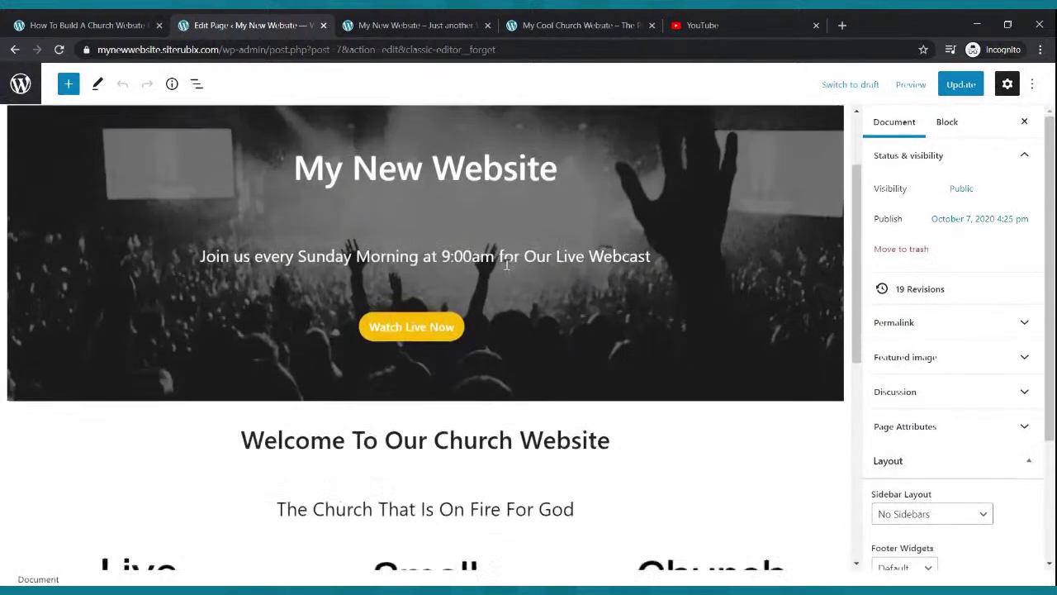
scroll(507, 260, "down", 1)
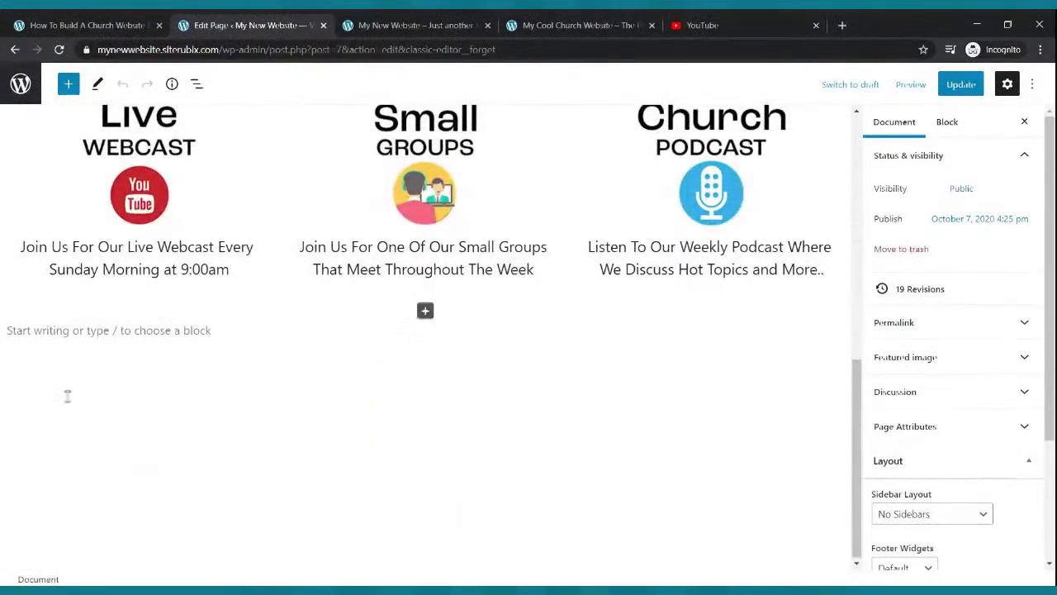
left_click(425, 310)
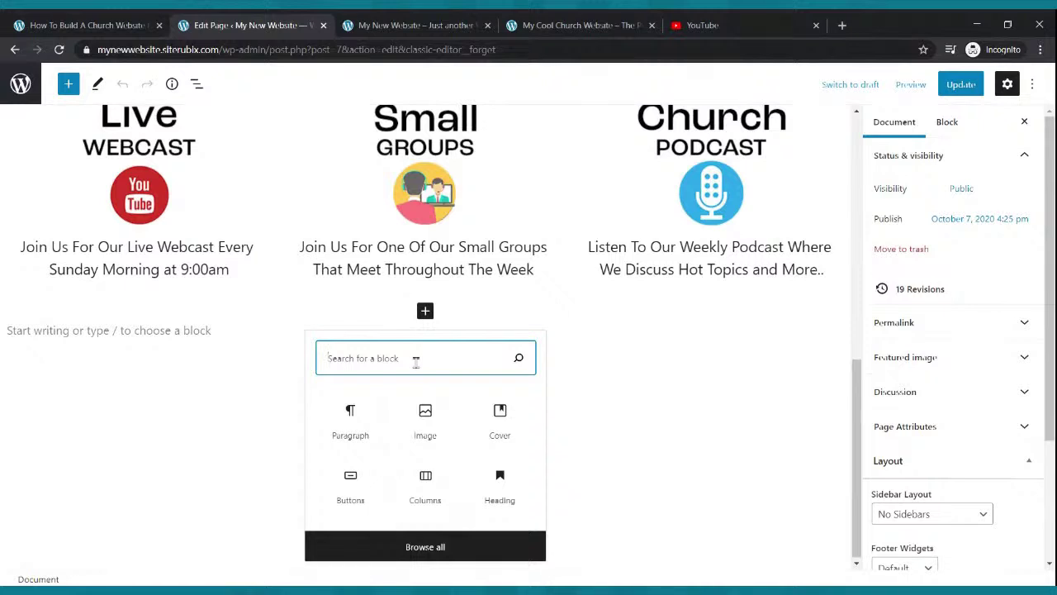
type("conn")
key("BackSpace")
key("BackSpace")
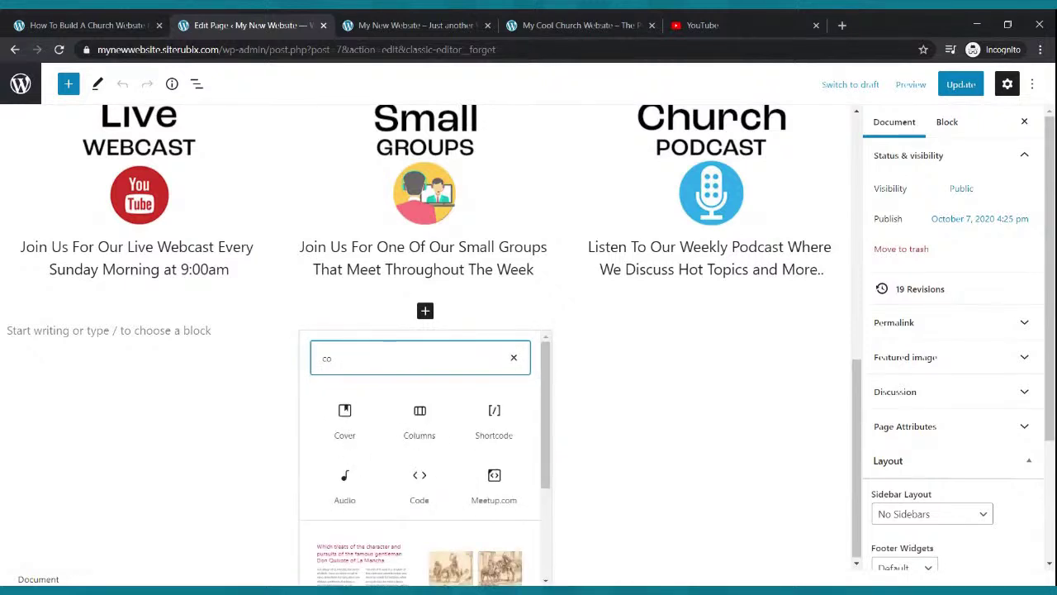
type("ver")
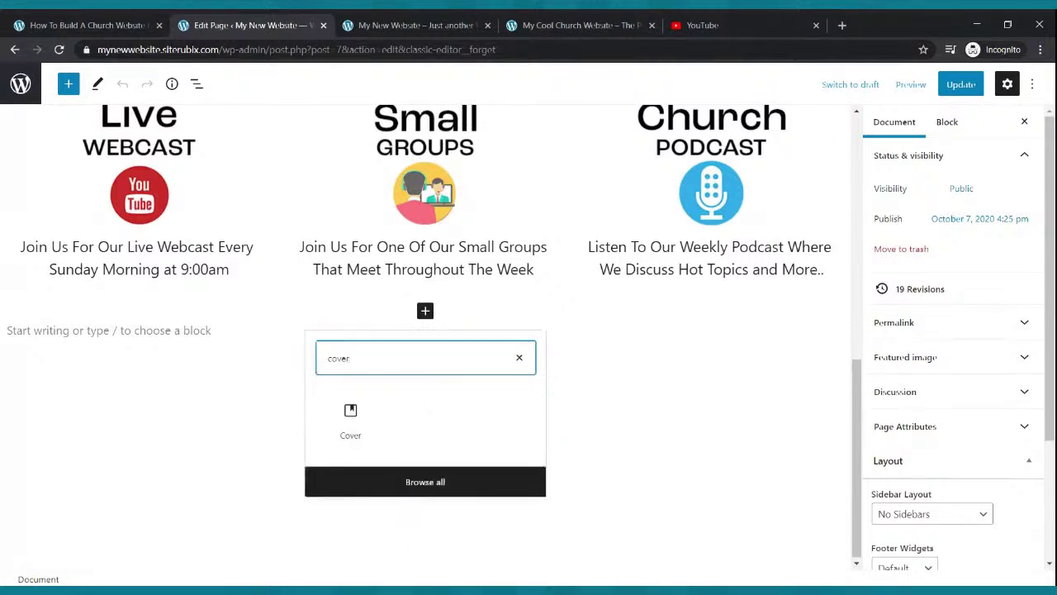
left_click(363, 413)
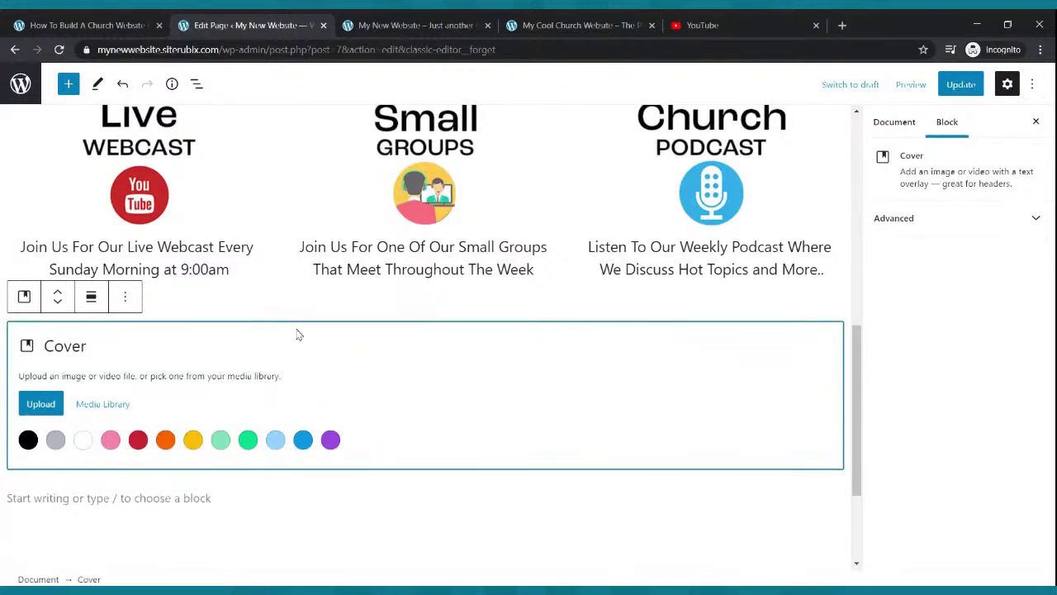
Open the Cover block's file upload, cancel it without choosing an image, and update the Home page
left_click(31, 411)
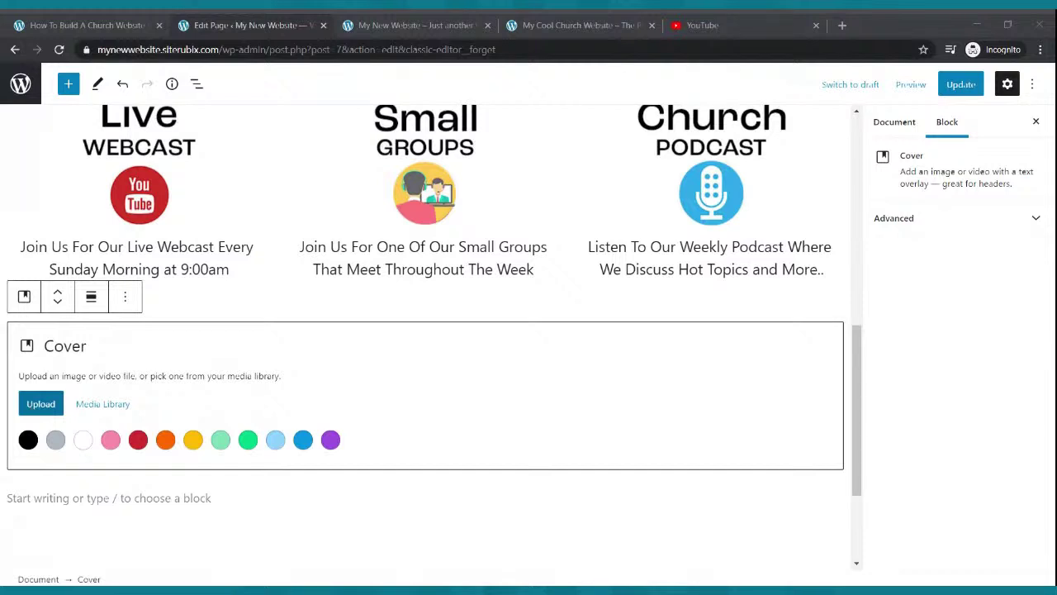
key("Escape")
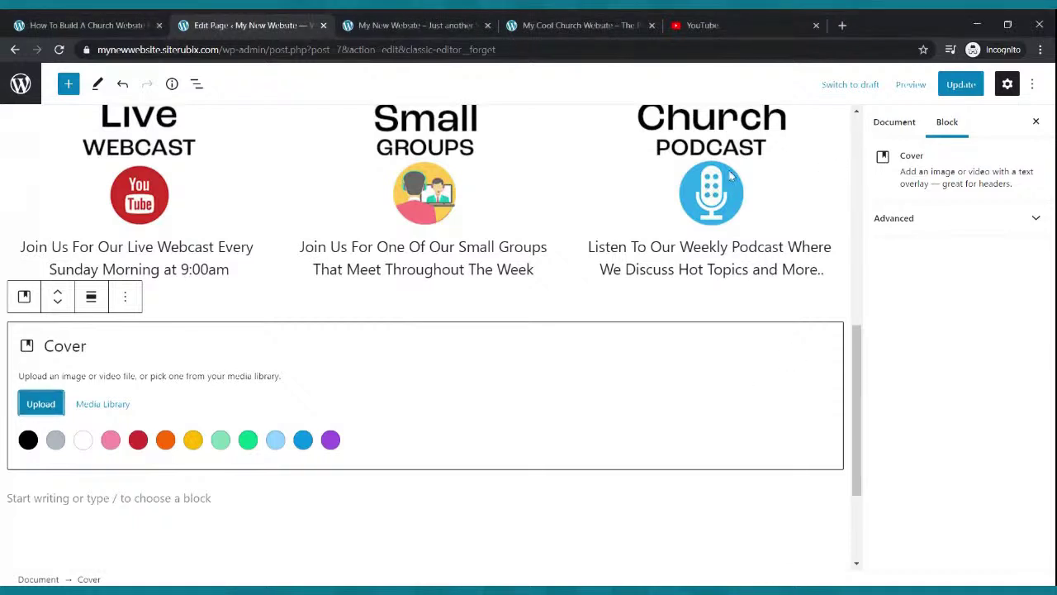
left_click(949, 96)
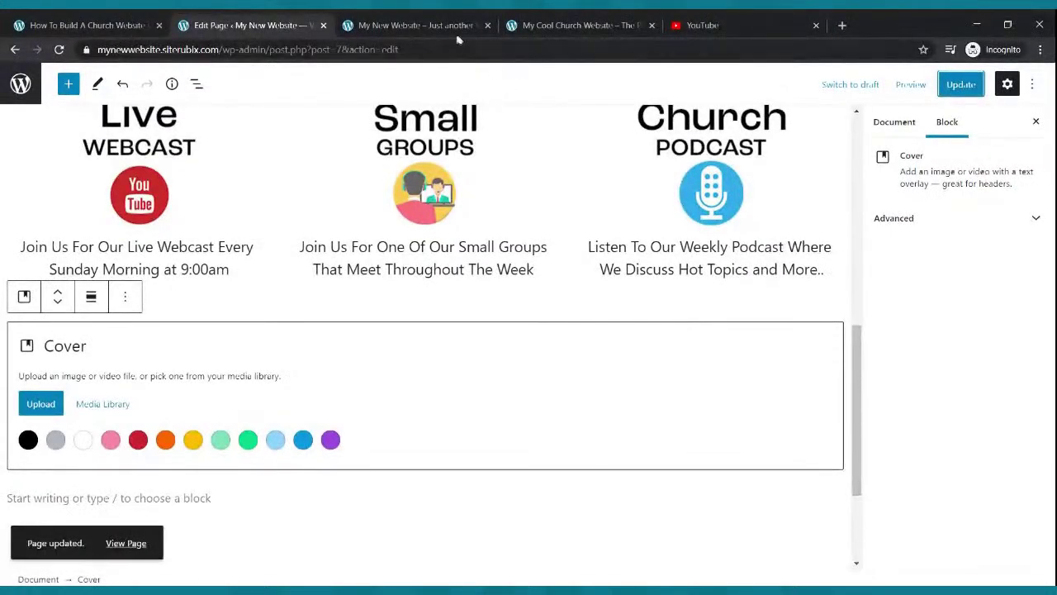
Reload the live home page, check the Cover section below the three columns, and return to the page editor
left_click(421, 25)
left_click(60, 50)
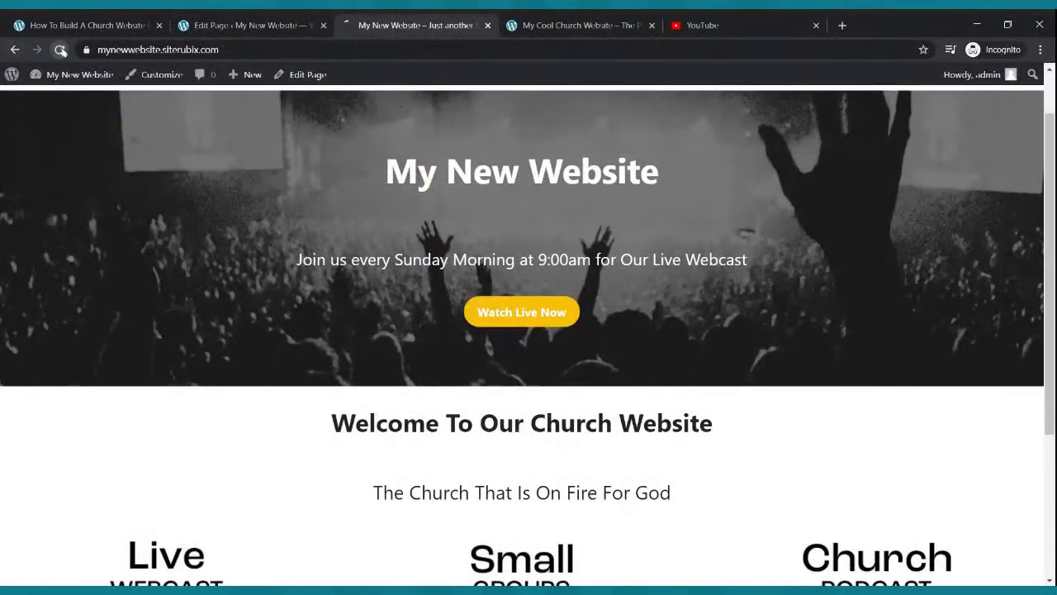
scroll(699, 181, "down", 5)
scroll(699, 182, "down", 1)
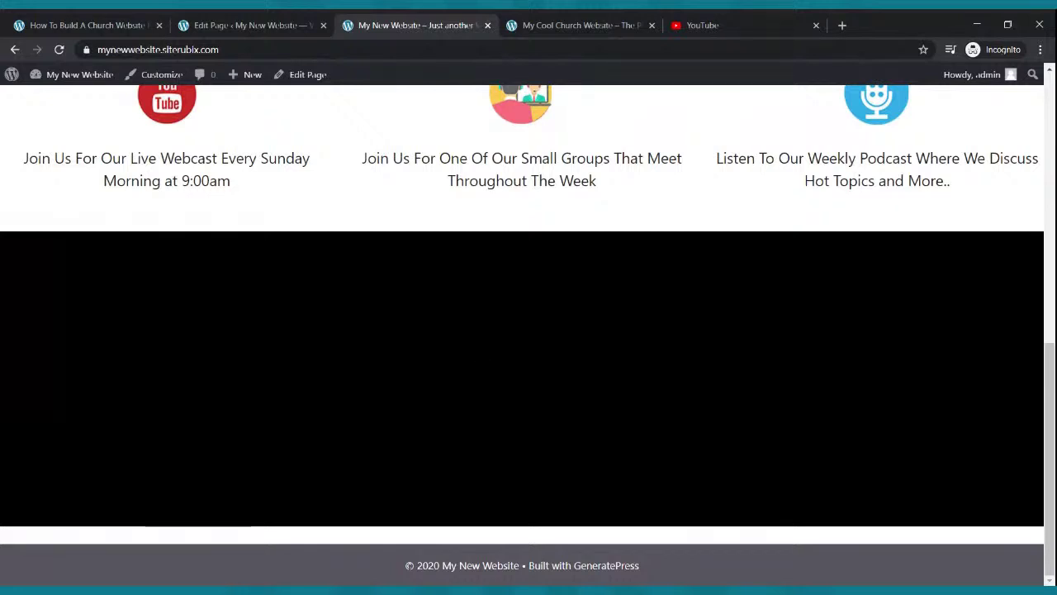
left_click(313, 22)
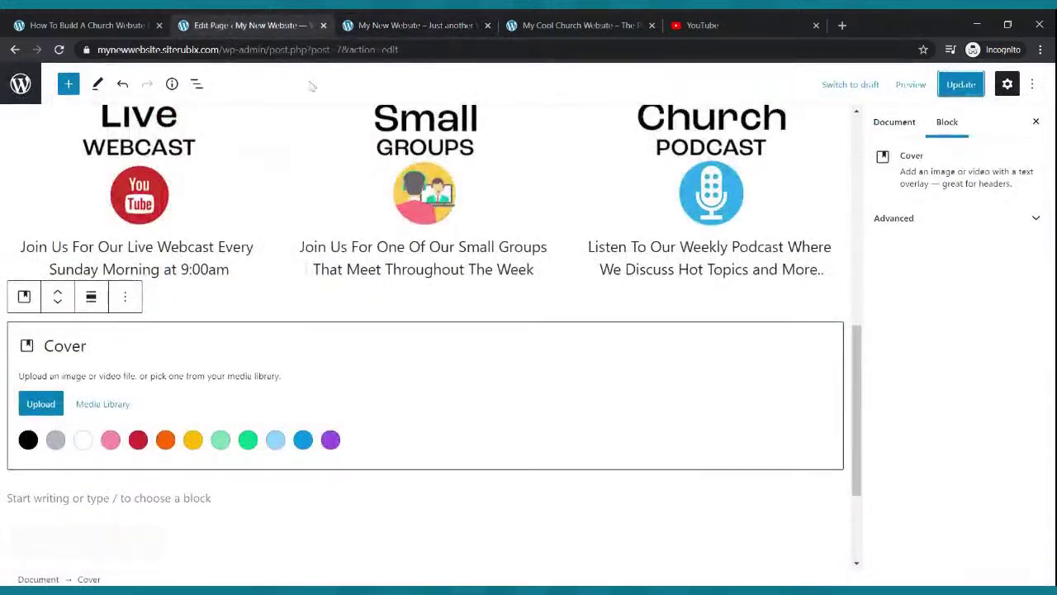
Review the Home page around the new Cover block and update the page
scroll(342, 224, "down", 2)
scroll(341, 224, "up", 6)
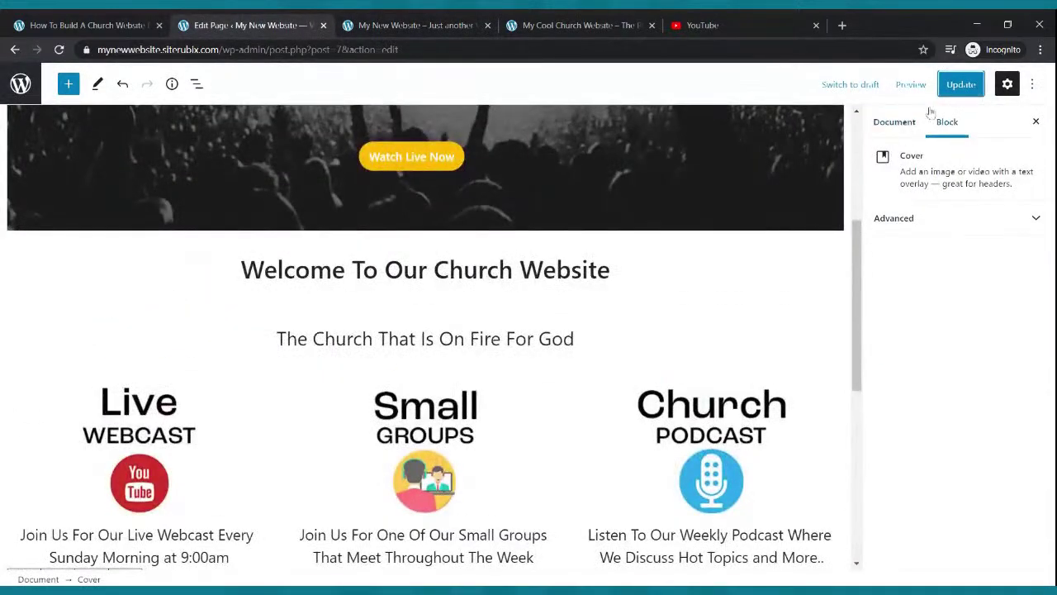
left_click(950, 87)
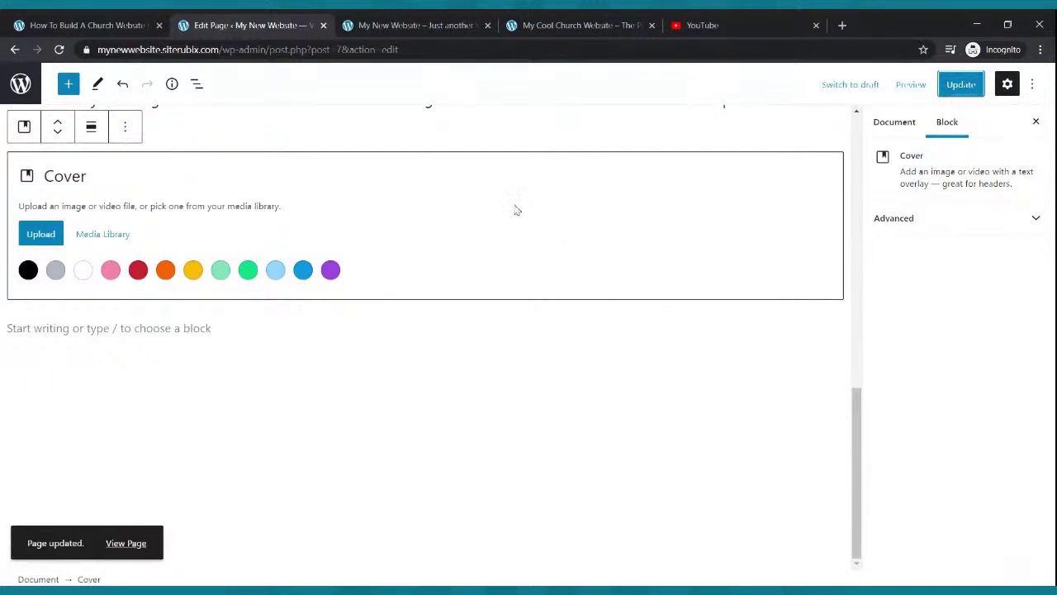
Check the sample church site's welcome video section and return to the Cover block in the Home page editor
left_click(588, 23)
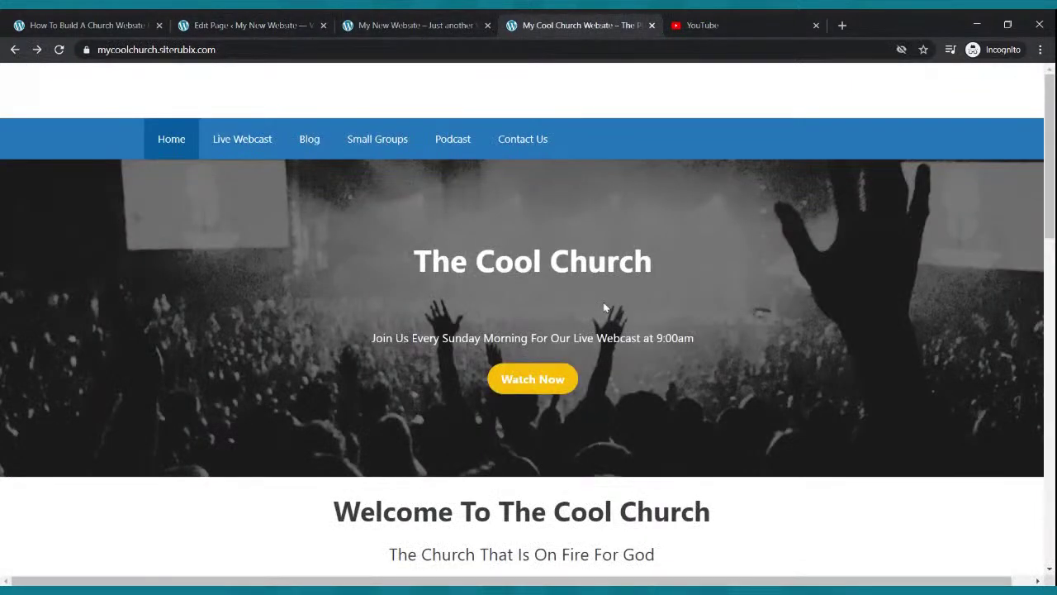
scroll(602, 304, "down", 10)
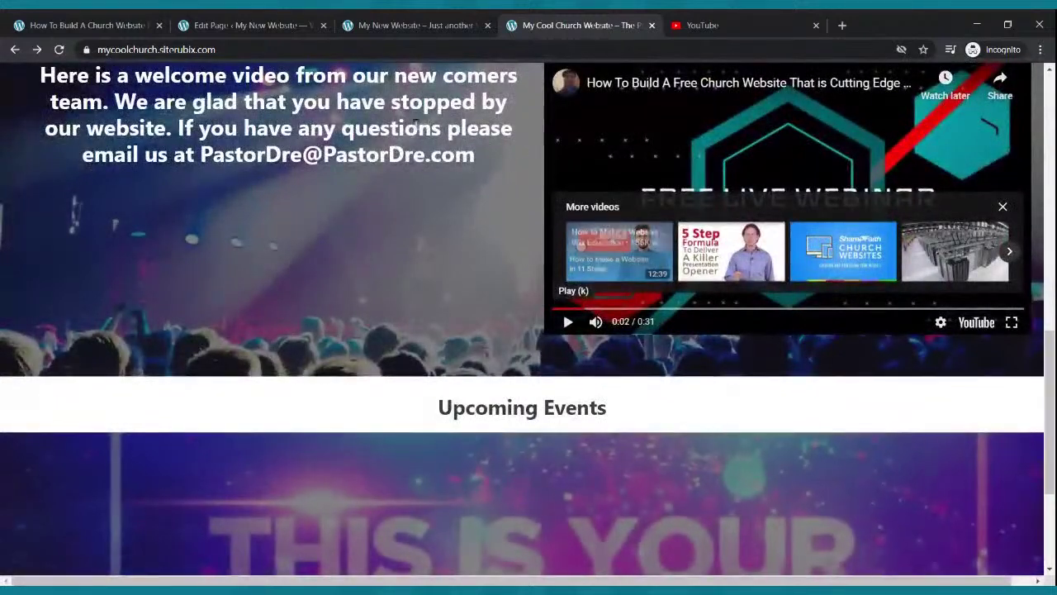
left_click(264, 21)
scroll(336, 260, "up", 3)
scroll(343, 256, "down", 3)
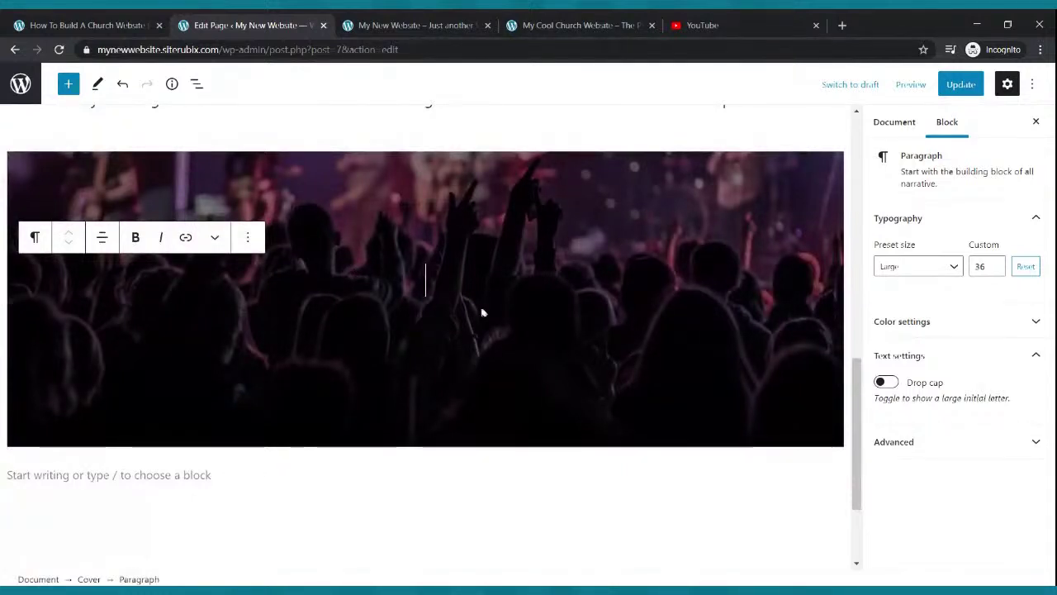
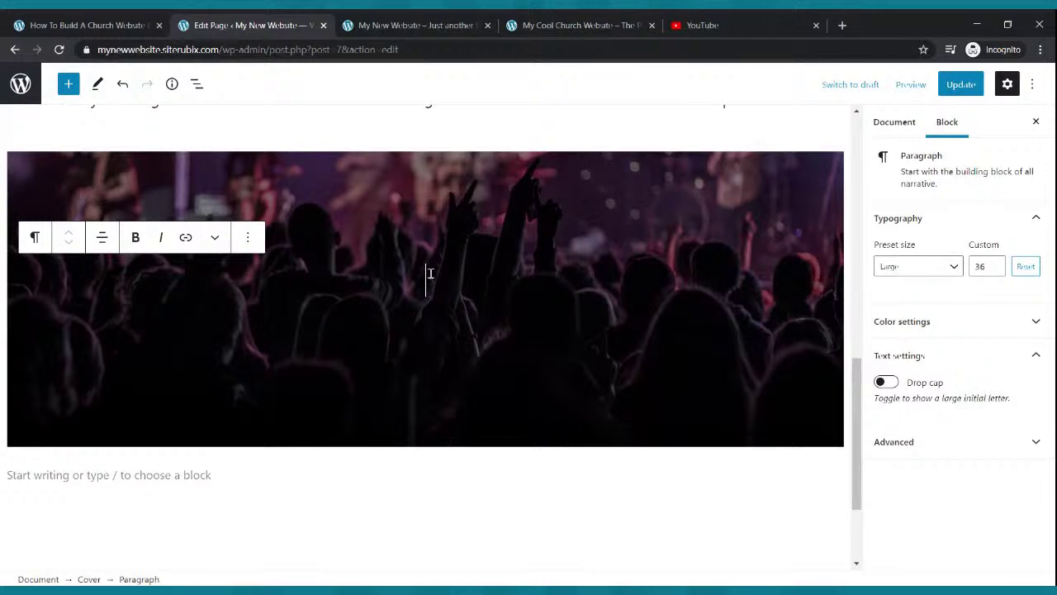
Insert a Columns block inside the Cover block using the 30 / 70 two-column variation
left_click(68, 84)
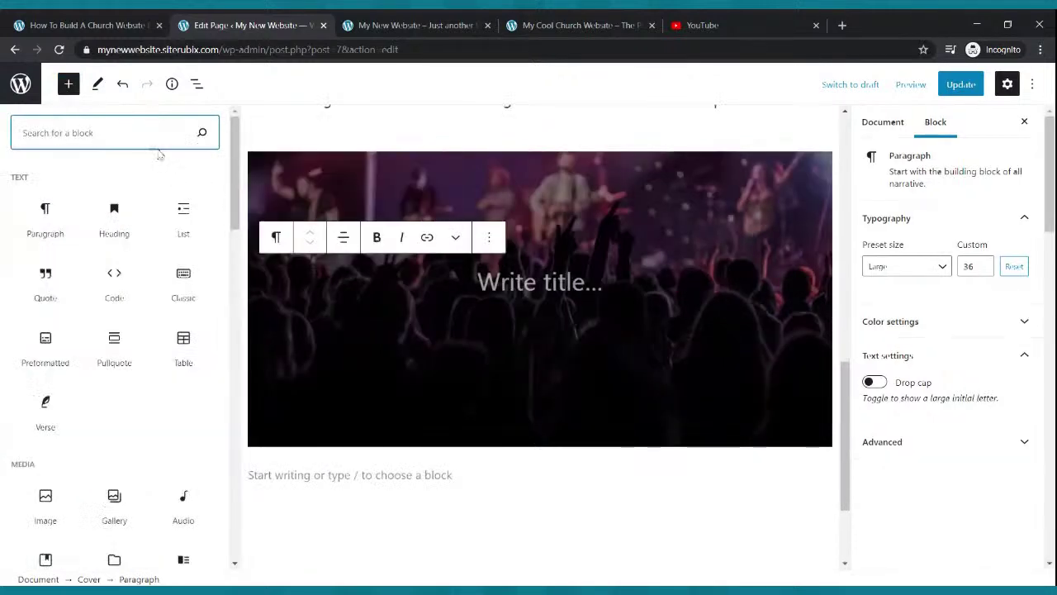
type("colum")
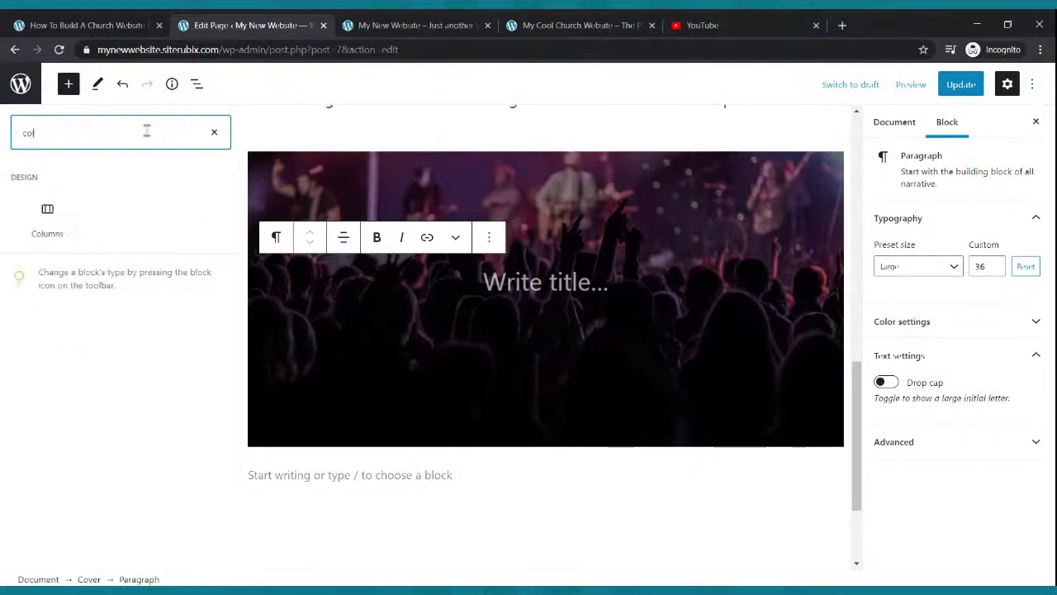
left_click(47, 218)
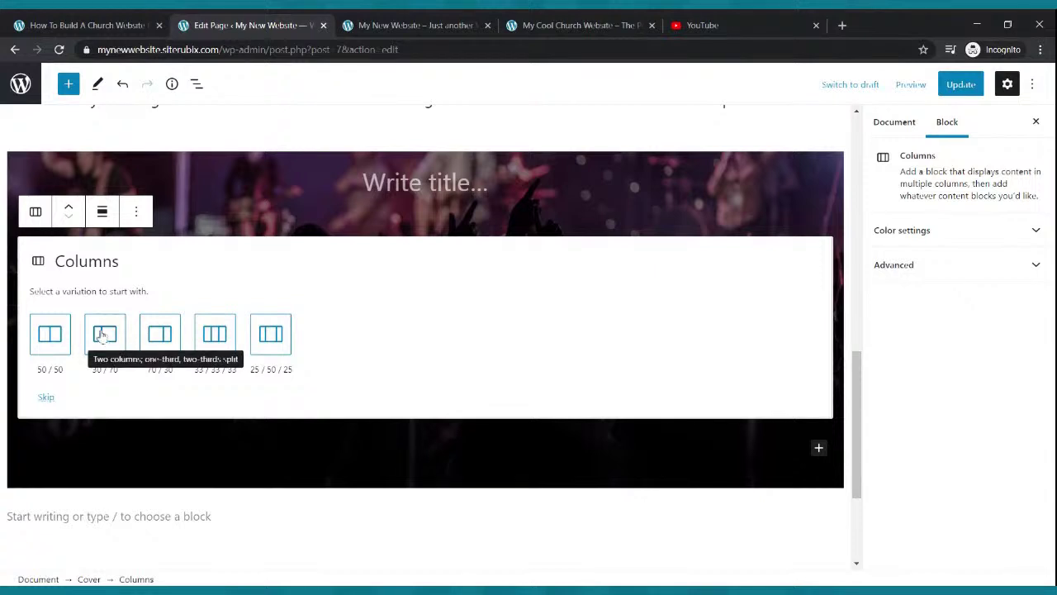
left_click(102, 335)
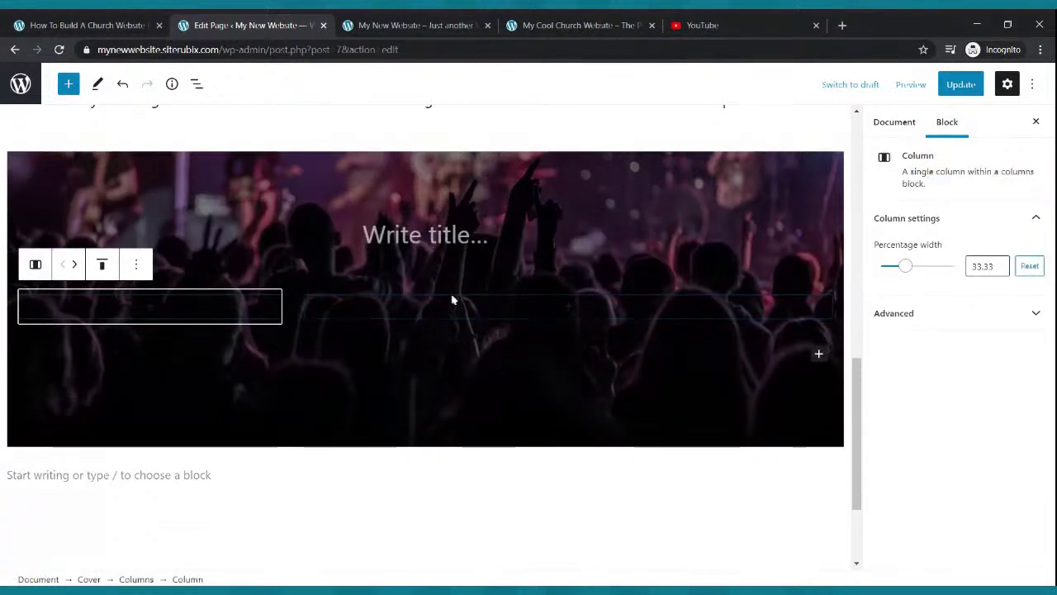
Add a YouTube block to the wider column inside the Cover block
left_click(568, 309)
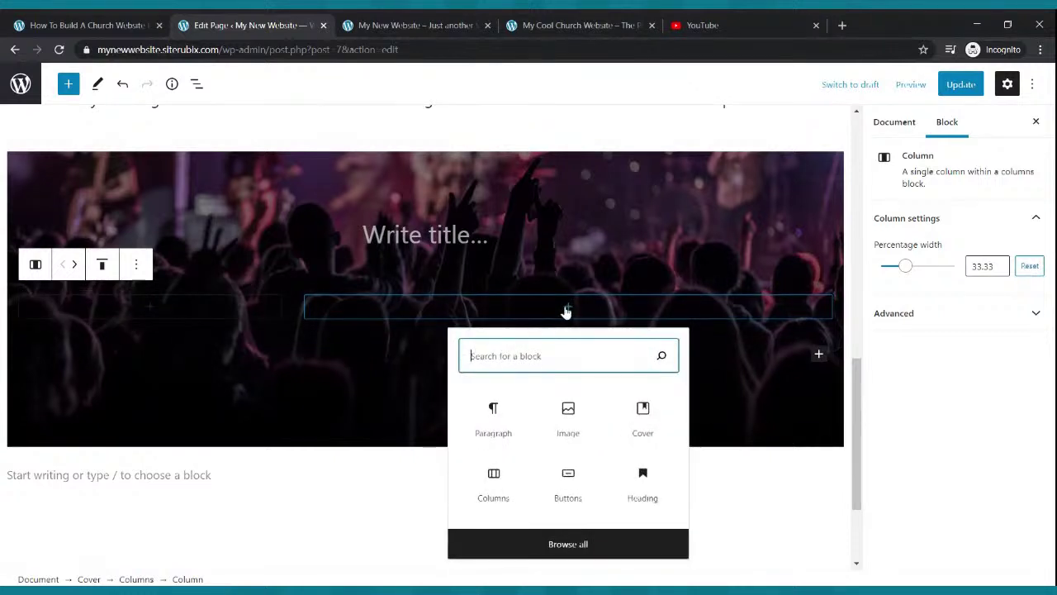
type("video")
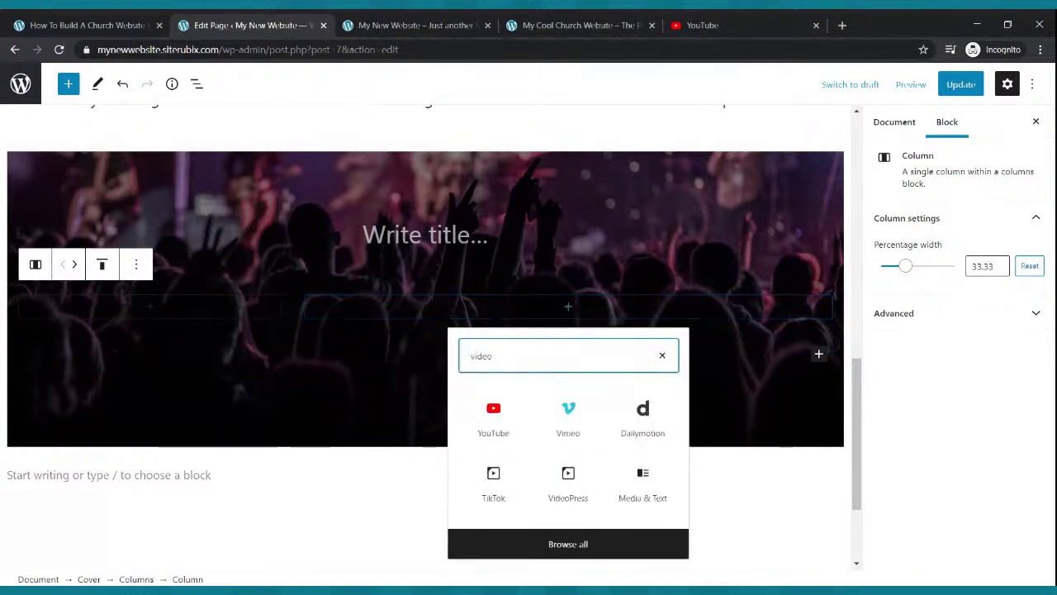
left_click(505, 398)
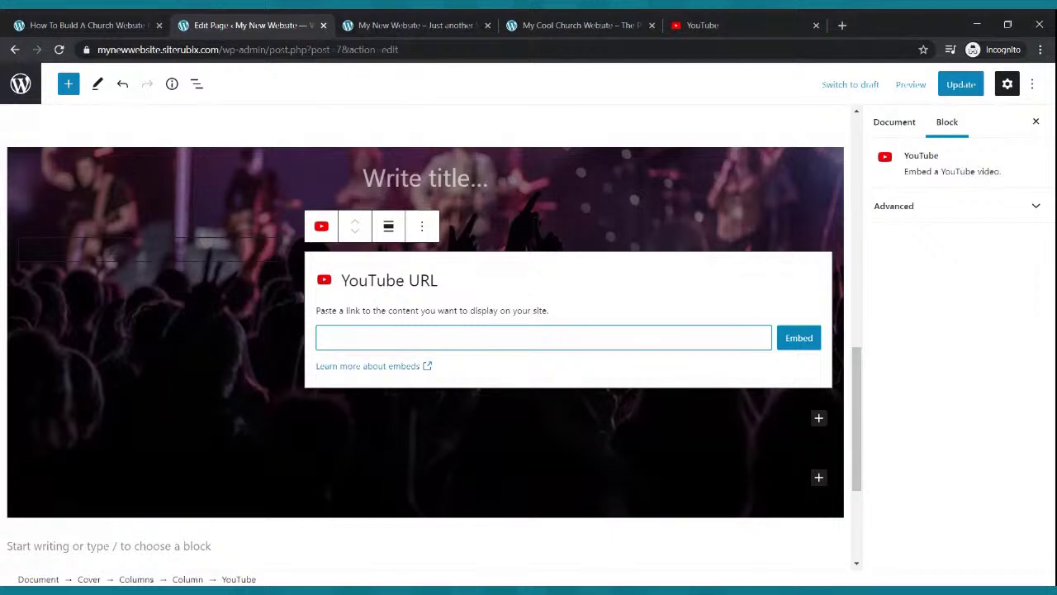
Switch to YouTube and open the list of uploaded videos on the account's own channel
left_click(698, 23)
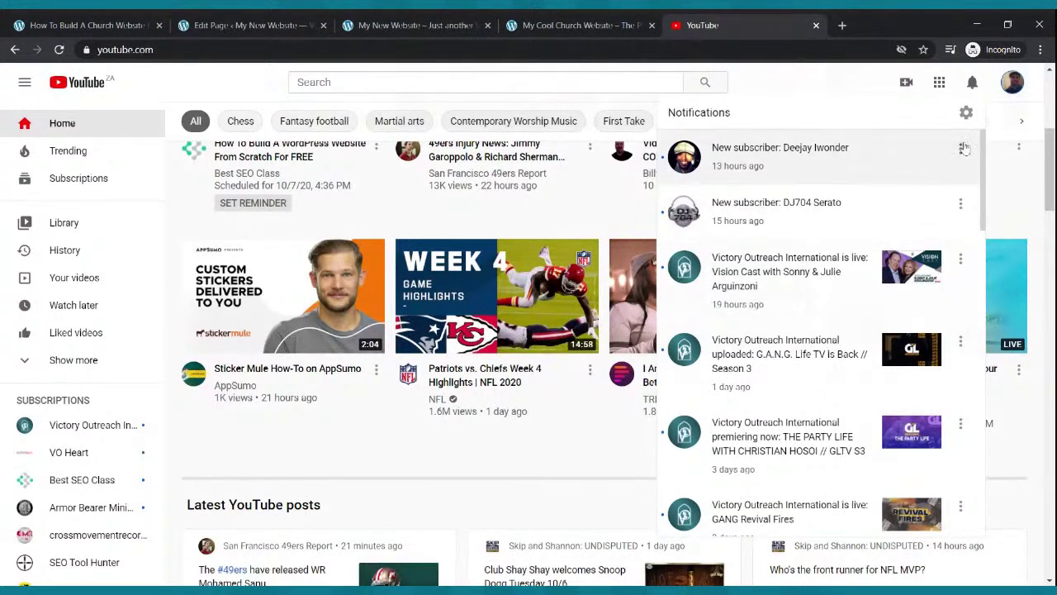
left_click(1012, 84)
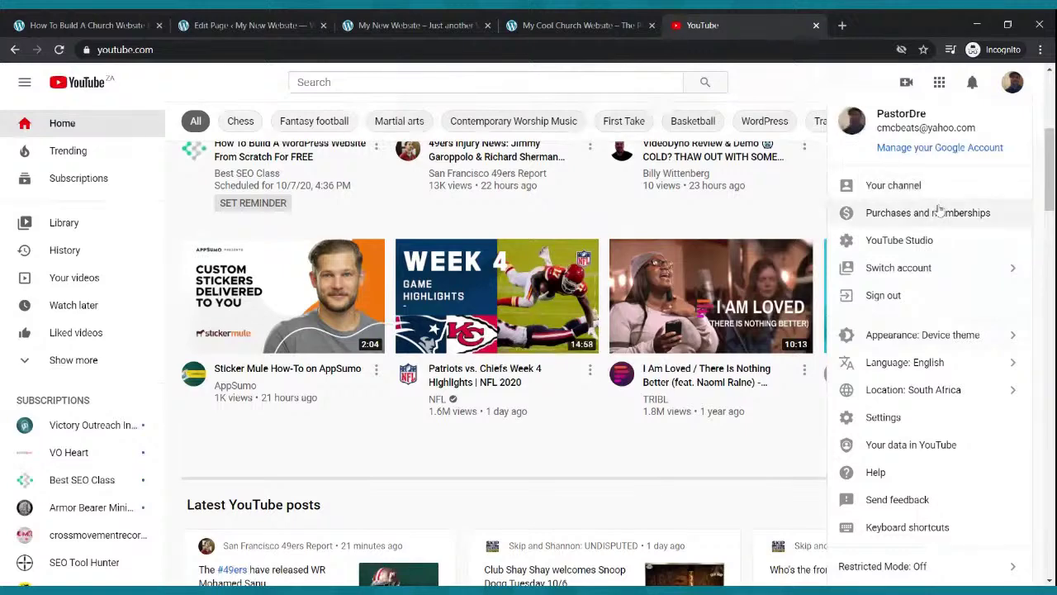
left_click(932, 187)
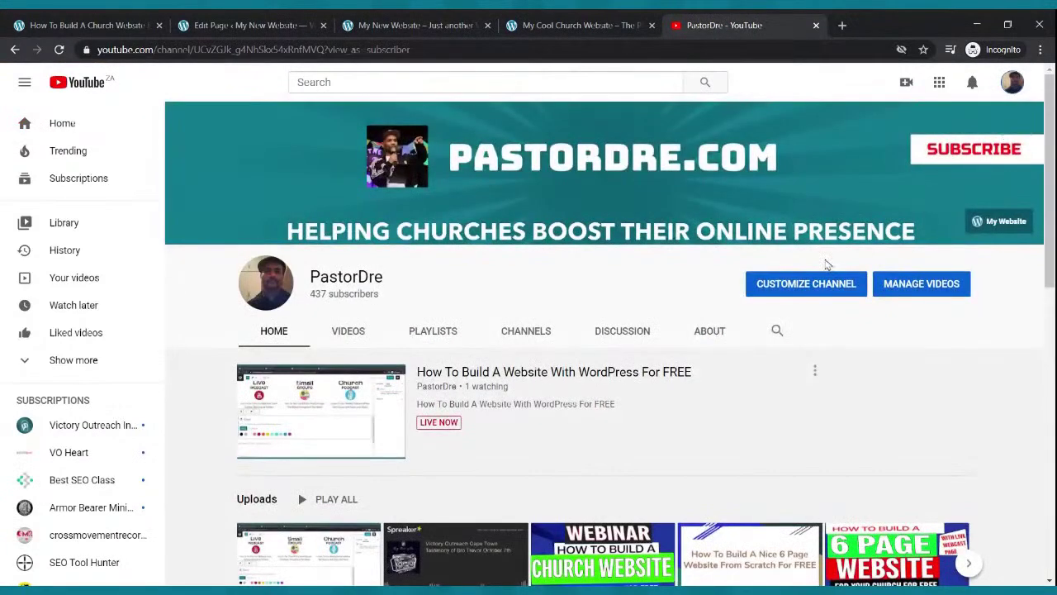
scroll(823, 261, "down", 3)
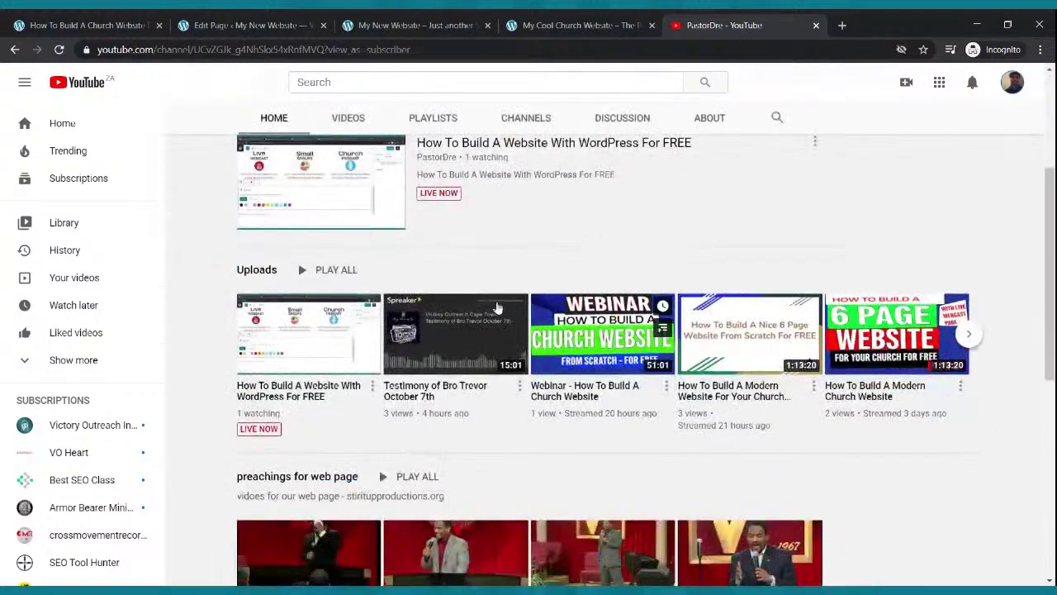
scroll(242, 366, "down", 1)
scroll(367, 280, "up", 3)
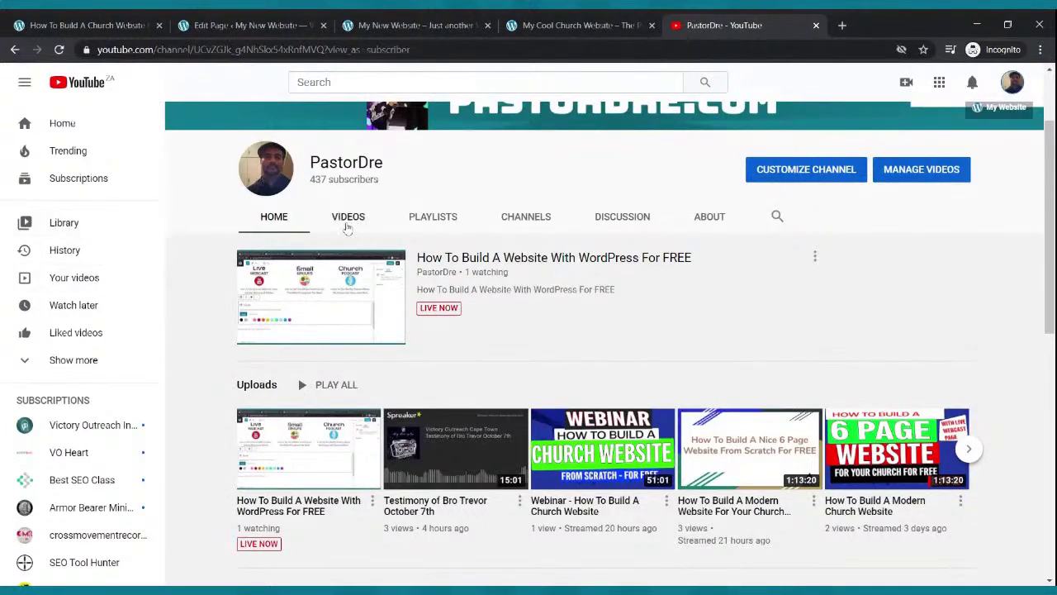
left_click(349, 221)
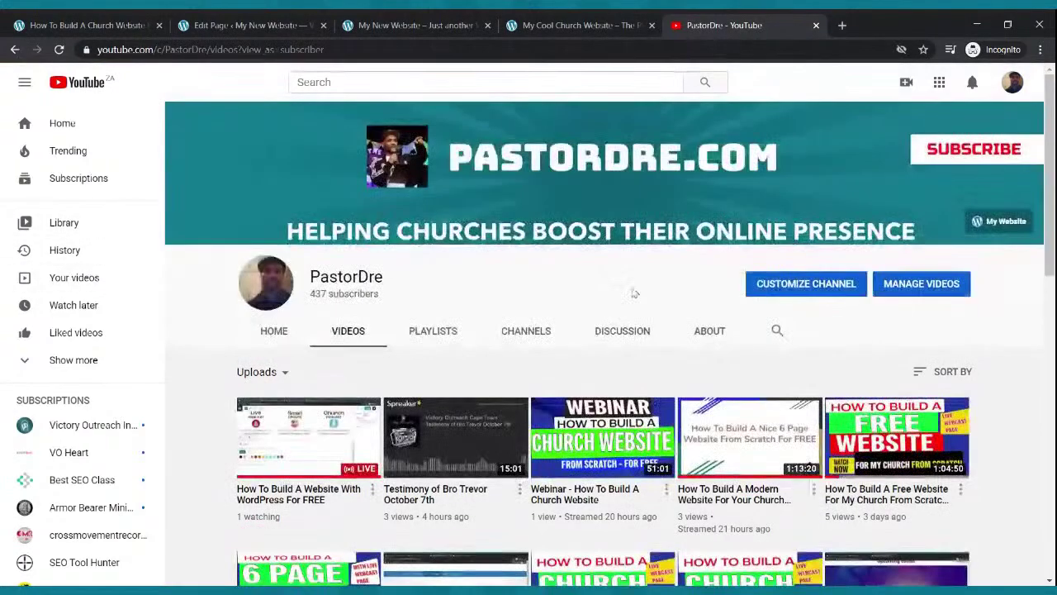
Open the uploaded video "How To Build A Free Church Website That is Cutting Edge - Live Webinar" and pause it
scroll(633, 295, "down", 4)
scroll(638, 292, "up", 4)
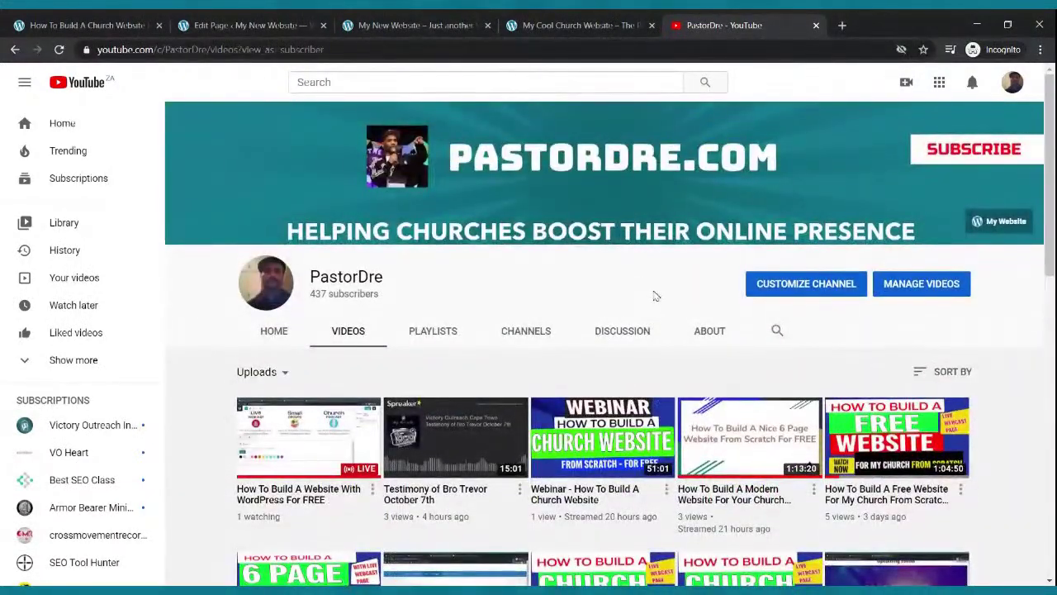
scroll(662, 299, "down", 4)
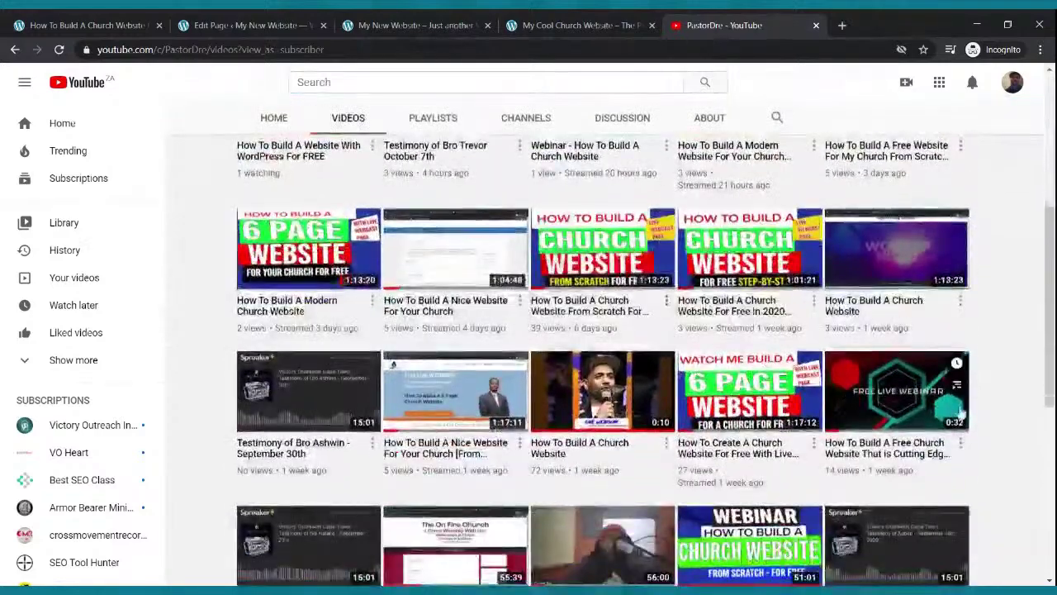
left_click(917, 396)
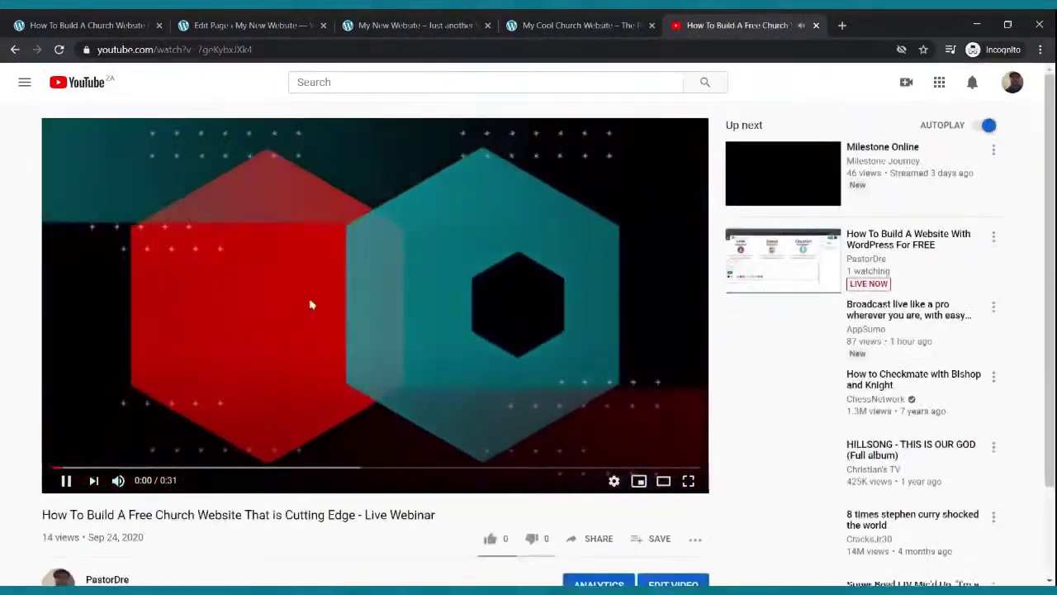
left_click(66, 480)
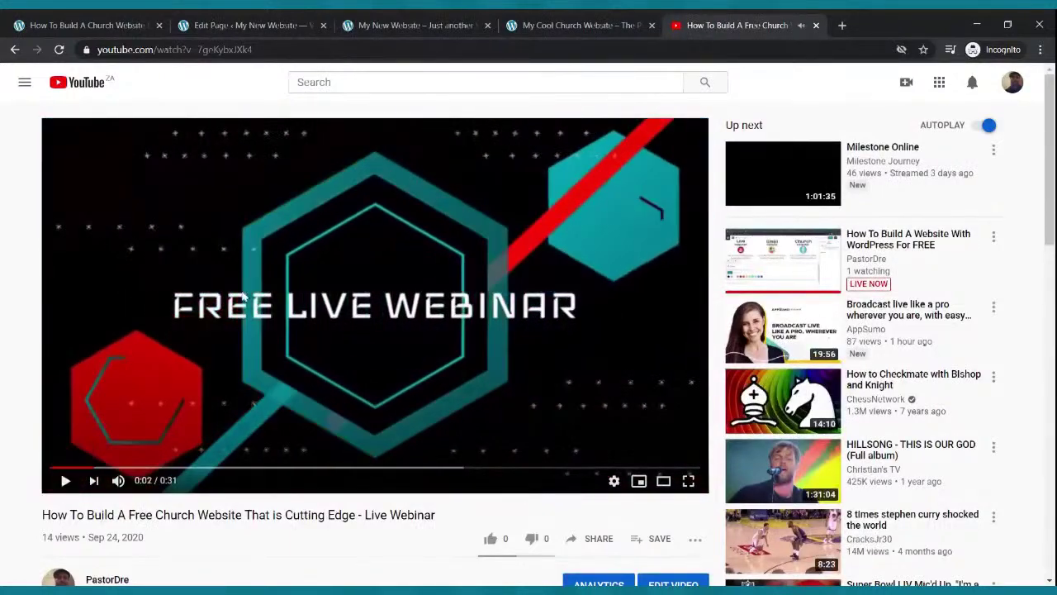
Like the webinar video and copy its share link
scroll(552, 495, "down", 1)
left_click(491, 424)
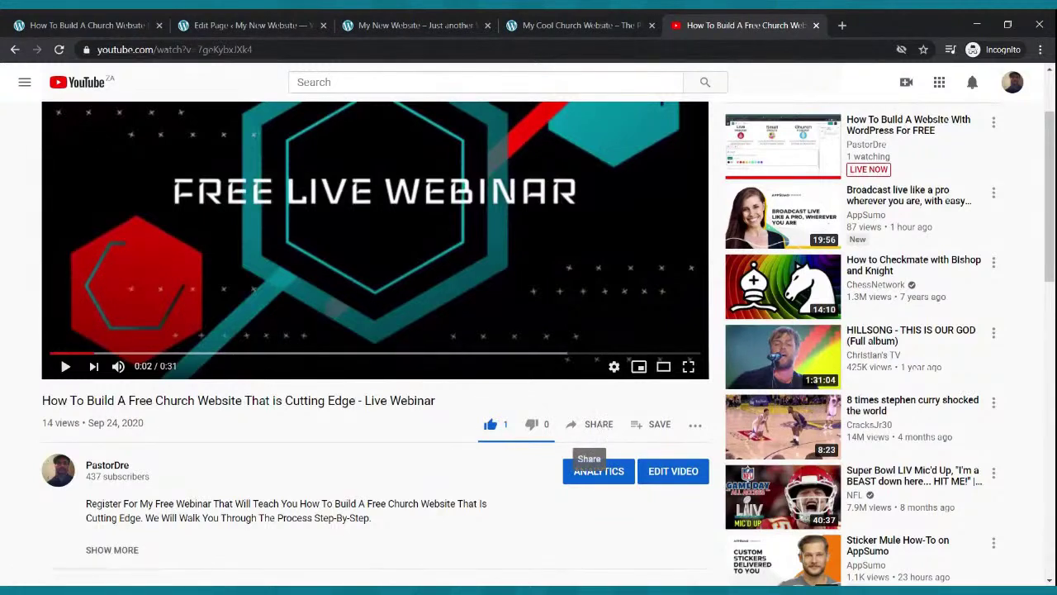
left_click(590, 423)
left_click(649, 352)
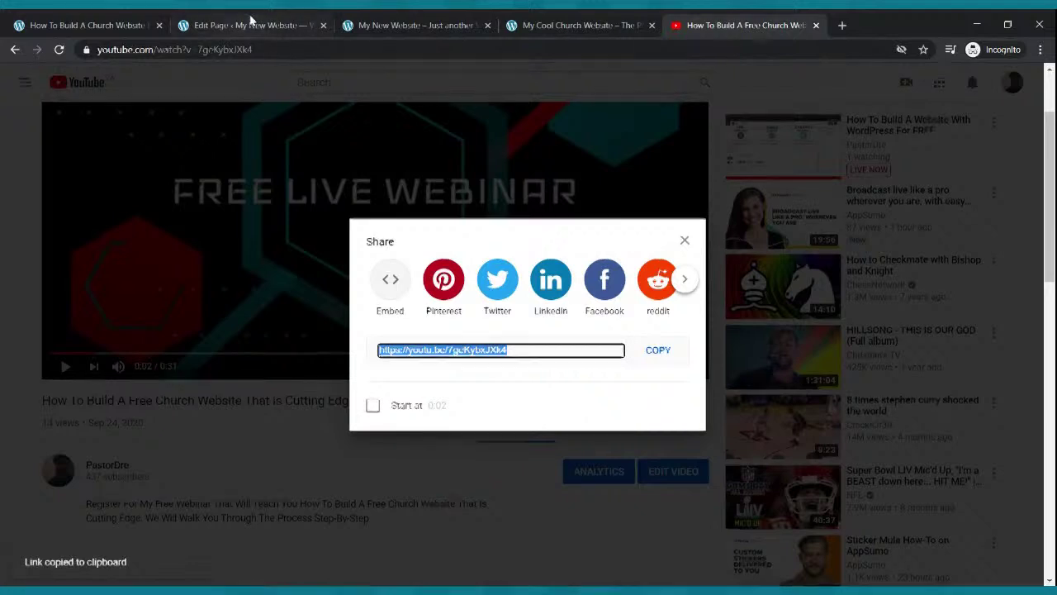
left_click(248, 25)
left_click(495, 338)
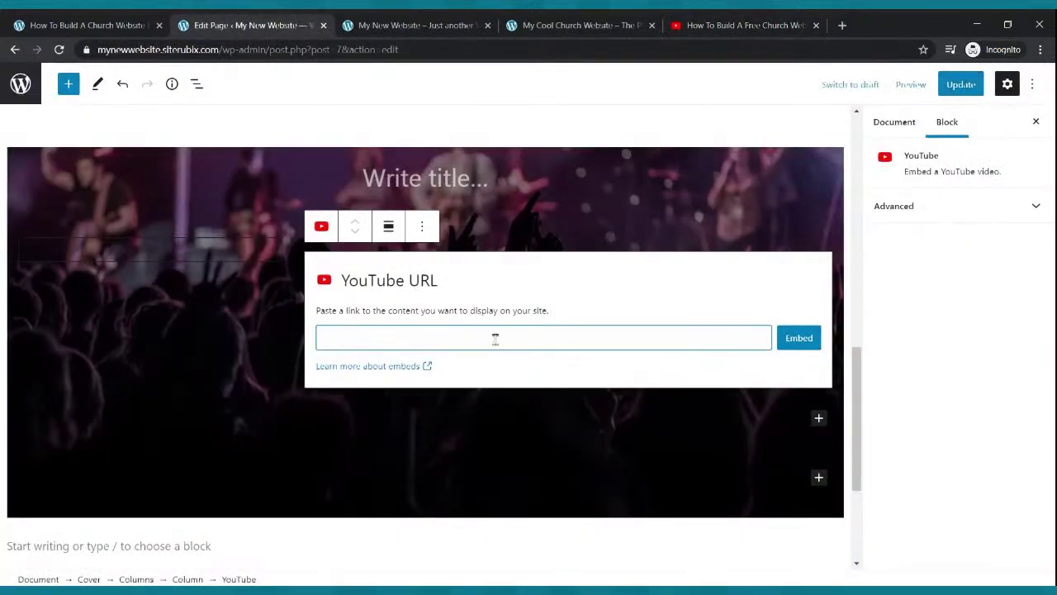
type("https://youtu.be/7geKybxJXk4")
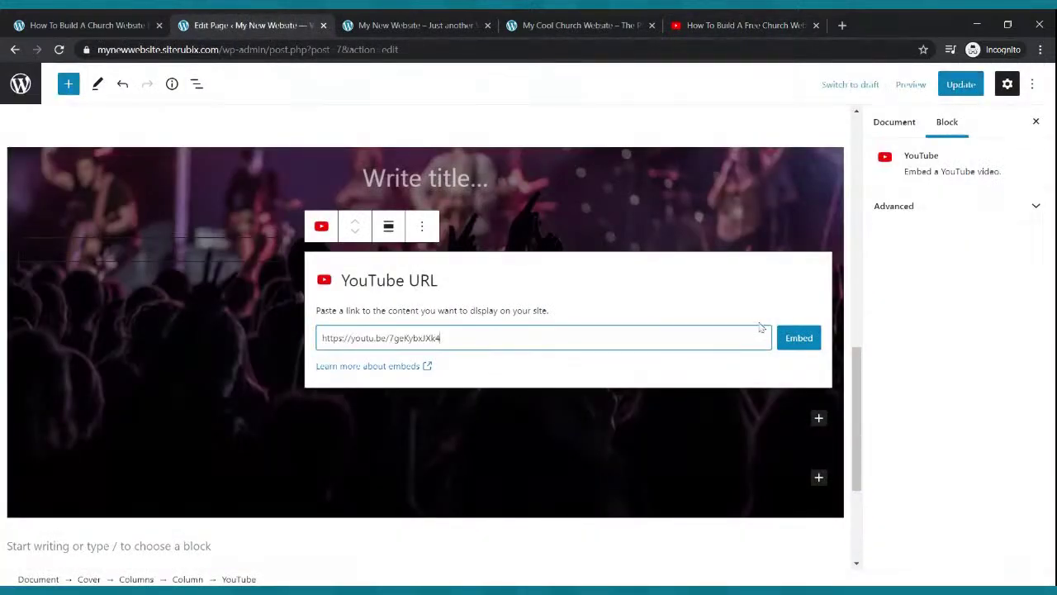
left_click(801, 338)
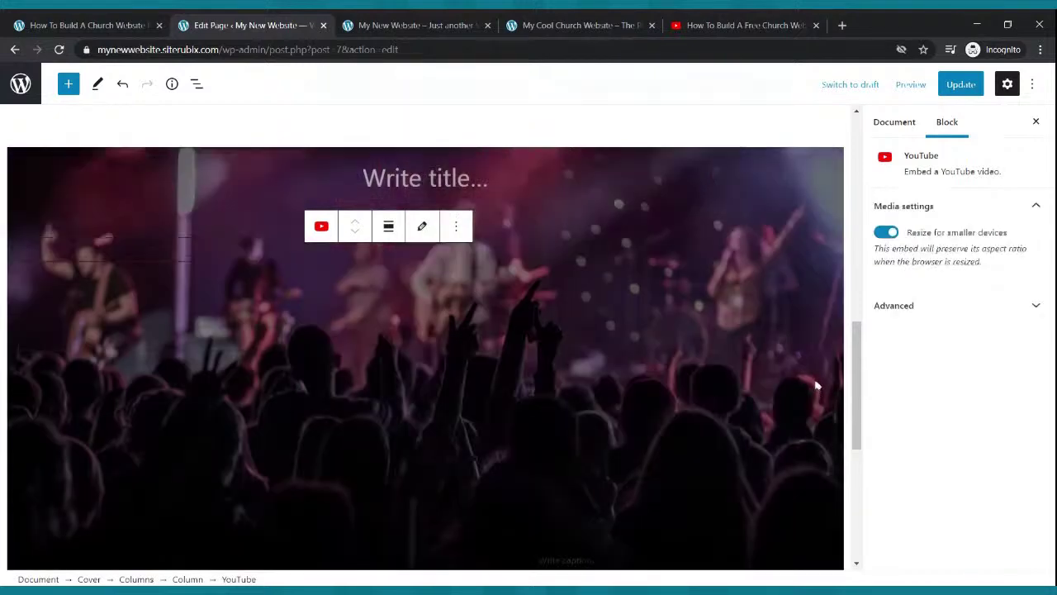
scroll(814, 372, "down", 1)
scroll(792, 367, "up", 1)
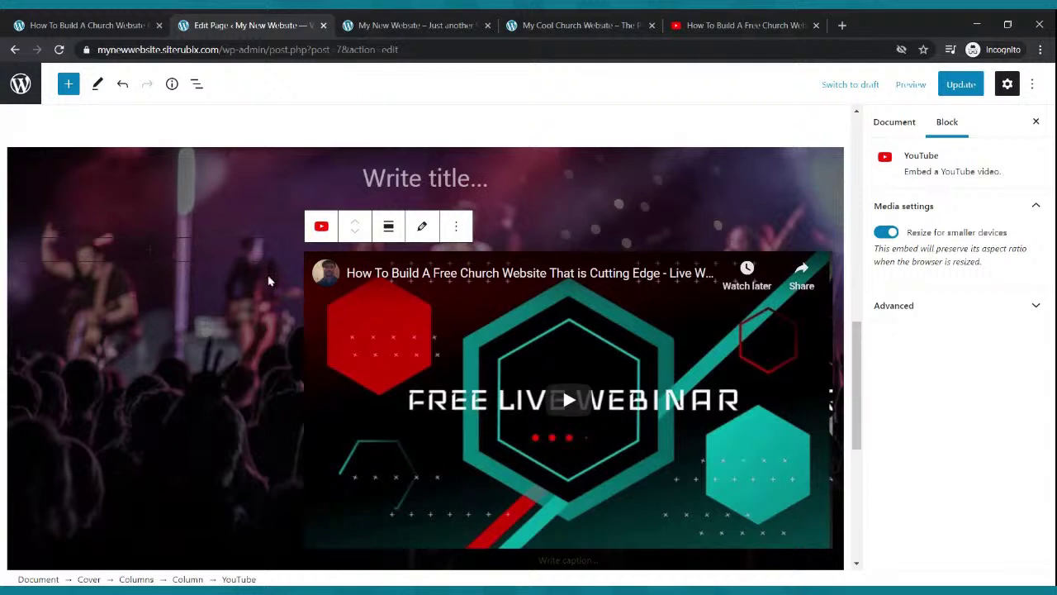
Add a Paragraph block to the empty narrow column beside the embedded video
left_click(149, 250)
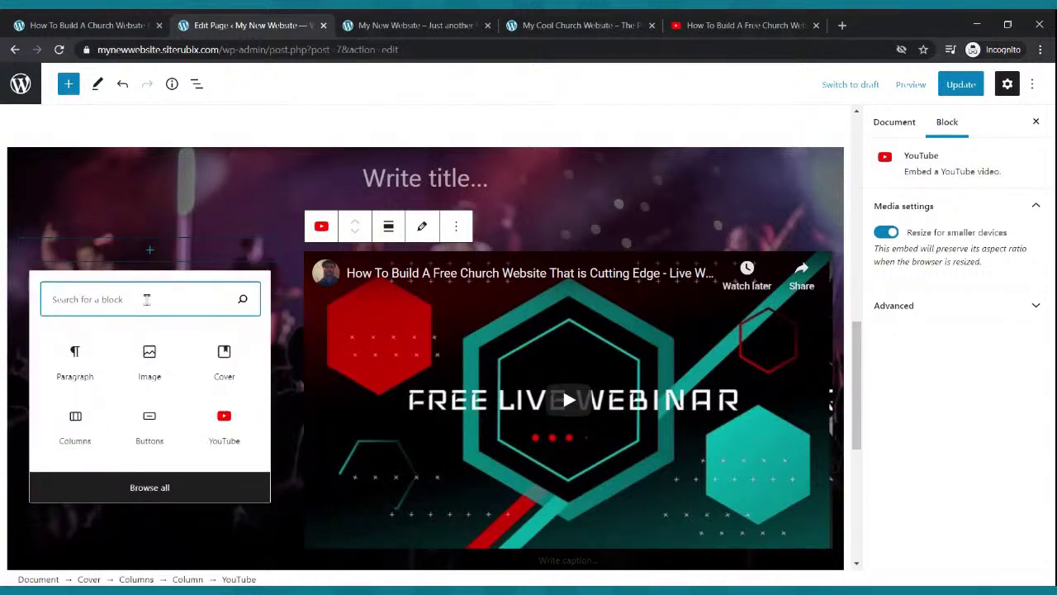
type("par")
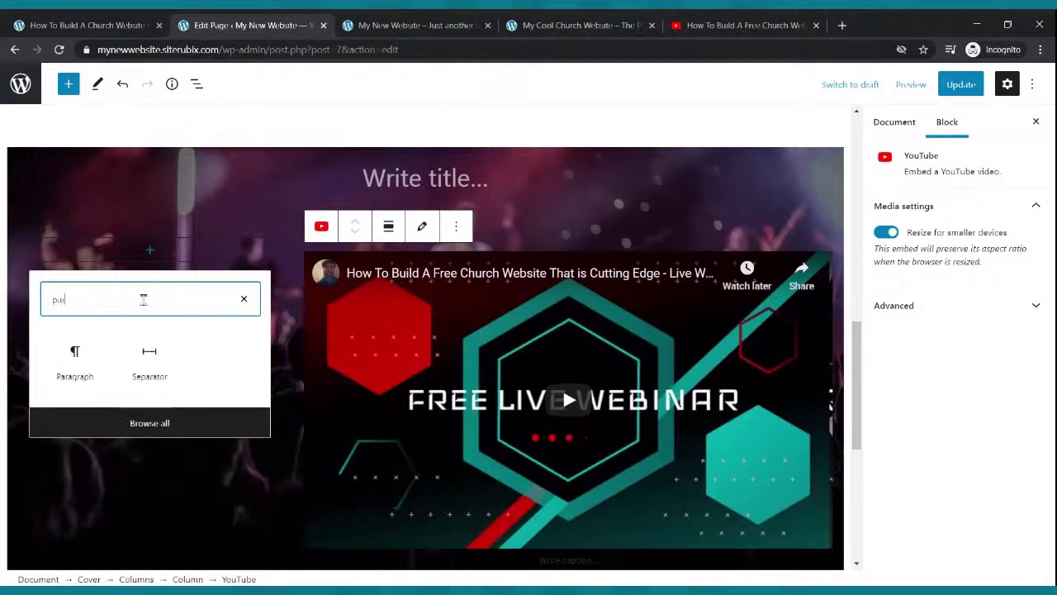
type("agrpah")
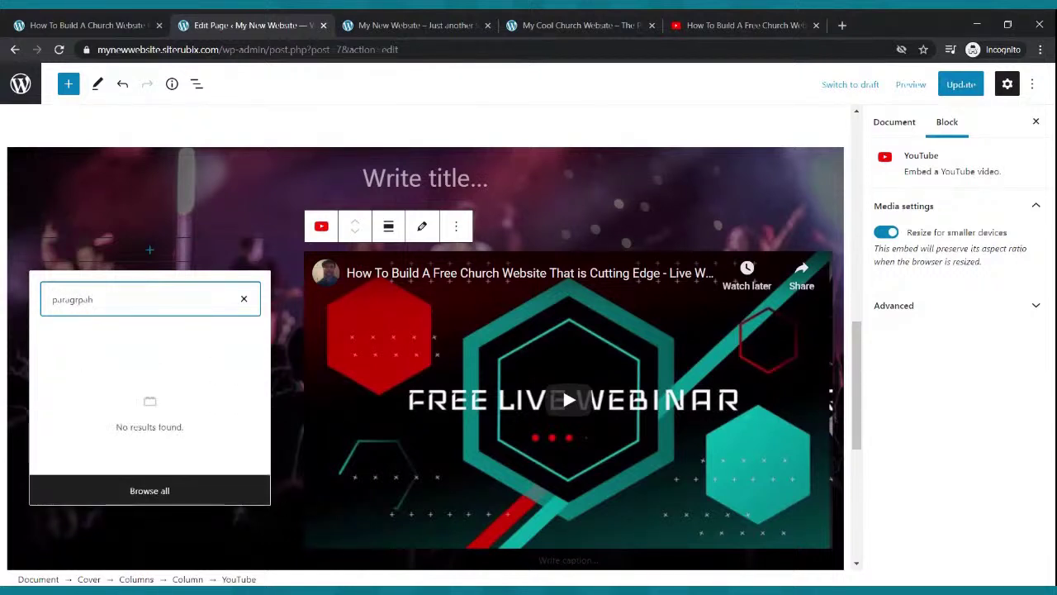
key("BackSpace")
key("BackSpace")
key("BackSpace")
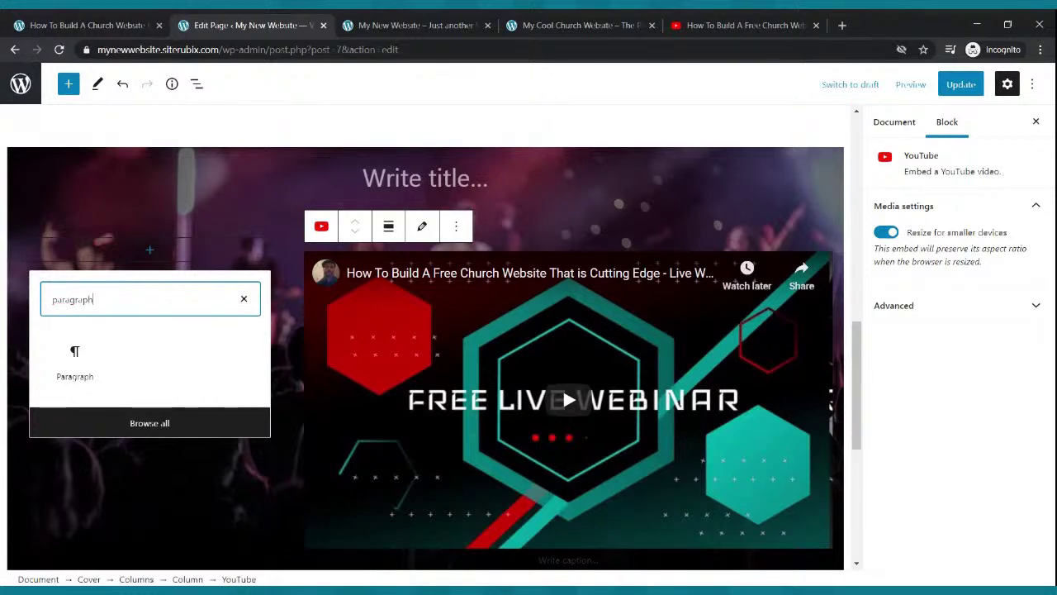
left_click(97, 361)
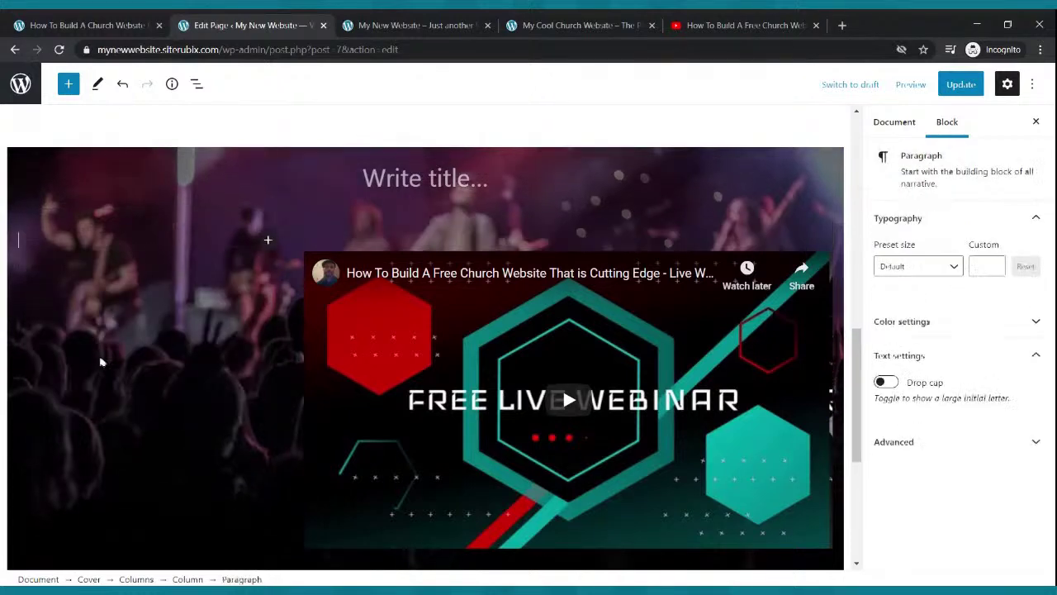
Copy the welcome video text from the sample church site and paste it into the paragraph beside the embedded video
left_click(522, 29)
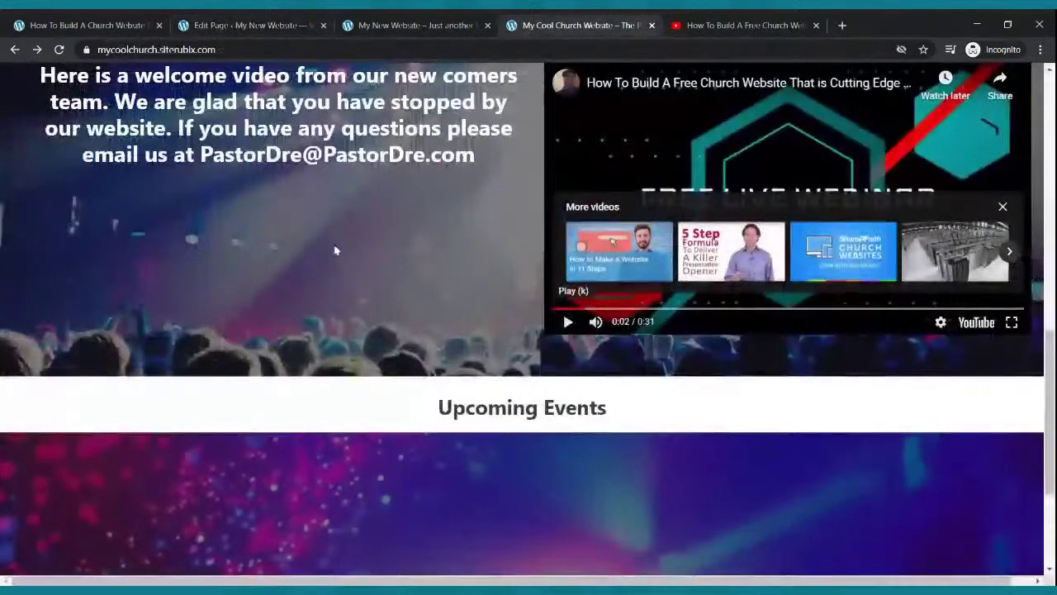
scroll(337, 232, "up", 1)
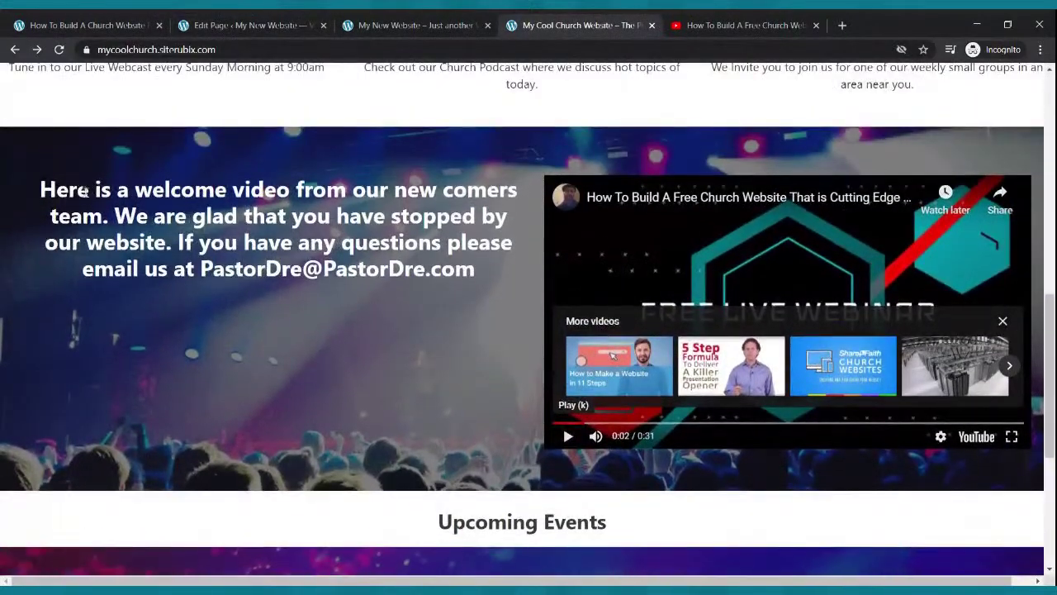
left_click_drag(48, 187, 473, 267)
key("ctrl+c")
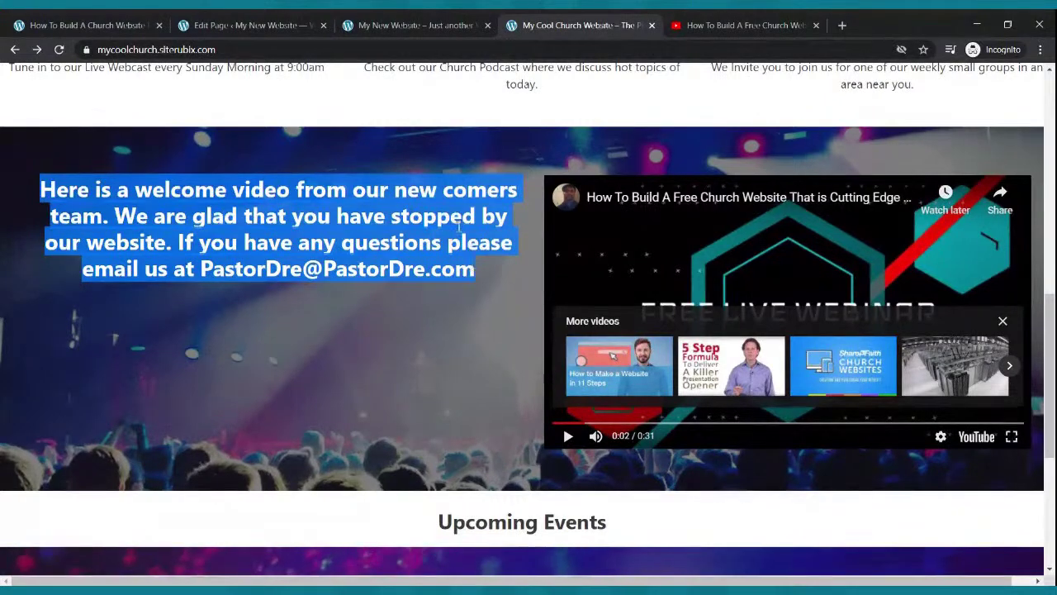
left_click(273, 25)
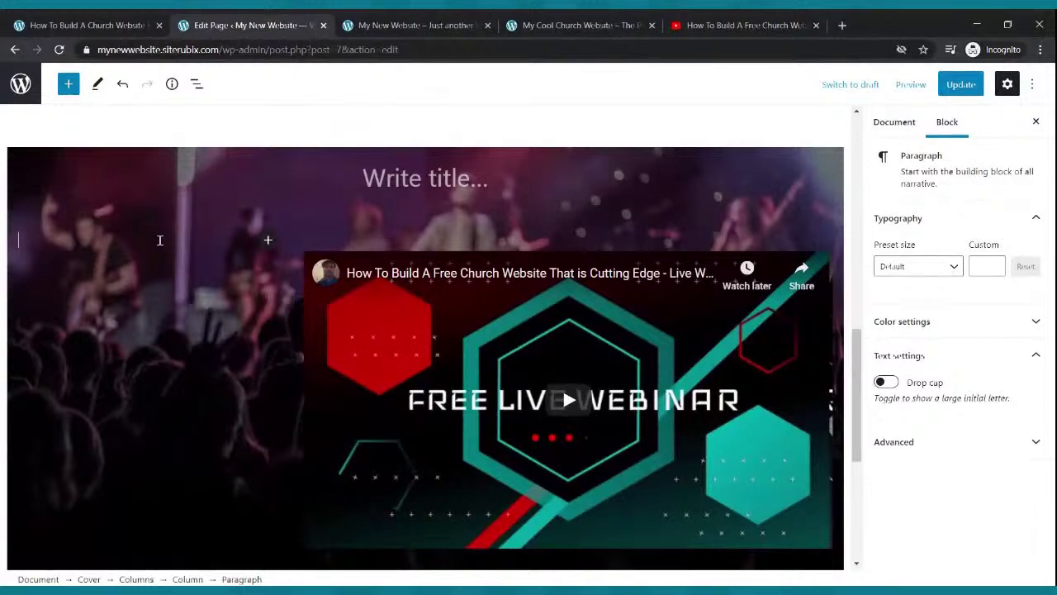
key("ctrl+v")
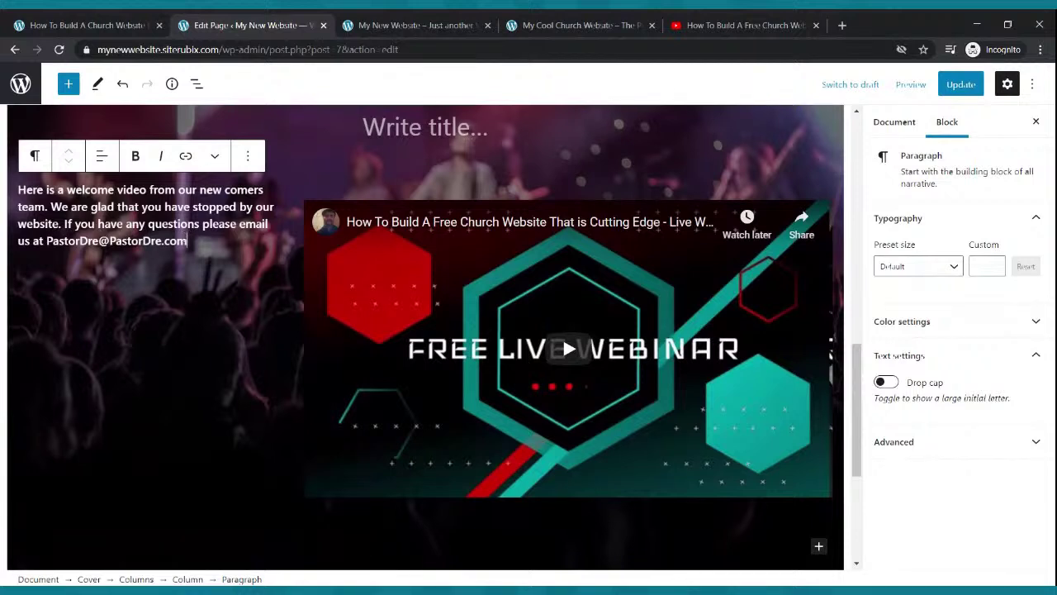
left_click_drag(187, 241, 24, 190)
left_click(207, 264)
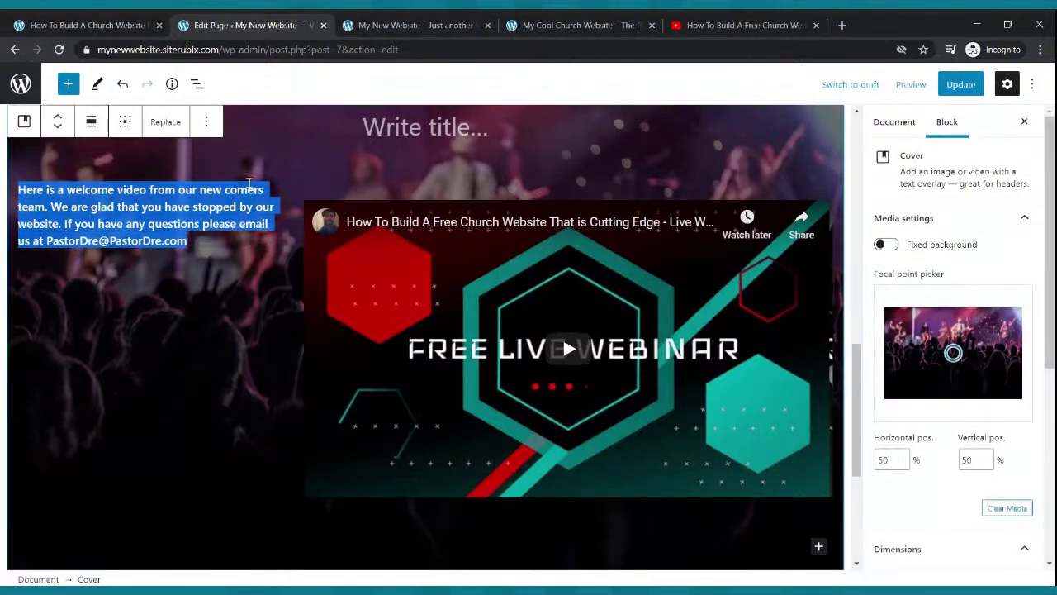
scroll(980, 283, "down", 3)
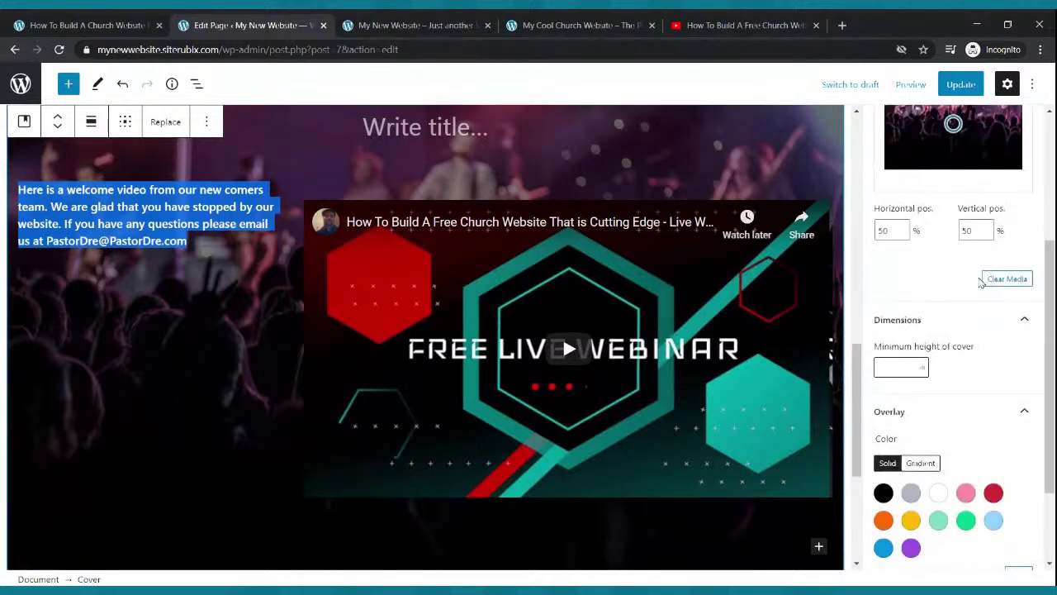
scroll(980, 283, "down", 2)
scroll(980, 283, "up", 5)
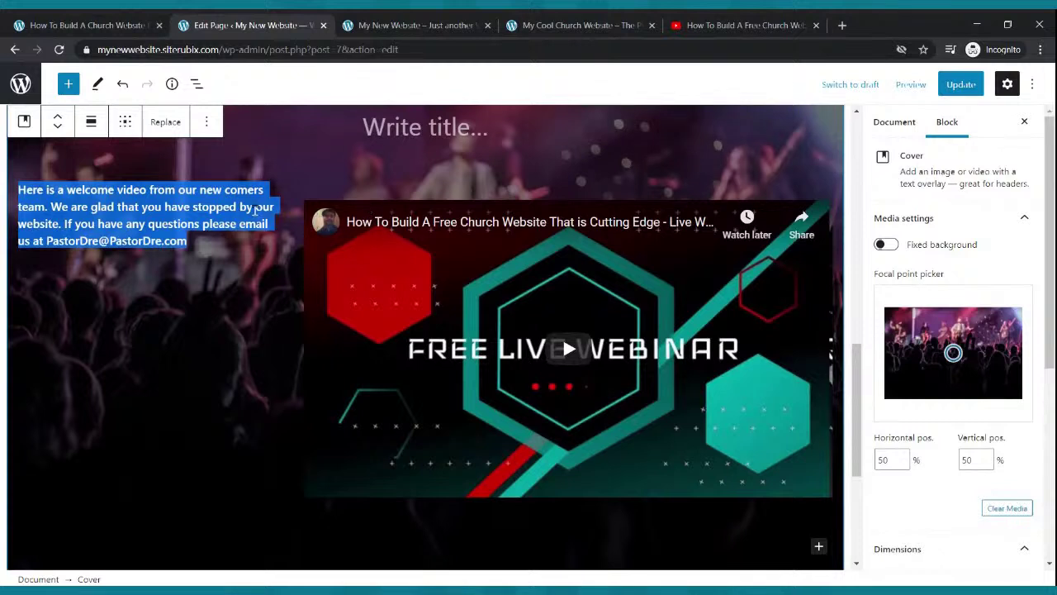
Set the welcome paragraph's font size to a custom value of 28
left_click(240, 211)
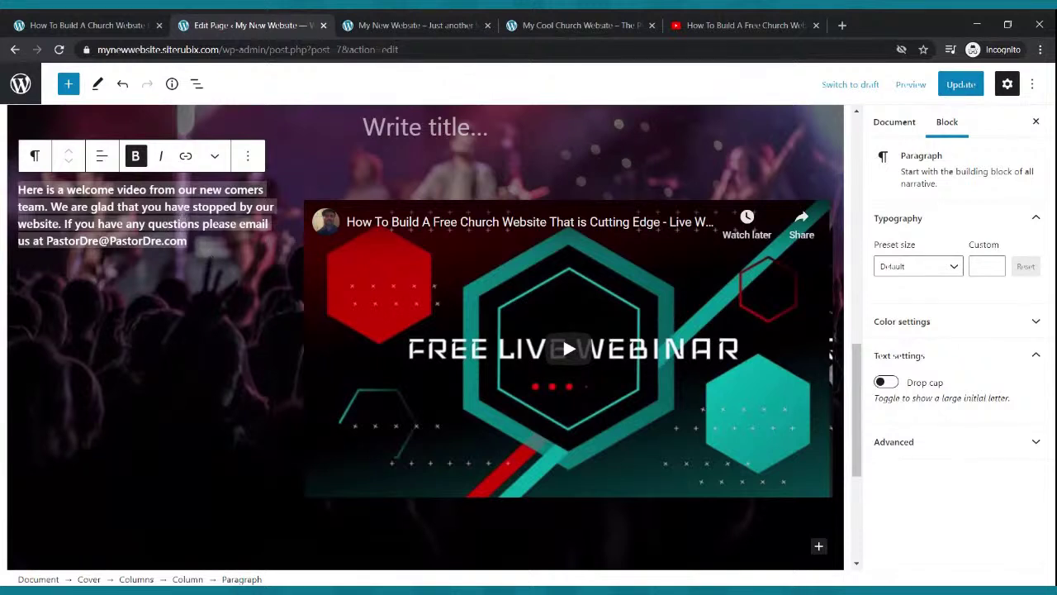
left_click(206, 238)
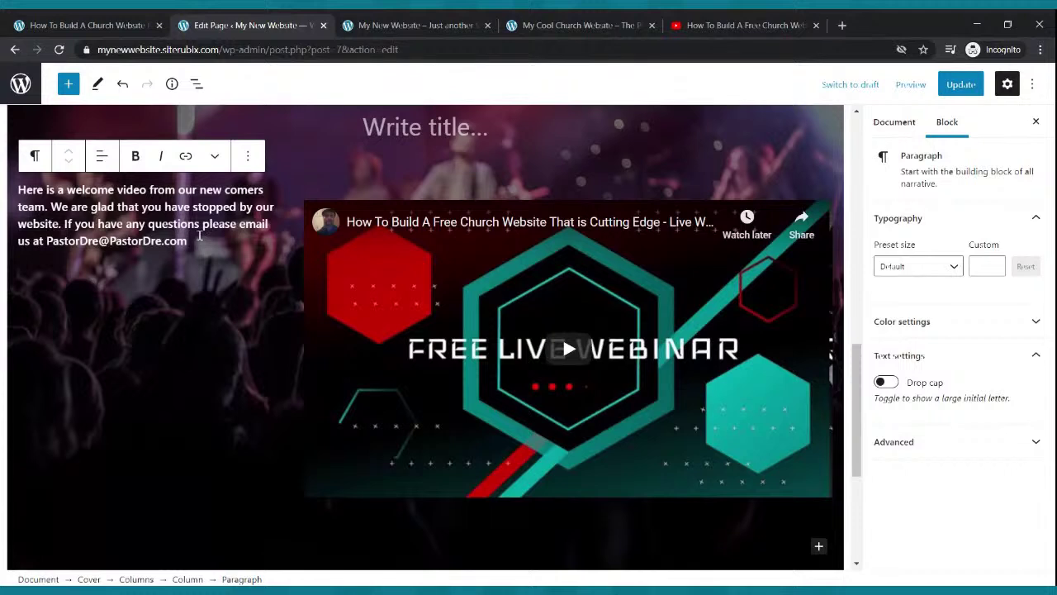
triple_click(186, 224)
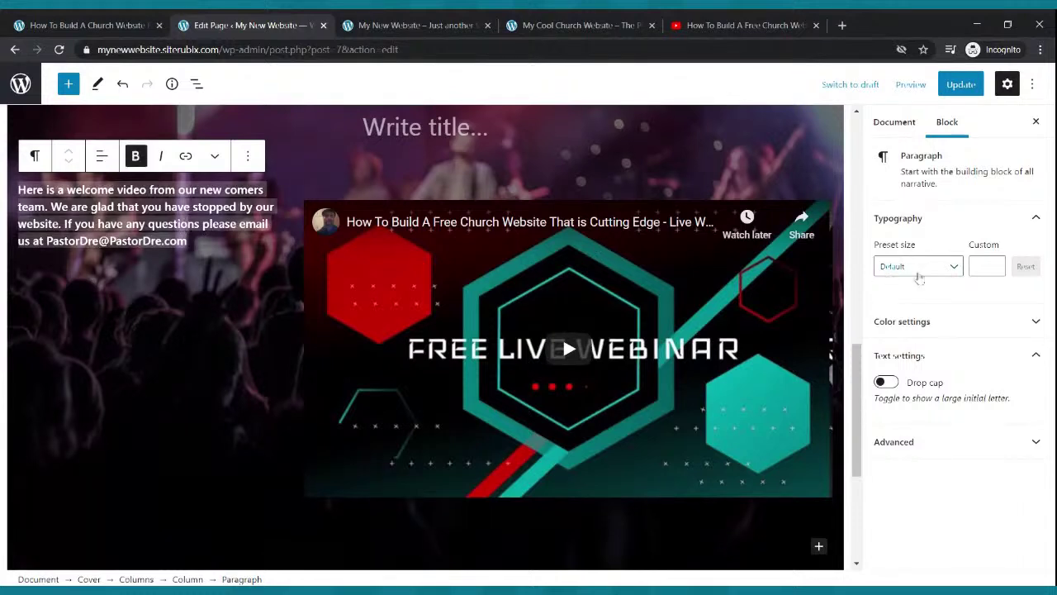
left_click(955, 267)
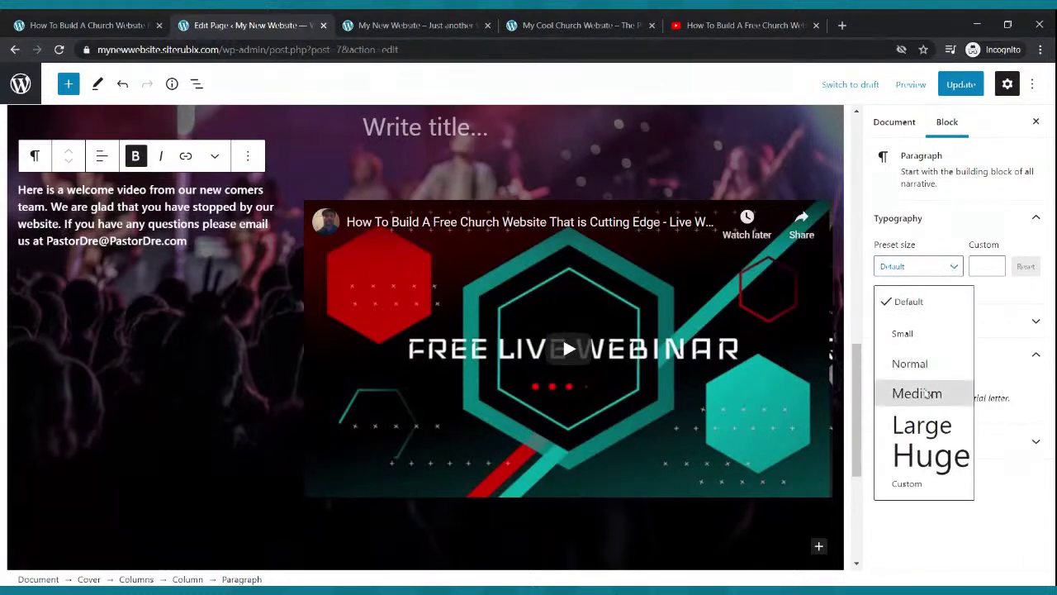
left_click(917, 393)
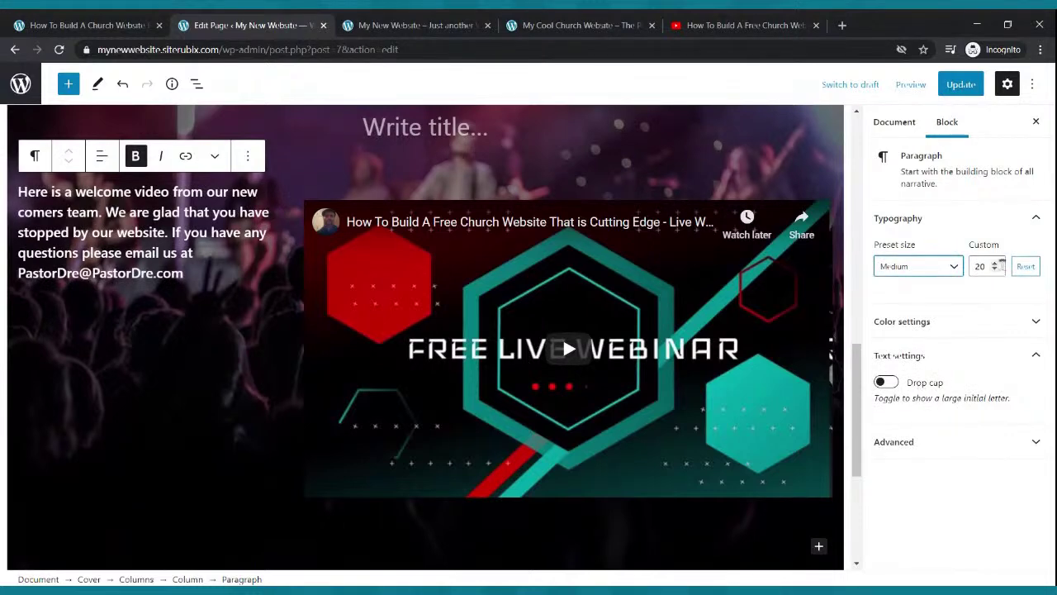
left_click(995, 266)
left_click(995, 266)
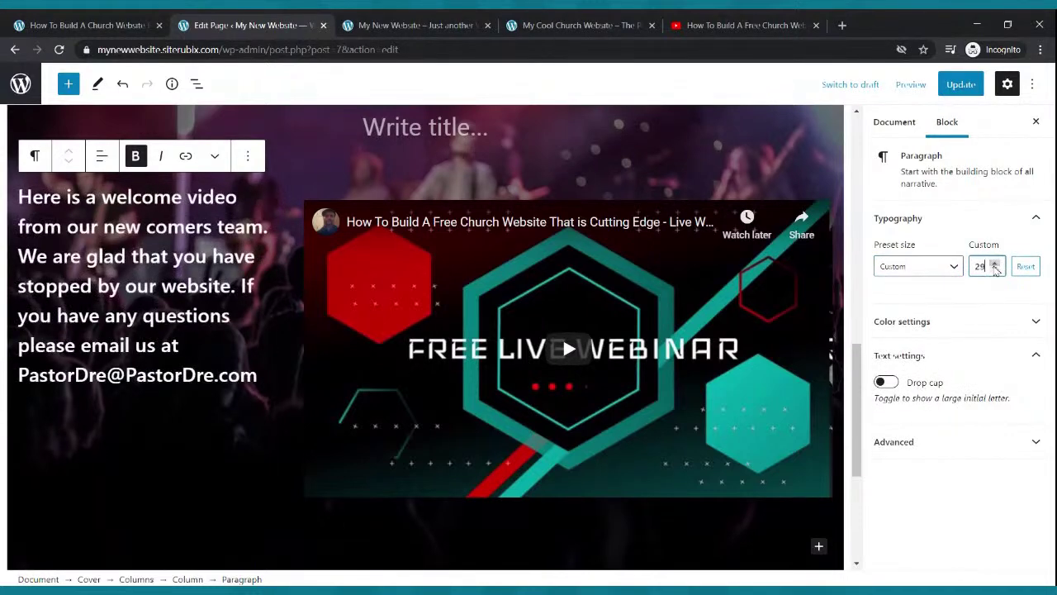
left_click(995, 266)
left_click(995, 264)
left_click(995, 264)
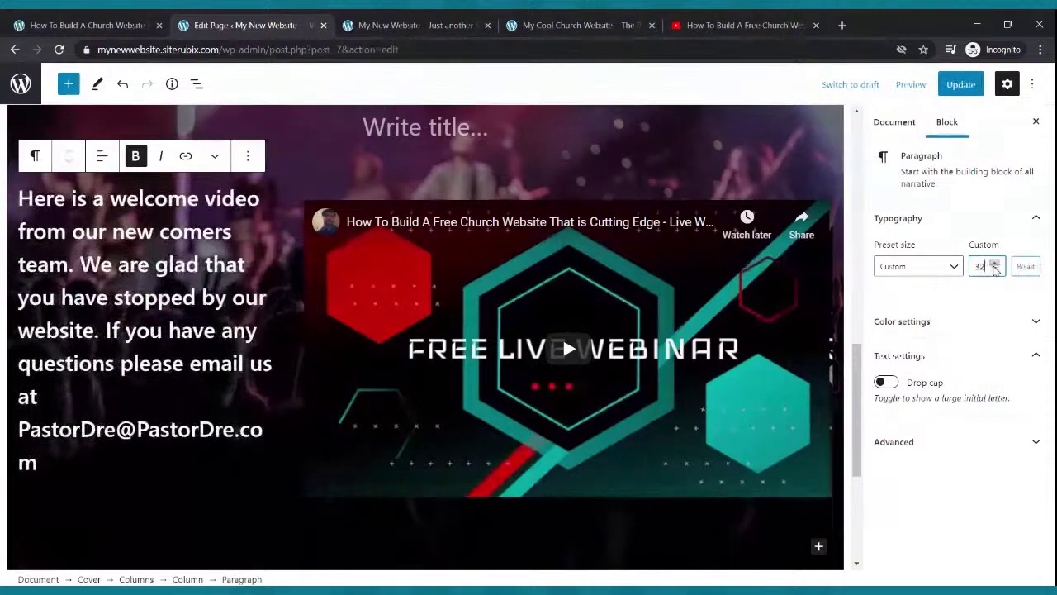
left_click(995, 270)
left_click(995, 270)
left_click(996, 270)
left_click(995, 270)
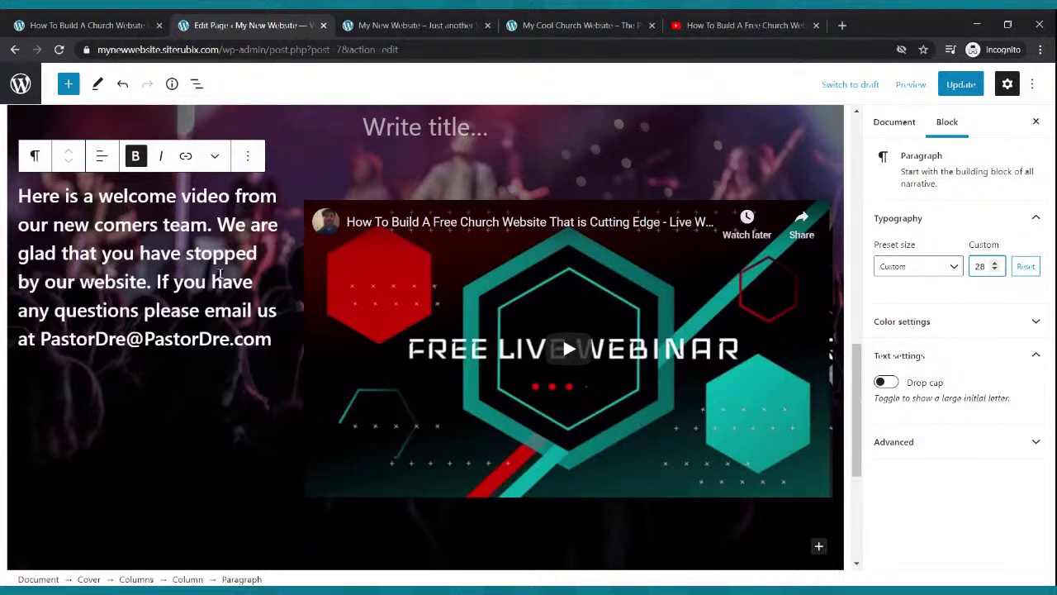
Update the page and reload the live site to review the cover section with the welcome text and video
left_click(960, 84)
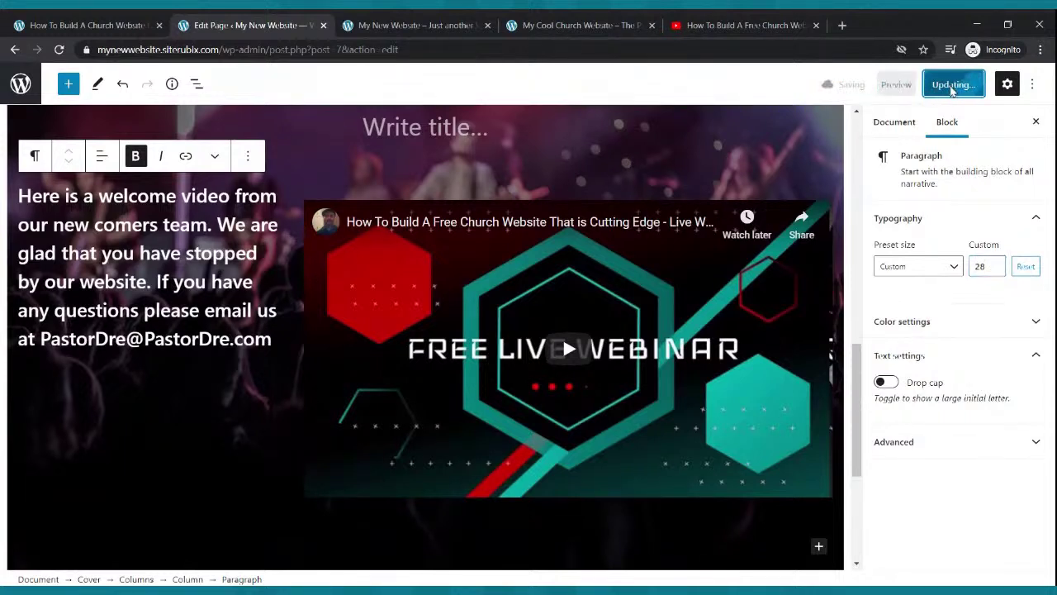
left_click(359, 25)
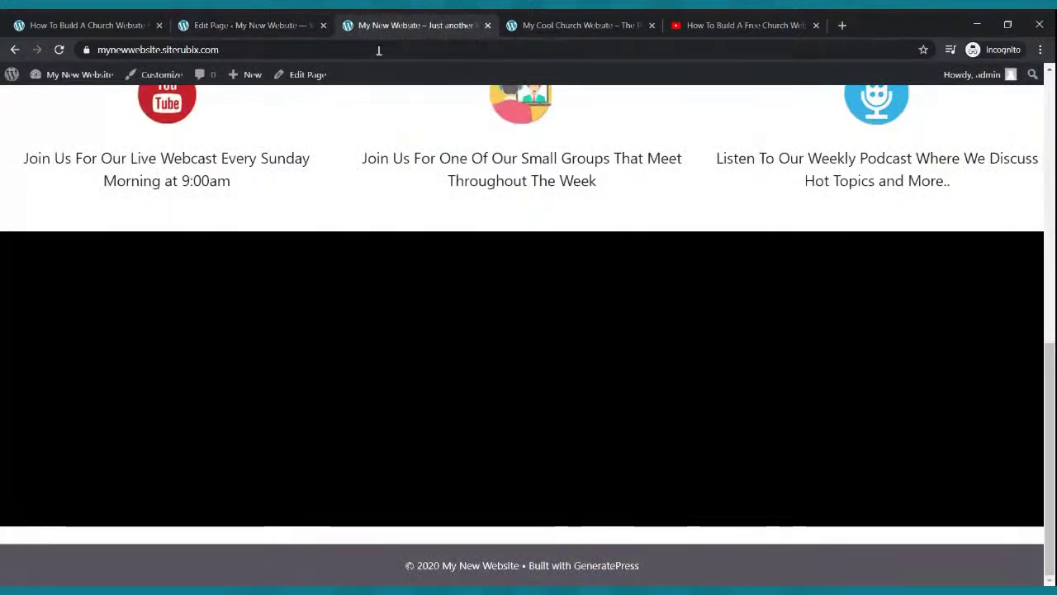
left_click(59, 49)
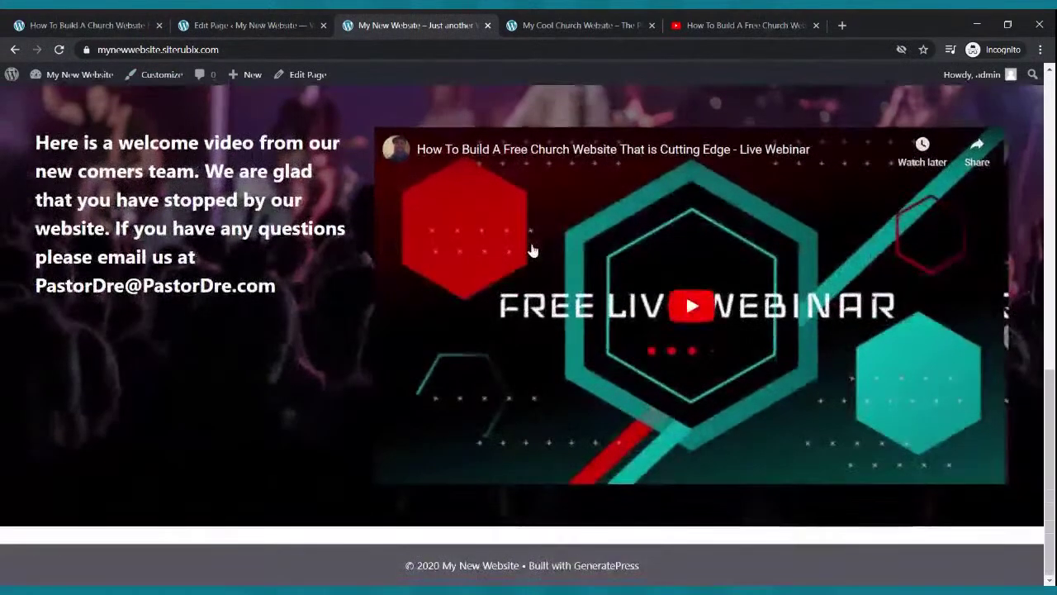
scroll(109, 378, "down", 3)
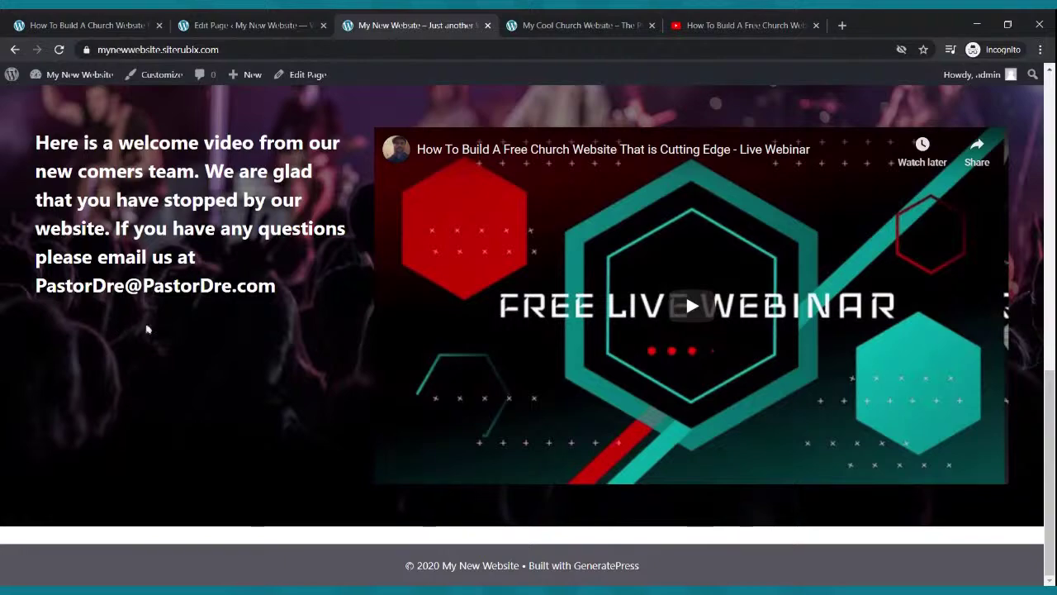
scroll(549, 216, "up", 4)
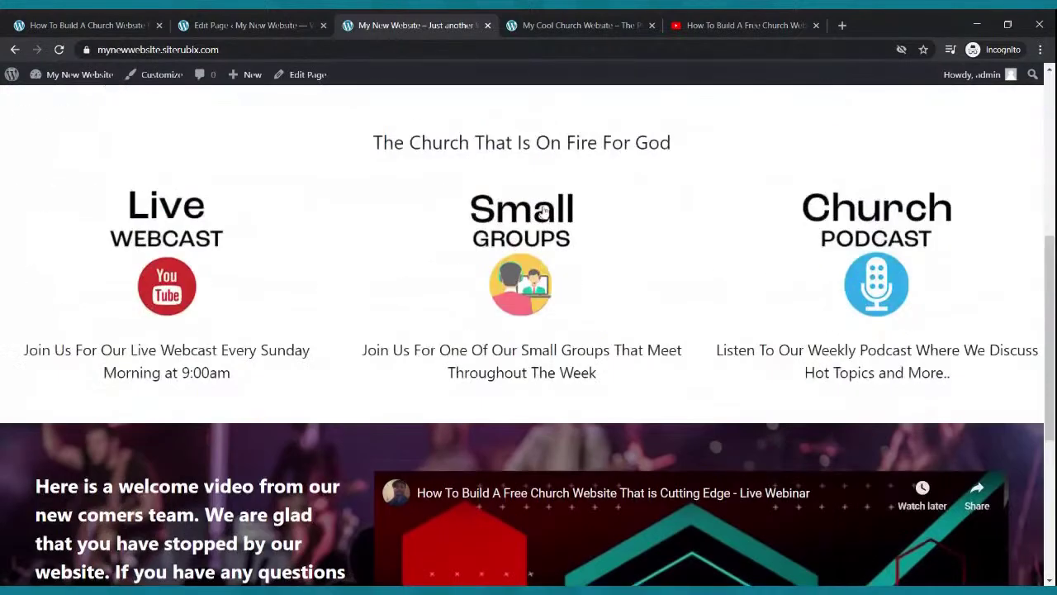
scroll(551, 217, "down", 3)
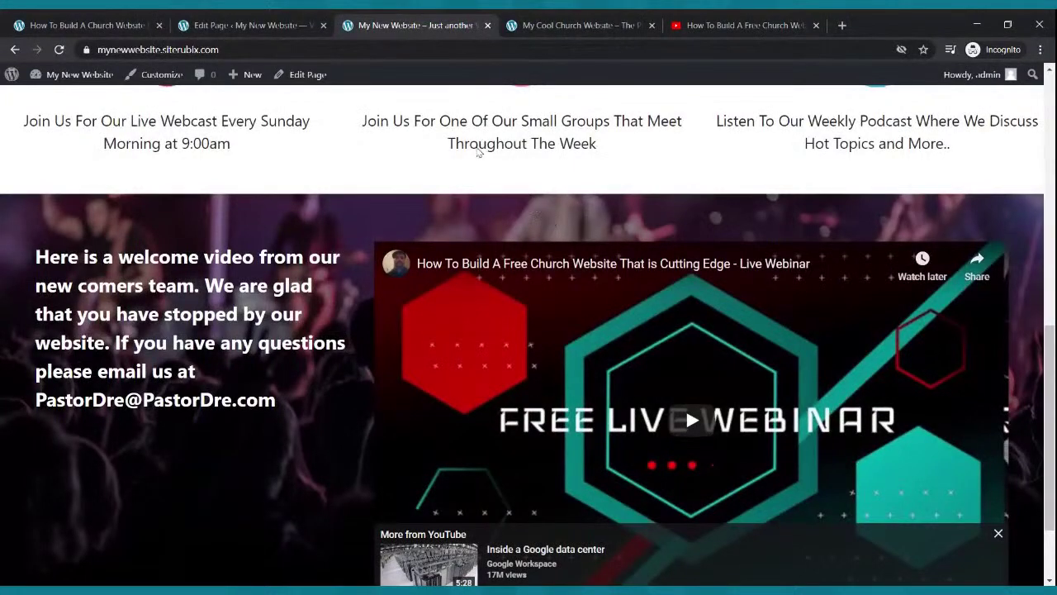
Return to the page editor and remove the empty title paragraph above the cover's columns
left_click(247, 25)
scroll(382, 314, "up", 2)
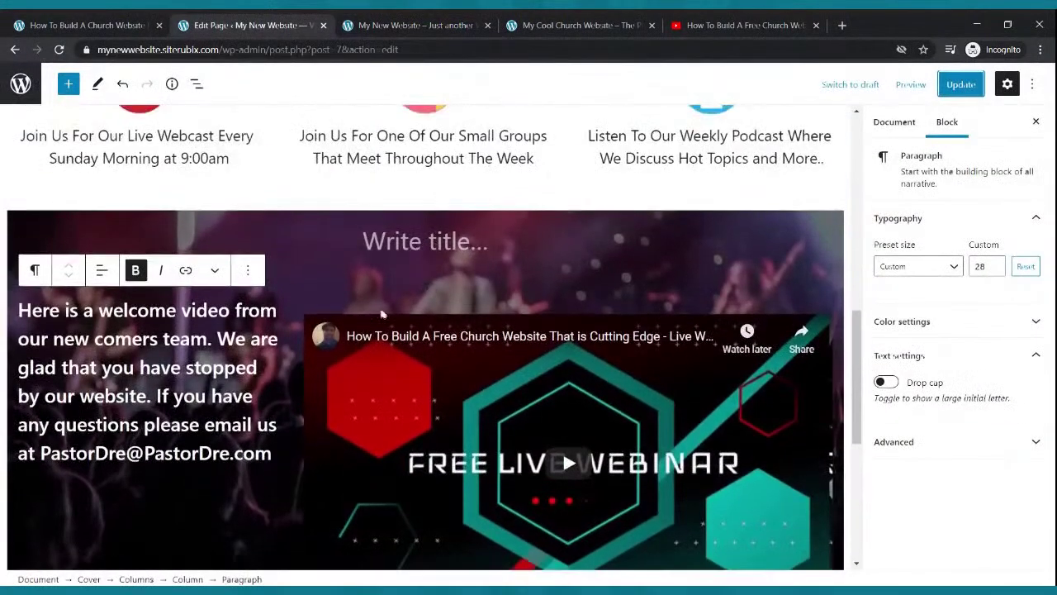
left_click(405, 256)
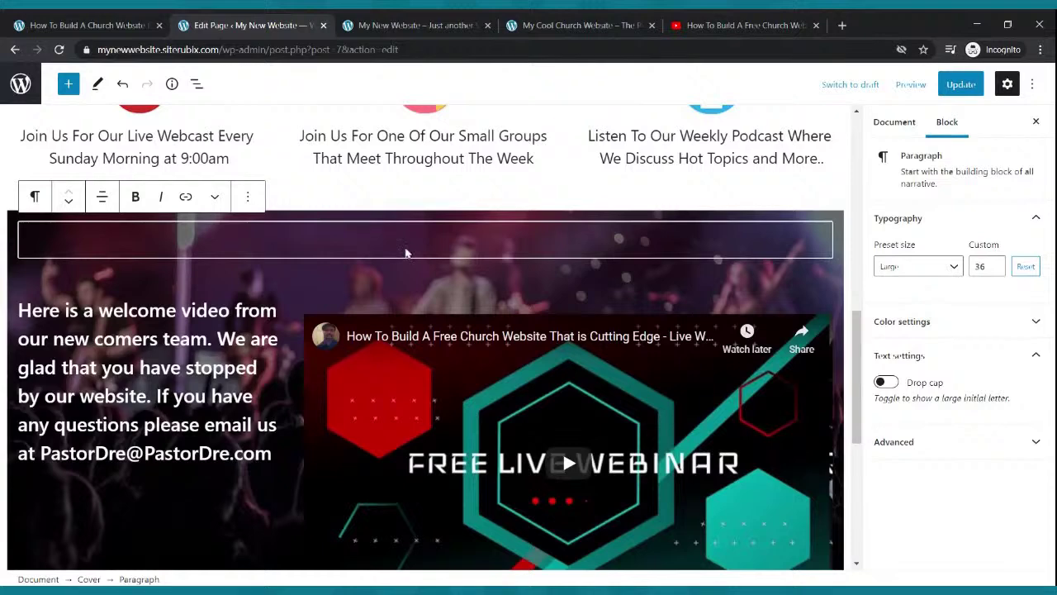
left_click(247, 195)
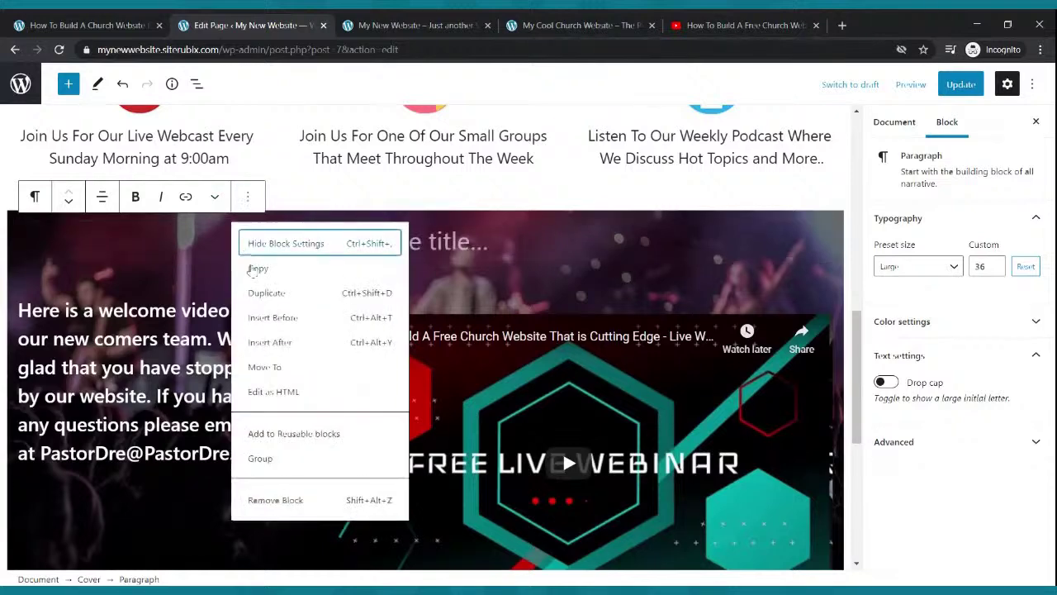
left_click(283, 499)
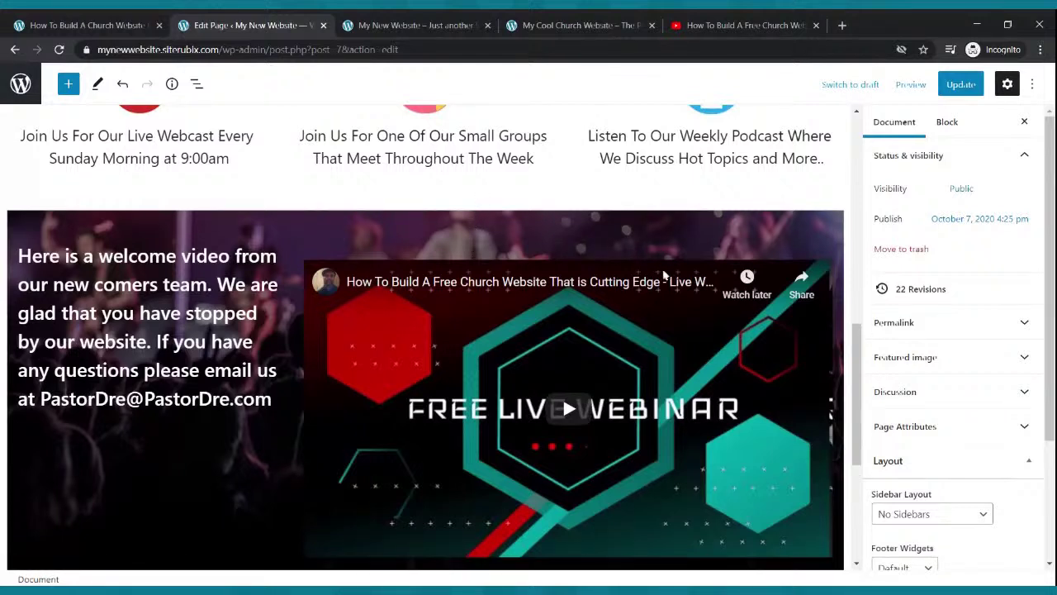
Remove the embedded YouTube video and the welcome paragraph from the cover's two columns
left_click(626, 278)
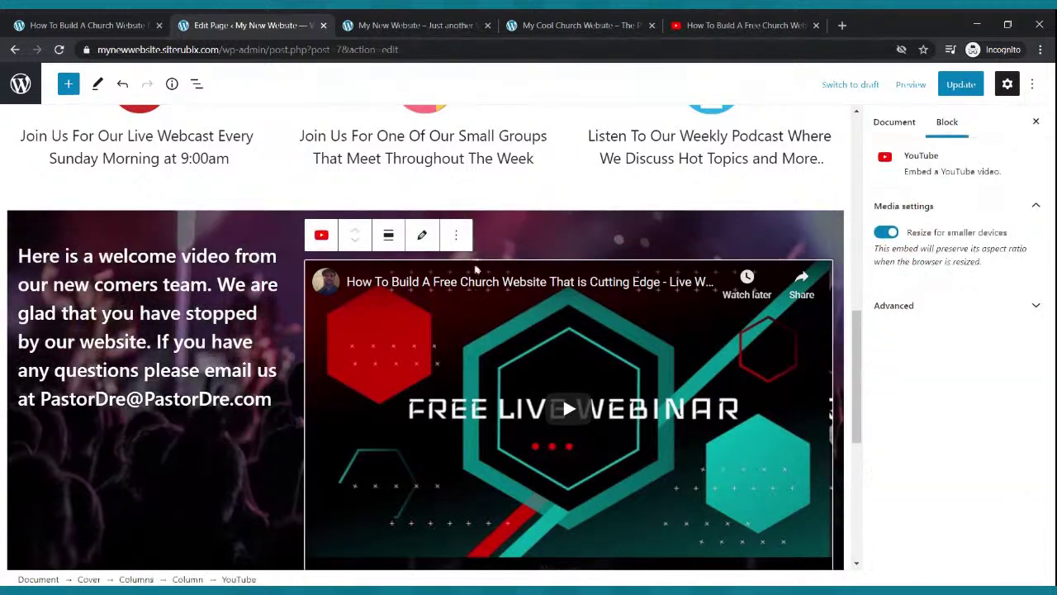
left_click(456, 236)
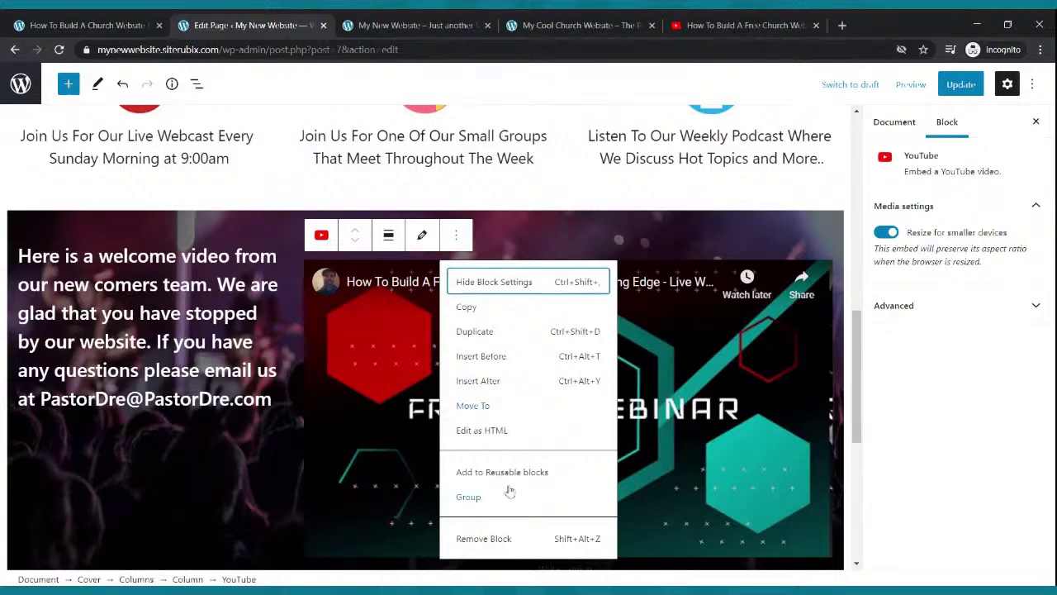
left_click(484, 538)
left_click(281, 289)
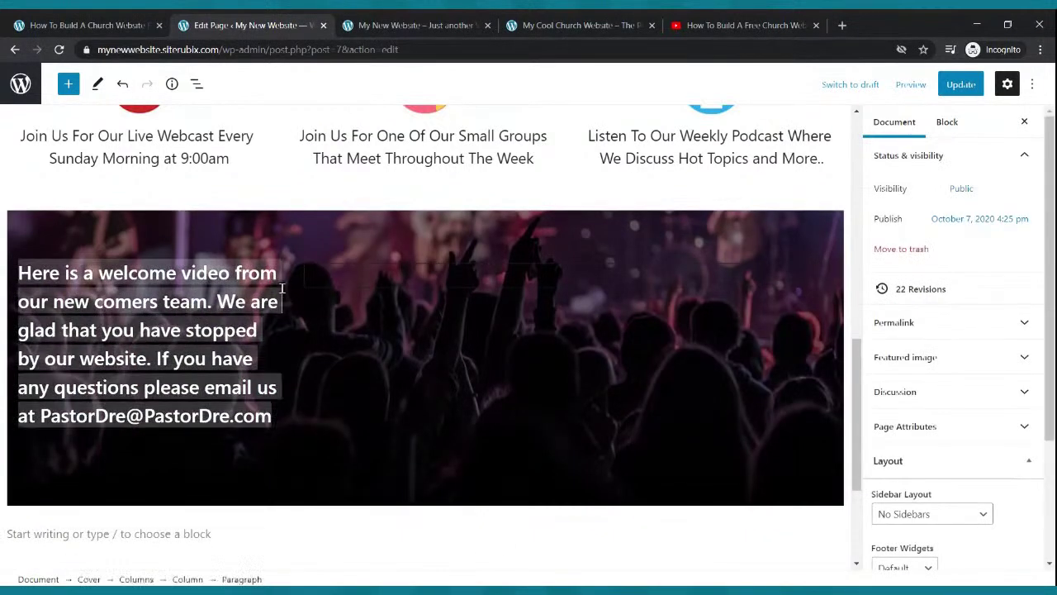
left_click(248, 233)
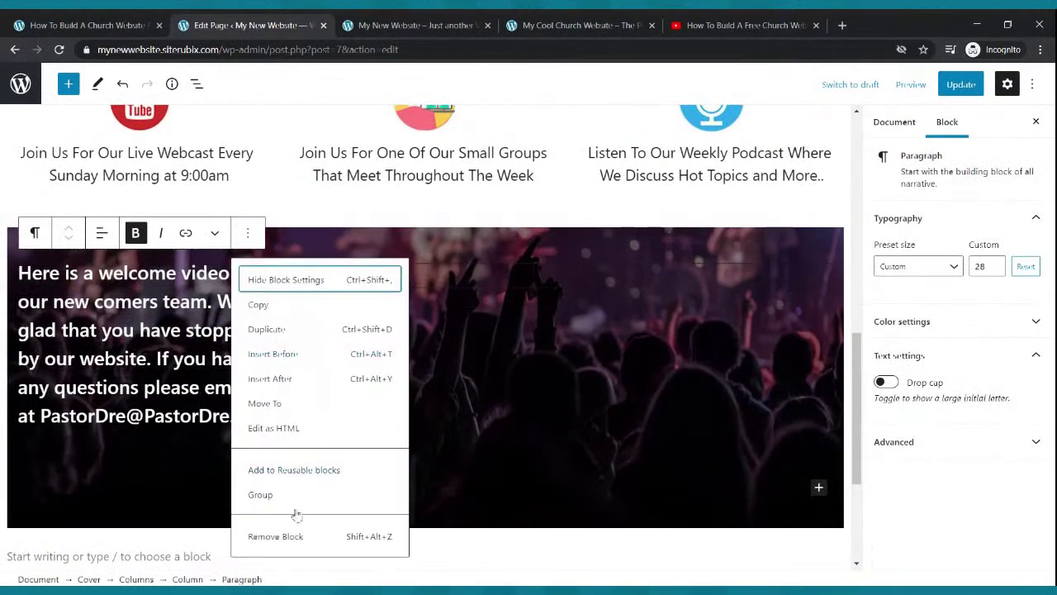
left_click(281, 536)
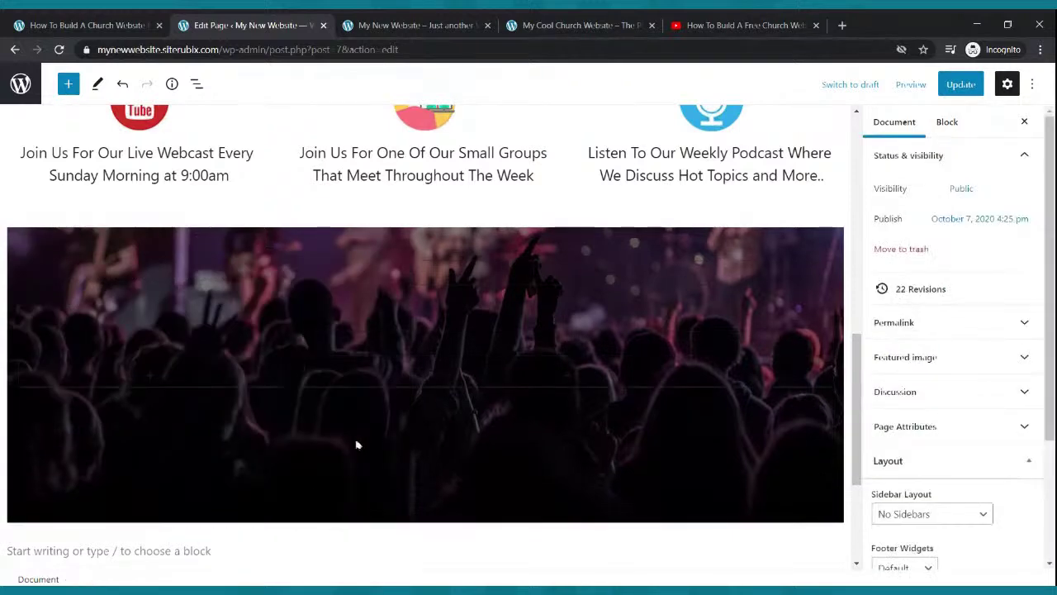
Remove the empty two-column Columns block from the cover section
left_click(425, 347)
left_click(427, 349)
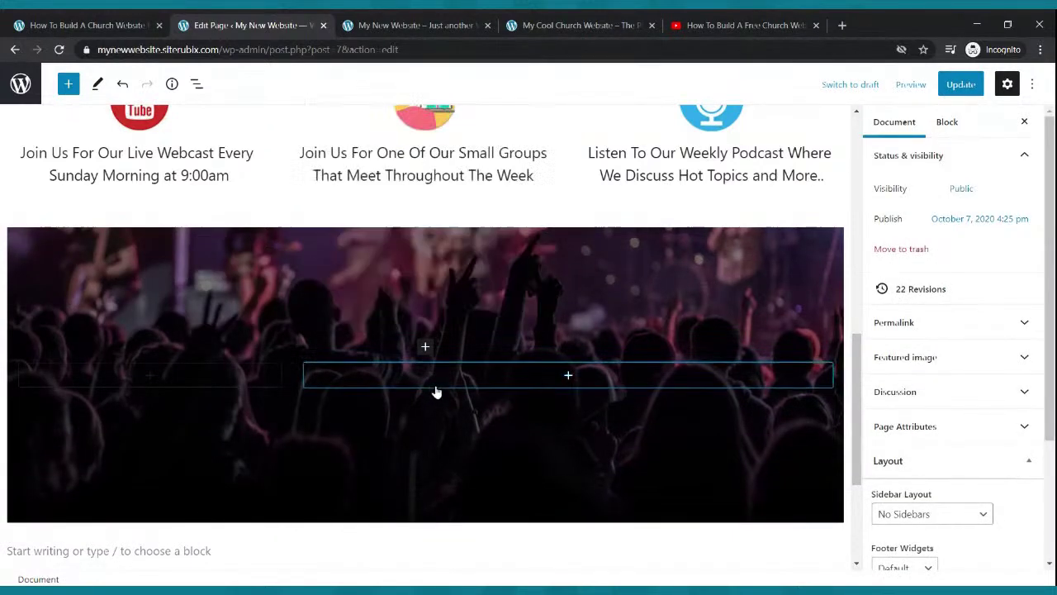
left_click(436, 388)
left_click(443, 393)
left_click(375, 370)
left_click(375, 371)
left_click(298, 342)
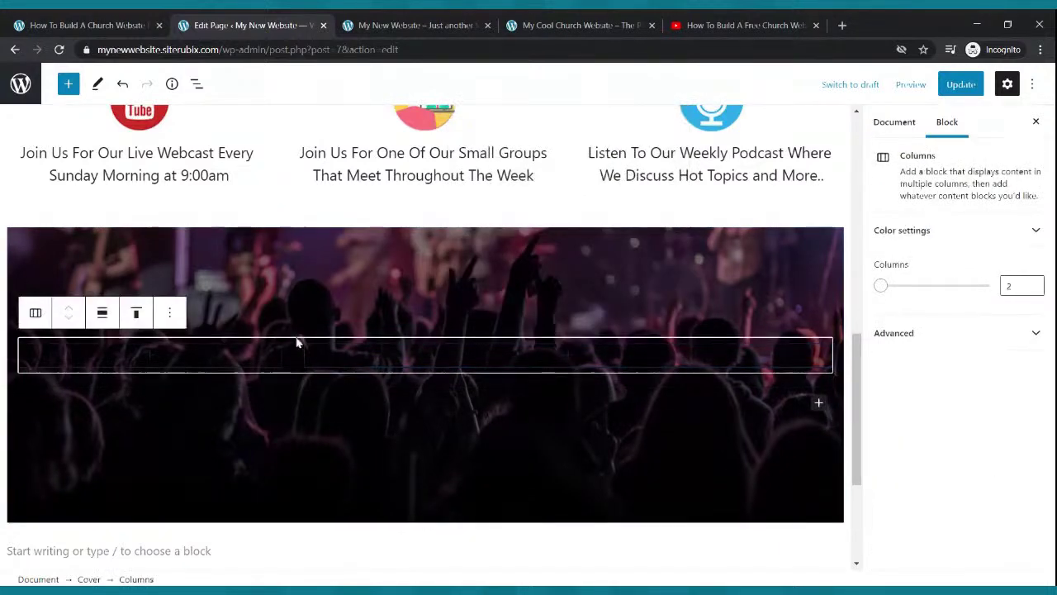
left_click(172, 312)
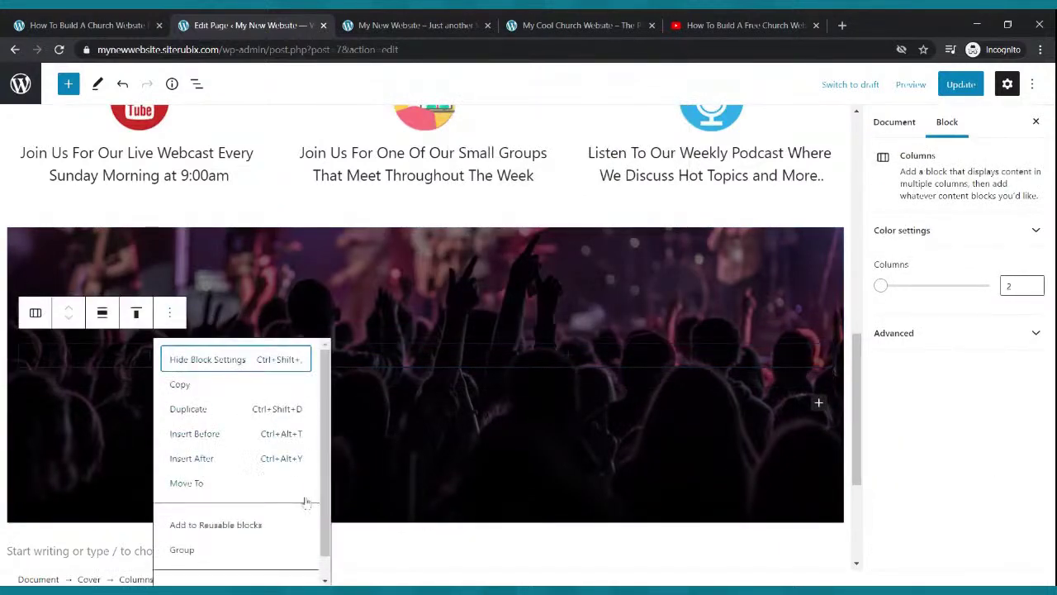
scroll(266, 504, "down", 1)
left_click(289, 482)
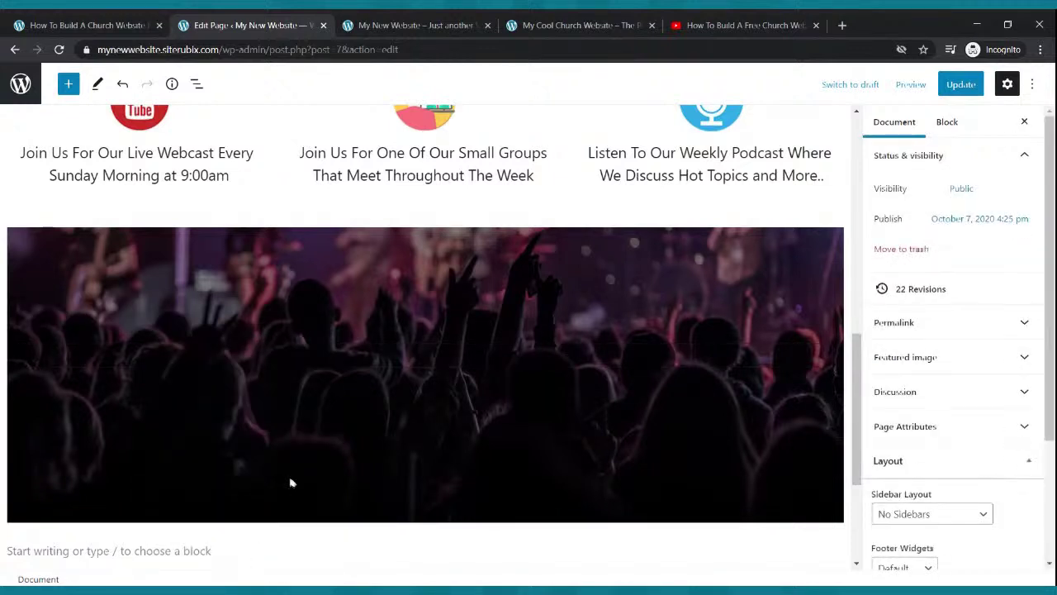
left_click(401, 374)
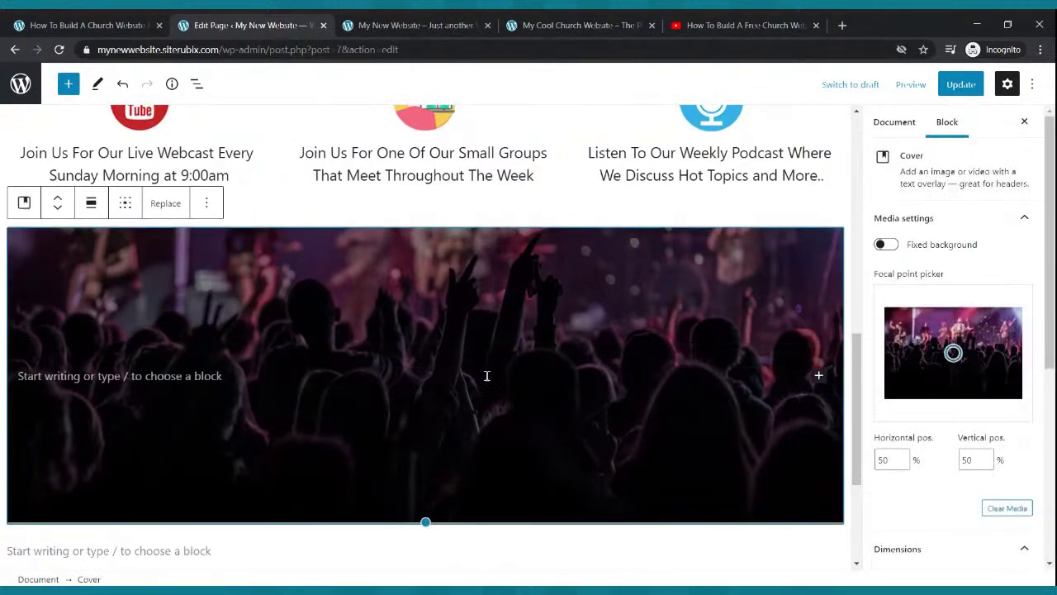
left_click(69, 84)
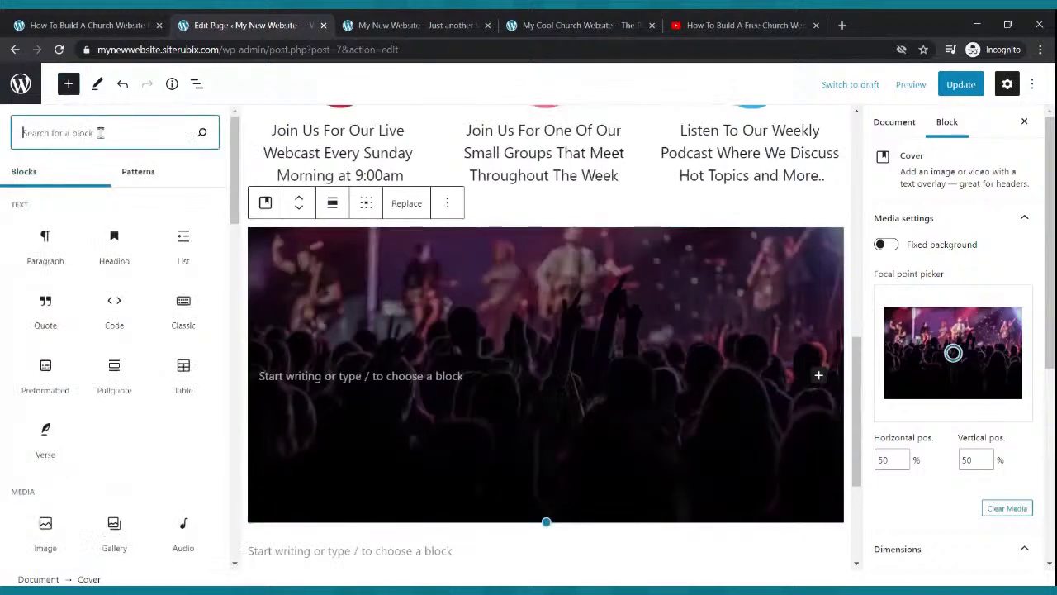
type("colmns")
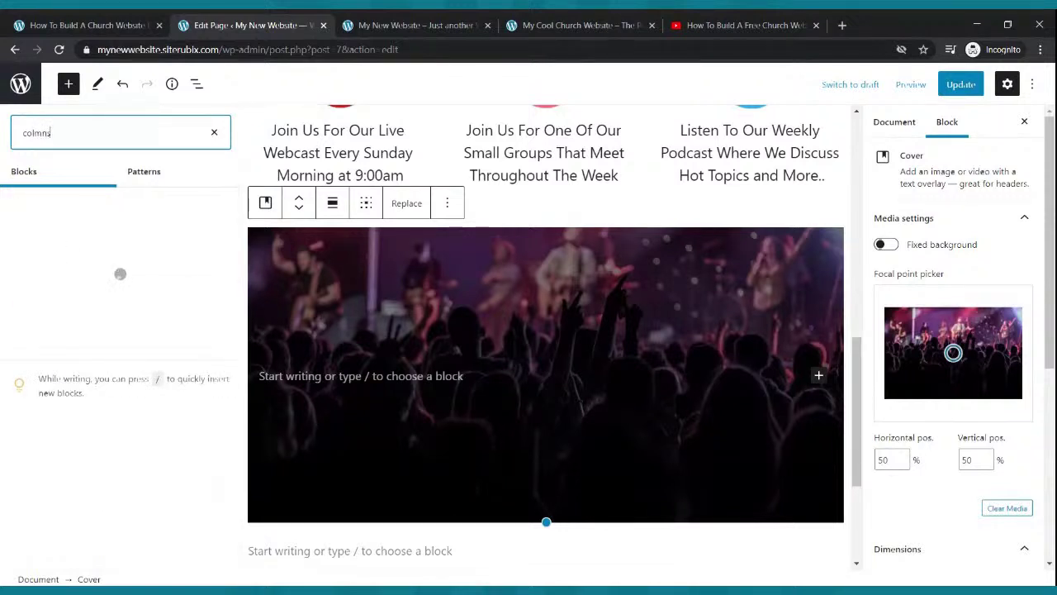
key("BackSpace")
key("BackSpace")
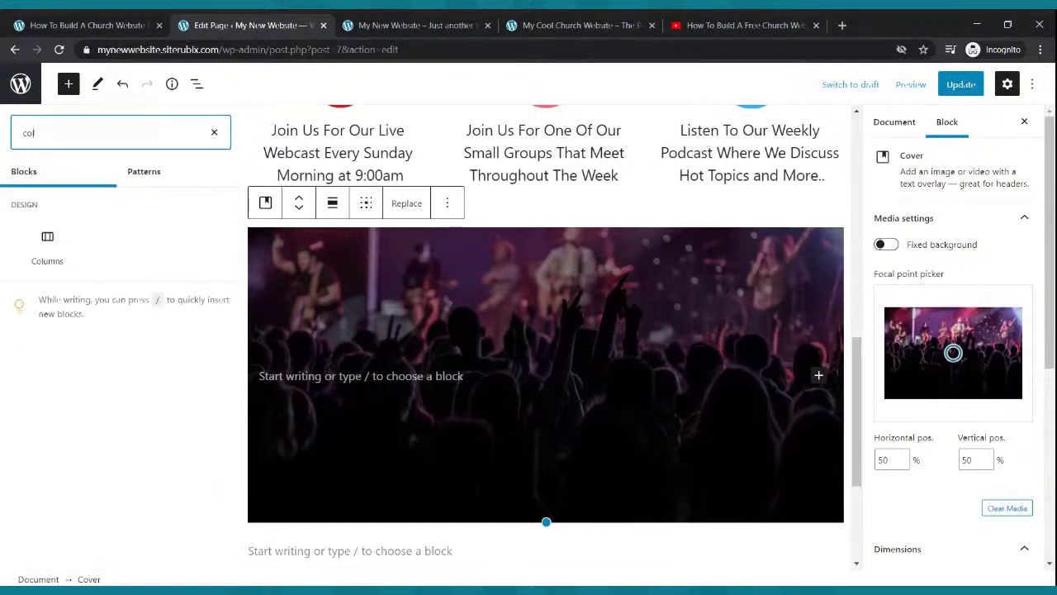
left_click(47, 246)
scroll(361, 377, "up", 3)
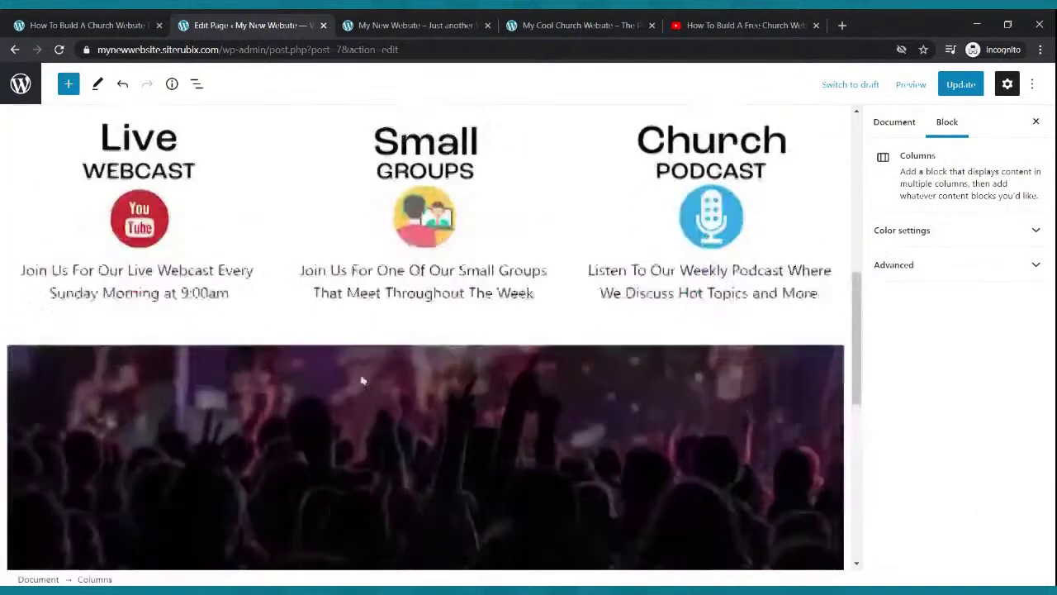
scroll(361, 378, "down", 2)
left_click(125, 486)
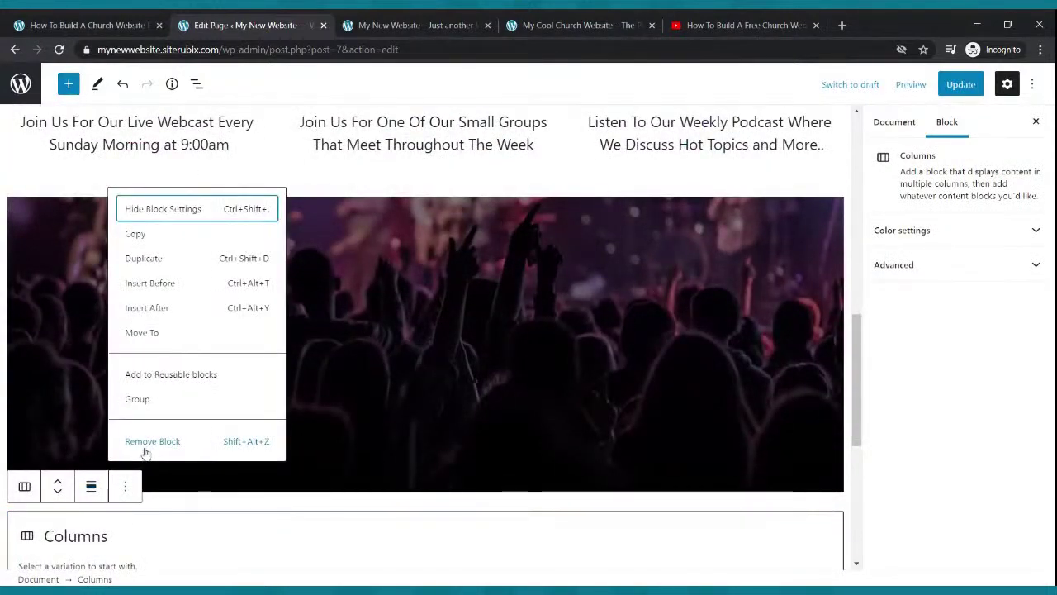
left_click(146, 444)
Insert a 33 / 33 / 33 Columns block inside the crowd-image cover and add a YouTube block to its middle column
left_click(443, 342)
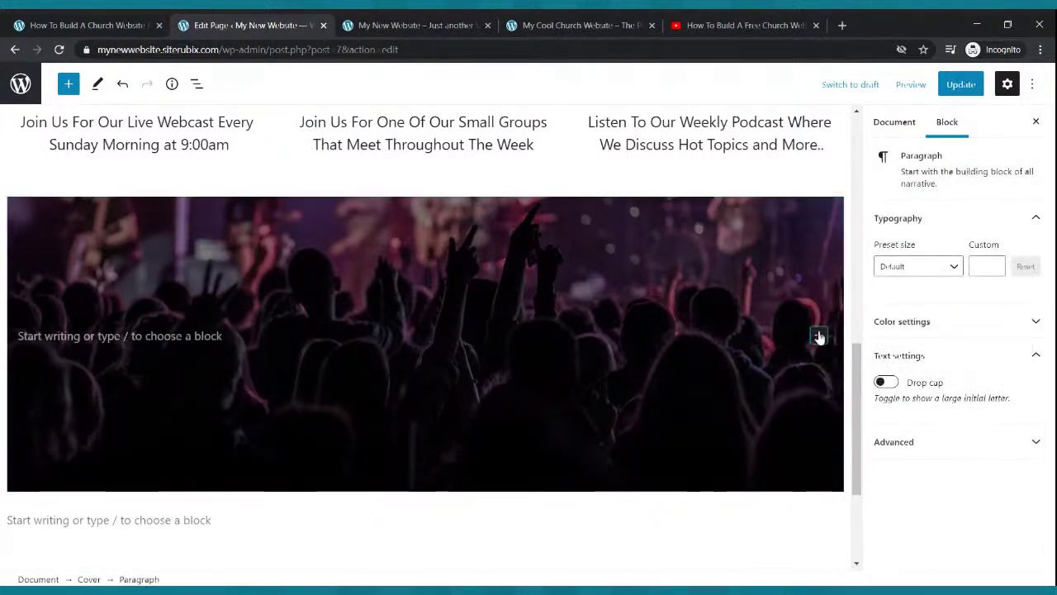
left_click(818, 334)
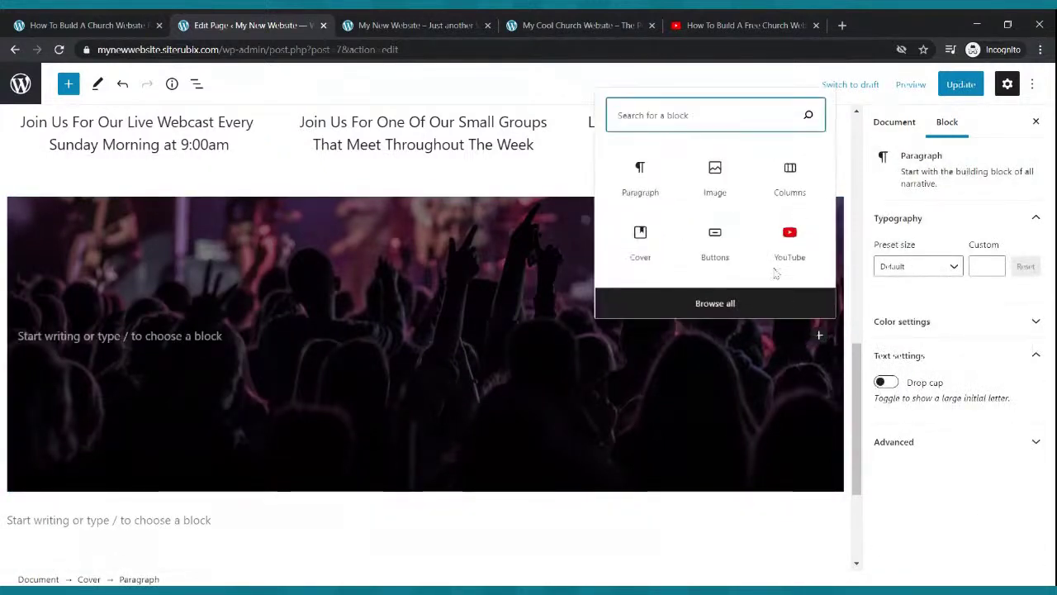
left_click(778, 184)
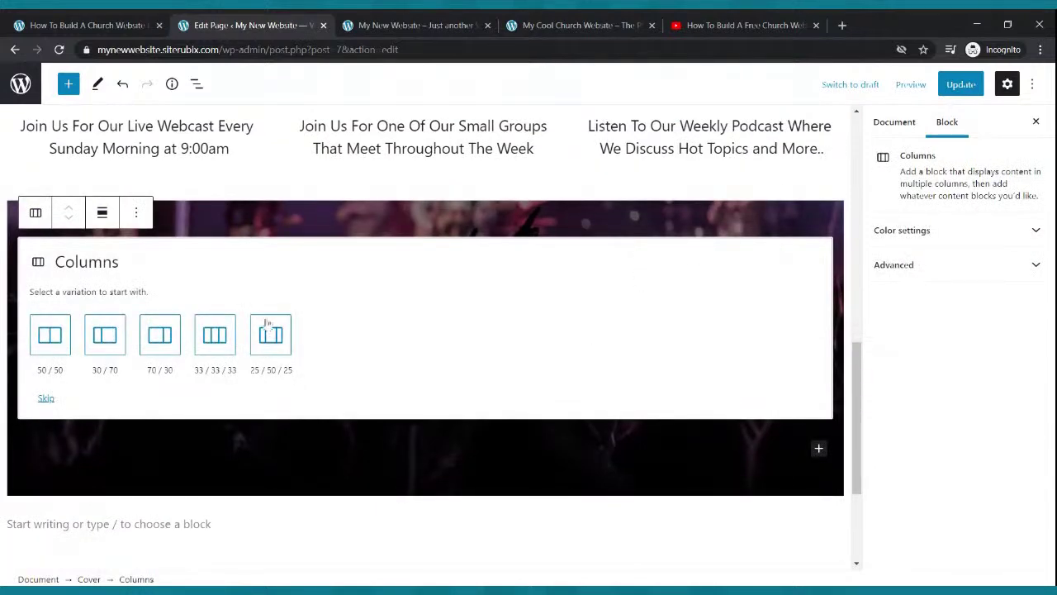
left_click(213, 336)
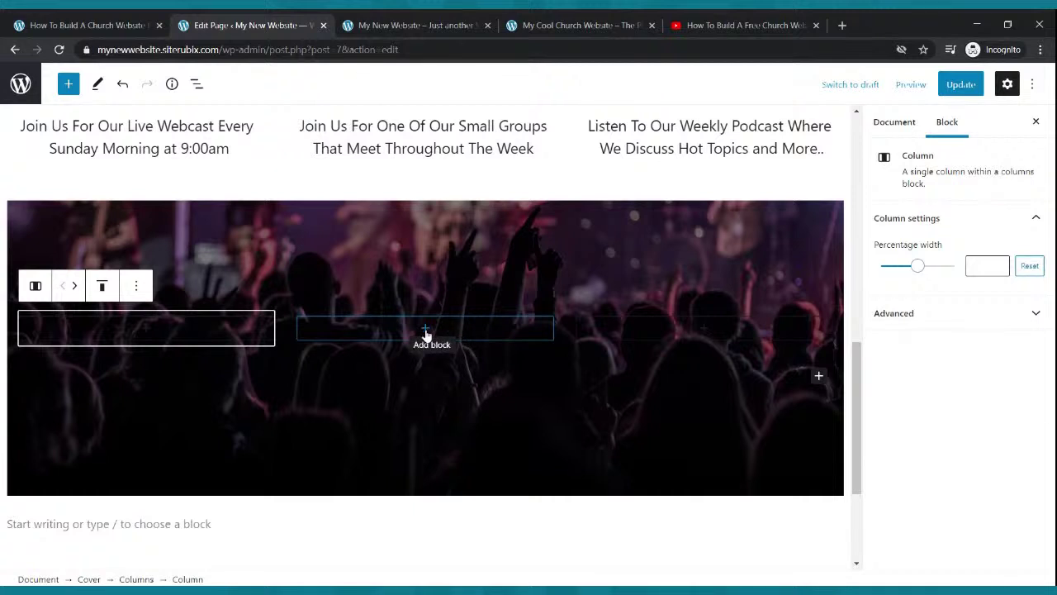
left_click(425, 333)
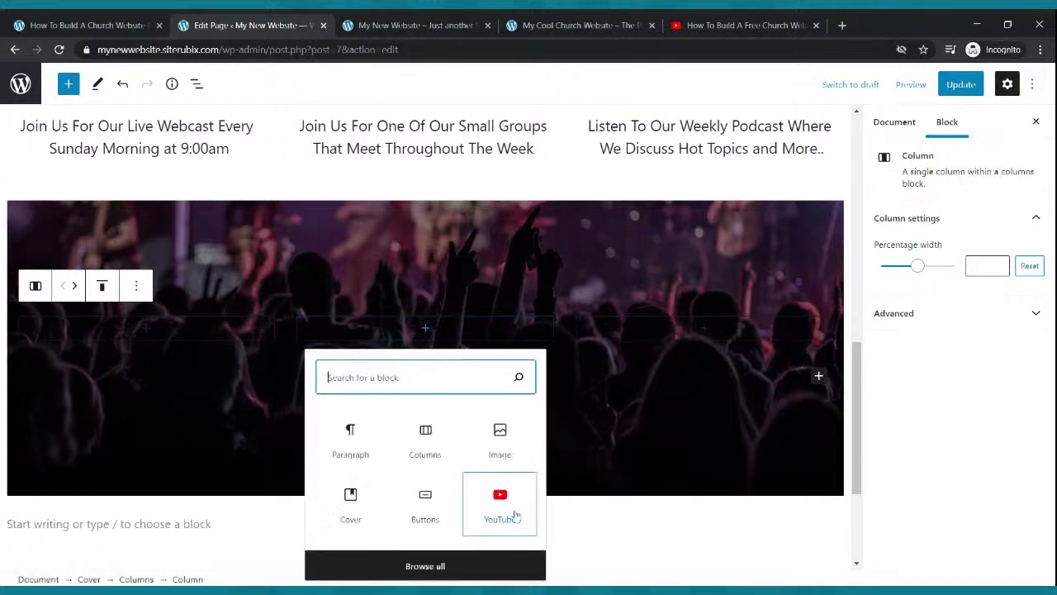
left_click(513, 511)
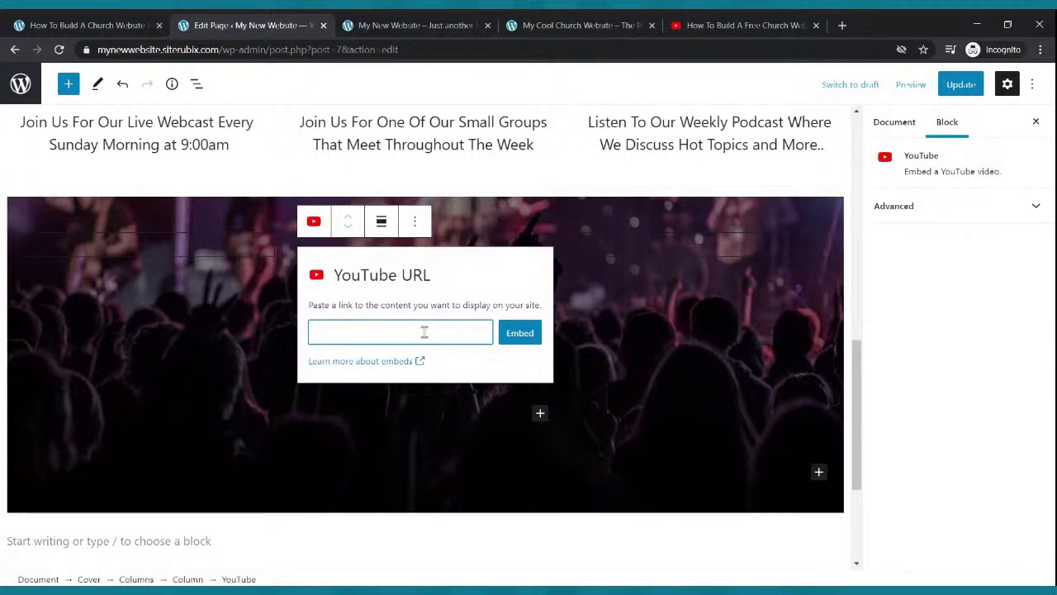
left_click(744, 25)
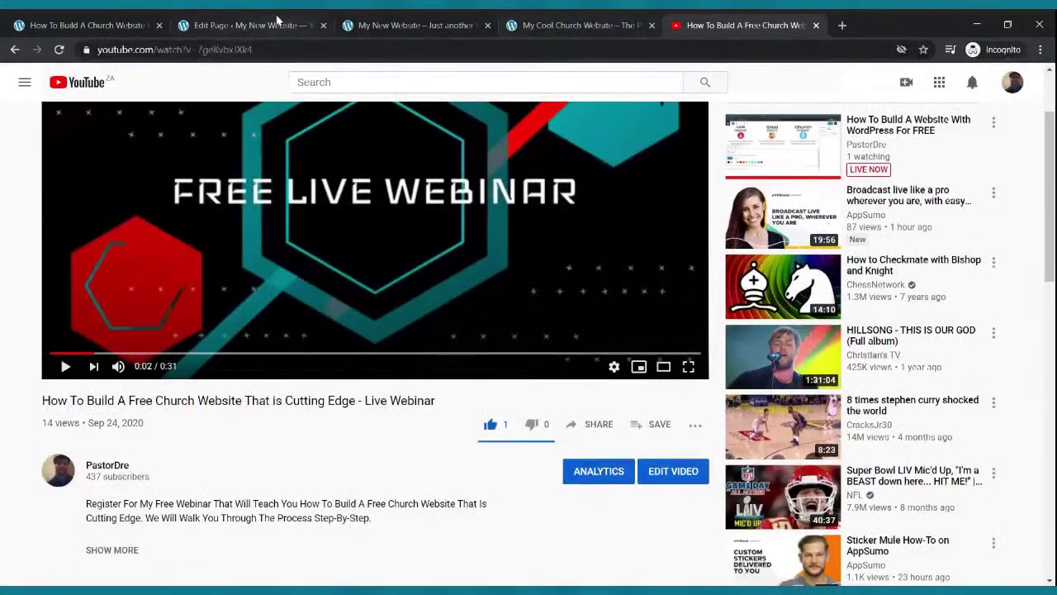
left_click(285, 23)
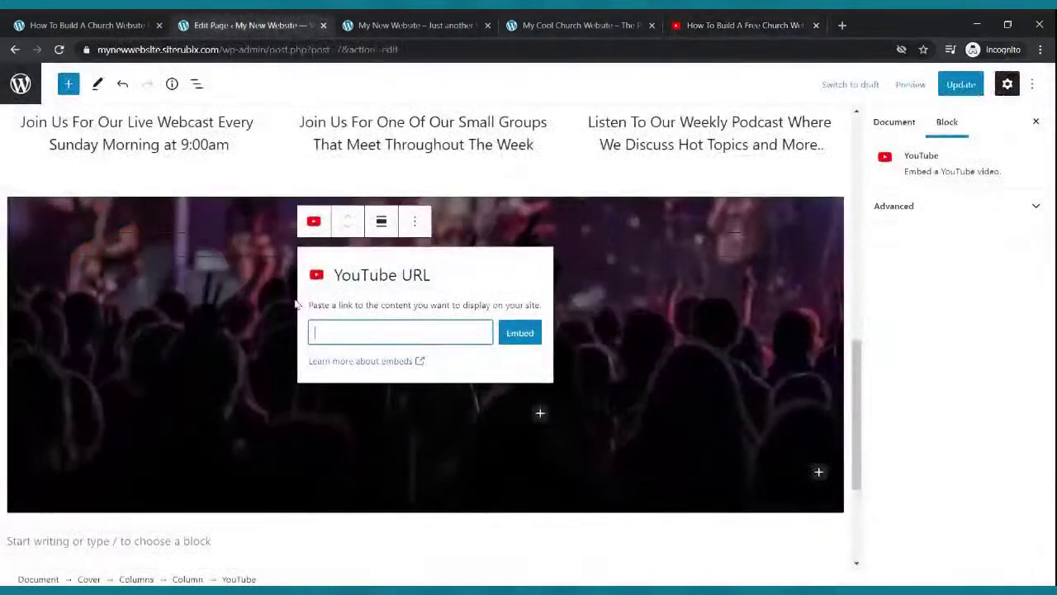
key("ctrl+v")
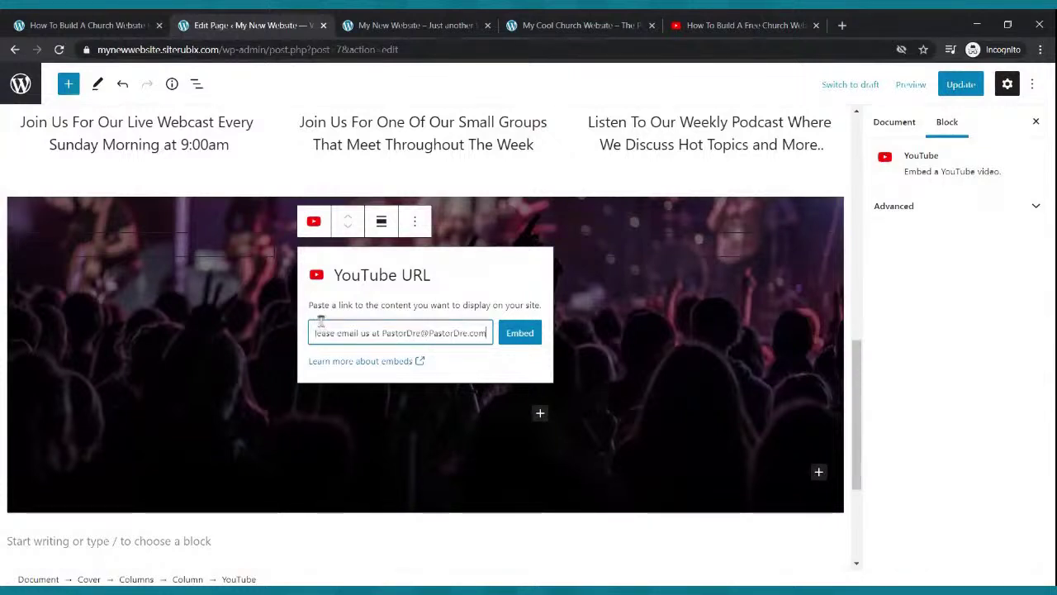
left_click(512, 332)
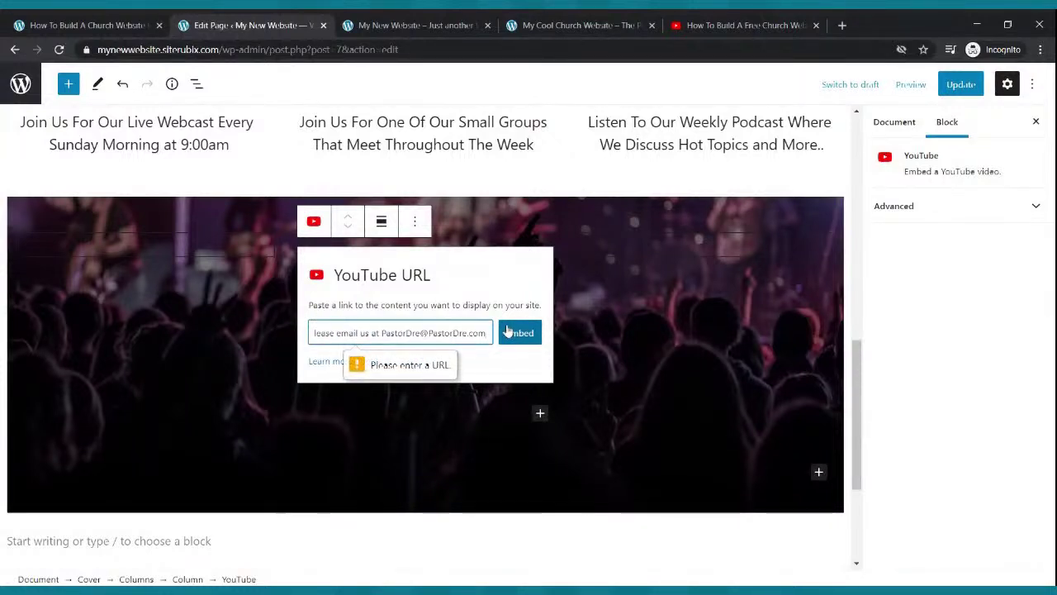
key("ctrl+a")
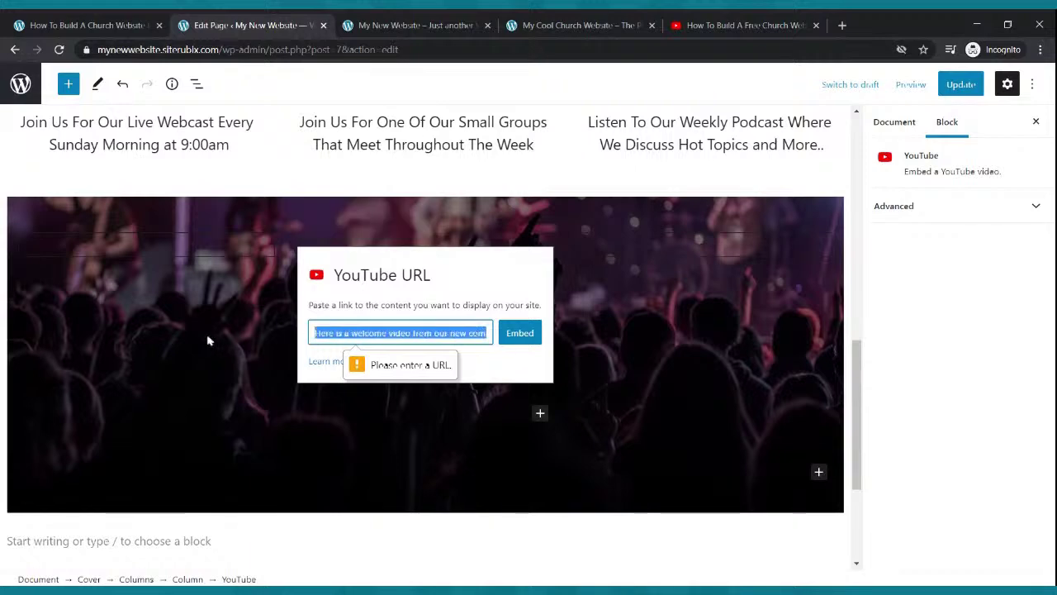
key("BackSpace")
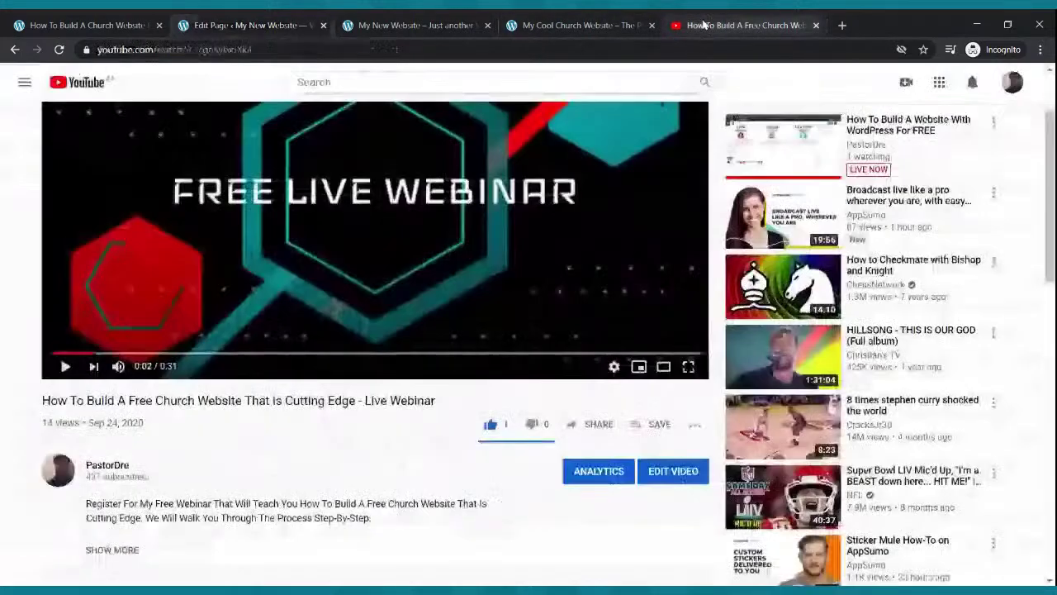
Copy the share link of the Free Live Webinar video on YouTube and embed it in the cover's middle column
left_click(710, 24)
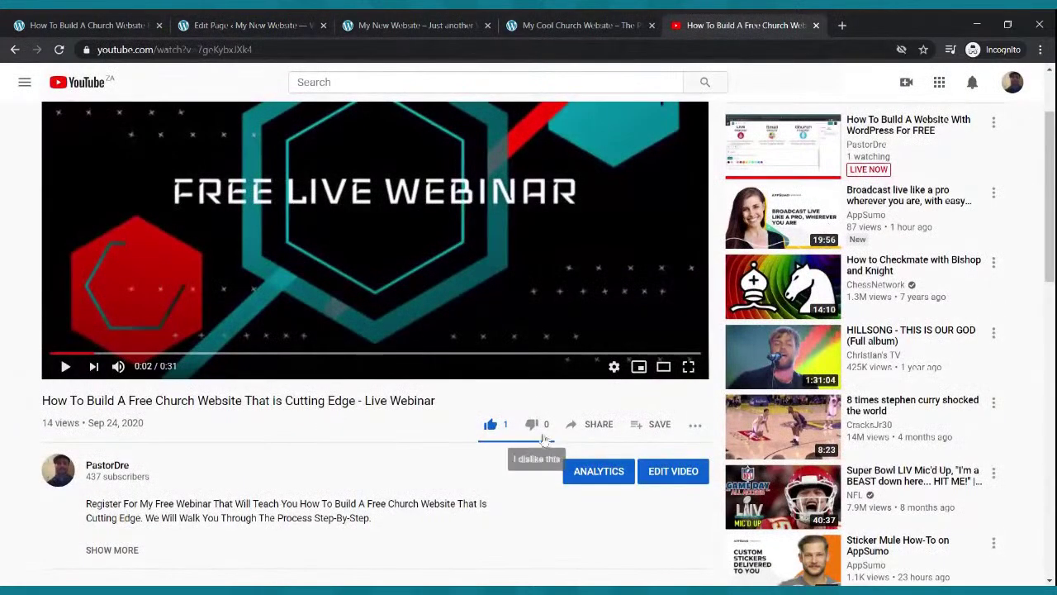
left_click(593, 425)
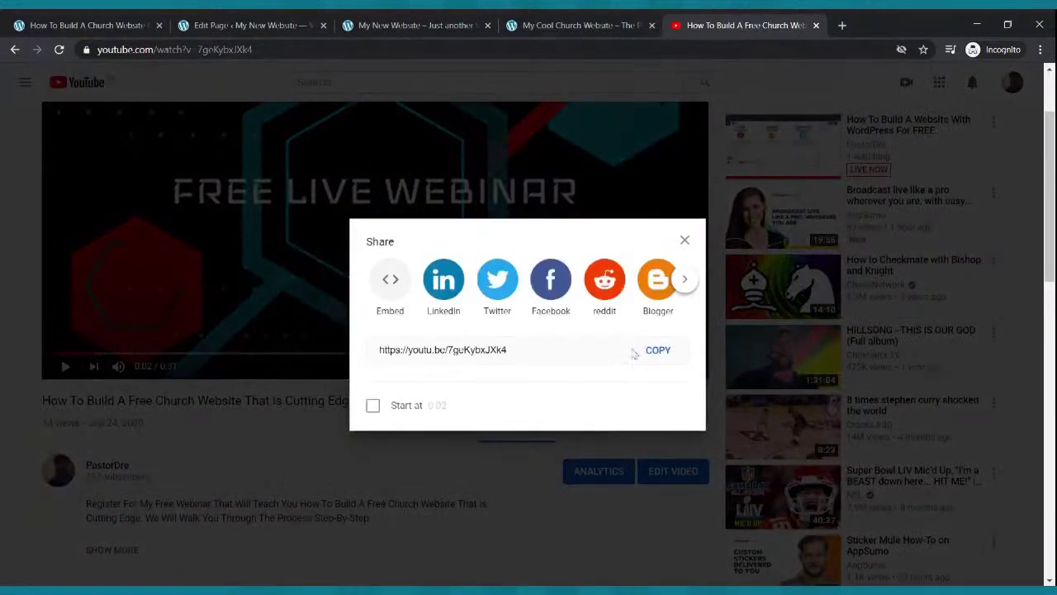
left_click(658, 349)
left_click(223, 25)
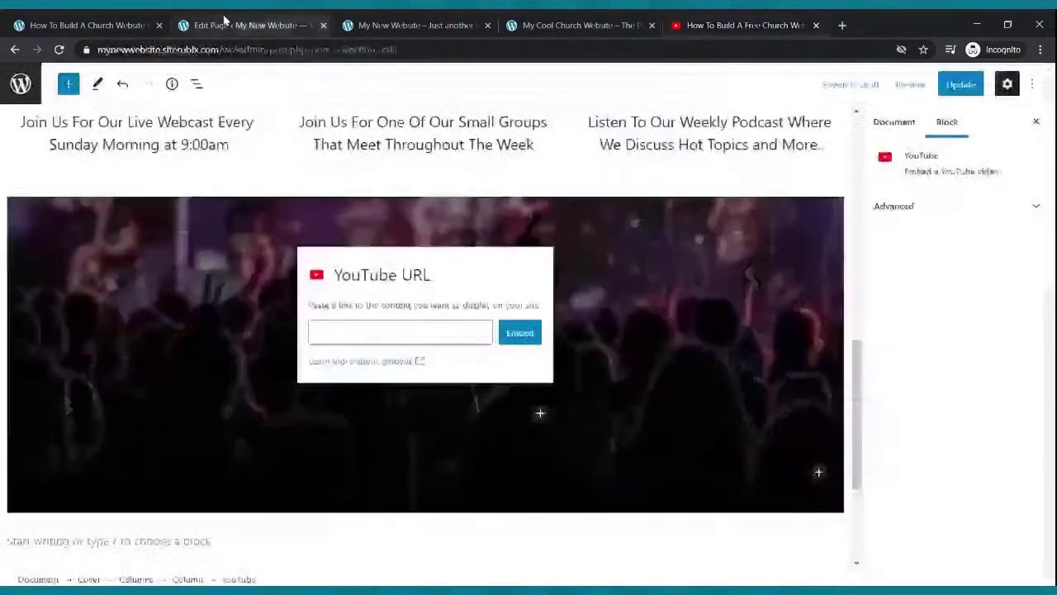
key("ctrl+v")
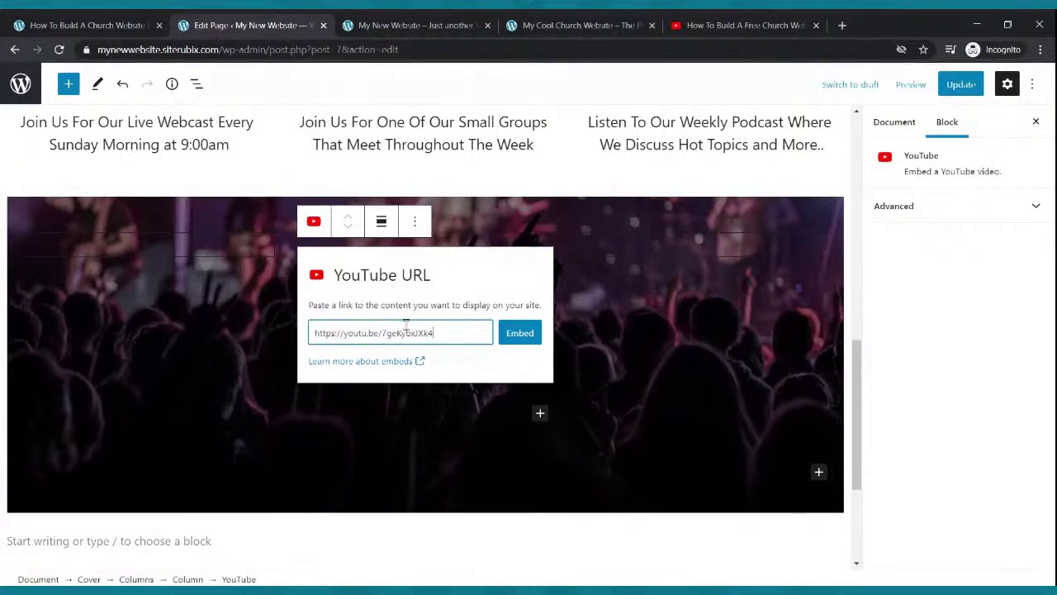
left_click(508, 334)
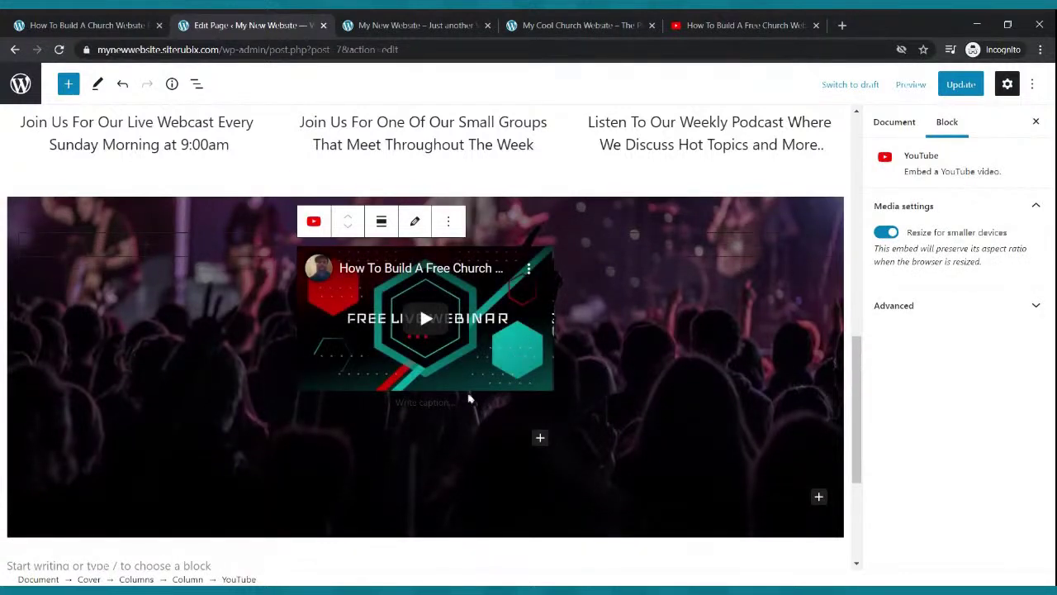
Set the width of the cover's empty first column to 14.4% and the empty third column to 24.1%
left_click(261, 331)
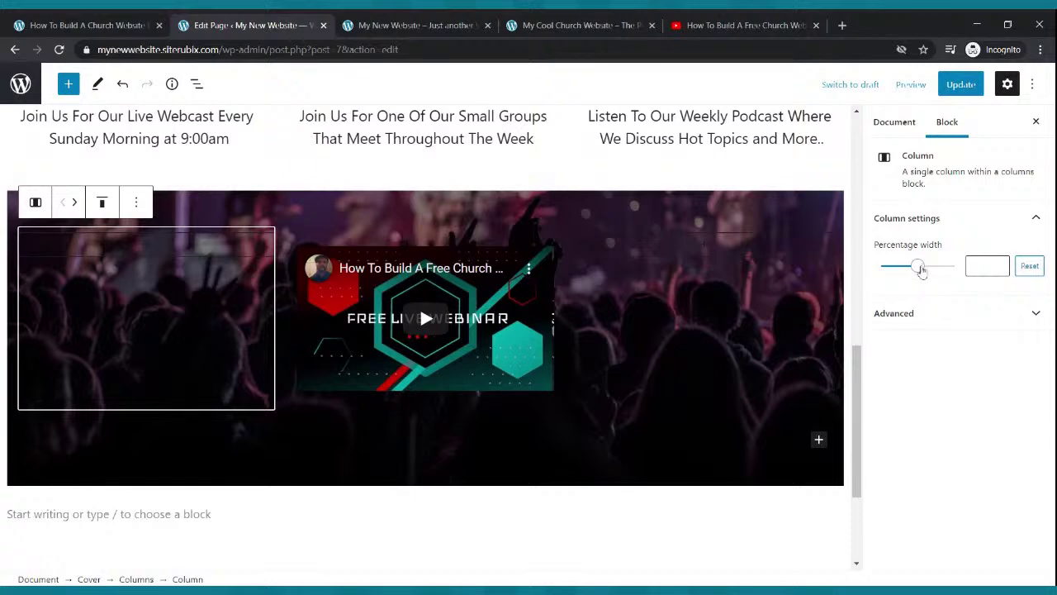
left_click_drag(921, 270, 897, 275)
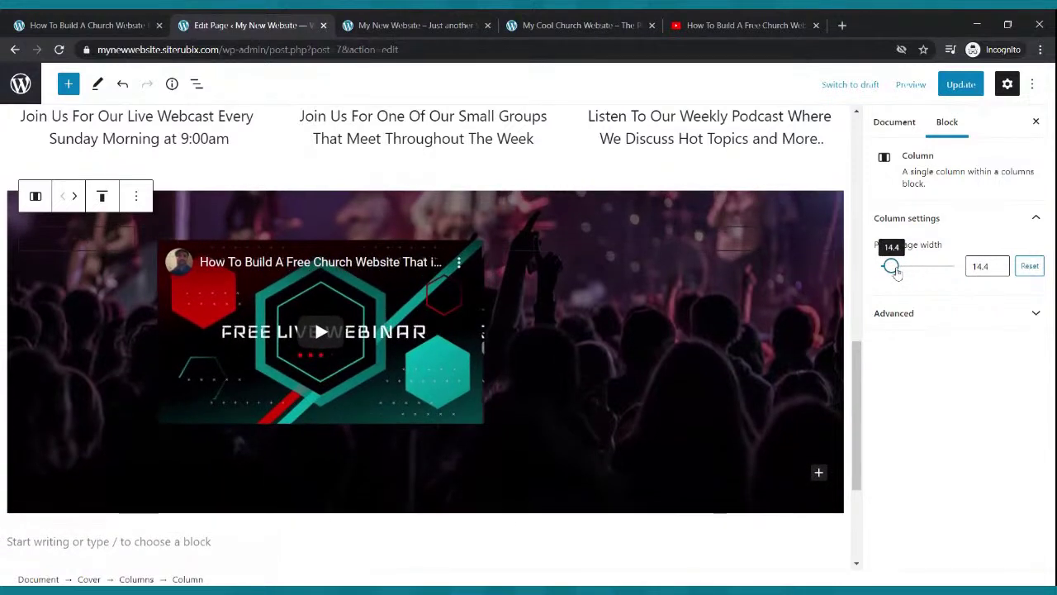
left_click(741, 259)
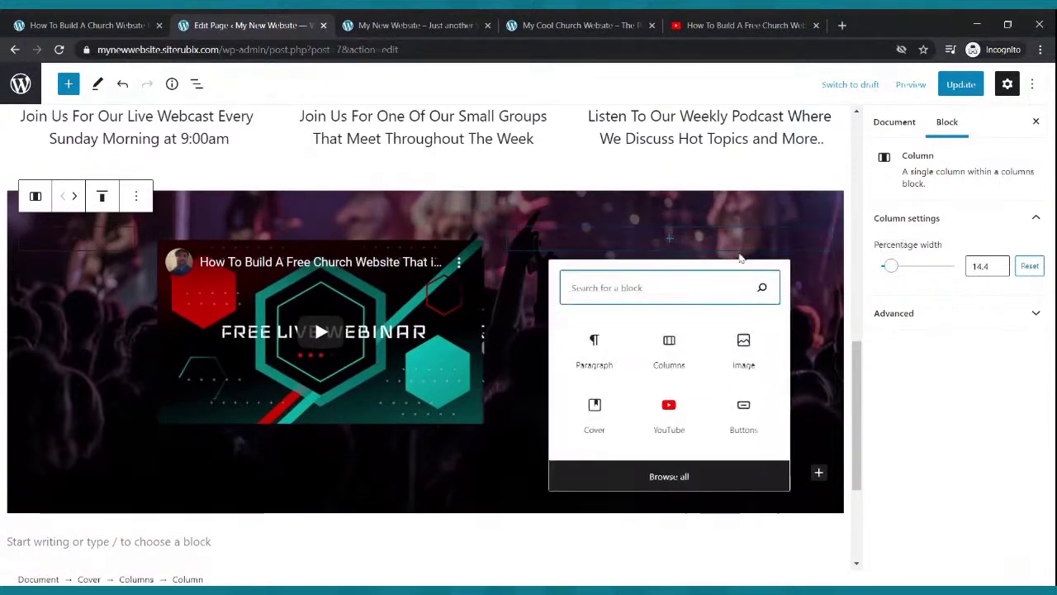
left_click(799, 272)
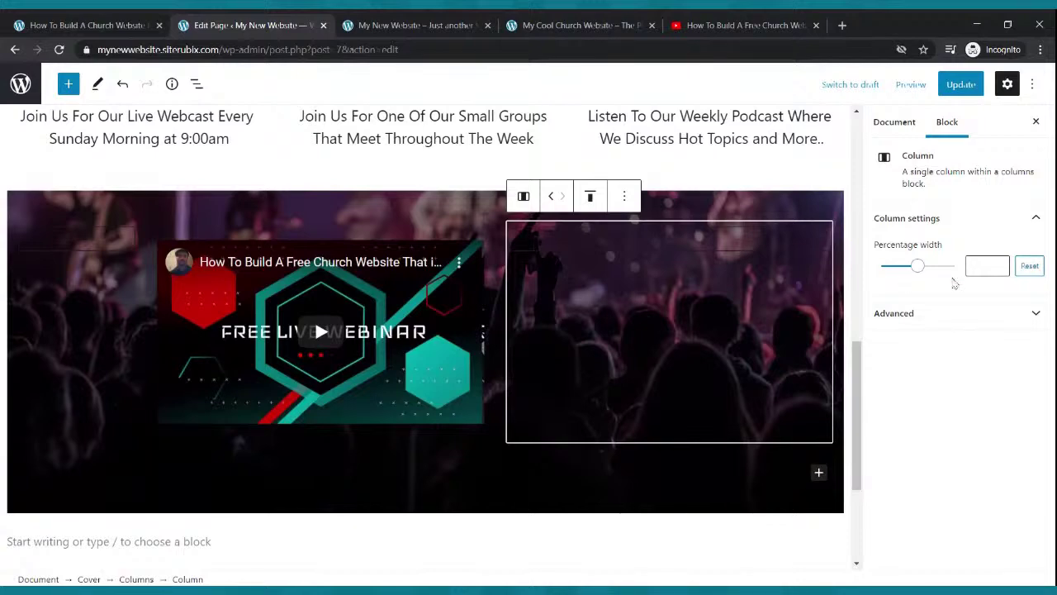
left_click_drag(918, 275, 898, 282)
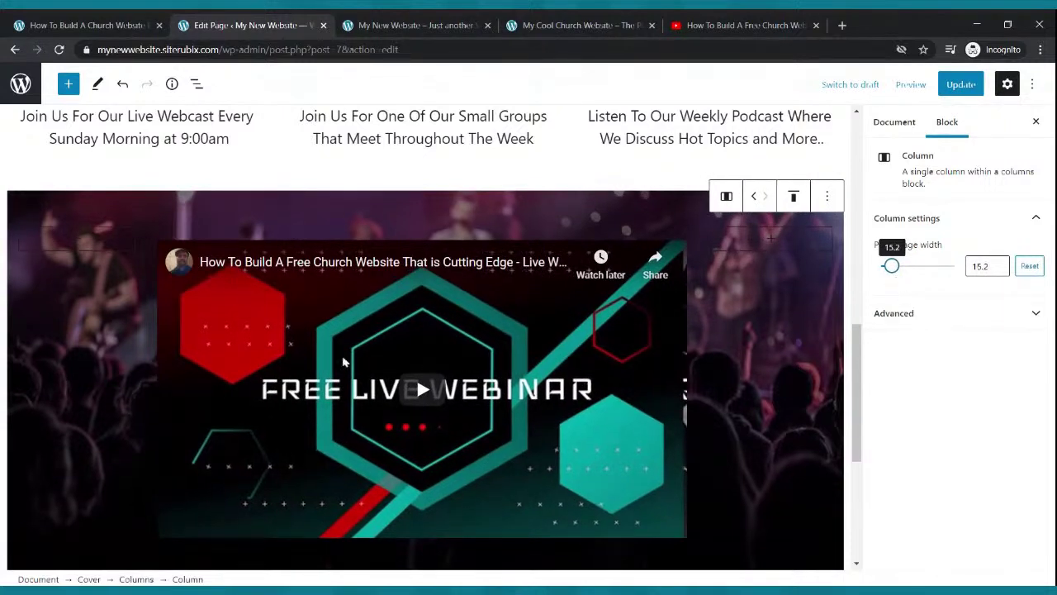
left_click_drag(899, 276, 903, 276)
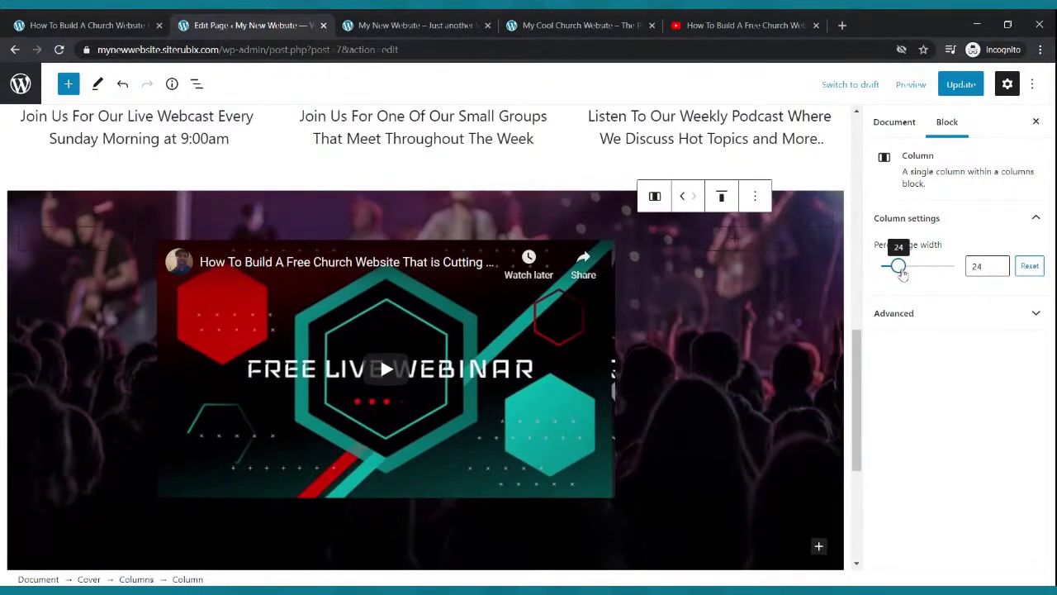
left_click(998, 261)
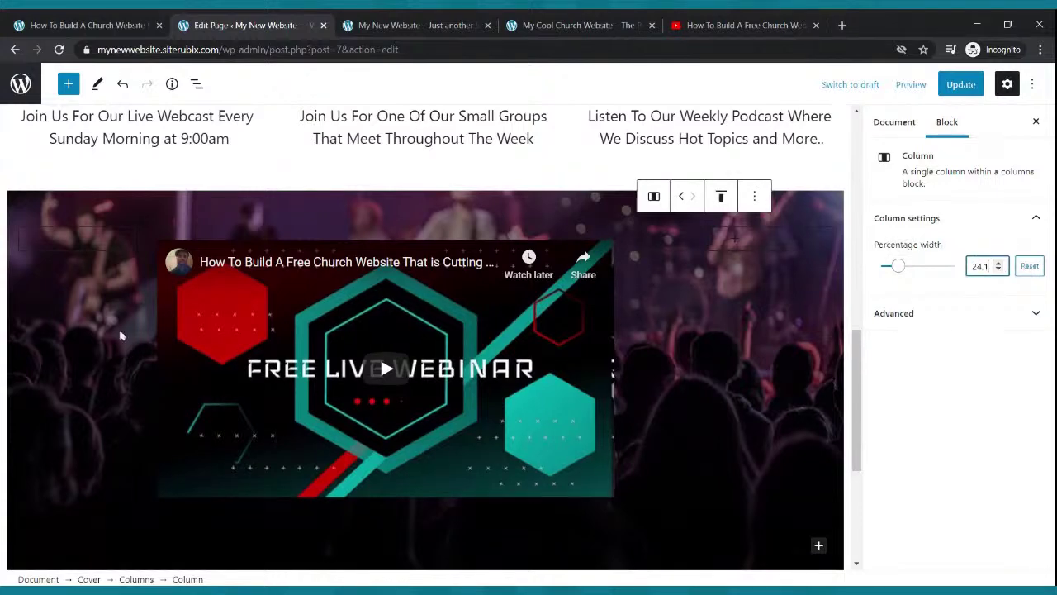
Set the percentage width of the cover's first column to 25
left_click(115, 272)
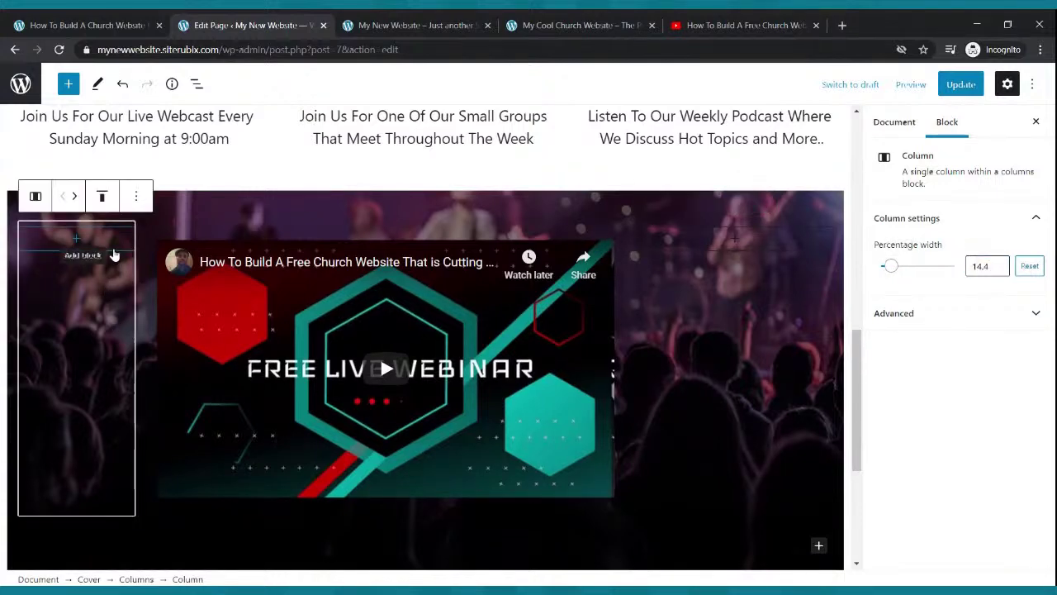
left_click_drag(895, 272, 900, 272)
left_click(998, 262)
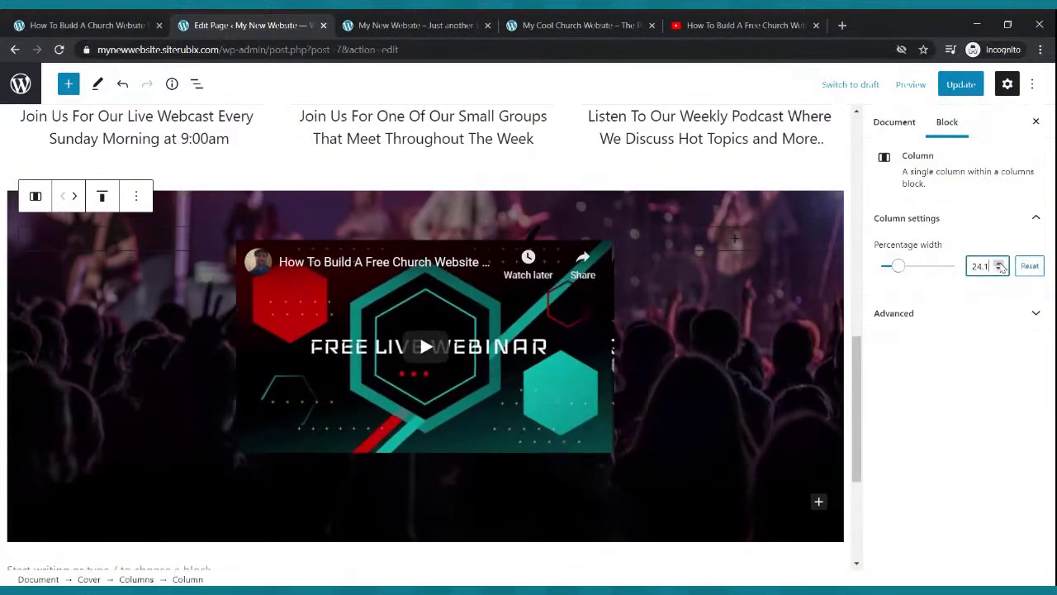
left_click(998, 263)
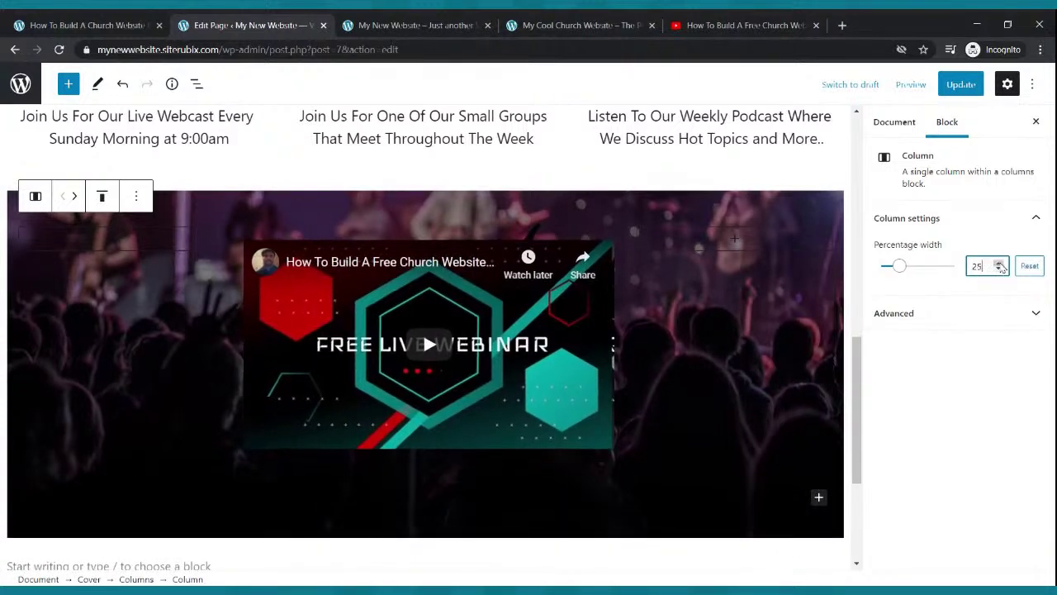
Update the page and switch to the sample church site to view its welcome video section
left_click(961, 84)
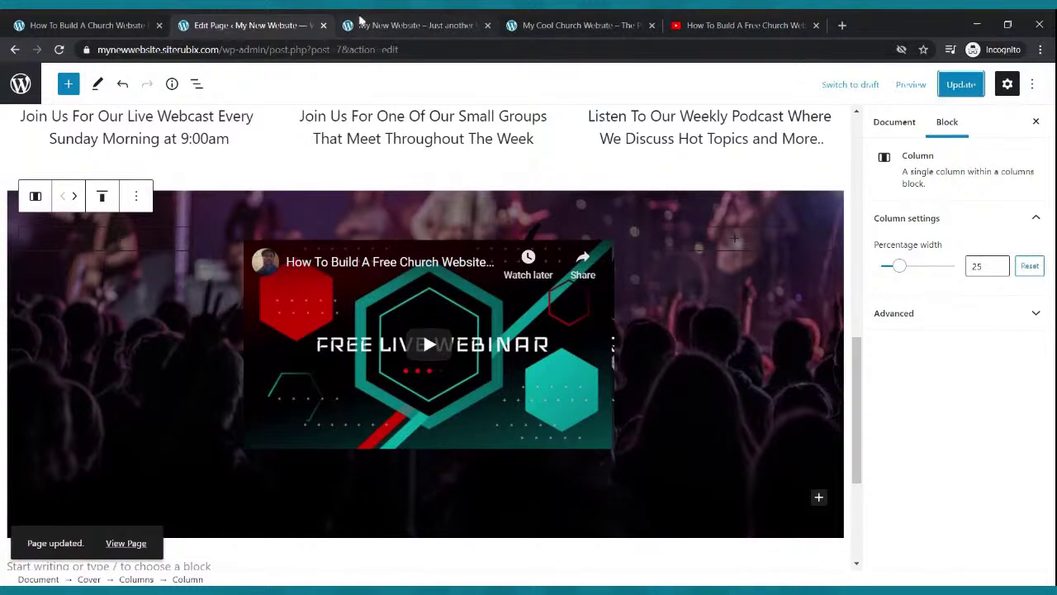
left_click(581, 24)
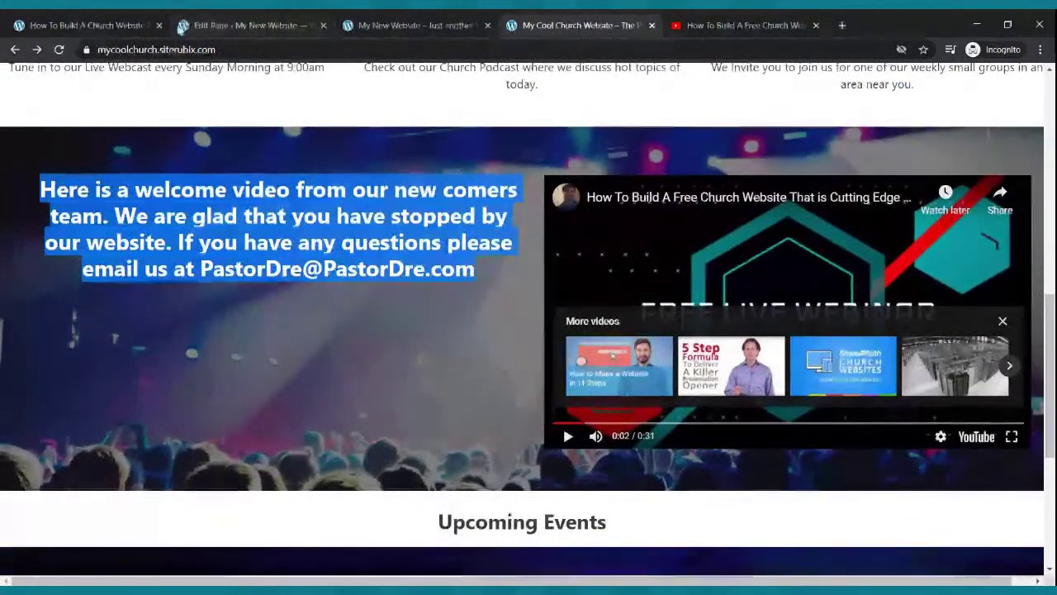
Return from the sample site to the page editor, update the page, and reload the new website to check the centred video
key("F5")
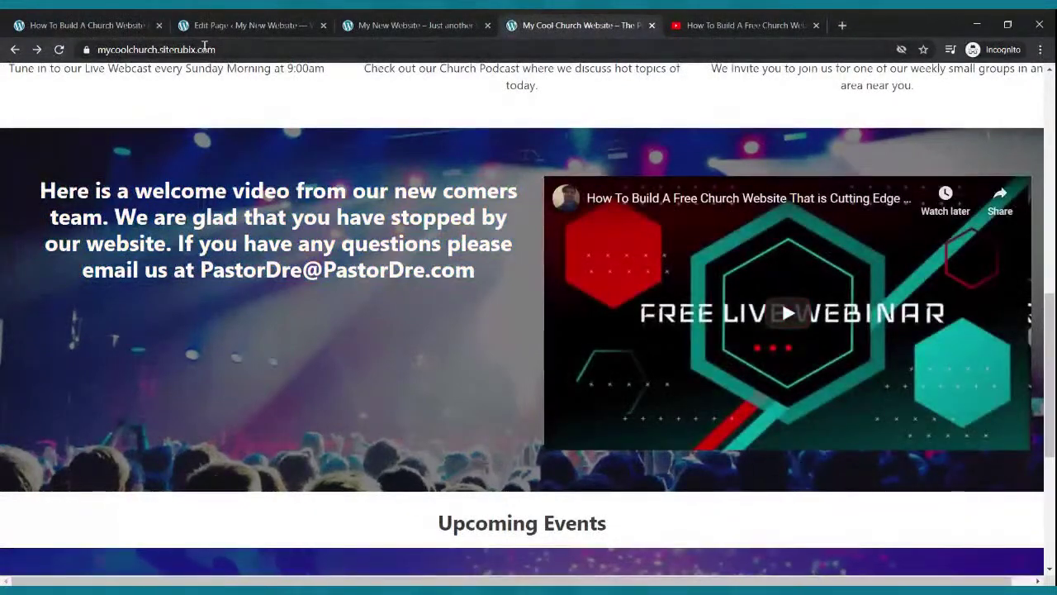
left_click(248, 25)
left_click(951, 84)
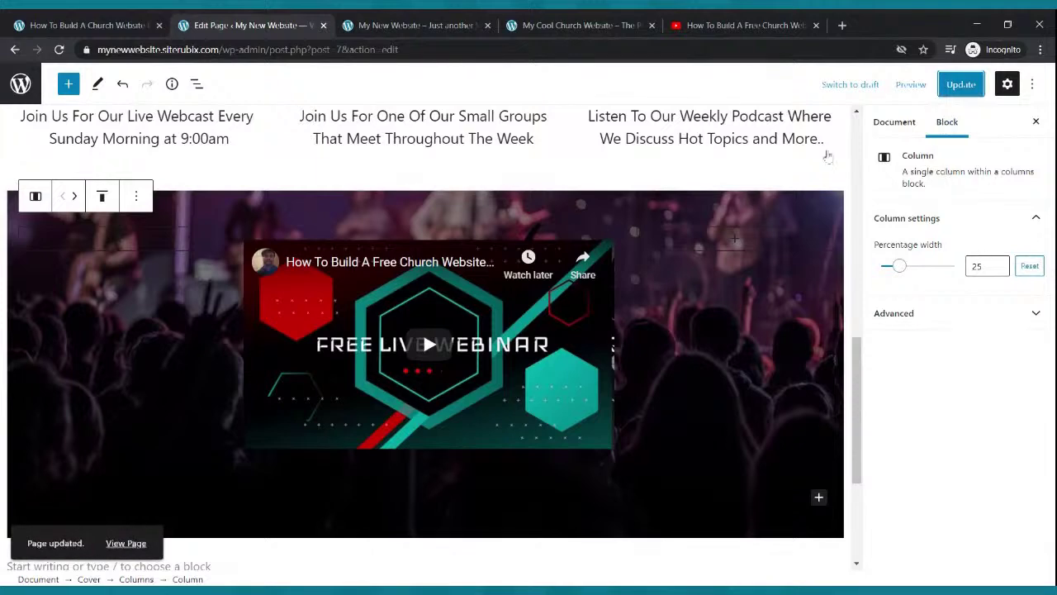
left_click(379, 27)
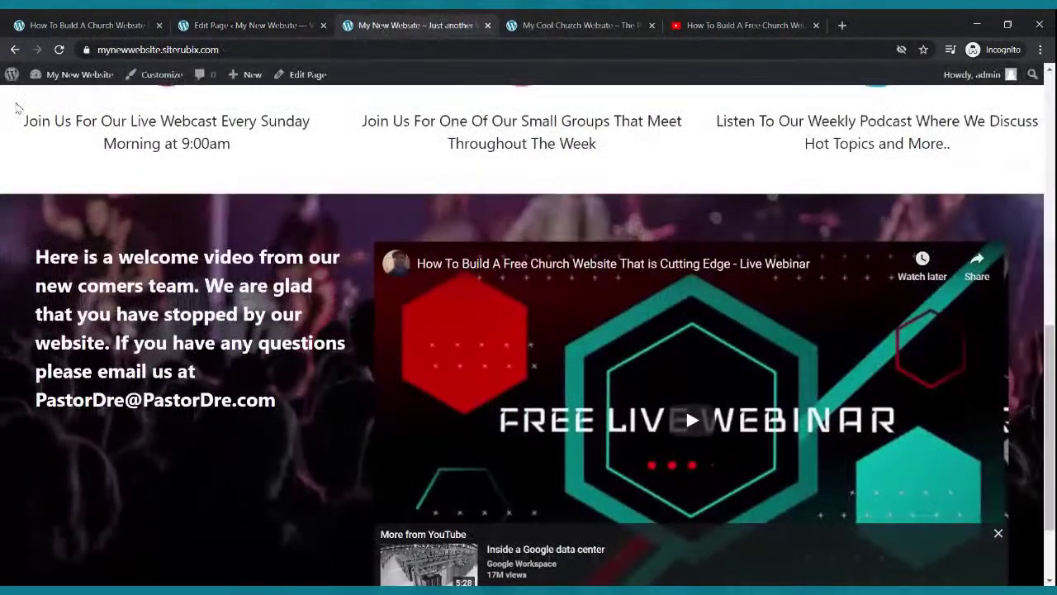
left_click(59, 49)
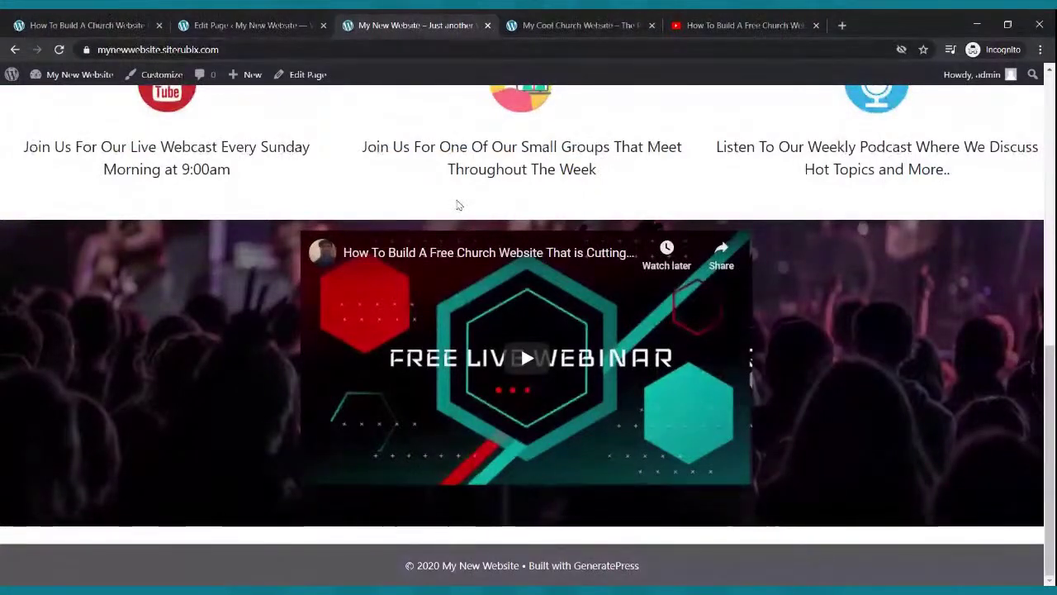
Add a paragraph block beneath the YouTube video in the cover's middle column
left_click(198, 25)
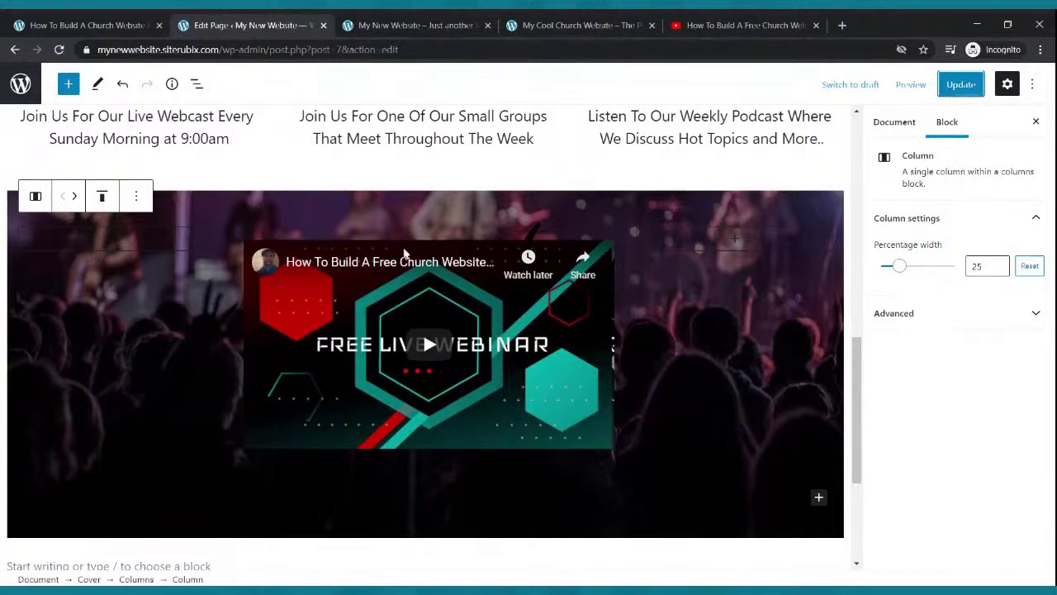
left_click(380, 269)
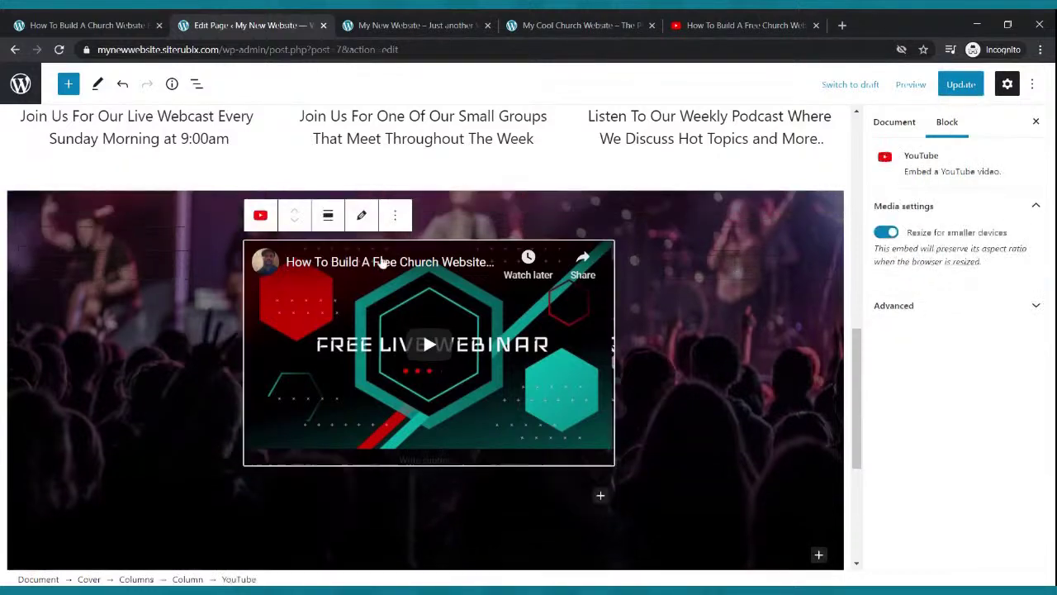
left_click(67, 84)
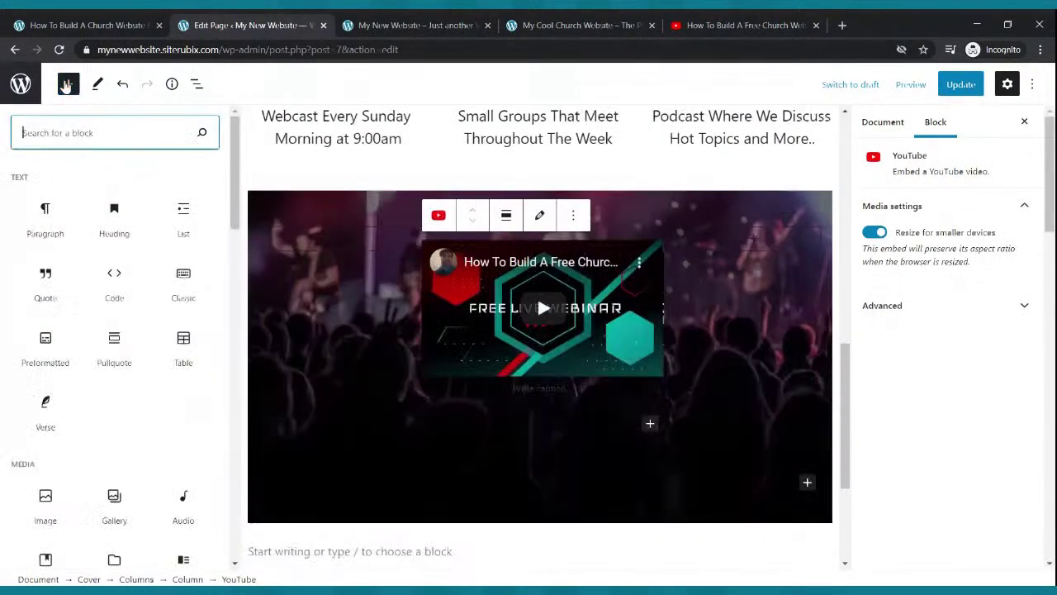
left_click(45, 216)
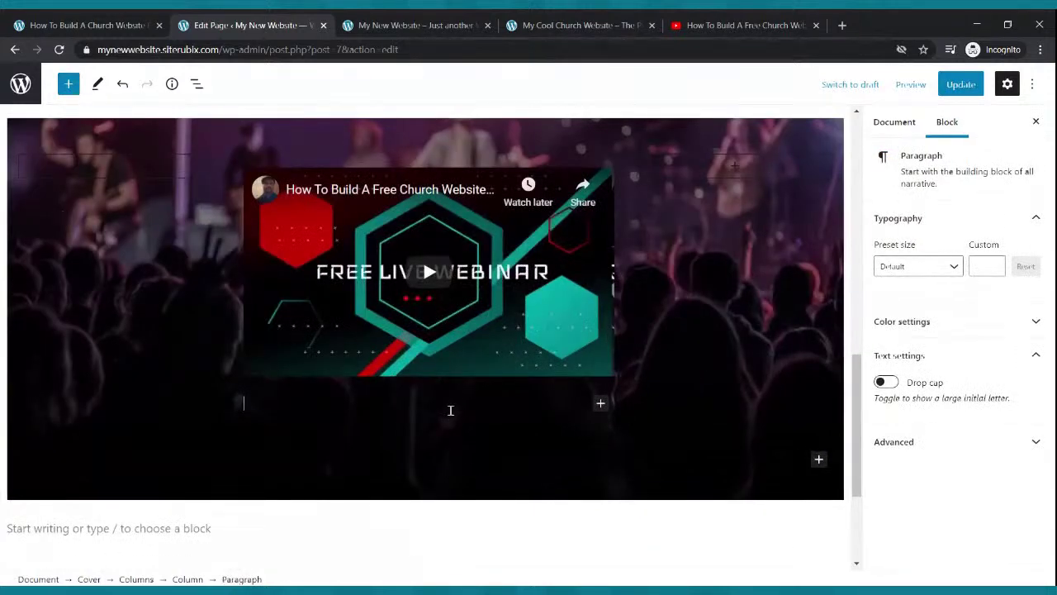
Copy the welcome video text from the sample church site and paste it into the new paragraph below the video
left_click(578, 24)
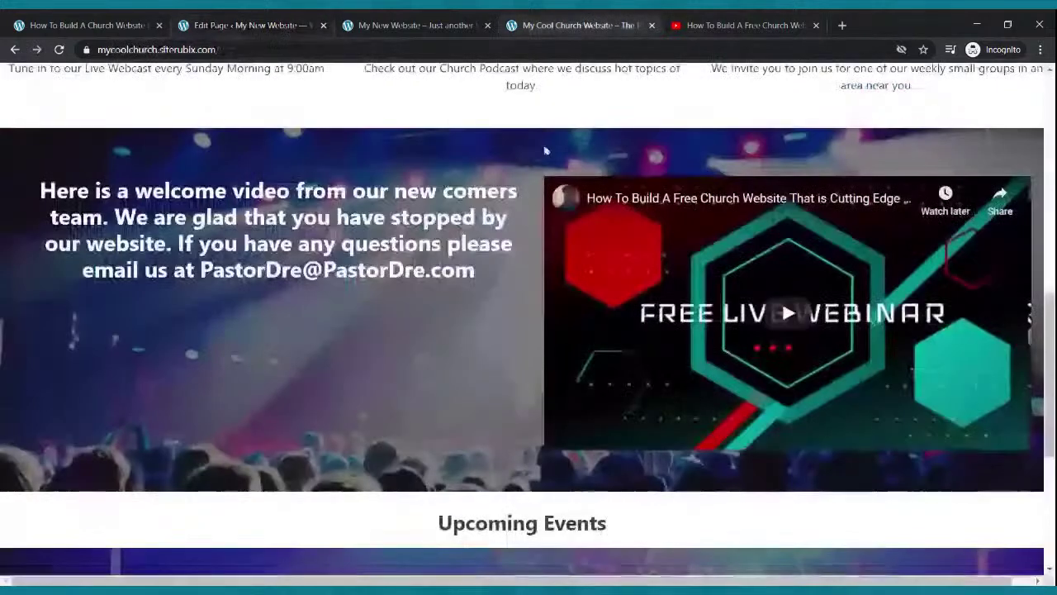
left_click_drag(493, 266, 58, 192)
key("ctrl+c")
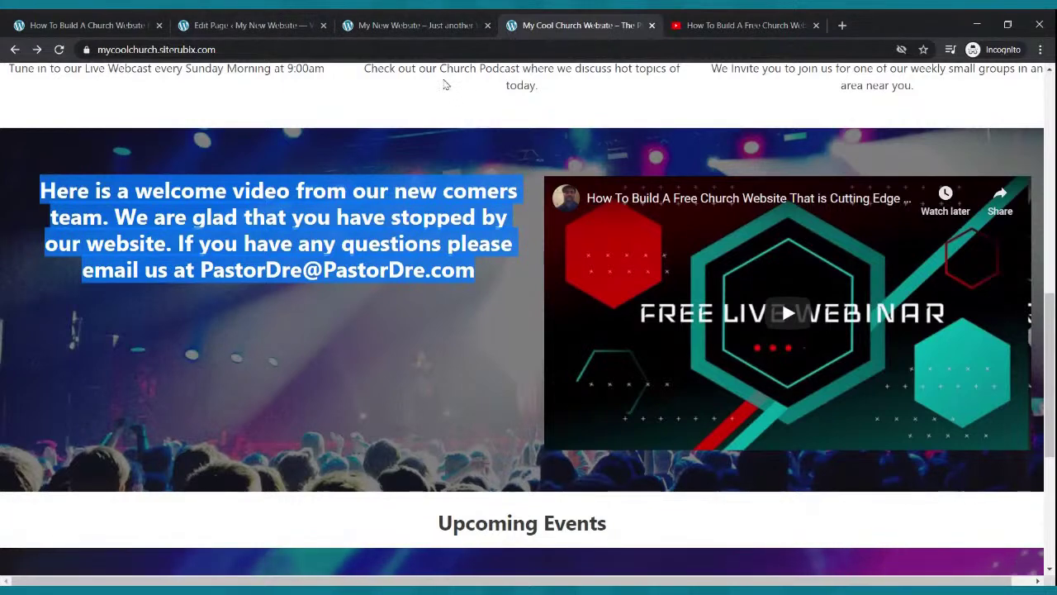
left_click(293, 23)
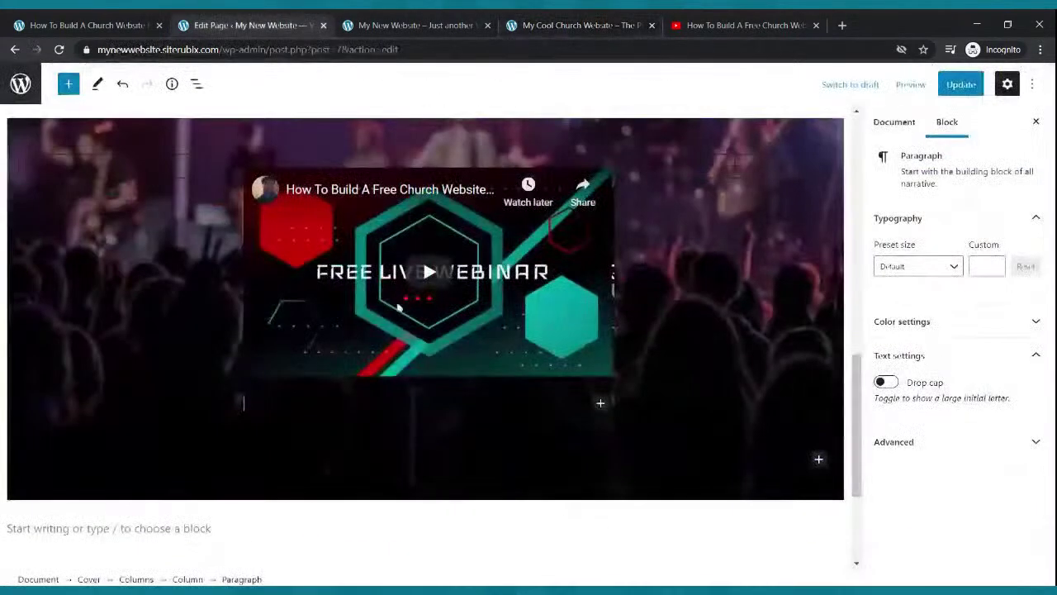
left_click(305, 400)
key("ctrl+v")
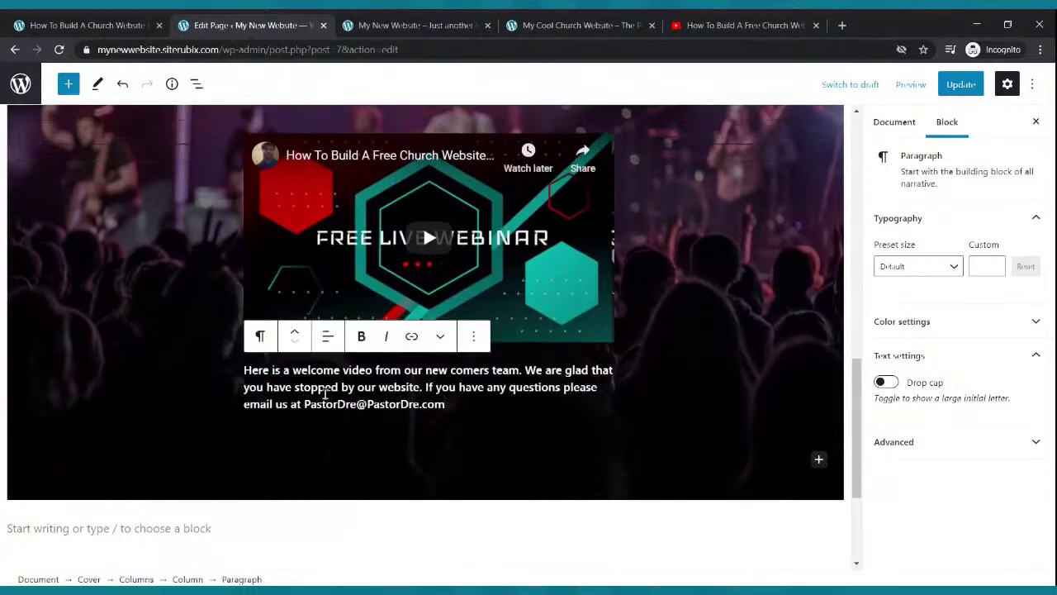
Select the whole welcome paragraph and set its preset text size to Medium
key("ctrl+a")
key("ctrl+b")
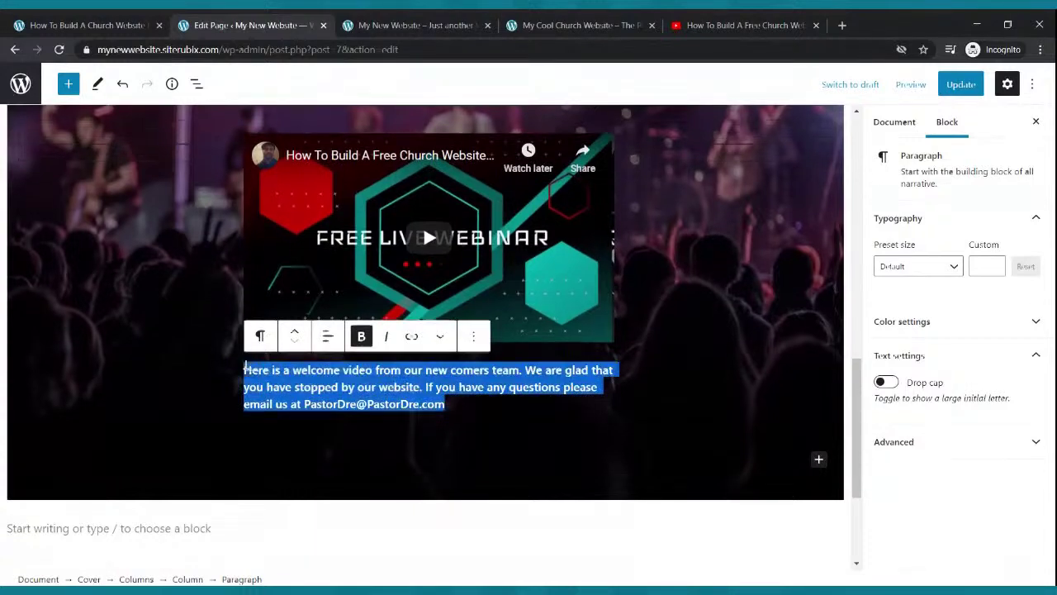
key("ctrl+a")
triple_click(419, 390)
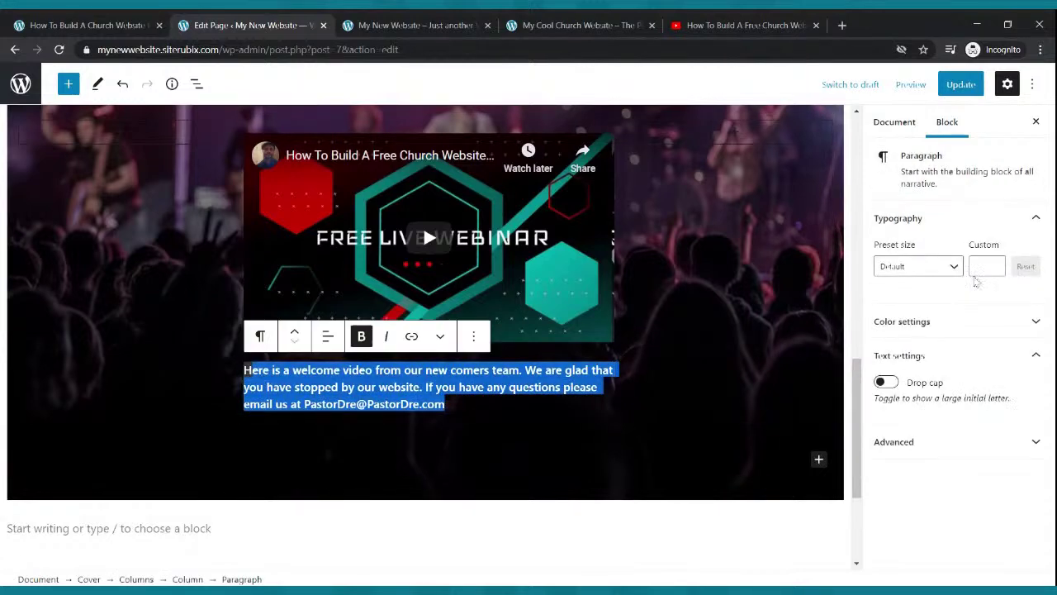
left_click(957, 273)
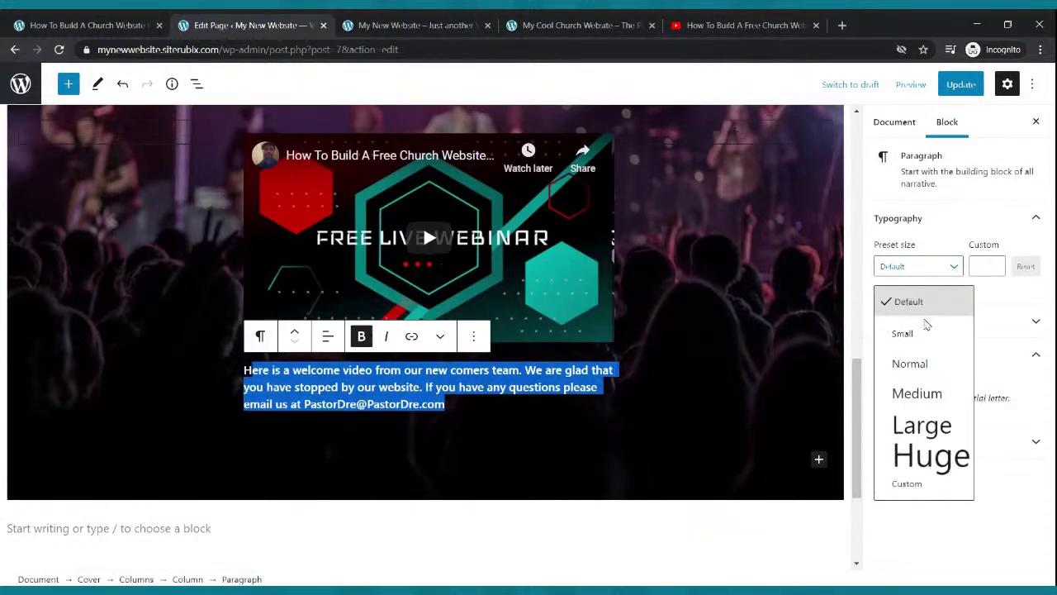
left_click(913, 393)
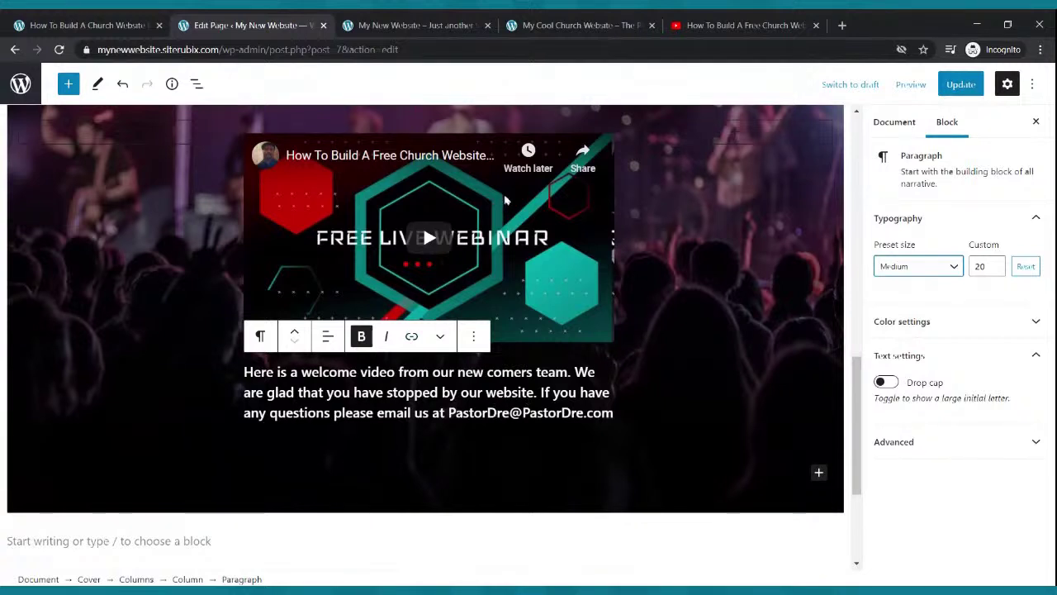
Update the page and reload the new website to review the welcome text under the video
left_click(956, 87)
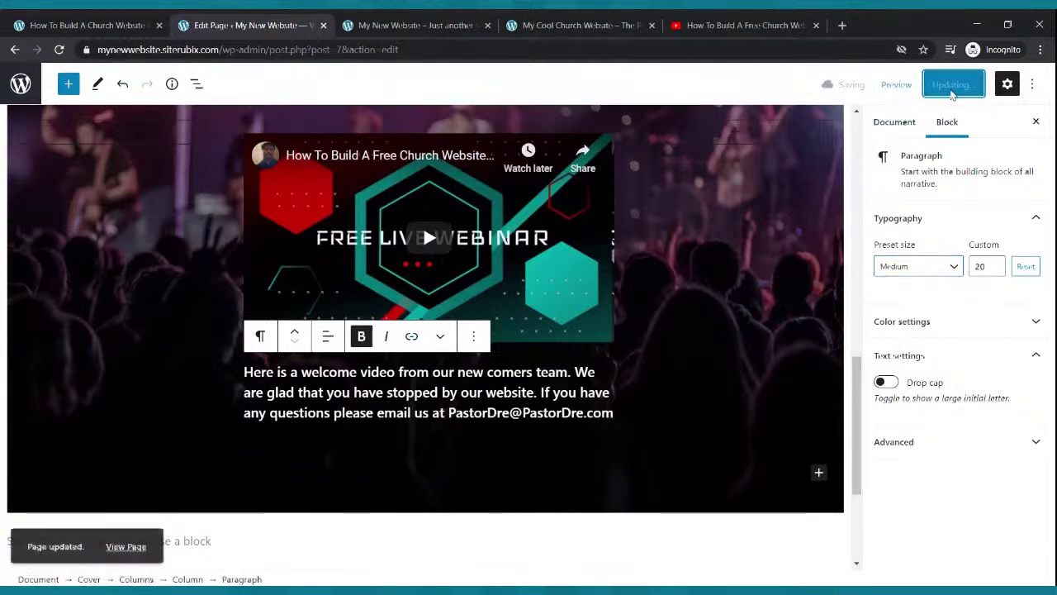
left_click(966, 90)
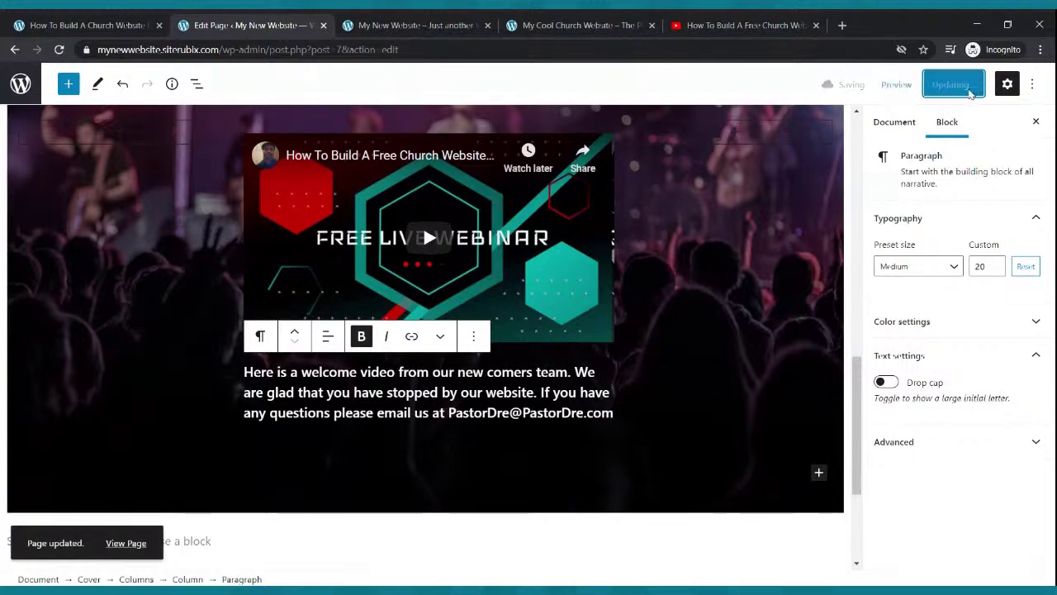
left_click(409, 24)
left_click(57, 50)
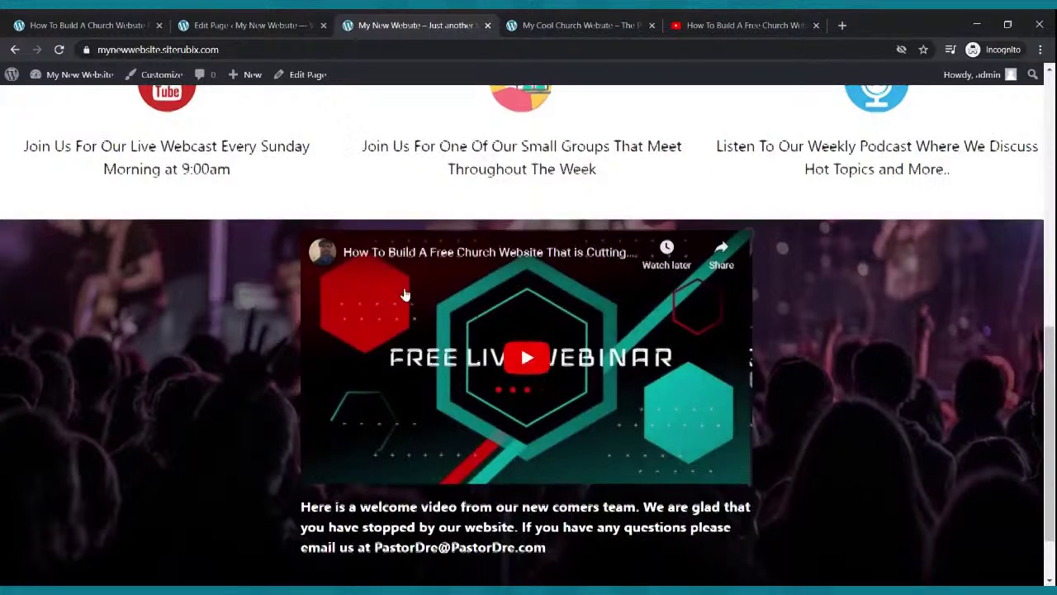
scroll(405, 295, "down", 2)
scroll(408, 308, "up", 3)
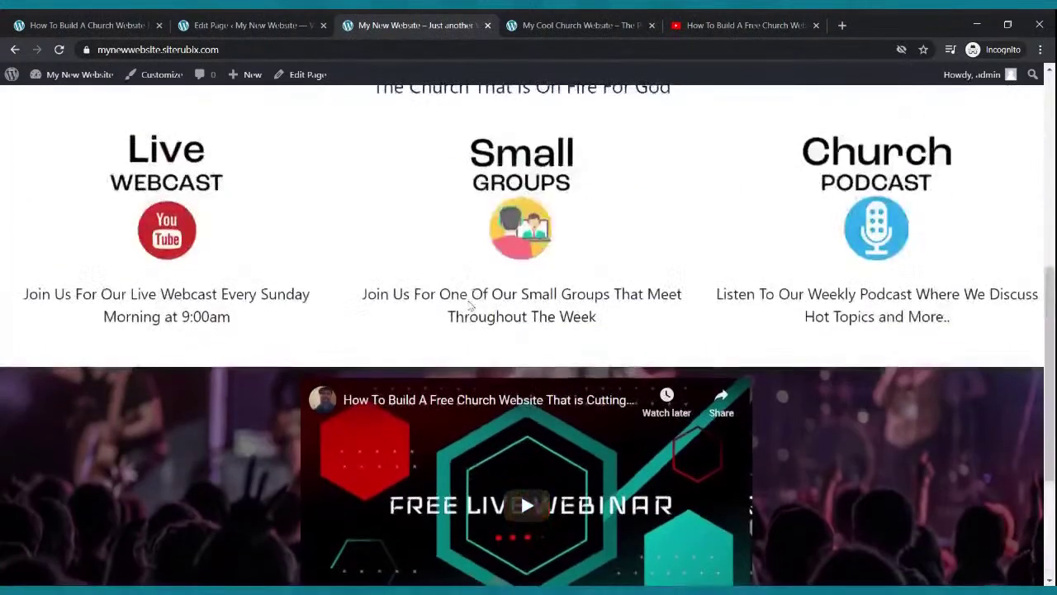
Return to the page editor and move the welcome paragraph above the YouTube video in the cover's middle column
left_click(239, 27)
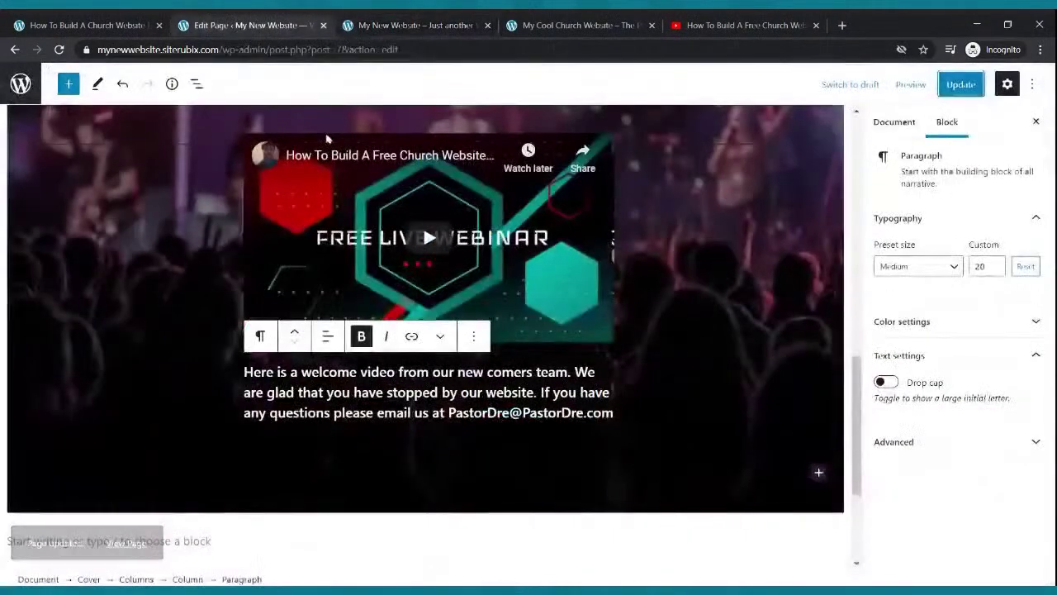
scroll(314, 330, "up", 7)
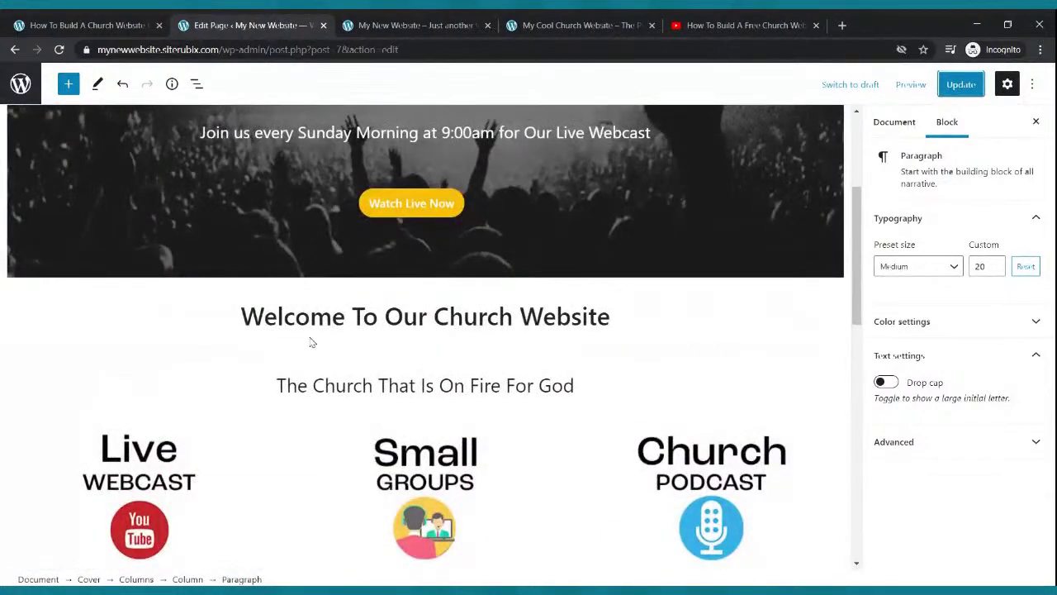
triple_click(316, 322)
scroll(374, 302, "down", 3)
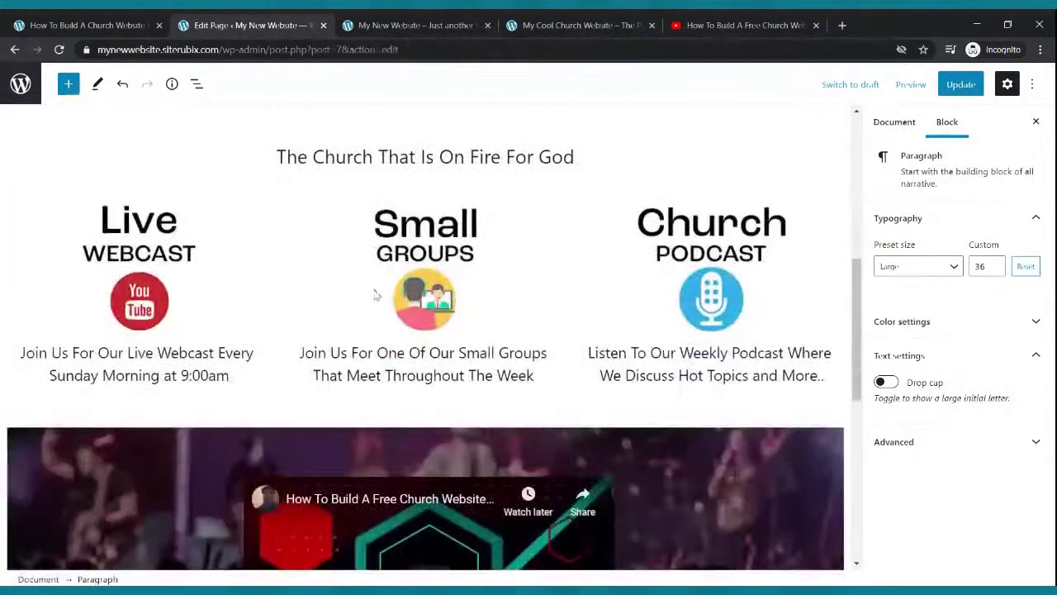
left_click(370, 401)
scroll(369, 401, "down", 3)
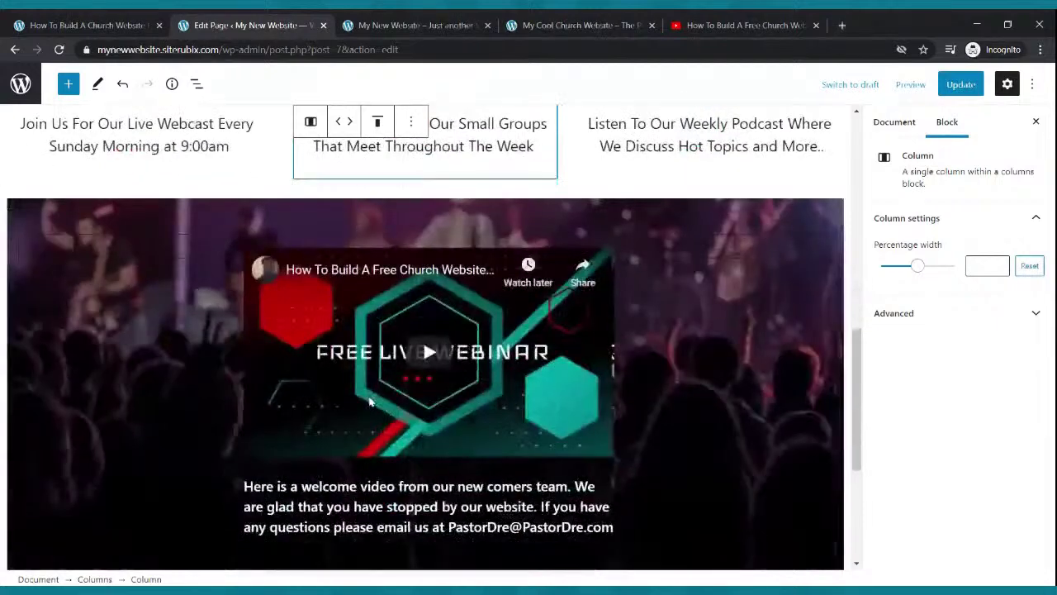
left_click(366, 405)
triple_click(373, 525)
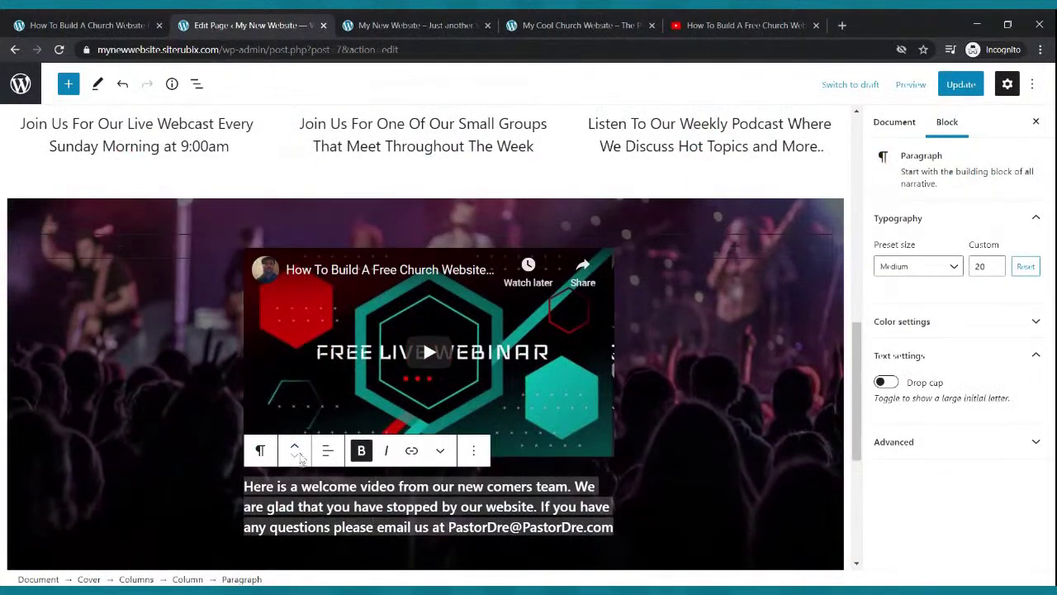
left_click(295, 450)
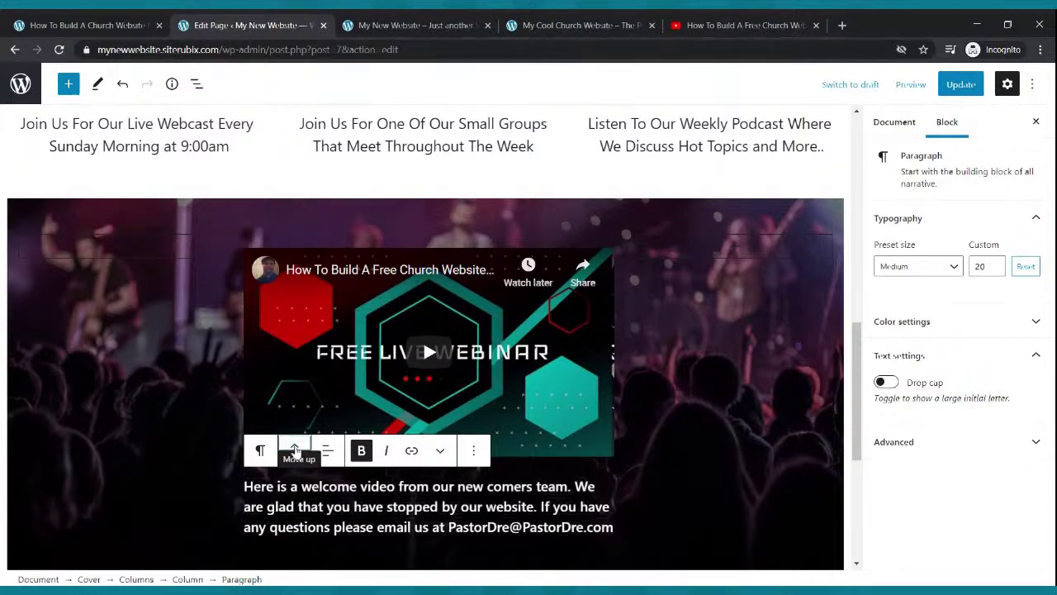
Move the welcome paragraph down below the video and back up above it
scroll(438, 380, "down", 2)
scroll(437, 380, "down", 1)
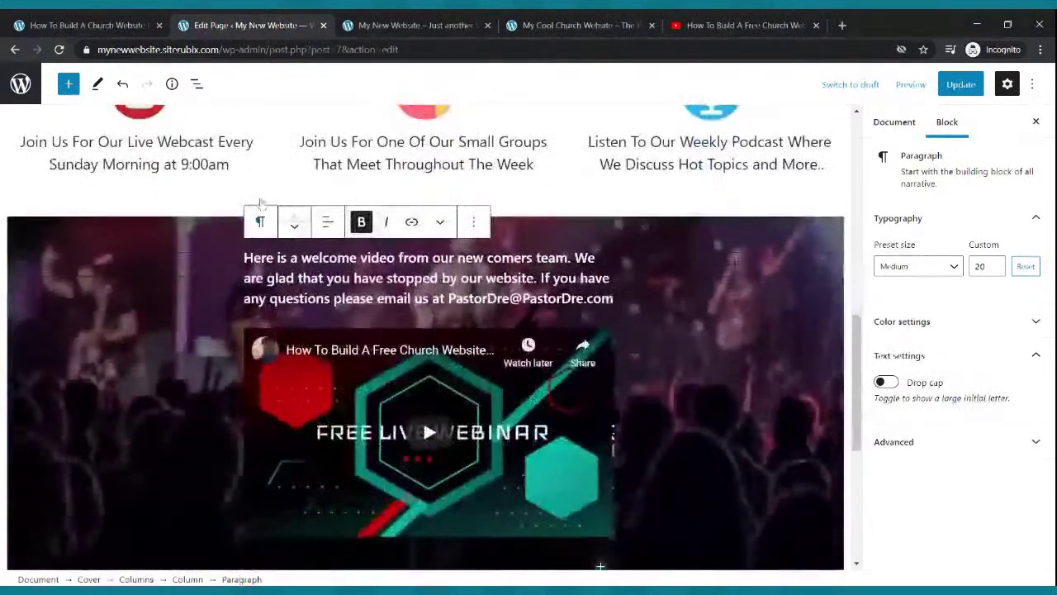
left_click(294, 228)
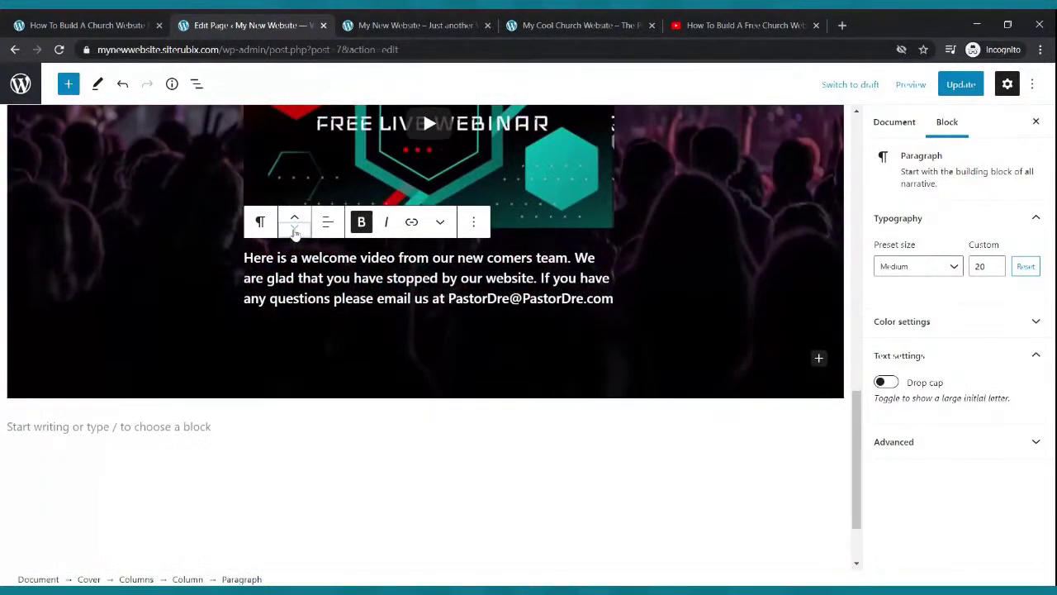
left_click(295, 223)
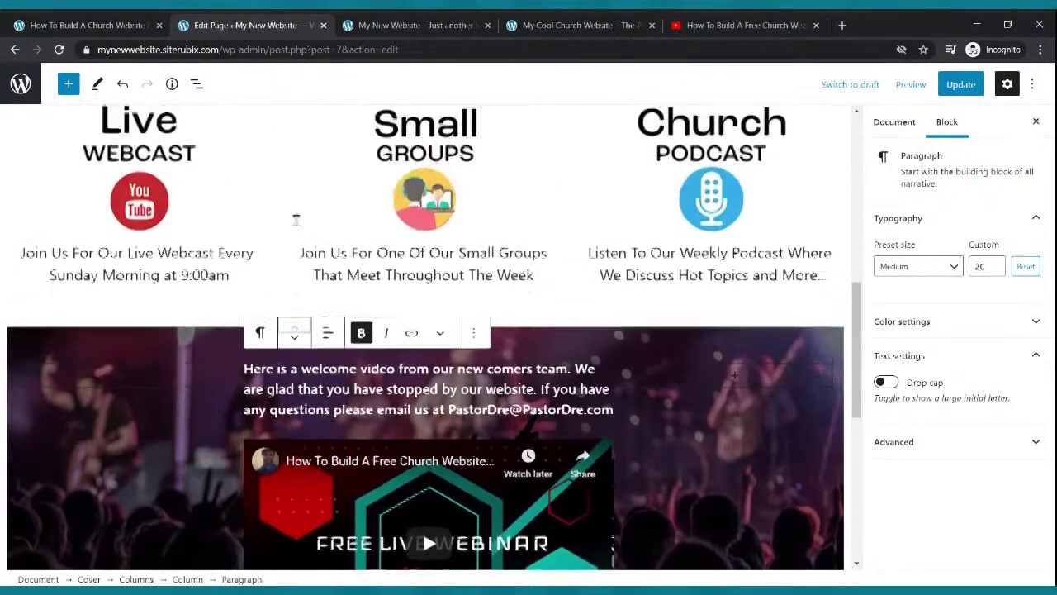
Move the "Welcome To Our Church Website" paragraph down one block and back up to its original place
scroll(278, 212, "up", 3)
triple_click(282, 217)
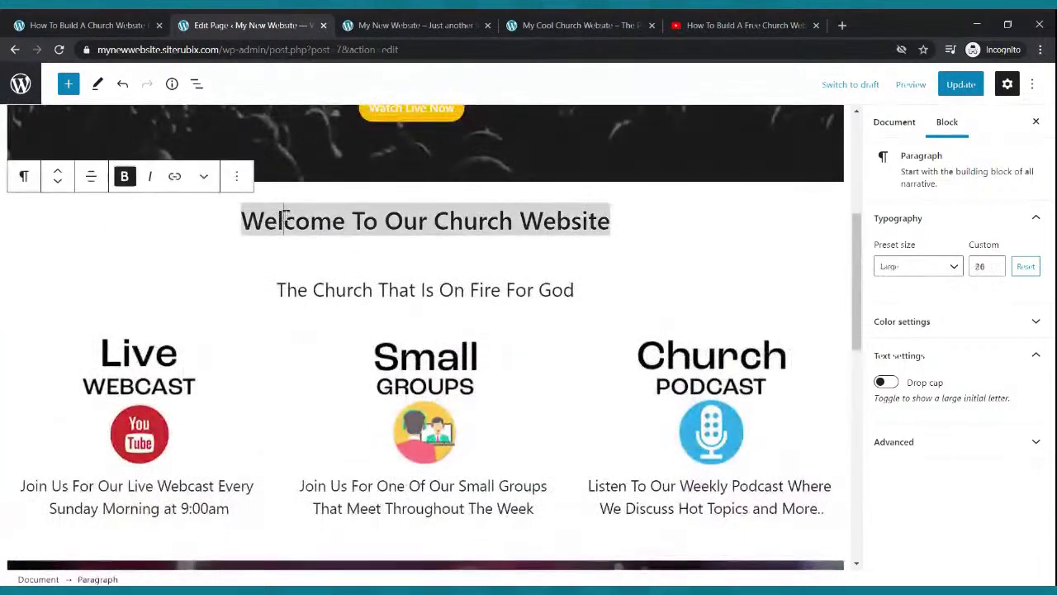
left_click(57, 183)
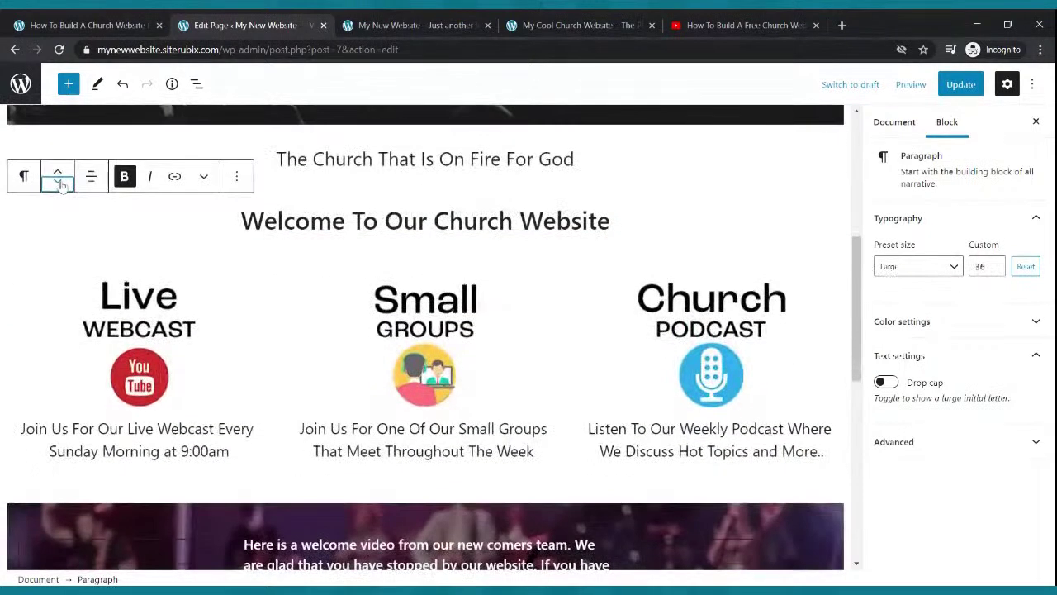
left_click(58, 175)
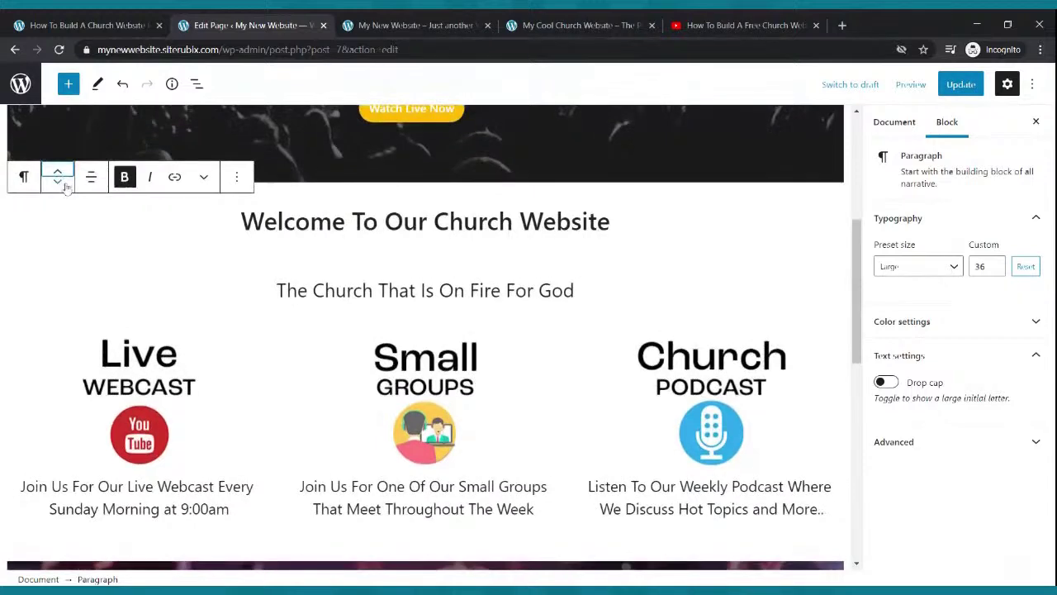
Update the page to publish the cover with the welcome text above the video
scroll(281, 220, "down", 2)
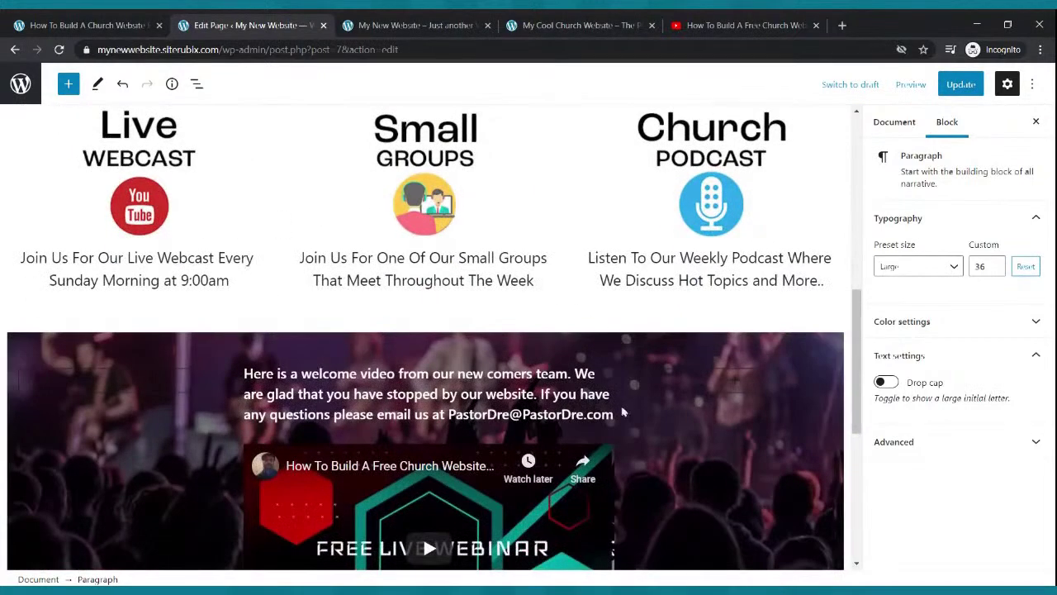
scroll(388, 246, "down", 2)
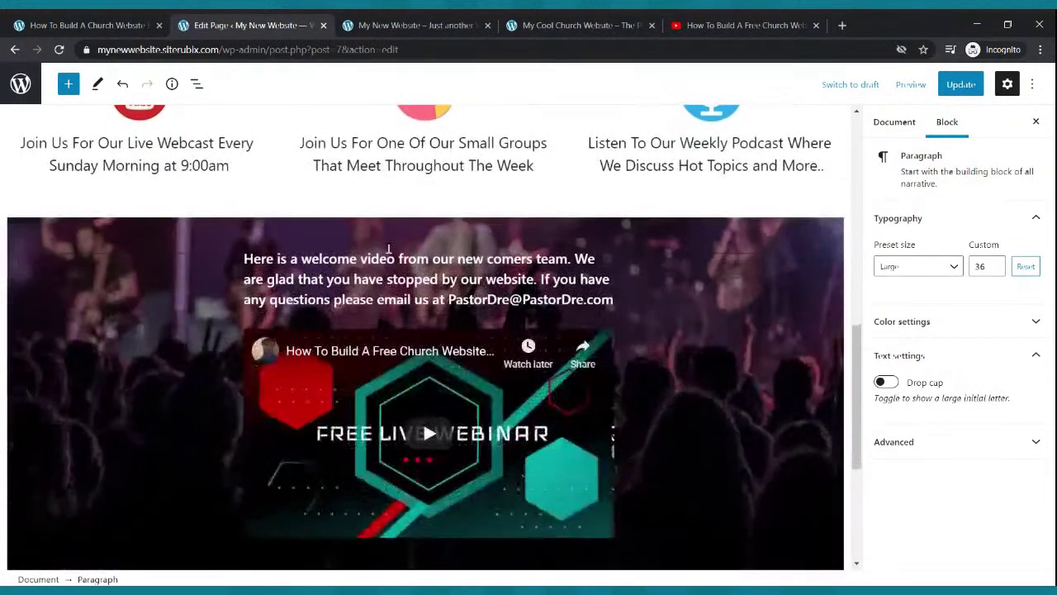
left_click(962, 85)
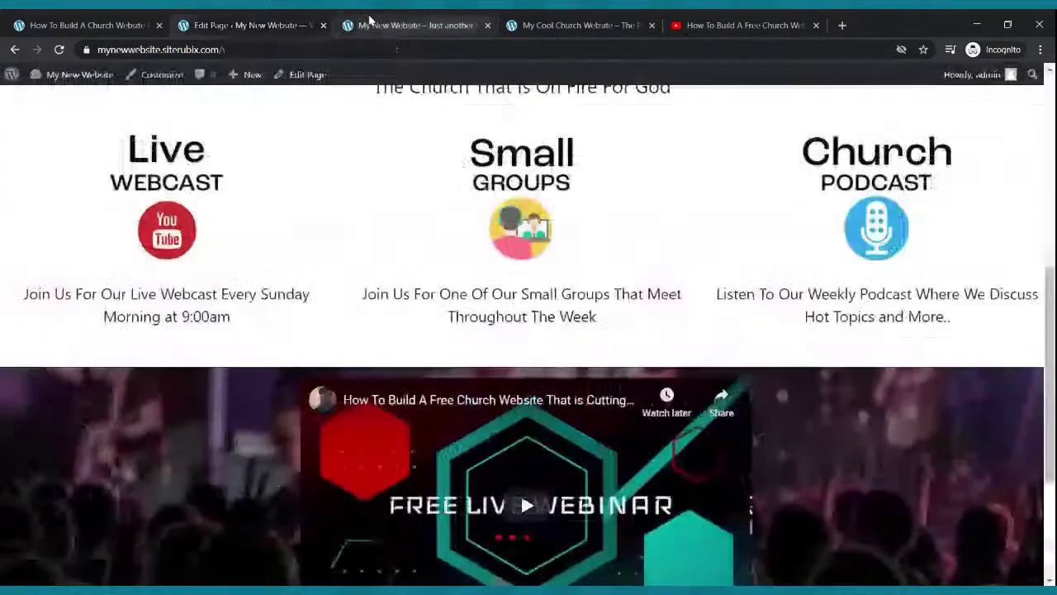
Reload the published home page and review it from the header down to the welcome text and video cover
left_click(405, 25)
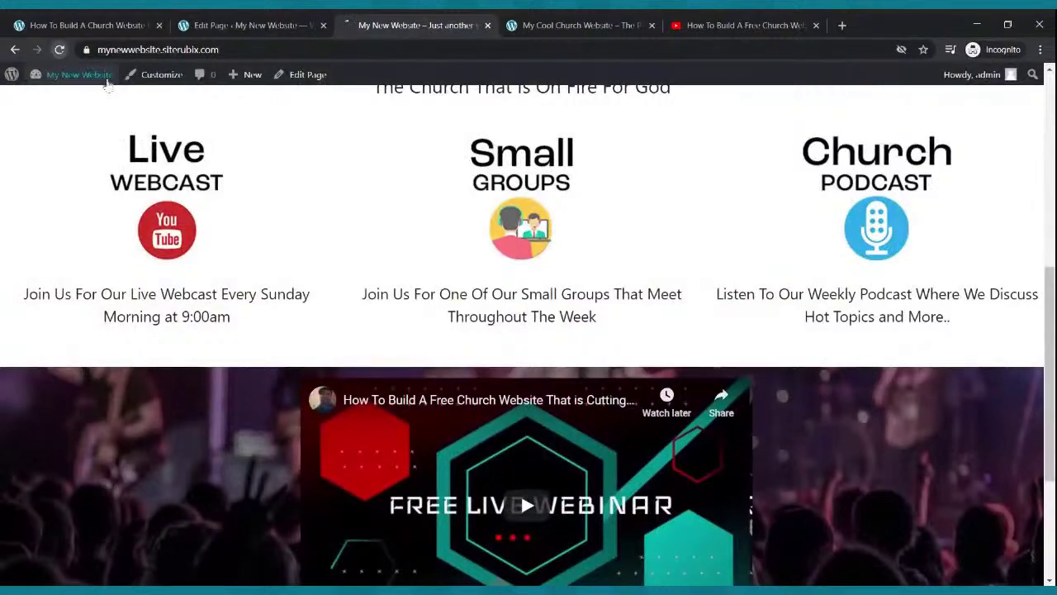
left_click(59, 50)
scroll(402, 231, "down", 3)
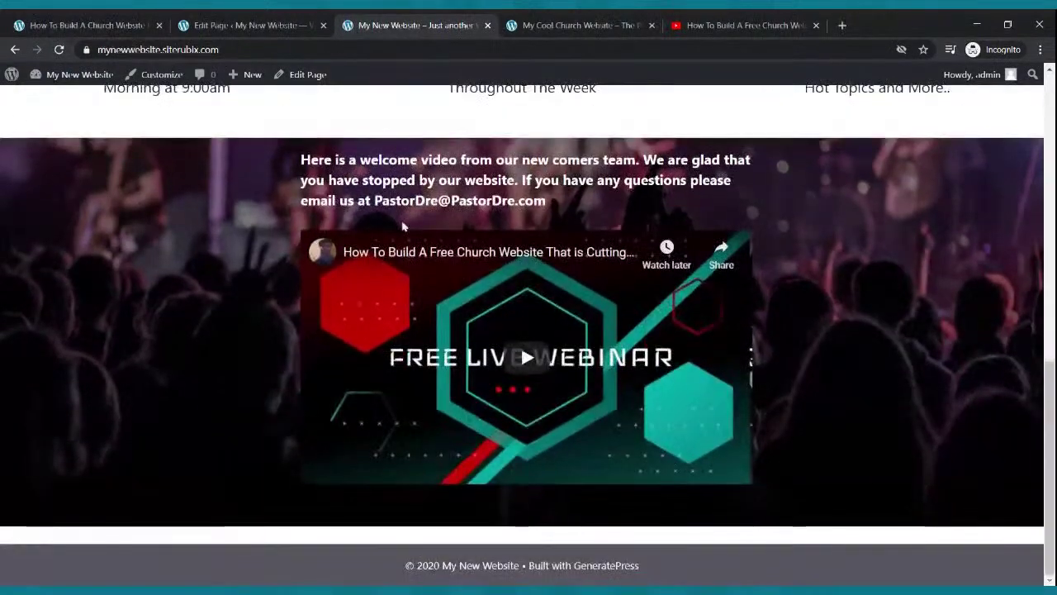
scroll(431, 263, "up", 8)
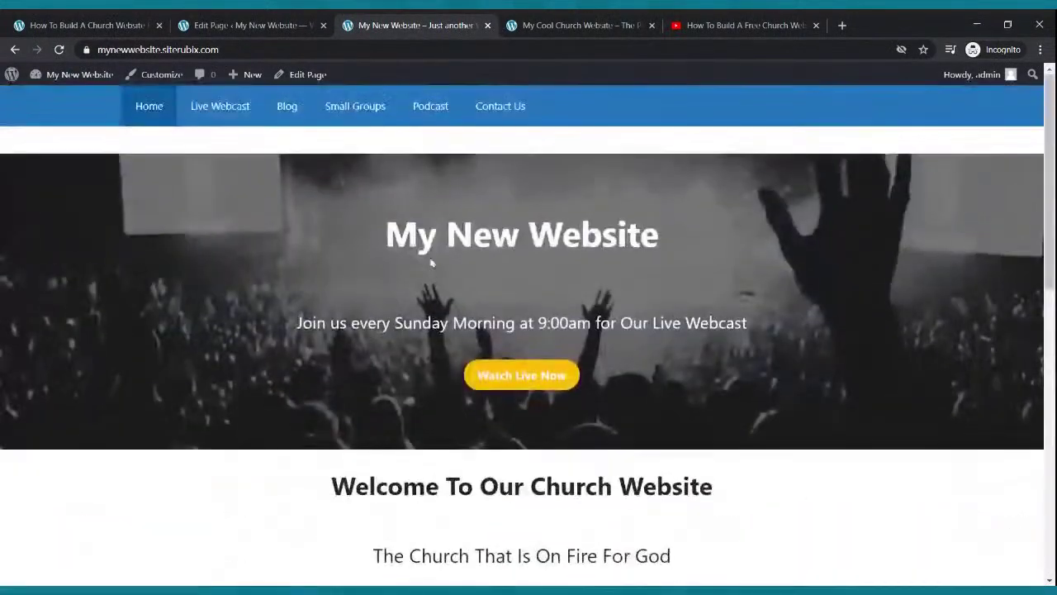
scroll(433, 297, "down", 8)
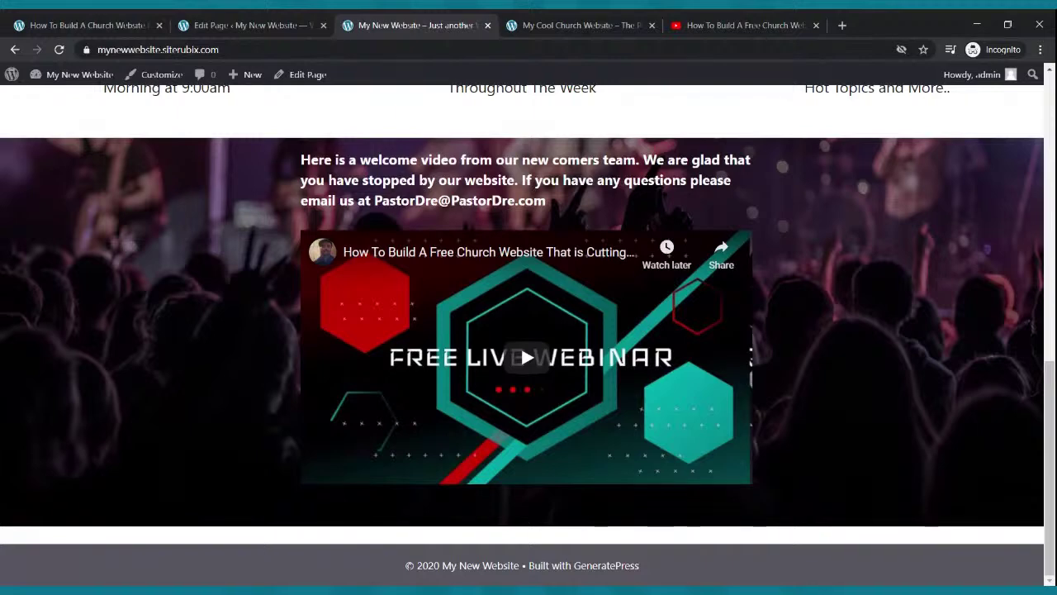
scroll(397, 175, "up", 8)
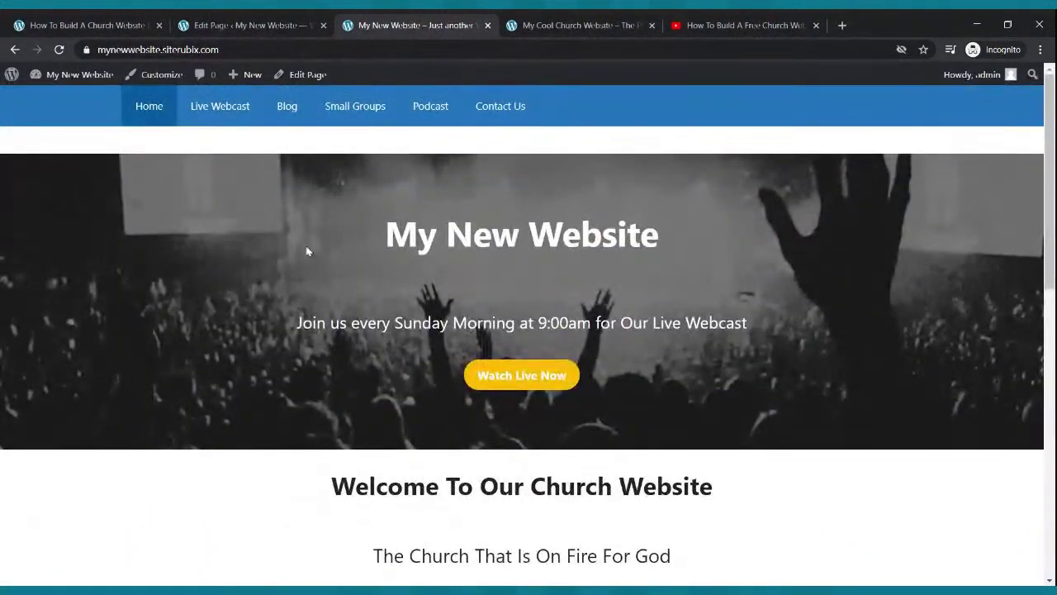
scroll(313, 248, "down", 5)
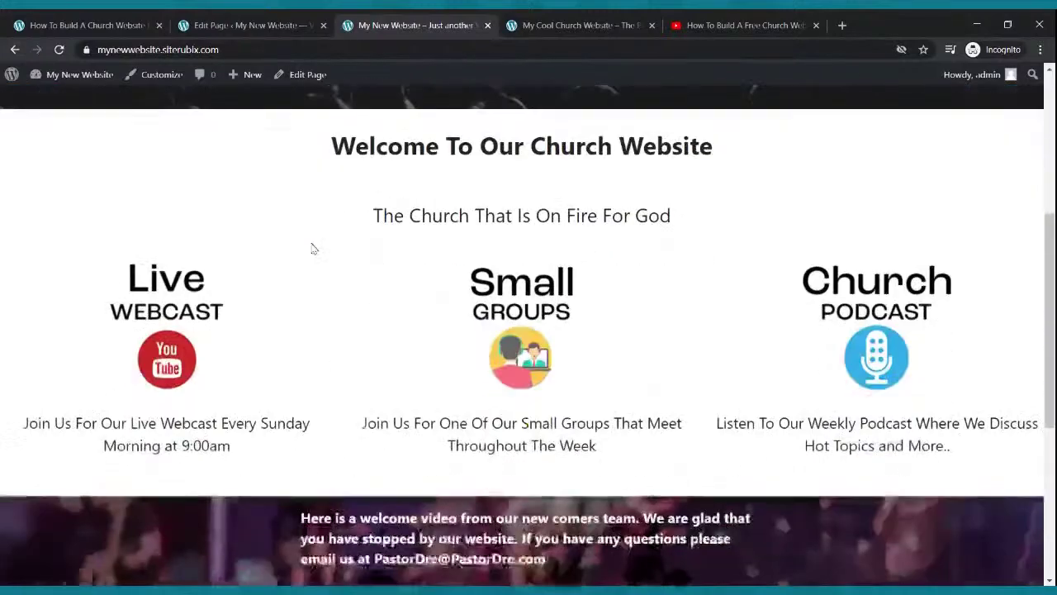
scroll(313, 248, "down", 2)
scroll(333, 241, "up", 7)
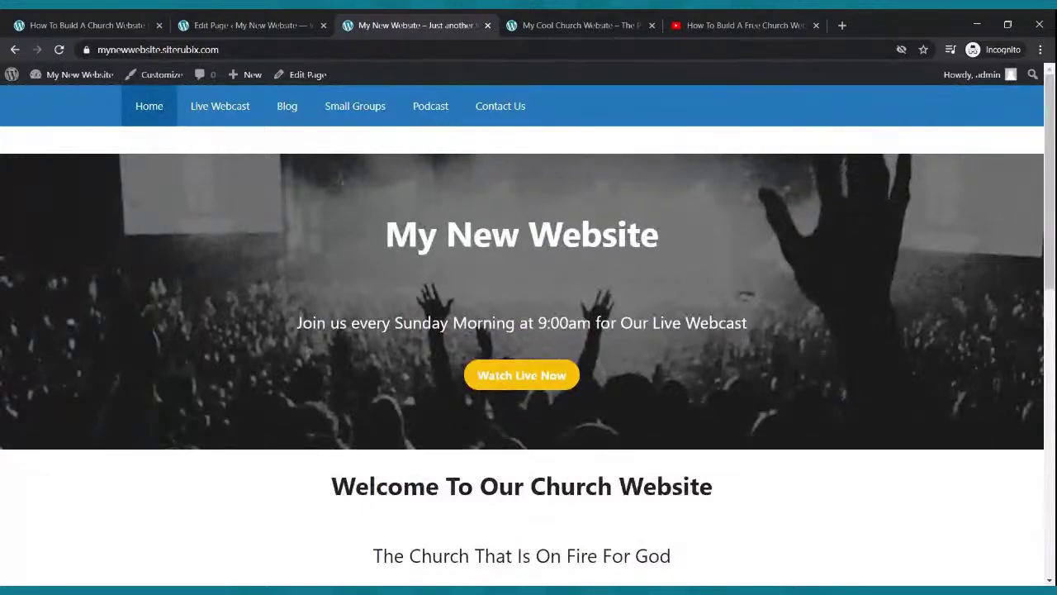
Leave the home page editor for the list of pages and open the Live Webcast page for editing
left_click(239, 29)
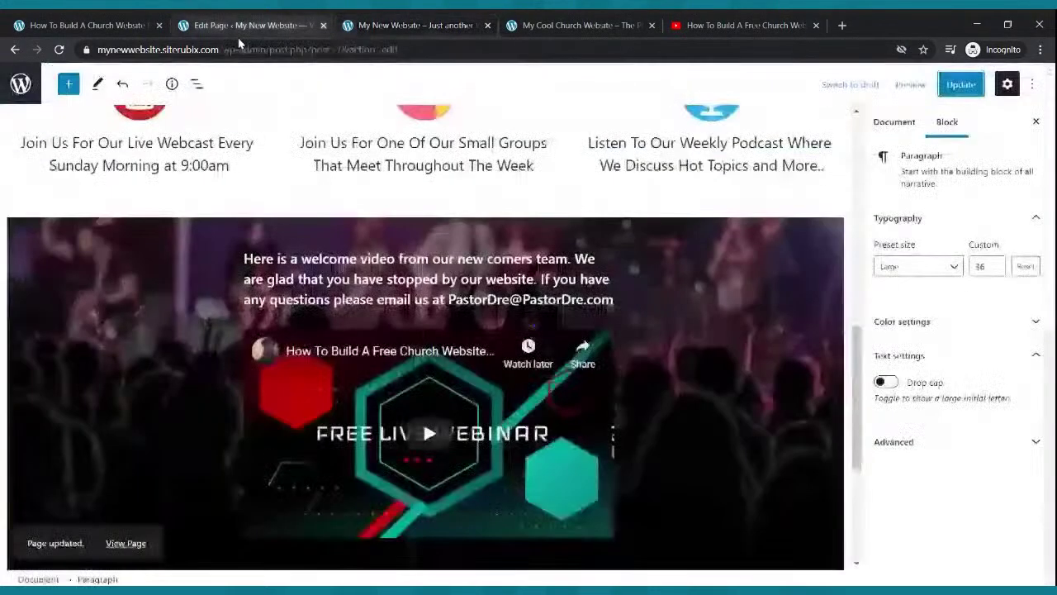
left_click(16, 51)
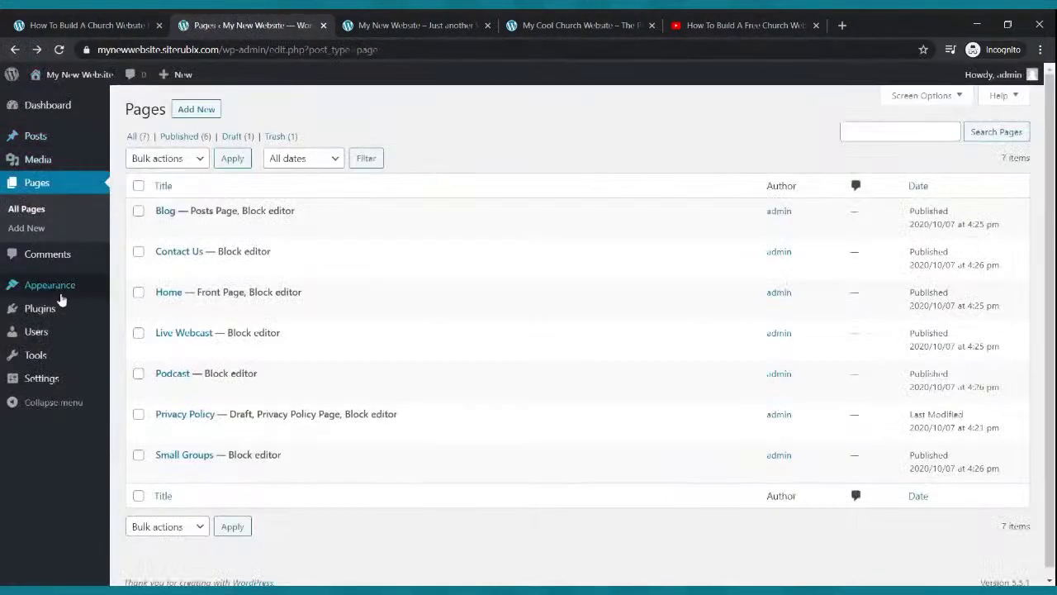
left_click(50, 183)
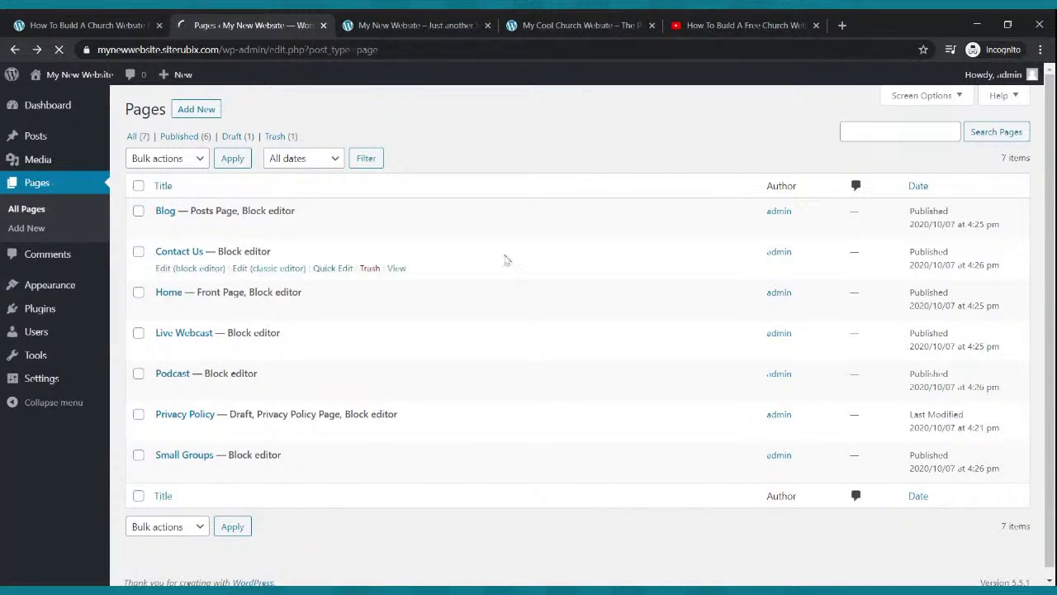
left_click(192, 353)
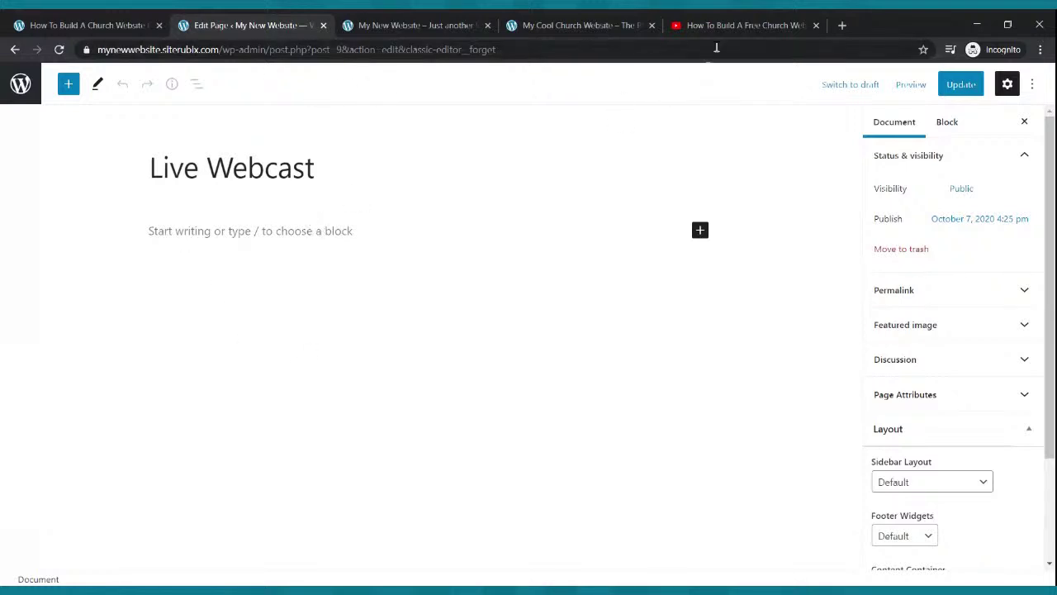
Switch to YouTube and open the live streaming dashboard through Go live
left_click(743, 24)
left_click(685, 239)
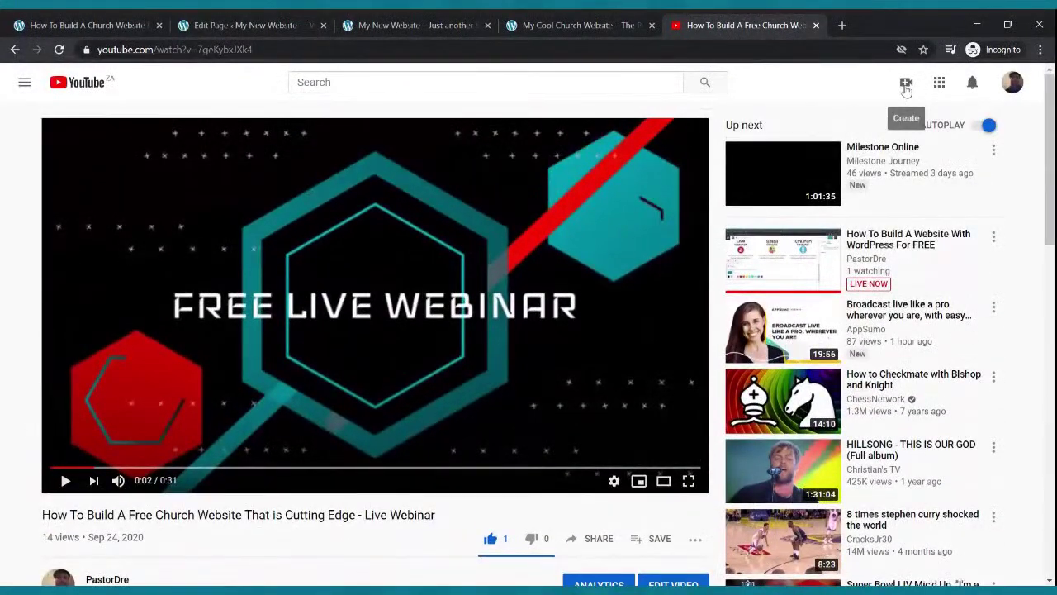
left_click(905, 84)
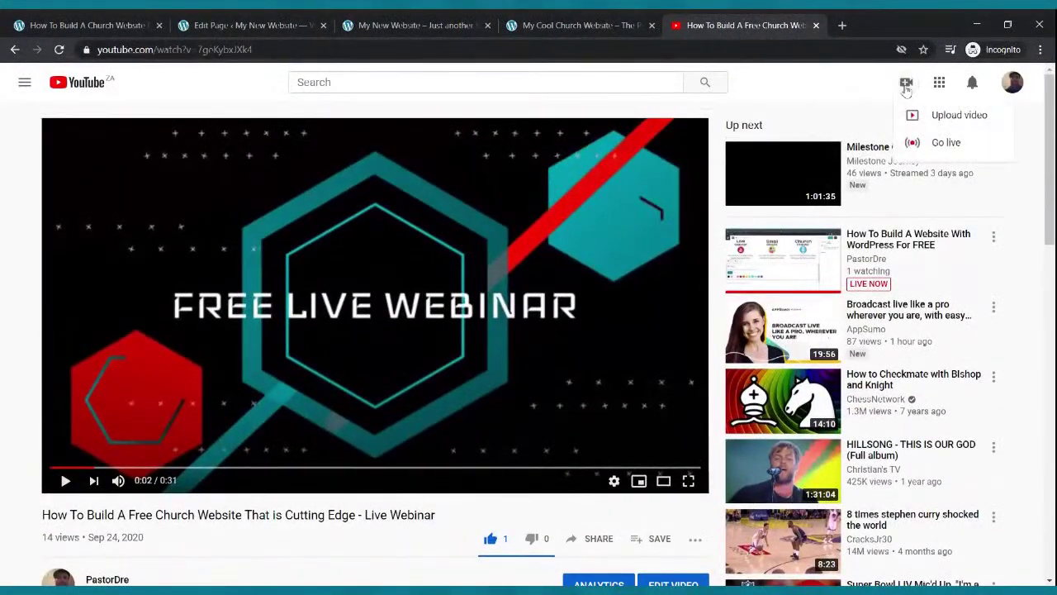
left_click(946, 146)
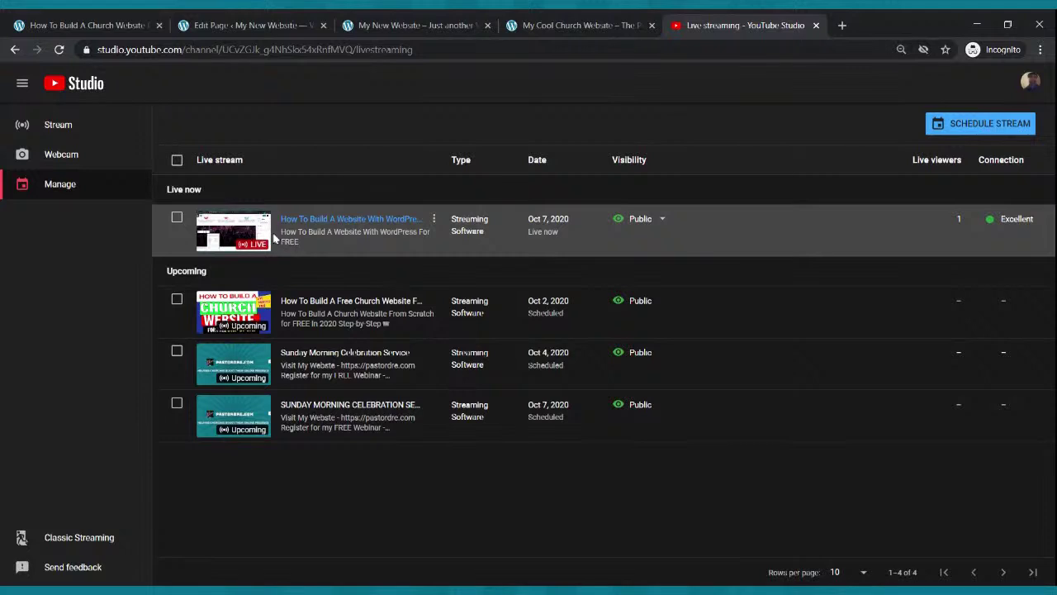
Copy the share link of the live stream "How To Build A Website With WordPress For FREE", then return to the stream list
left_click(243, 239)
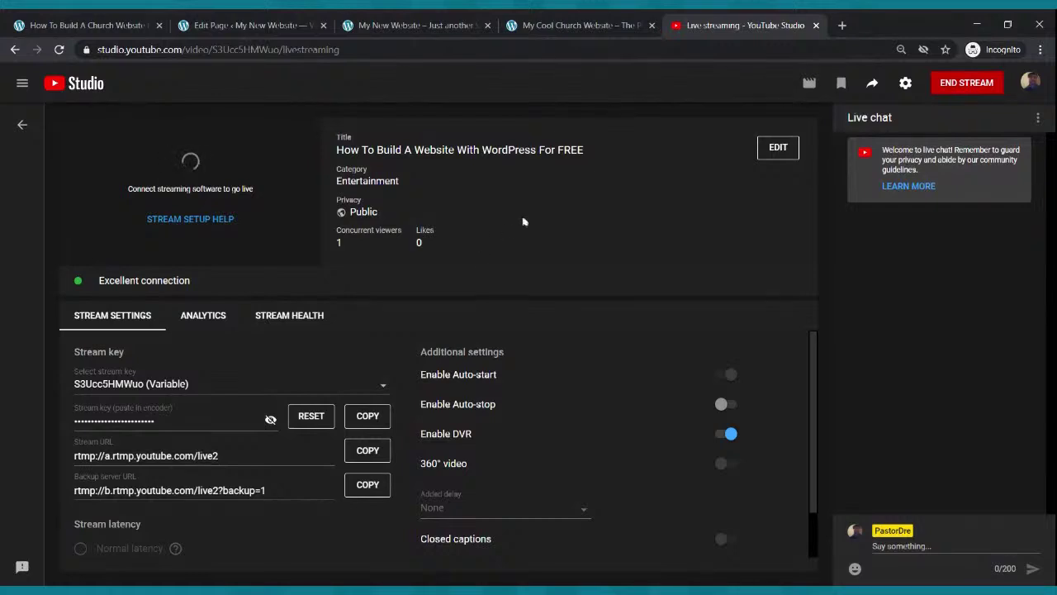
left_click(874, 86)
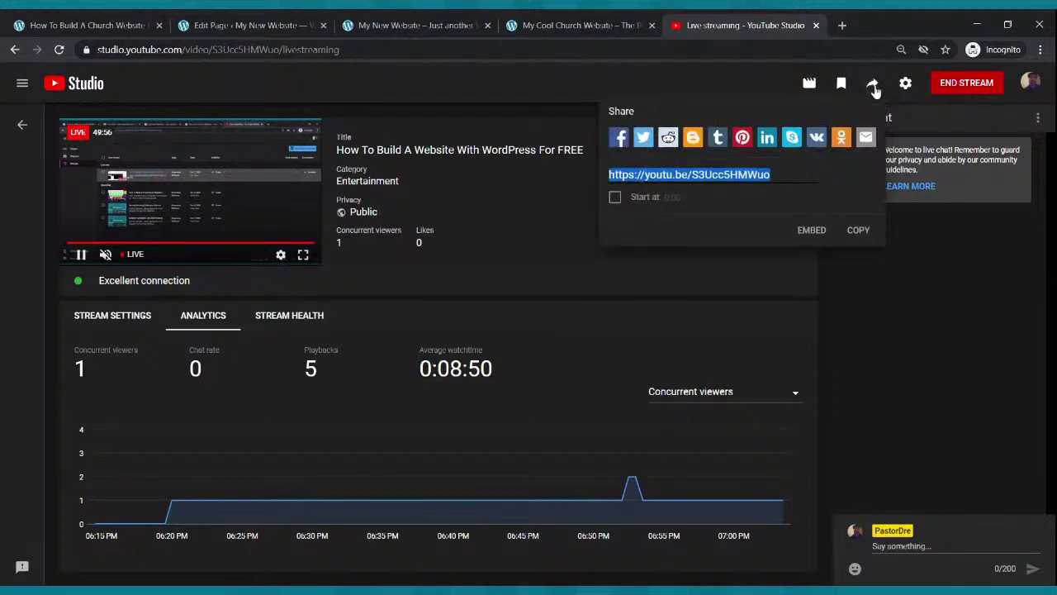
left_click(858, 230)
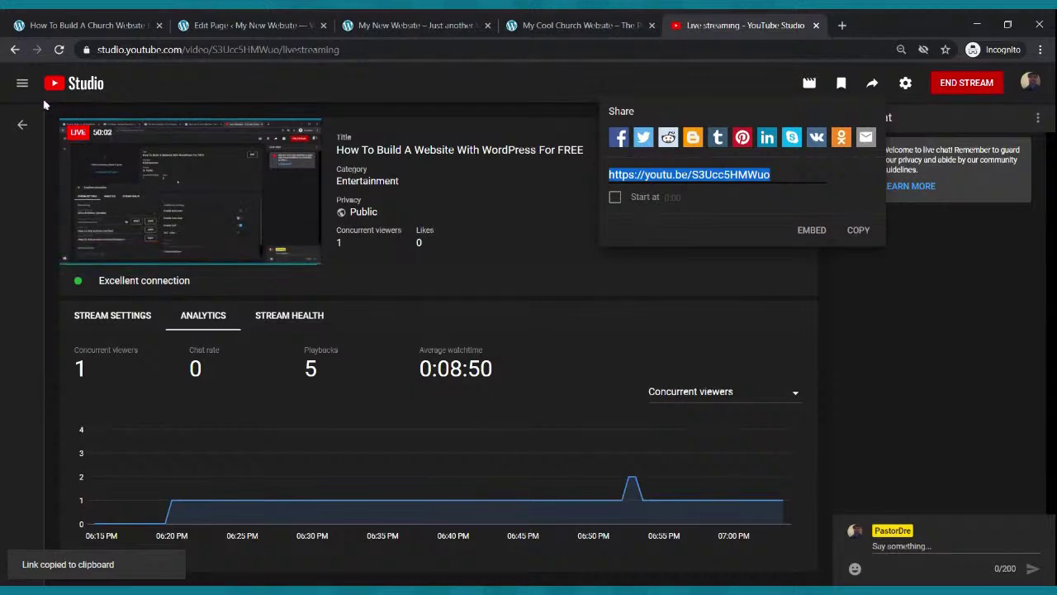
left_click(14, 49)
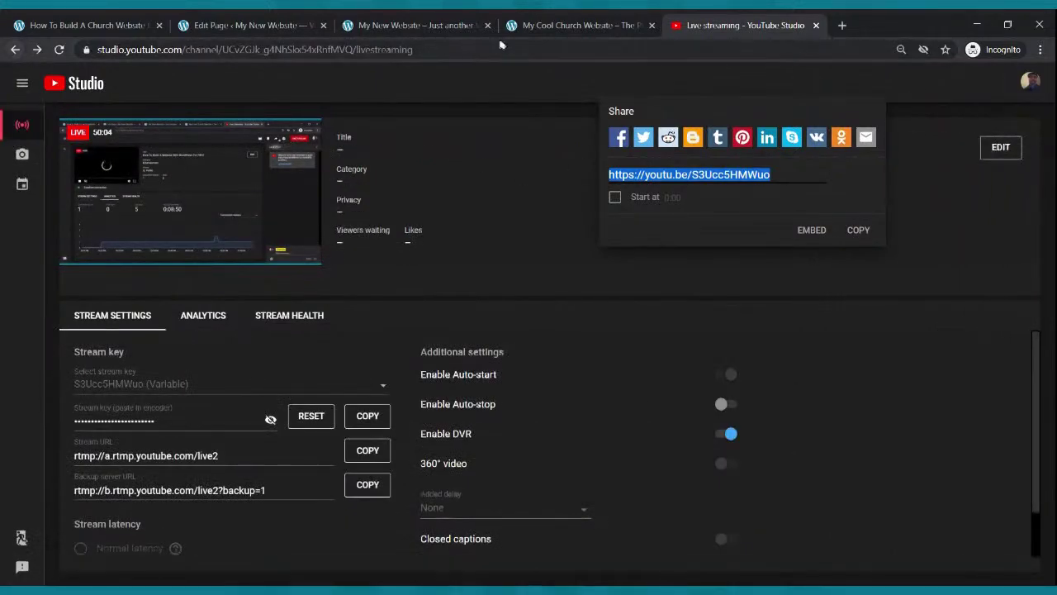
left_click(535, 25)
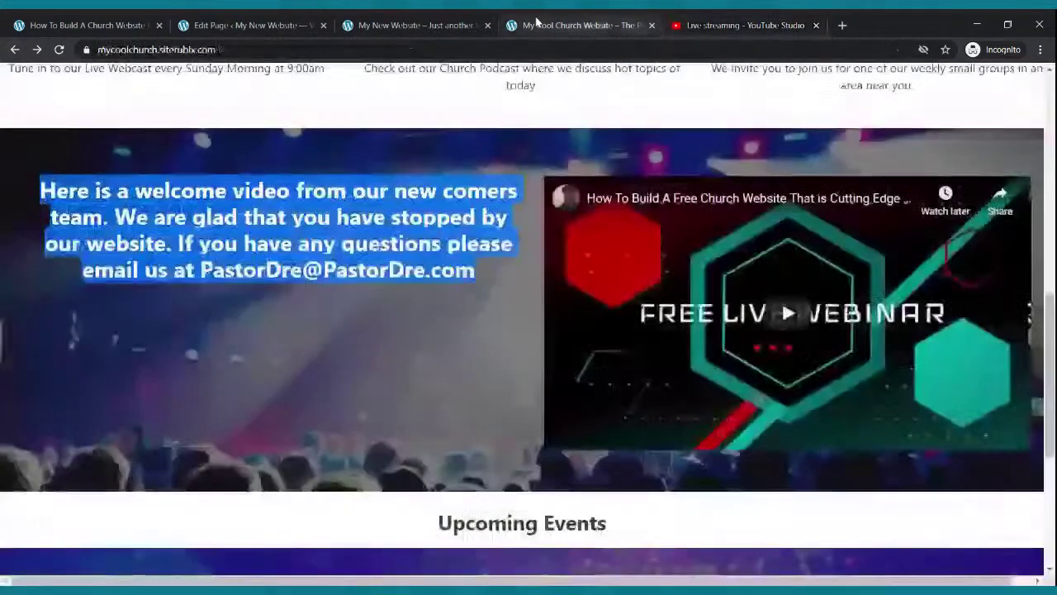
left_click(696, 32)
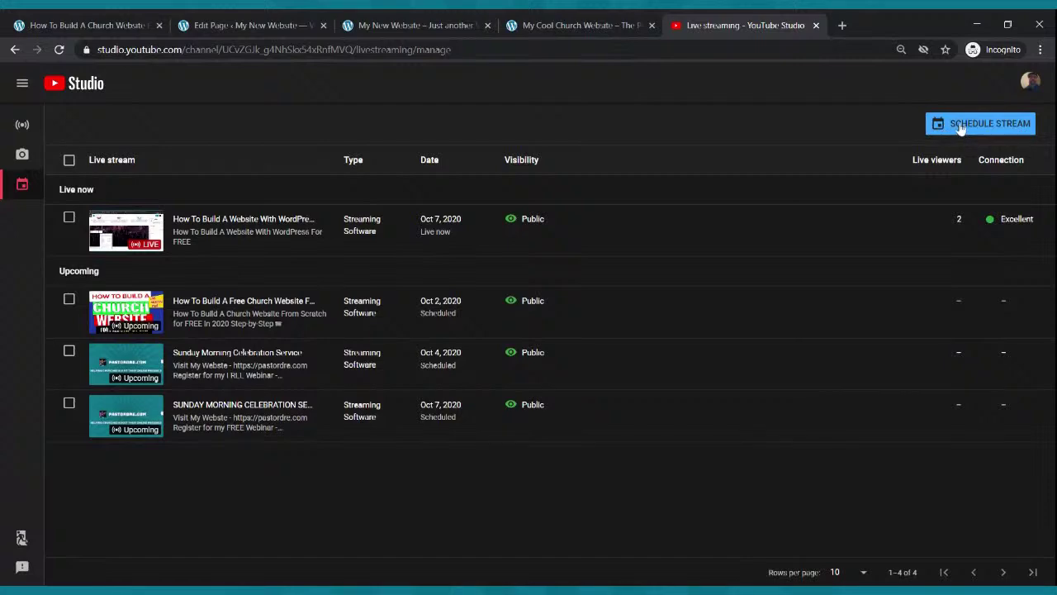
Schedule a new stream from scratch and title it "Sunday Morning Celebration Service"
left_click(959, 126)
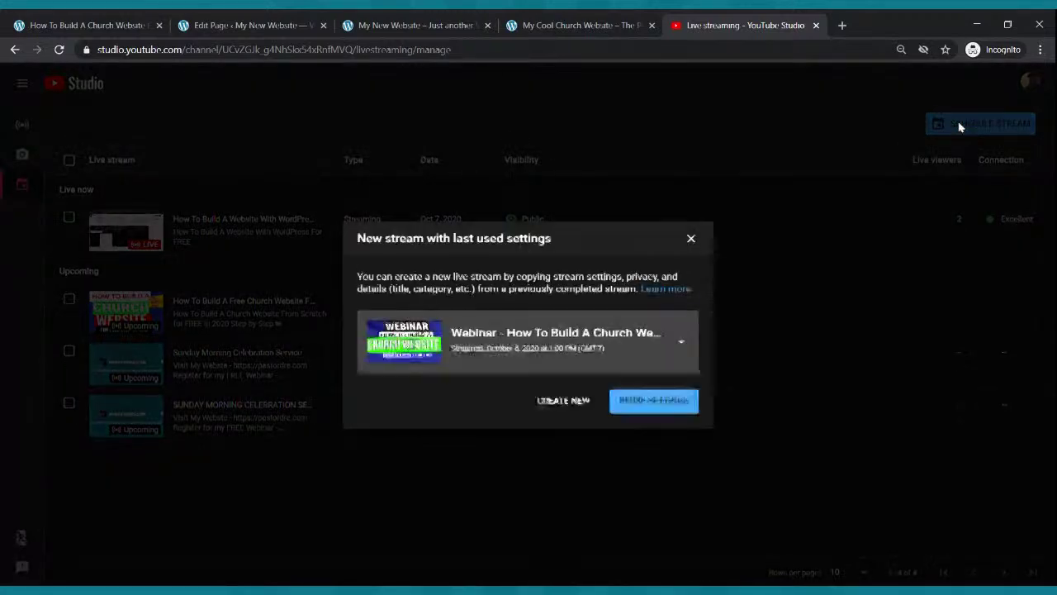
left_click(563, 401)
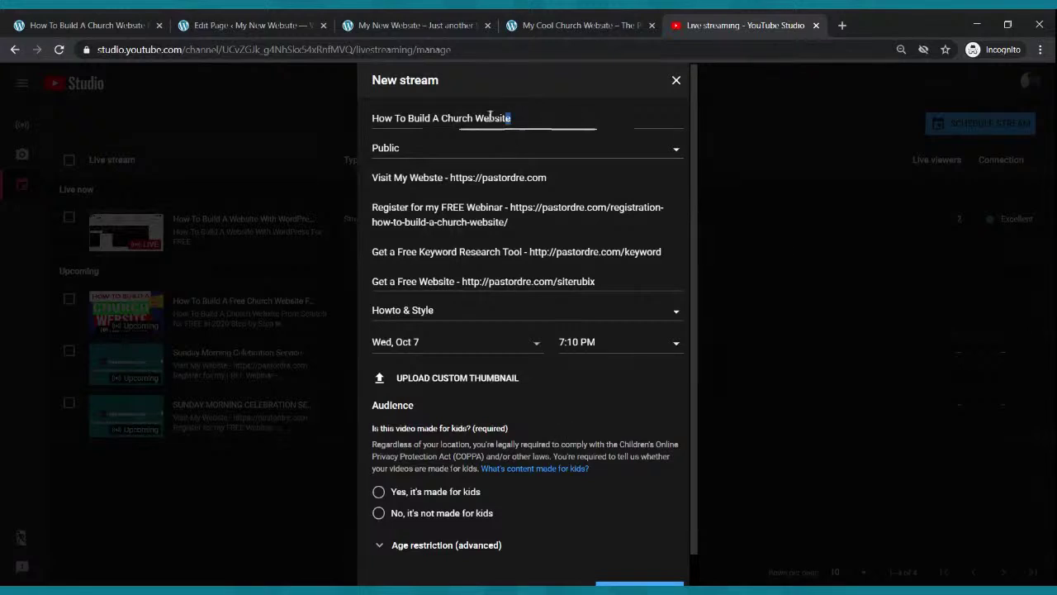
left_click_drag(506, 118, 316, 129)
type("Su")
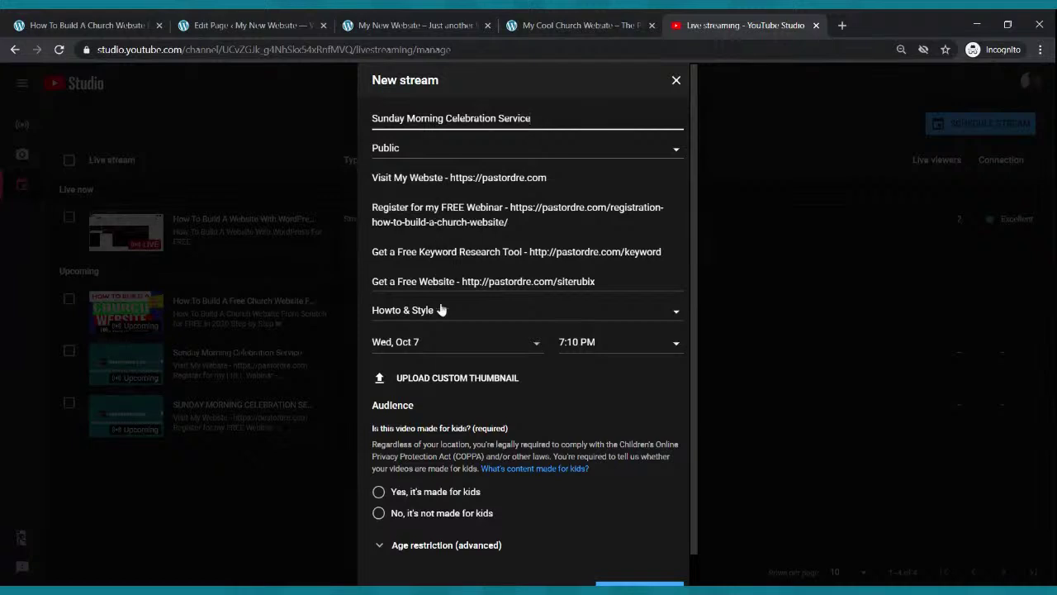
Set the new stream's schedule to Sunday, October 11 at 9:00 AM
left_click(446, 347)
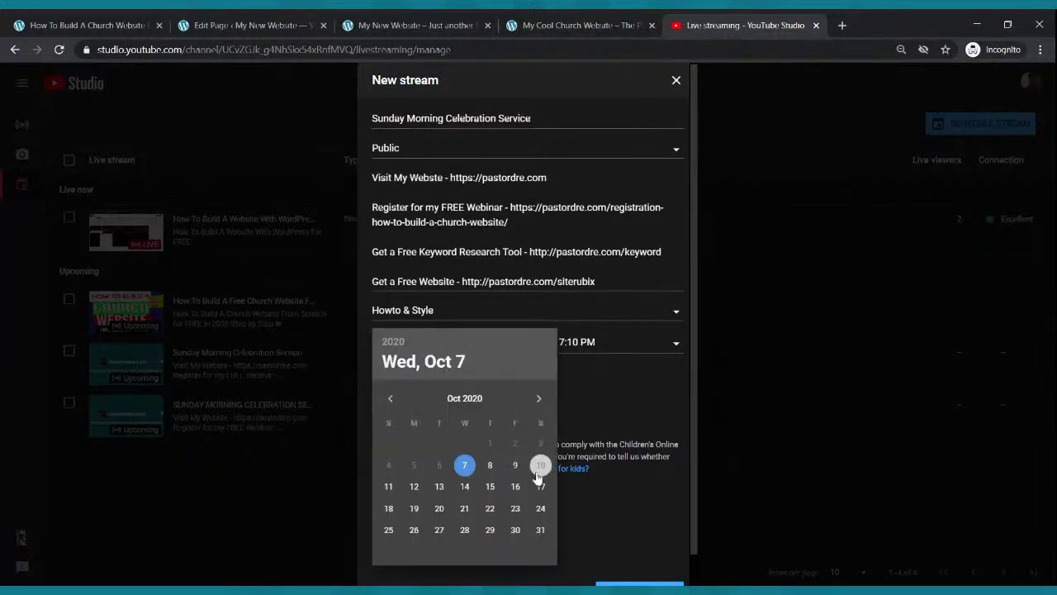
left_click(389, 488)
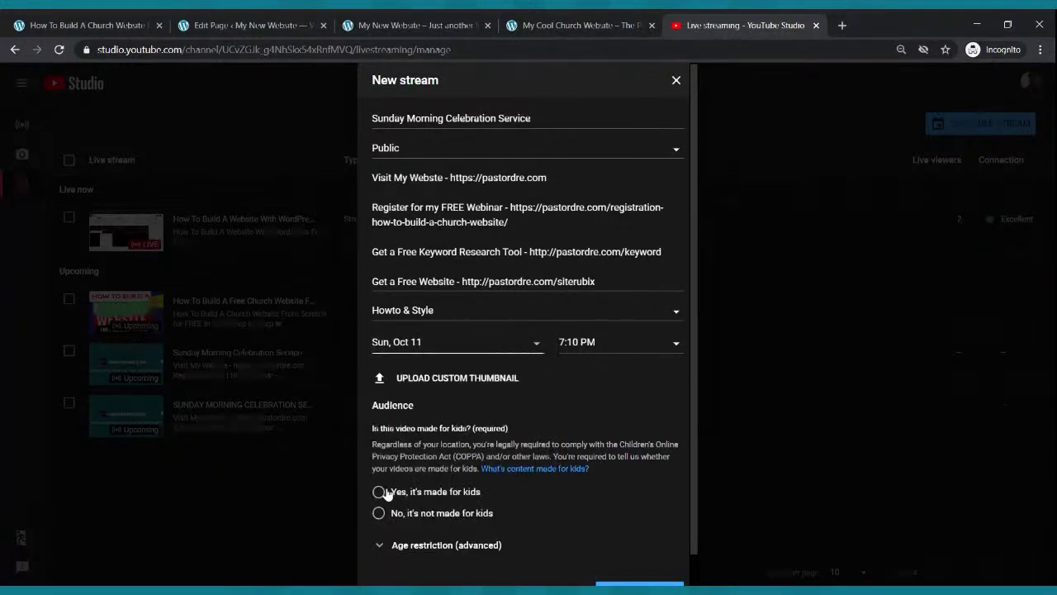
left_click(609, 345)
scroll(609, 413, "up", 10)
scroll(609, 421, "up", 12)
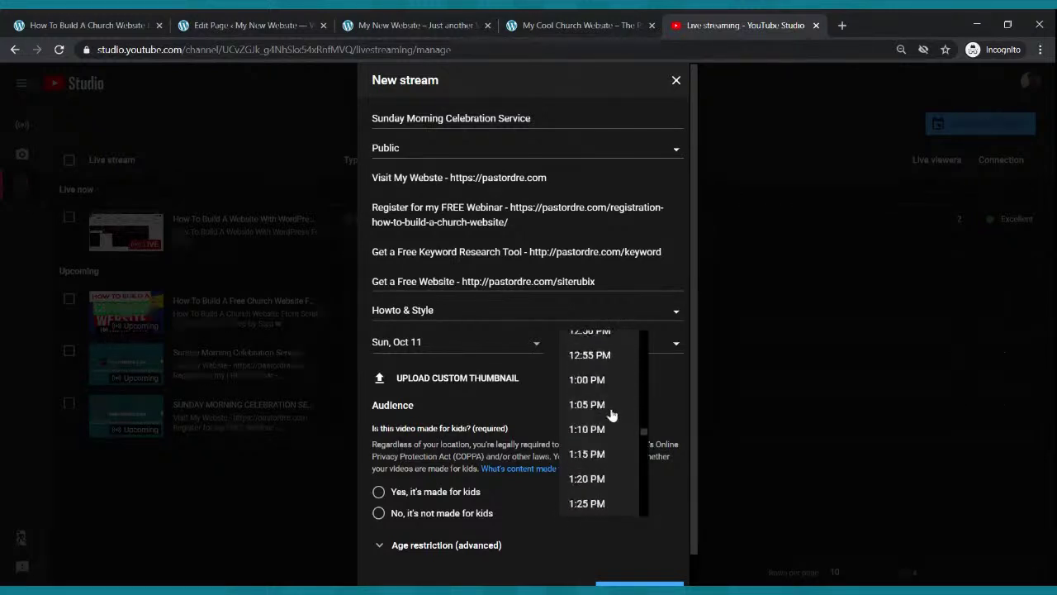
scroll(611, 414, "up", 7)
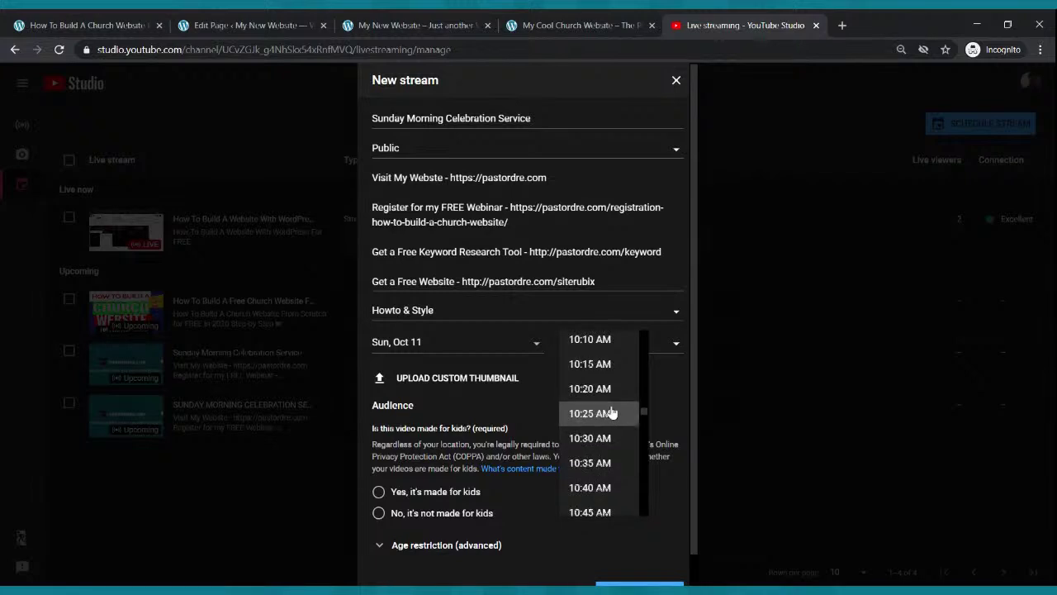
scroll(606, 370, "up", 2)
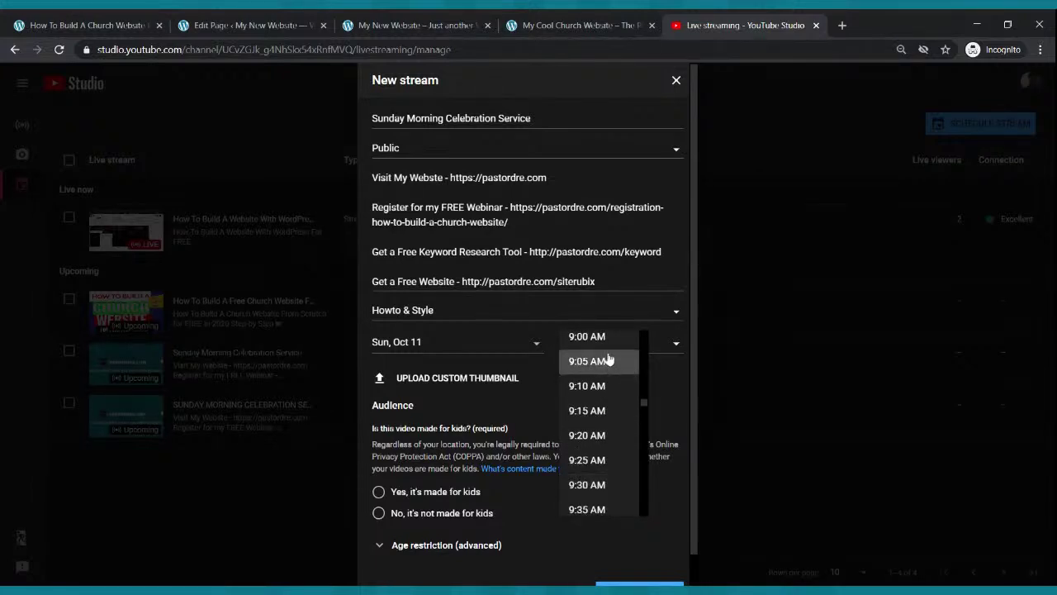
left_click(606, 339)
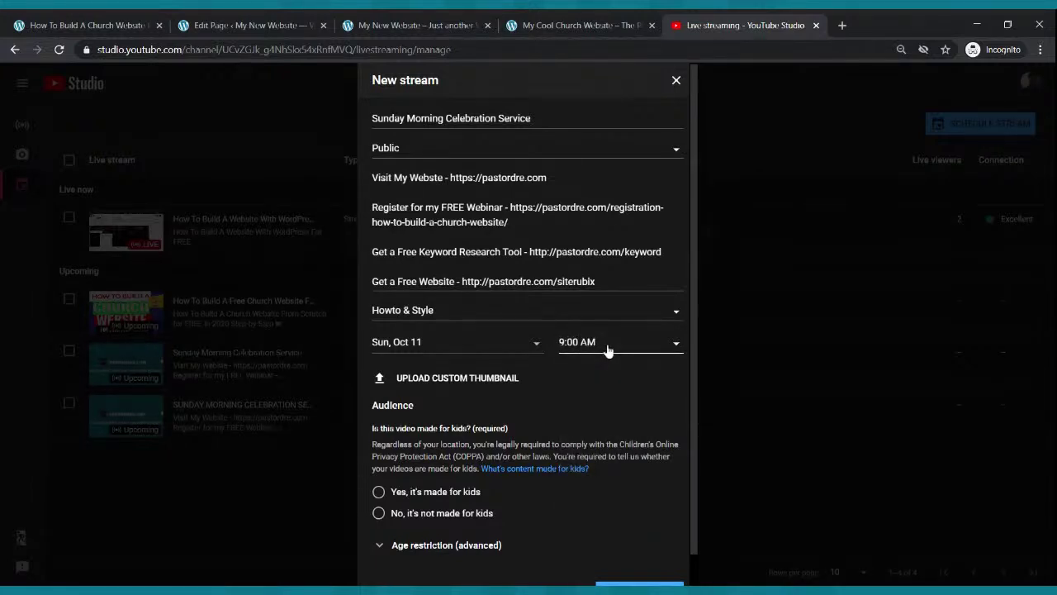
Mark the stream as not made for kids and create it
scroll(627, 363, "down", 1)
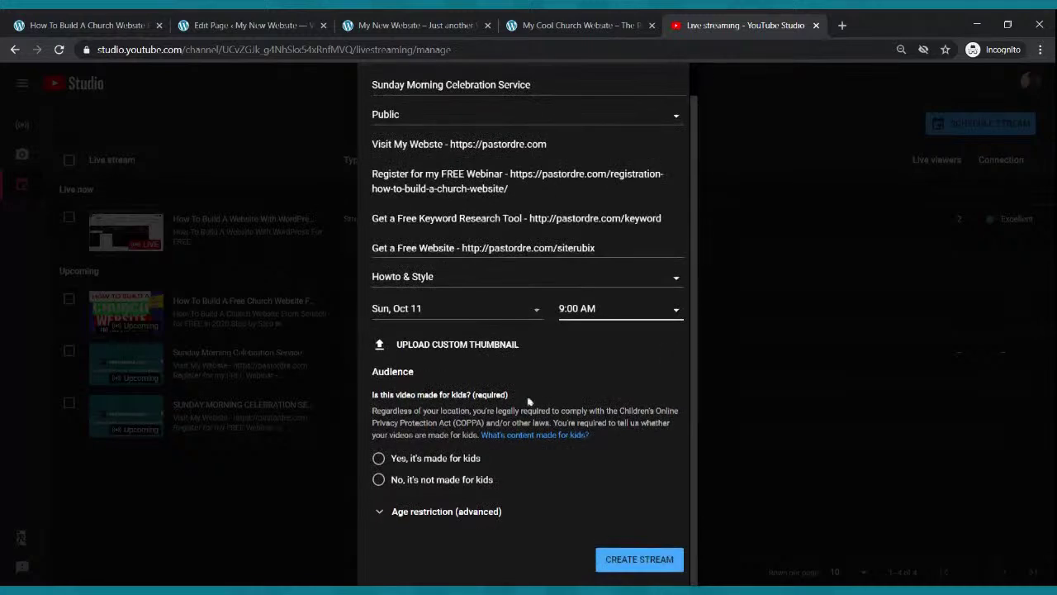
left_click(395, 481)
scroll(599, 500, "up", 1)
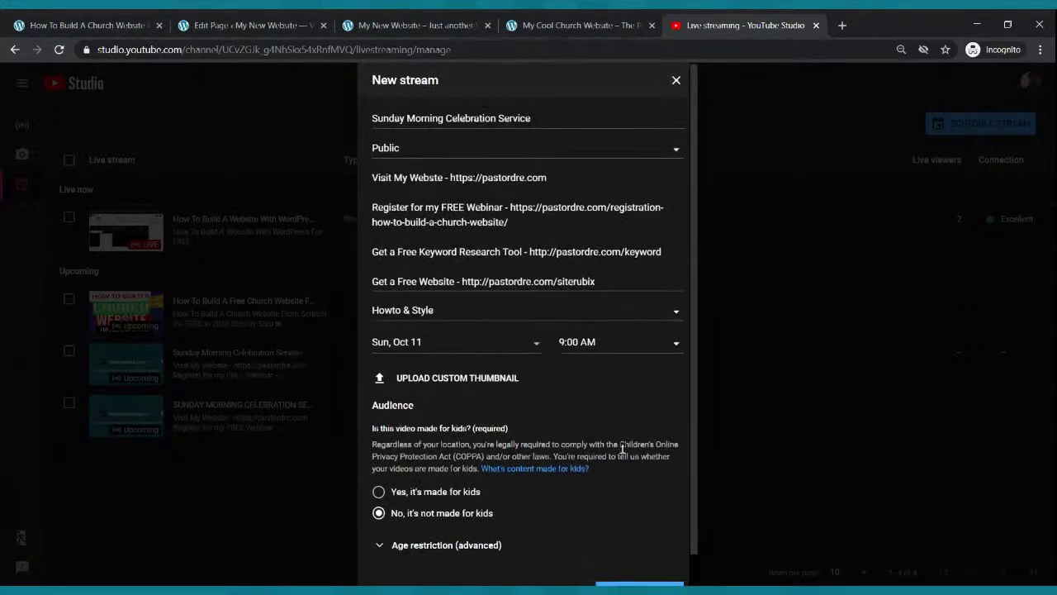
scroll(628, 528, "down", 1)
left_click(635, 561)
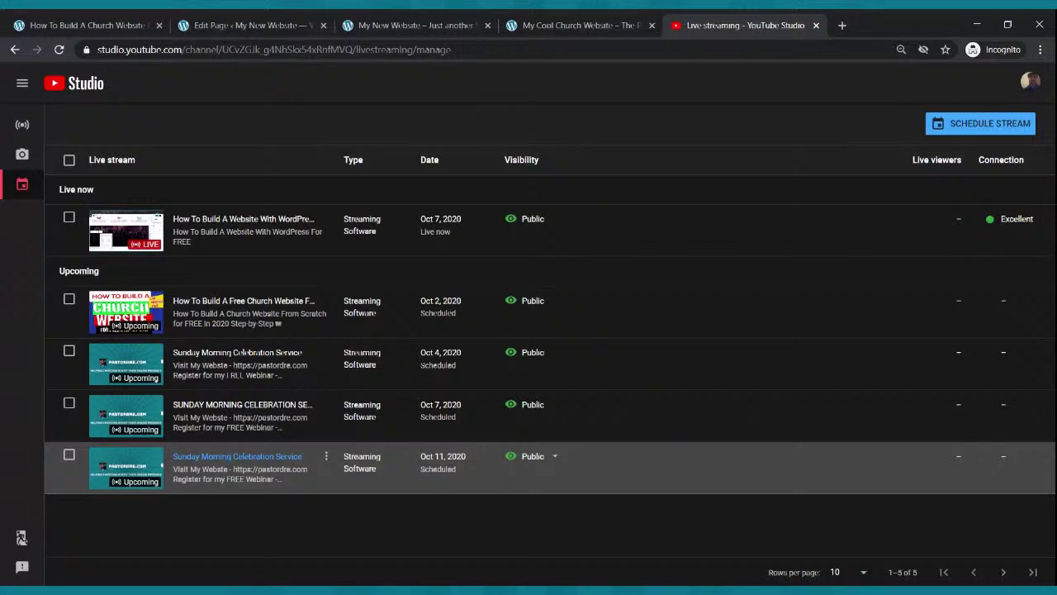
Open the October 11 "Sunday Morning Celebration Service" stream and copy its share link
left_click(132, 465)
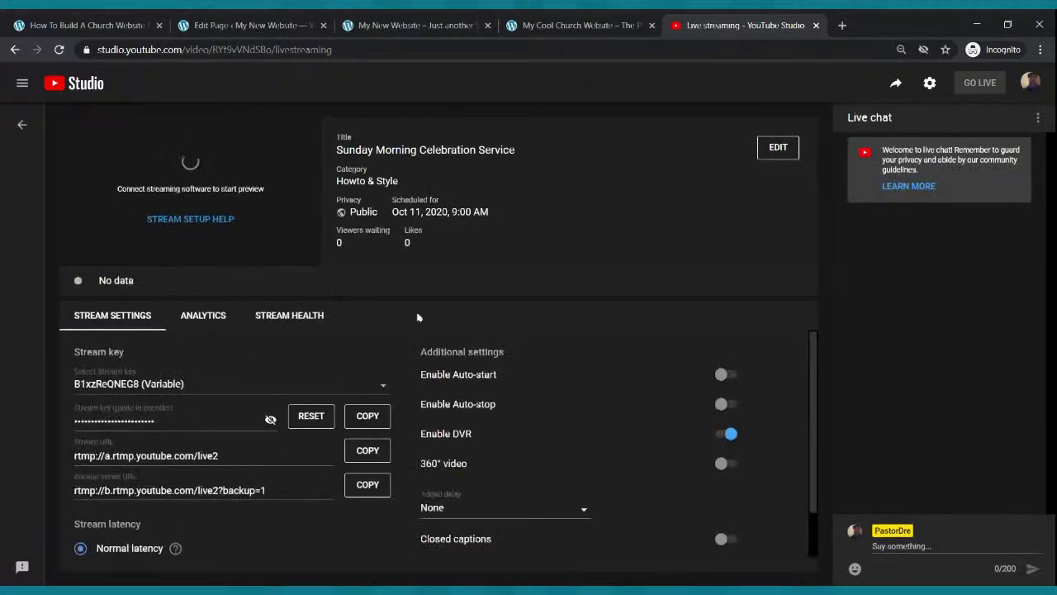
left_click(896, 84)
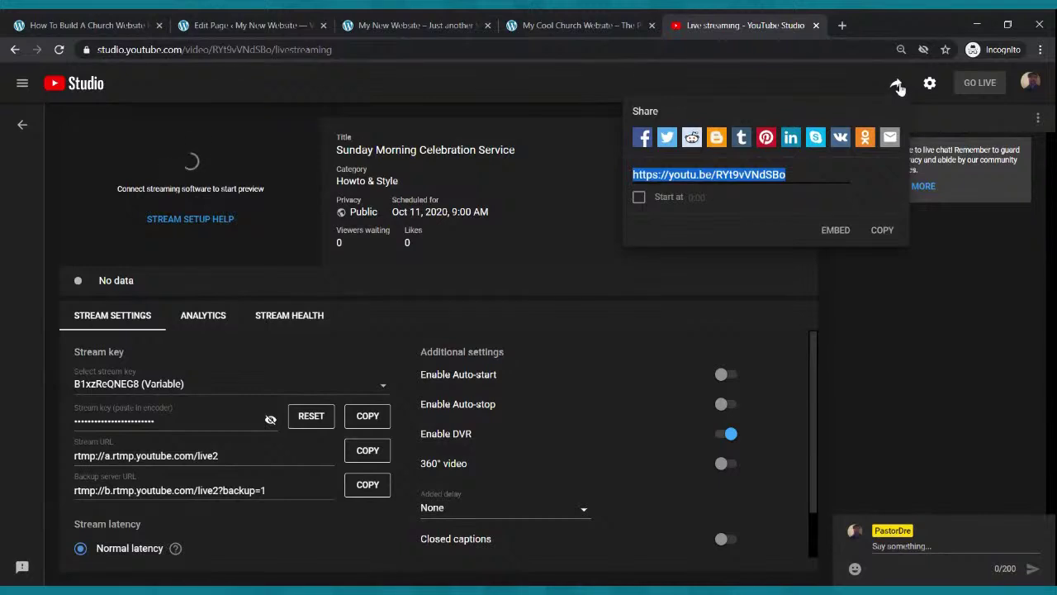
left_click(882, 231)
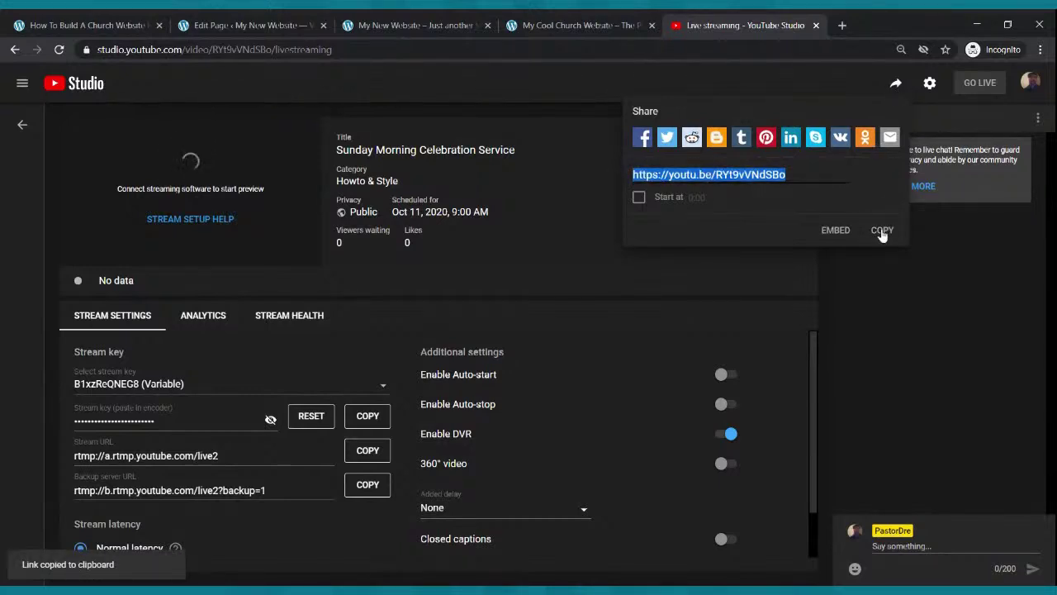
Embed the copied stream link in a YouTube block on the WordPress Live Webcast page and update the page
left_click(264, 25)
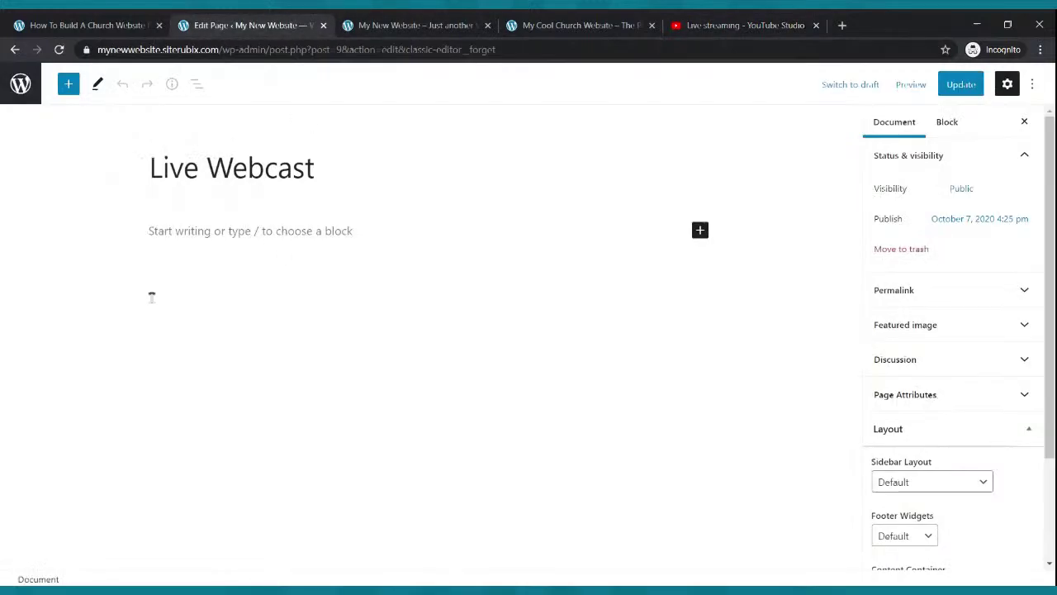
left_click(704, 234)
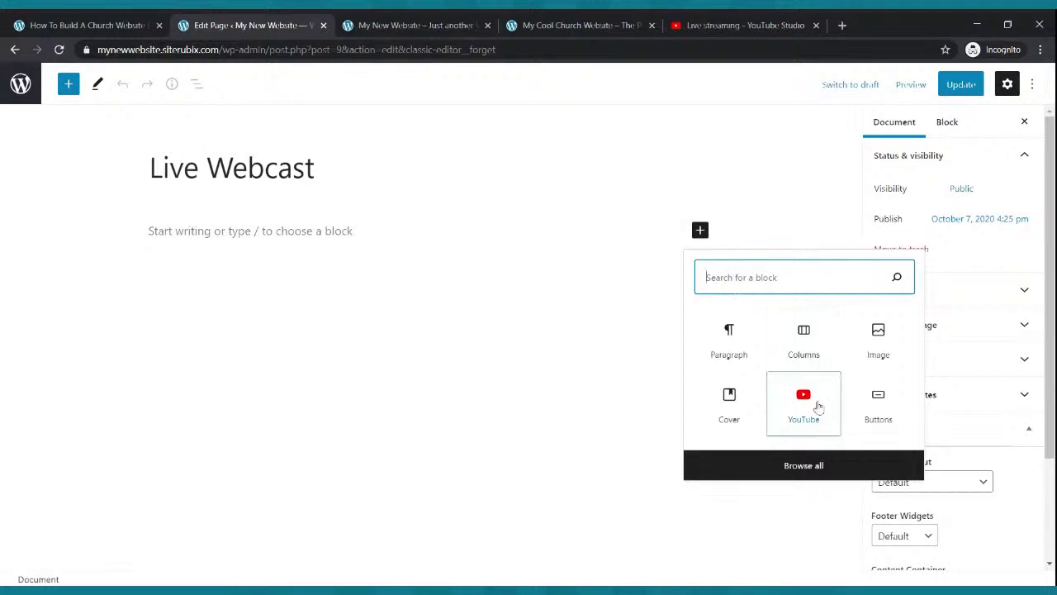
left_click(804, 402)
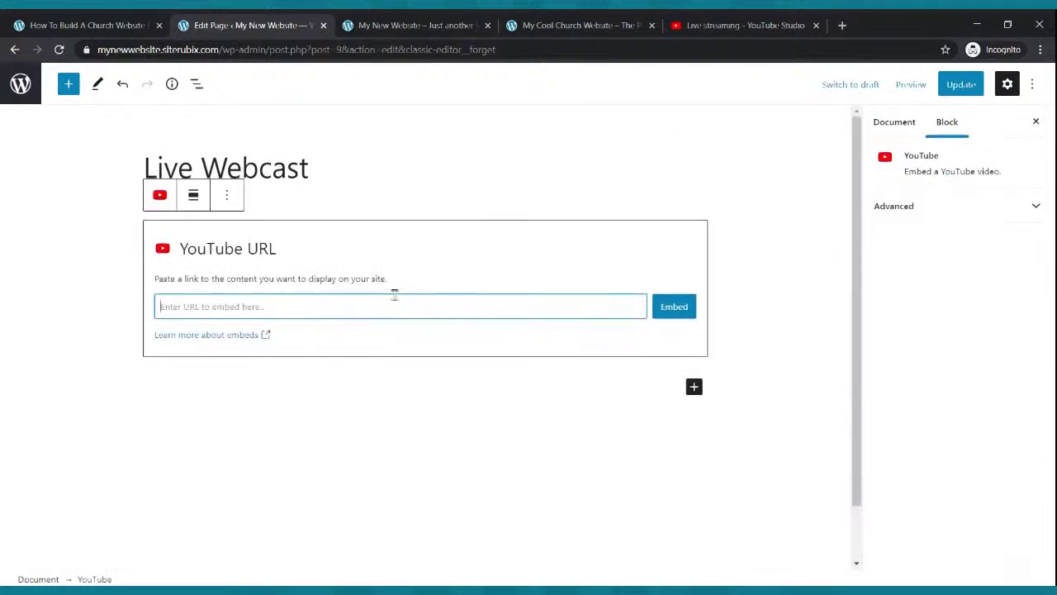
key("ctrl+v")
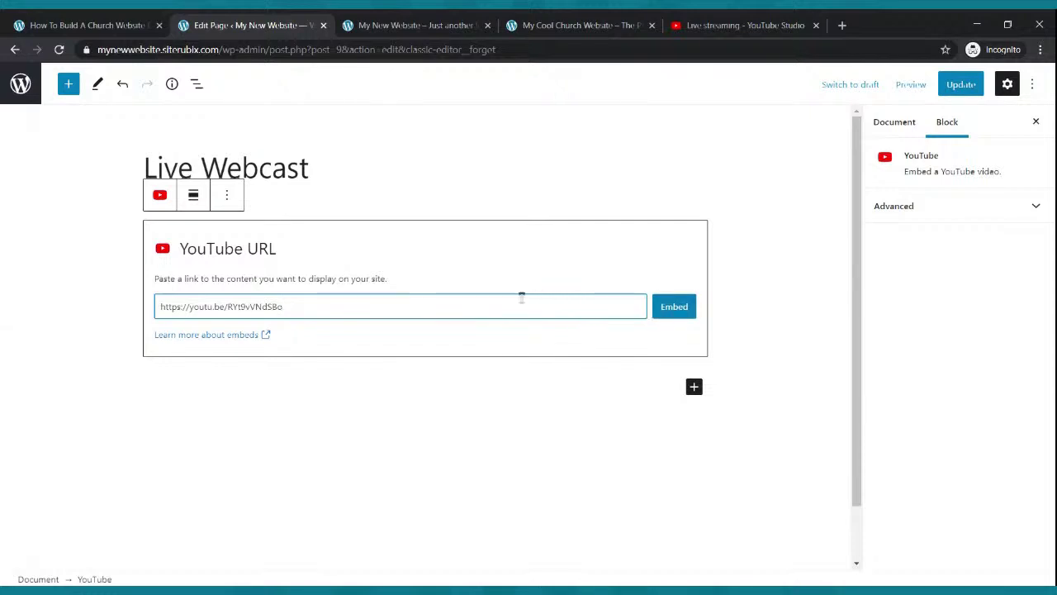
left_click(675, 306)
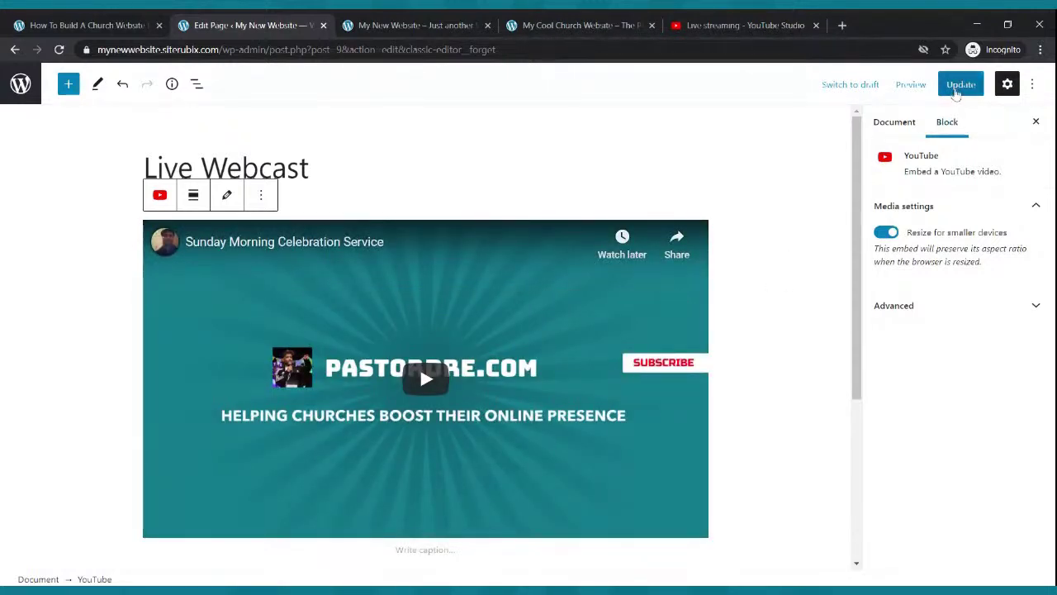
left_click(959, 85)
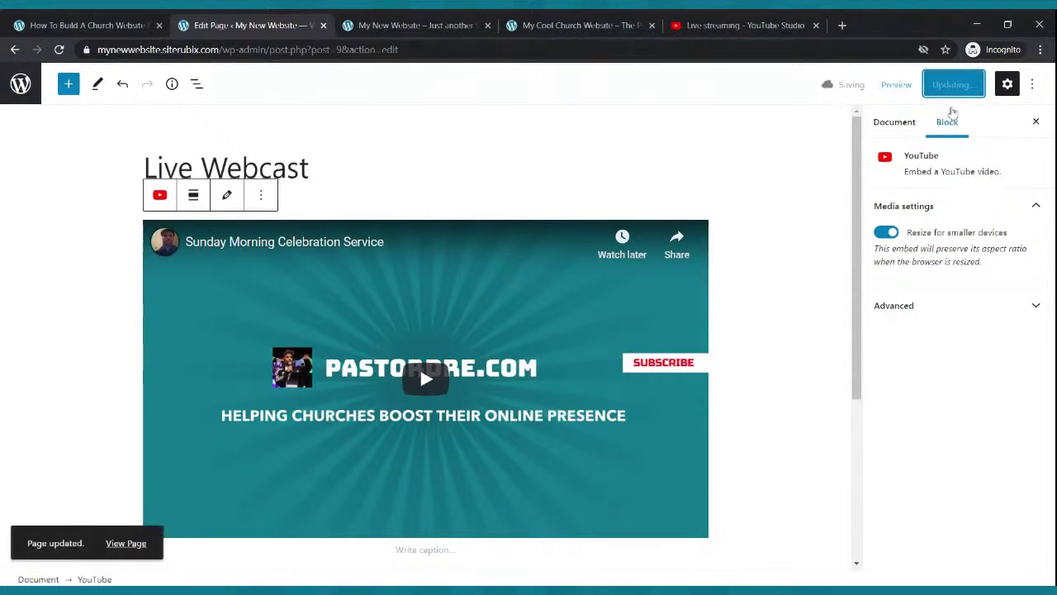
Reload the live website, open its Live Webcast page and try playing the embedded stream to check its scheduled start
left_click(447, 22)
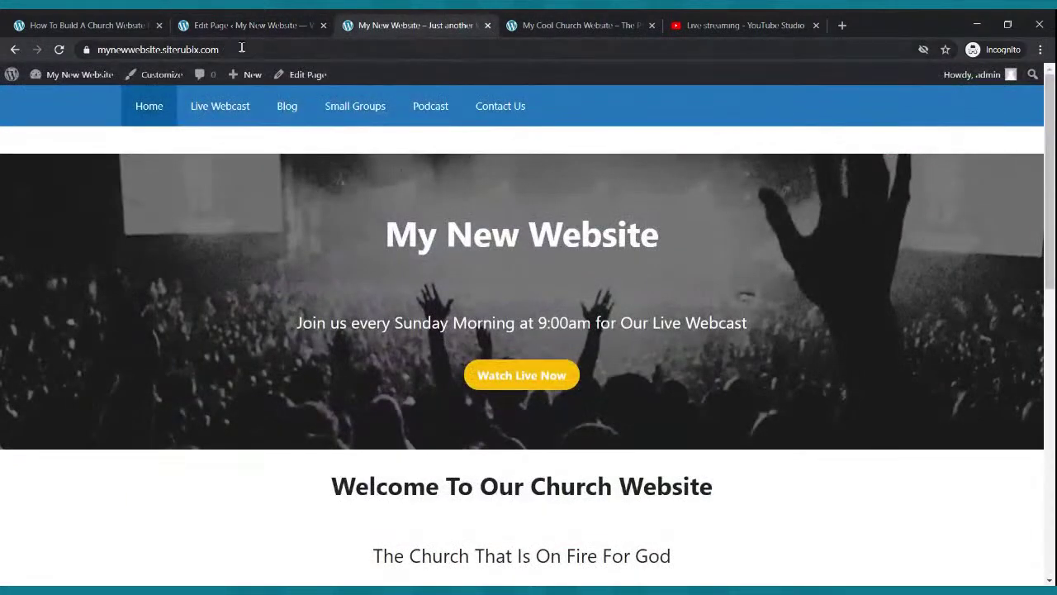
left_click(56, 55)
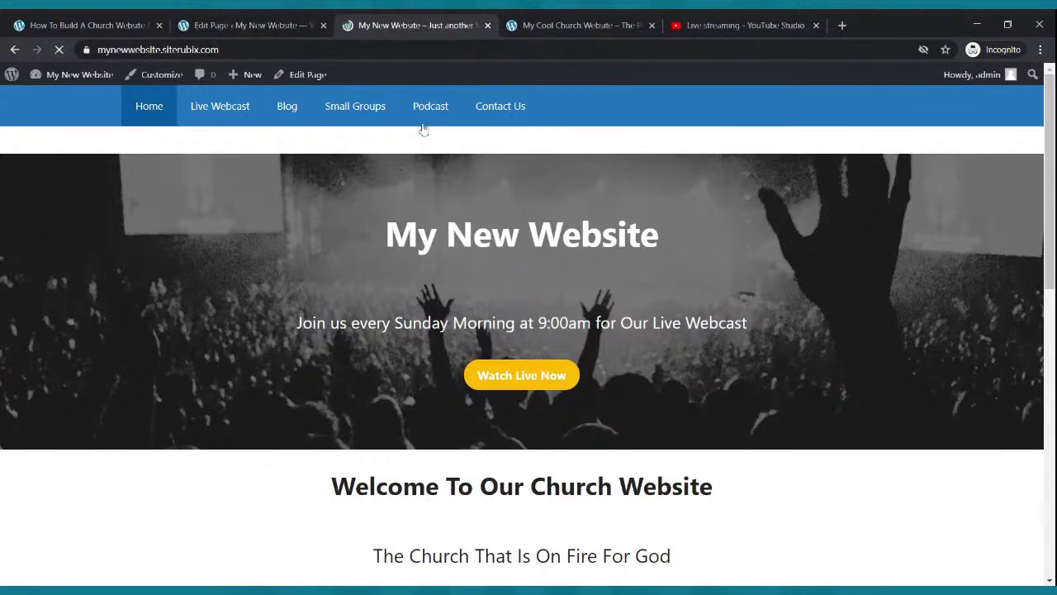
left_click(236, 104)
scroll(636, 190, "down", 1)
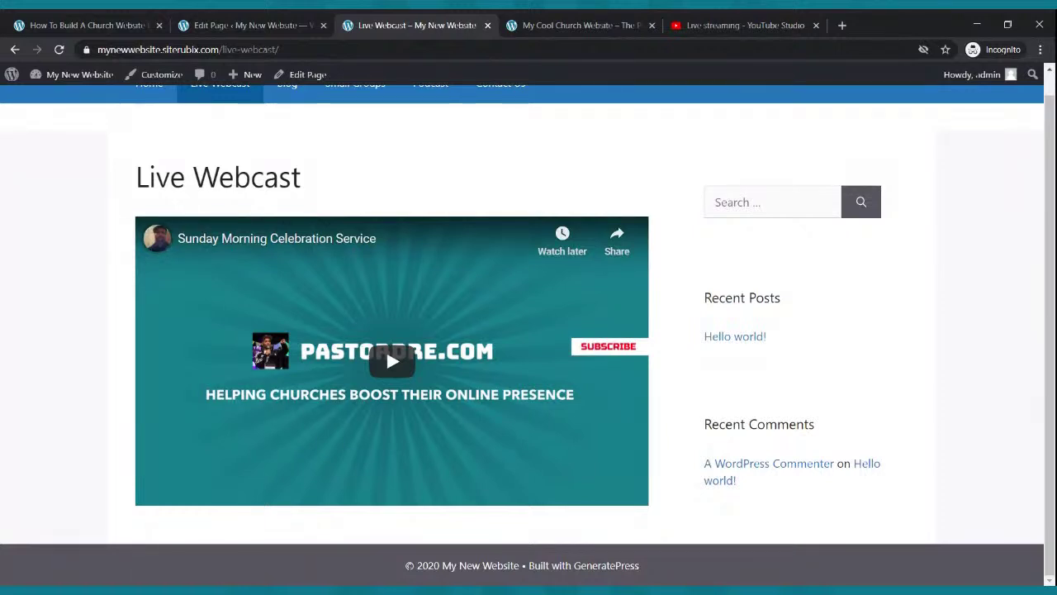
left_click(363, 401)
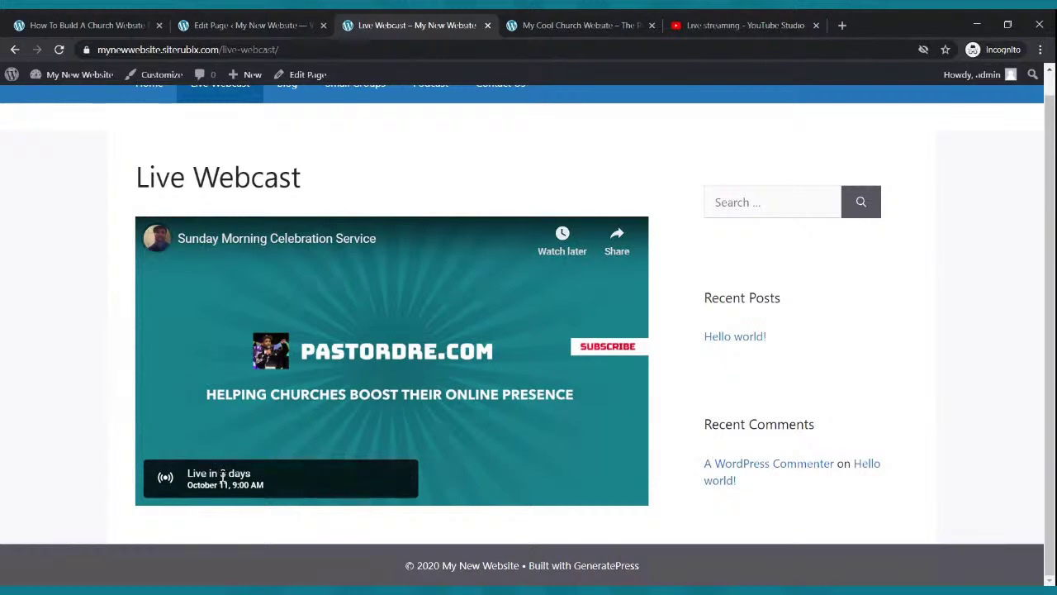
Switch to YouTube Studio and return from the stream's page to the list of scheduled streams
left_click(727, 25)
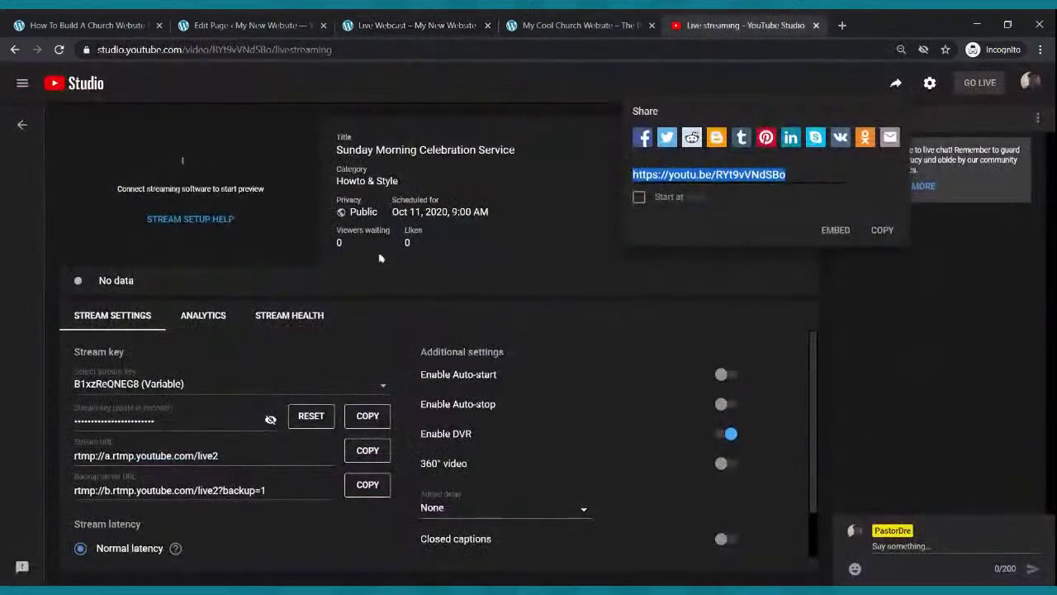
left_click(15, 50)
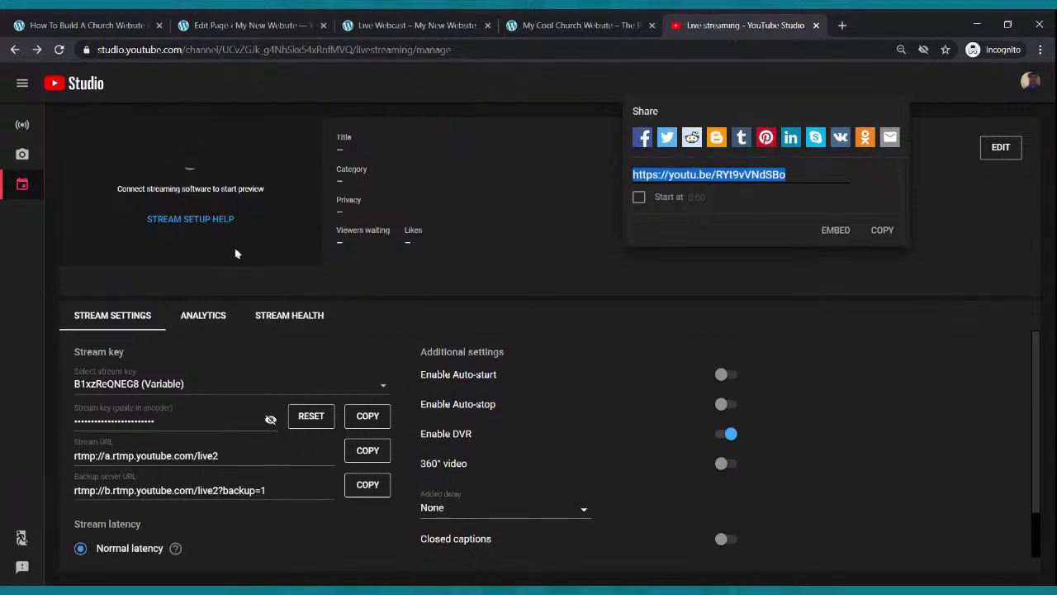
Open the currently live stream "How To Build A Website With WordPress For FREE" from the stream manager and copy its share link
left_click(23, 126)
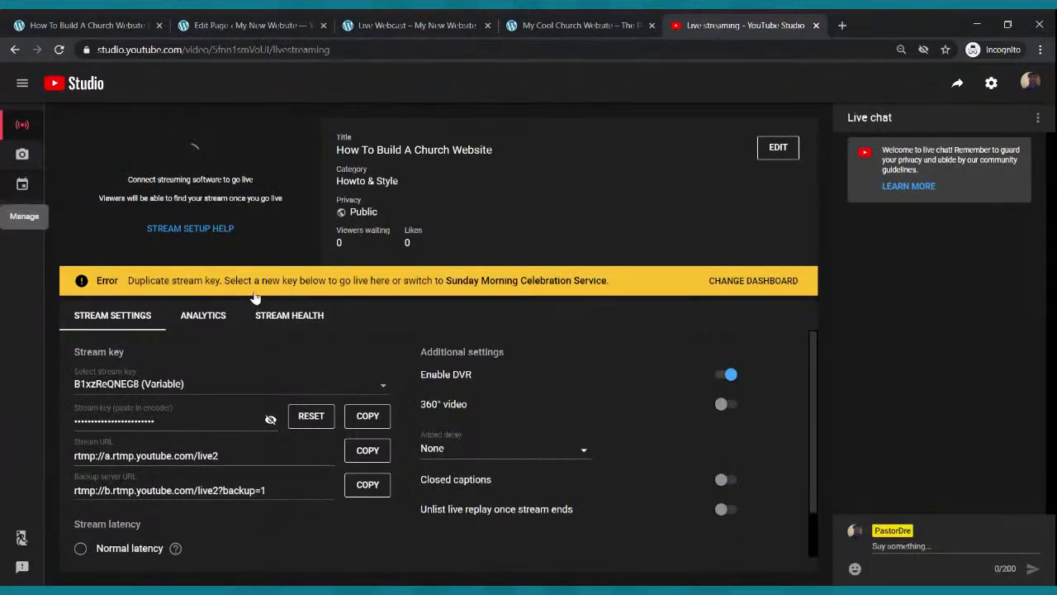
left_click(22, 189)
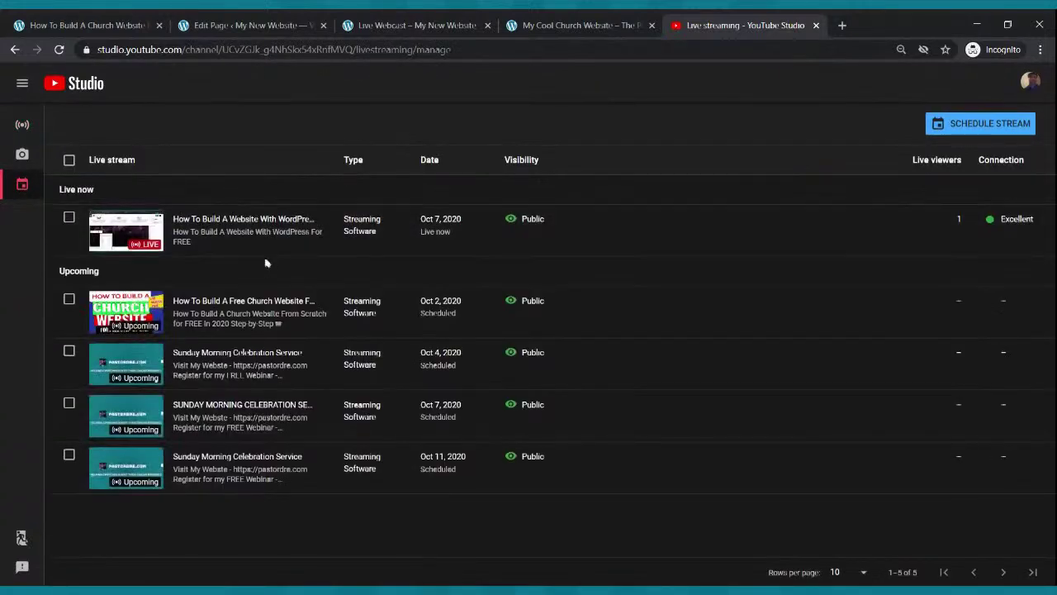
left_click(138, 224)
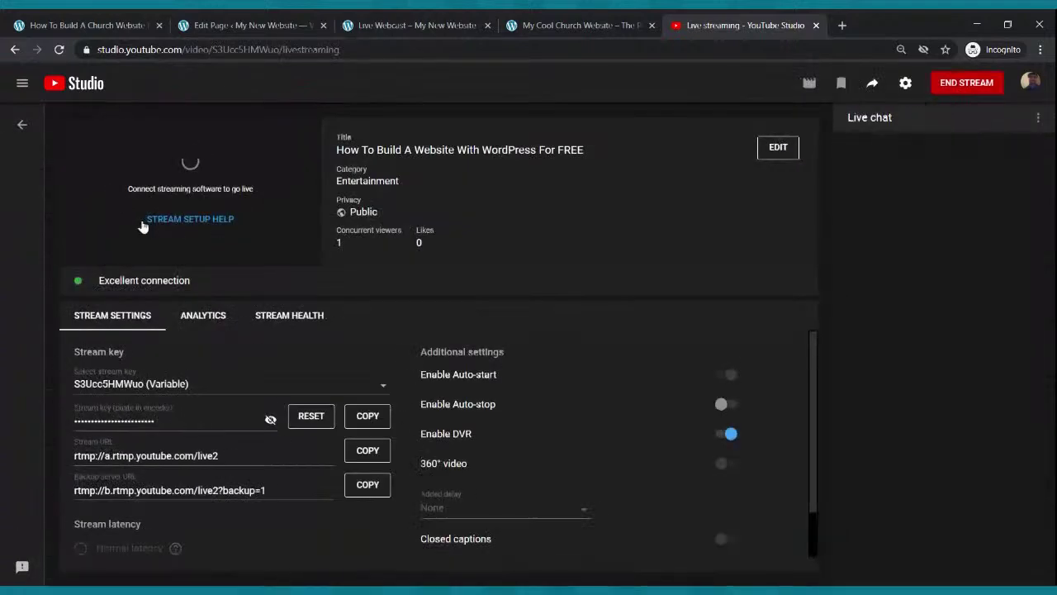
left_click(873, 86)
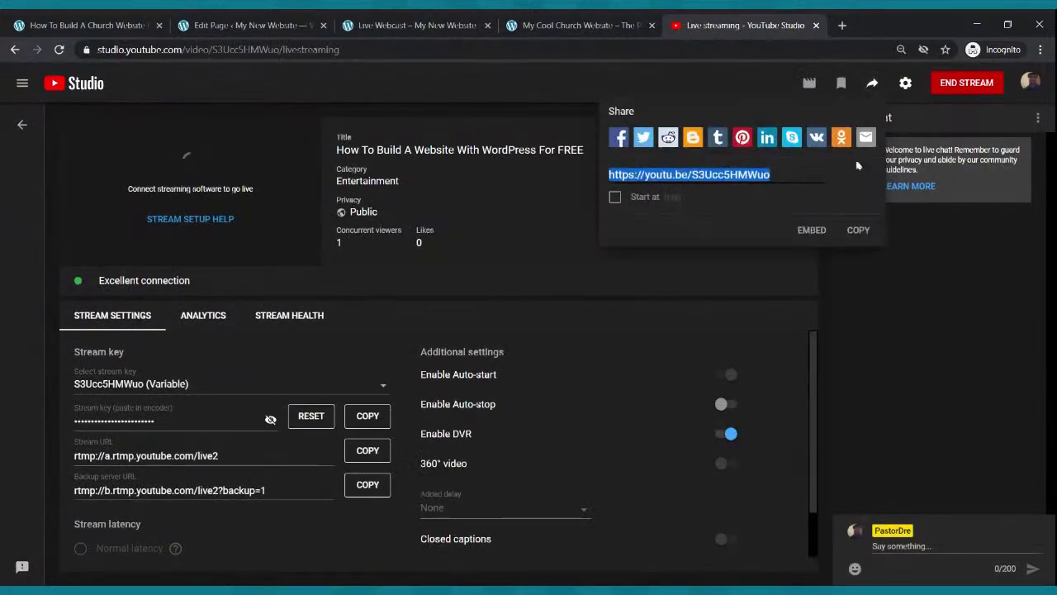
left_click(859, 230)
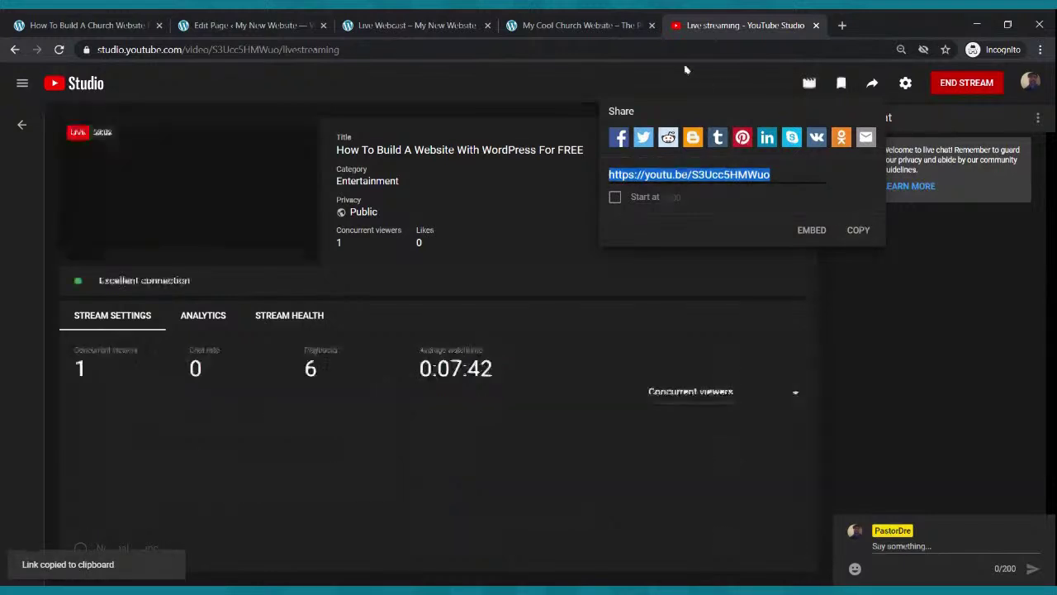
Replace the YouTube URL of the Live Webcast page's video block with the copied live stream link, embed it and update the page
left_click(240, 24)
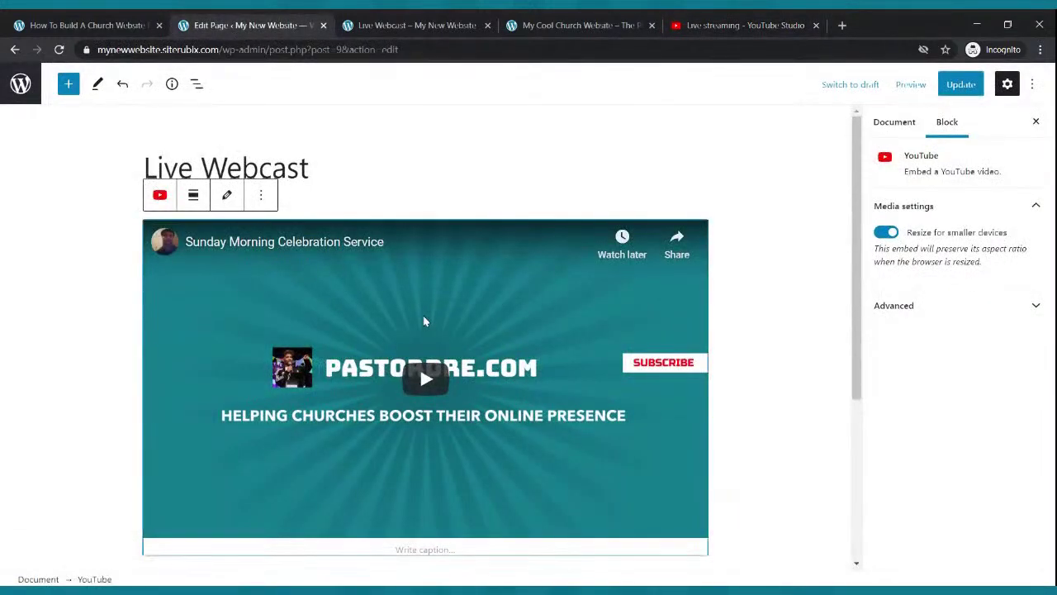
left_click(238, 198)
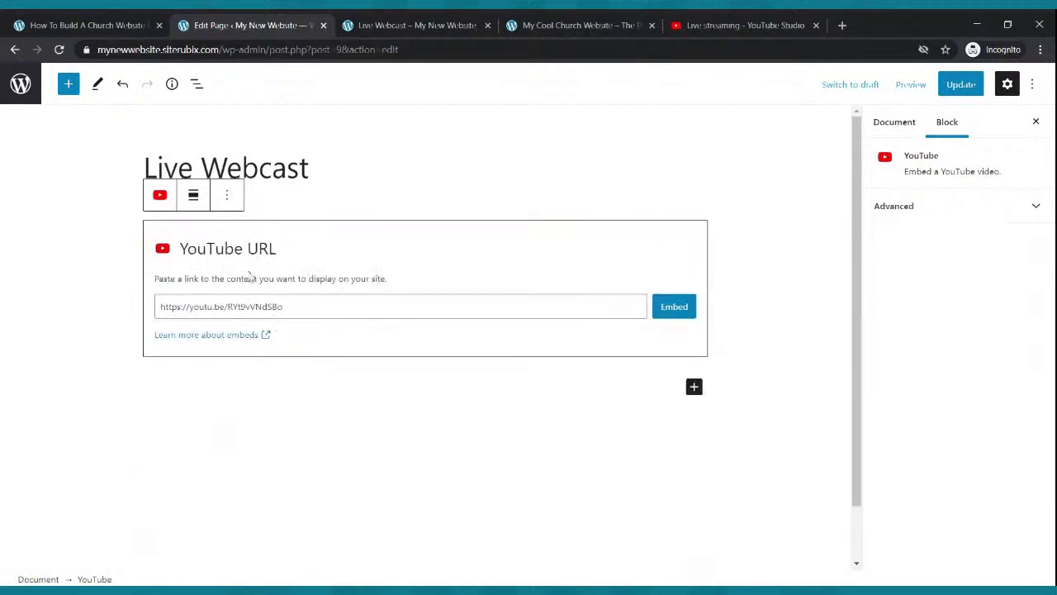
left_click_drag(281, 305, 157, 305)
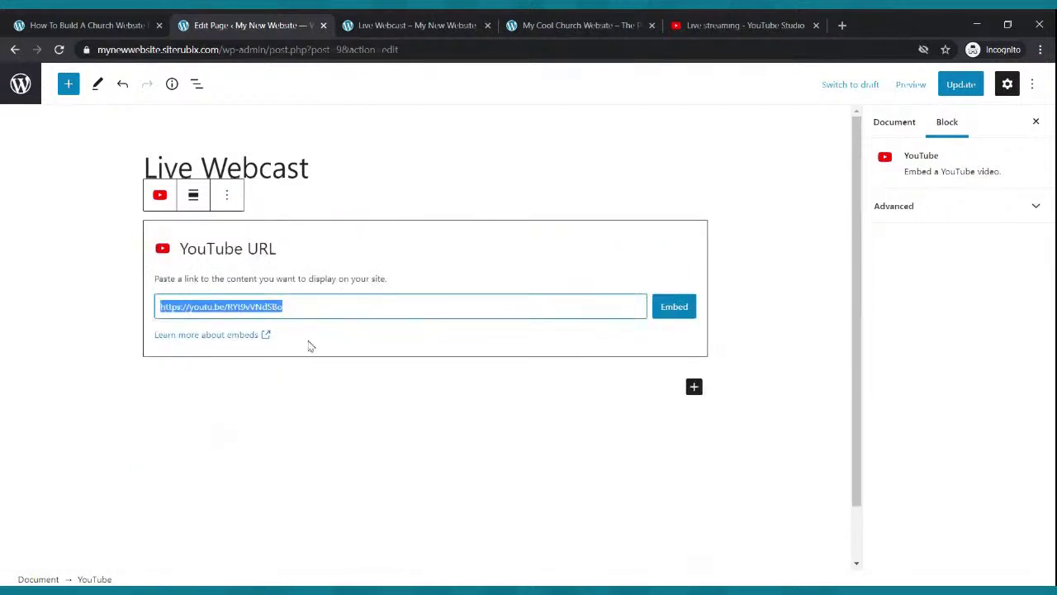
key("ctrl+v")
left_click(672, 310)
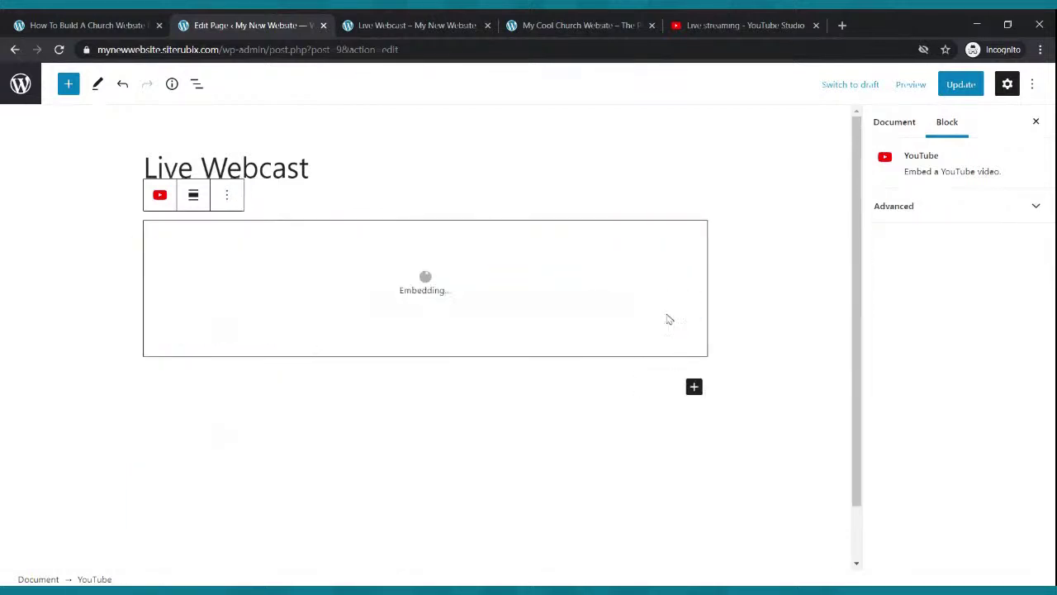
left_click(970, 86)
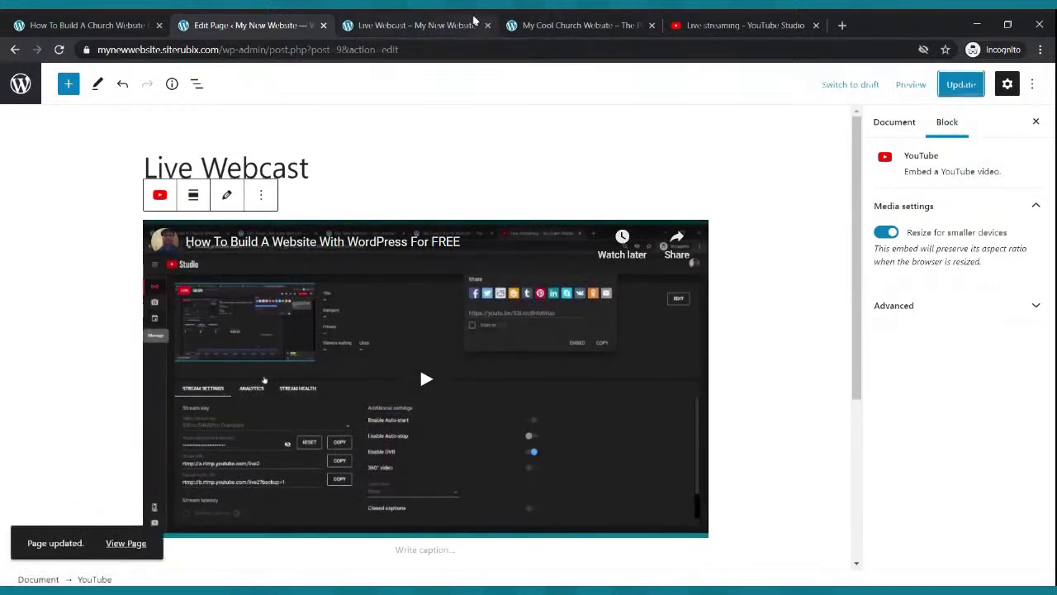
Reload the published Live Webcast page, play and pause the embedded live stream, and return to the site's home page
left_click(446, 25)
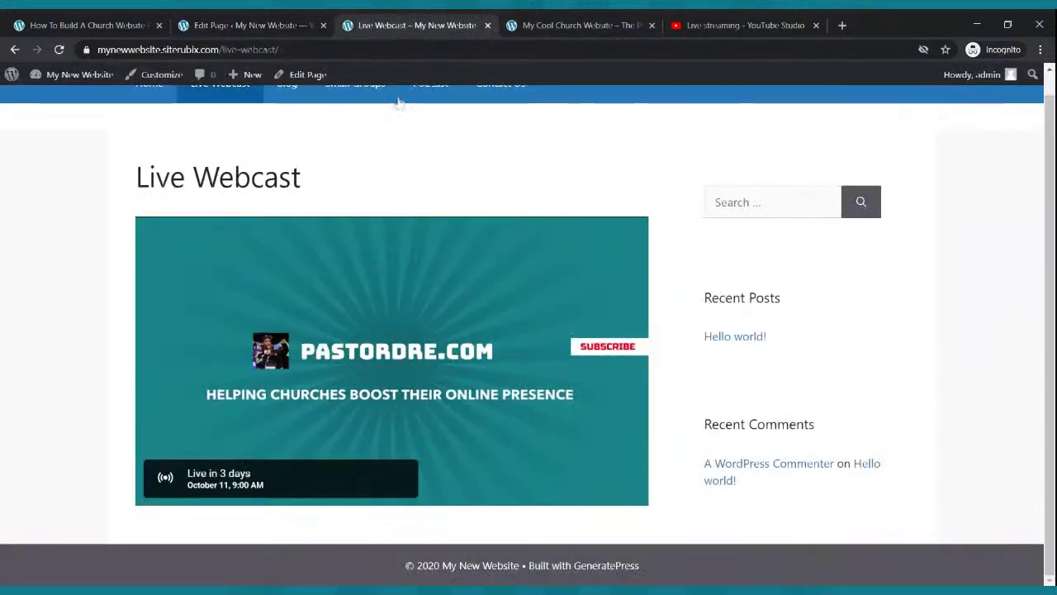
left_click(60, 49)
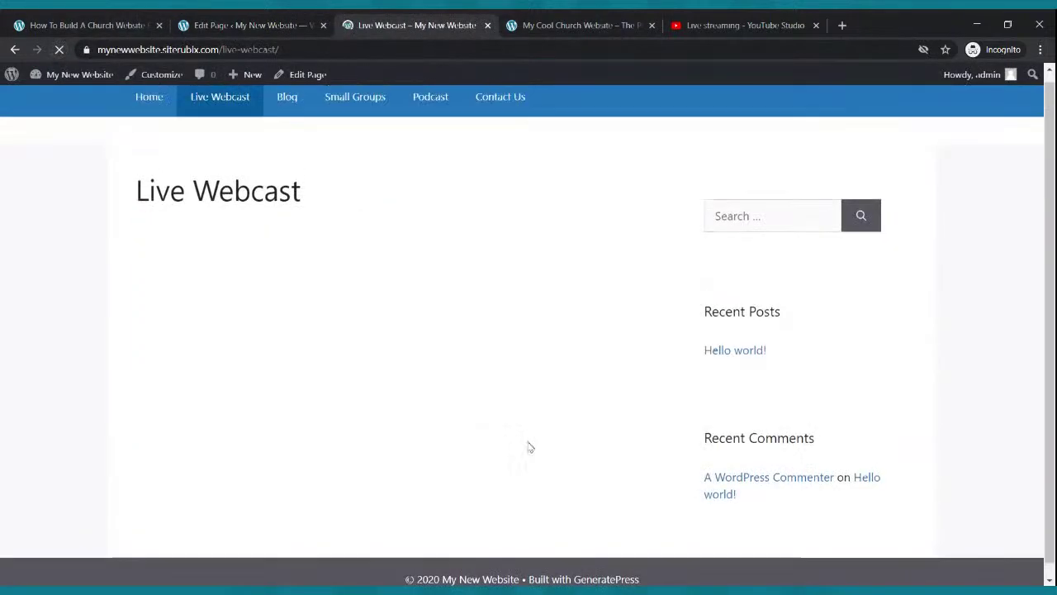
left_click(410, 384)
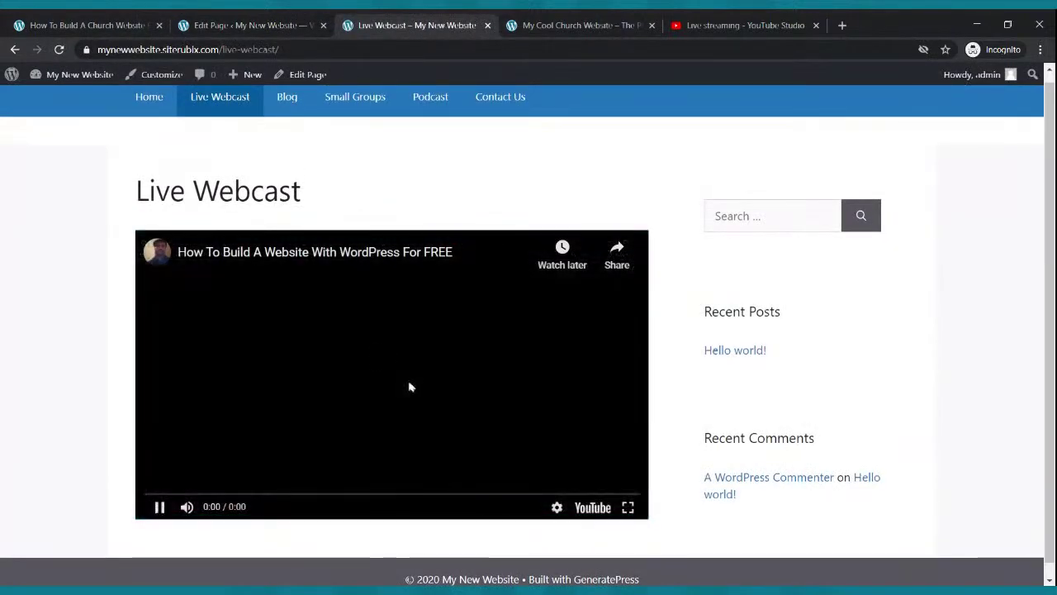
left_click(159, 507)
scroll(516, 322, "down", 1)
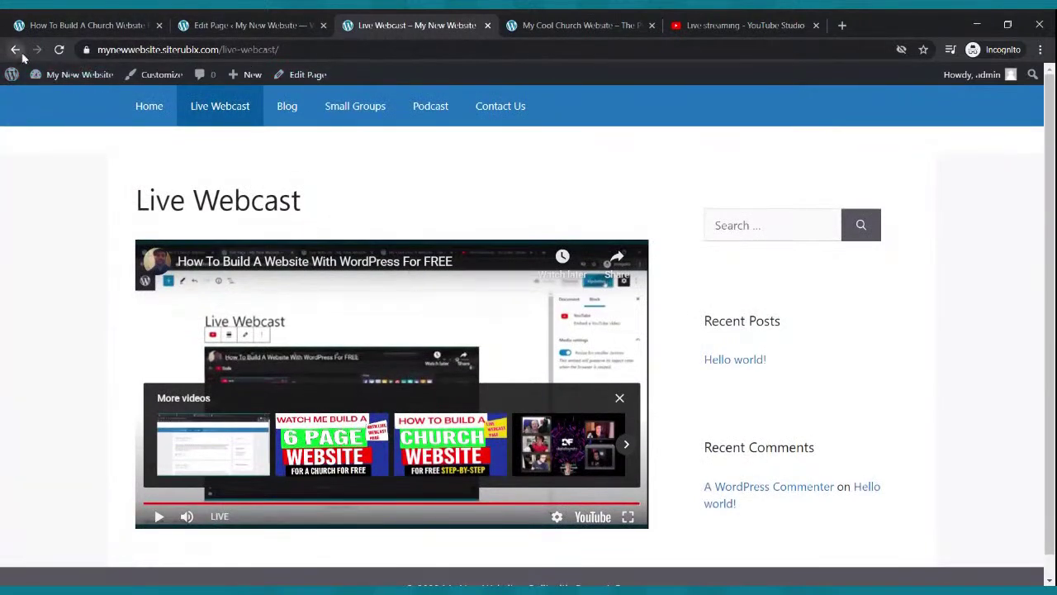
left_click(15, 50)
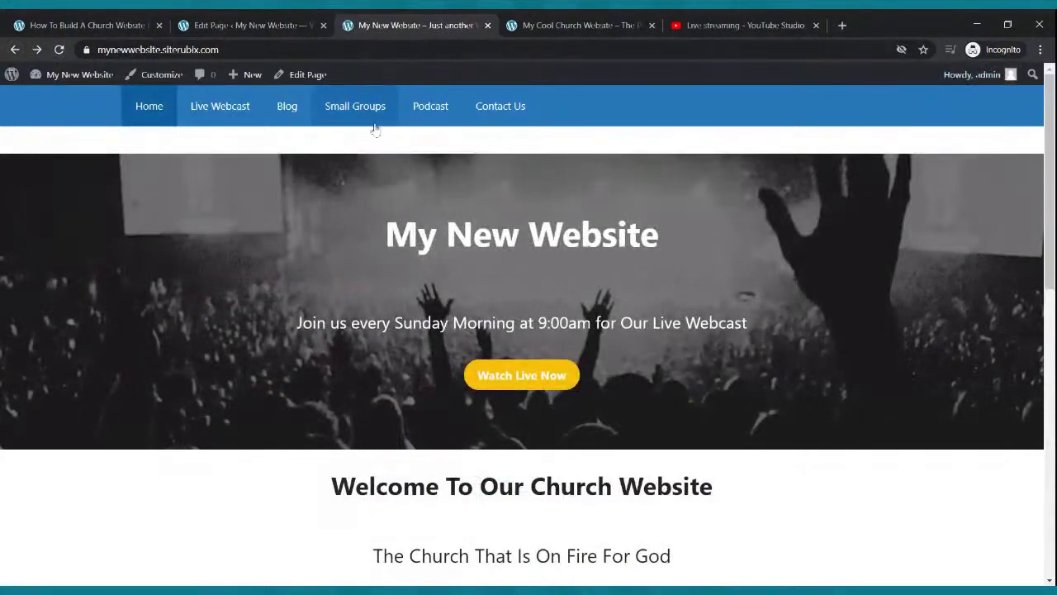
Open the "Sunday Morning Celebration Service" stream scheduled for Oct 11, 2020 in YouTube Studio and copy its share link
left_click(743, 25)
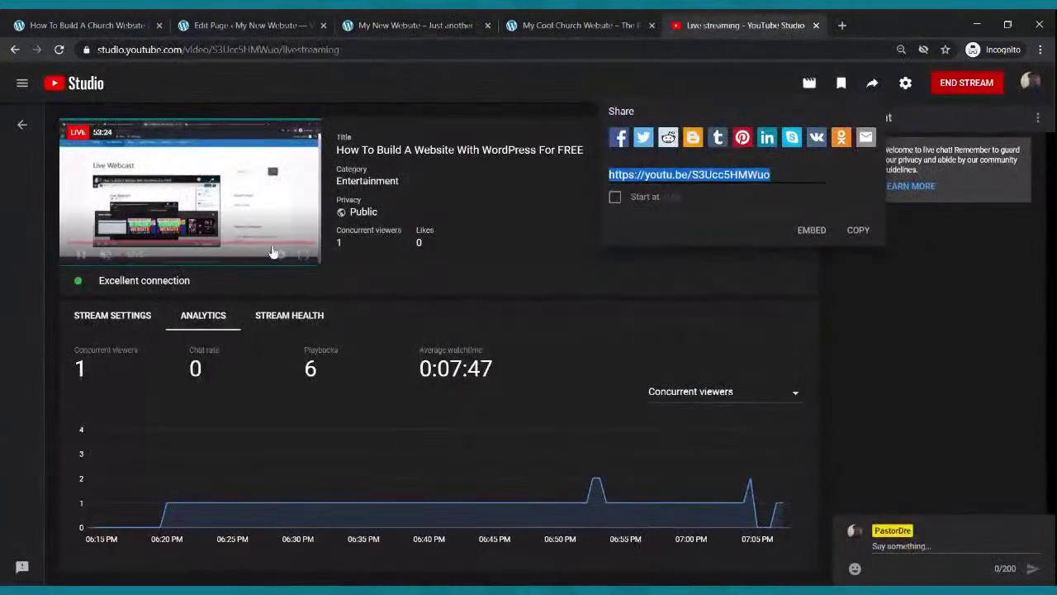
left_click(15, 49)
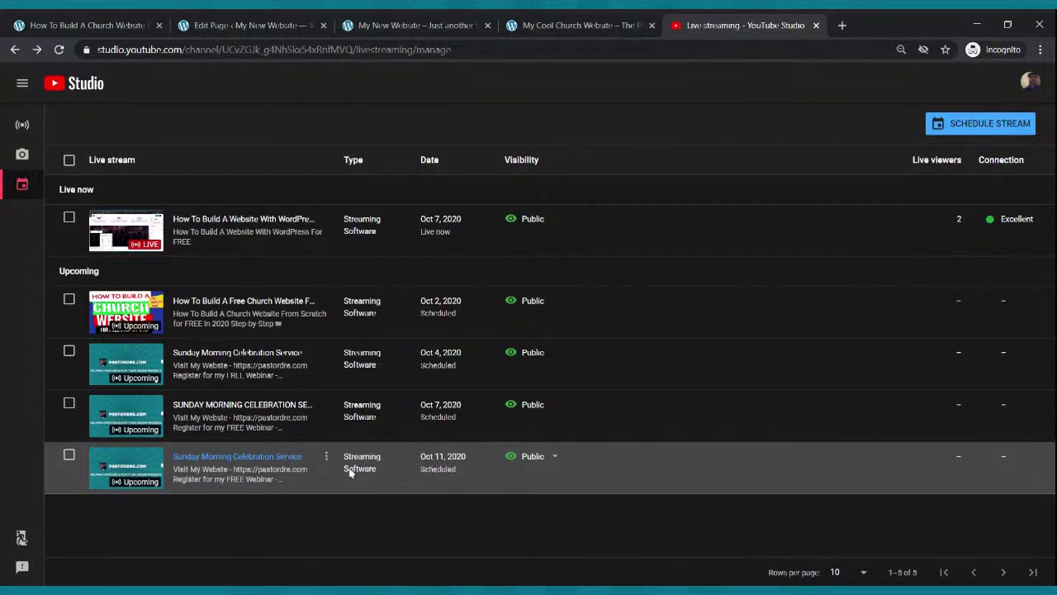
left_click(140, 458)
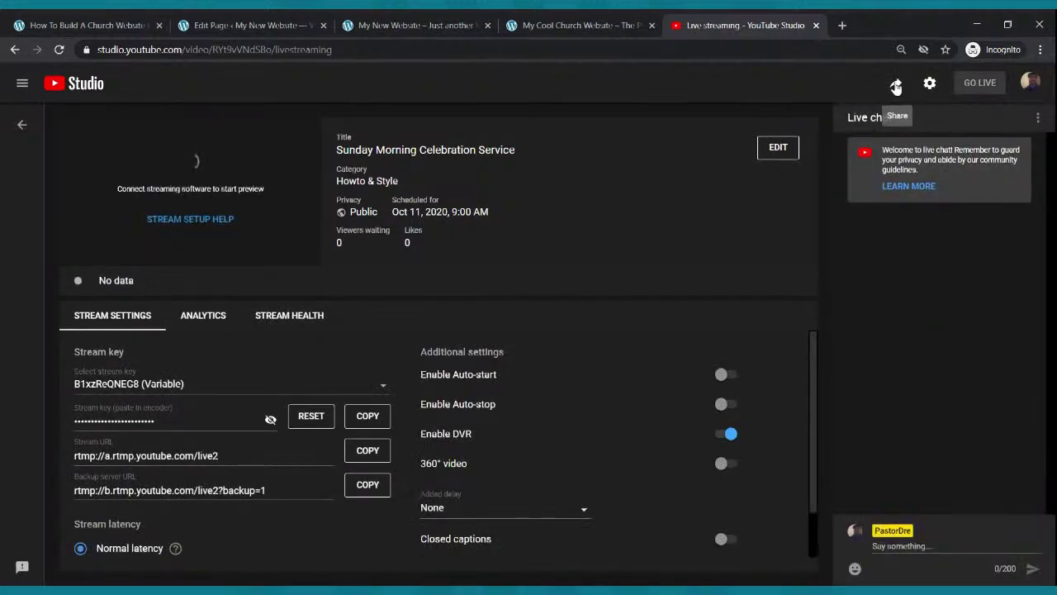
left_click(895, 86)
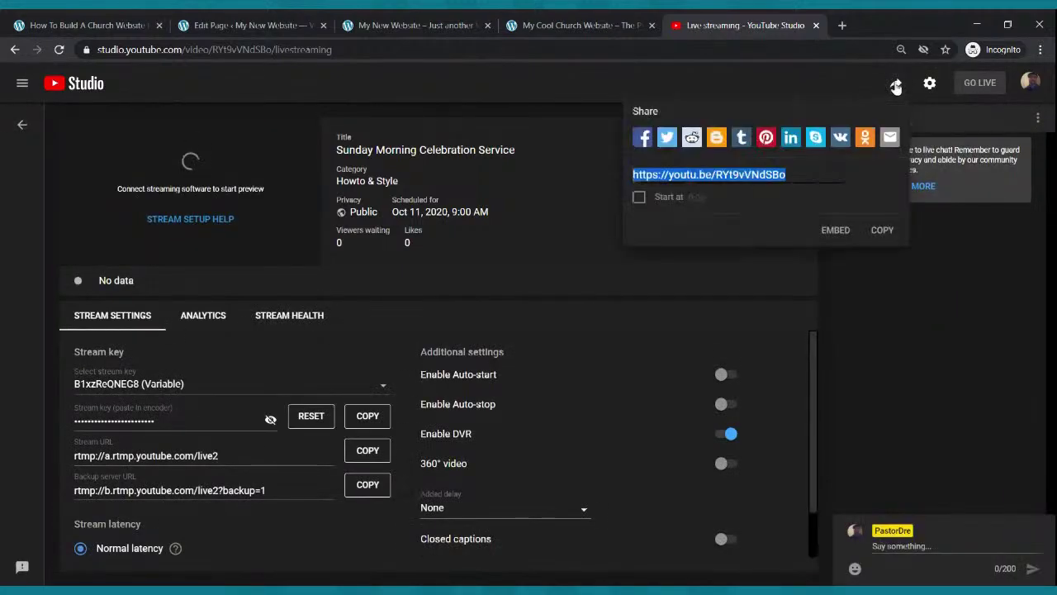
left_click(881, 232)
Embed the copied Sunday Morning Celebration Service link in the Live Webcast page's YouTube block in place of the existing URL and update the page
left_click(295, 30)
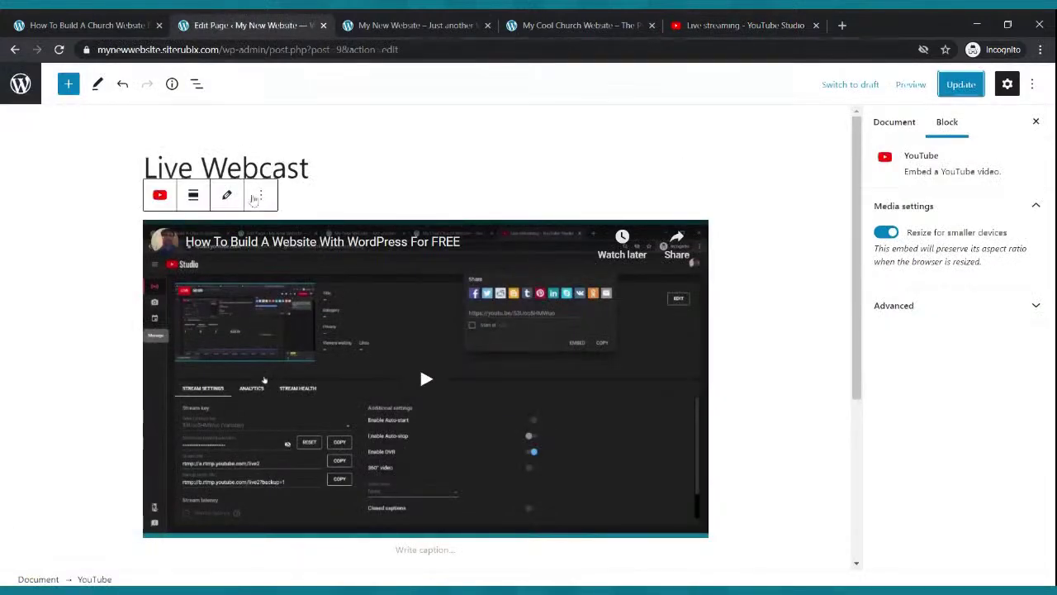
left_click(227, 197)
left_click_drag(334, 303, 150, 293)
key("ctrl+v")
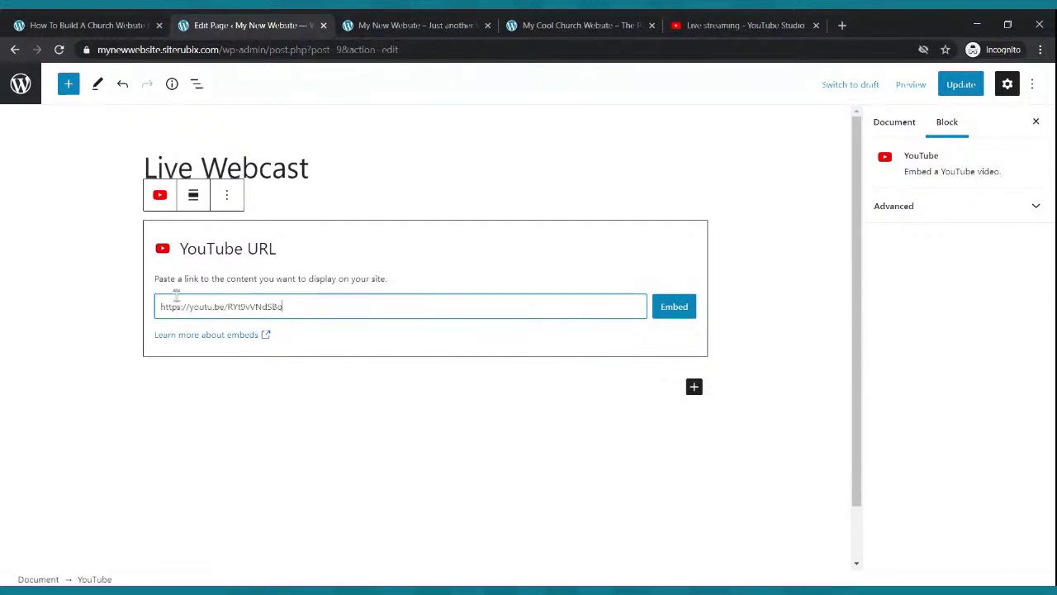
left_click(673, 312)
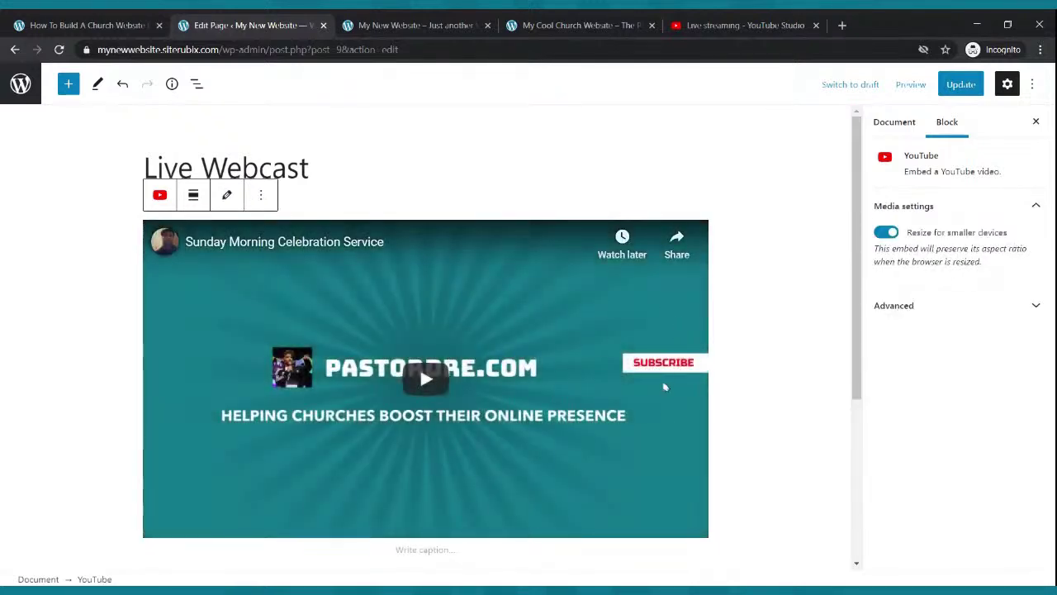
left_click(958, 84)
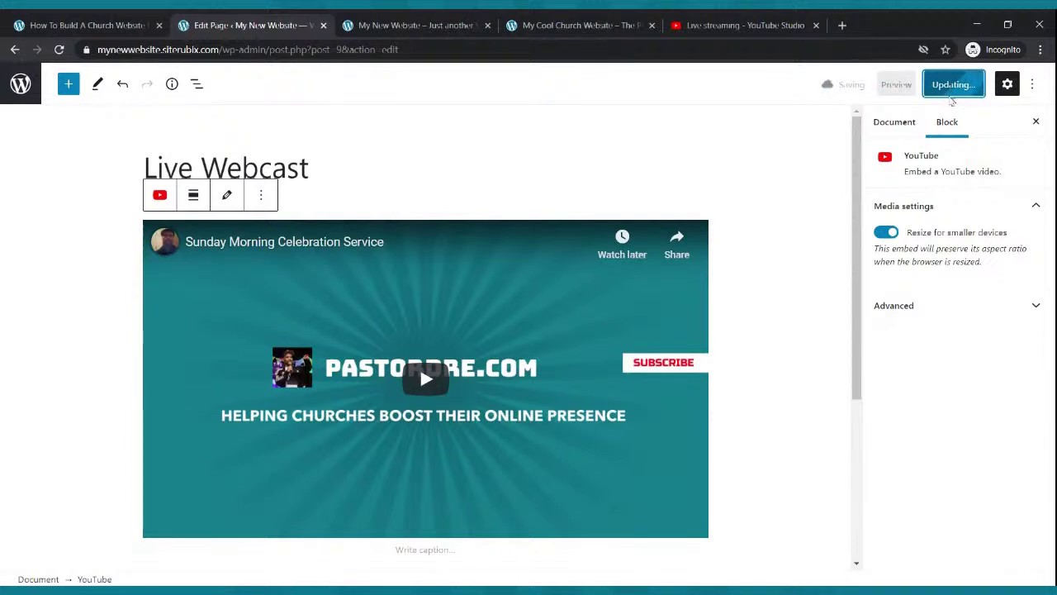
Reload the published site and view the embedded service video on its Live Webcast page
left_click(417, 23)
key("F5")
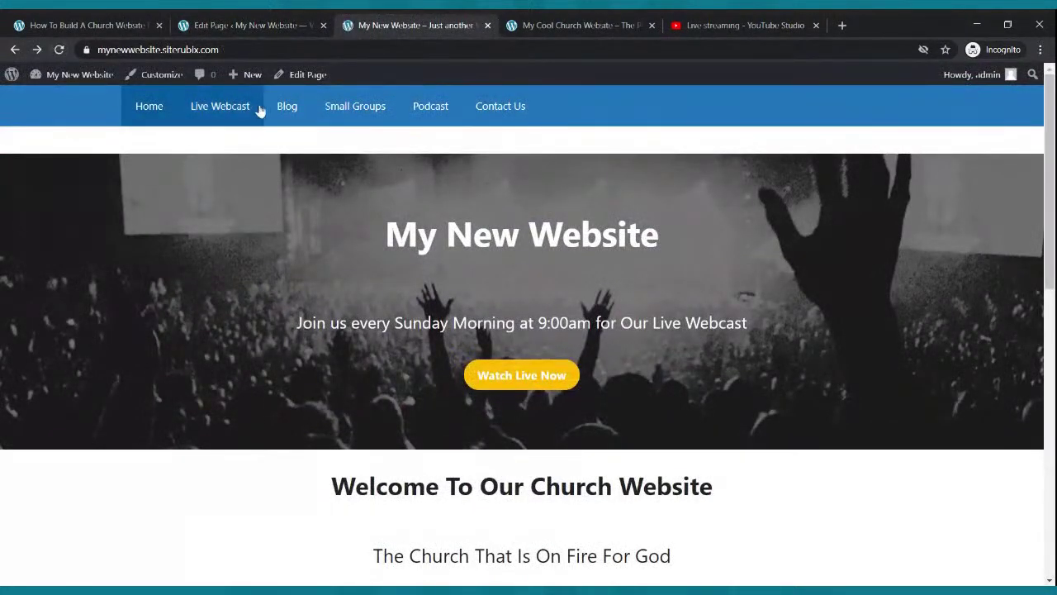
scroll(443, 200, "down", 1)
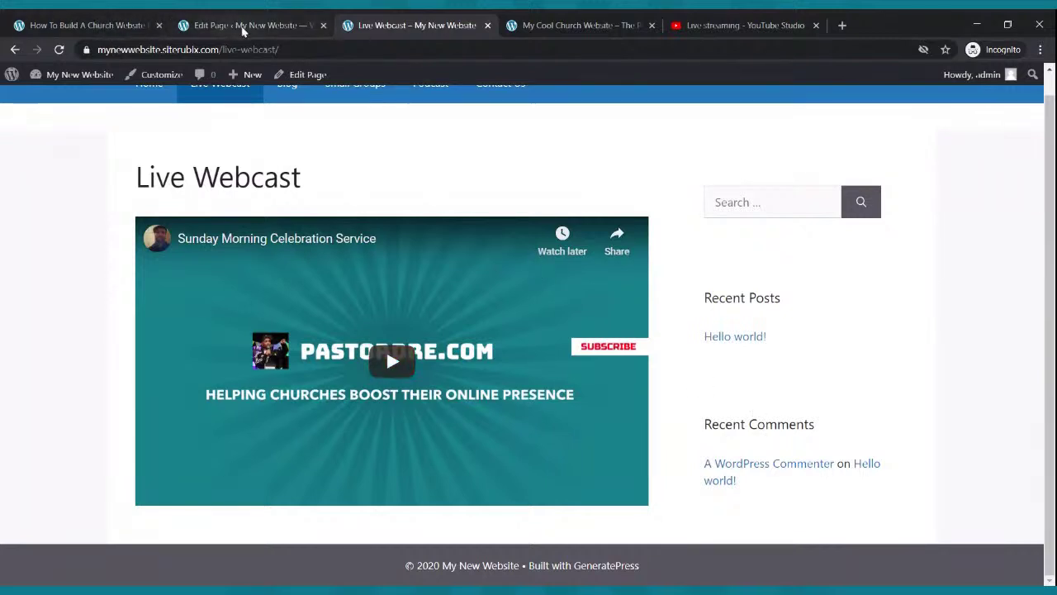
Set the Live Webcast page's Sidebar Layout to No Sidebars and update the page
left_click(244, 25)
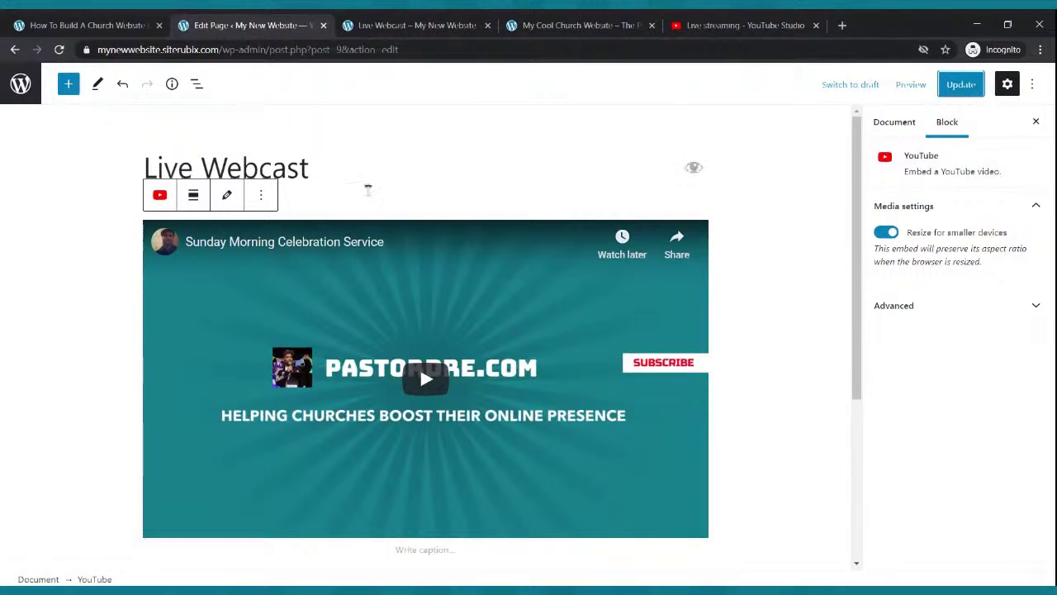
left_click(505, 181)
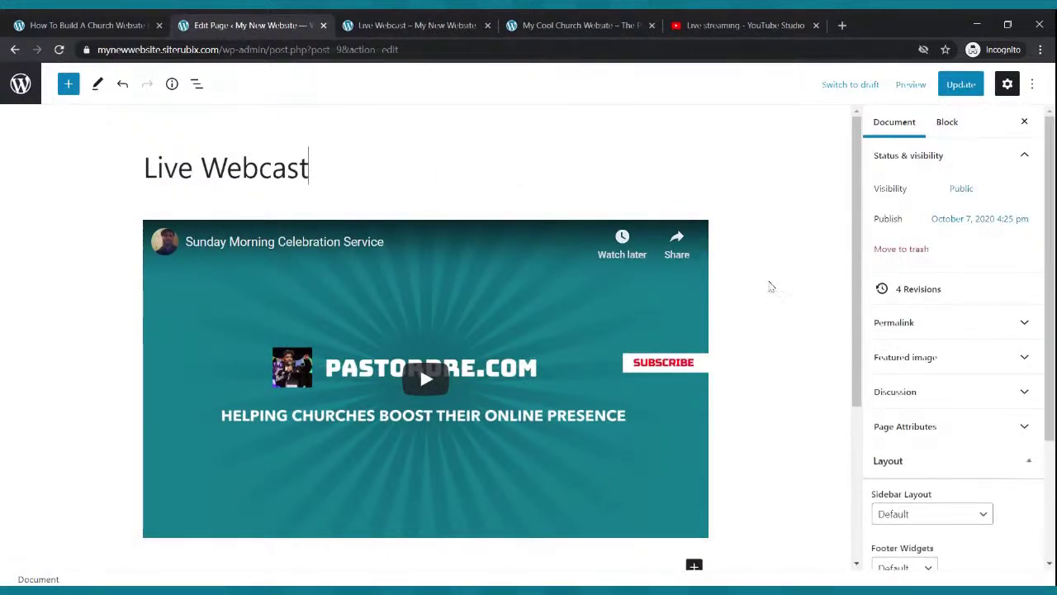
scroll(939, 376, "down", 2)
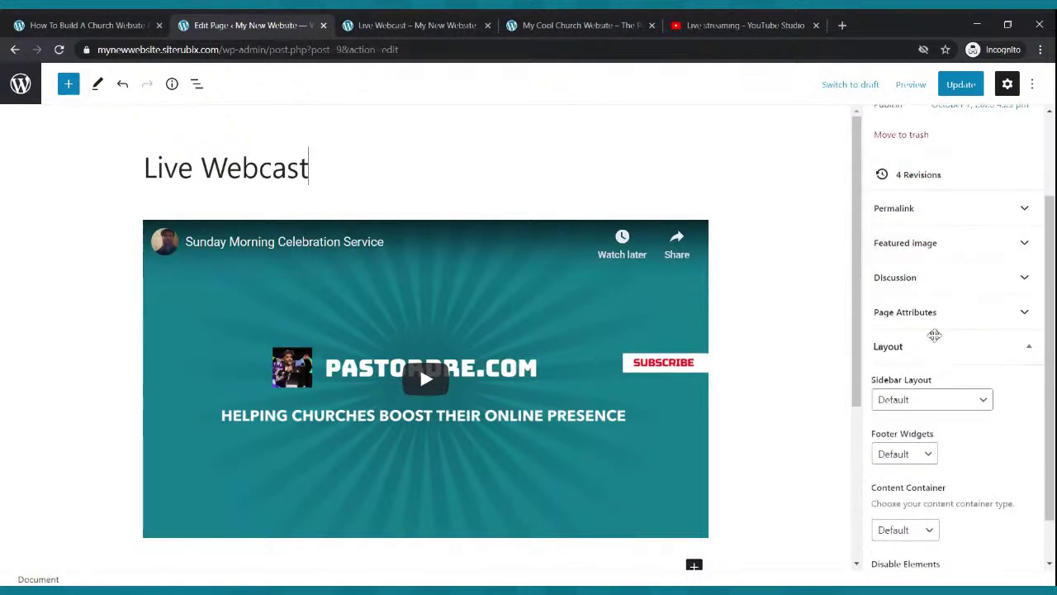
left_click(943, 402)
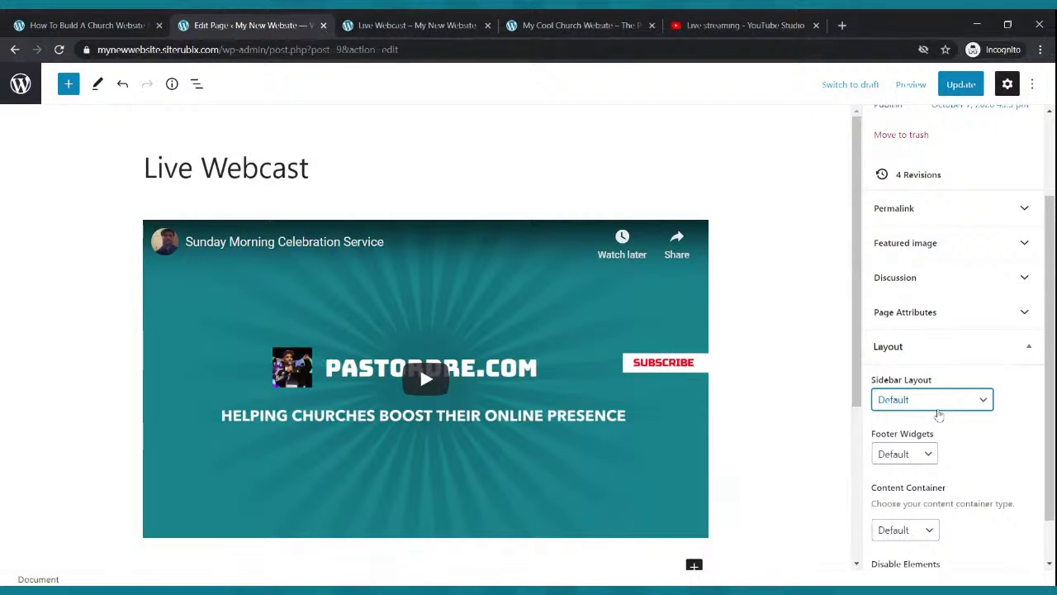
key("Down")
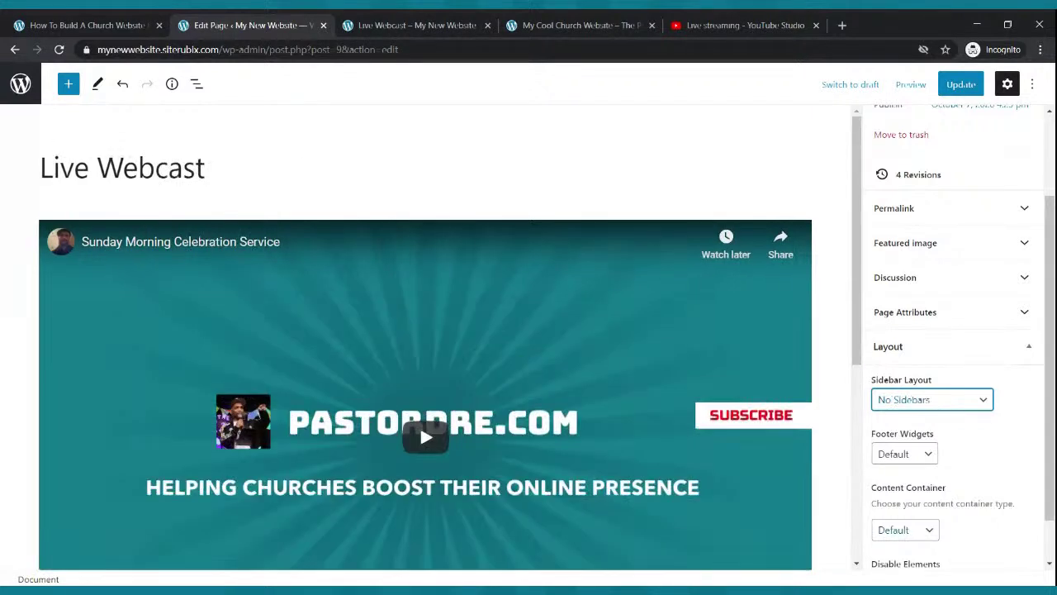
left_click(956, 85)
Reload the published Live Webcast page and examine how the page and its video are laid out
left_click(417, 25)
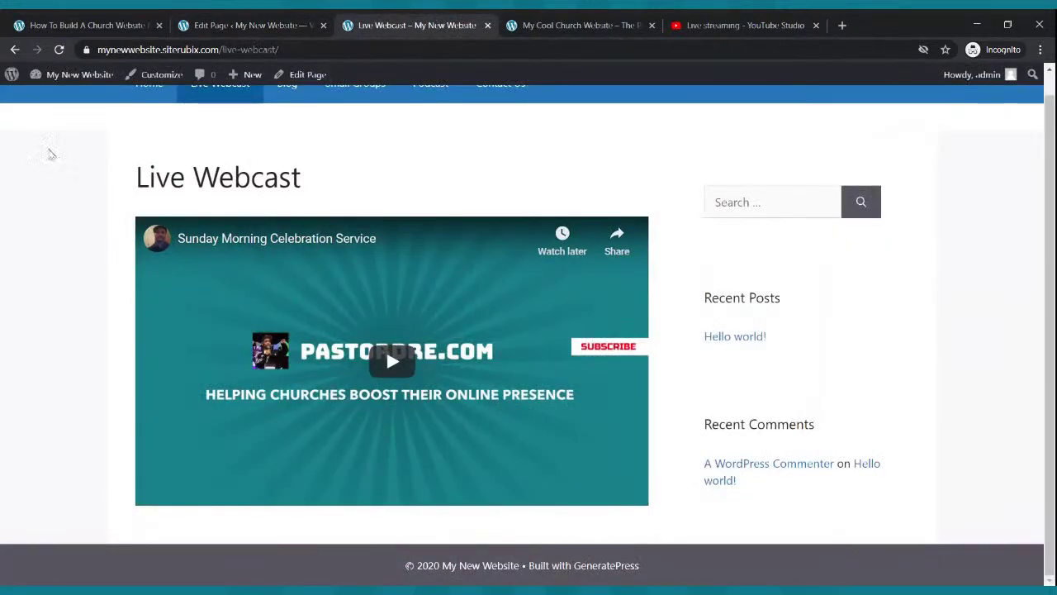
left_click(59, 50)
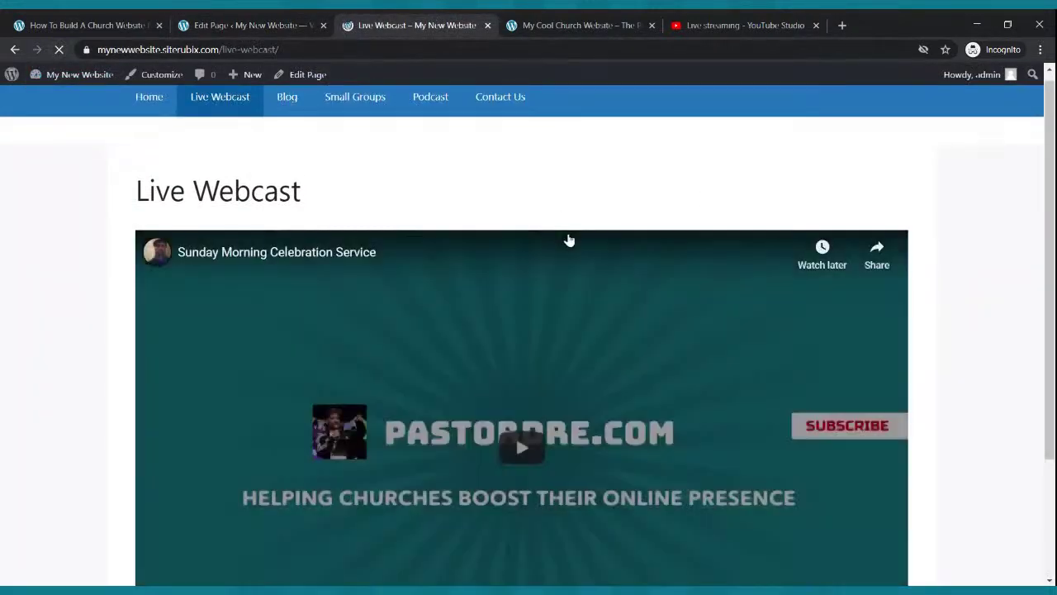
scroll(564, 161, "down", 2)
scroll(564, 163, "up", 1)
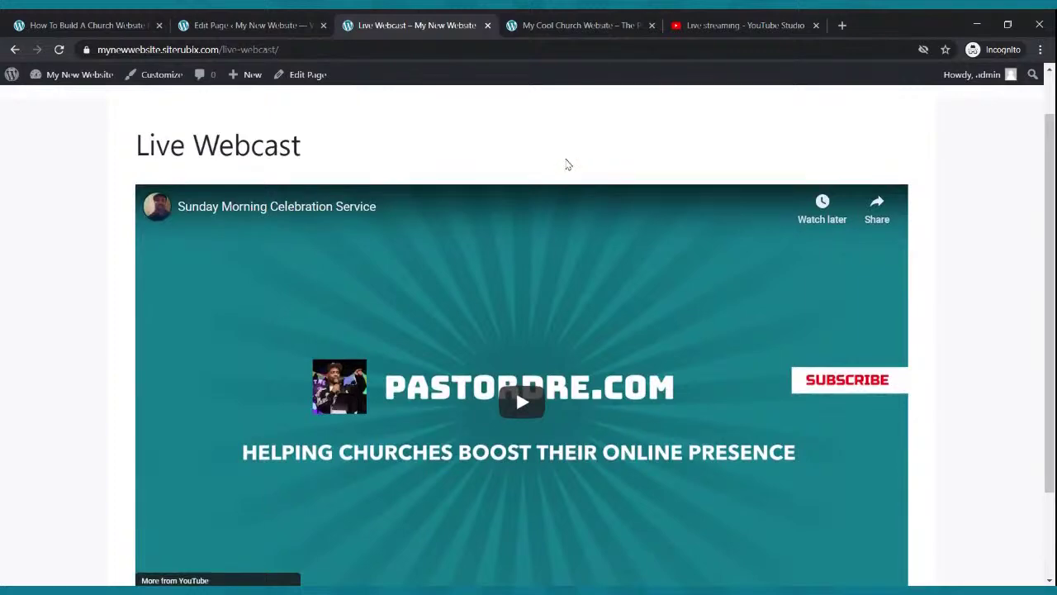
scroll(571, 177, "down", 1)
scroll(602, 220, "up", 2)
scroll(844, 244, "down", 1)
scroll(844, 244, "down", 1)
scroll(780, 287, "up", 1)
scroll(780, 287, "up", 1)
Return to the Live Webcast page editor and add a Columns block with the 33 / 33 / 33 variation below the video
left_click(264, 22)
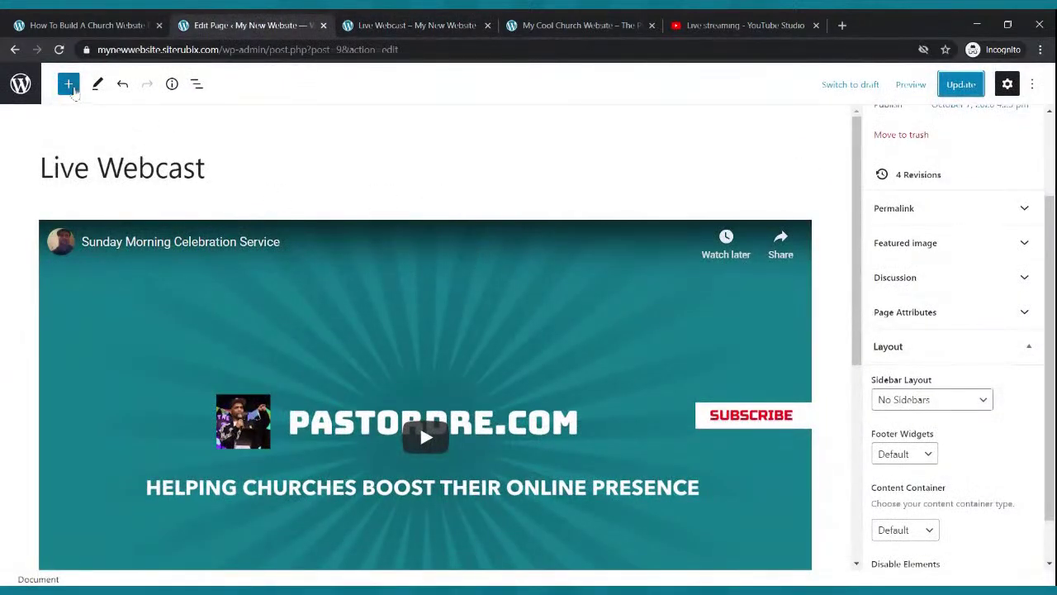
left_click(69, 84)
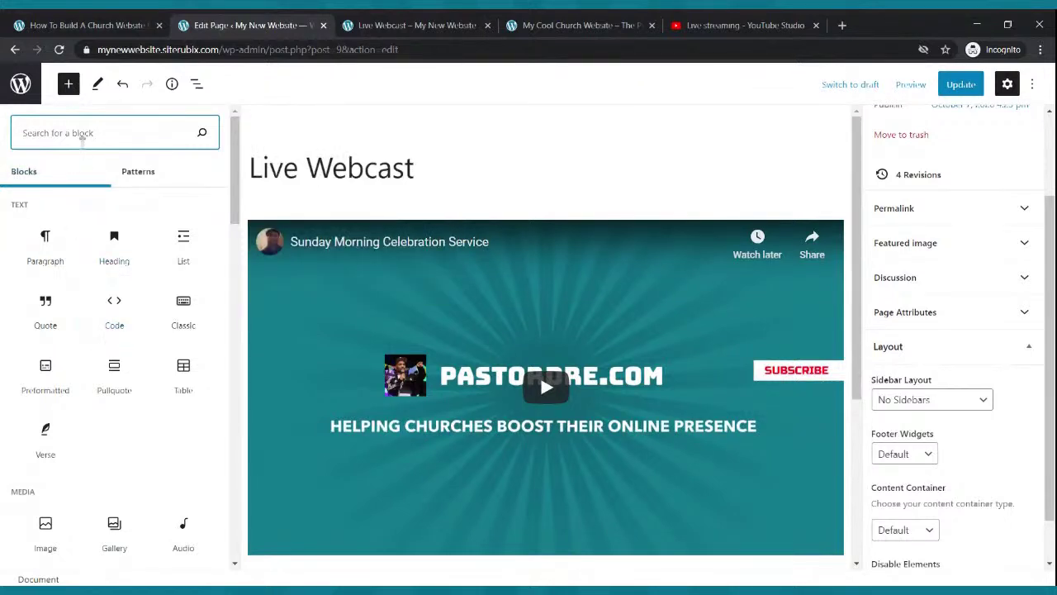
type("col")
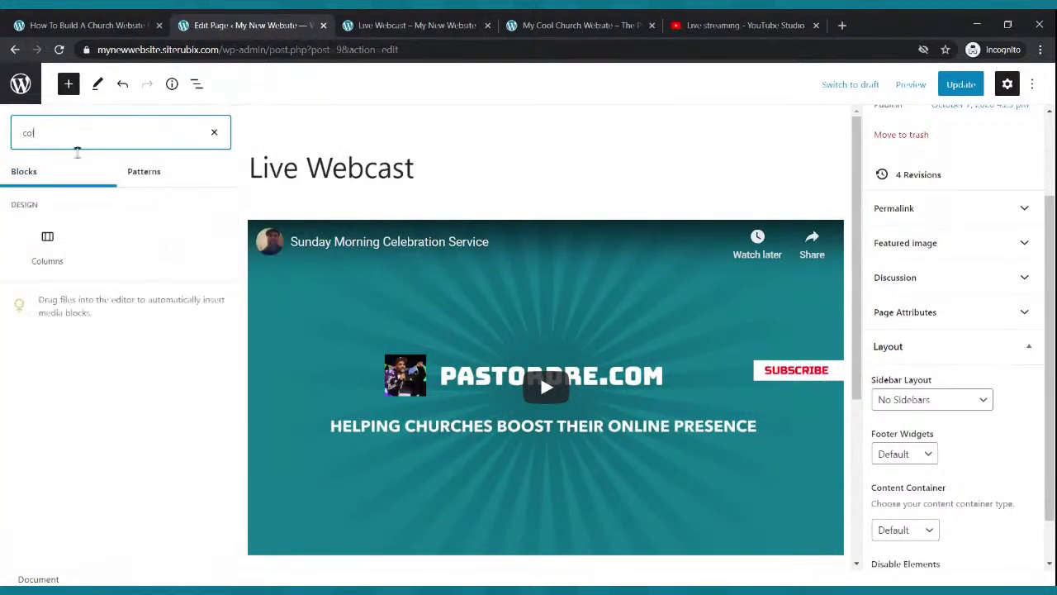
left_click(65, 242)
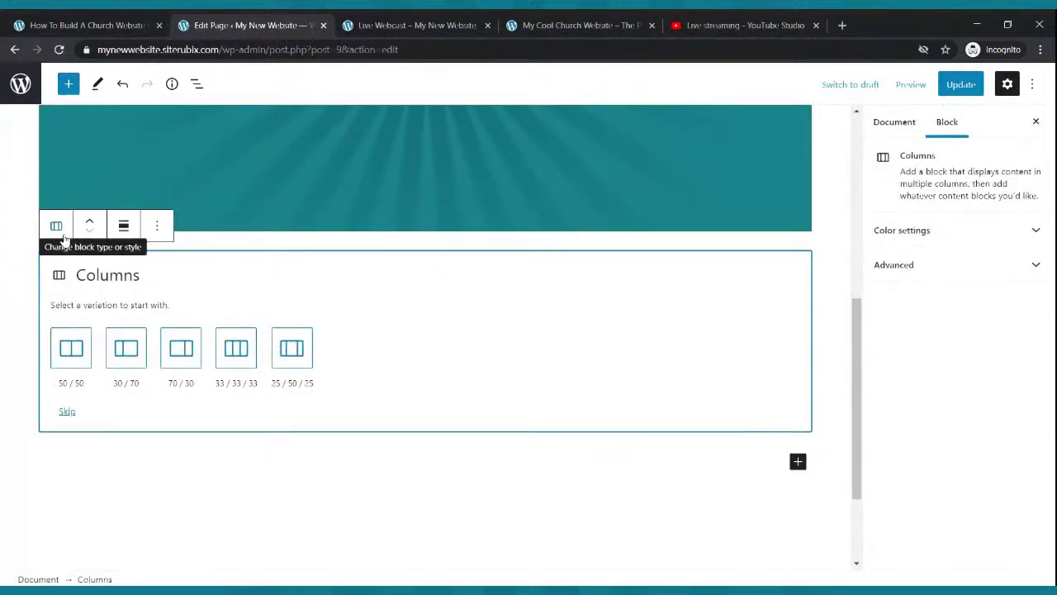
left_click(234, 347)
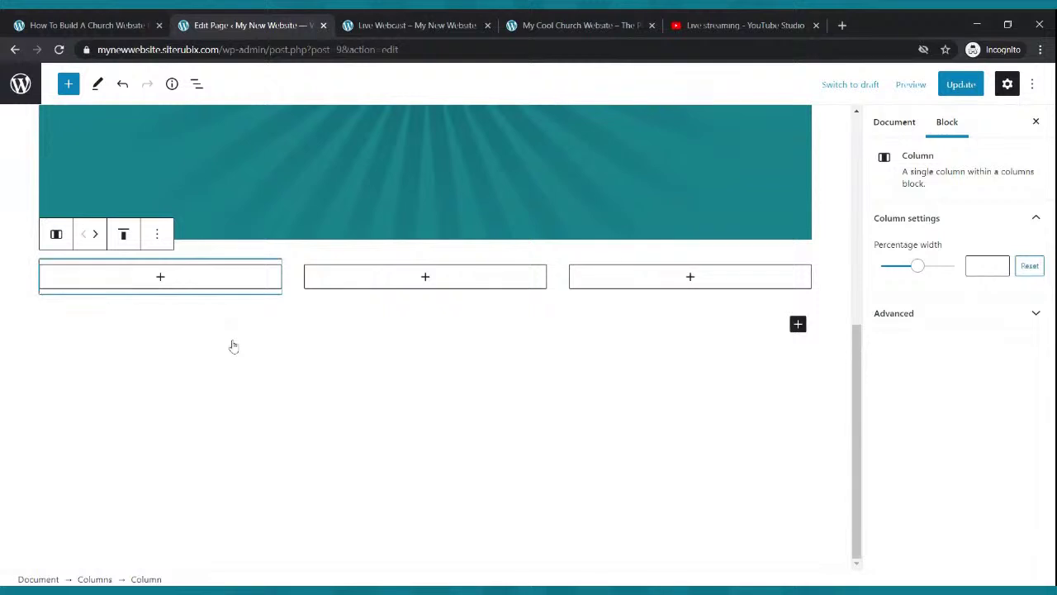
Insert a YouTube block in the middle column and embed the copied Sunday Morning Celebration Service link in it
left_click(424, 277)
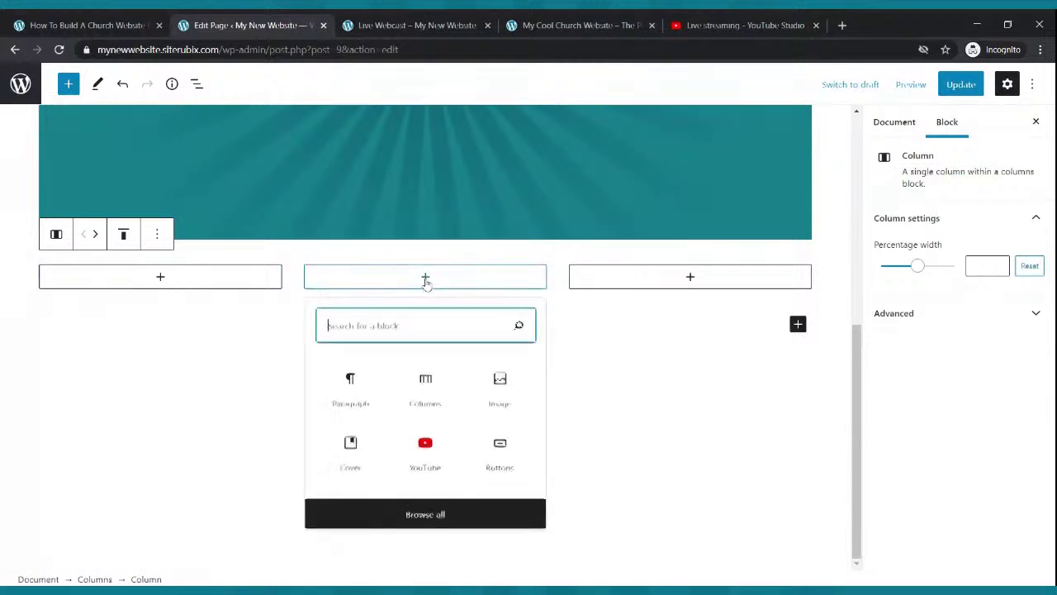
left_click(430, 371)
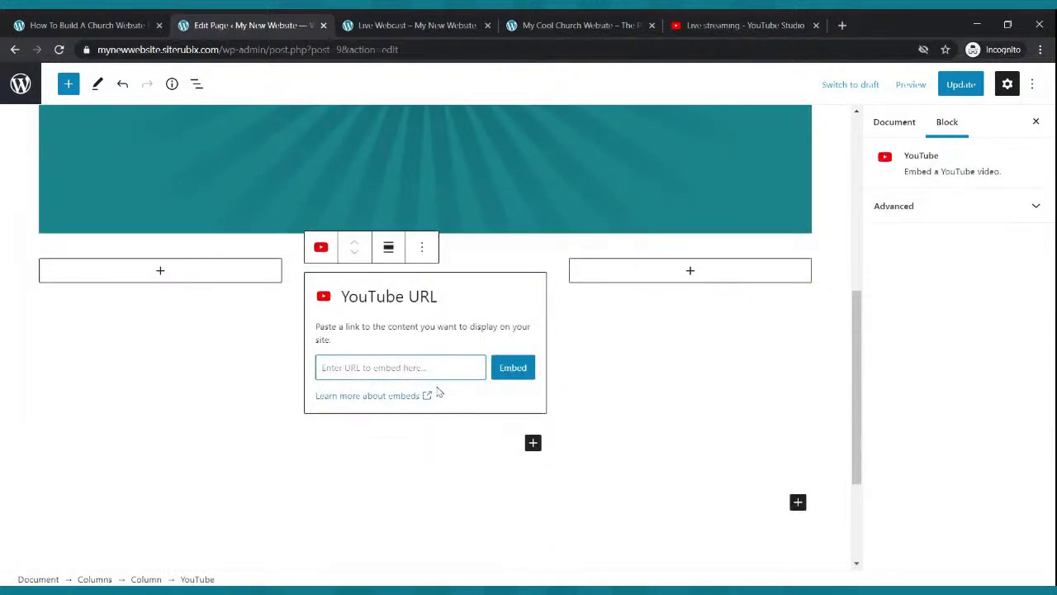
key("ctrl+v")
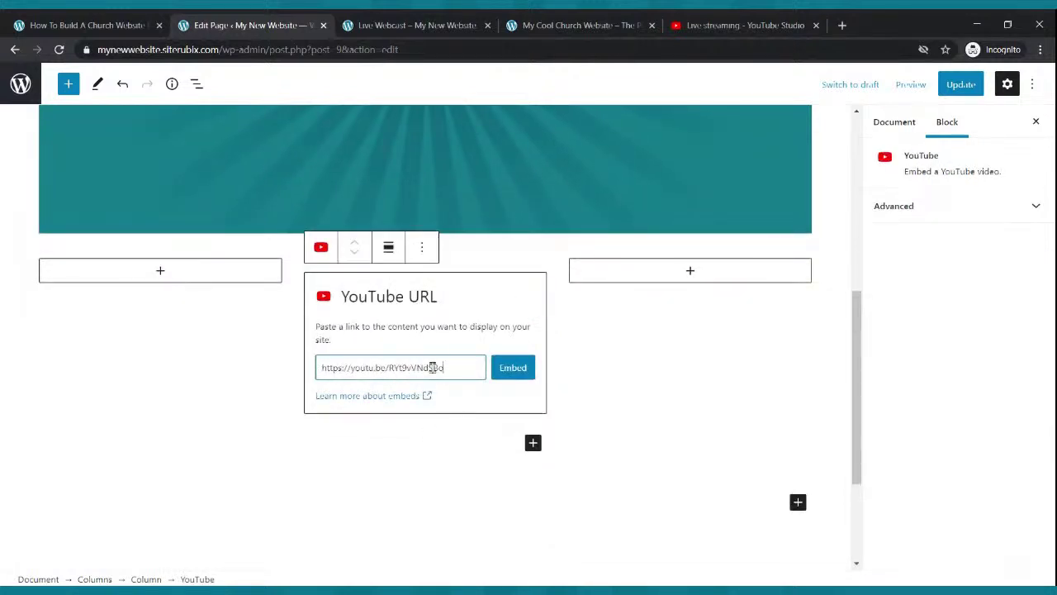
left_click(500, 372)
Remove the original full-width YouTube block above the columns
scroll(515, 344, "up", 2)
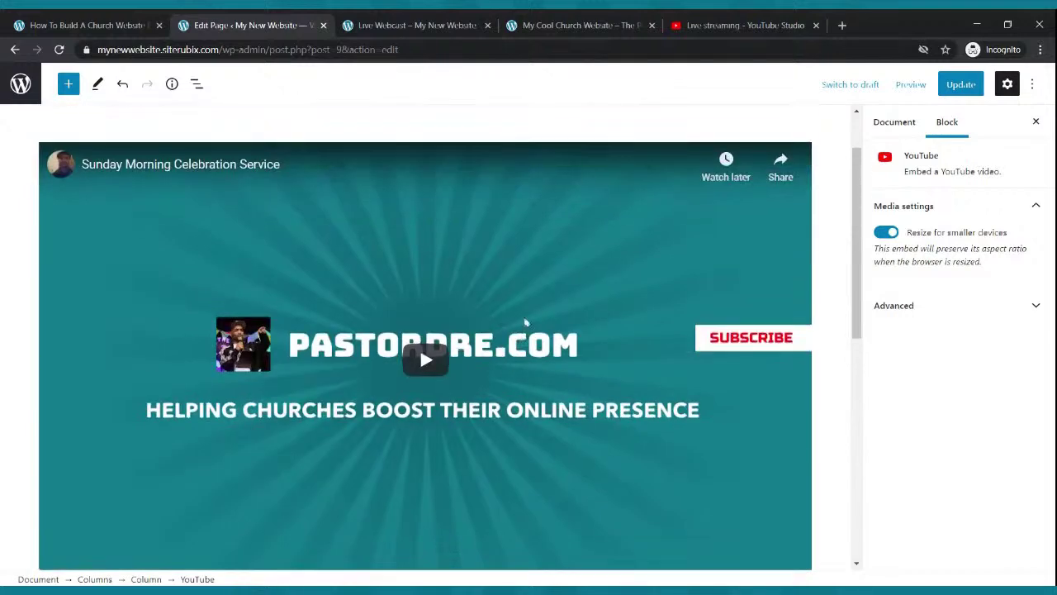
left_click(191, 122)
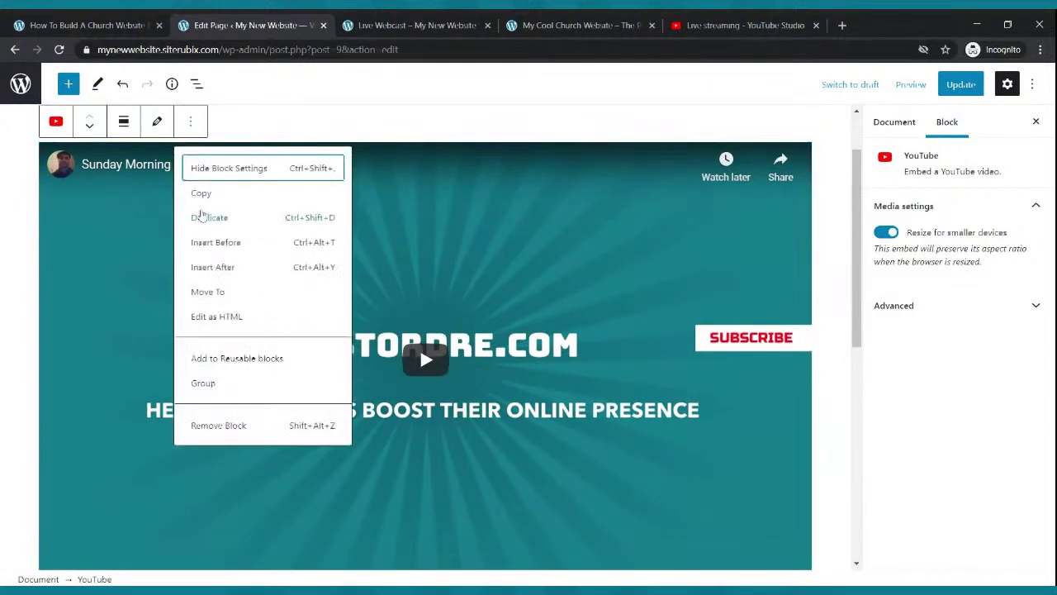
left_click(218, 424)
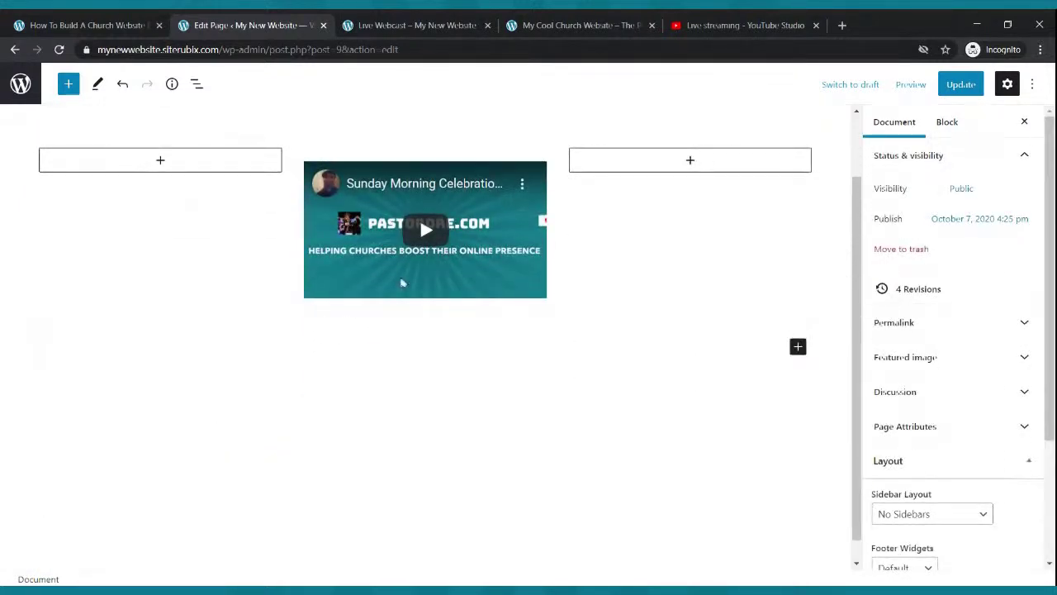
Set the empty first column's percentage width to 24
left_click(241, 164)
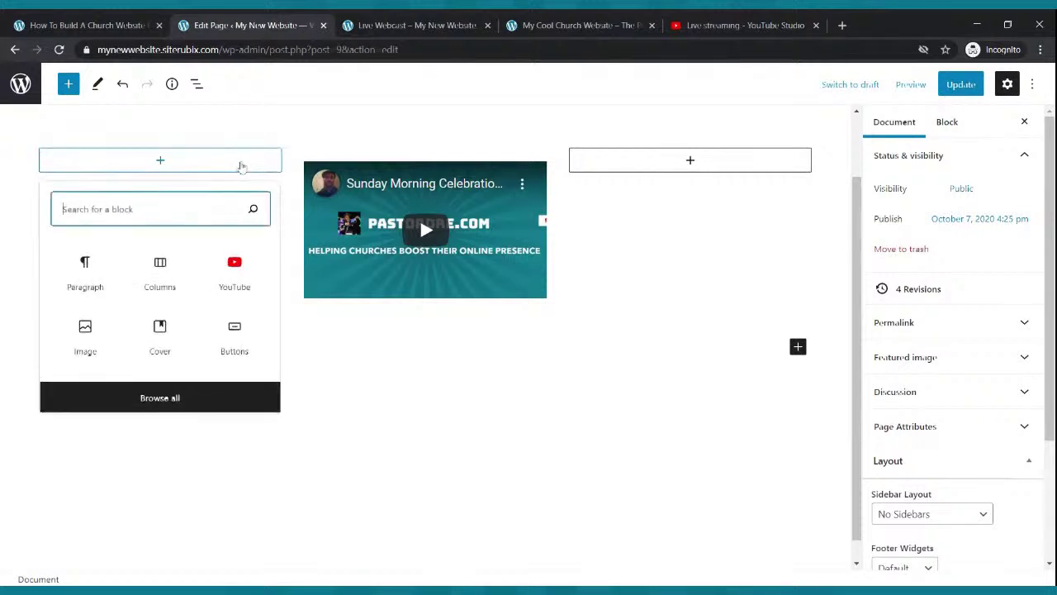
left_click(283, 229)
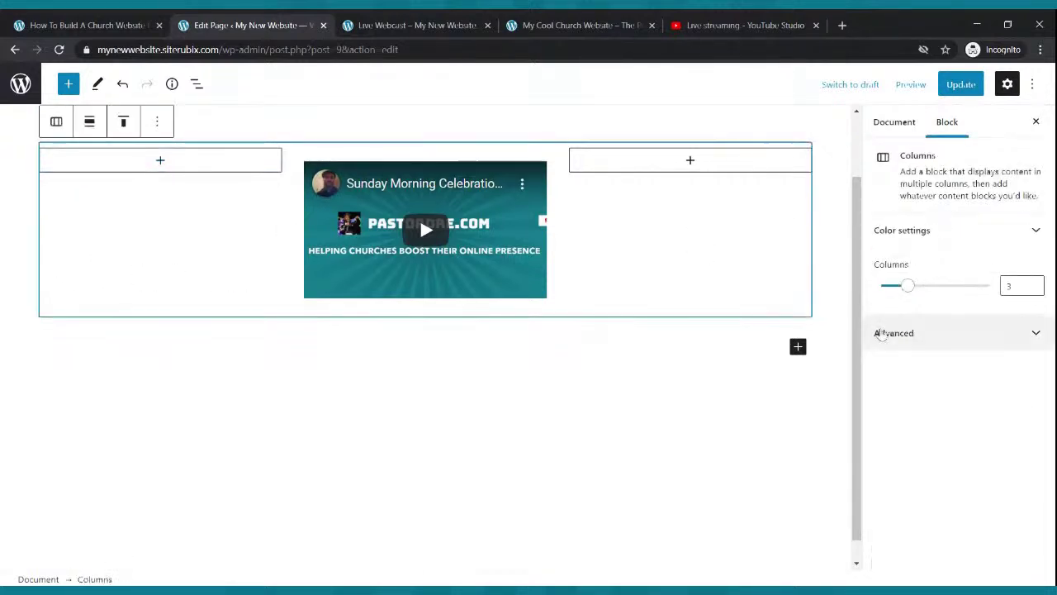
left_click(202, 238)
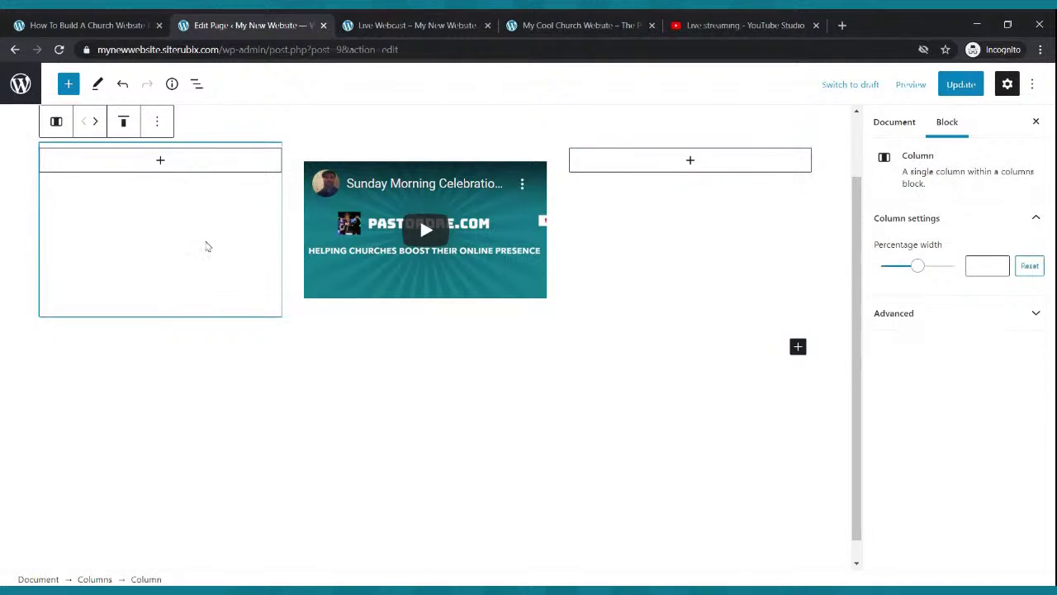
left_click_drag(918, 267, 902, 269)
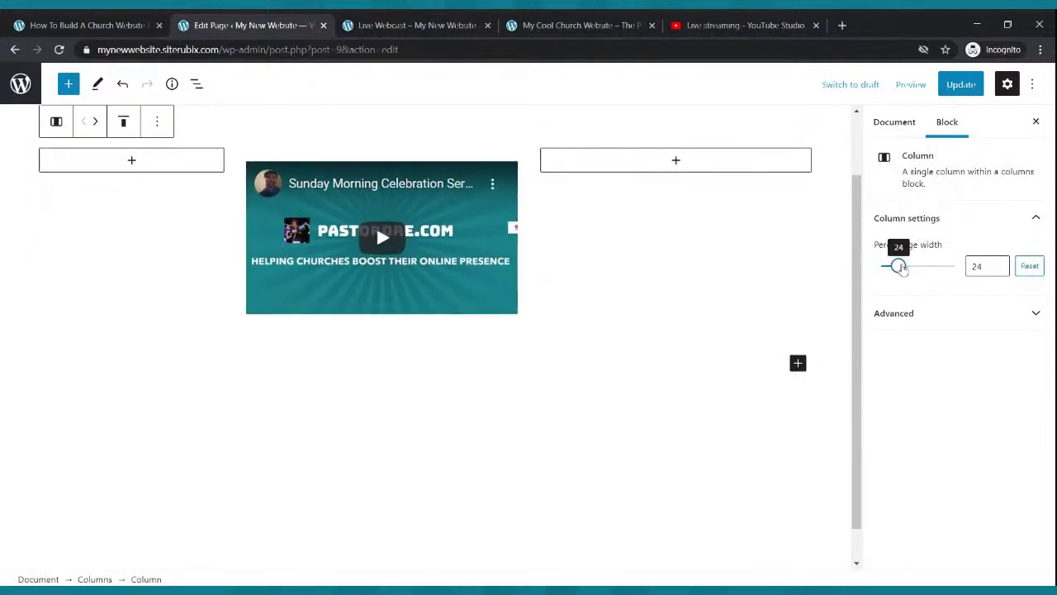
Set the percentage width of the third column to 15.2 and of the first column to 16.1
left_click(730, 175)
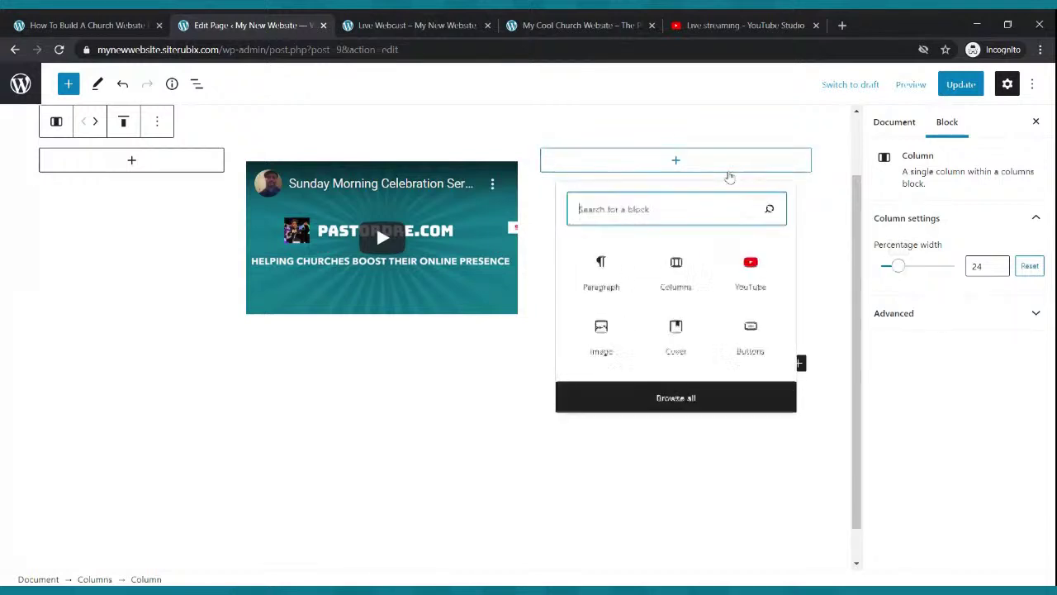
left_click(818, 215)
left_click(801, 212)
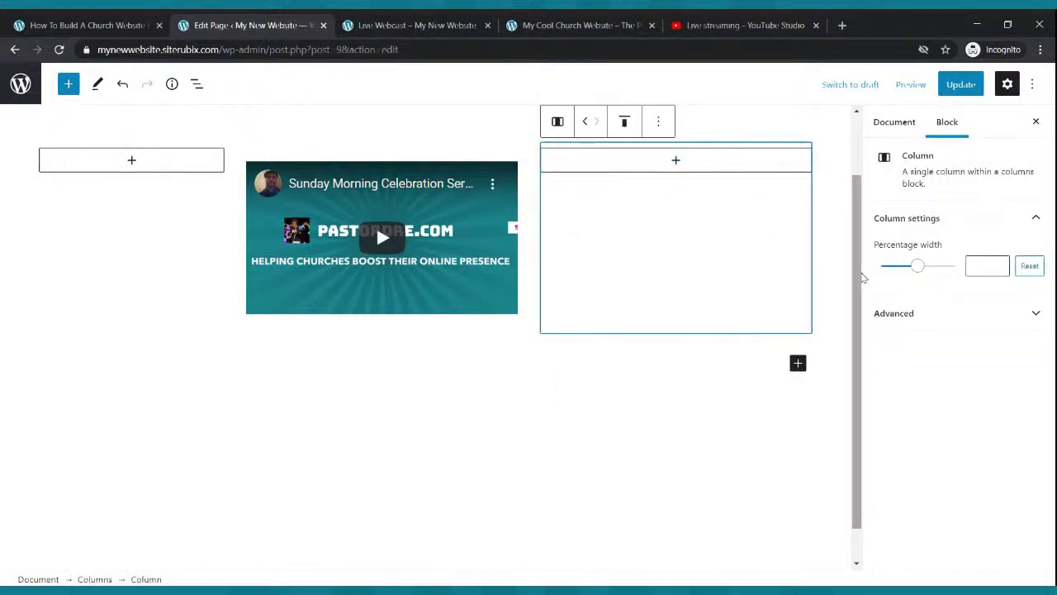
left_click_drag(917, 267, 892, 275)
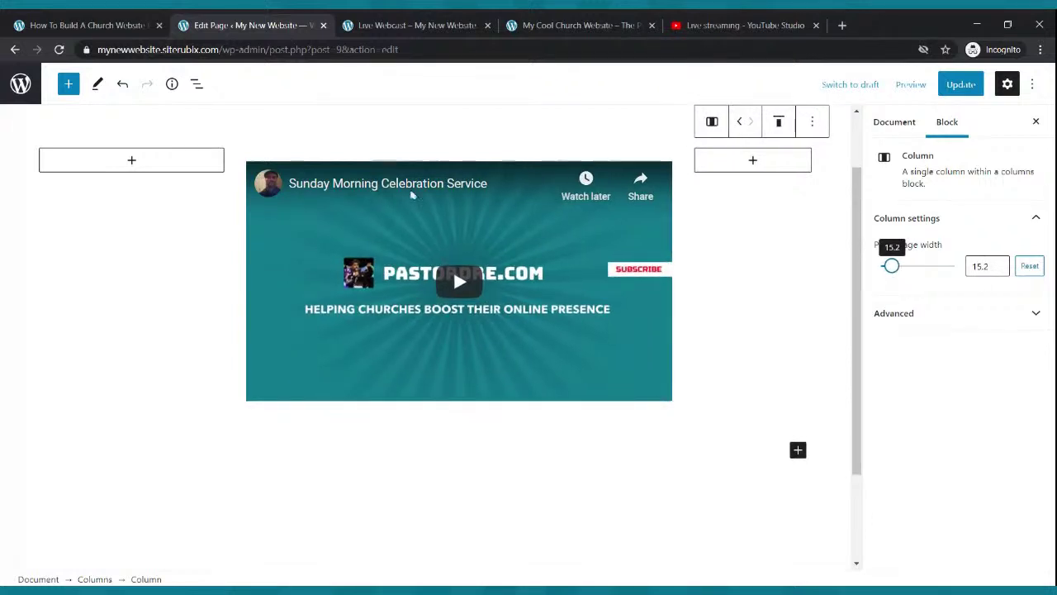
left_click(204, 210)
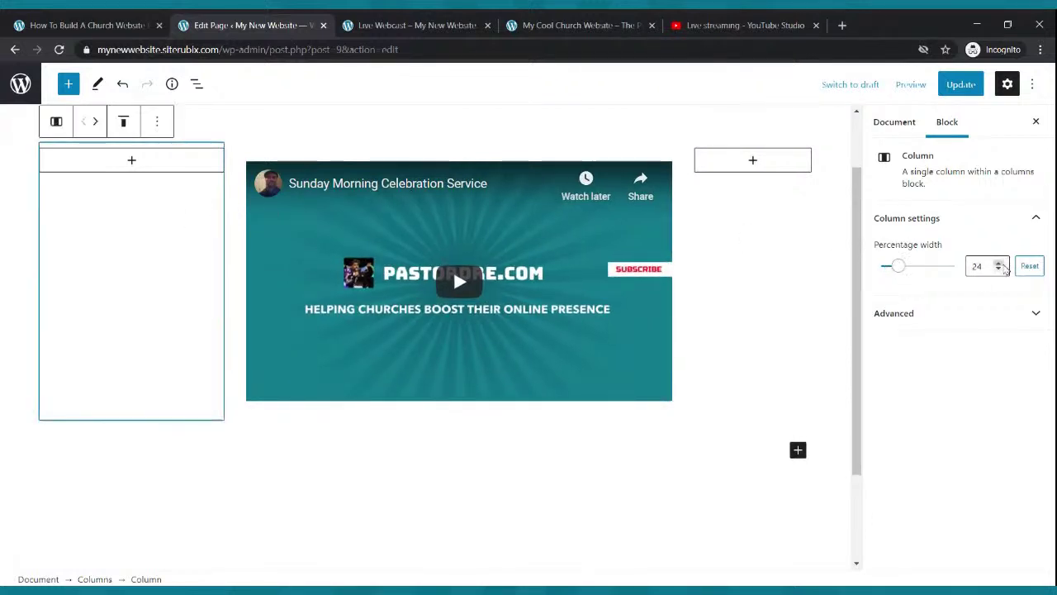
left_click_drag(897, 272, 898, 272)
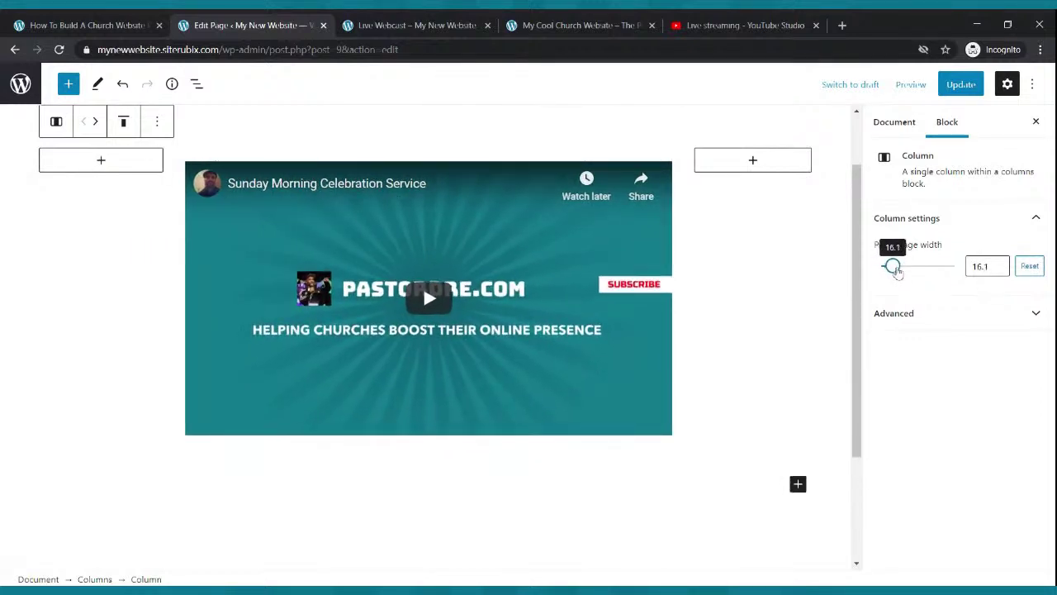
Update the page and reload the published Live Webcast page to check the video's column layout
left_click(960, 85)
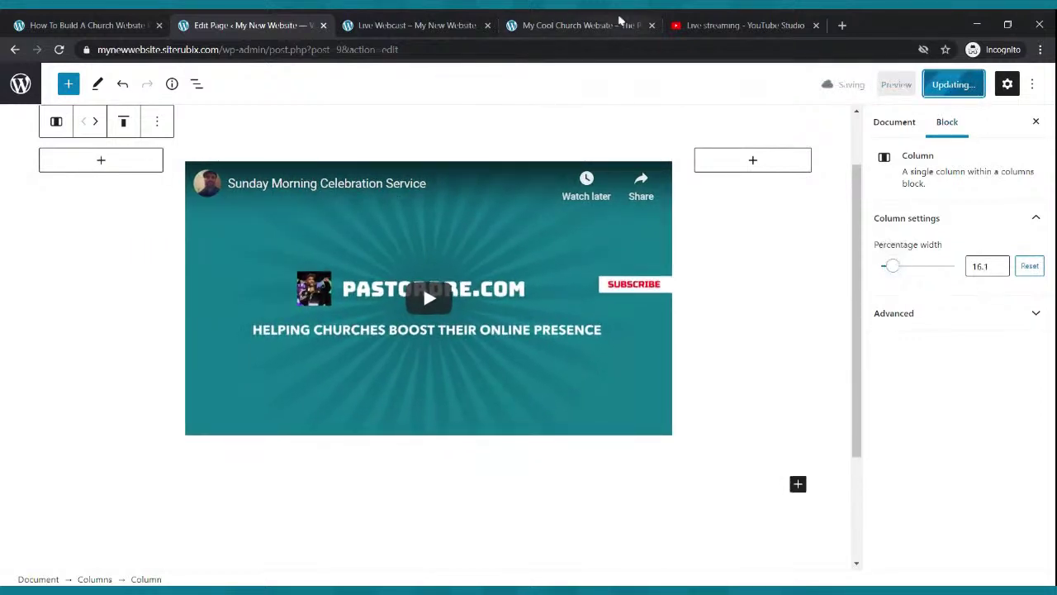
left_click(461, 20)
left_click(61, 50)
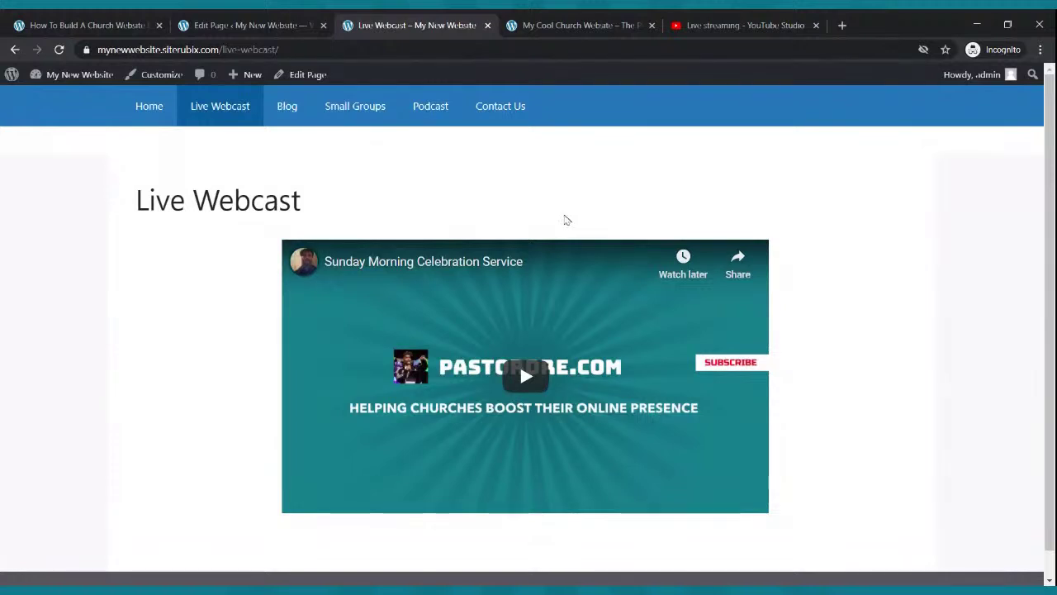
left_click(240, 25)
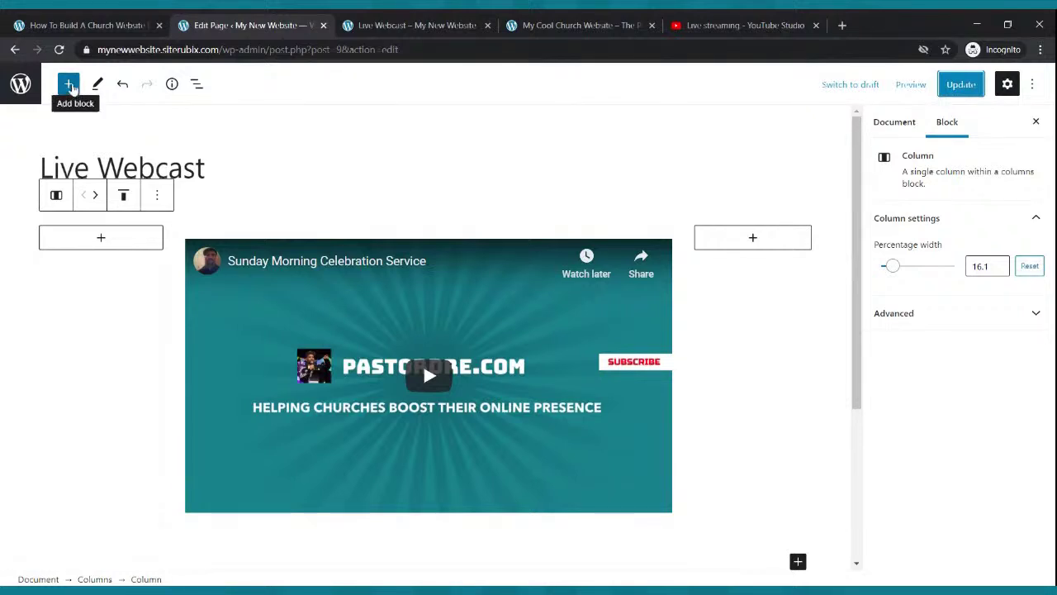
left_click(69, 85)
type("para")
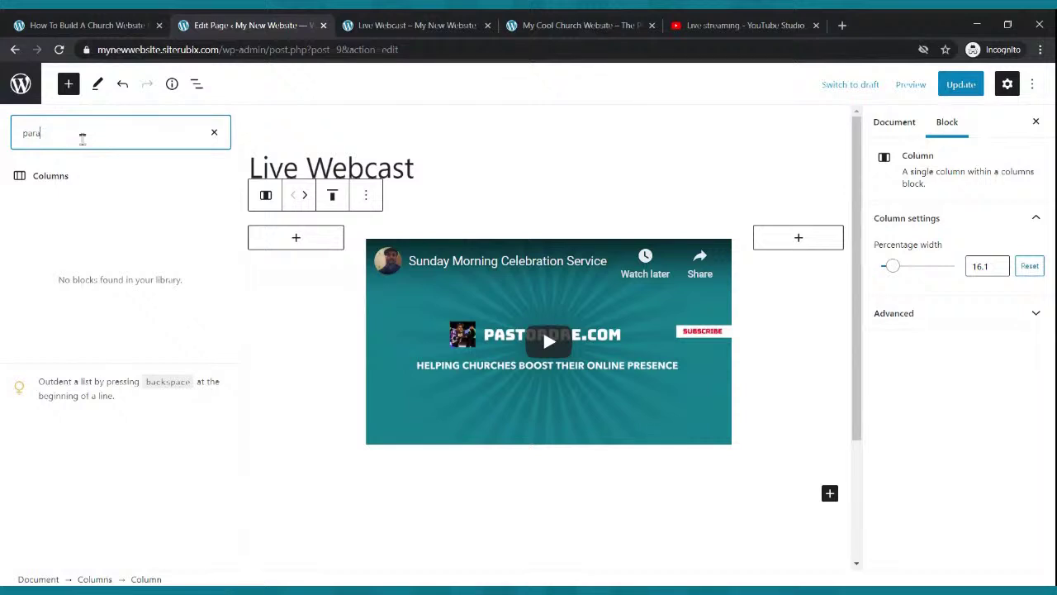
type("graph")
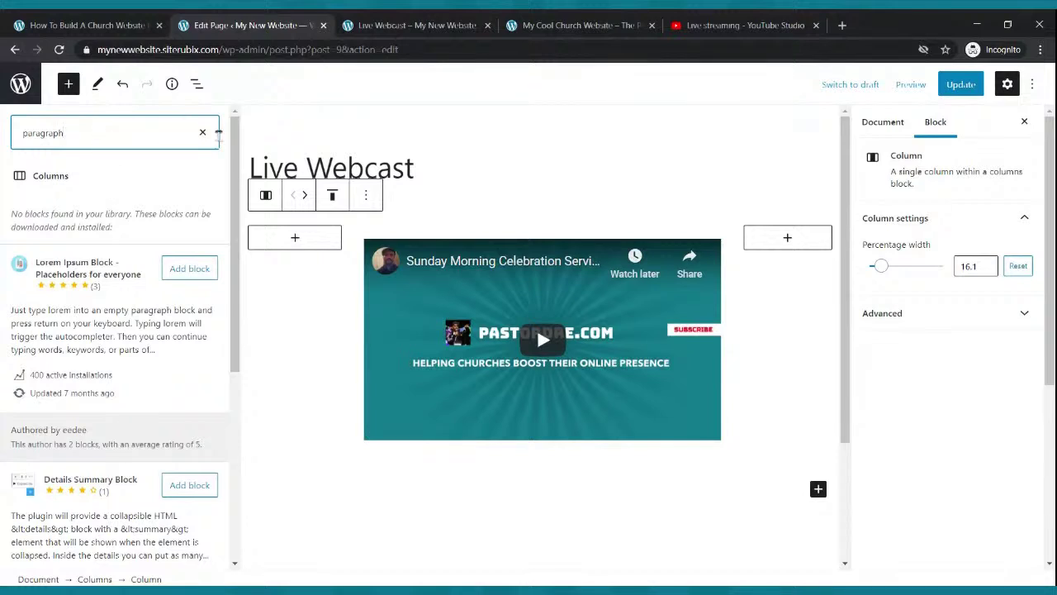
left_click(202, 132)
left_click(71, 88)
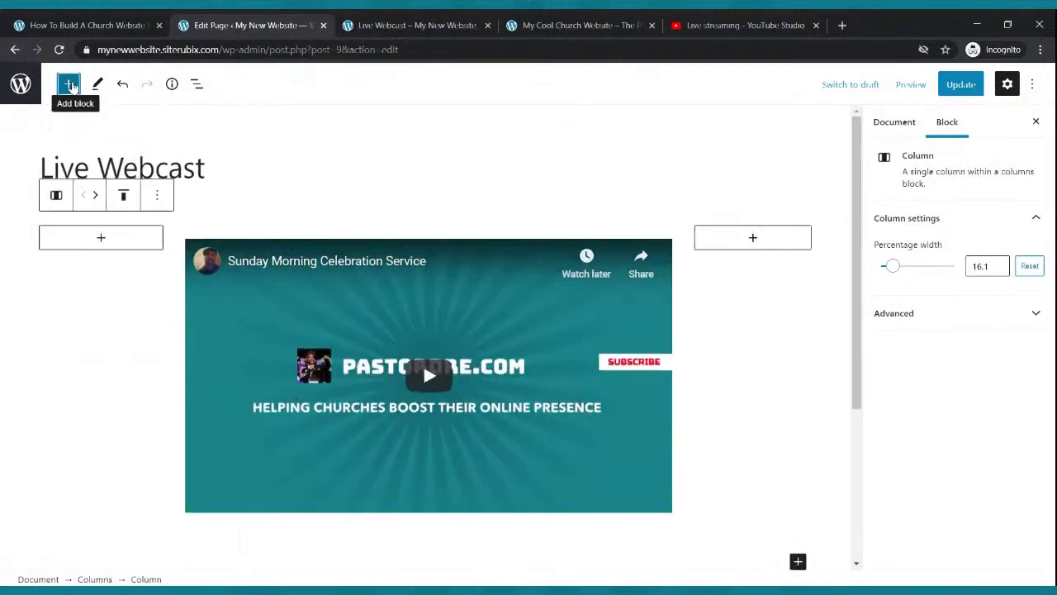
left_click(69, 85)
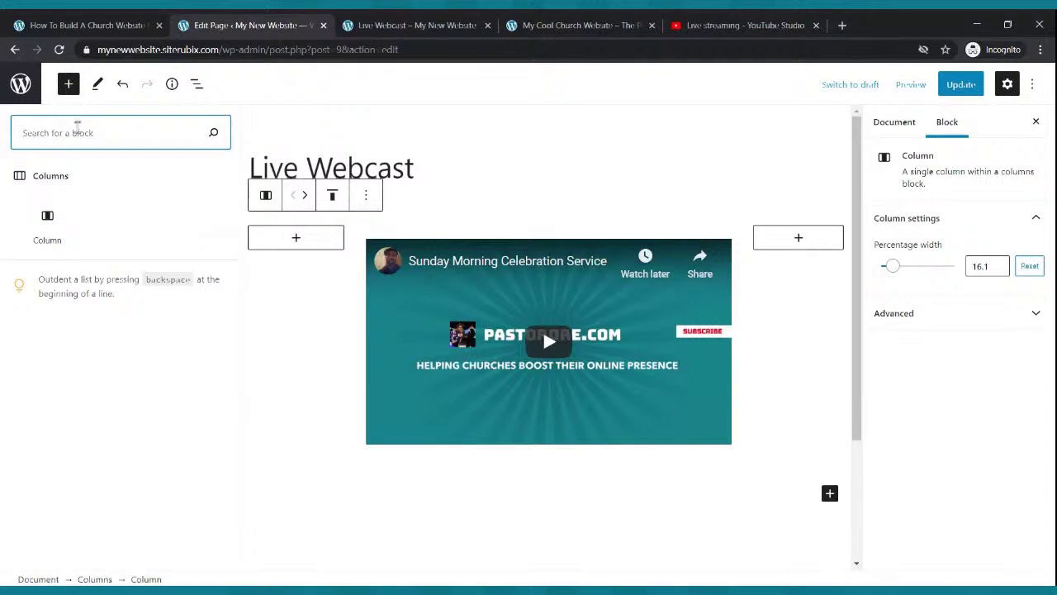
type("parapgraph")
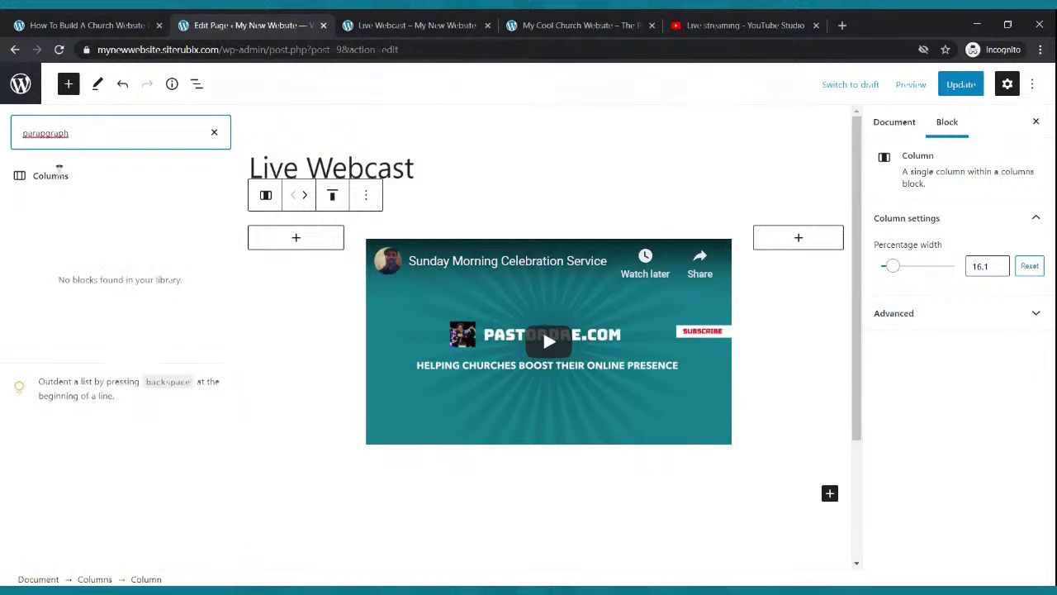
key("BackSpace")
key("BackSpace")
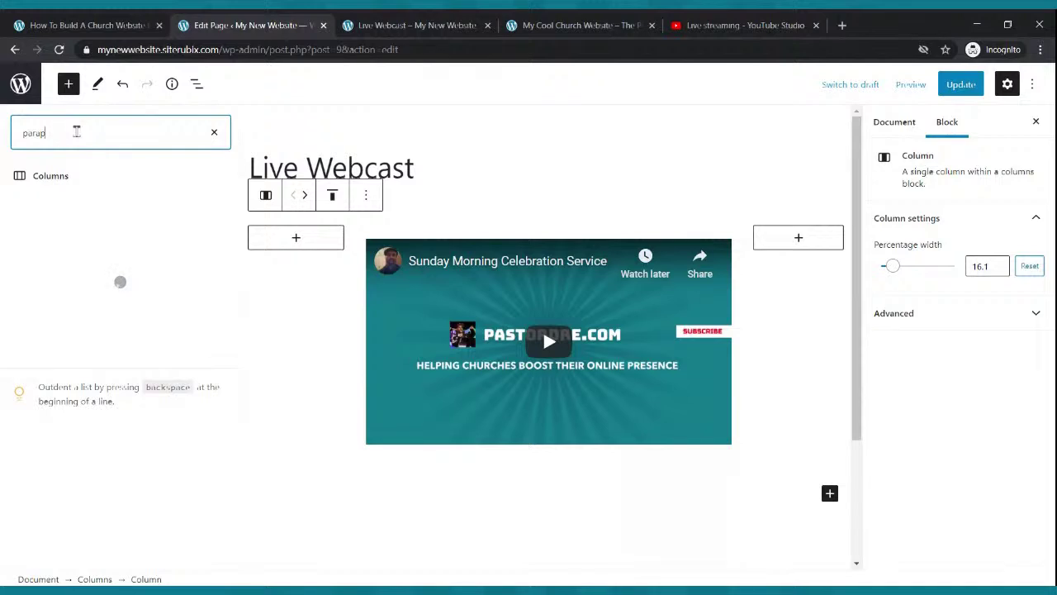
type("graph")
left_click(261, 294)
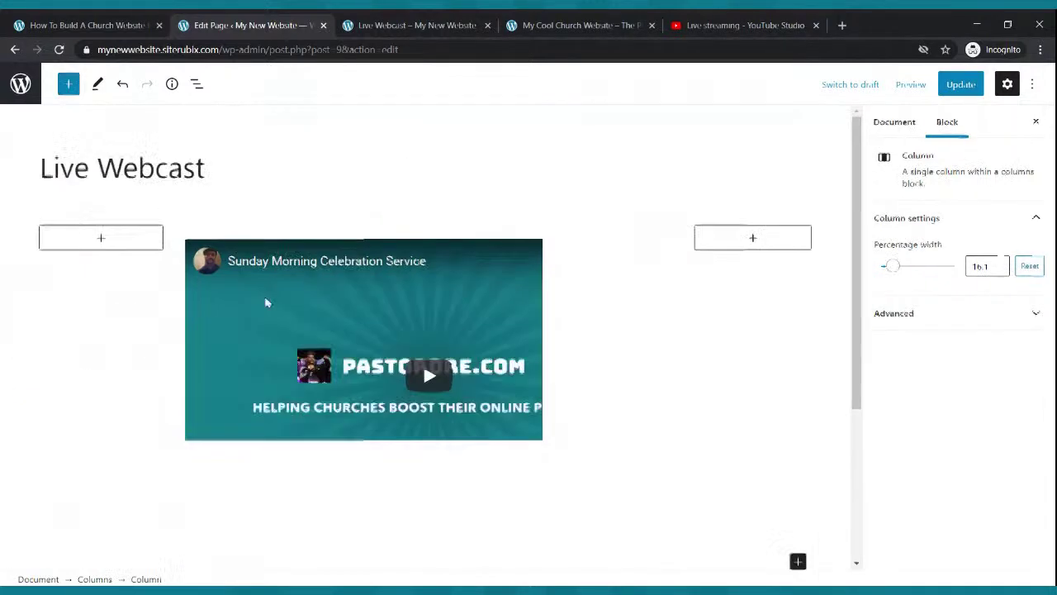
left_click(314, 123)
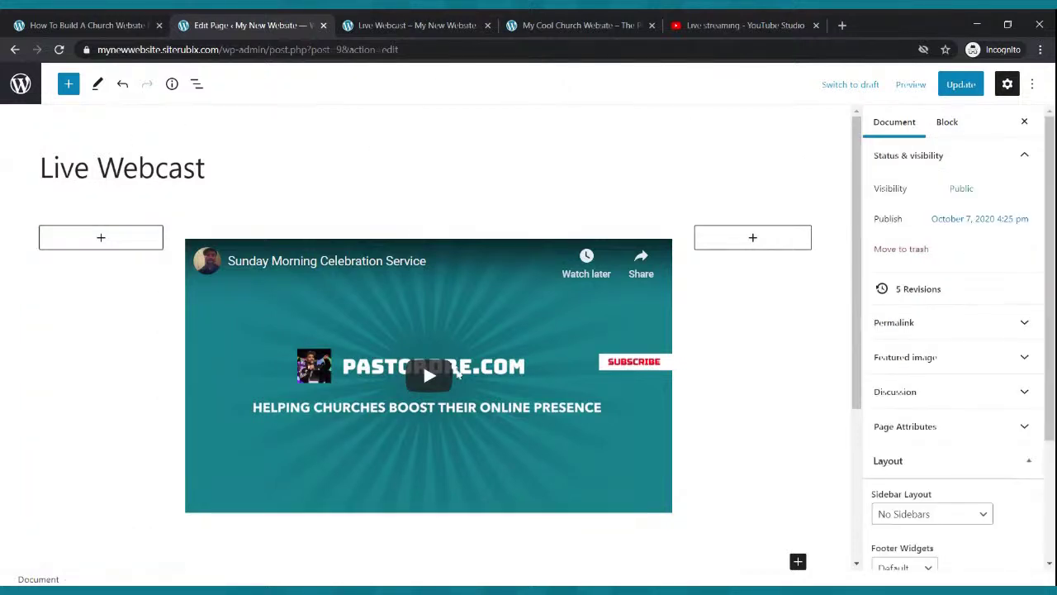
Update the Live Webcast page and add a Paragraph block below the columns
left_click(961, 84)
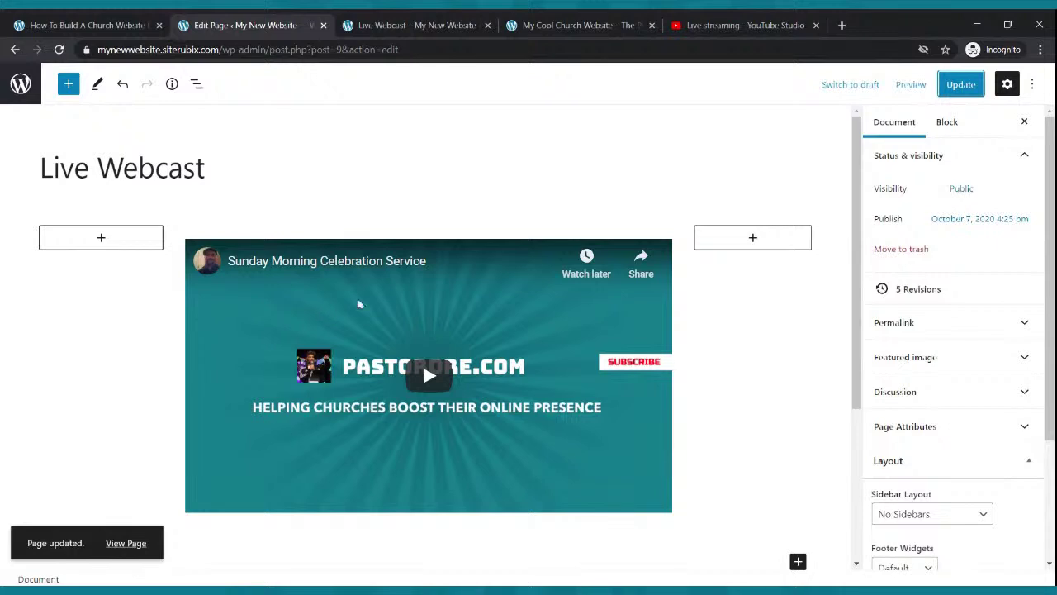
scroll(636, 446, "down", 2)
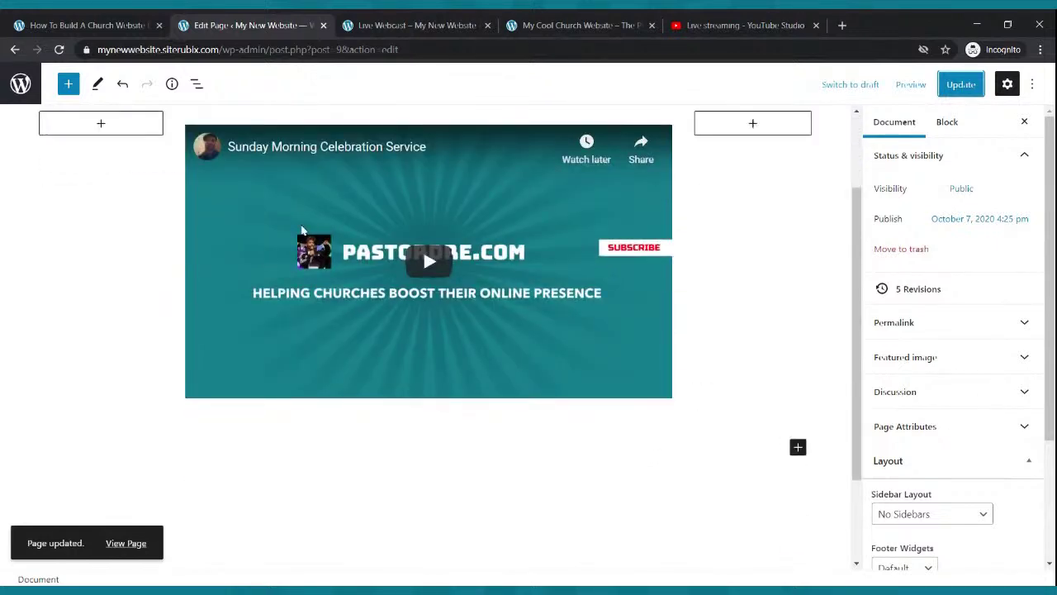
left_click(798, 446)
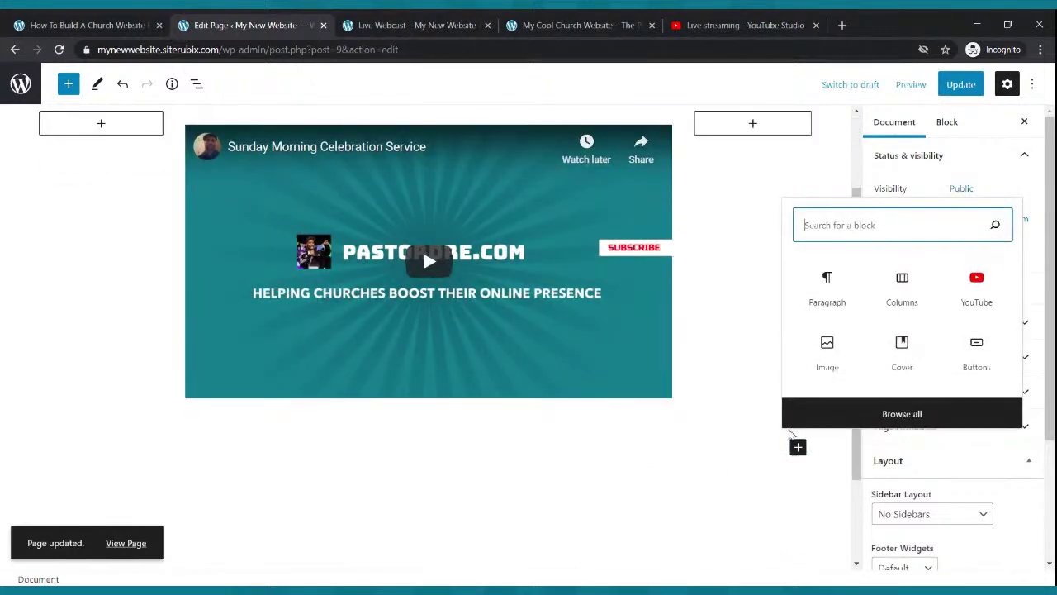
left_click(827, 286)
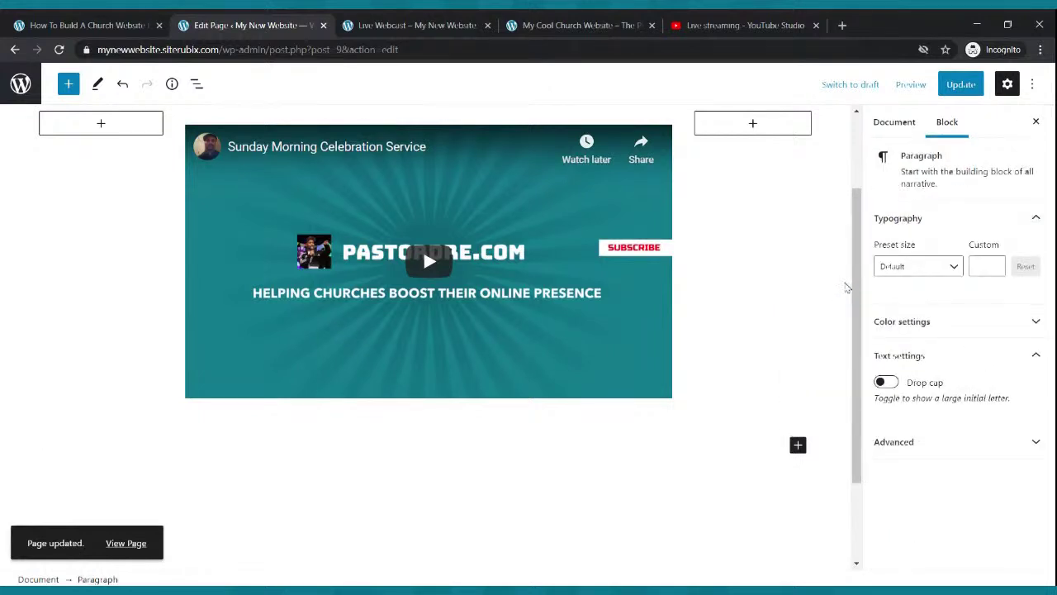
Write "Welcome To Our Live Webcast - We Hope You Enjoy The Service" in the empty paragraph below the video columns
type("Welo")
key("BackSpace")
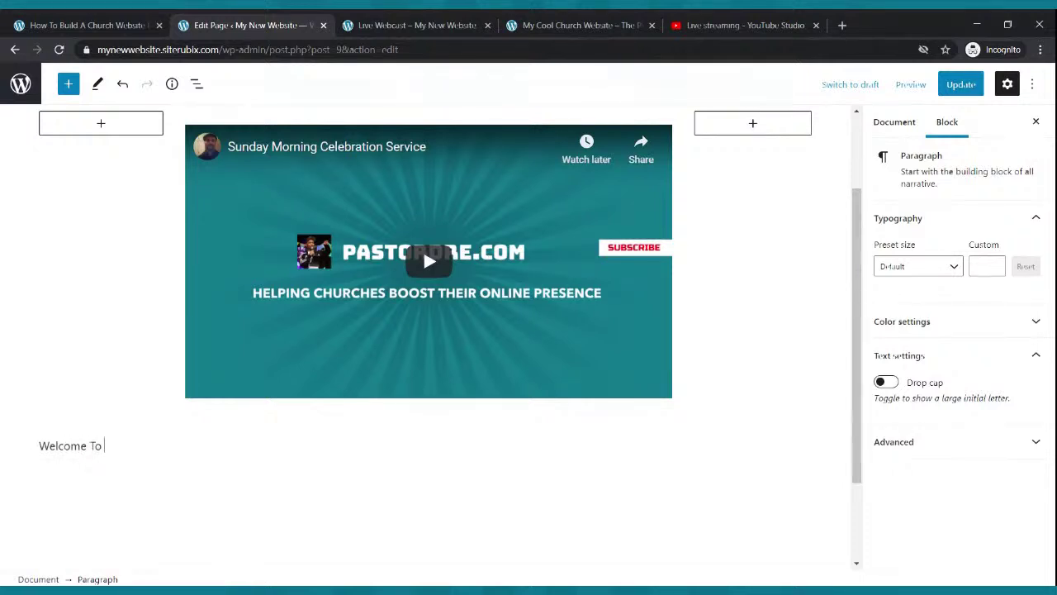
type("Live Webcast - WE")
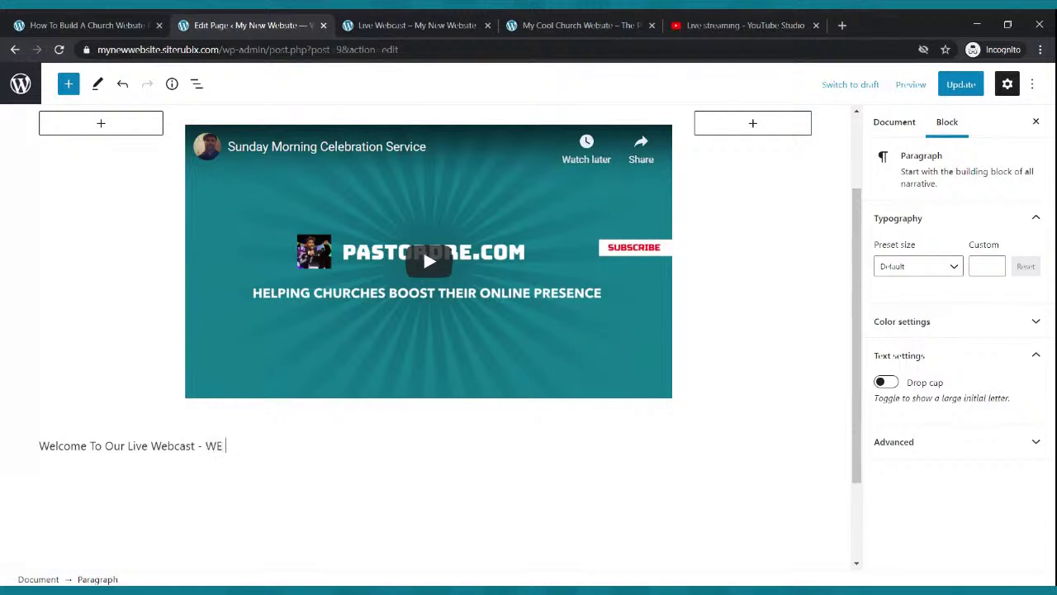
key("BackSpace")
key("BackSpace")
key("BackSpace")
type("ope You Enjoy T")
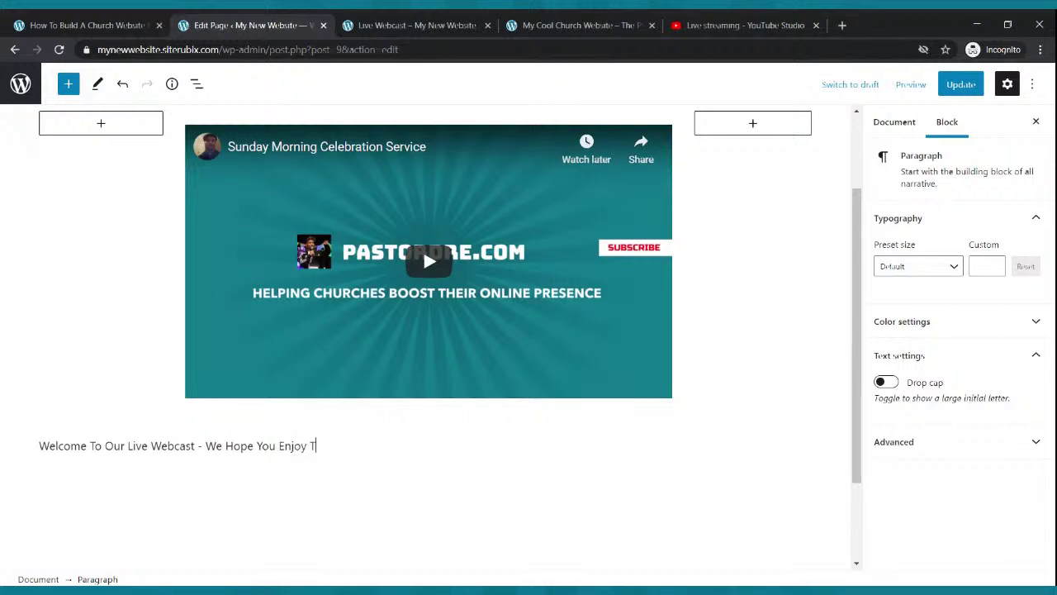
type("he Service")
Make the whole welcome sentence bold and align its text to the center
left_click_drag(369, 447, 38, 446)
left_click(156, 413)
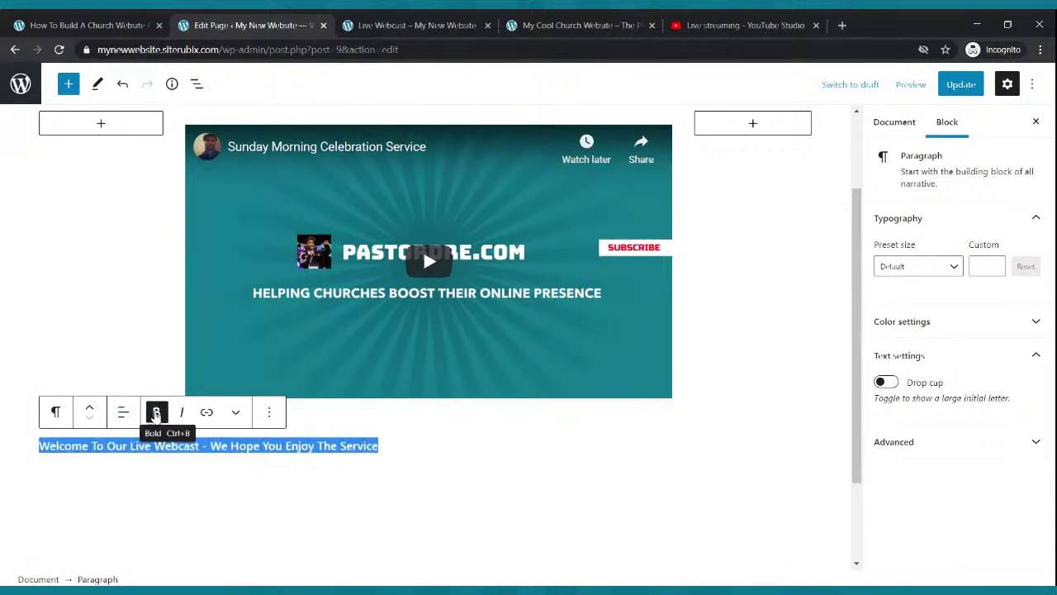
left_click(123, 412)
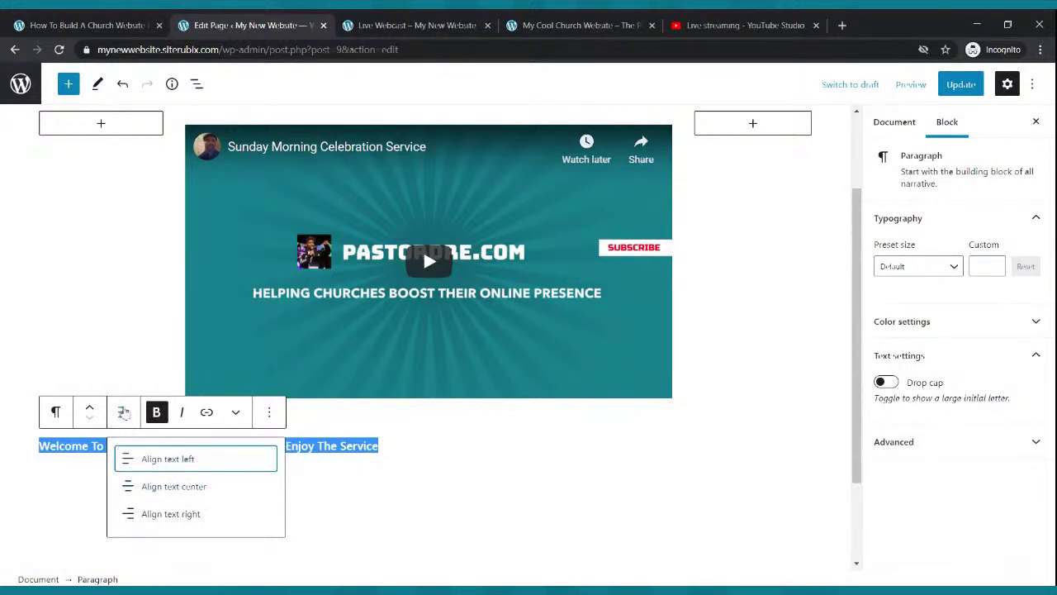
left_click(150, 487)
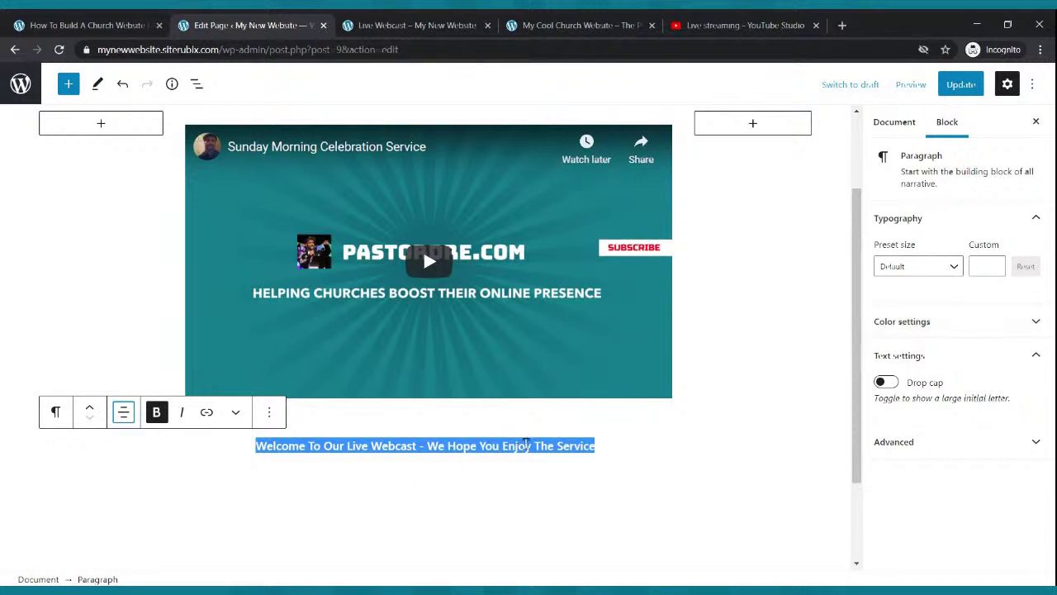
Set the welcome paragraph's preset size to Large and move the paragraph above the video columns
left_click(953, 273)
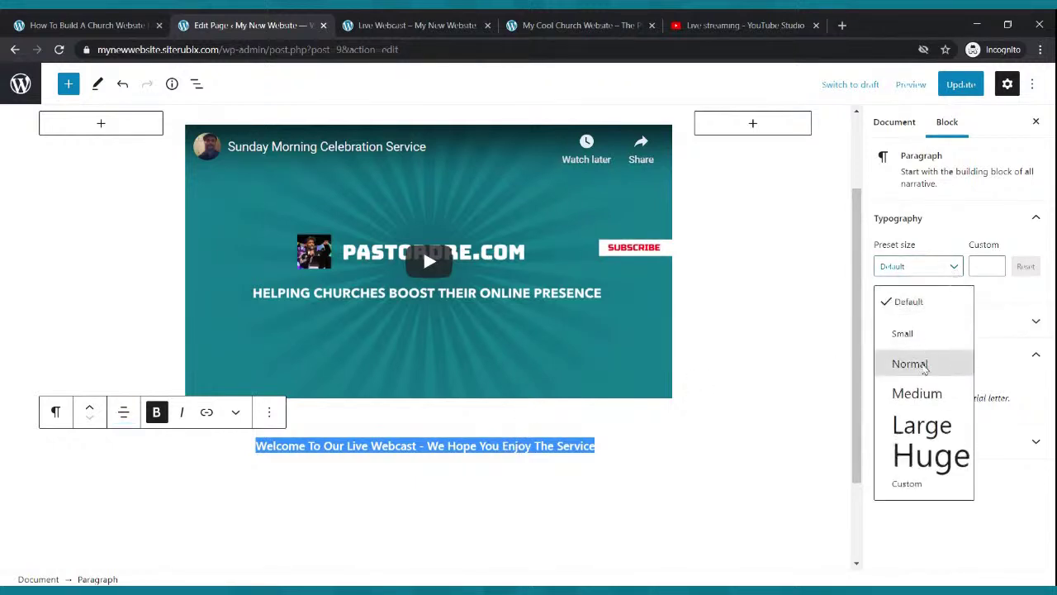
left_click(922, 397)
left_click(956, 272)
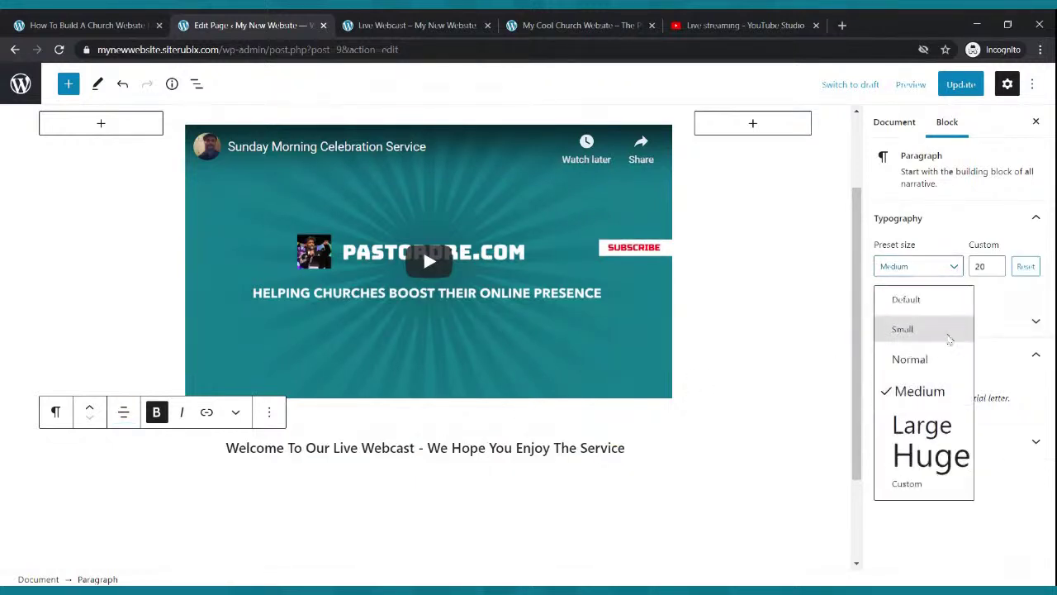
left_click(931, 427)
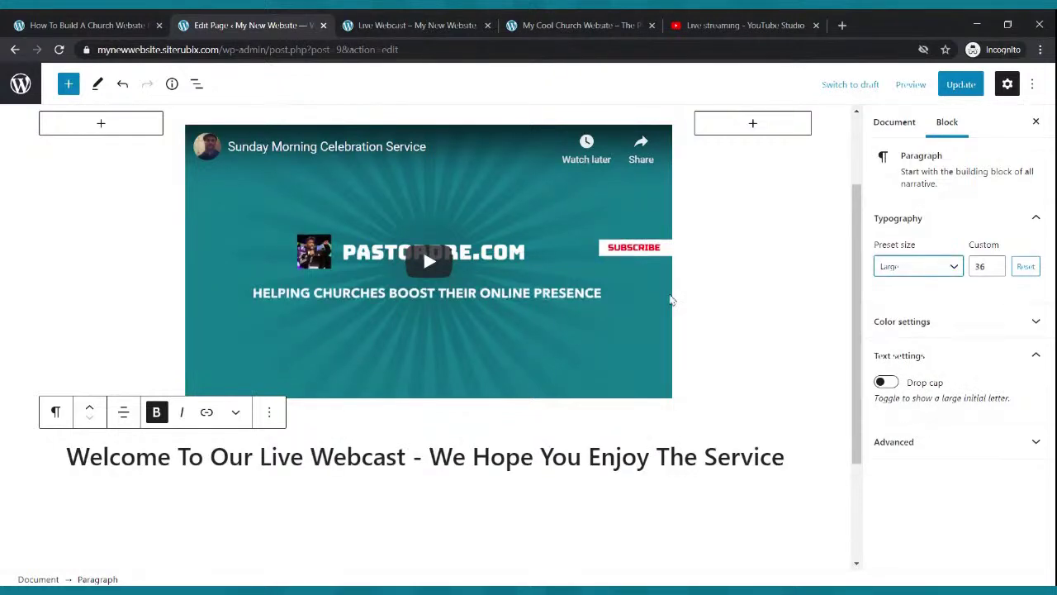
triple_click(235, 464)
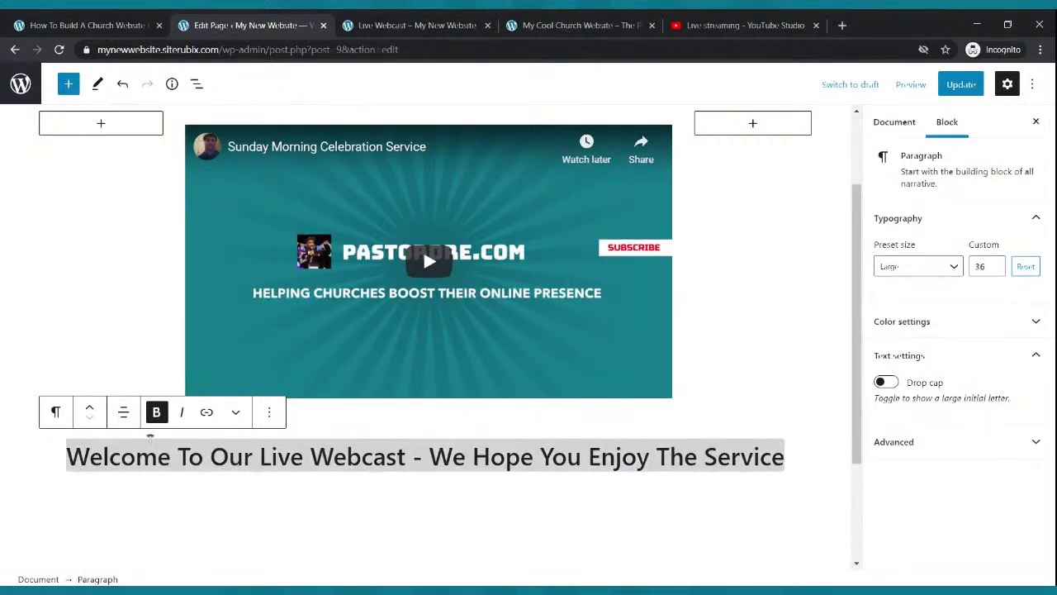
left_click(89, 406)
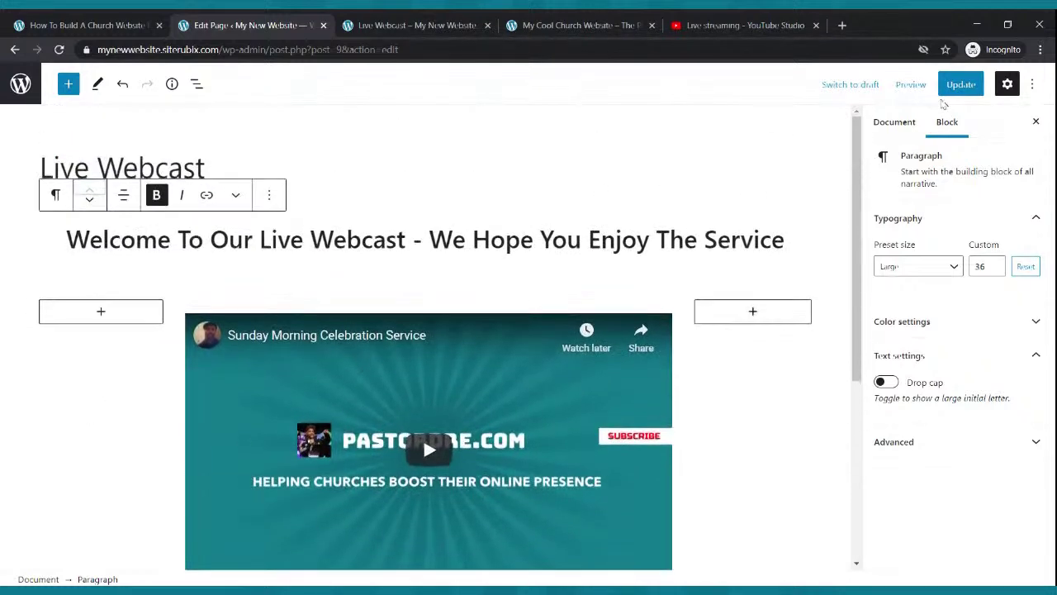
Update the page and reload the published Live Webcast page to check the welcome line above the video
left_click(961, 84)
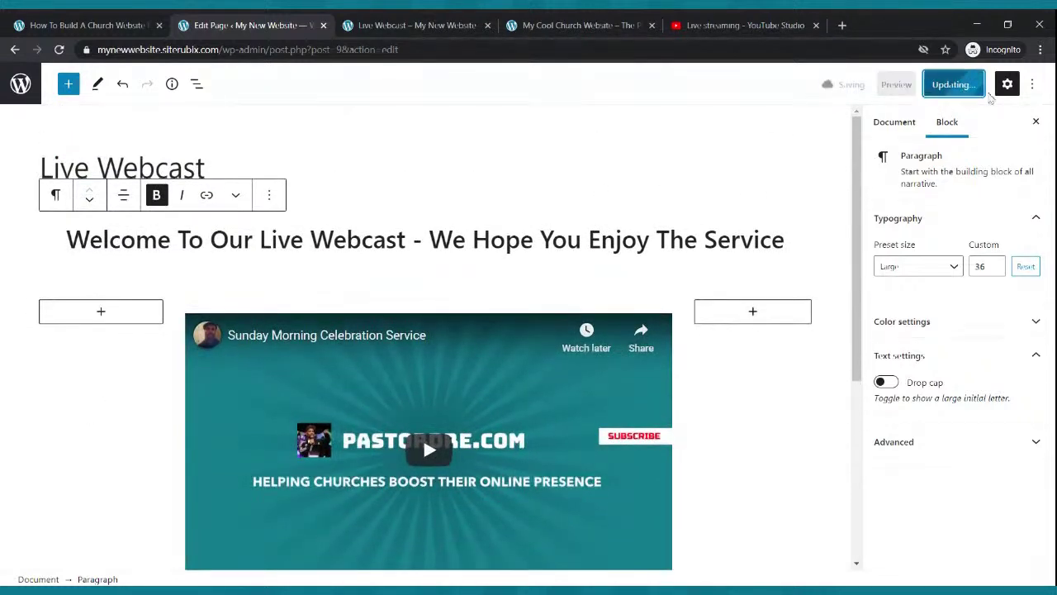
left_click(404, 25)
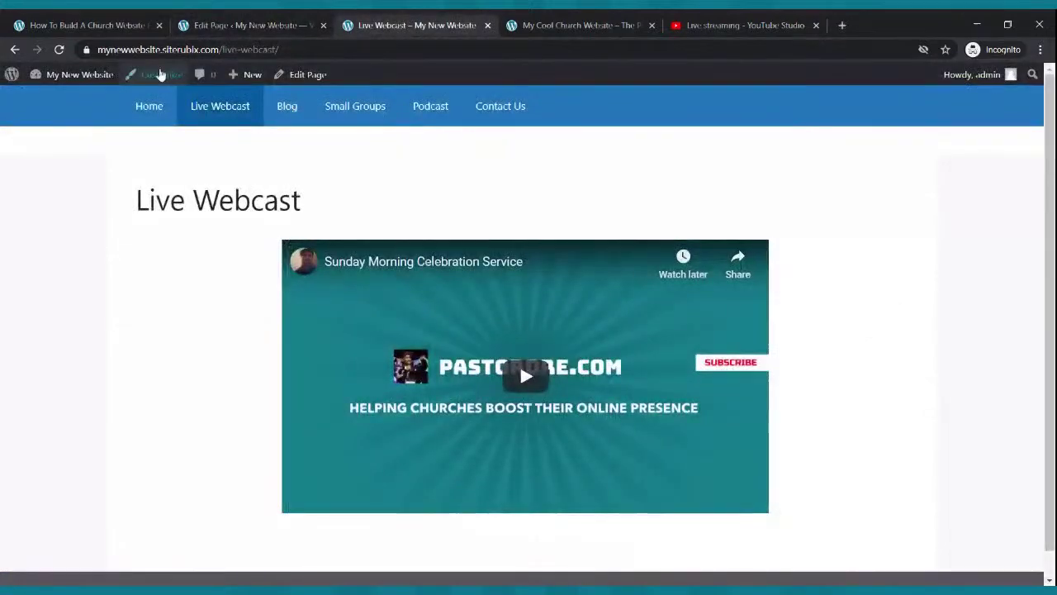
left_click(59, 50)
scroll(288, 195, "down", 2)
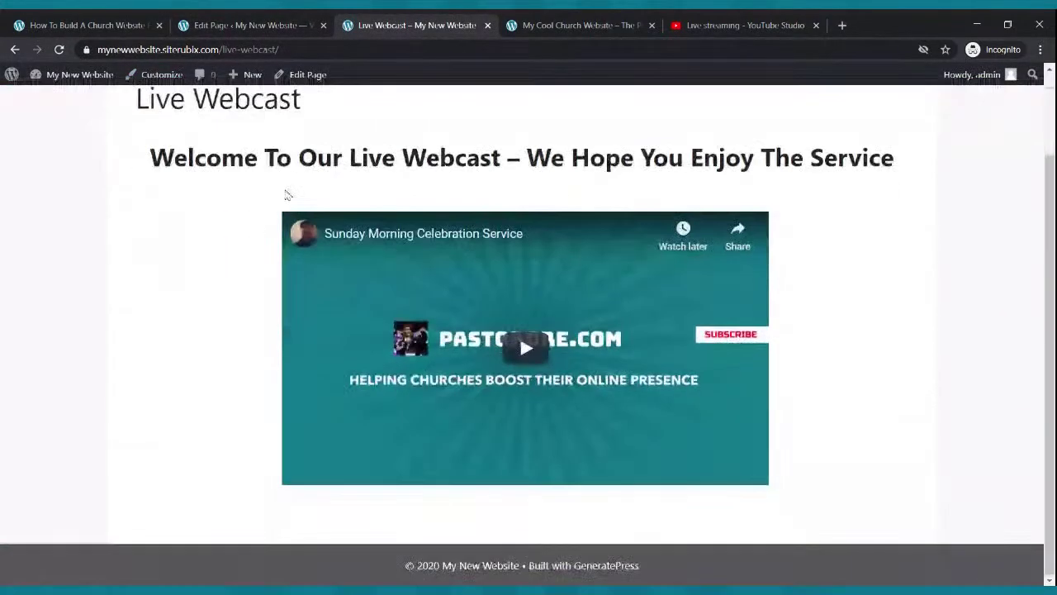
scroll(287, 195, "up", 2)
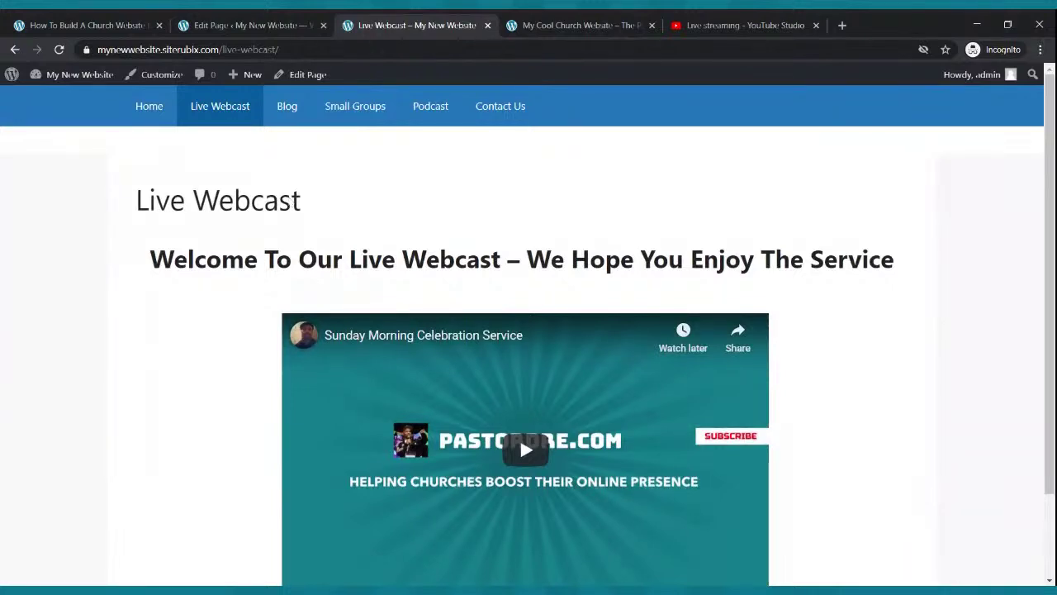
scroll(529, 371, "down", 2)
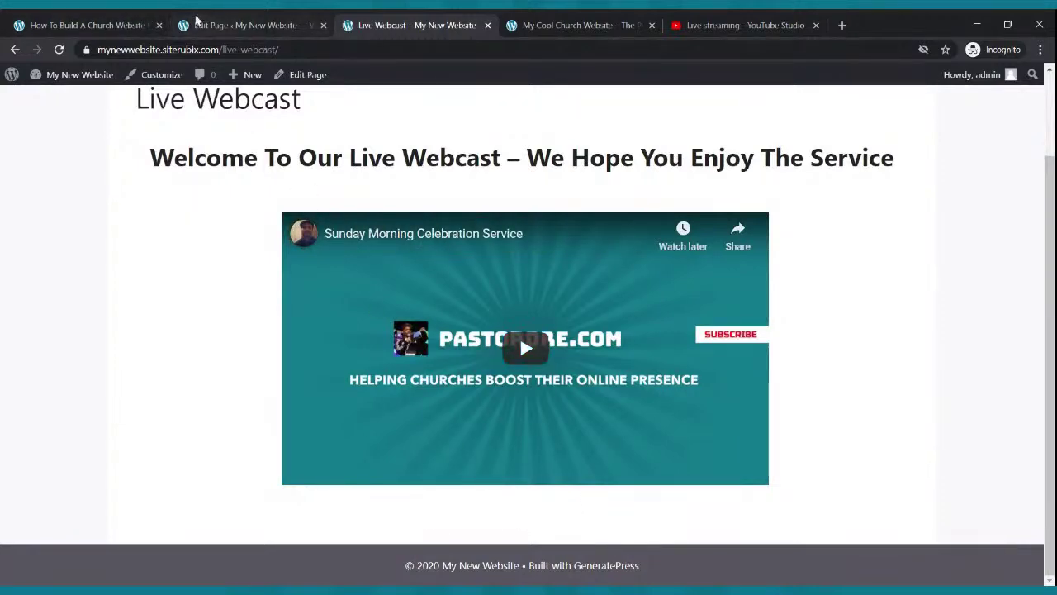
Add a Buttons block below the video columns in the page editor and label its button "Contact Us"
left_click(198, 21)
scroll(448, 171, "down", 3)
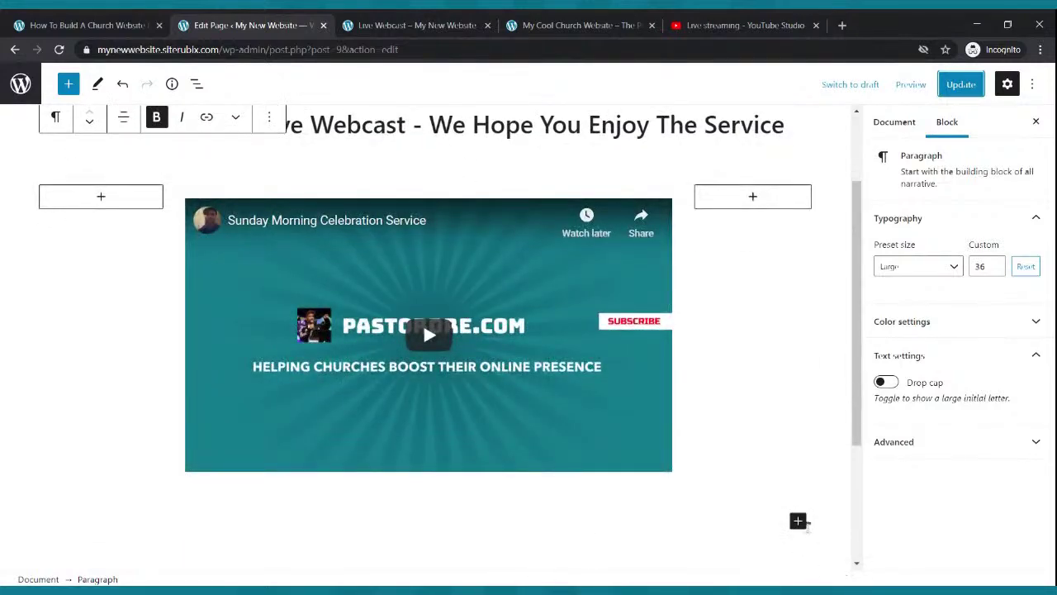
left_click(798, 520)
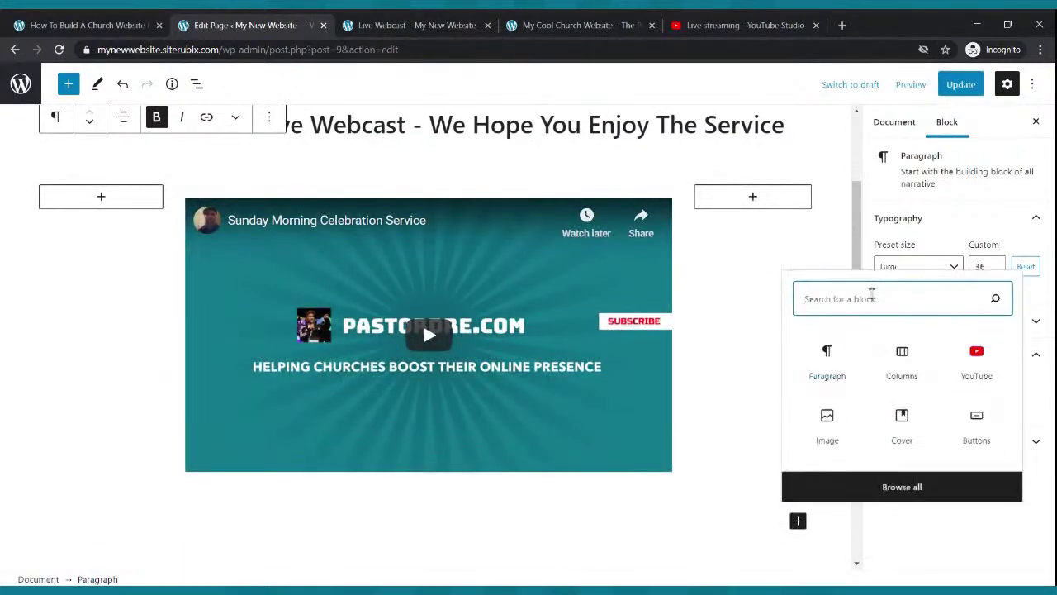
type("button")
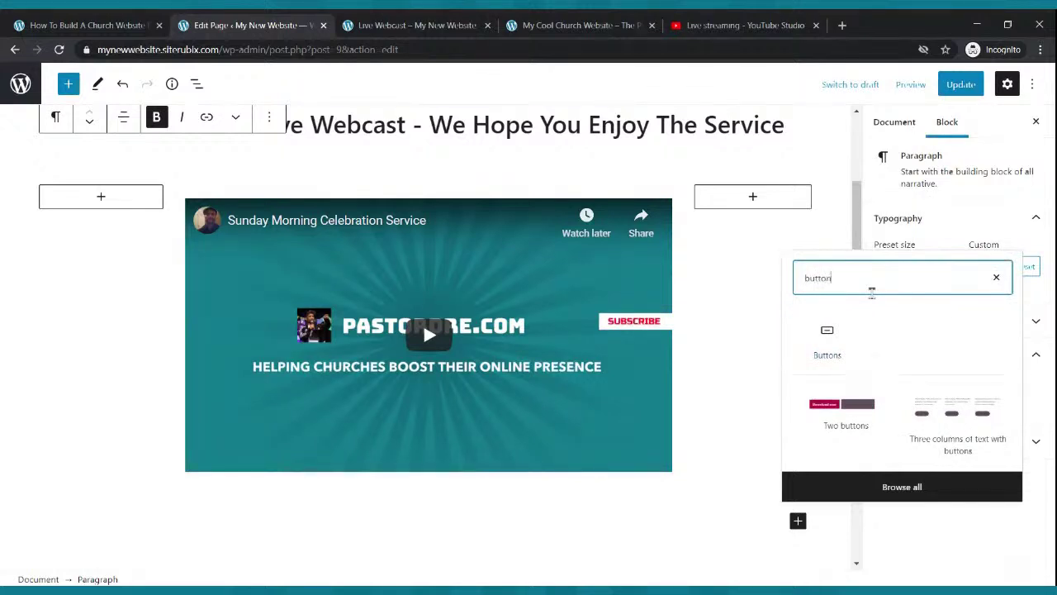
left_click(826, 339)
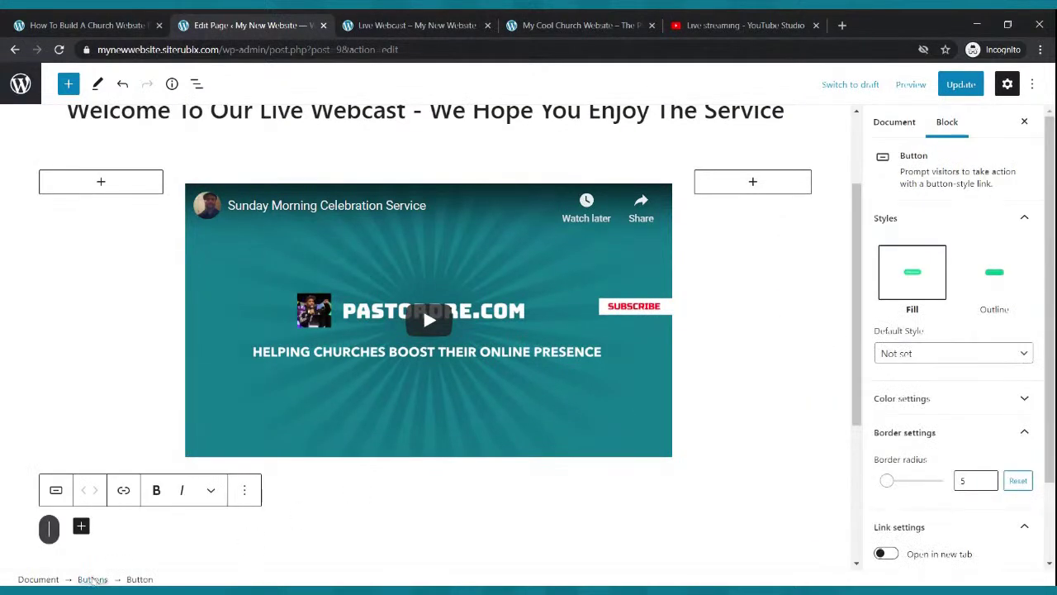
type("Cont")
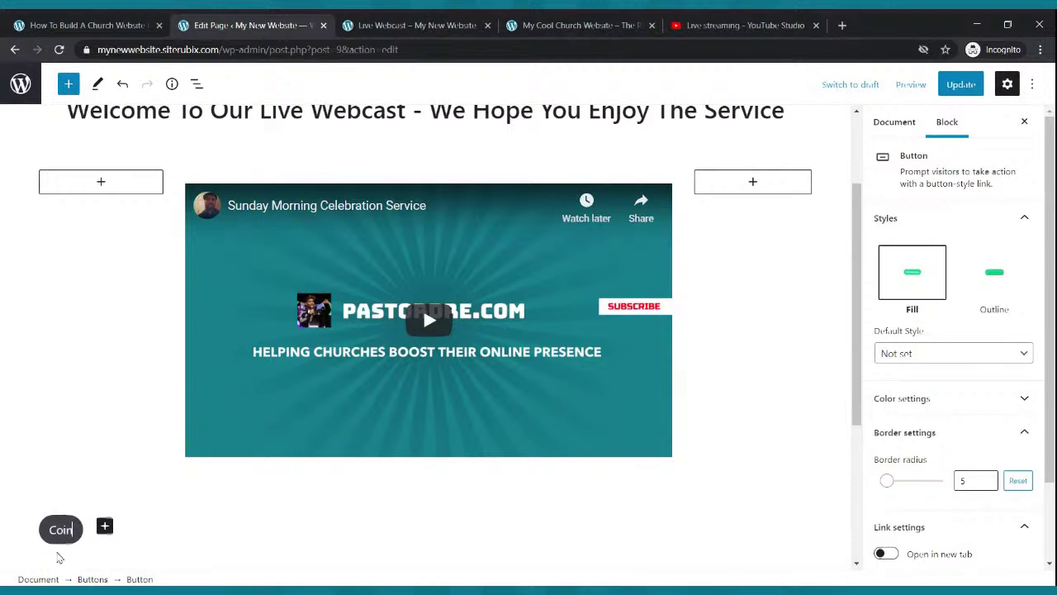
key("BackSpace")
key("BackSpace")
type("ntact")
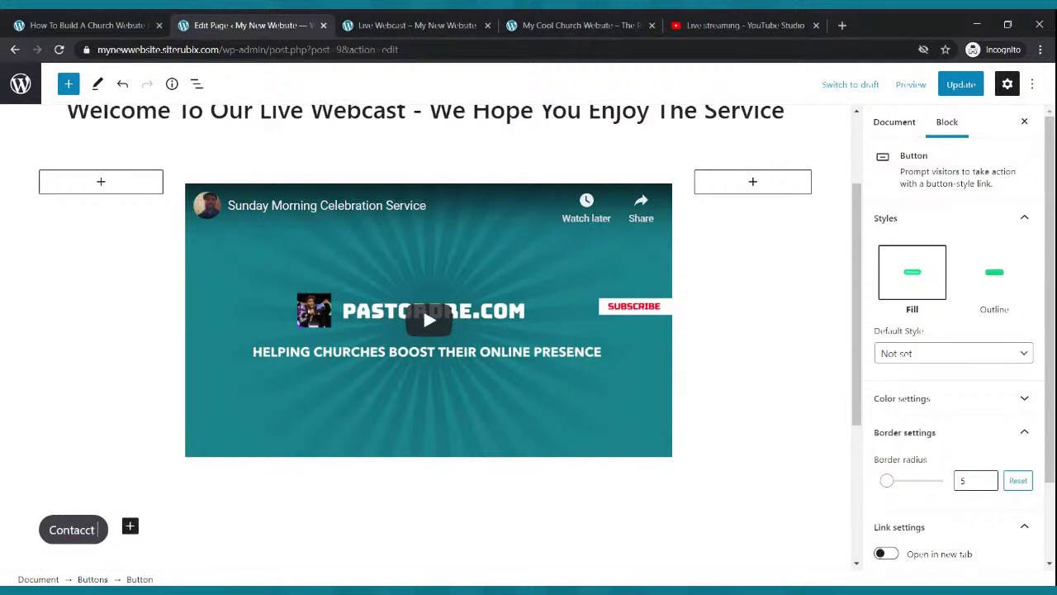
type(" Us")
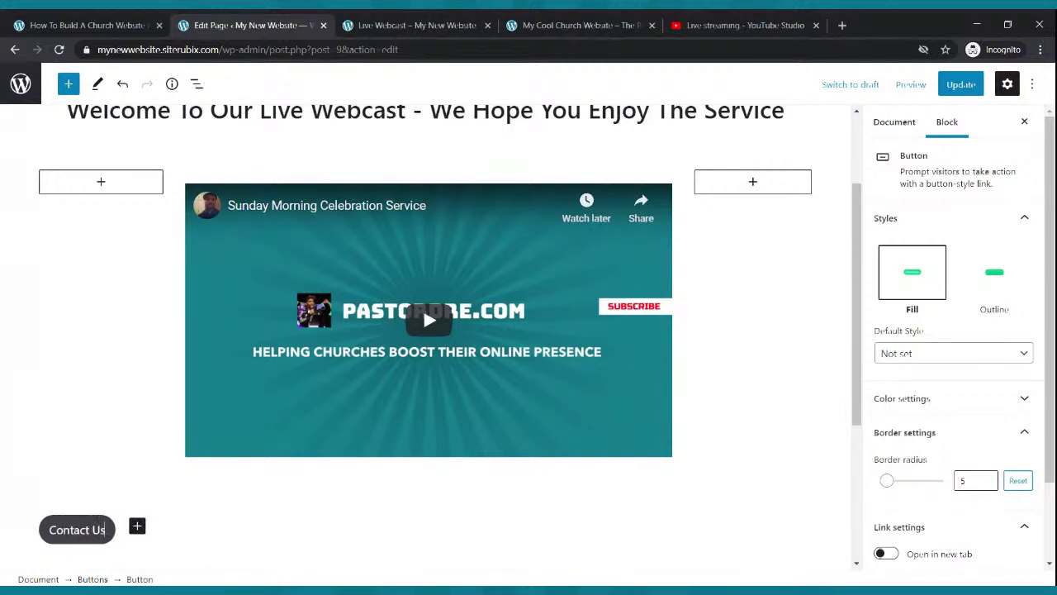
Align the Buttons block containing the "Contact Us" button to the center
left_click(119, 550)
left_click(123, 470)
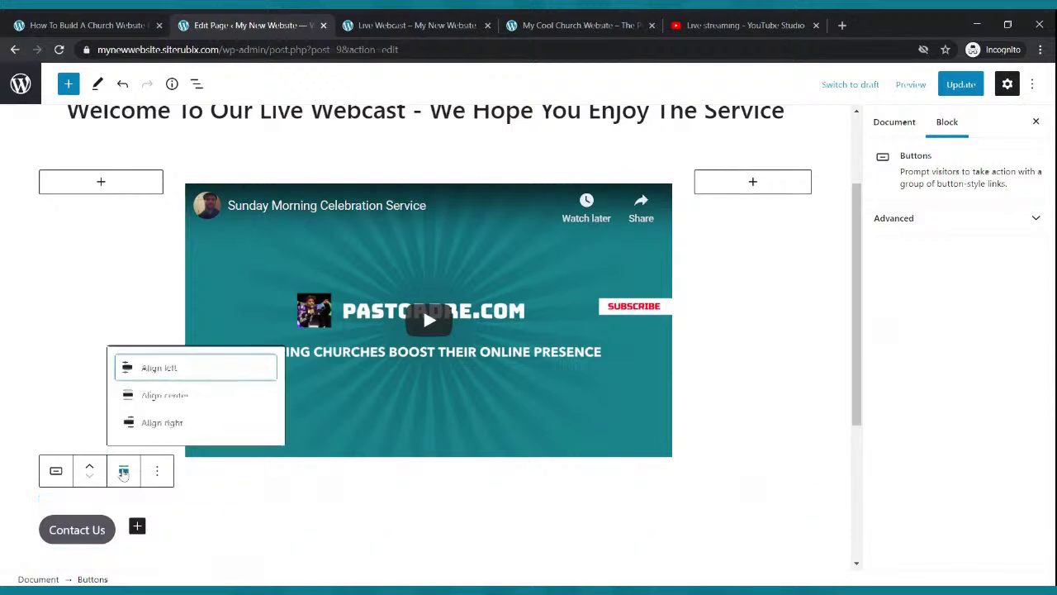
left_click(149, 400)
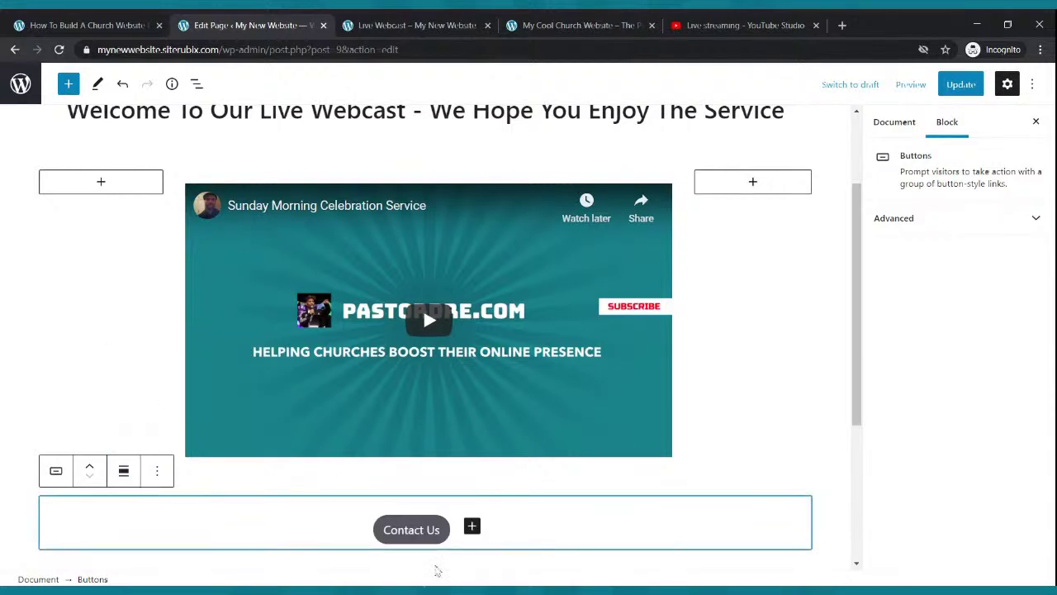
Give the "Contact Us" button white text on a solid bright green background and update the page
left_click(442, 539)
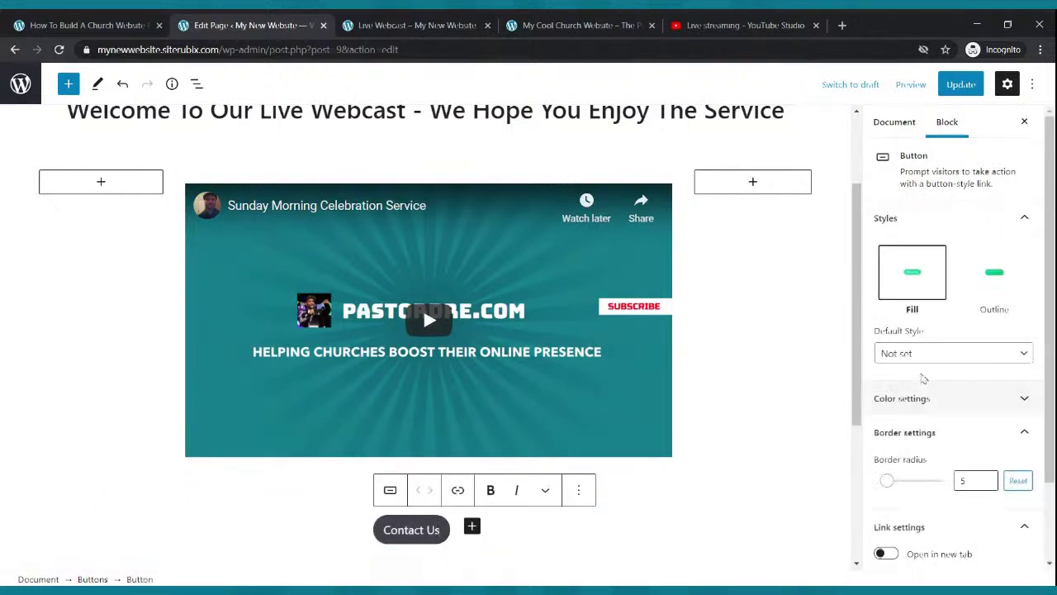
left_click(931, 400)
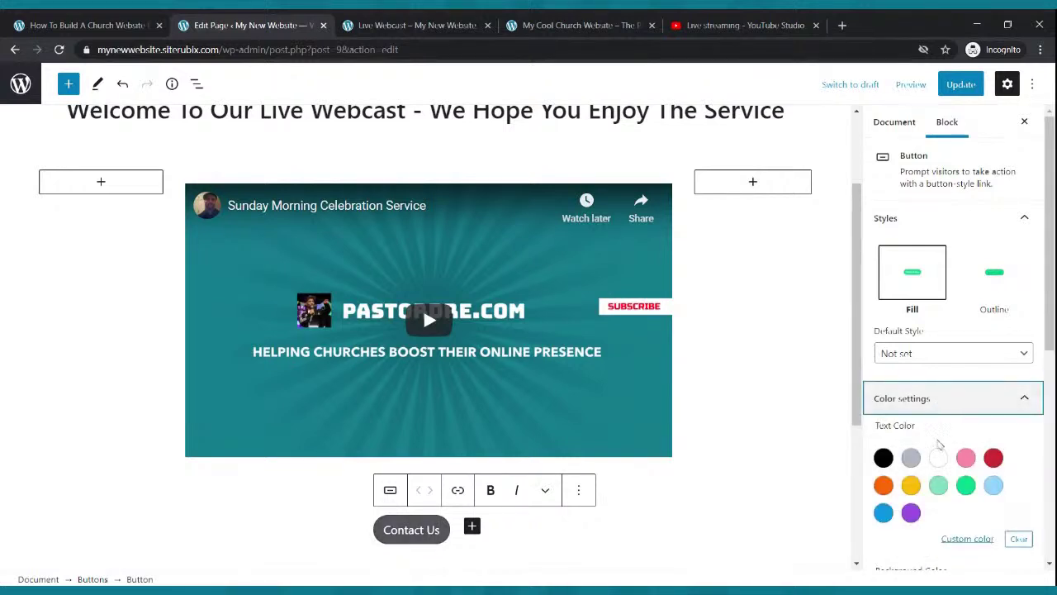
left_click(938, 457)
scroll(951, 358, "down", 3)
left_click(965, 423)
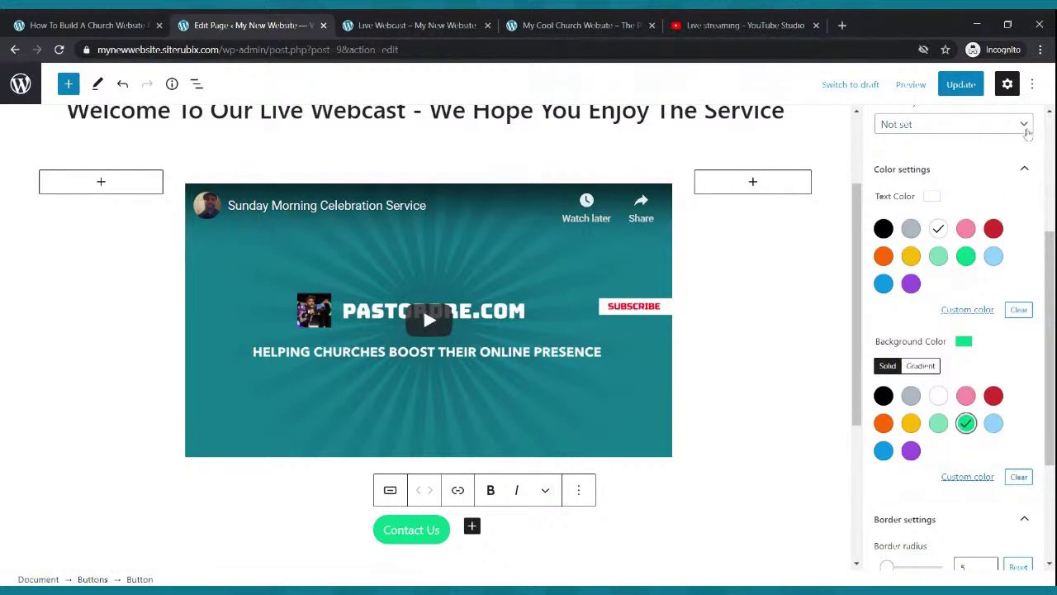
left_click(958, 84)
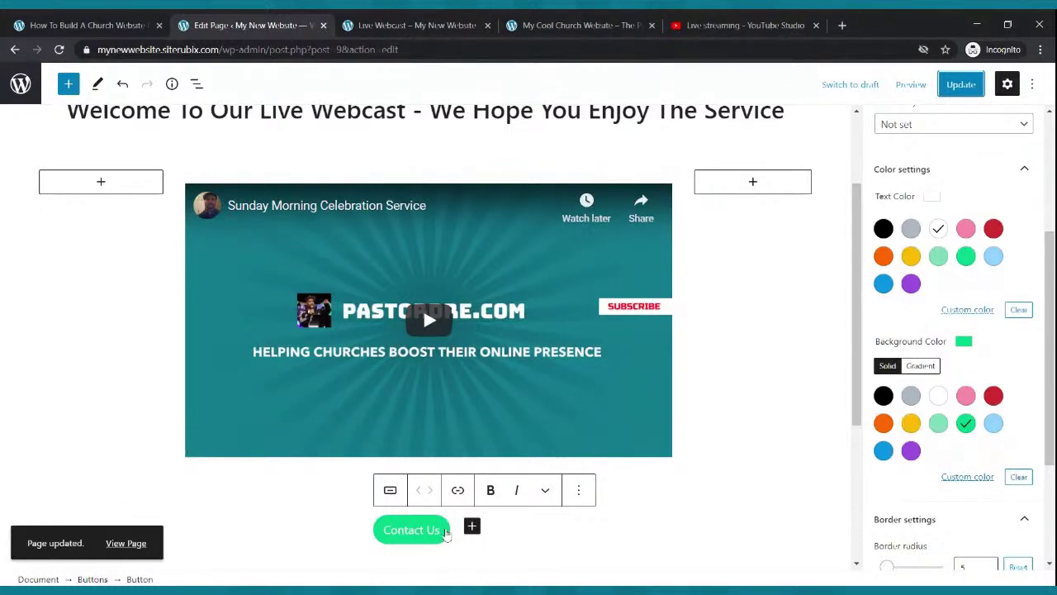
left_click(380, 25)
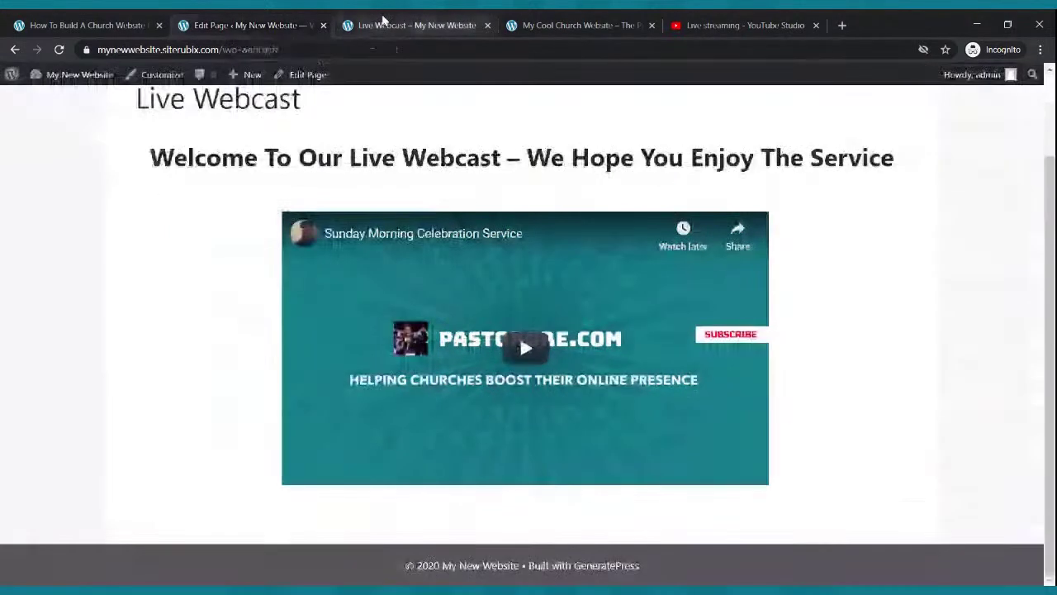
scroll(278, 124, "up", 2)
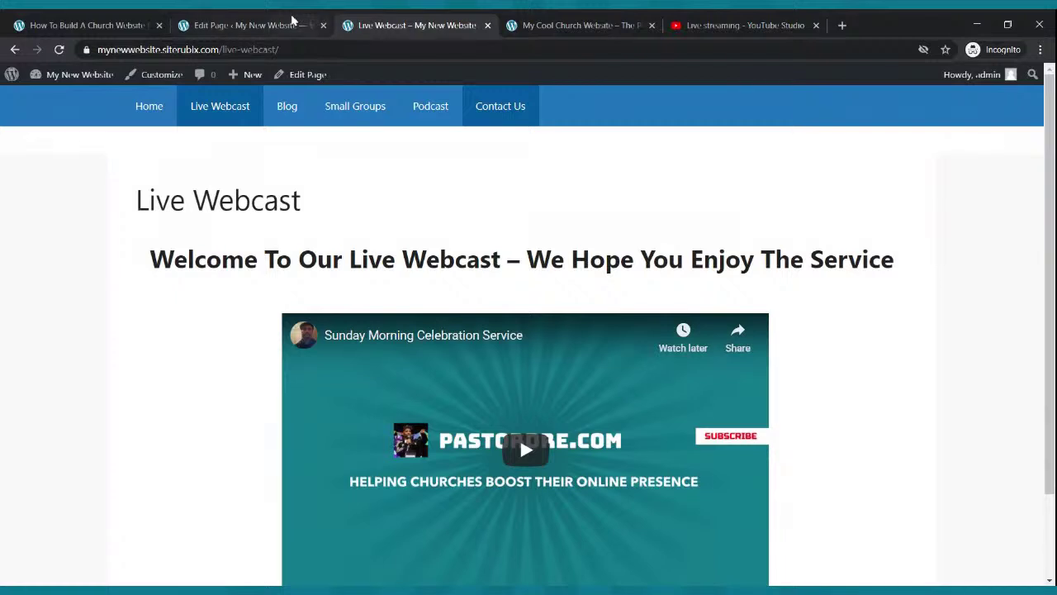
left_click(248, 25)
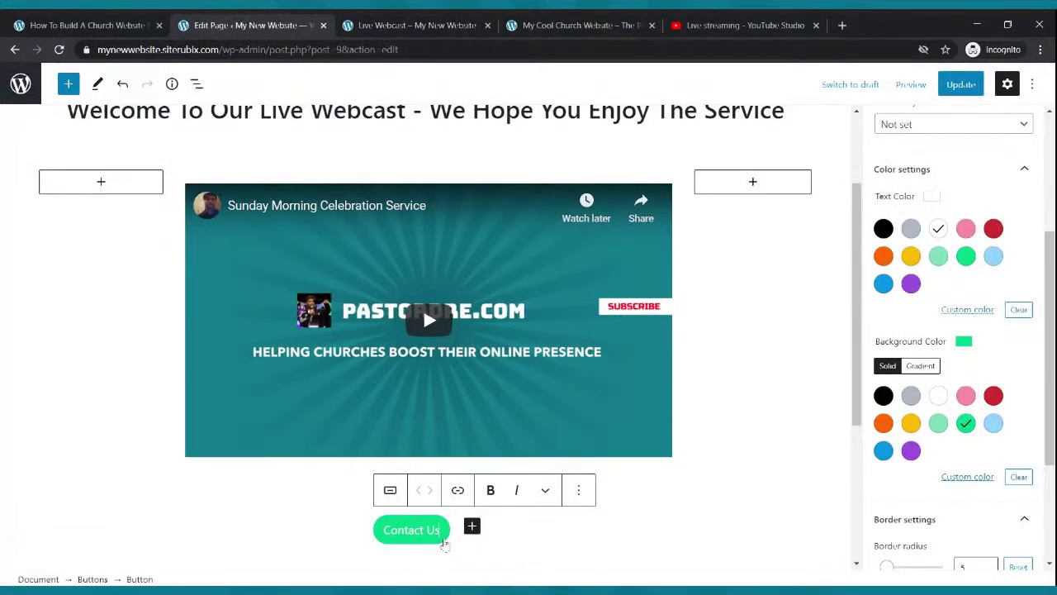
left_click(457, 491)
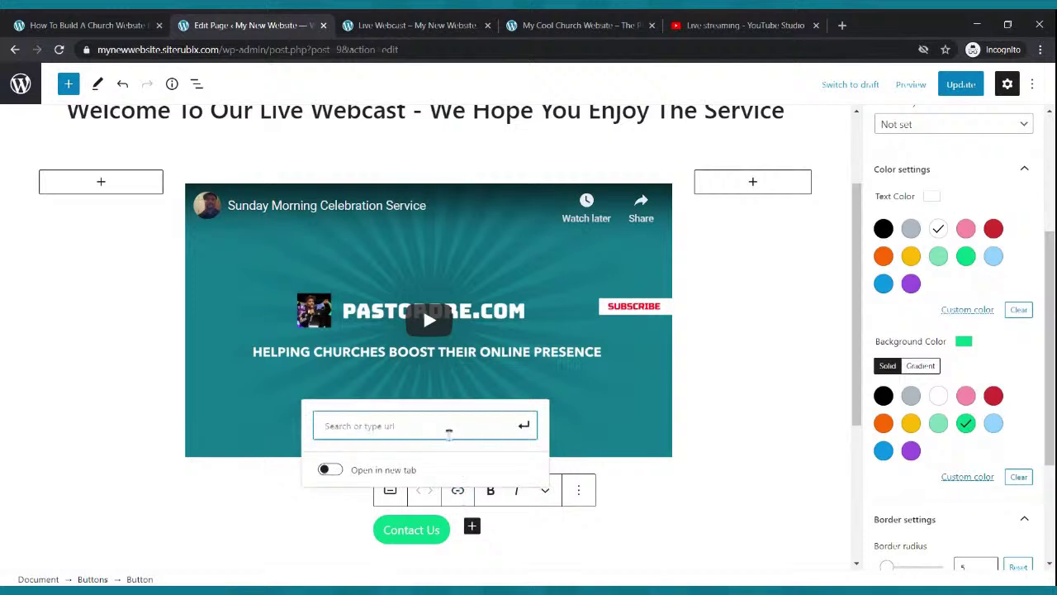
type("https://mynewwebsite.siterubix.com/contact-us/")
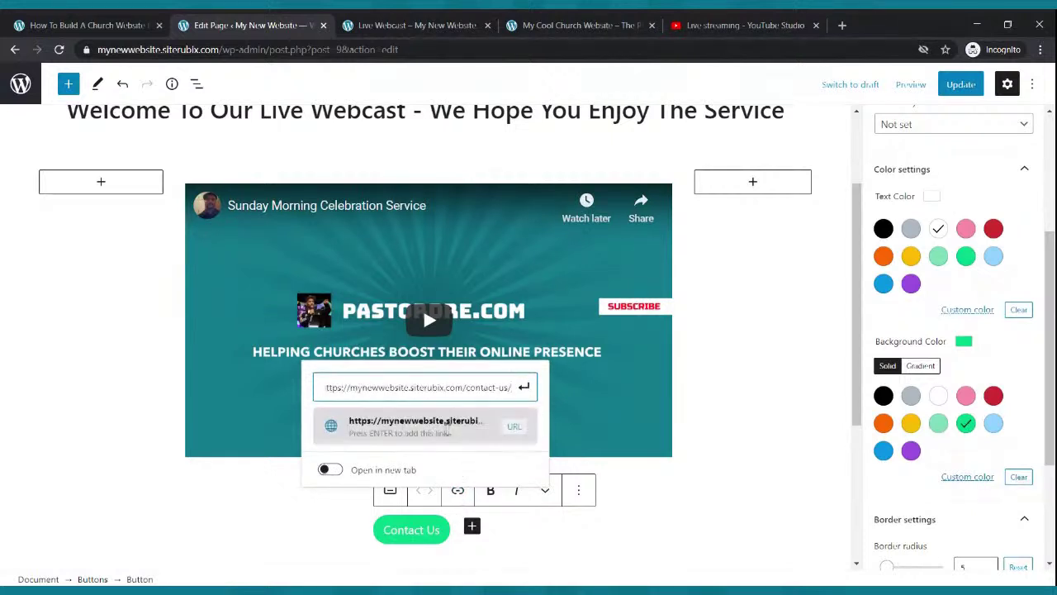
left_click(523, 387)
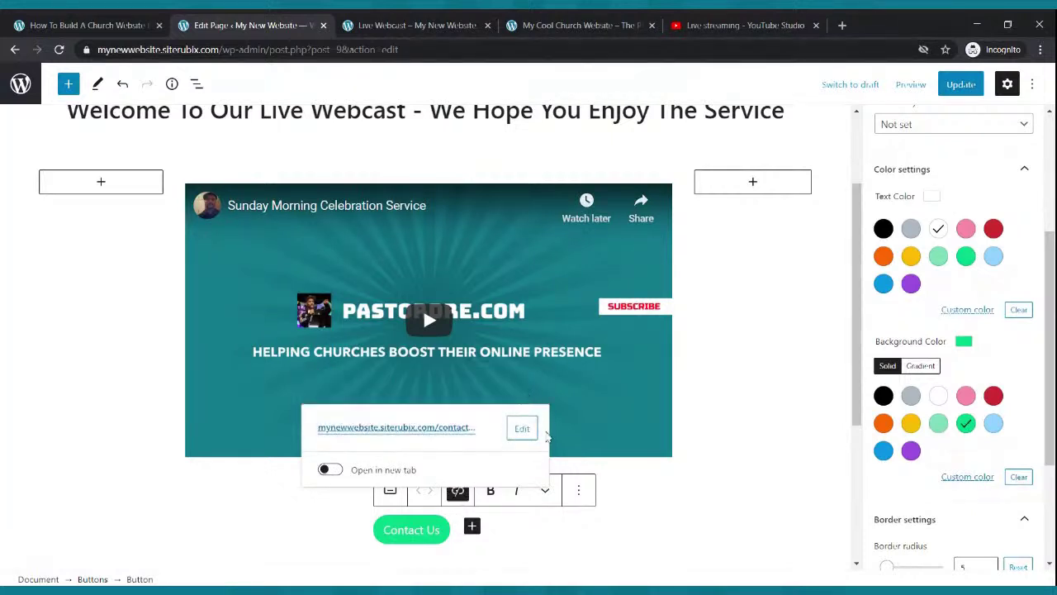
Update the page, reload the published Live Webcast page and test its "Contact Us" button link
left_click(952, 85)
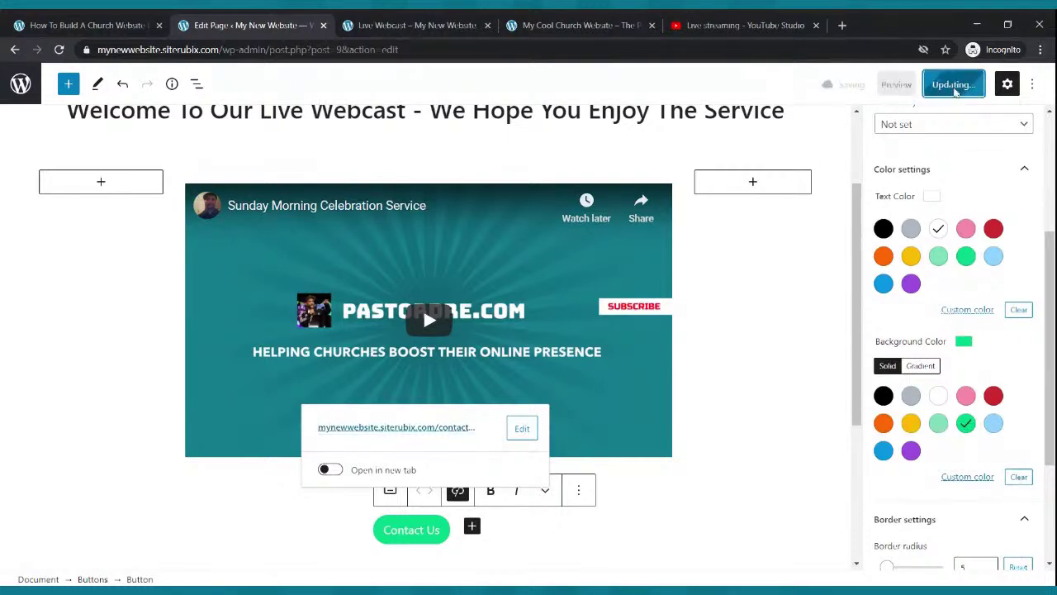
left_click(417, 25)
left_click(59, 50)
scroll(495, 462, "down", 2)
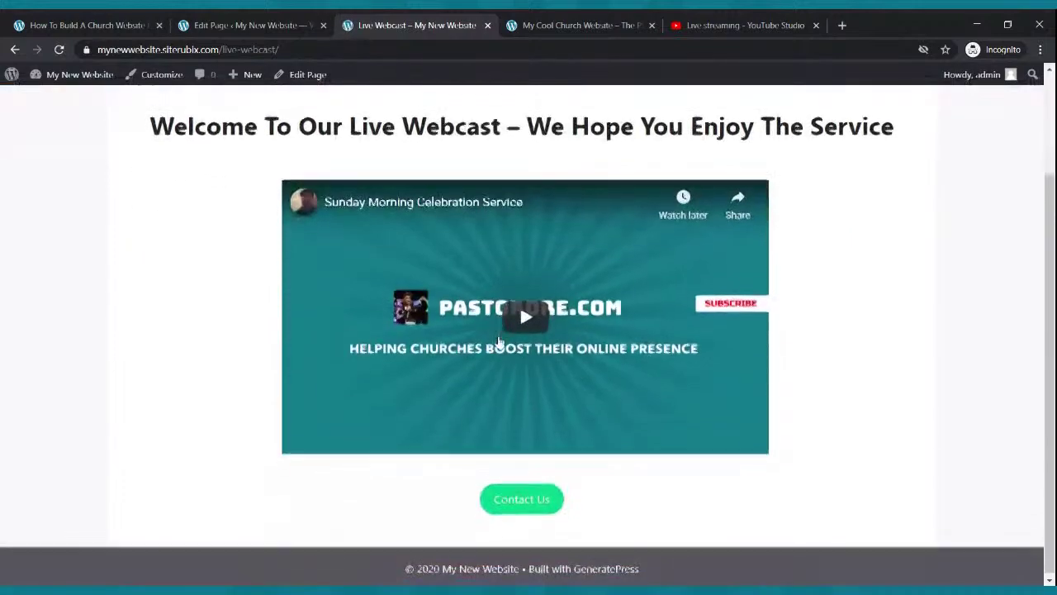
left_click(497, 505)
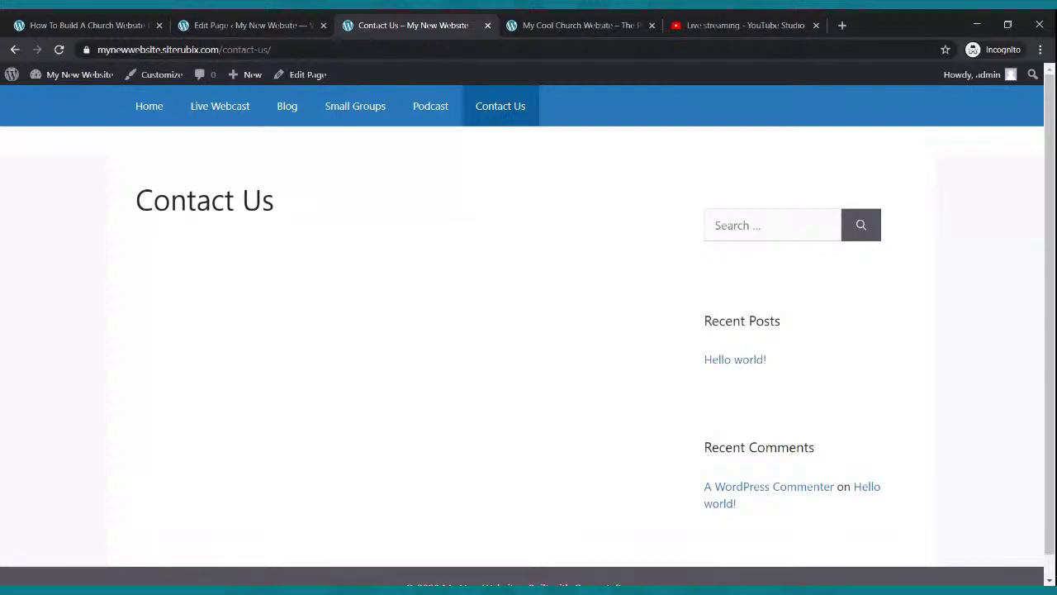
Review the published Live Webcast page again and open the site's Blog page
left_click(200, 113)
scroll(529, 371, "down", 3)
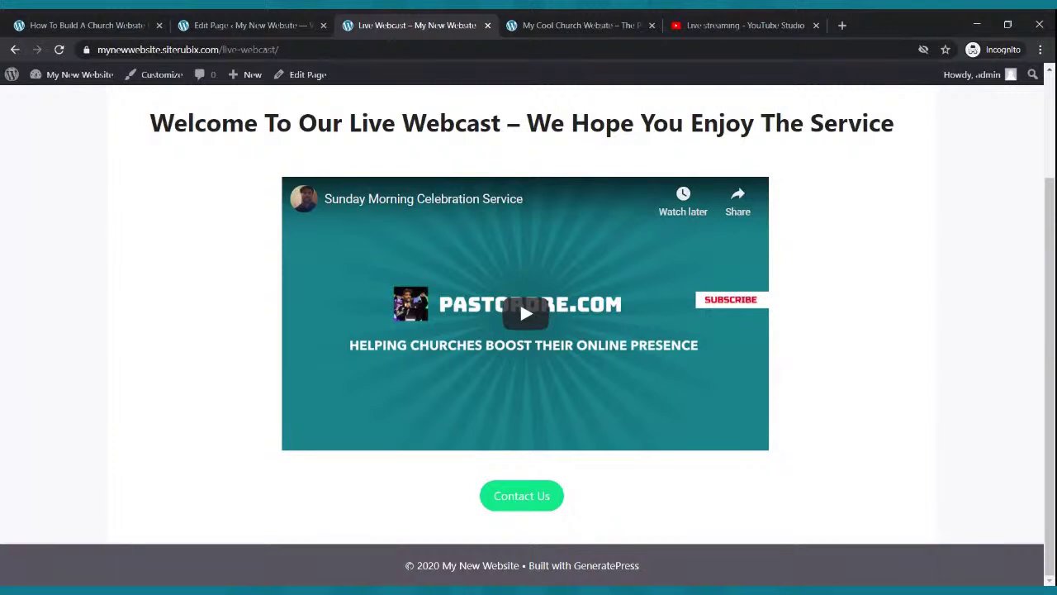
scroll(561, 532, "up", 3)
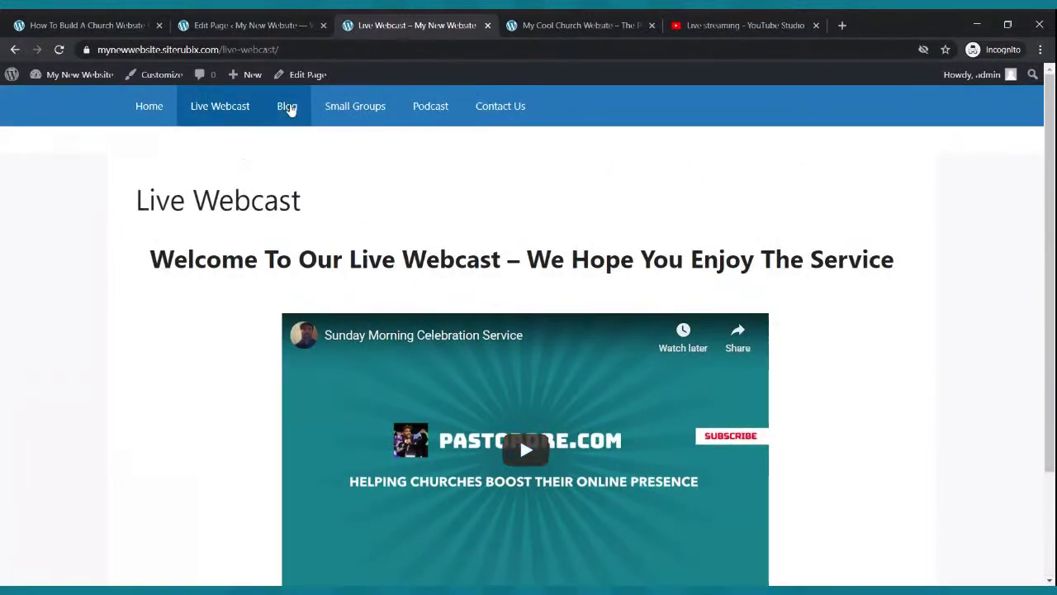
left_click(287, 107)
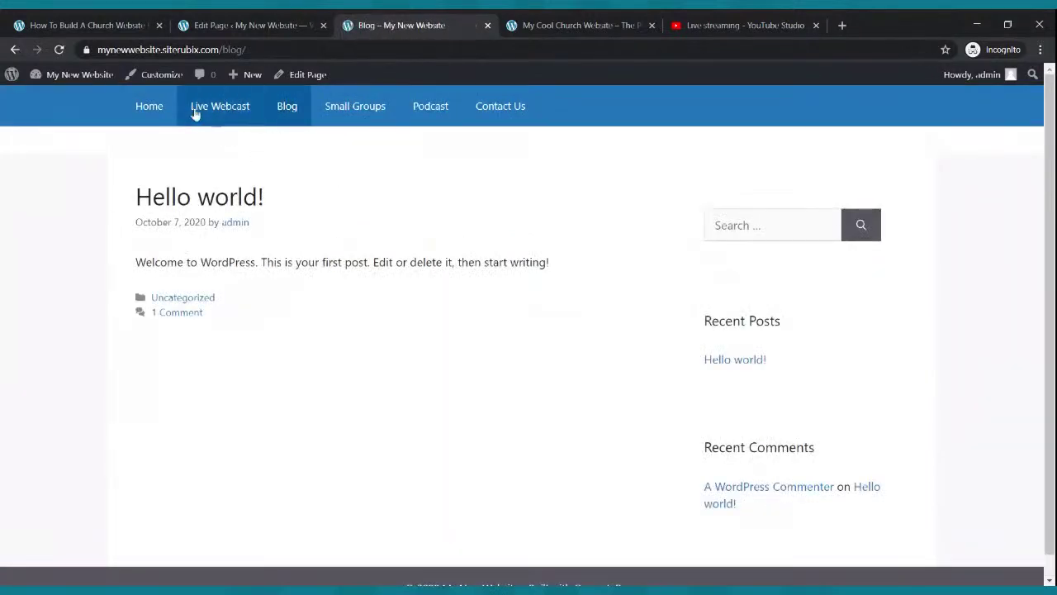
Return to the WordPress dashboard and check the homepage and posts page assignments in the Reading settings
left_click(194, 25)
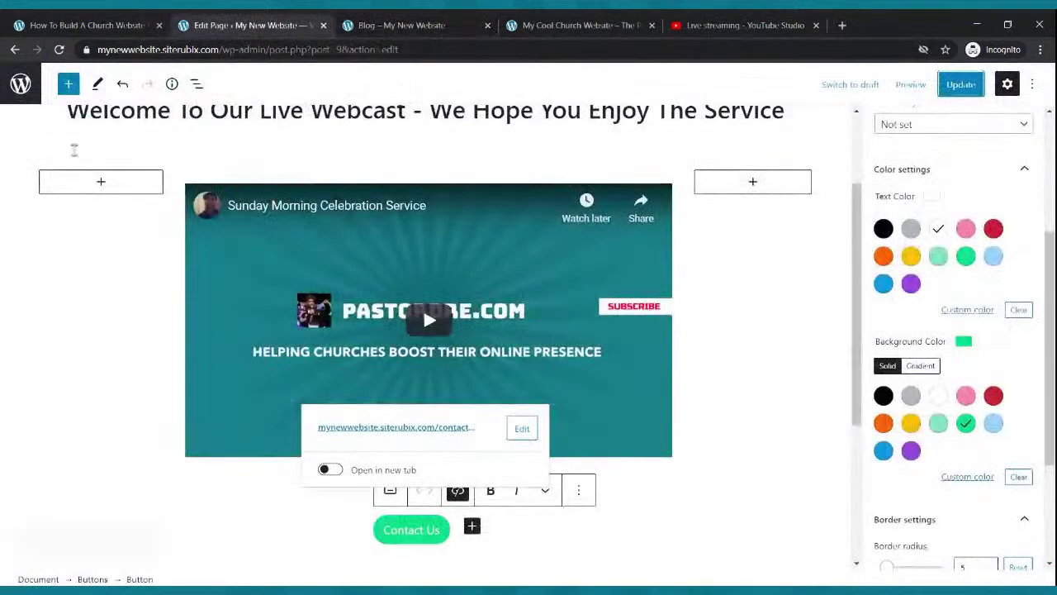
left_click(19, 84)
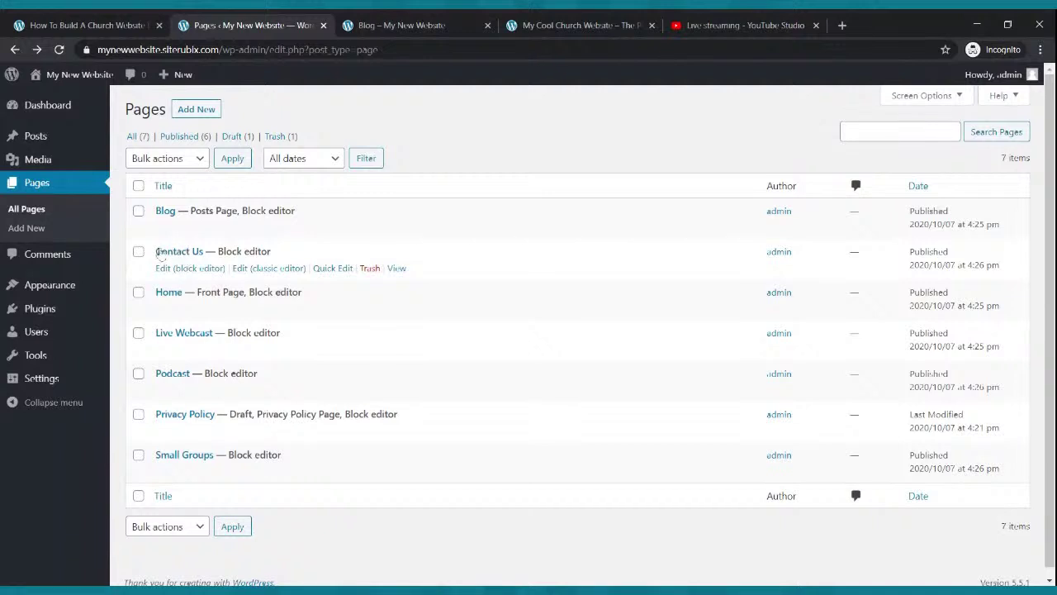
left_click(14, 290)
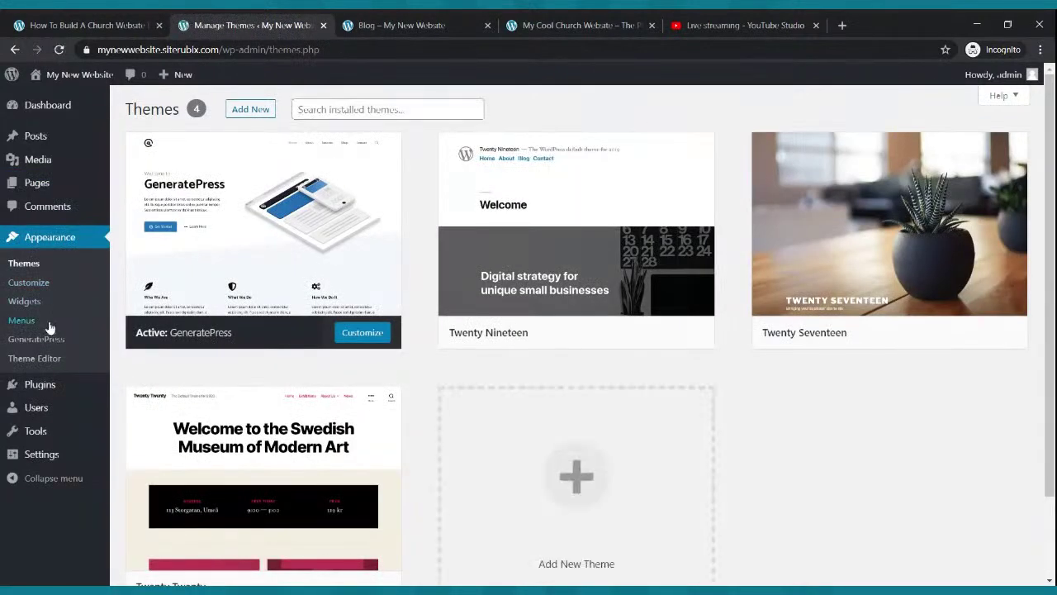
left_click(51, 455)
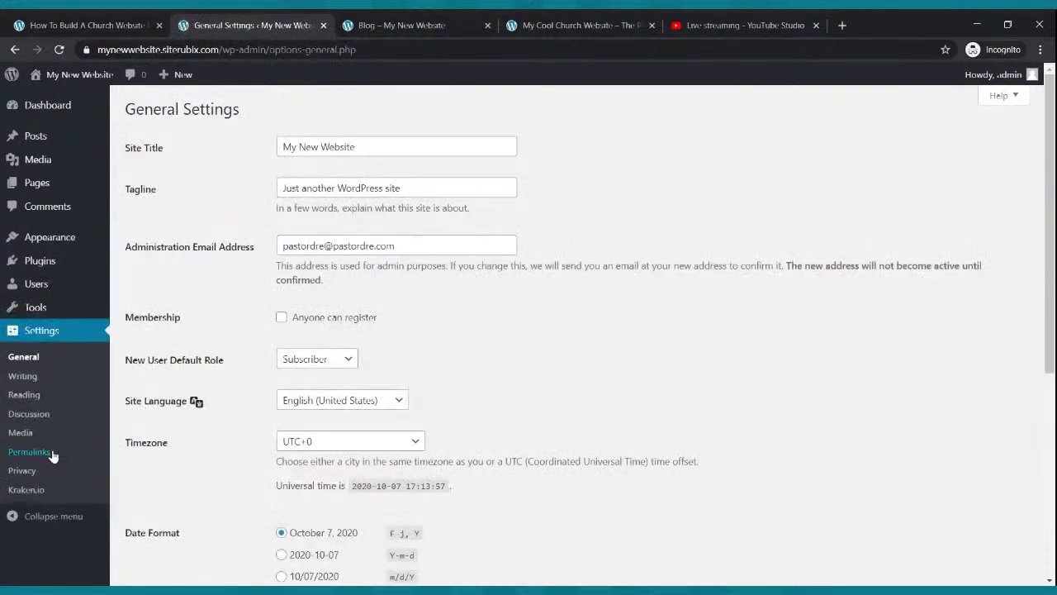
left_click(46, 395)
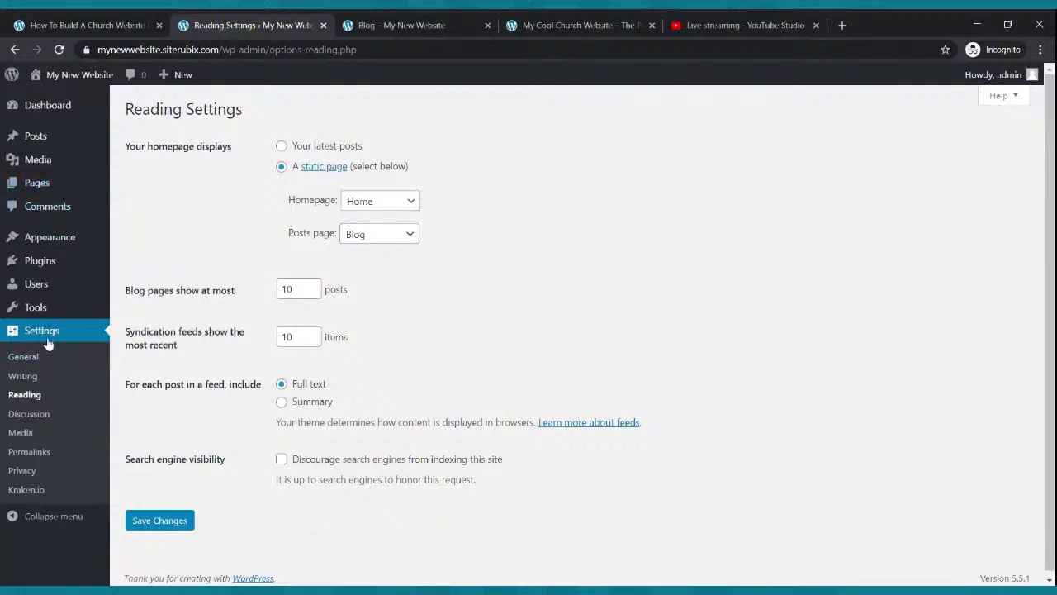
Move the default "Hello world!" post to the trash
left_click(38, 139)
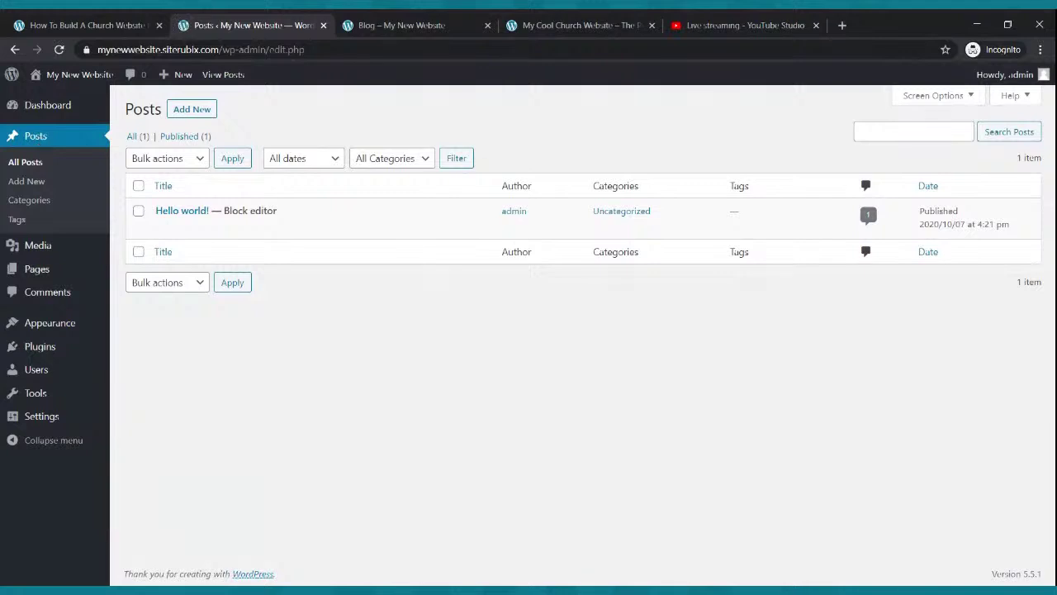
mouse_move(213, 205)
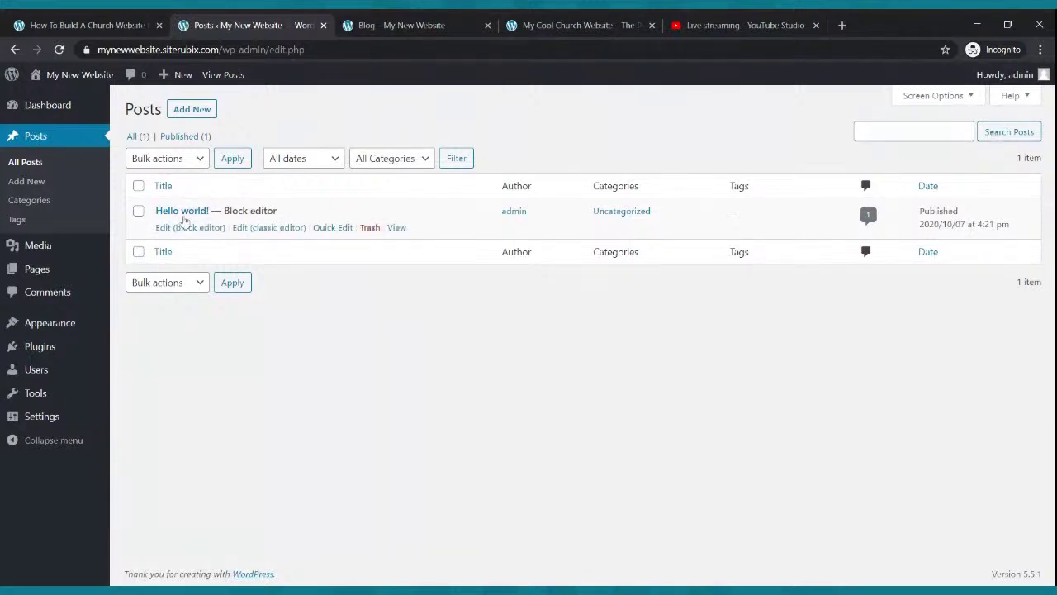
left_click(369, 227)
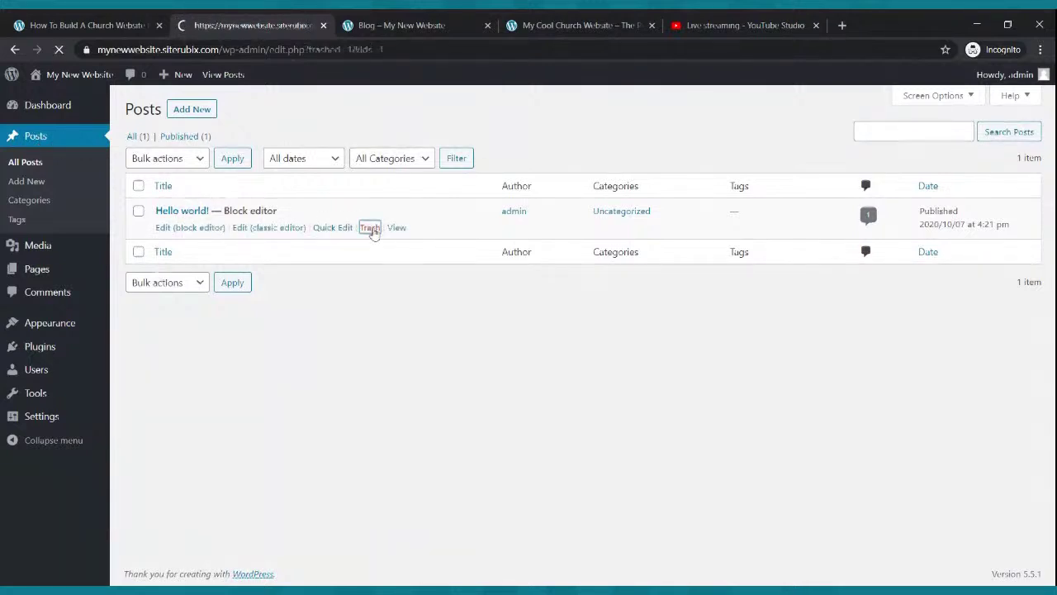
Create a new post titled "My First Blog"
left_click(180, 112)
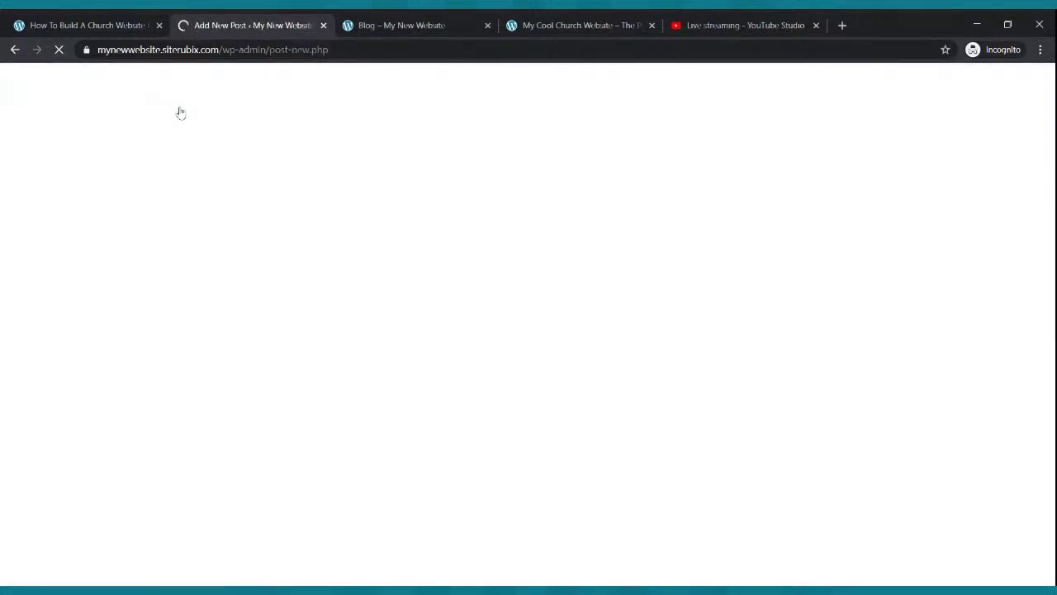
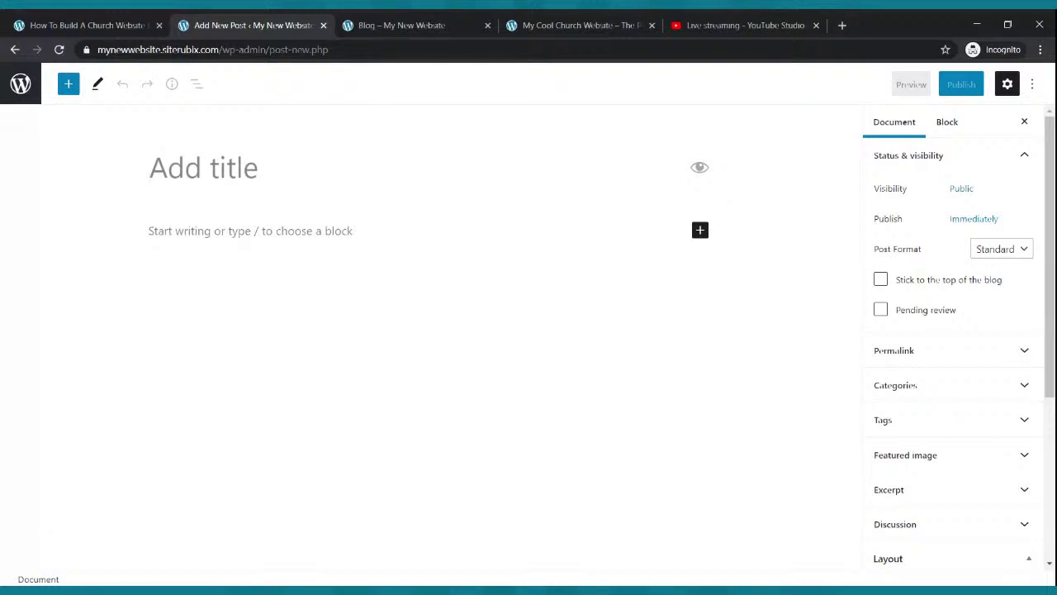
type("M")
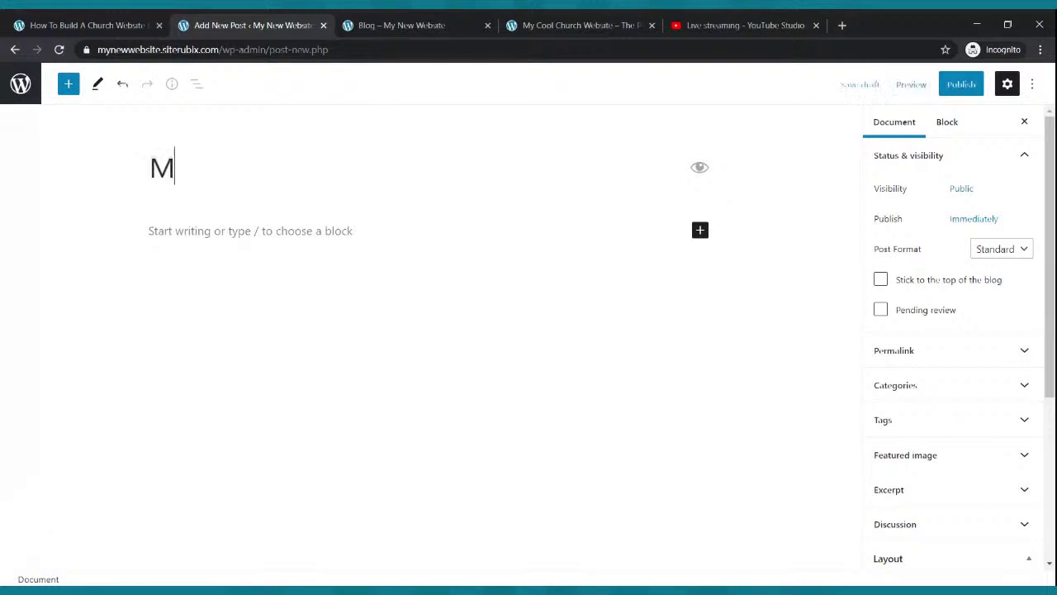
type("y First Blog")
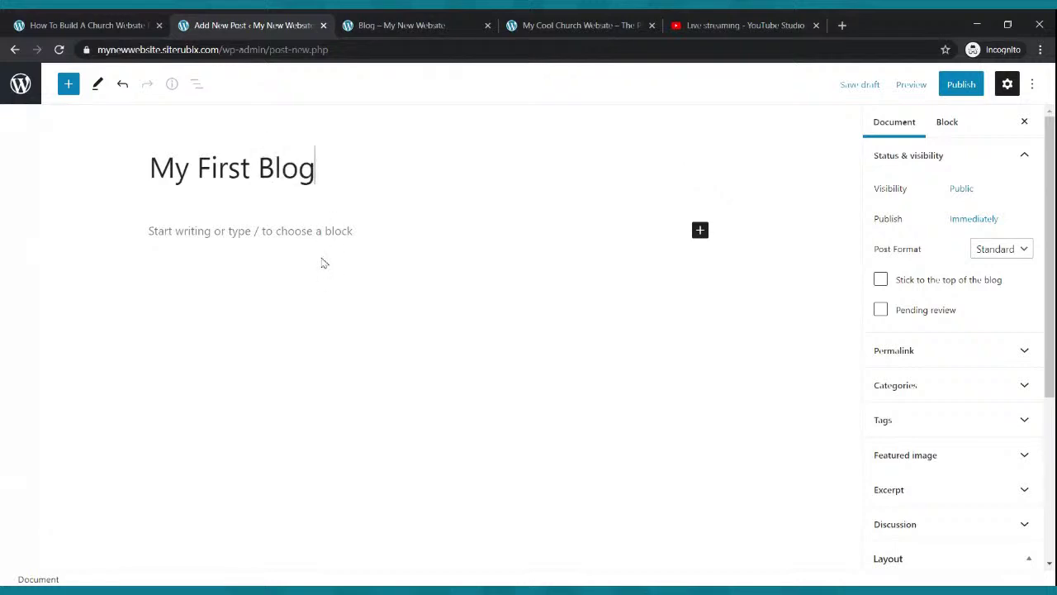
Write the opening paragraph: "Hello and thanks for taking the time to read our blog. Today we are featuring a testimony of a young man that has been changed by the Power of God."
left_click(329, 230)
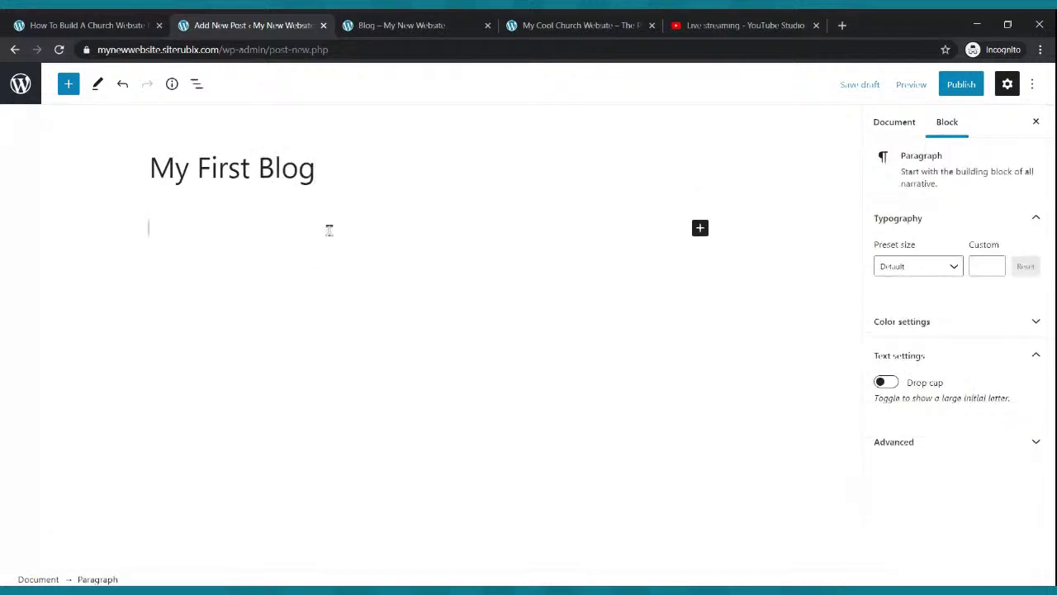
type("Hello and thanks for tak")
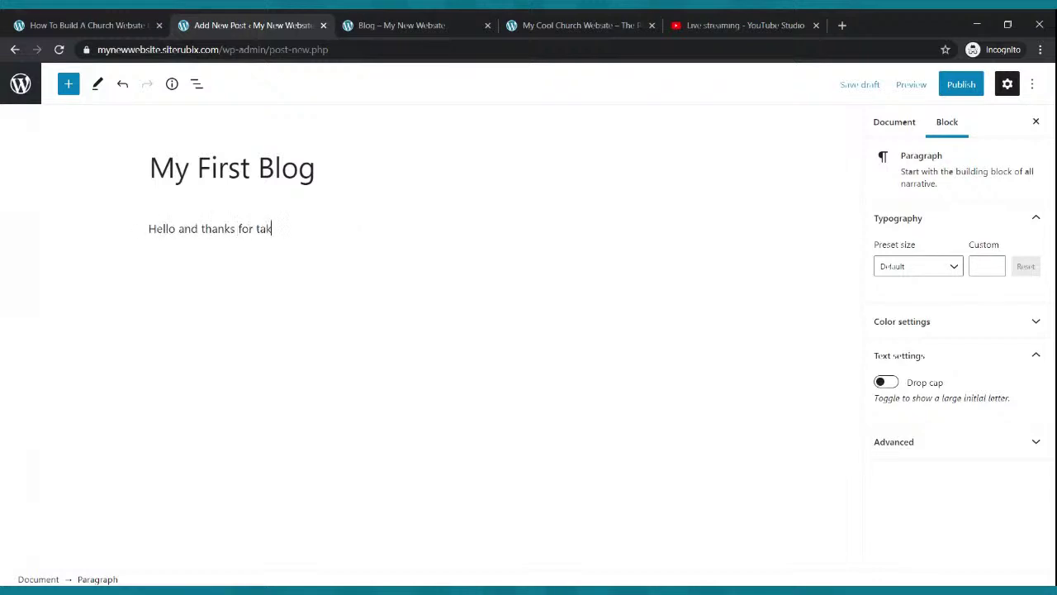
type("ing the time to read our bl")
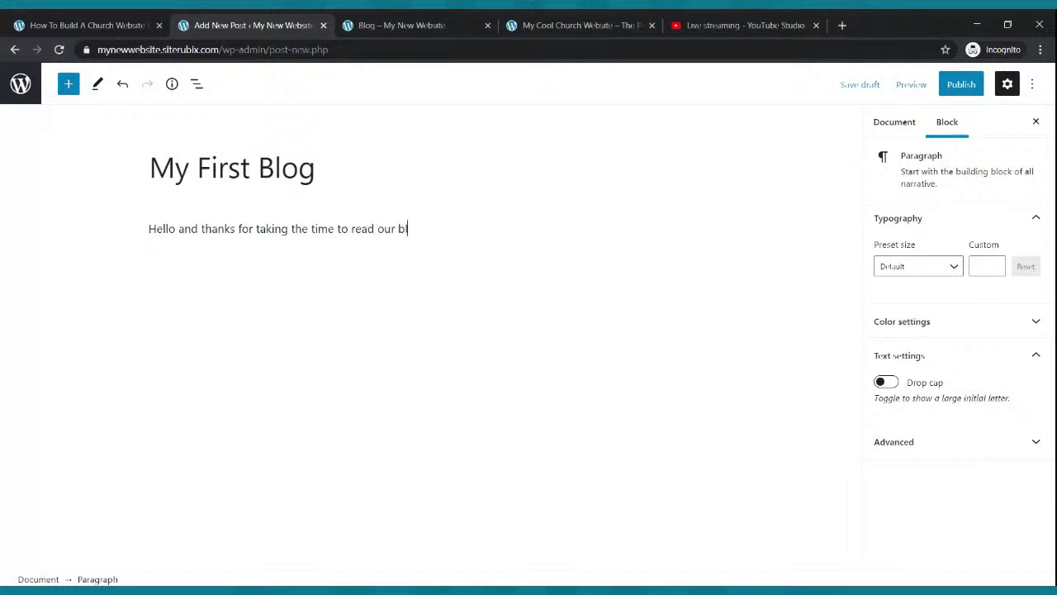
type("og. Today we are featuring ")
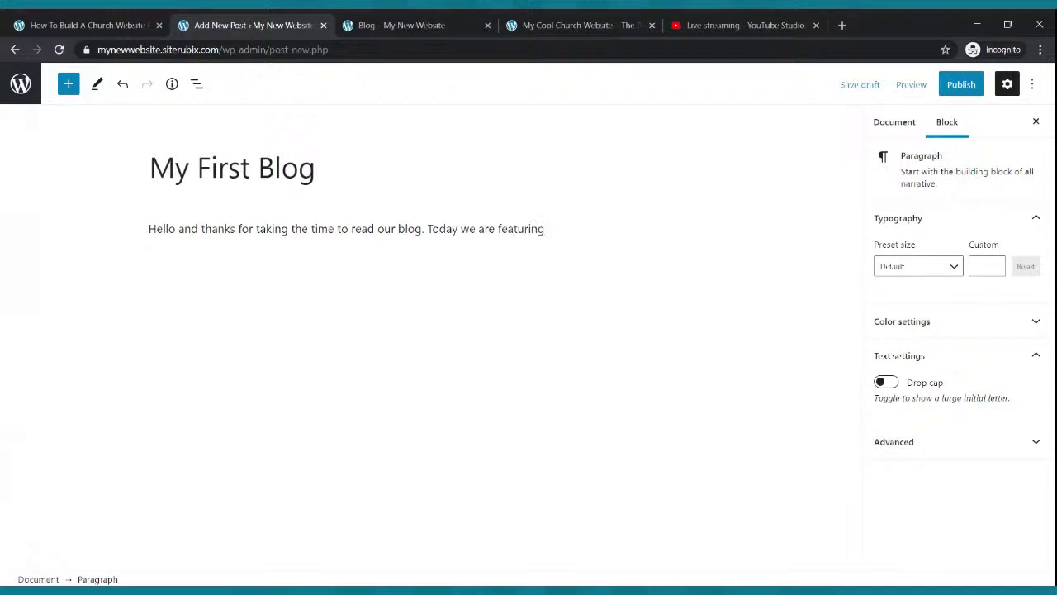
type("a testimony of a youun m")
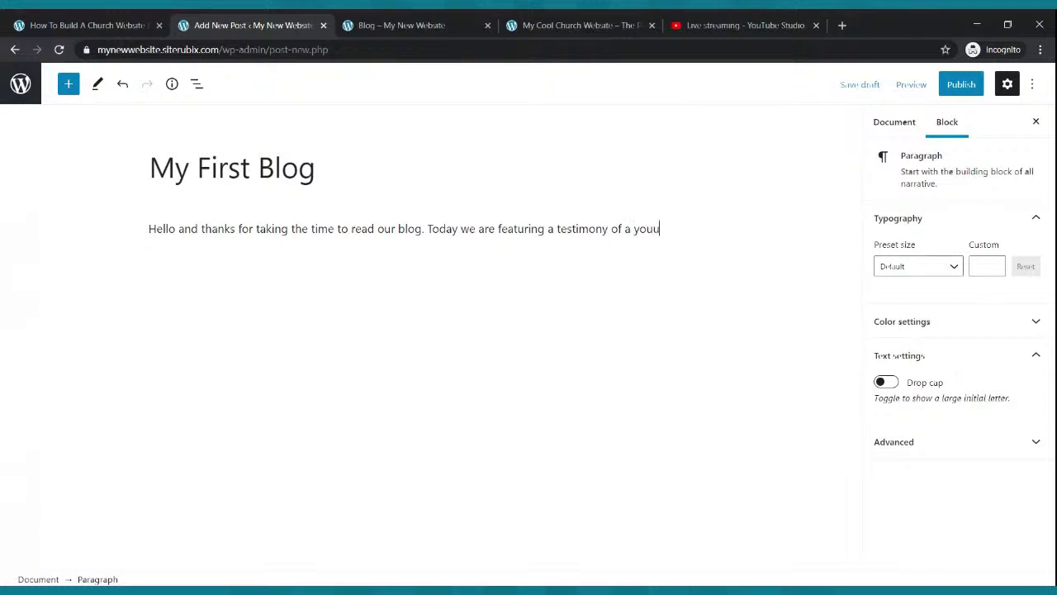
key("BackSpace")
key("BackSpace")
type("g man that ha")
type("s ")
type("been ")
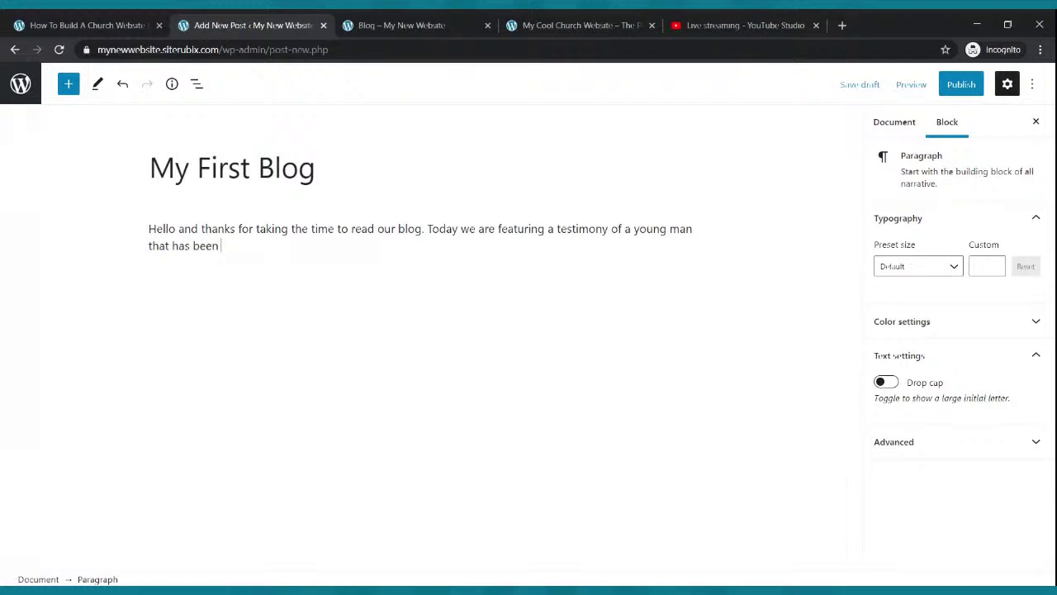
type("changed byt eh ")
type("the p")
type("Power of God.")
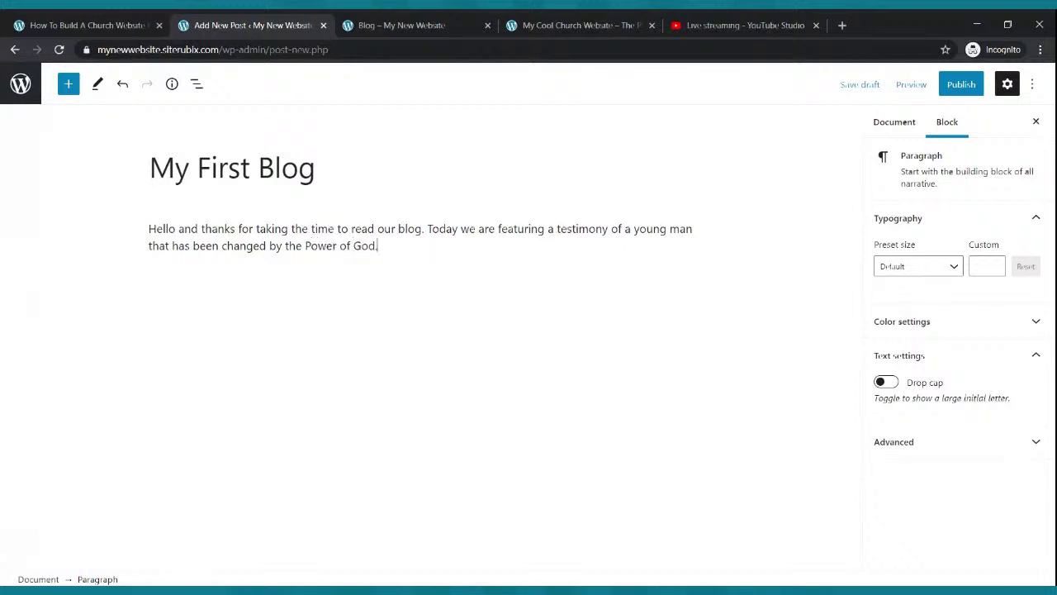
Try to duplicate the opening paragraph by copying its text and pasting it into a new block below
key("Return")
left_click_drag(380, 248, 145, 234)
left_click(145, 233)
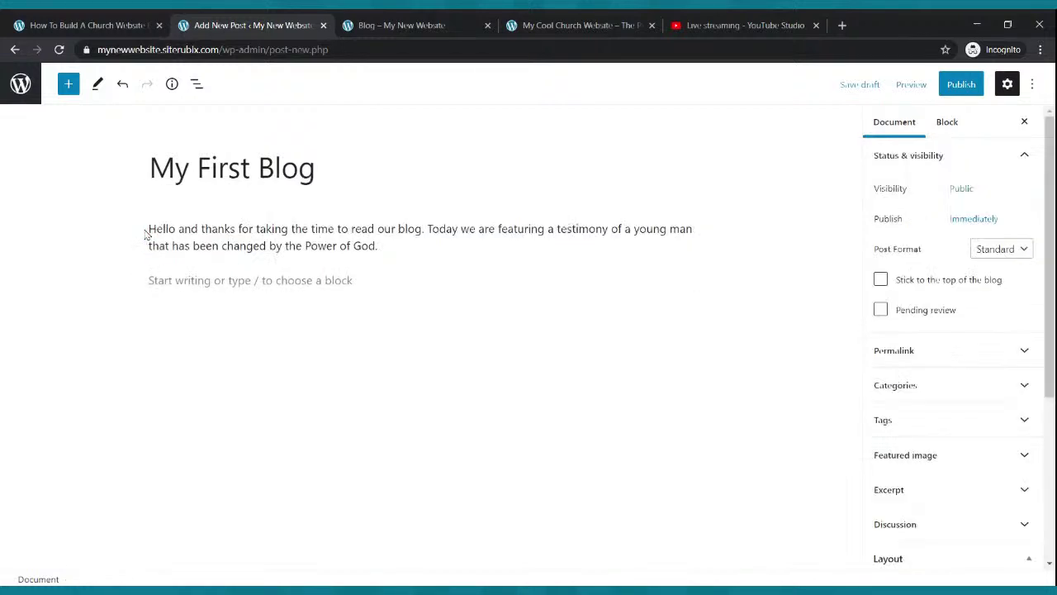
left_click(195, 276)
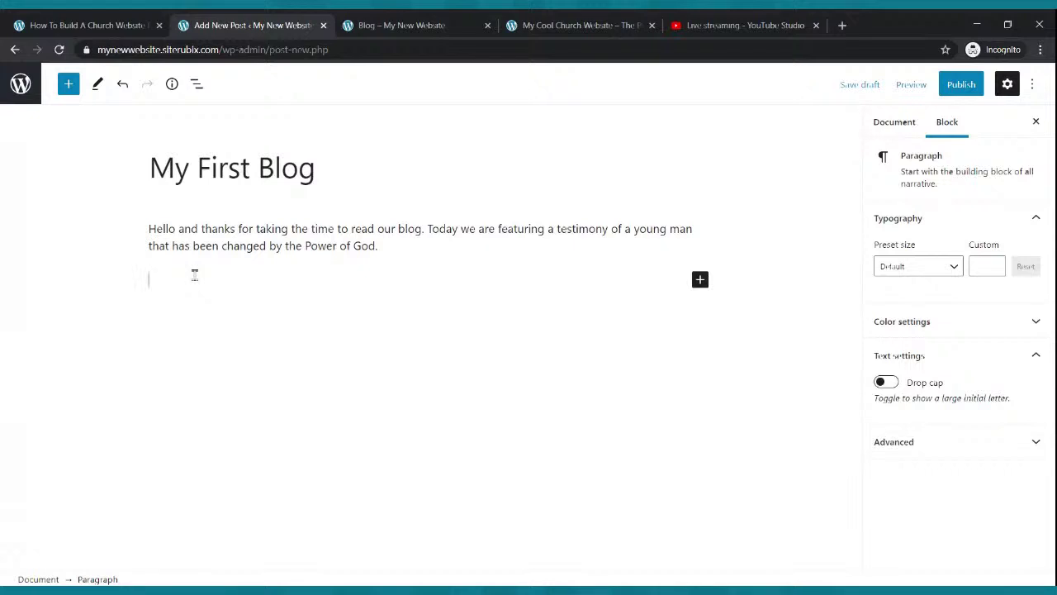
key("ctrl+v")
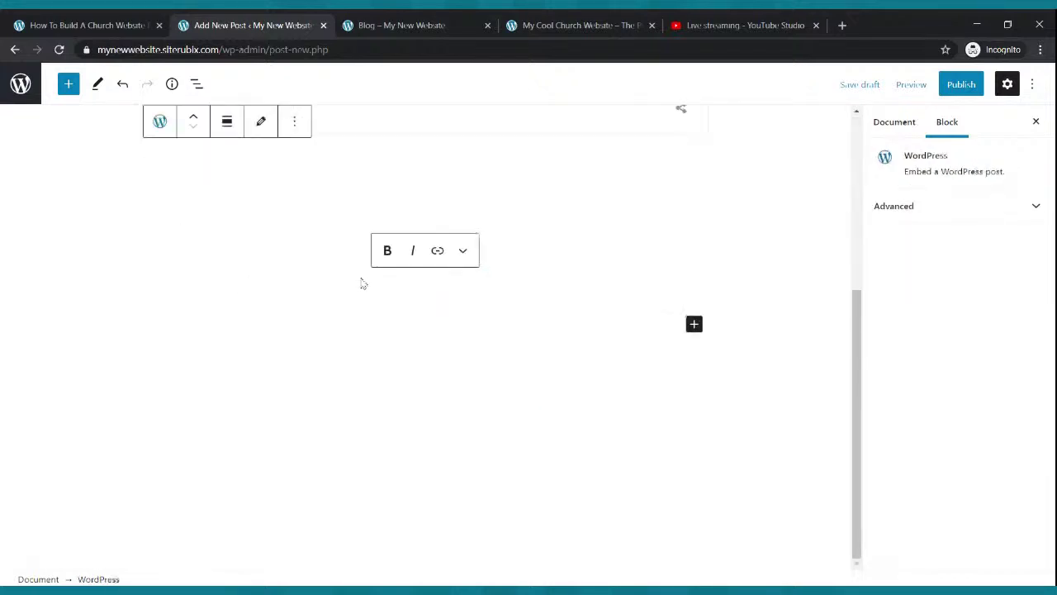
Remove the pasted Contact Us embed block from below the opening paragraph
left_click(740, 208)
scroll(590, 218, "up", 3)
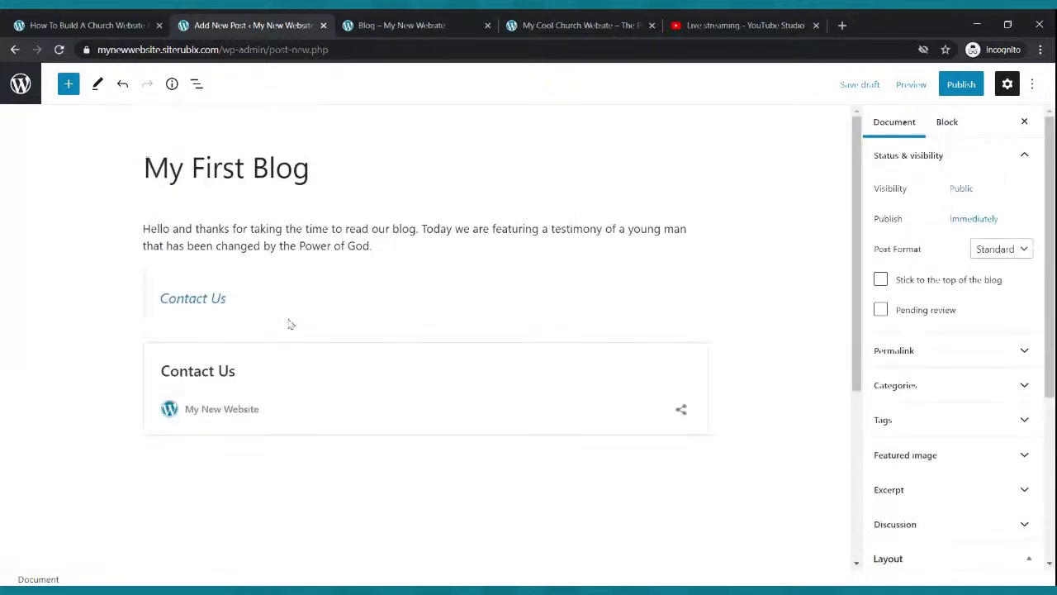
scroll(427, 300, "down", 3)
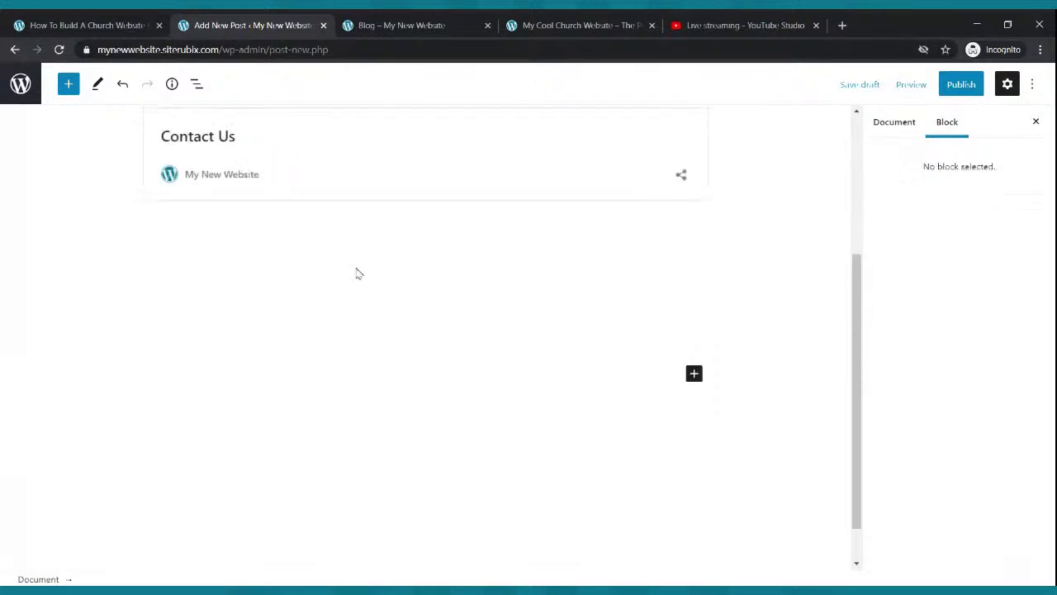
left_click(347, 245)
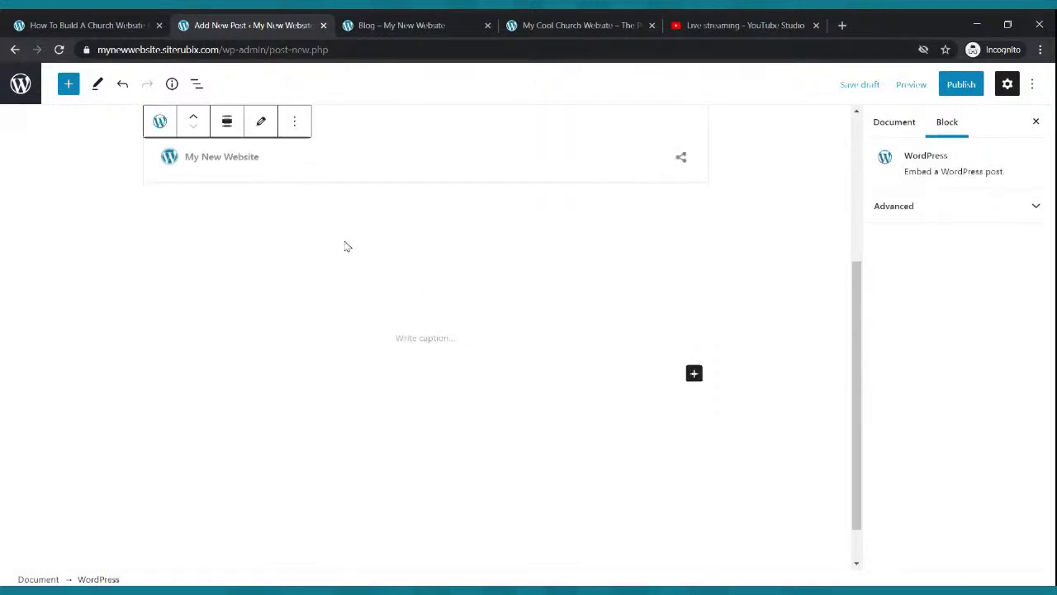
scroll(354, 304, "up", 3)
left_click(294, 248)
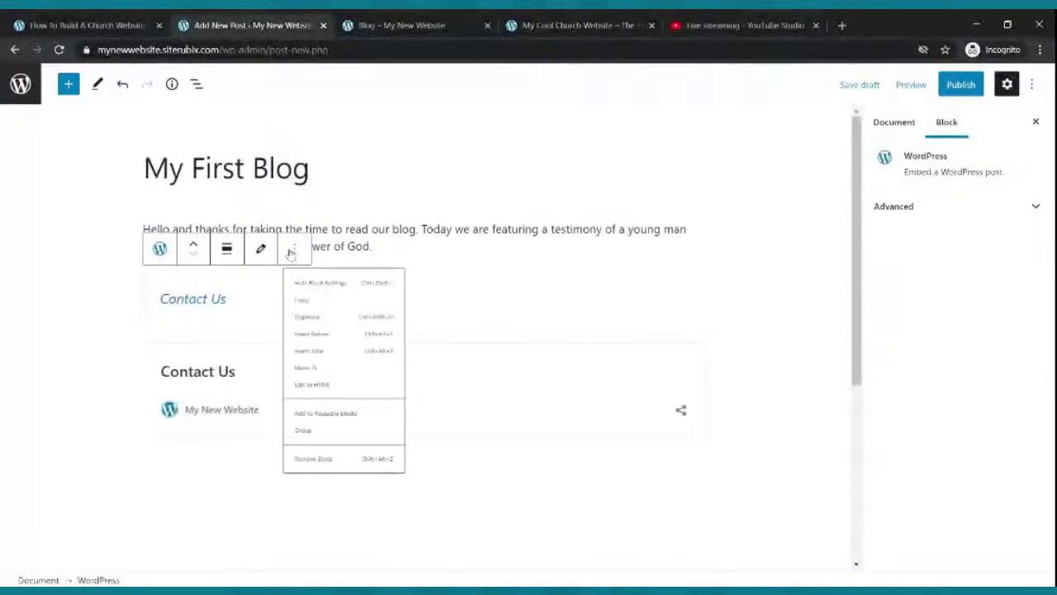
left_click_drag(305, 456, 335, 561)
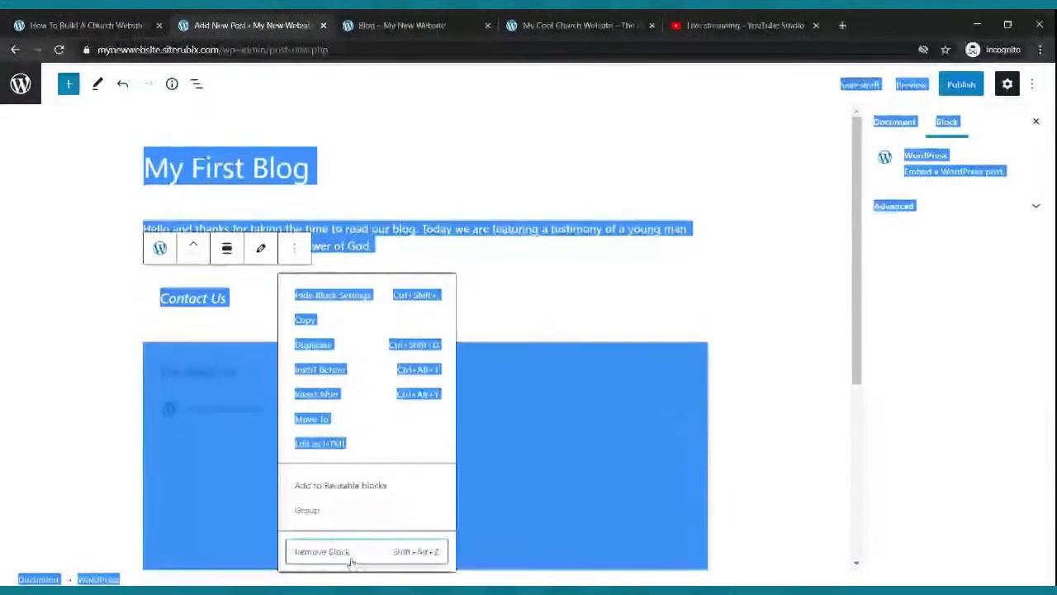
left_click(347, 551)
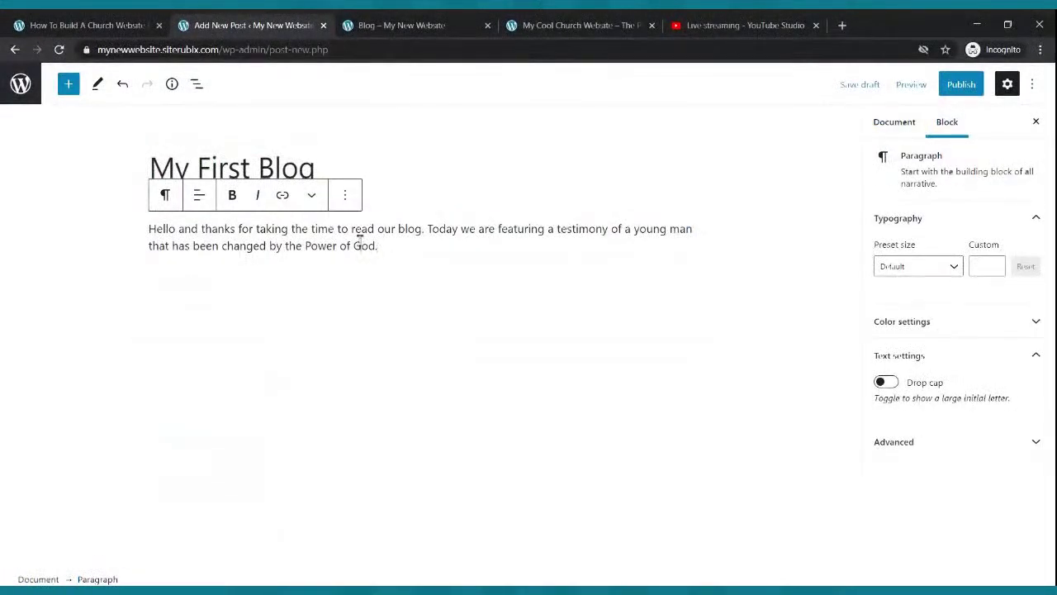
Copy the opening paragraph's text and paste it five times in a row as a second paragraph below it
left_click_drag(378, 245, 144, 234)
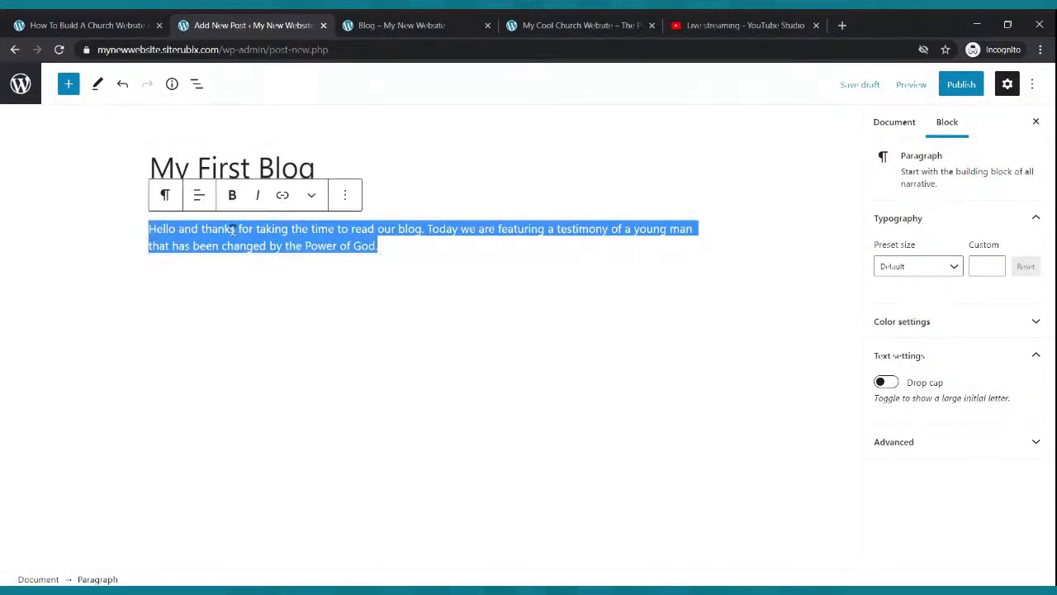
left_click(273, 276)
key("Return")
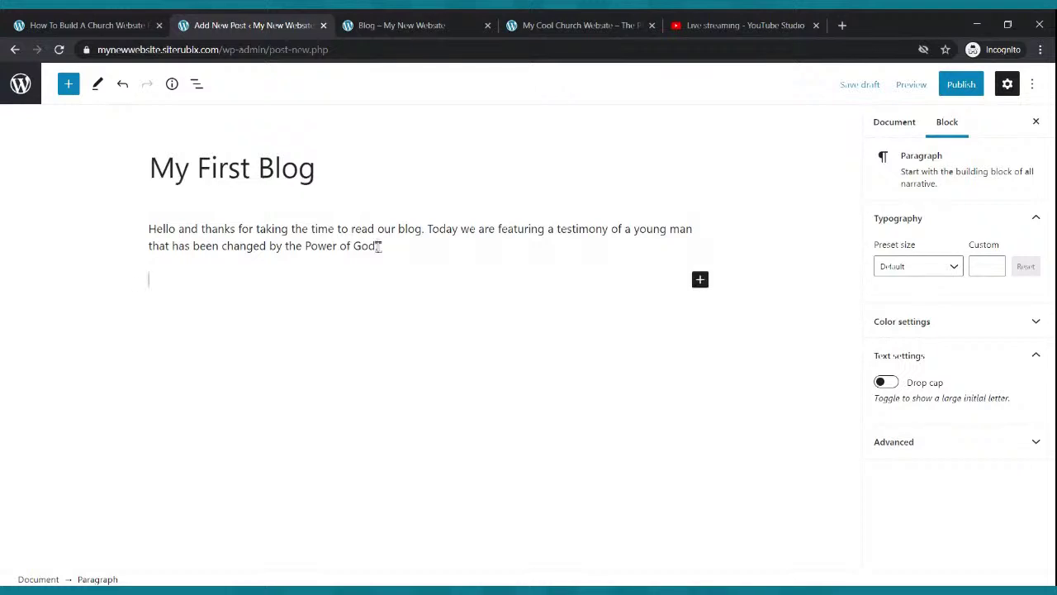
key("ctrl+v")
key("ctrl+v")
key("ctrl+v")
key("ctrl+v")
key("ctrl+v")
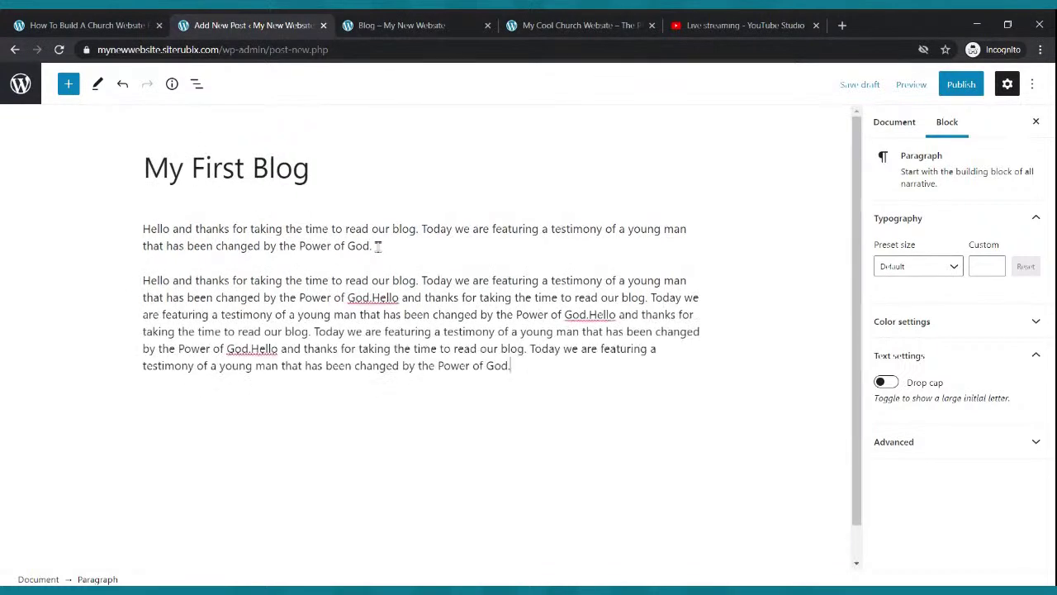
Add two more filler paragraphs with the copied text, repeated six times in the third paragraph and twice in the fourth
key("Return")
key("ctrl+v")
key("ctrl+v")
key("ctrl+v")
key("ctrl+v")
key("ctrl+v")
key("ctrl+v")
type(".")
key("Return")
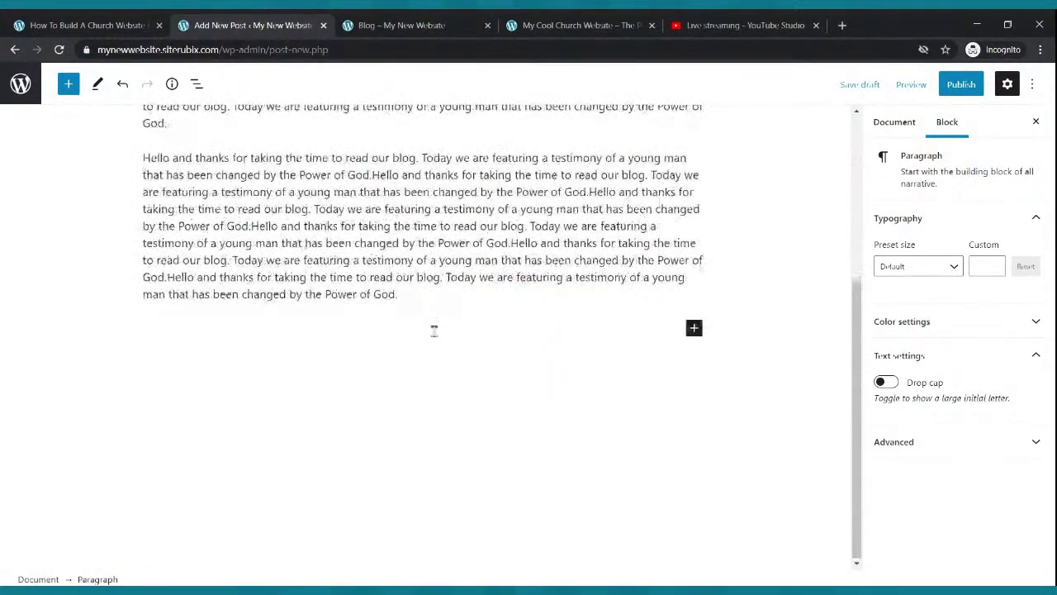
key("ctrl+v")
key("ctrl+v")
Insert an image block between the second and third paragraphs and upload the photo of the speaker with the microphone
scroll(424, 337, "up", 3)
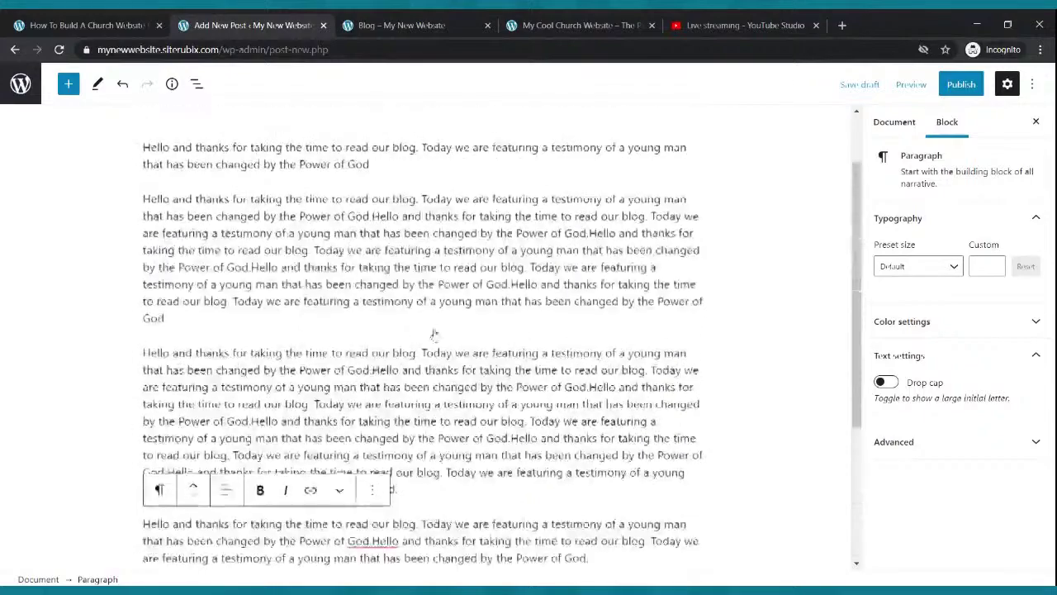
left_click(425, 333)
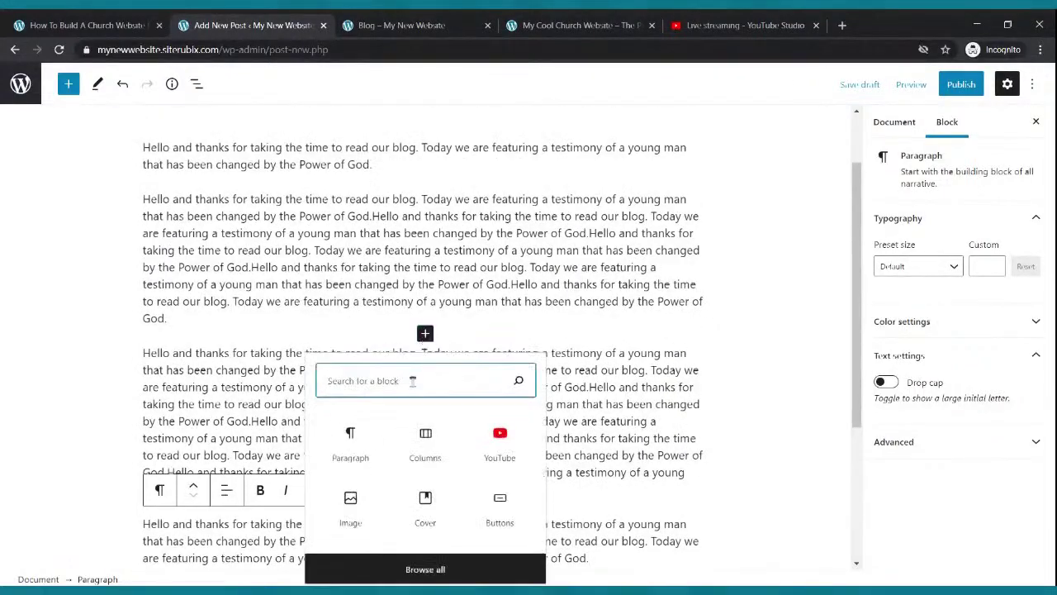
left_click(352, 503)
left_click(171, 446)
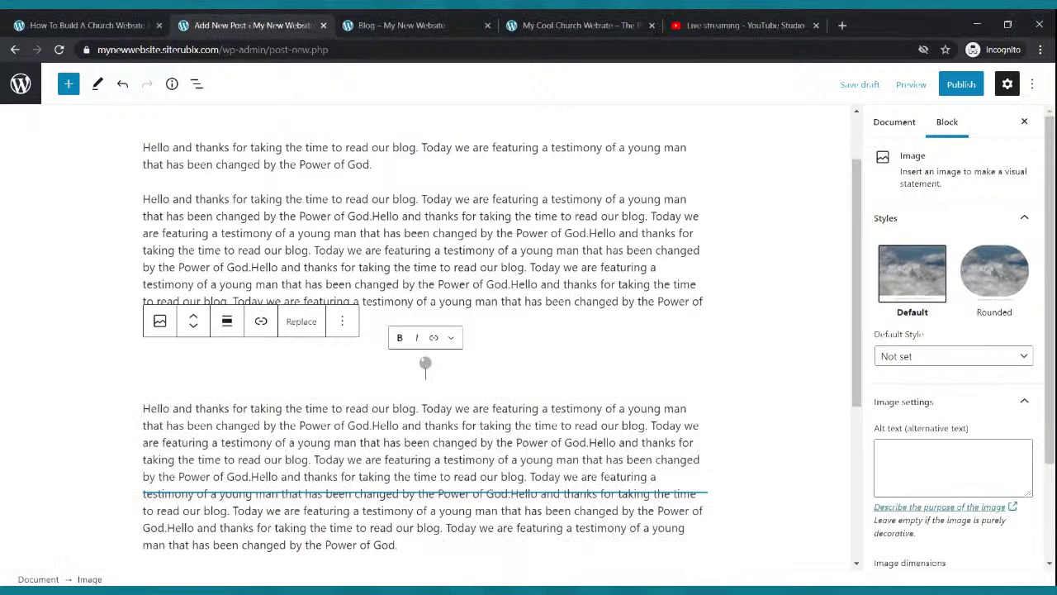
Shrink the speaker photo to about a third of the text width and align it left so the text wraps around it
scroll(619, 268, "up", 3)
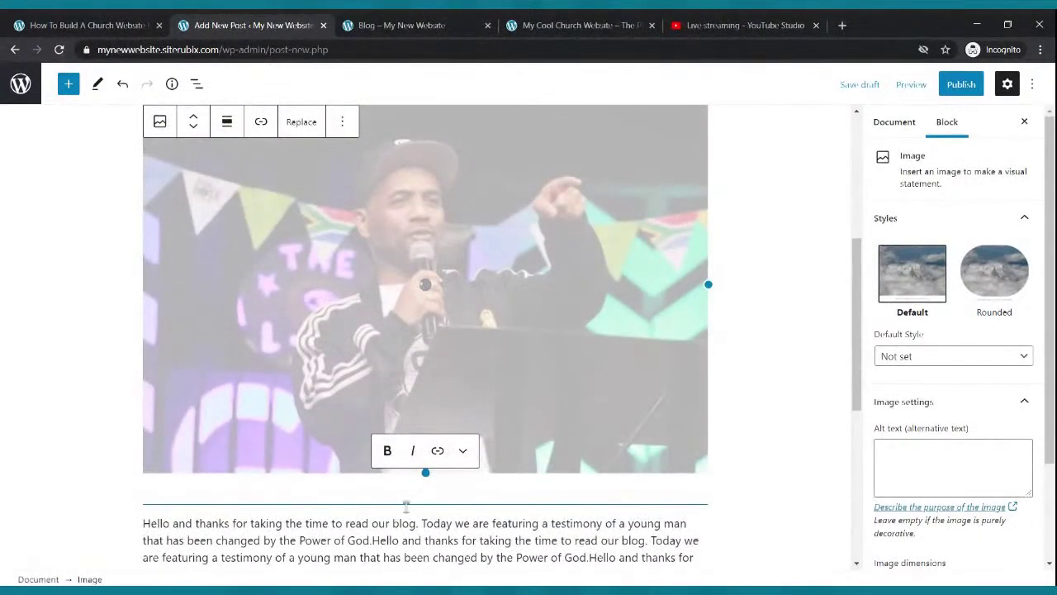
left_click_drag(425, 472, 364, 230)
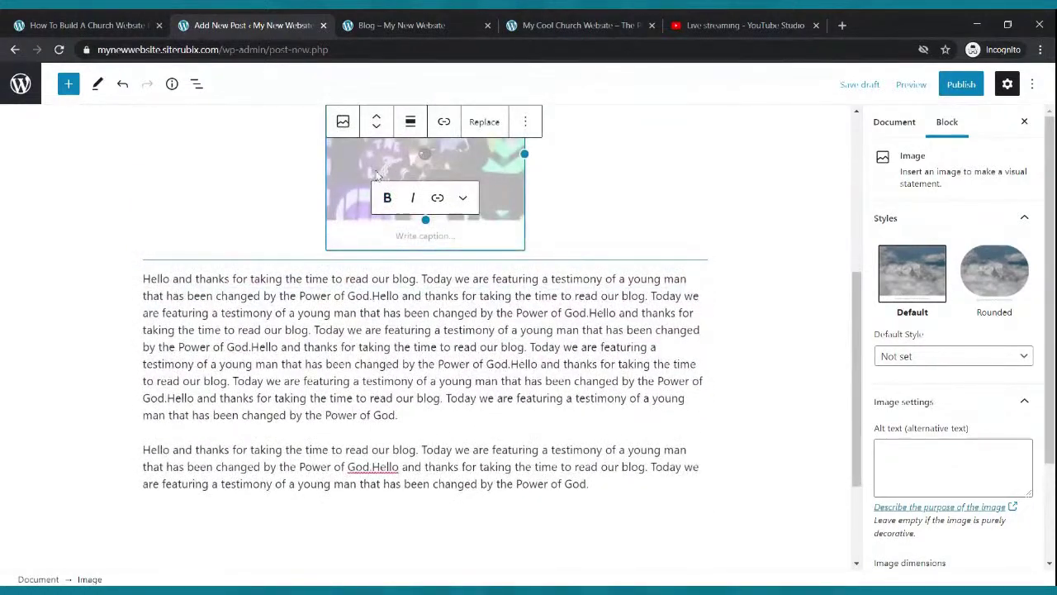
scroll(442, 190, "up", 3)
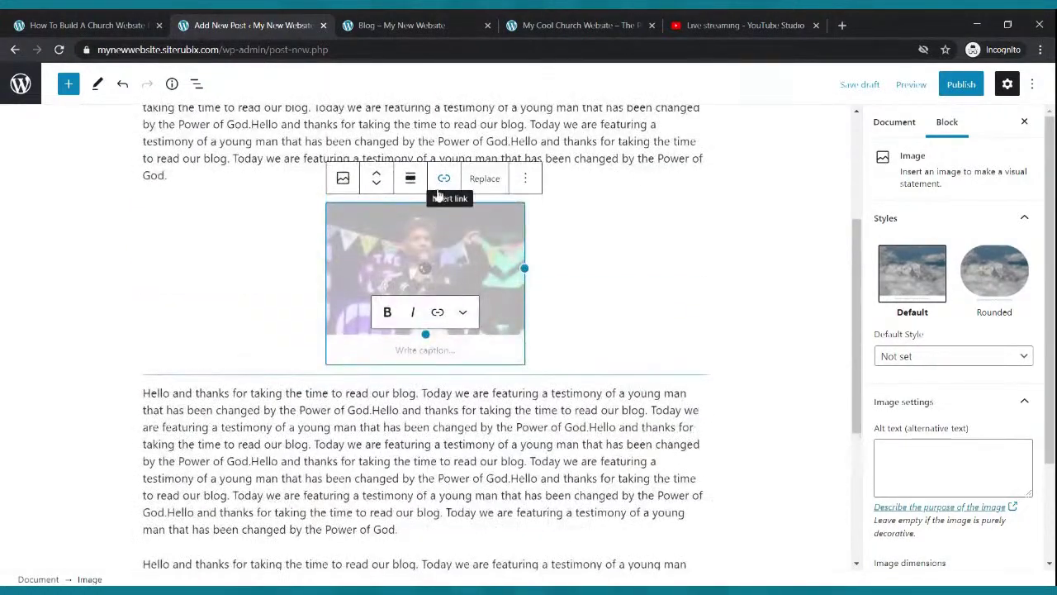
left_click(411, 180)
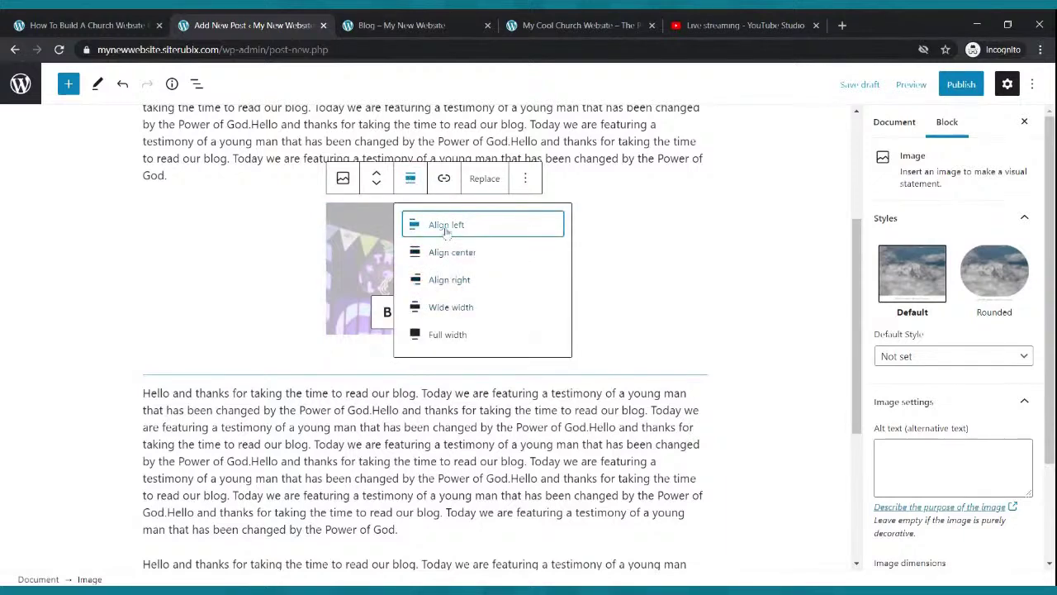
left_click(446, 227)
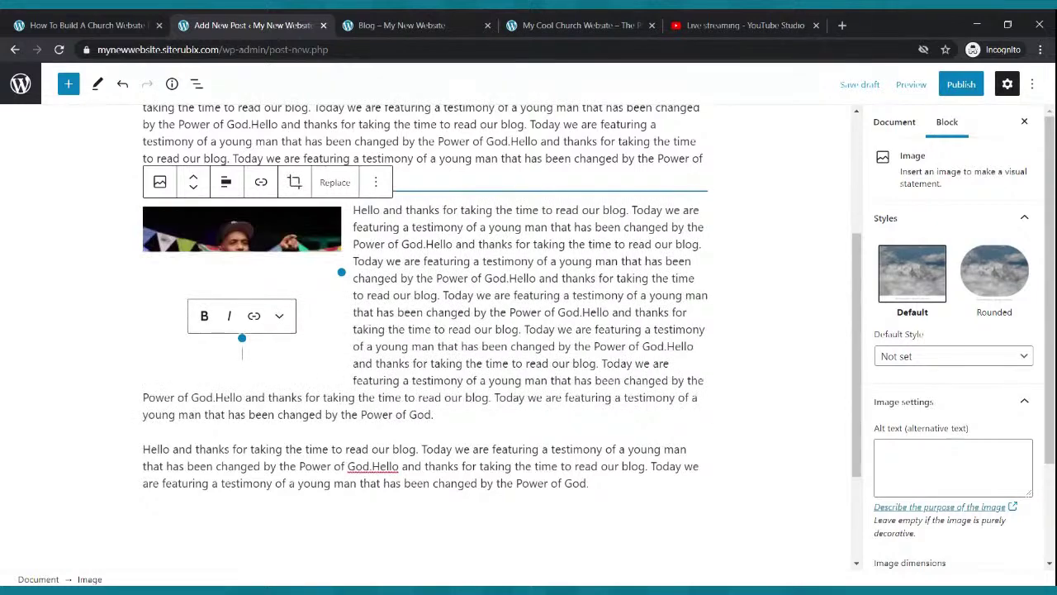
Publish the "My First Blog" post
left_click(962, 91)
left_click(942, 89)
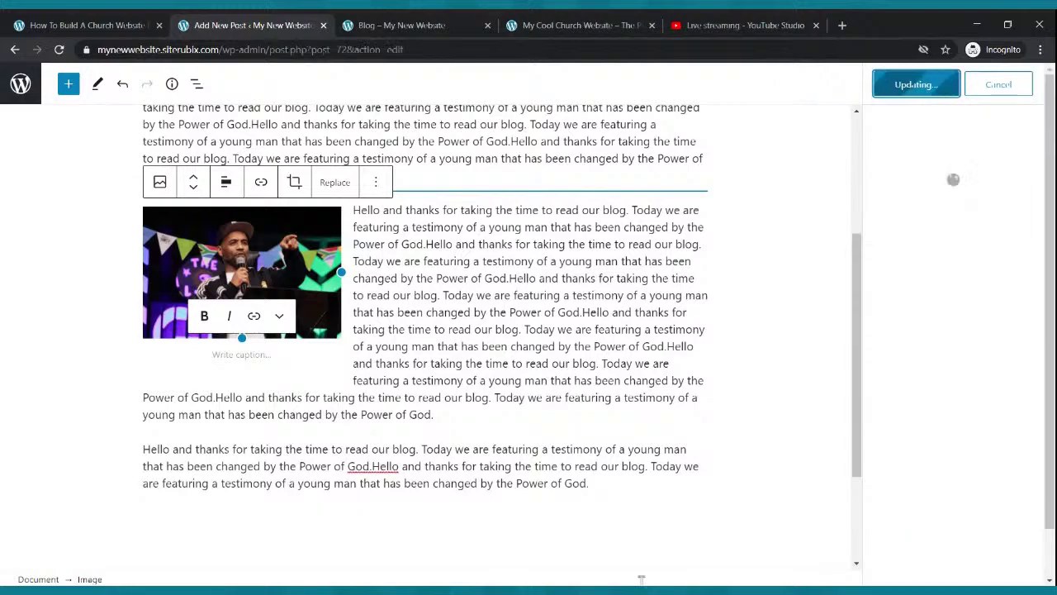
scroll(479, 531, "up", 3)
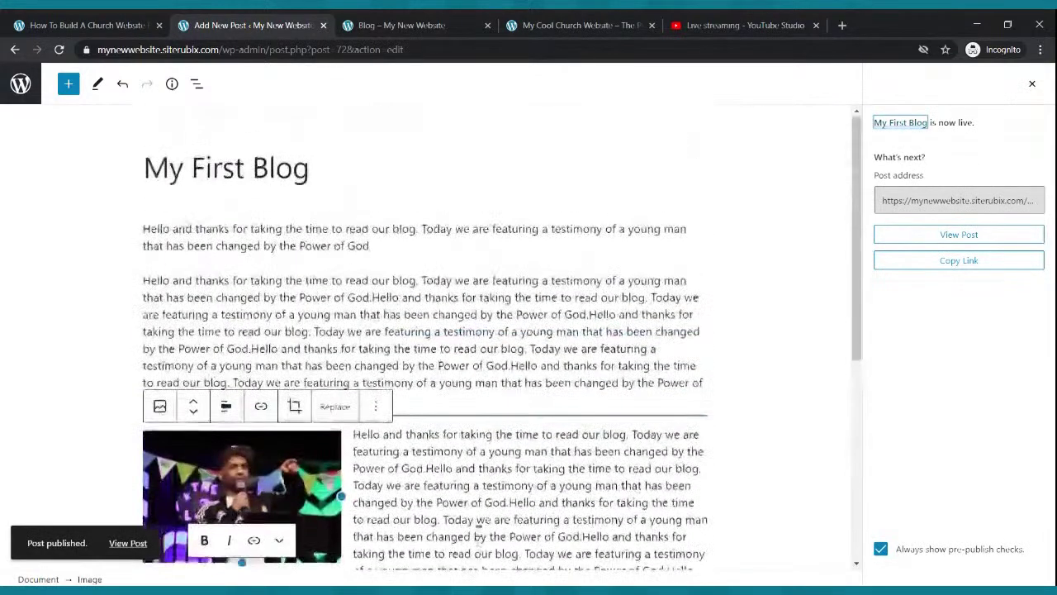
scroll(480, 531, "down", 4)
scroll(479, 528, "up", 4)
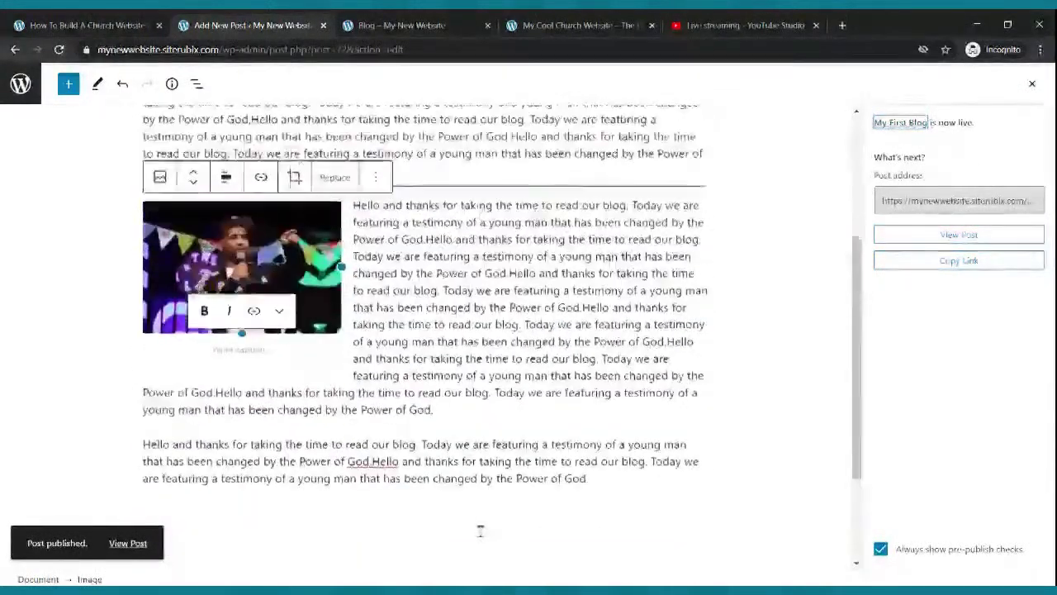
Open the live site's Blog page, read the full "My First Blog" post and check its text and photo
left_click(380, 26)
left_click(297, 107)
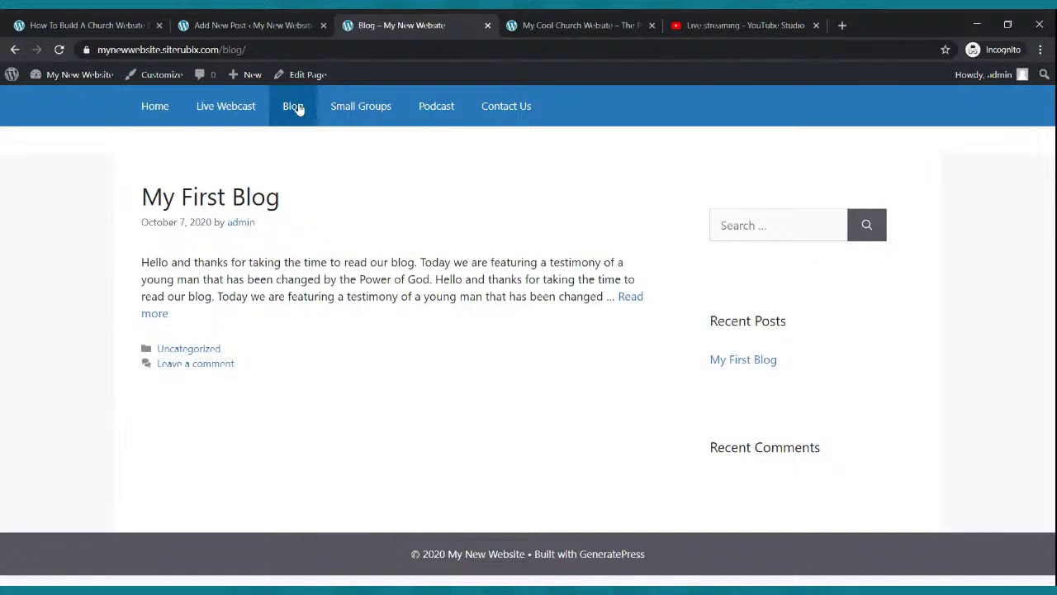
left_click(155, 313)
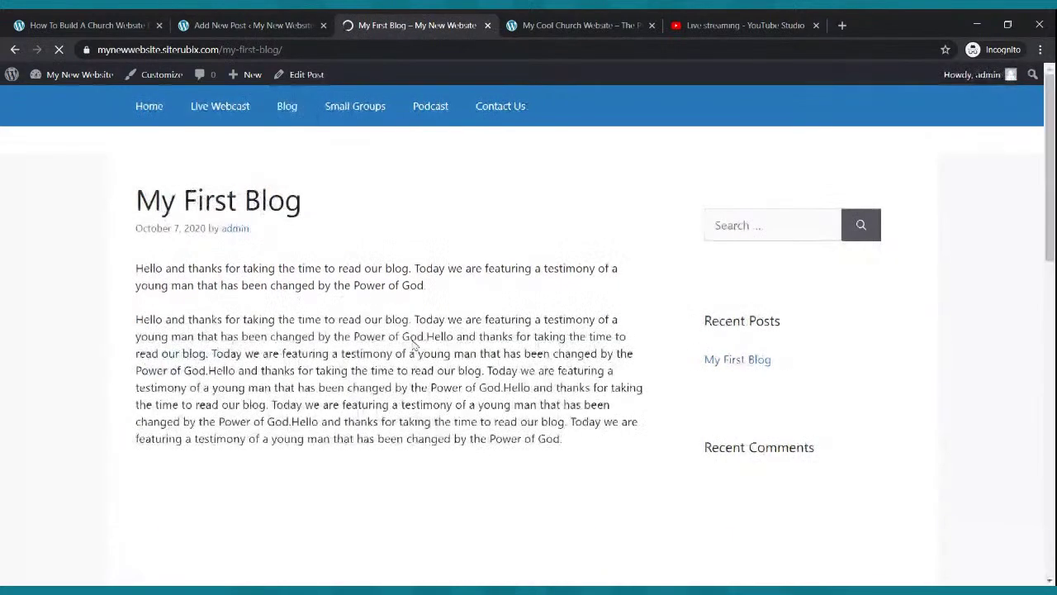
scroll(413, 343, "down", 3)
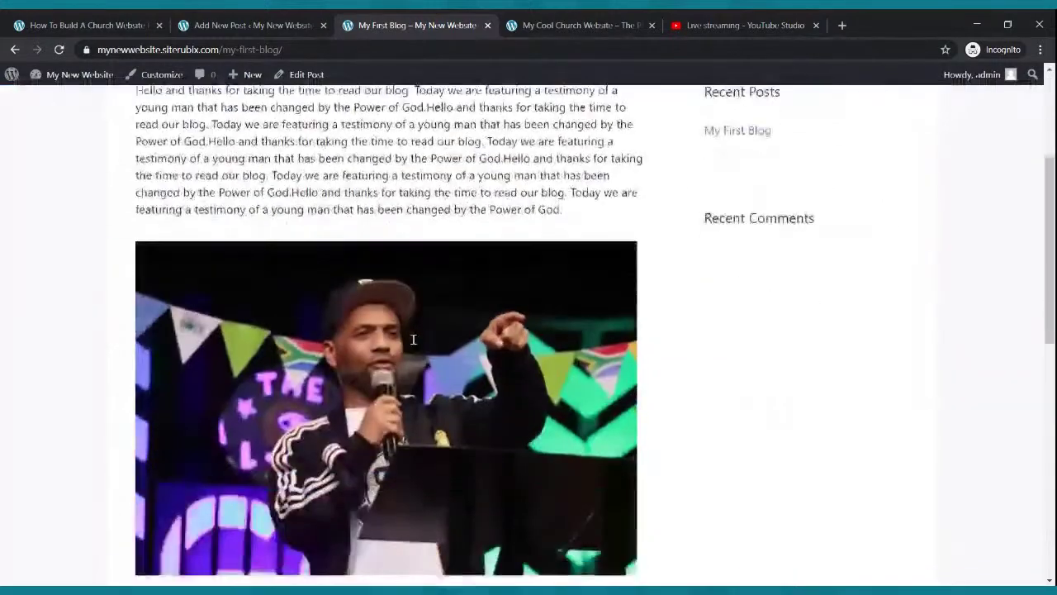
scroll(413, 338, "down", 10)
scroll(415, 343, "up", 9)
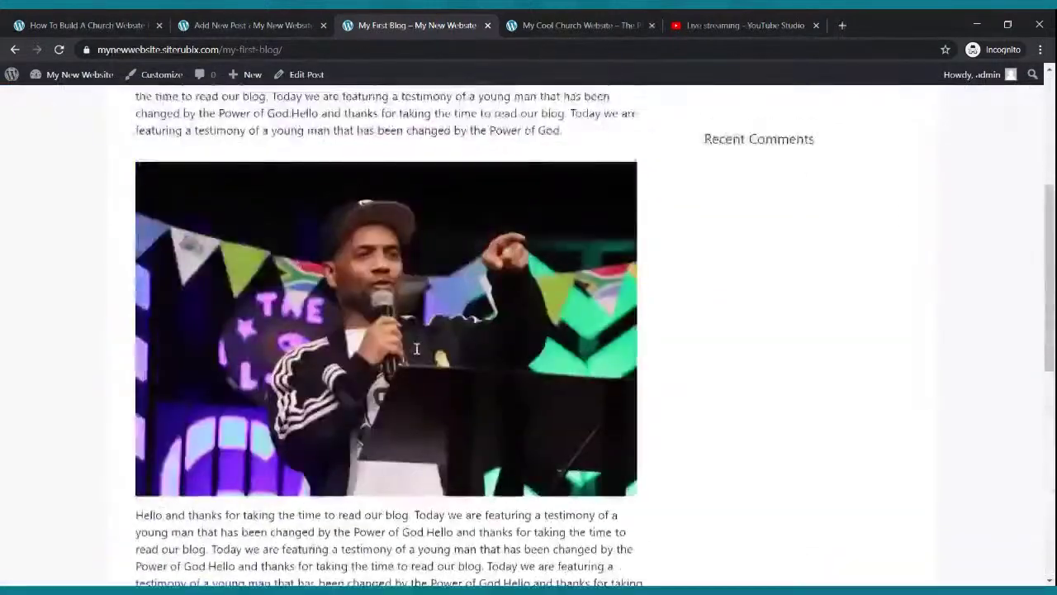
scroll(417, 348, "up", 4)
left_click(58, 49)
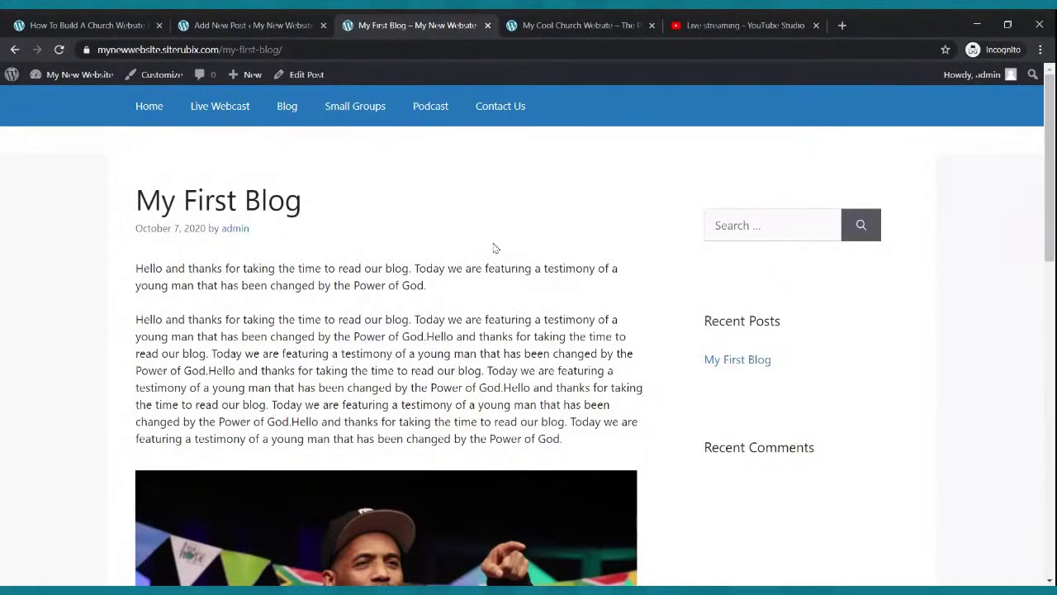
Return to the posts list in the WordPress admin and create a new post titled "My Second Blog"
left_click(281, 25)
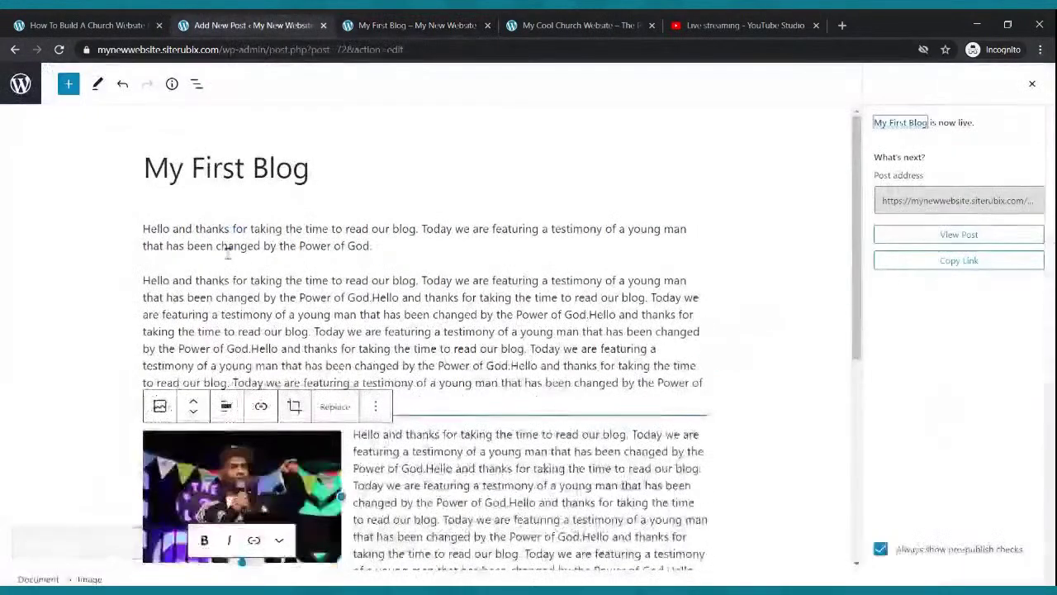
left_click(15, 49)
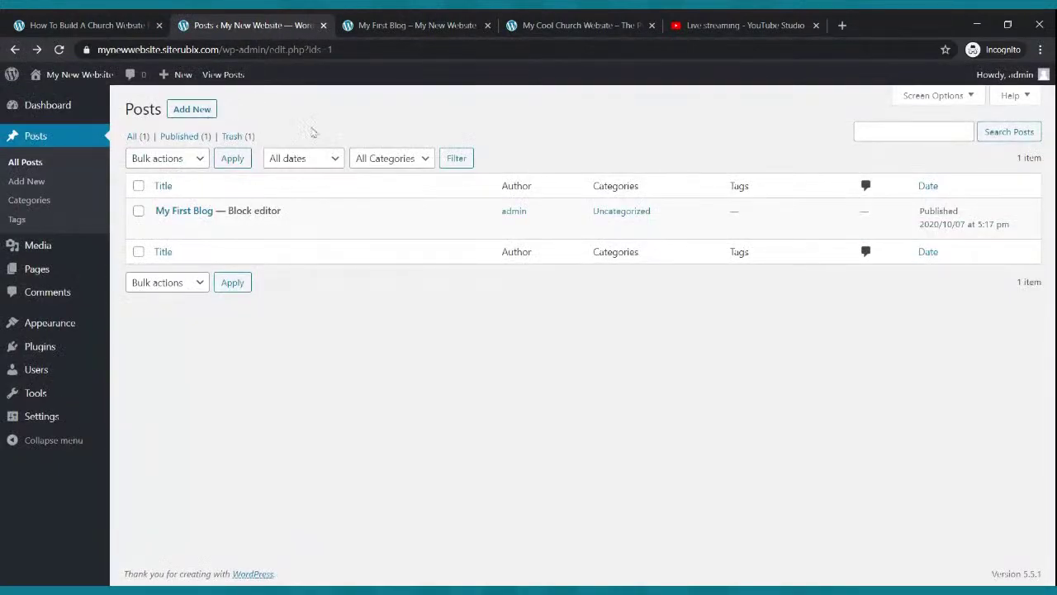
left_click(205, 109)
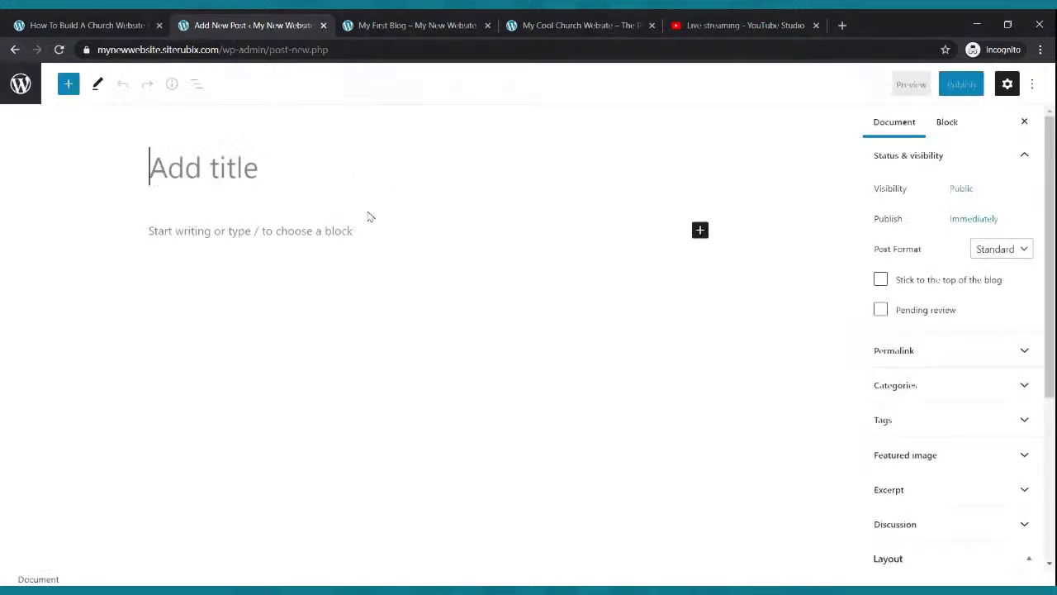
type("MyS")
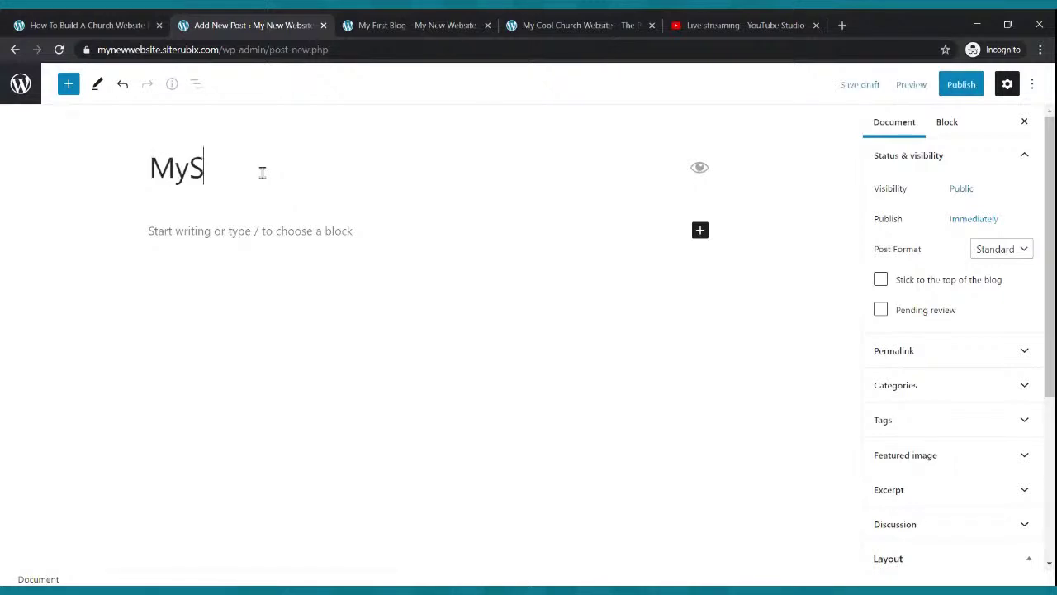
key("BackSpace")
type("Seond")
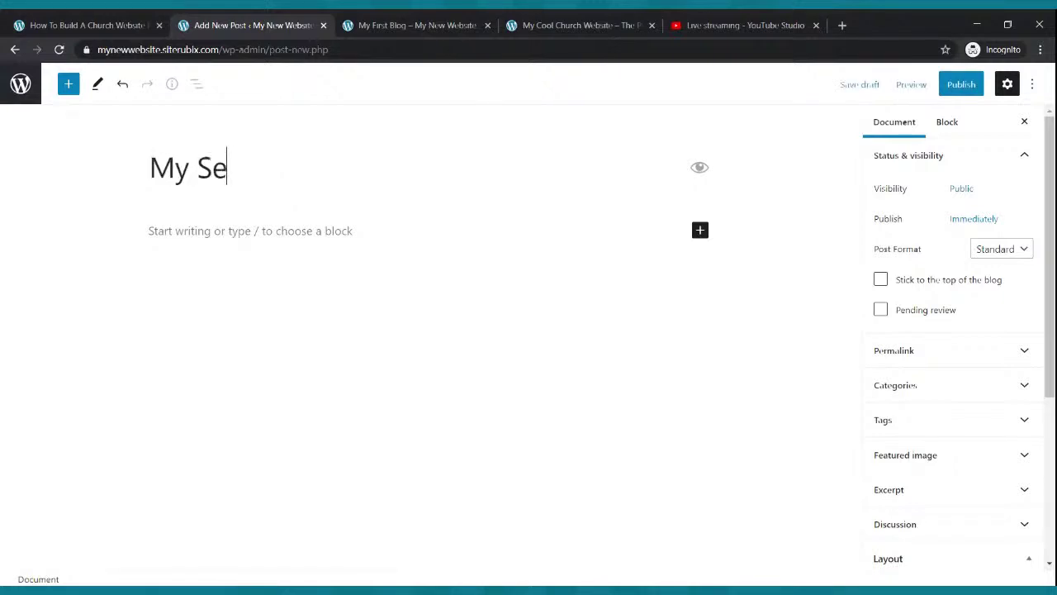
key("BackSpace")
key("BackSpace")
key("BackSpace")
type("con")
key("BackSpace")
type("ond Blog")
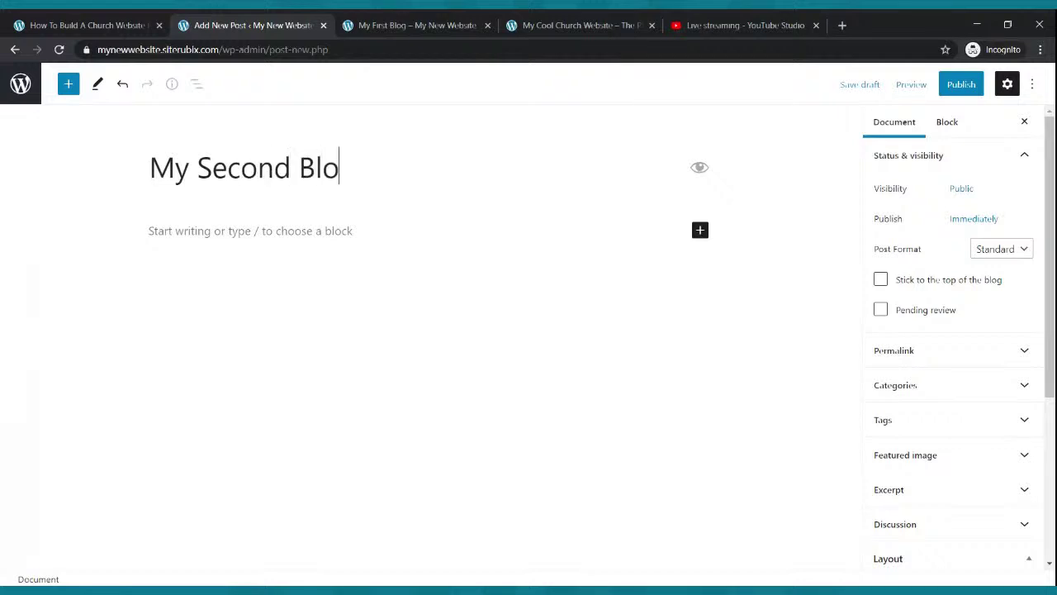
Fill the post body with four paragraphs of the copied testimony text, repeated three, three, two and four times respectively
left_click(271, 230)
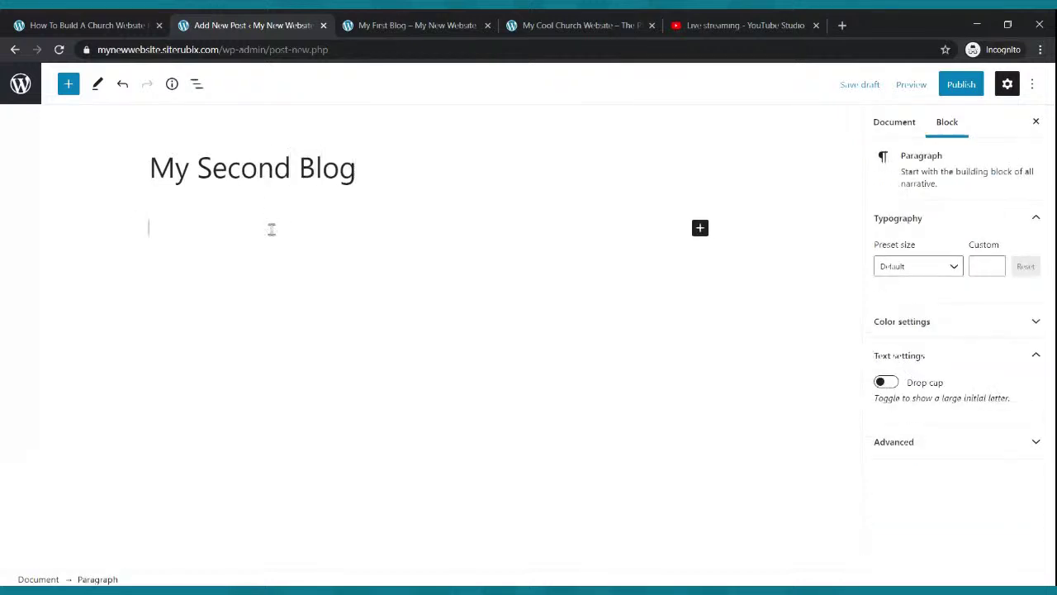
key("ctrl+v")
key("ctrl+v")
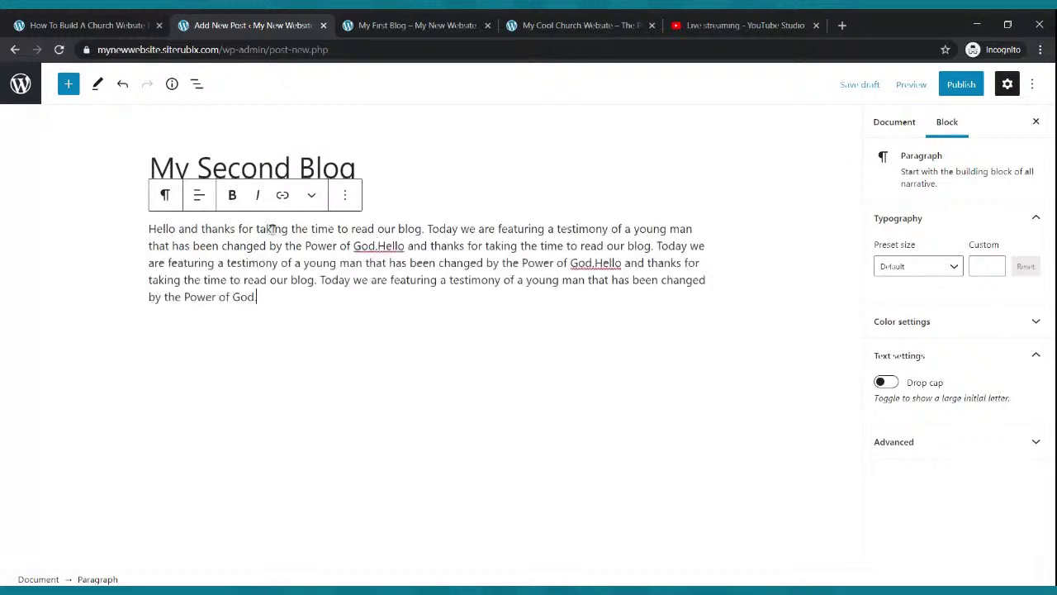
key("Return")
key("ctrl+v")
key("ctrl+v")
key("ctrl+v")
key("Return")
key("ctrl+v")
key("ctrl+v")
key("Return")
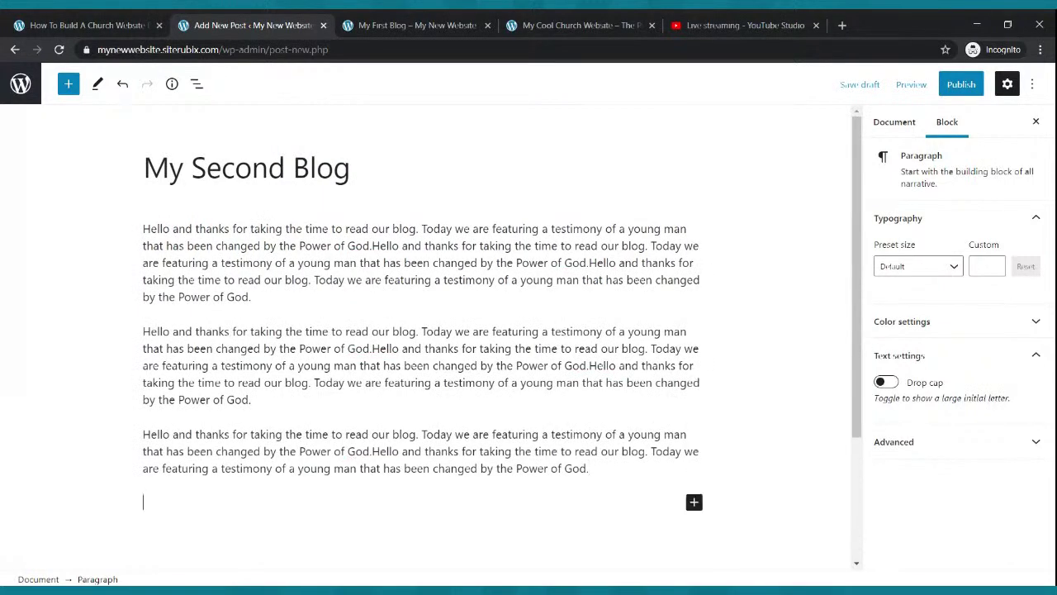
key("ctrl+v")
key("ctrl+v")
key("ctrl+v")
key("ctrl+v")
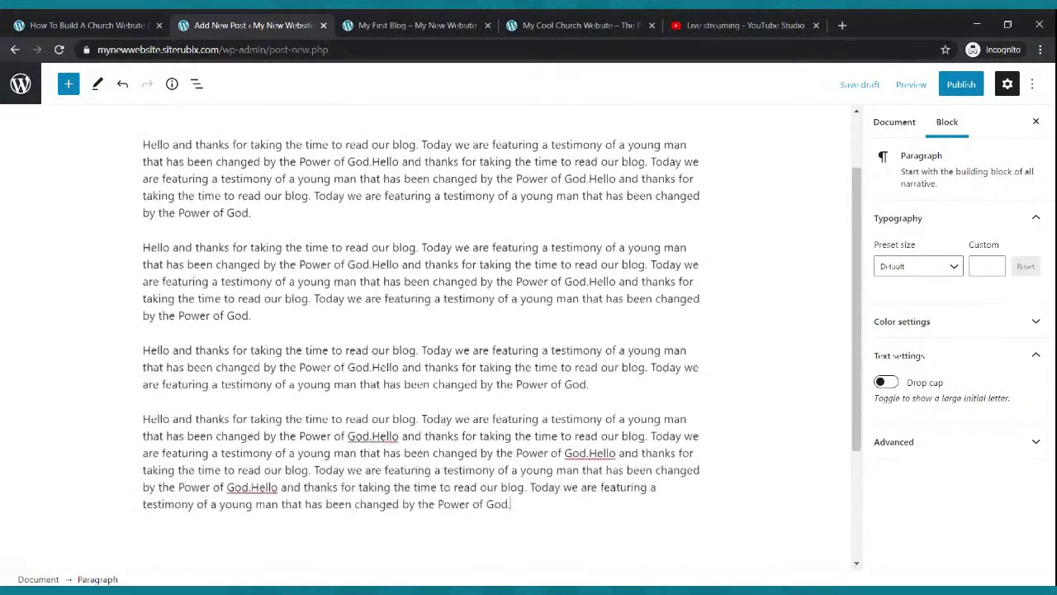
Publish the "My Second Blog" post
scroll(644, 248, "up", 2)
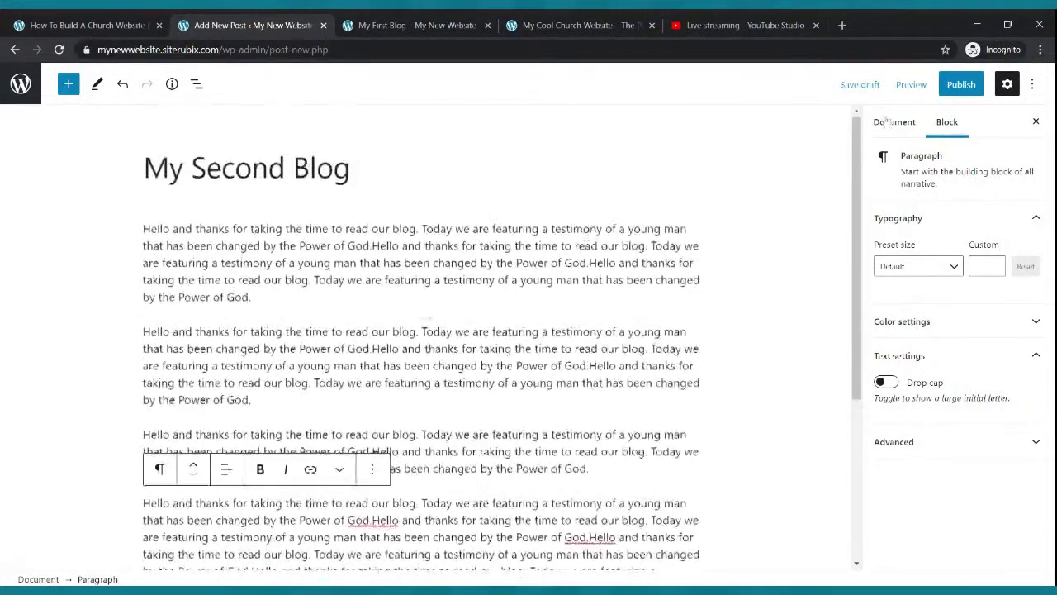
left_click(945, 86)
left_click(935, 92)
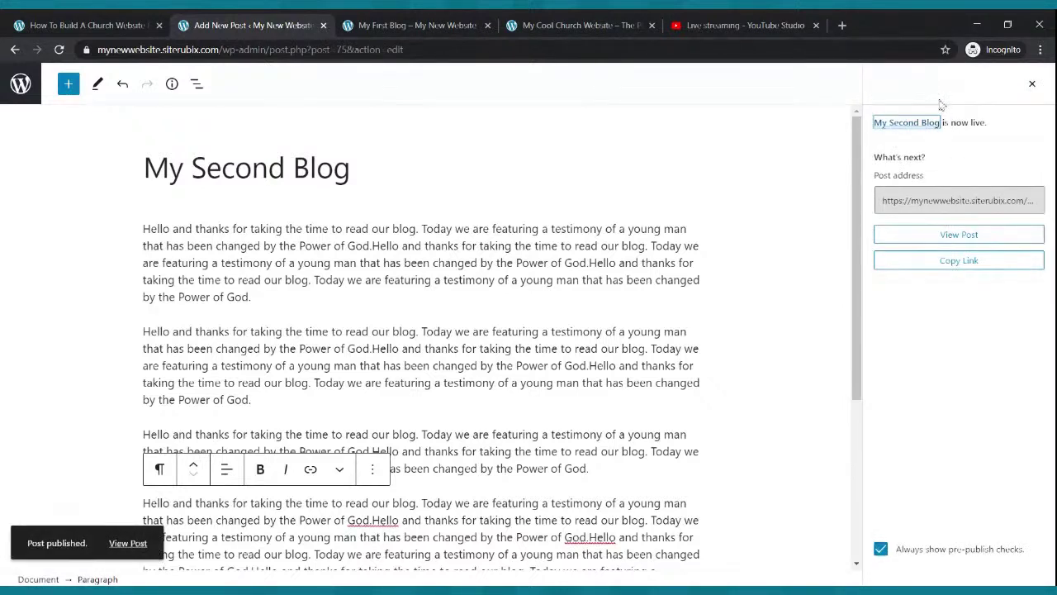
Reload the live site and check how both posts are listed on the Blog page
left_click(417, 25)
left_click(61, 50)
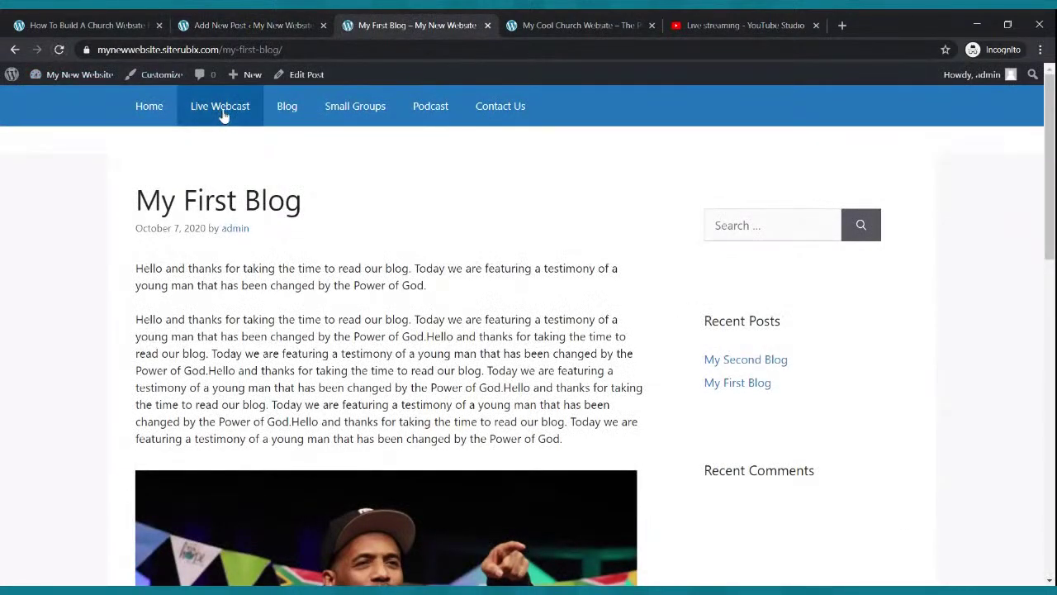
left_click(286, 108)
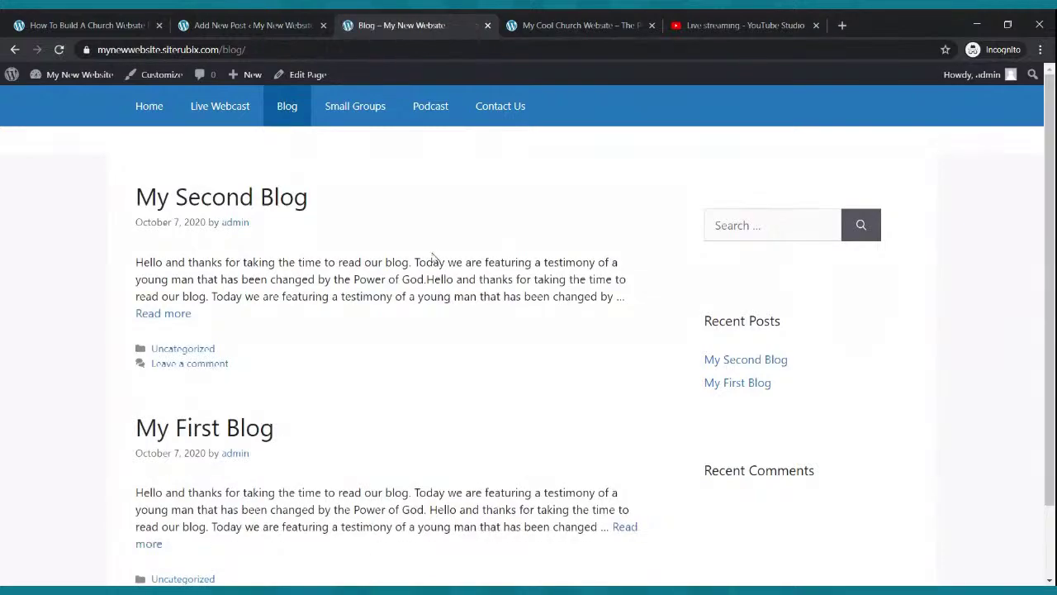
scroll(413, 259, "down", 2)
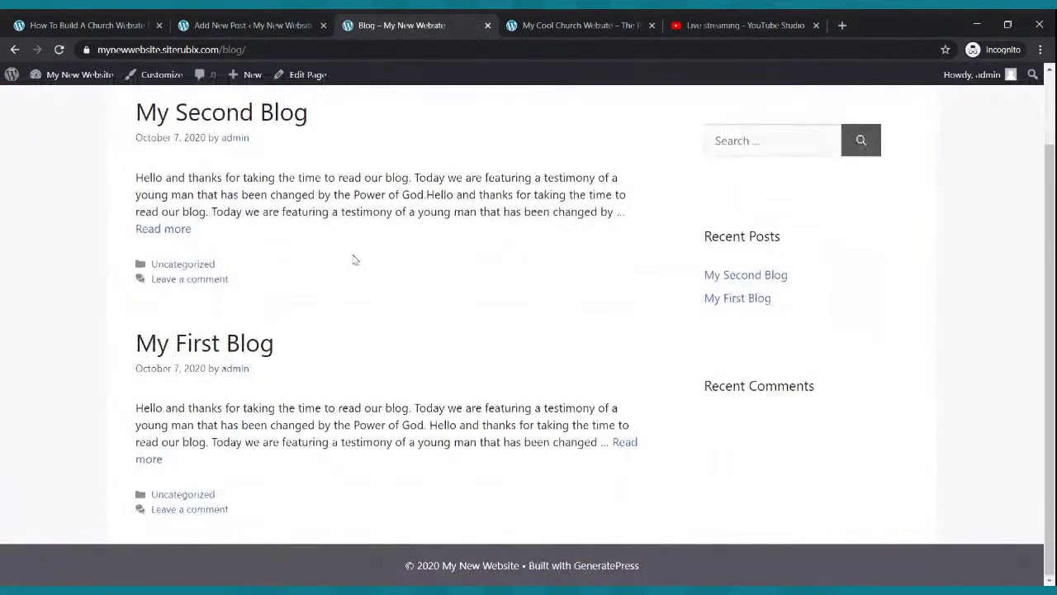
Open the full "My Second Blog" post on the live site and read through its paragraphs
left_click(165, 230)
scroll(548, 345, "down", 10)
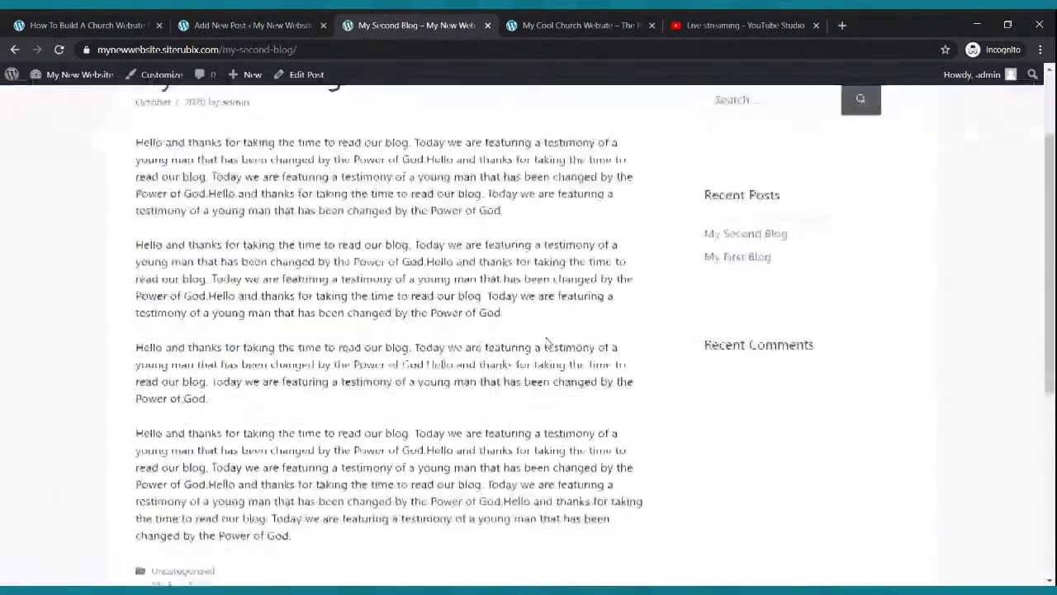
scroll(547, 344, "up", 8)
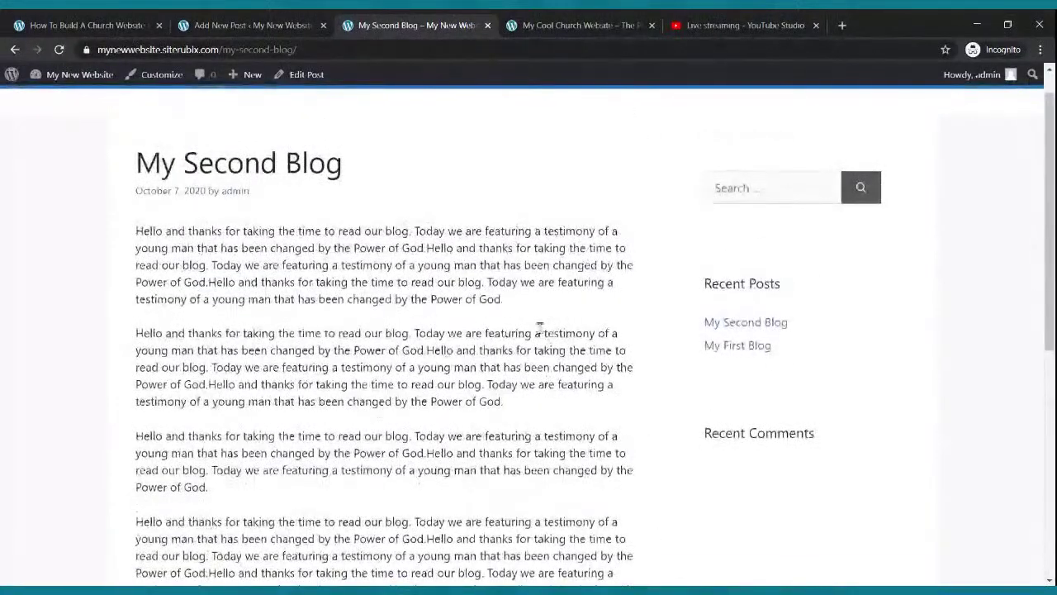
scroll(540, 330, "up", 1)
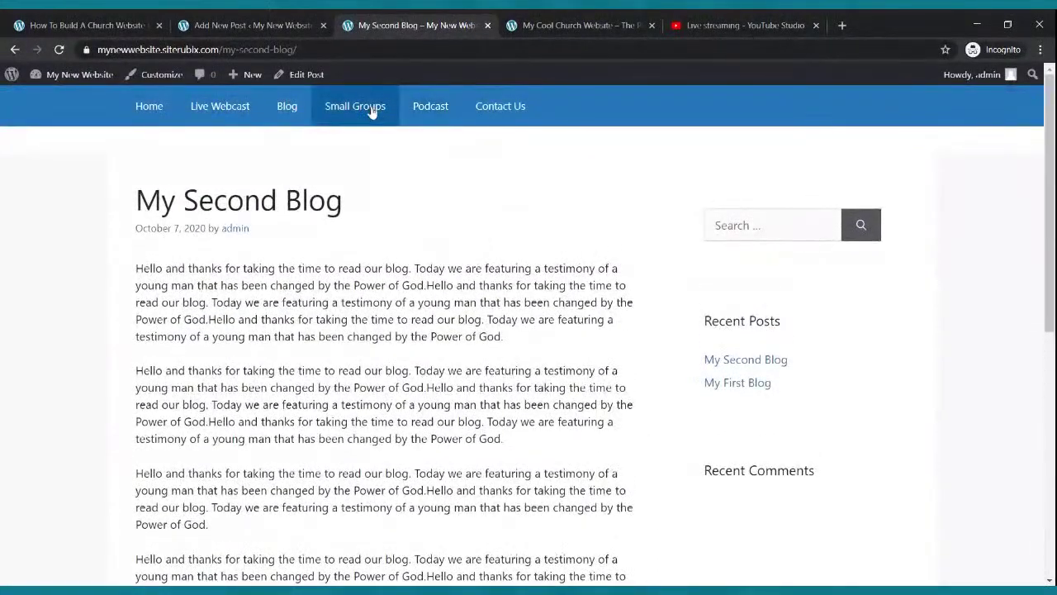
Return to the WordPress admin and open the Small Groups page in the block editor
left_click(262, 31)
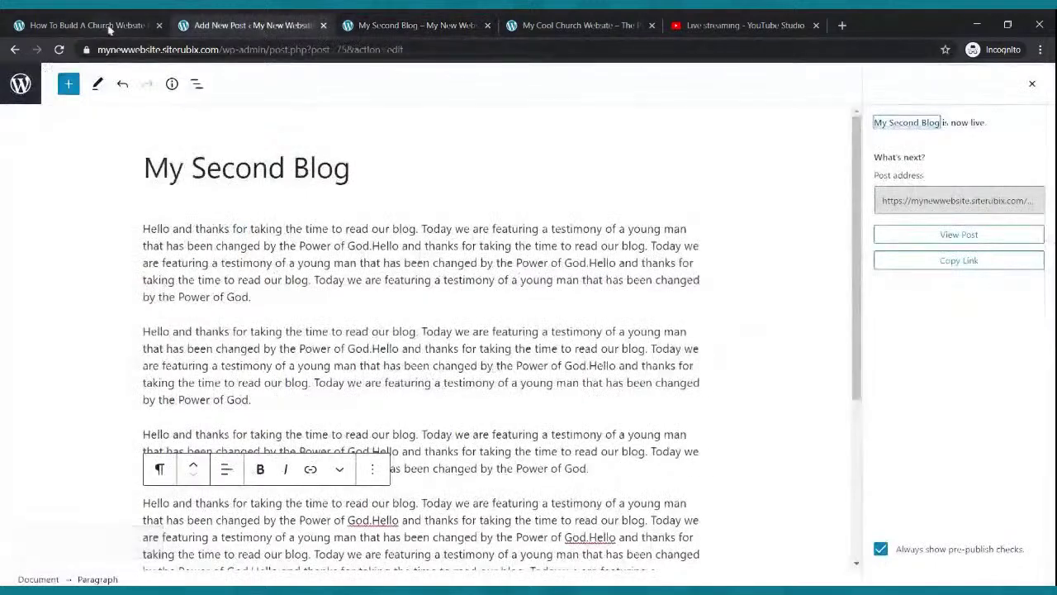
left_click(15, 50)
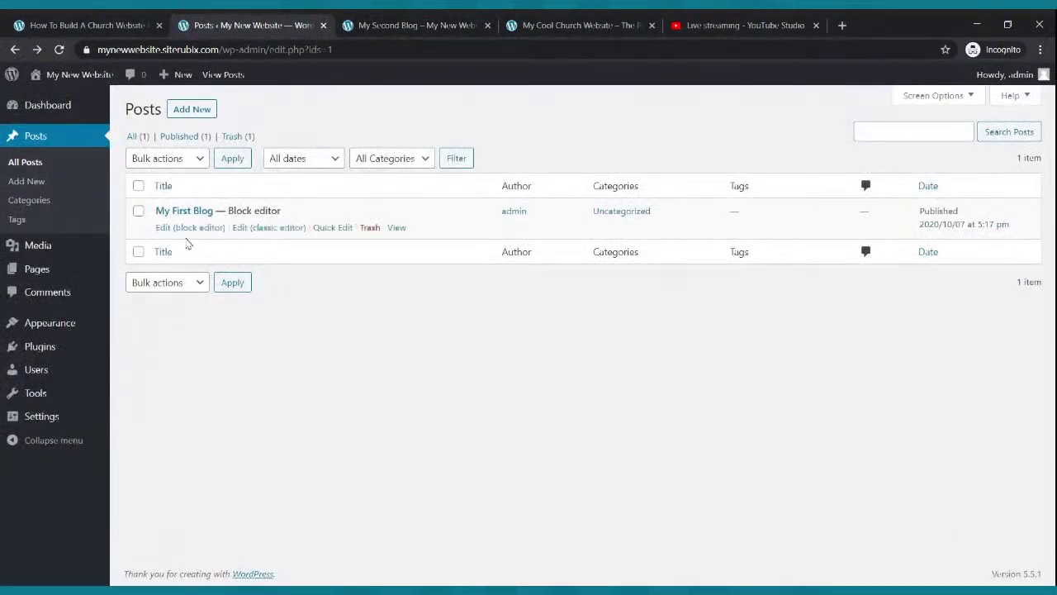
left_click(39, 275)
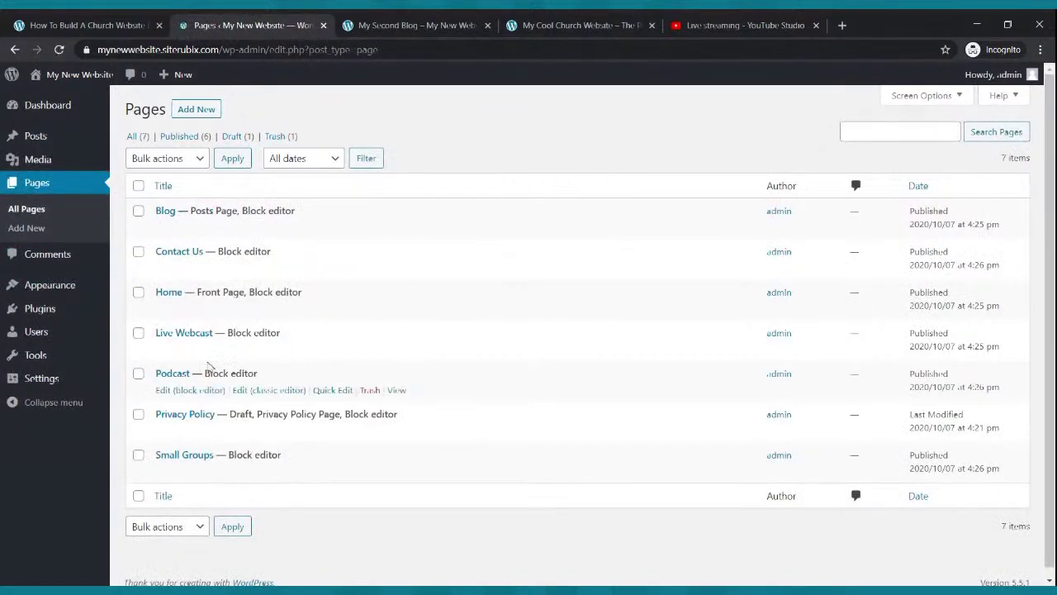
left_click(200, 473)
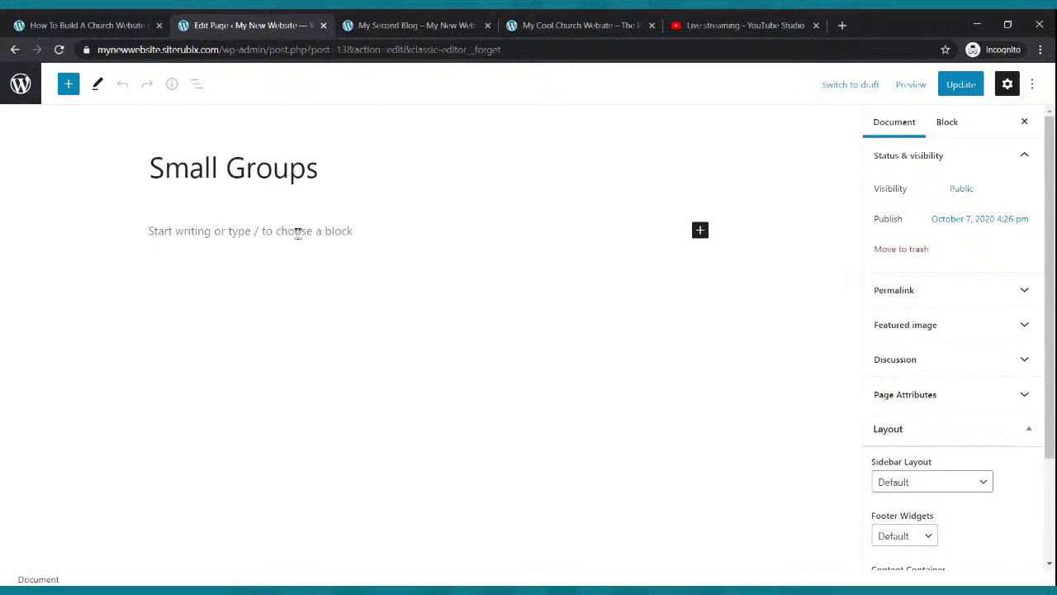
Insert a Columns block with the 33 / 33 / 33 layout in the Small Groups page
left_click(700, 230)
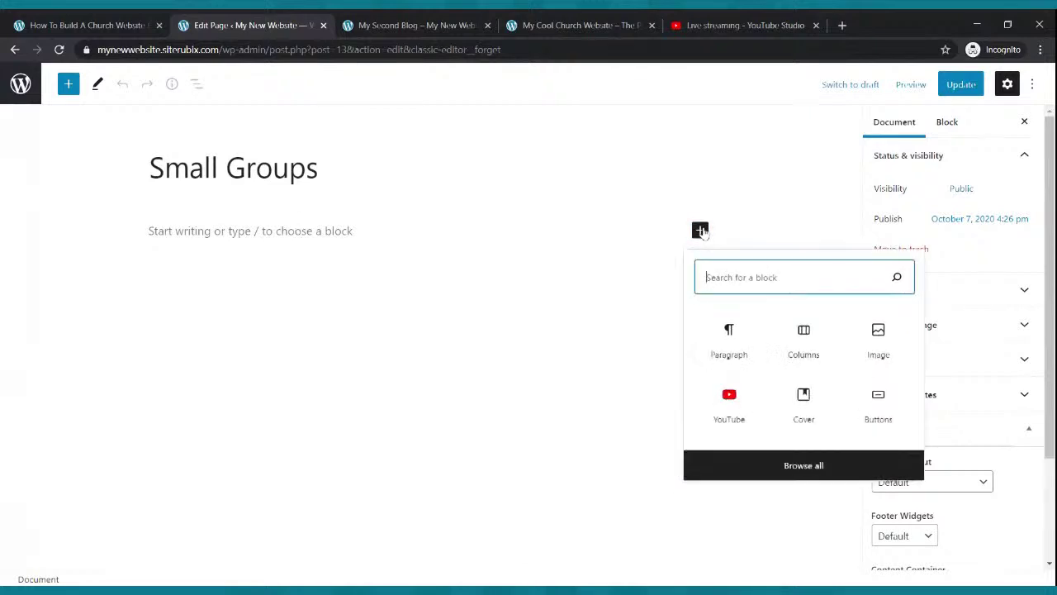
type("columns")
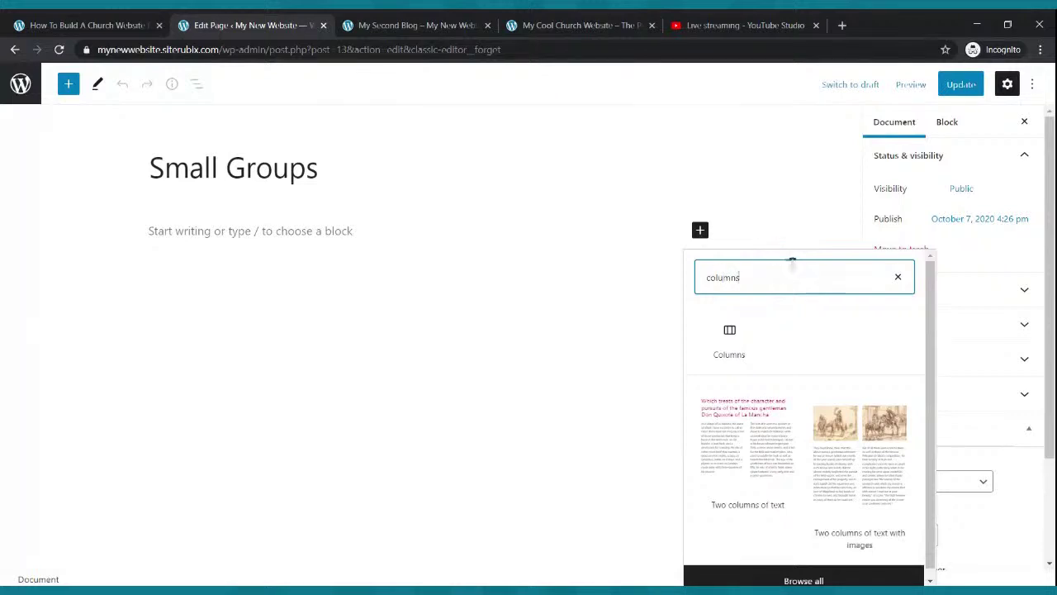
left_click(749, 333)
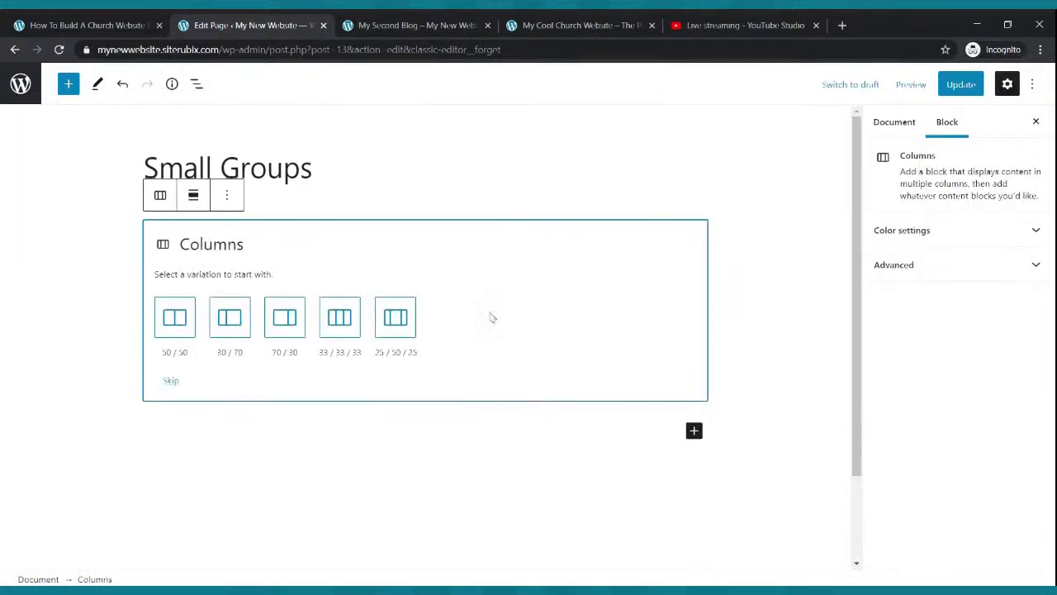
left_click(340, 318)
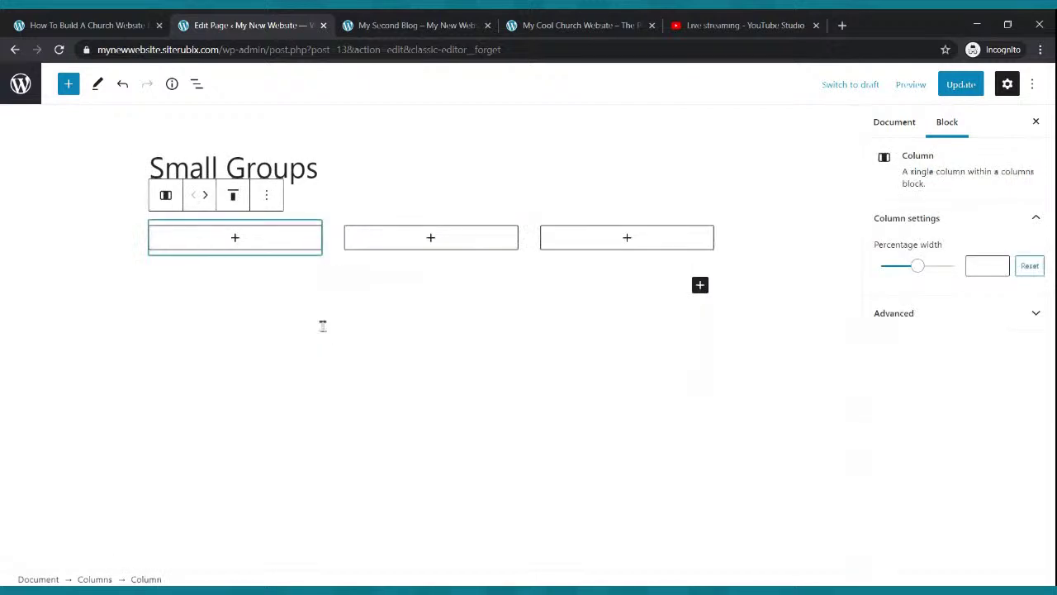
Add a Paragraph block to the first of the three columns
left_click(236, 238)
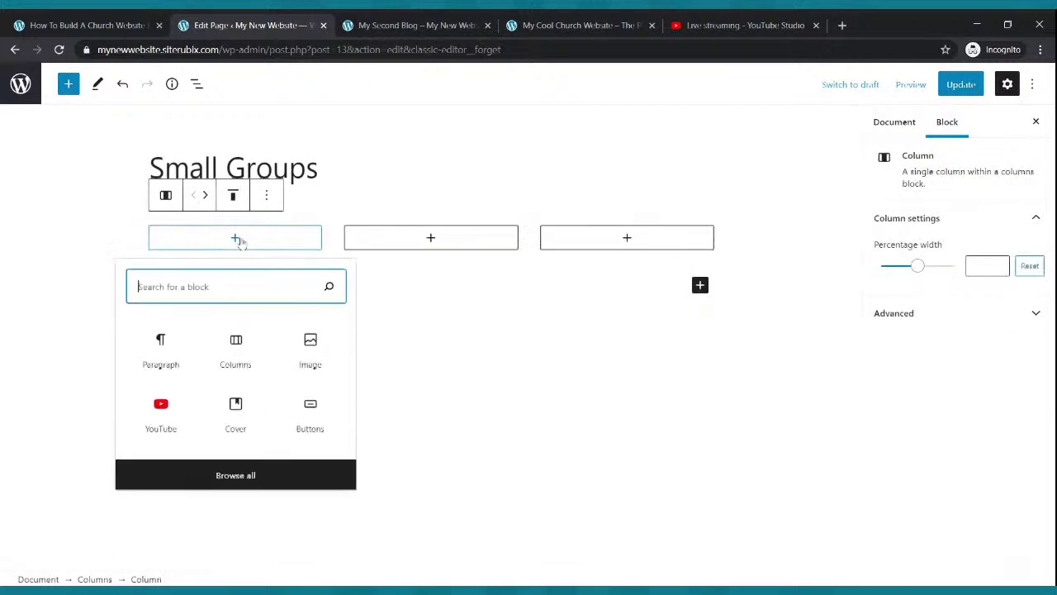
type("paragrpah")
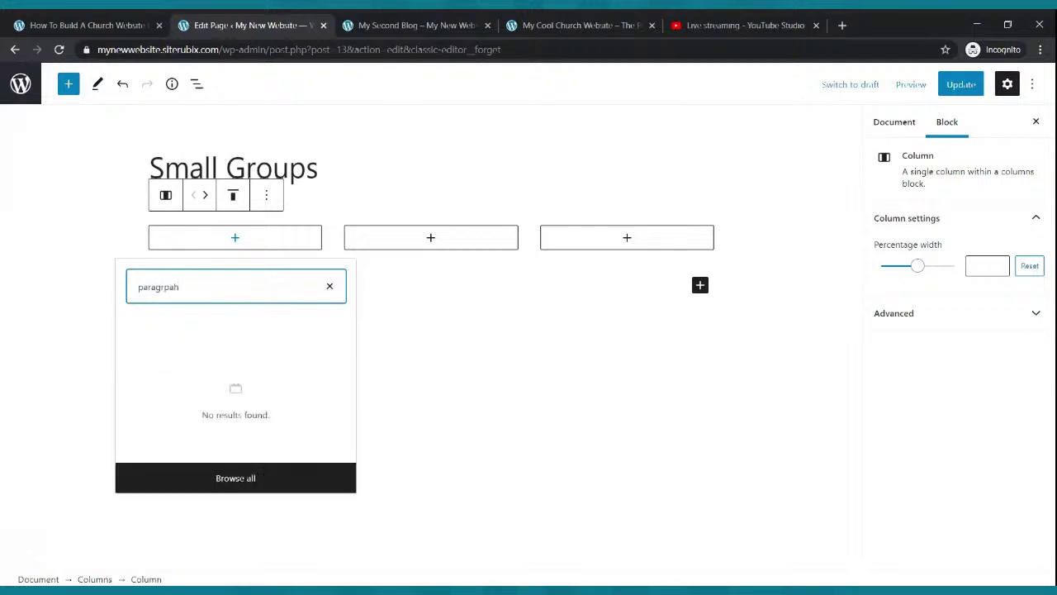
key("BackSpace")
key("BackSpace")
key("BackSpace")
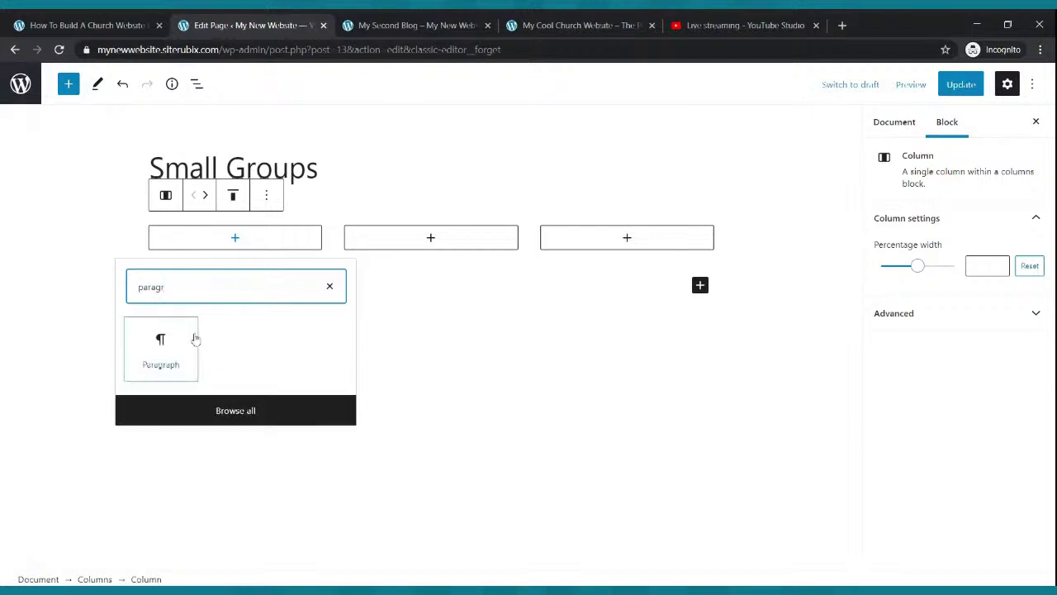
left_click(180, 343)
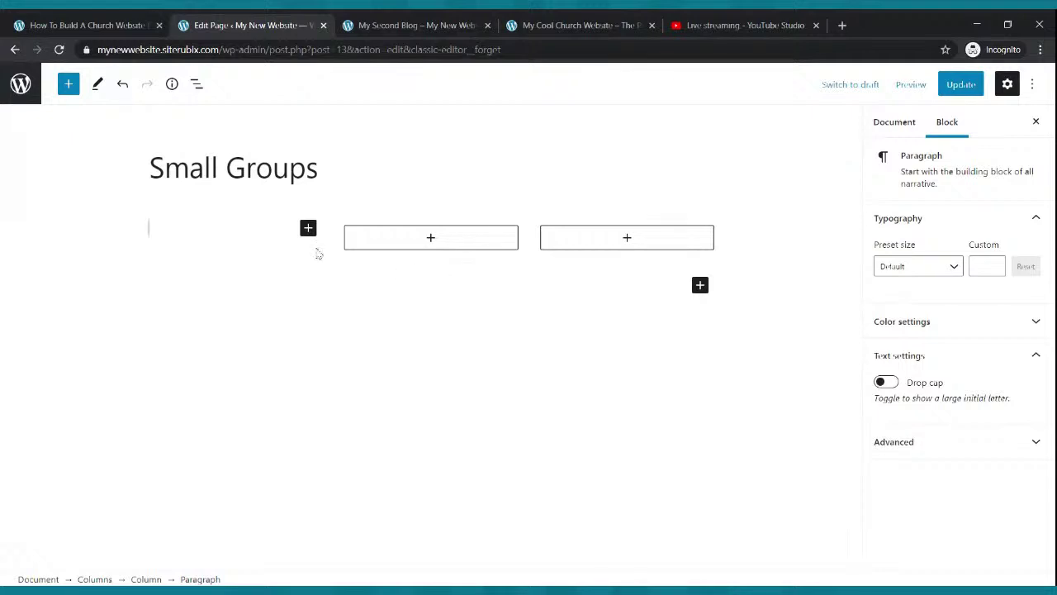
Enter "Name: The On Fire Small Group" as the first line of the first column
type("Name: The On Fir")
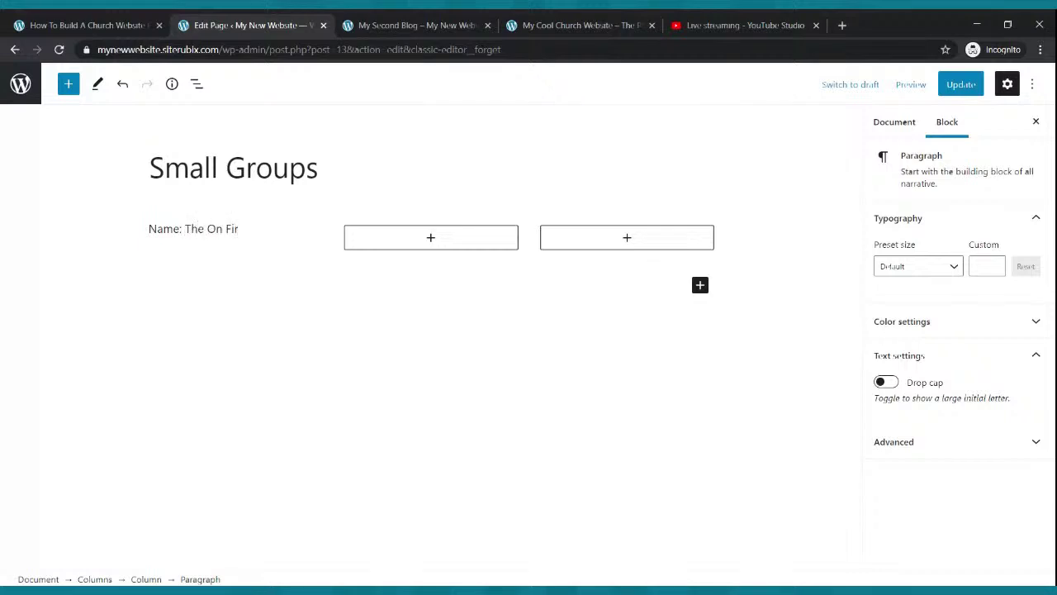
type("e Samm")
type("mal")
type("l Grop")
key("BackSpace")
type("up")
key("Return")
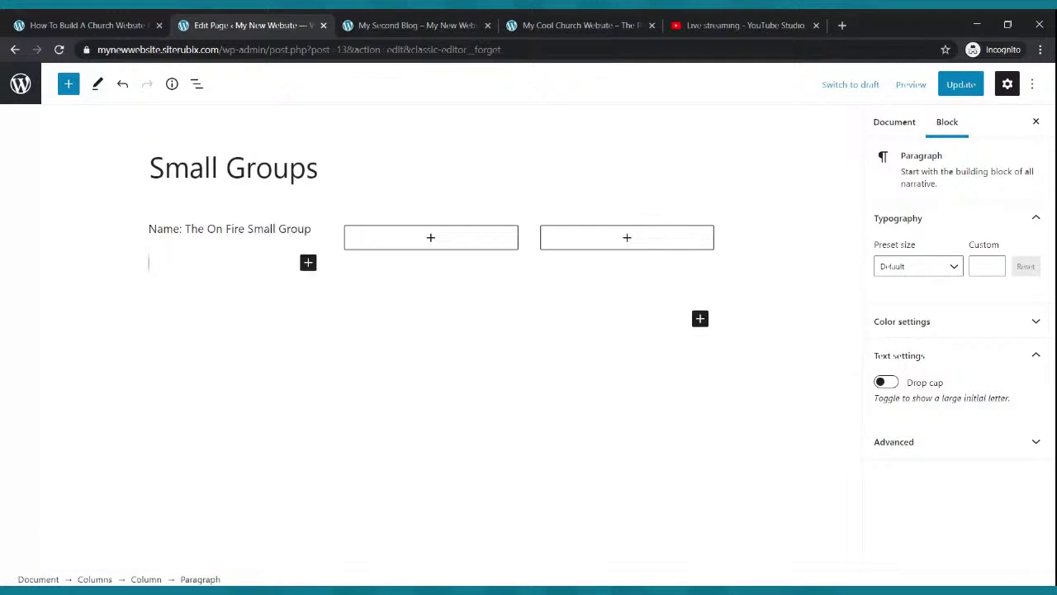
Add a "Place:" line with the group's street address and a line "Time: Every Tuesday at 7:00pm" to the first column
type("Place: 123 V")
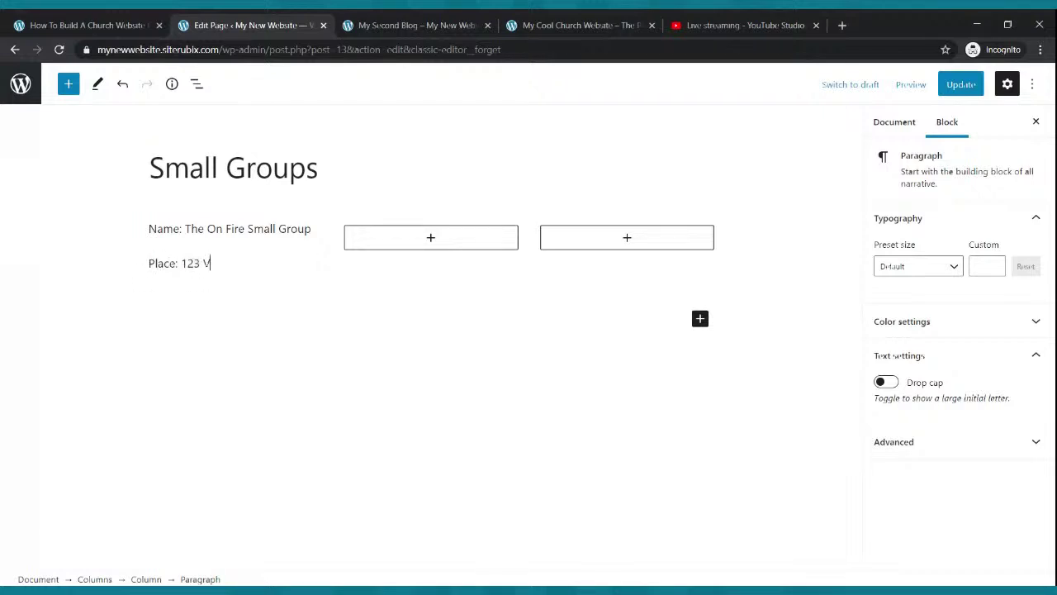
type("ootrekker Rd.")
key("Return")
type("Time")
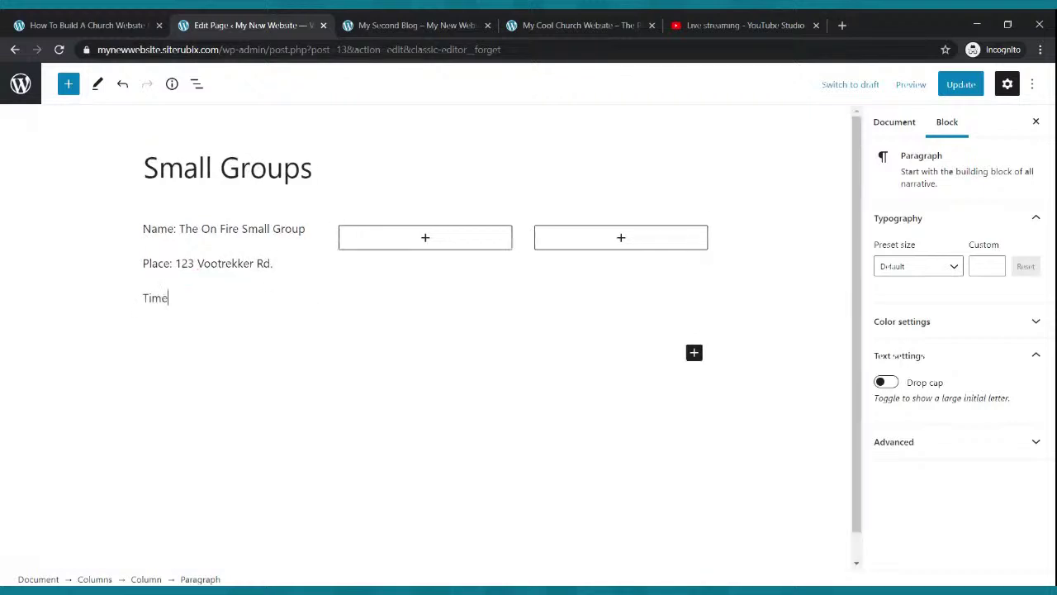
type(": Every Tuesday at 7:00")
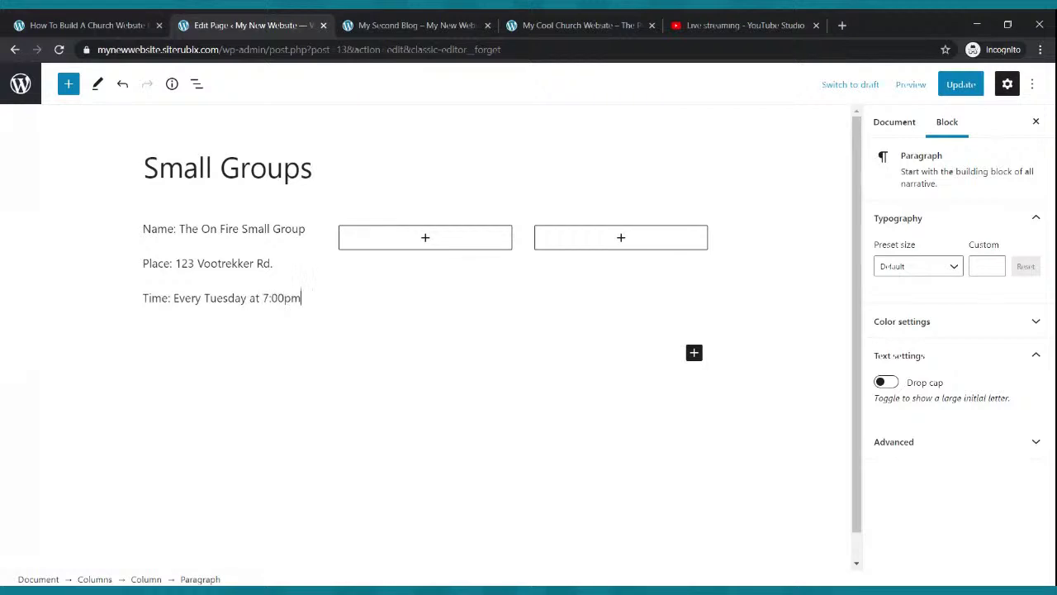
type("pm")
key("Return")
Add a "Contact:" line with the group's phone number below the meeting time in the first column
left_click(310, 252)
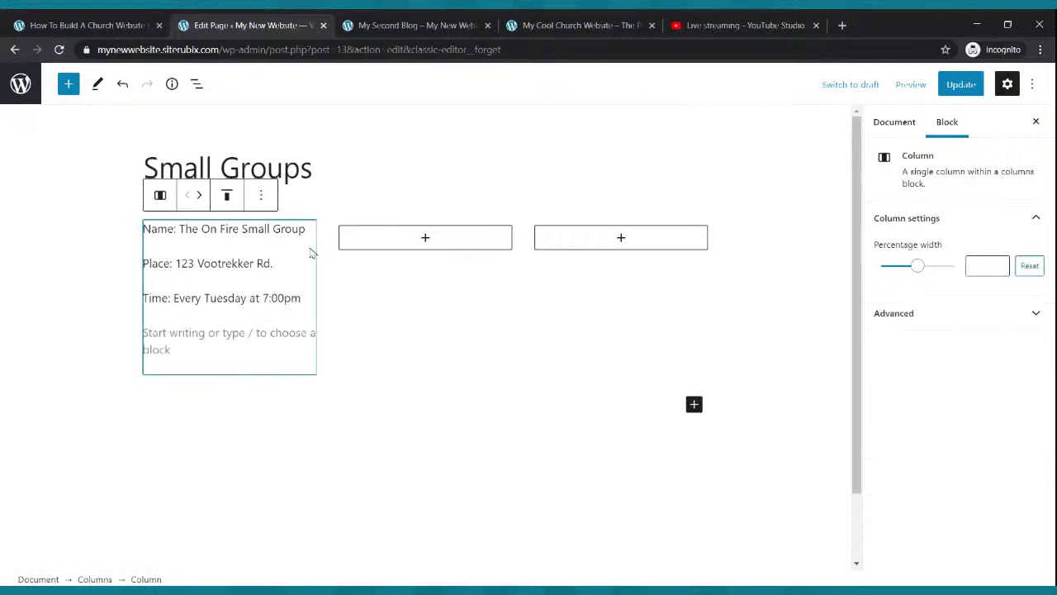
left_click(189, 350)
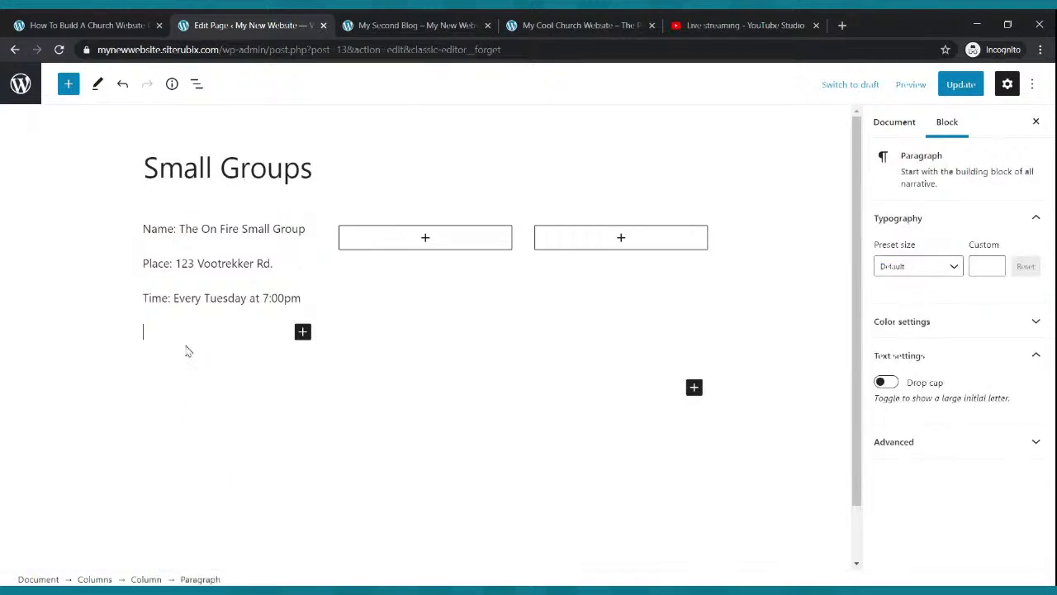
type("Contact: (061) 4")
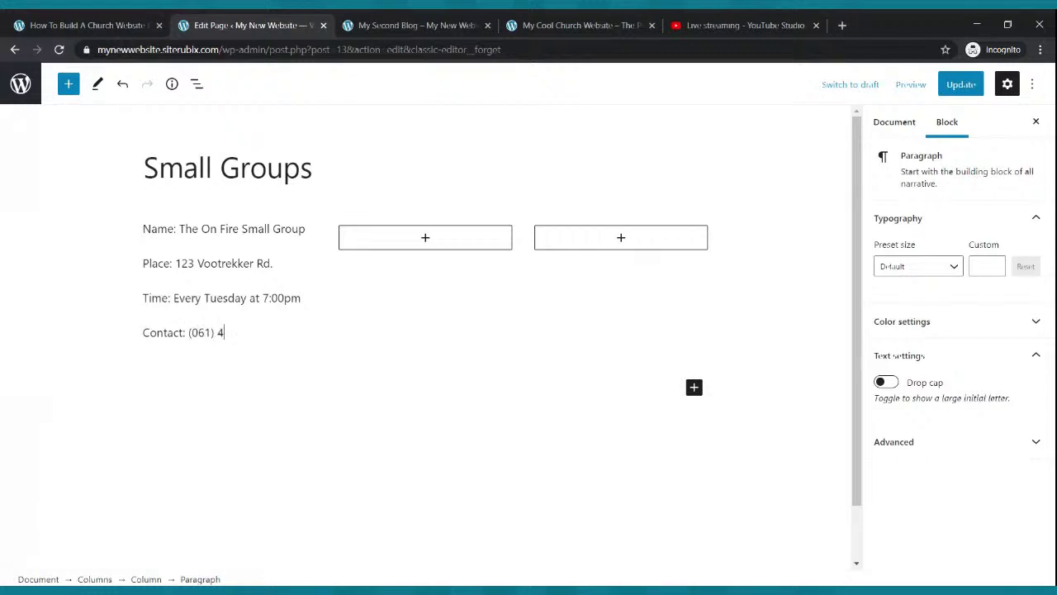
key("BackSpace")
key("BackSpace")
type("74")
left_click(469, 363)
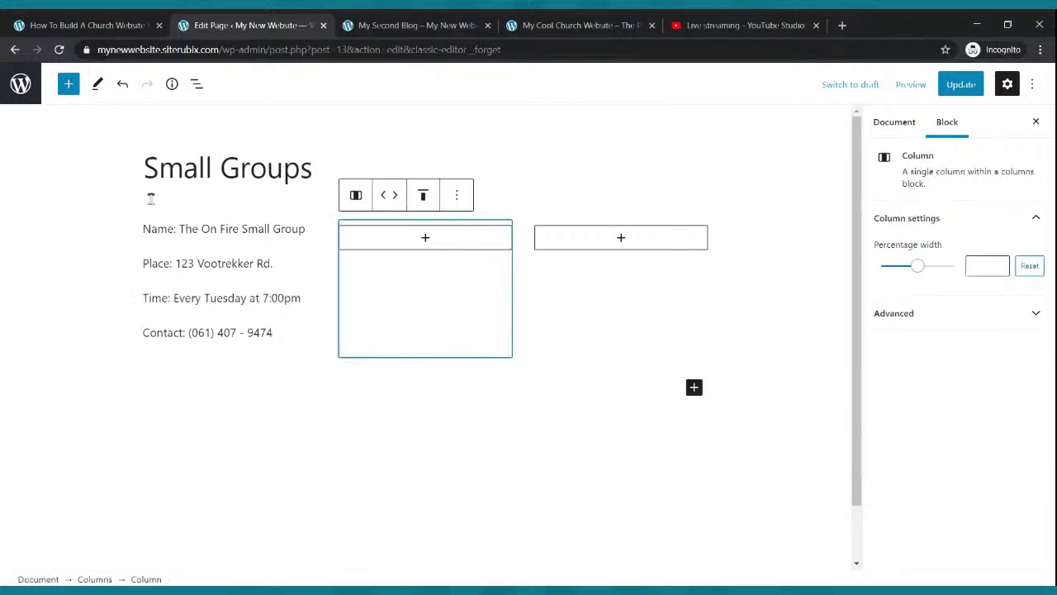
Make the first column's "Name: The On Fire Small Group" line bold
left_click_drag(142, 229, 305, 231)
left_click(260, 195)
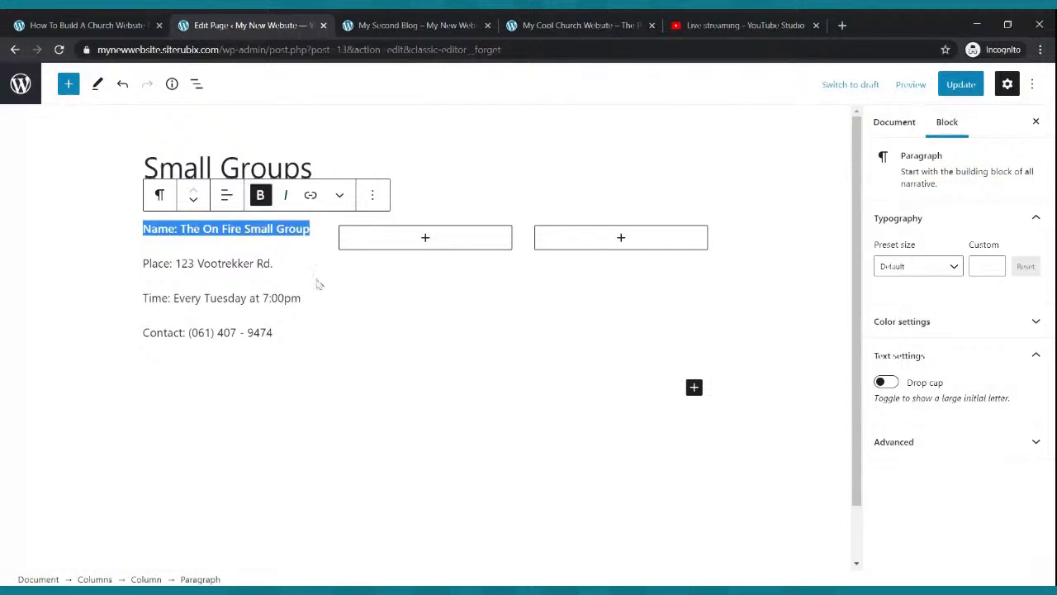
left_click(322, 289)
Copy the first column's four detail paragraphs into the second and third columns
left_click_drag(273, 333, 144, 231)
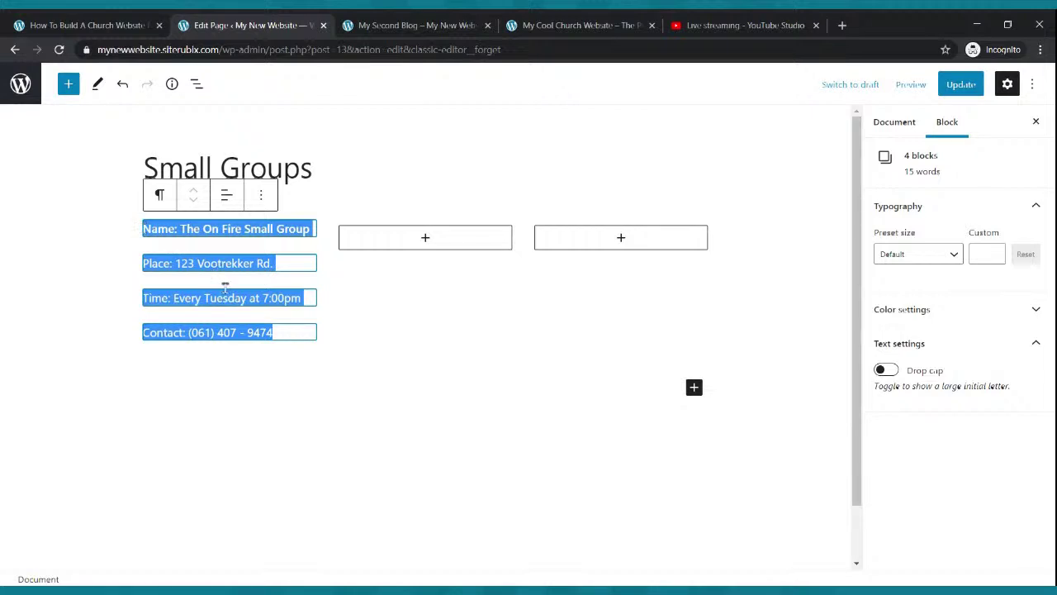
key("ctrl+c")
left_click(422, 239)
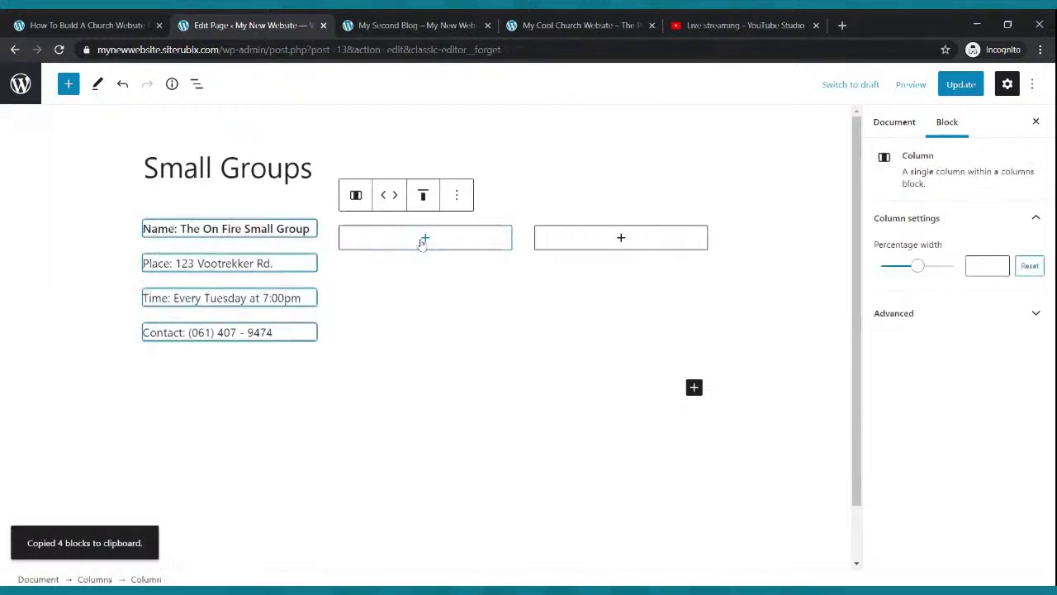
left_click(422, 240)
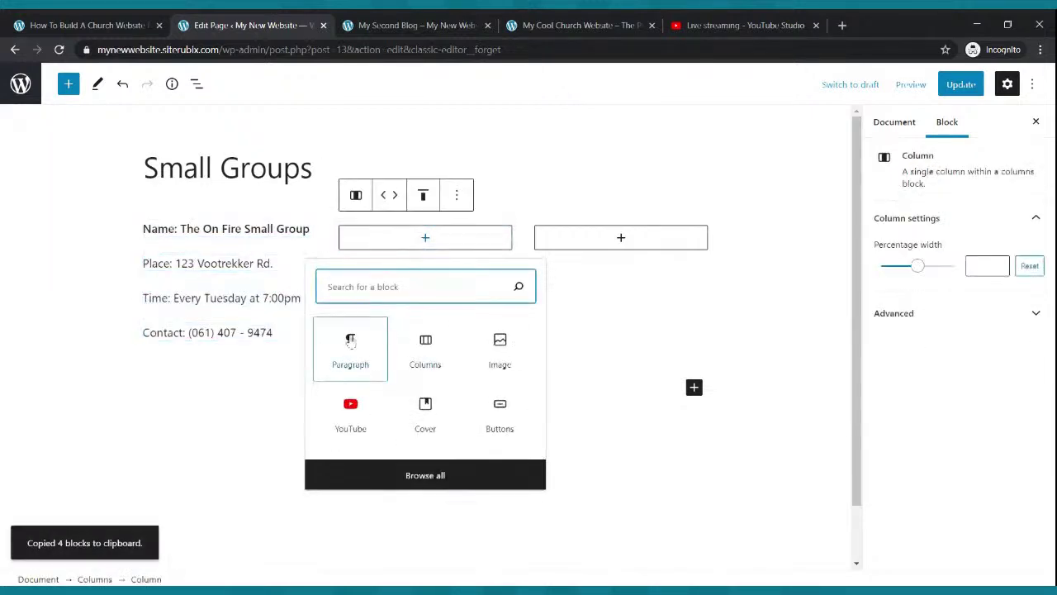
left_click(348, 348)
key("ctrl+v")
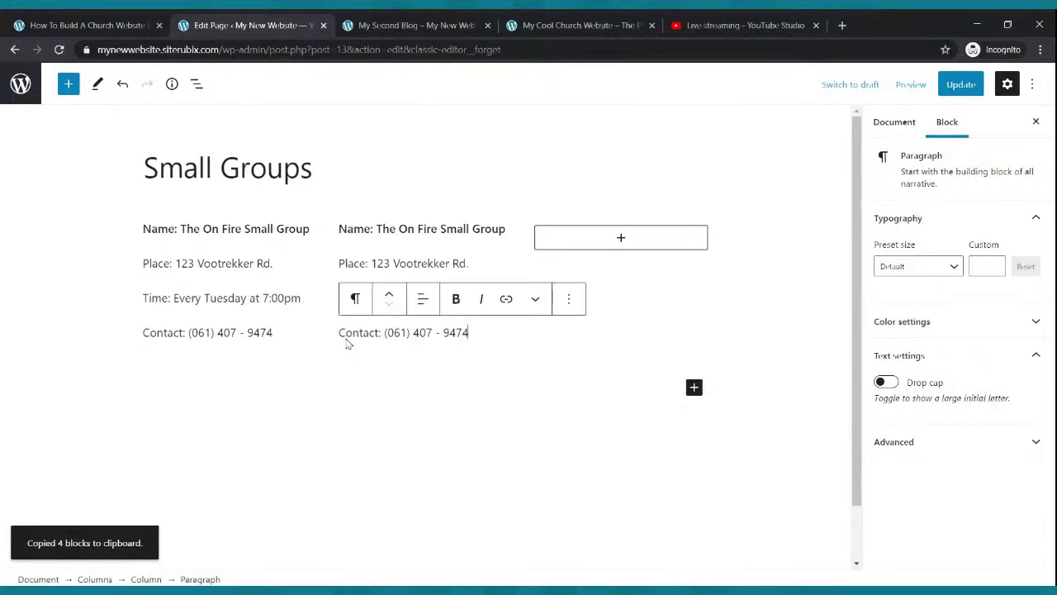
left_click(620, 238)
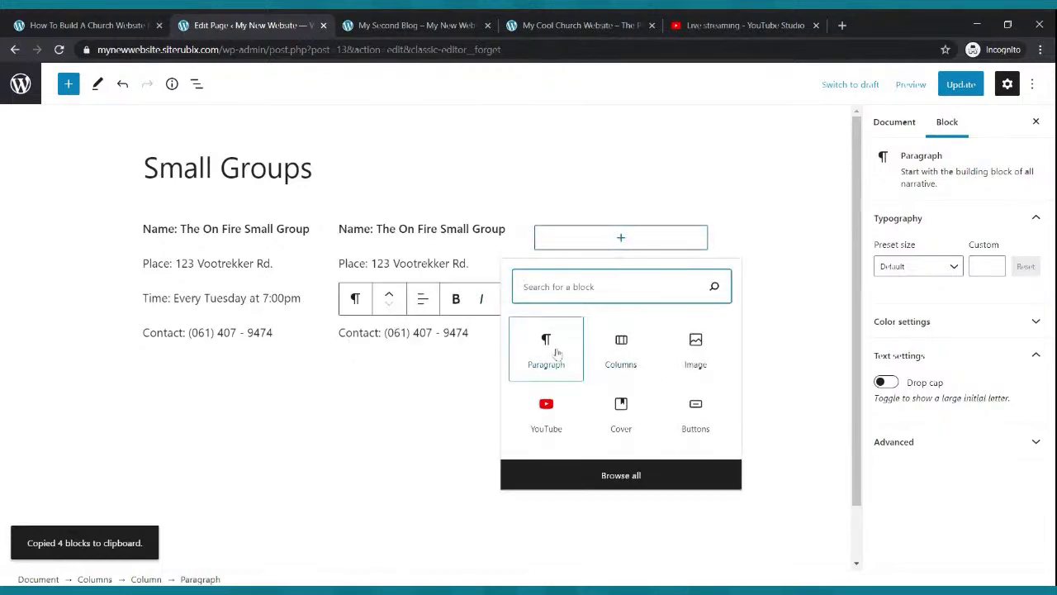
left_click(558, 359)
key("ctrl+v")
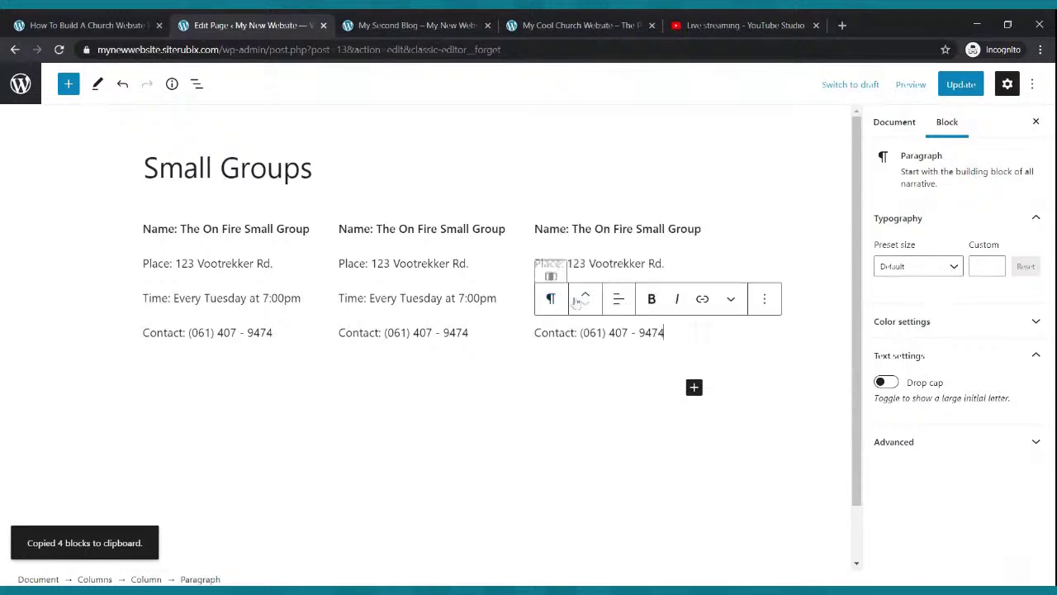
Change the group name in the second column to "The Cool Small Group"
left_click(383, 231)
key("Delete")
key("Delete")
key("Delete")
key("Delete")
key("Delete")
key("Delete")
key("Delete")
key("Delete")
key("Delete")
key("Delete")
key("Delete")
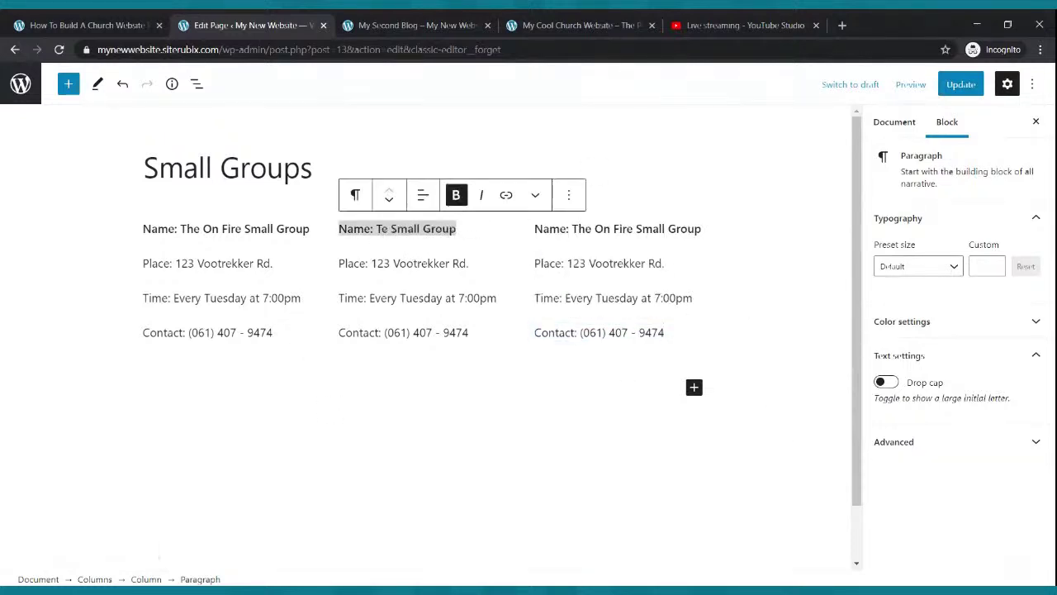
type("he Cool S")
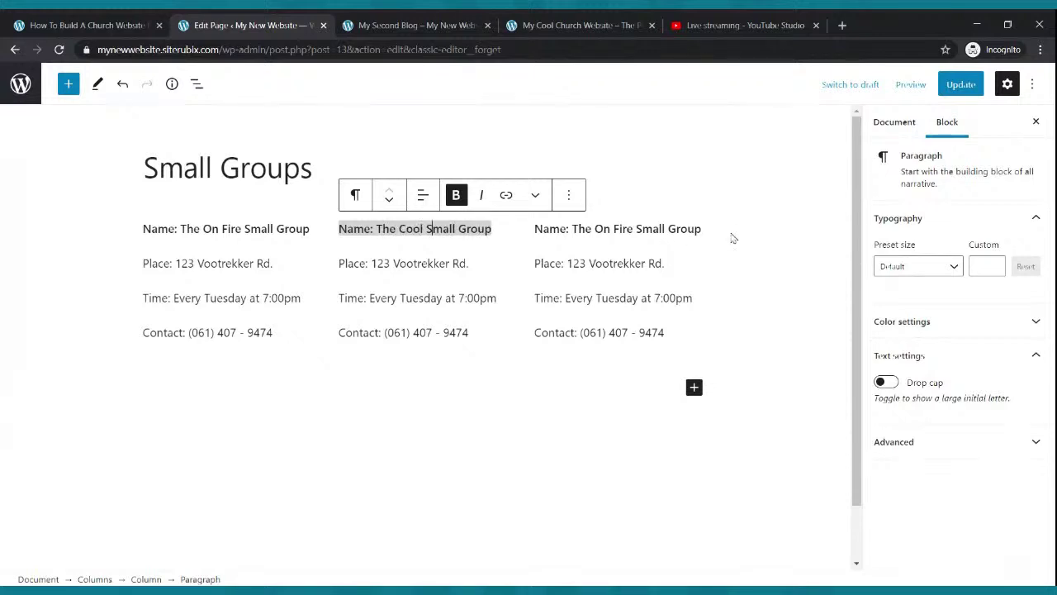
Remove the old group name after "Name: The" in the third column's heading line
left_click(695, 231)
key("BackSpace")
key("BackSpace")
key("BackSpace")
key("BackSpace")
key("BackSpace")
key("BackSpace")
key("BackSpace")
key("BackSpace")
key("BackSpace")
key("BackSpace")
key("BackSpace")
key("BackSpace")
key("BackSpace")
key("BackSpace")
key("BackSpace")
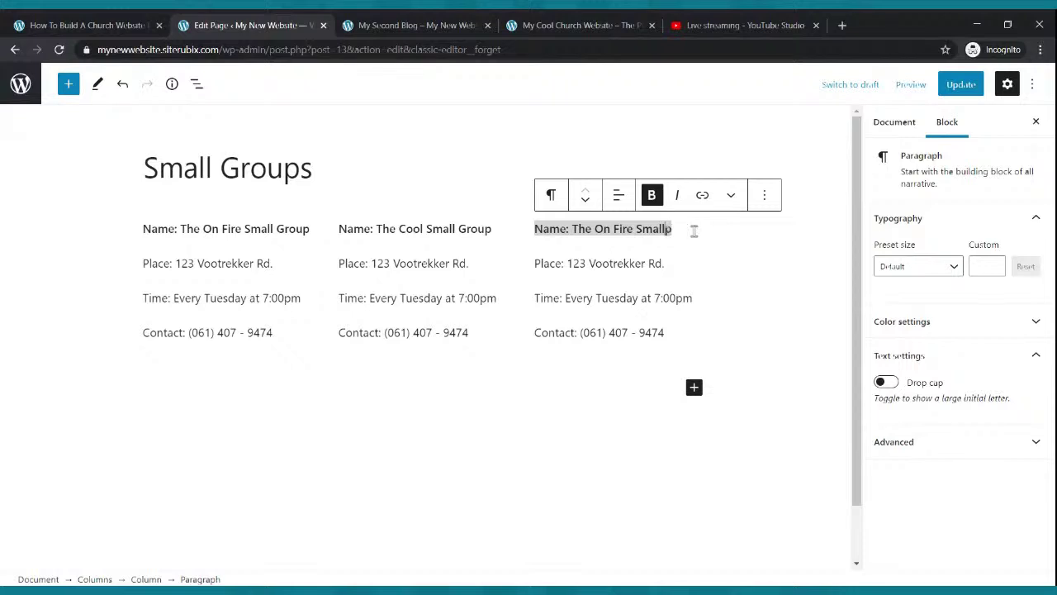
key("BackSpace")
key("BackSpace")
key("BackSpace")
key("BackSpace")
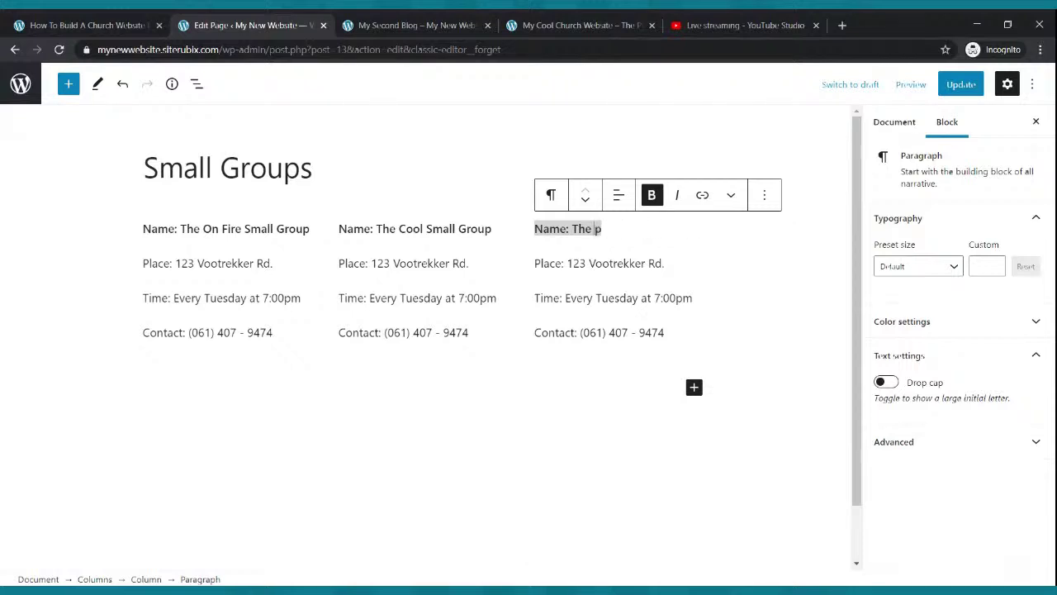
type("Excercise")
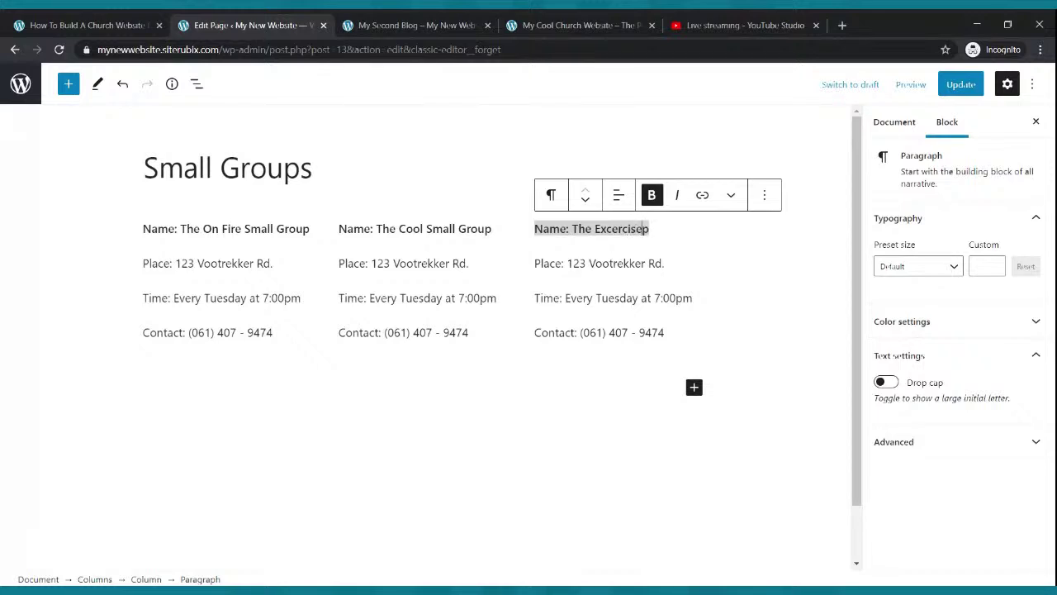
key("BackSpace")
key("BackSpace")
key("BackSpace")
key("BackSpace")
key("BackSpace")
key("BackSpace")
key("BackSpace")
key("BackSpace")
key("BackSpace")
key("BackSpace")
key("BackSpace")
key("BackSpace")
key("BackSpace")
key("BackSpace")
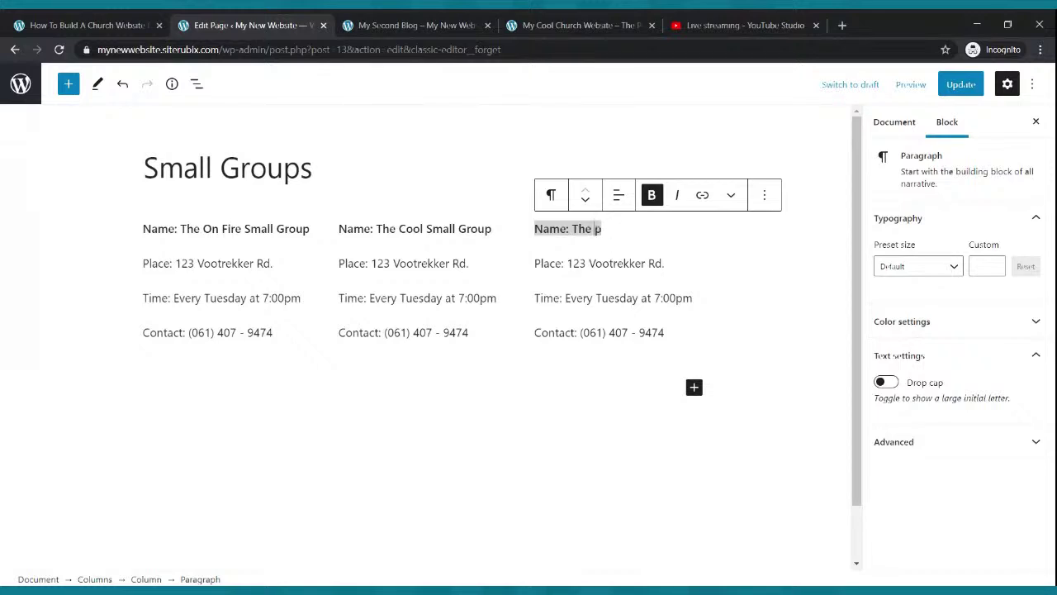
Complete the third column's heading line as "Name: The Best Bible Study"
key("Delete")
type("The bu")
key("BackSpace")
key("BackSpace")
type("Best Bible Study")
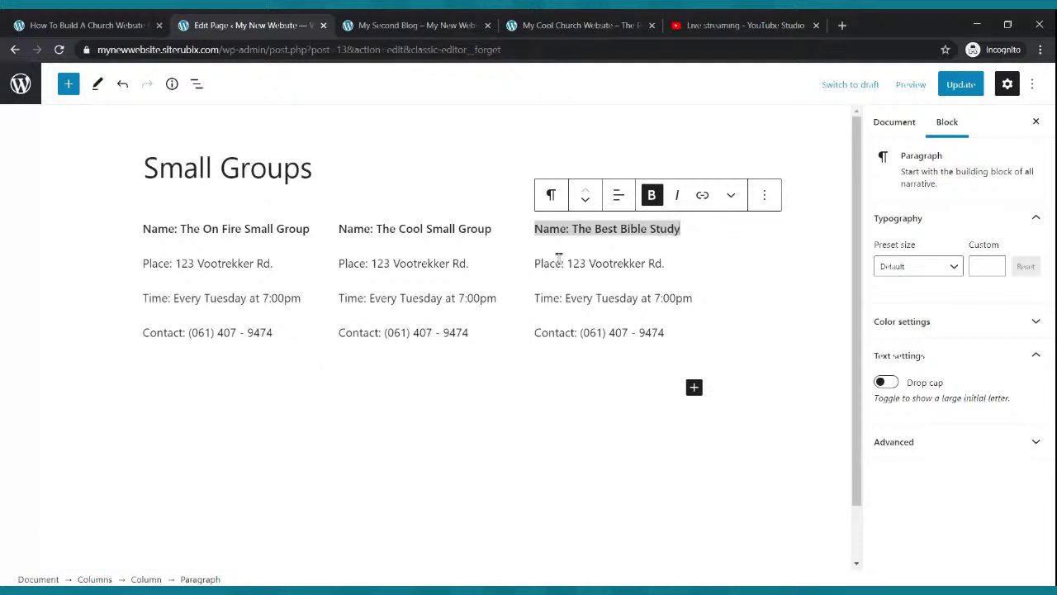
Update the Small Groups page and open it on the live site
left_click(958, 86)
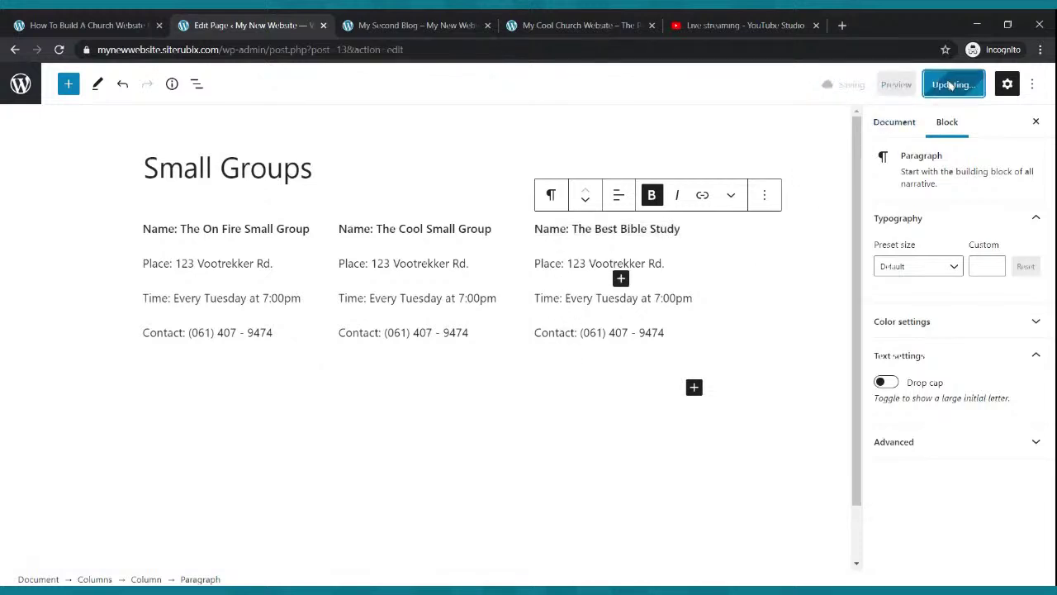
left_click(431, 36)
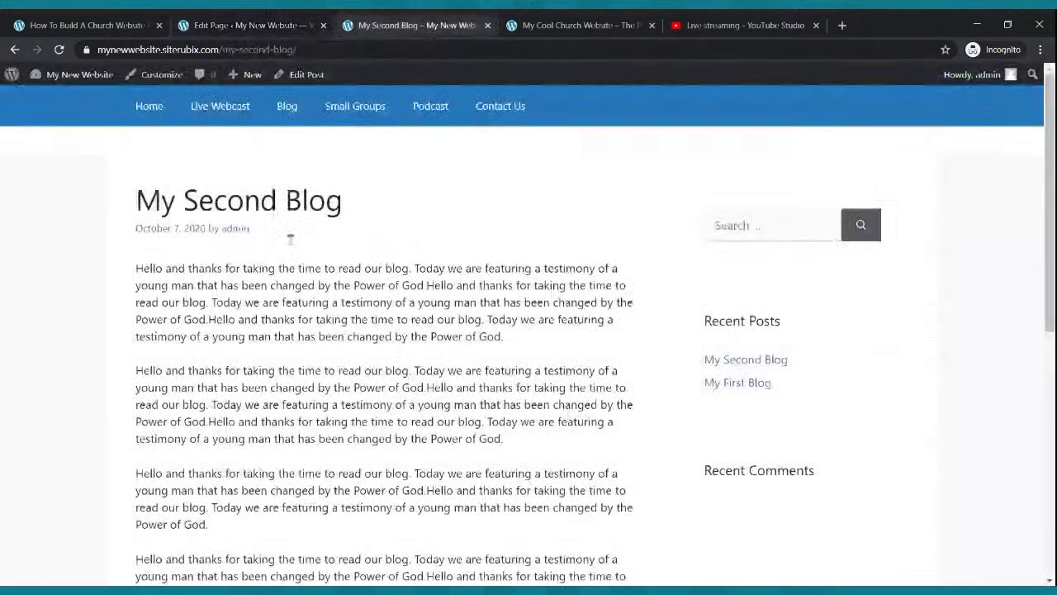
left_click(355, 112)
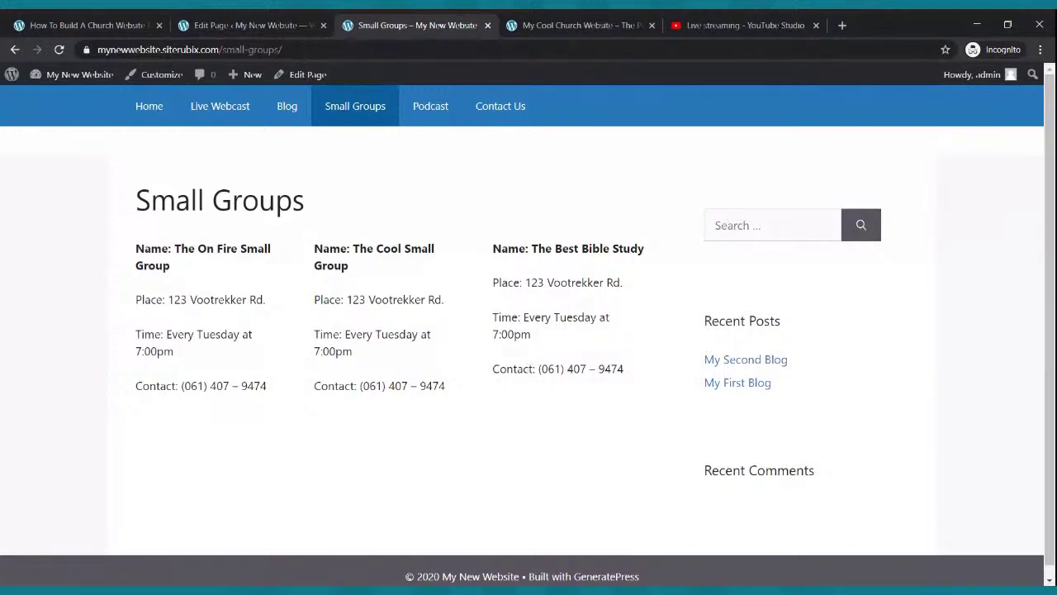
Return to the page editor and clear the "Contact:" line with its phone number from the second column
left_click(265, 24)
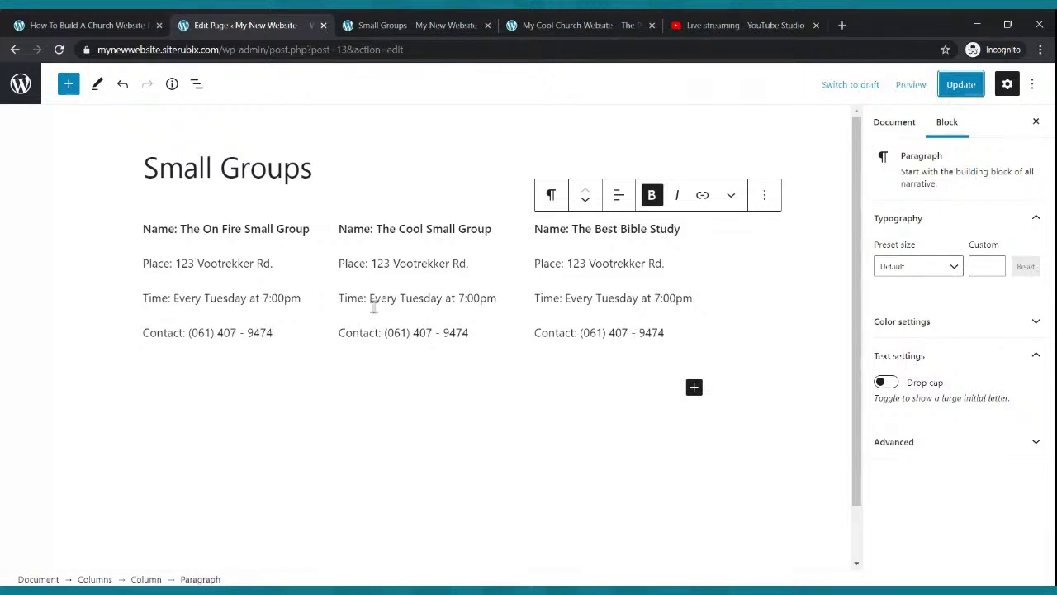
left_click_drag(283, 323, 146, 332)
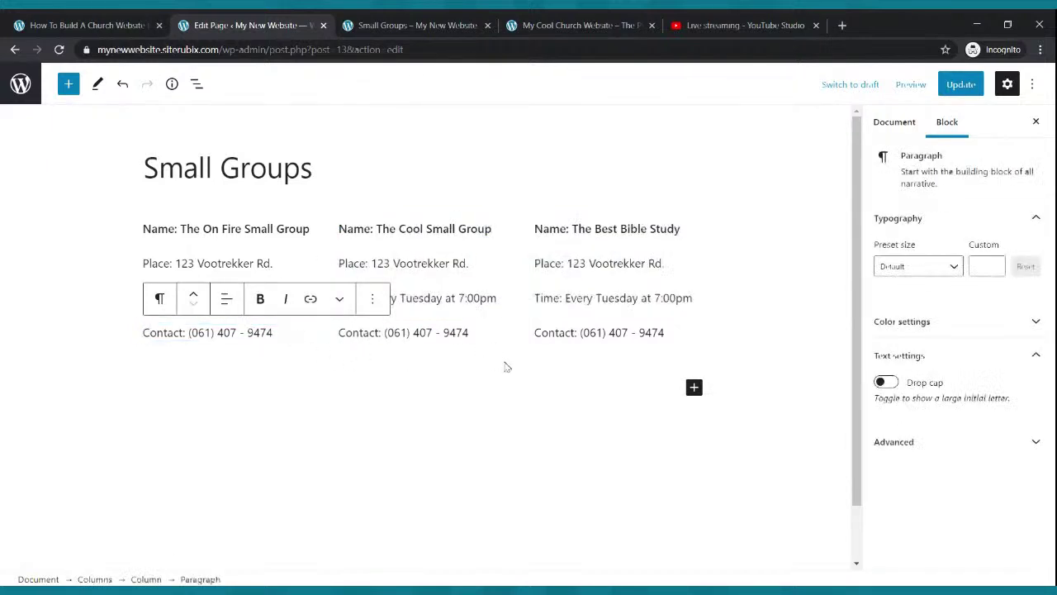
left_click_drag(469, 334, 342, 344)
left_click(381, 356)
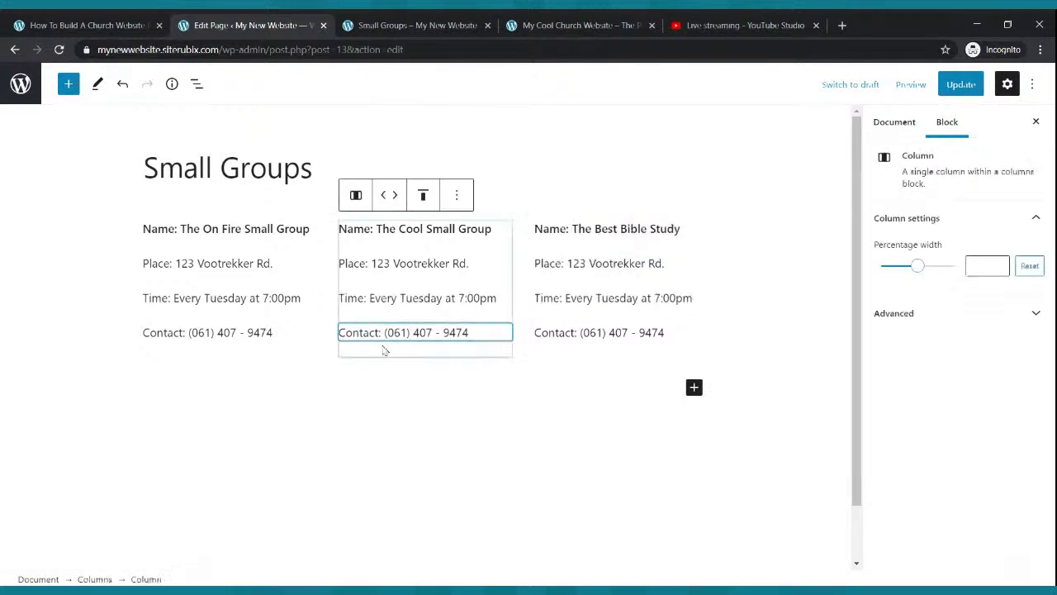
left_click(381, 331)
key("Delete")
key("Delete")
key("Delete")
key("Delete")
key("Delete")
key("Delete")
key("Delete")
key("Delete")
key("Delete")
key("Delete")
key("Delete")
key("Delete")
key("Delete")
key("Delete")
key("Delete")
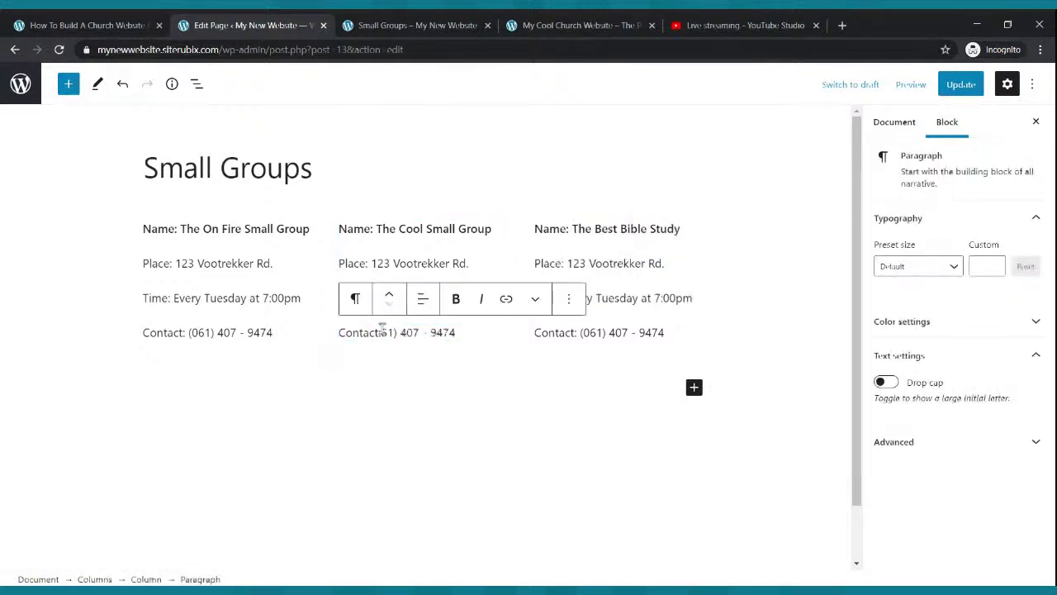
key("BackSpace")
key("BackSpace")
key("BackSpace")
key("BackSpace")
key("BackSpace")
key("BackSpace")
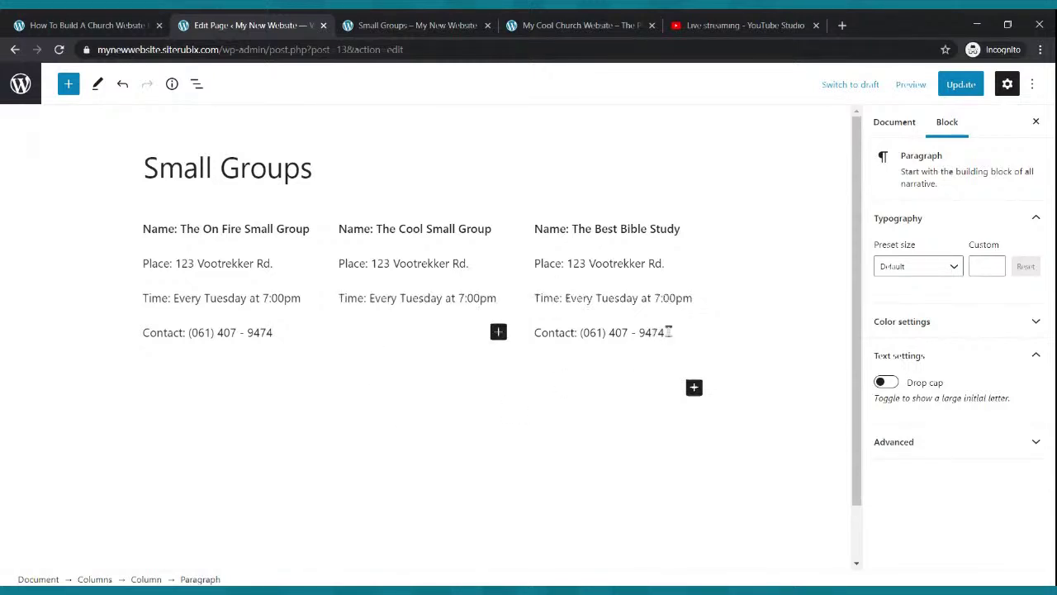
Clear the "Contact:" line with its phone number from the third column
left_click(667, 333)
key("BackSpace")
key("BackSpace")
key("BackSpace")
key("BackSpace")
key("BackSpace")
key("BackSpace")
key("BackSpace")
key("BackSpace")
key("BackSpace")
key("BackSpace")
key("BackSpace")
key("BackSpace")
key("BackSpace")
key("BackSpace")
key("BackSpace")
key("BackSpace")
key("BackSpace")
key("BackSpace")
key("BackSpace")
key("BackSpace")
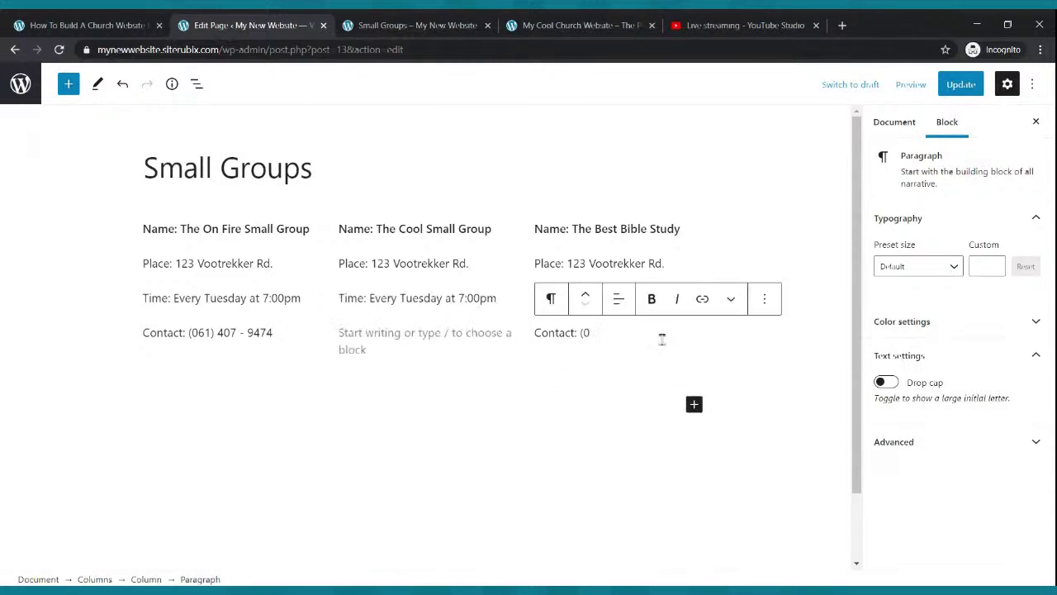
Clear the "Contact:" line with its phone number from the first column
left_click(275, 333)
key("BackSpace")
key("BackSpace")
key("BackSpace")
key("BackSpace")
key("BackSpace")
key("BackSpace")
key("BackSpace")
key("BackSpace")
key("BackSpace")
key("BackSpace")
key("BackSpace")
key("BackSpace")
key("BackSpace")
key("BackSpace")
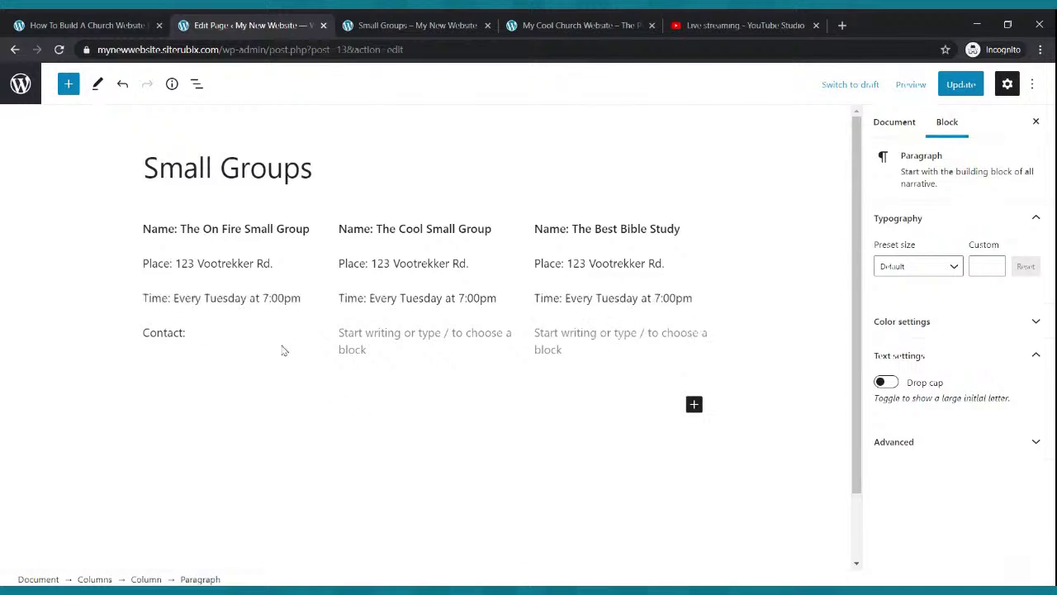
key("BackSpace")
key("BackSpace")
key("BackSpace")
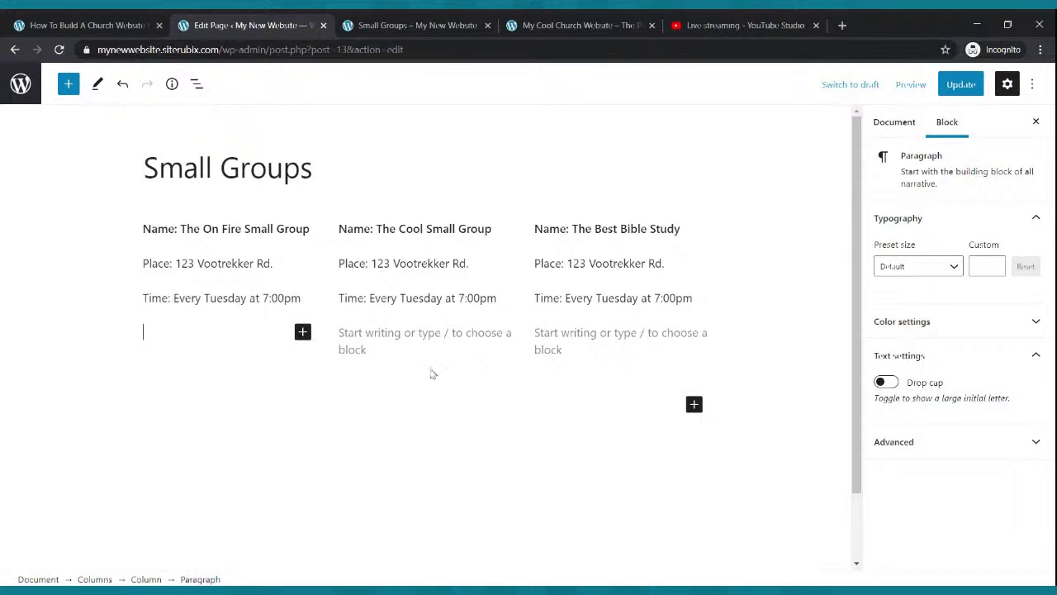
Add a paragraph below the columns reading "For More Information On Any Small Group Please Call:" followed by the contact phone number
left_click(457, 373)
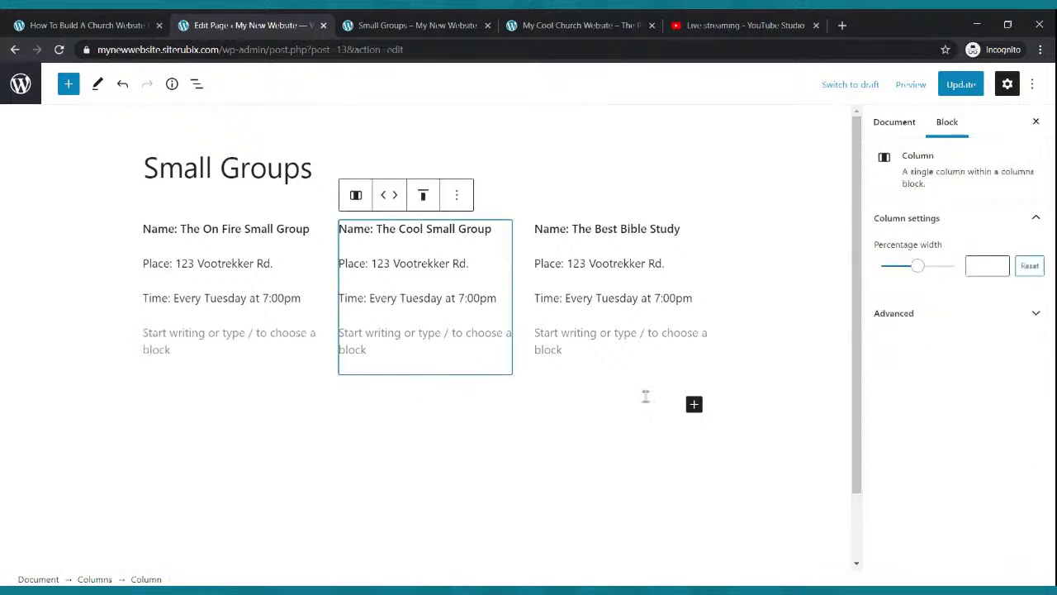
left_click(694, 404)
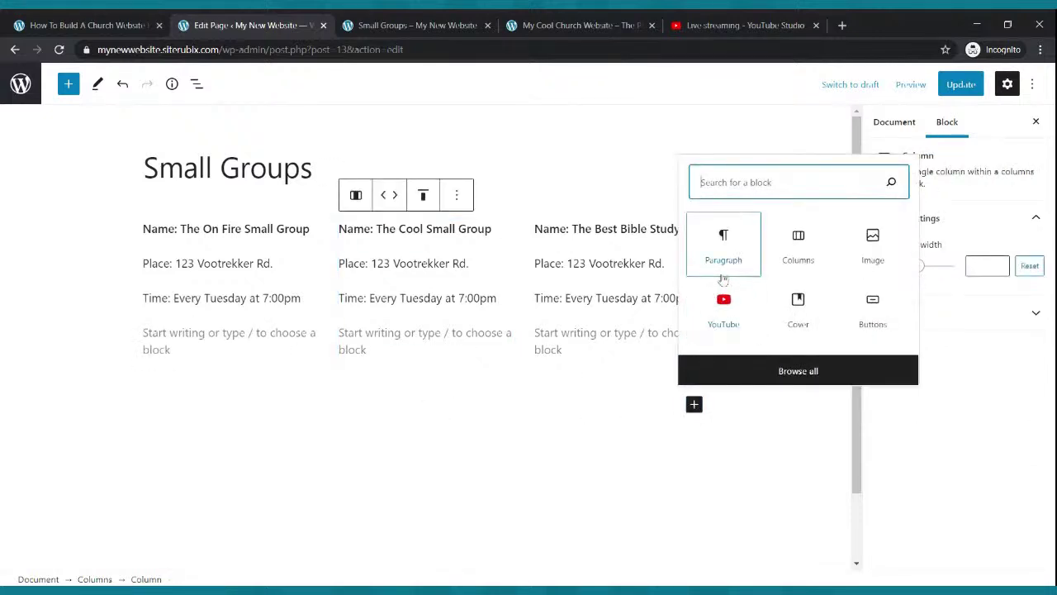
left_click(723, 264)
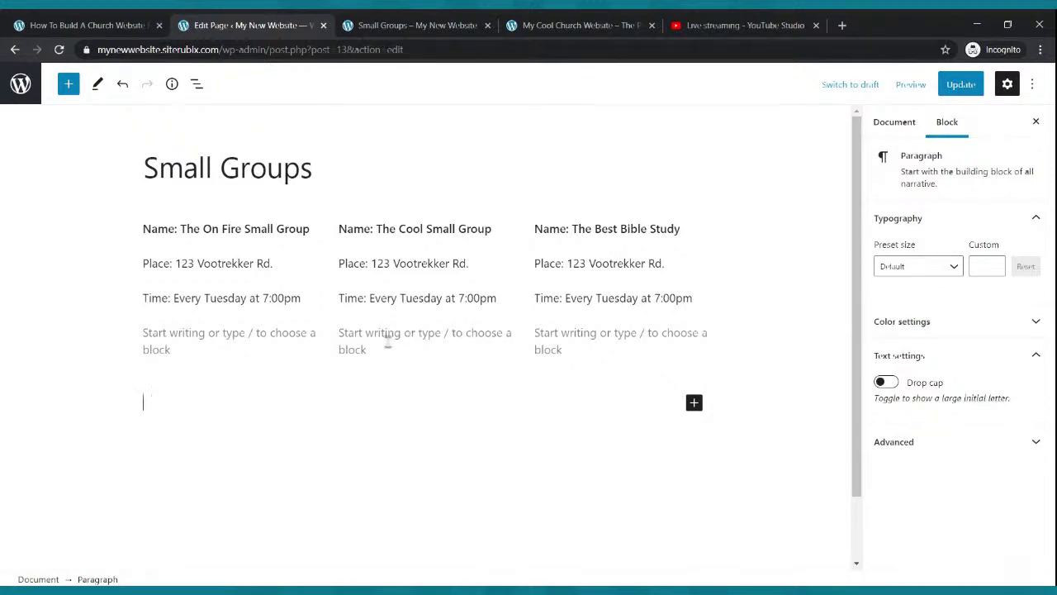
type("For More IN")
key("BackSpace")
type("no")
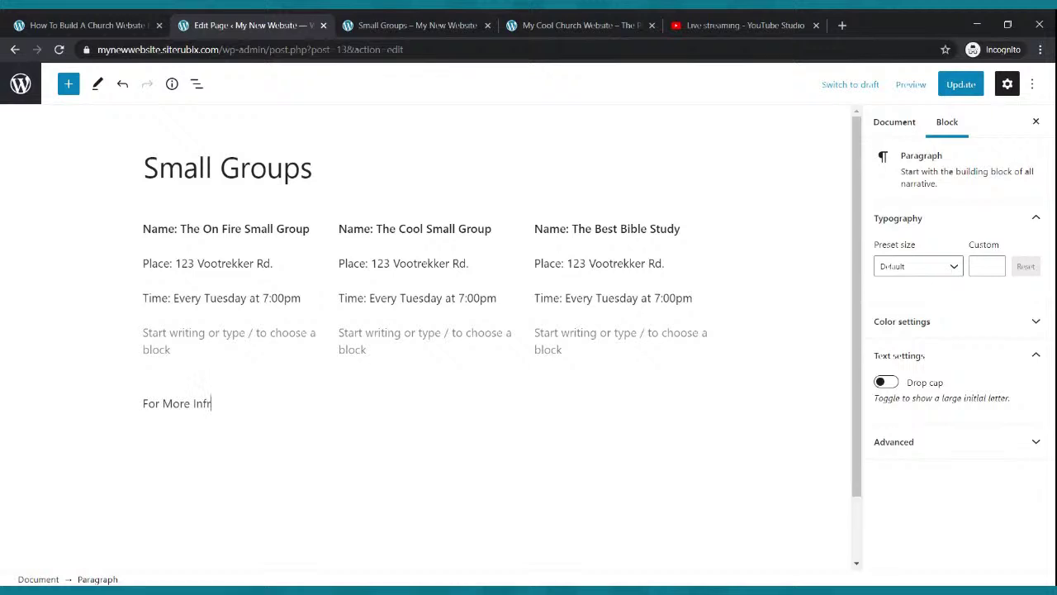
type("ormatio")
key("BackSpace")
type("on On Any Small Group Please Call: (061) 40")
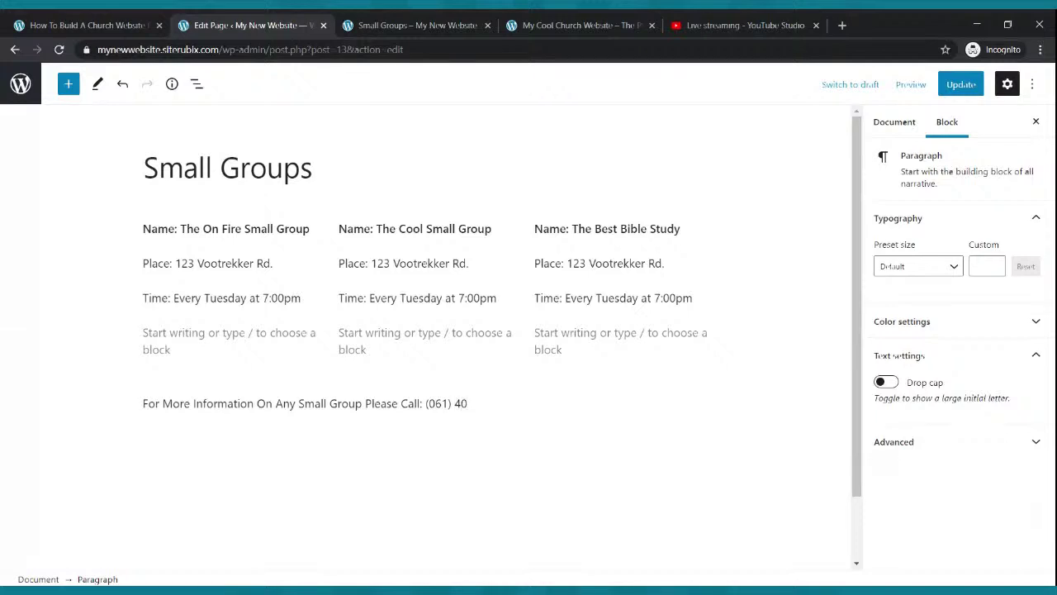
type("74")
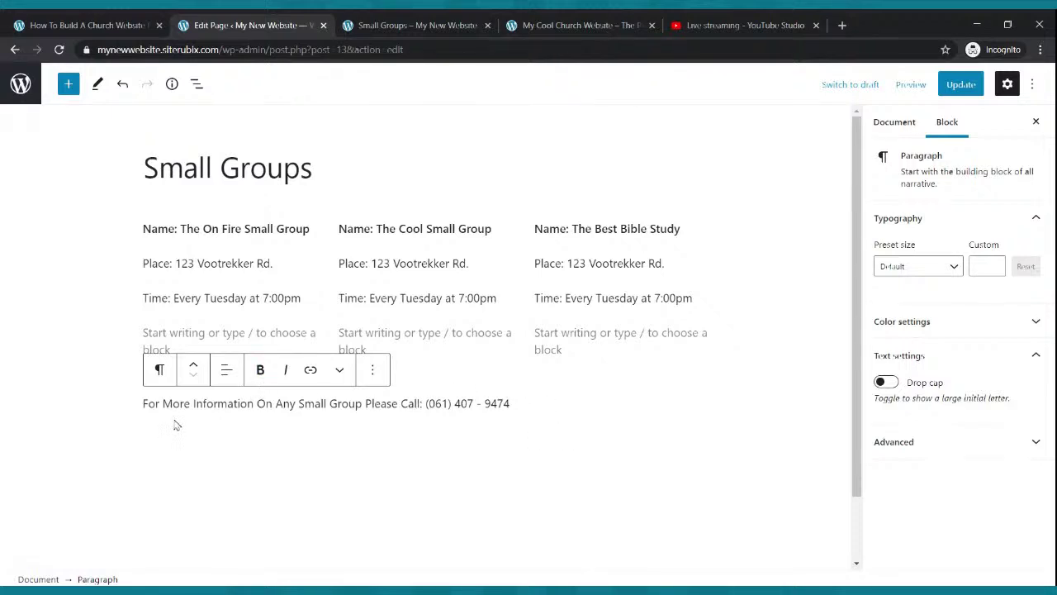
Make the whole "For More Information" paragraph bold and set its preset size to Medium
left_click_drag(143, 403, 500, 397)
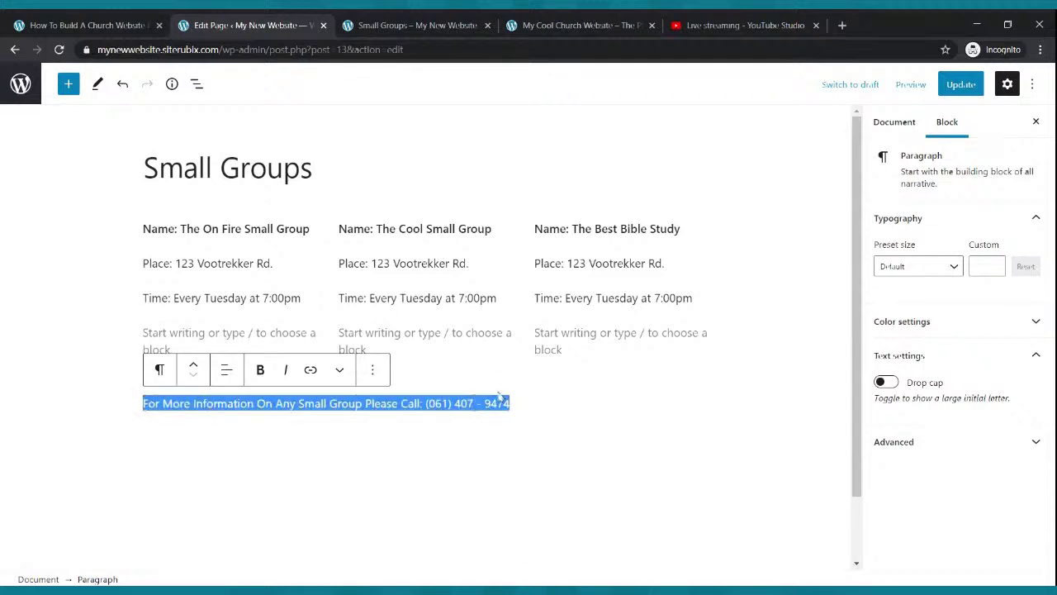
left_click(261, 370)
left_click(942, 271)
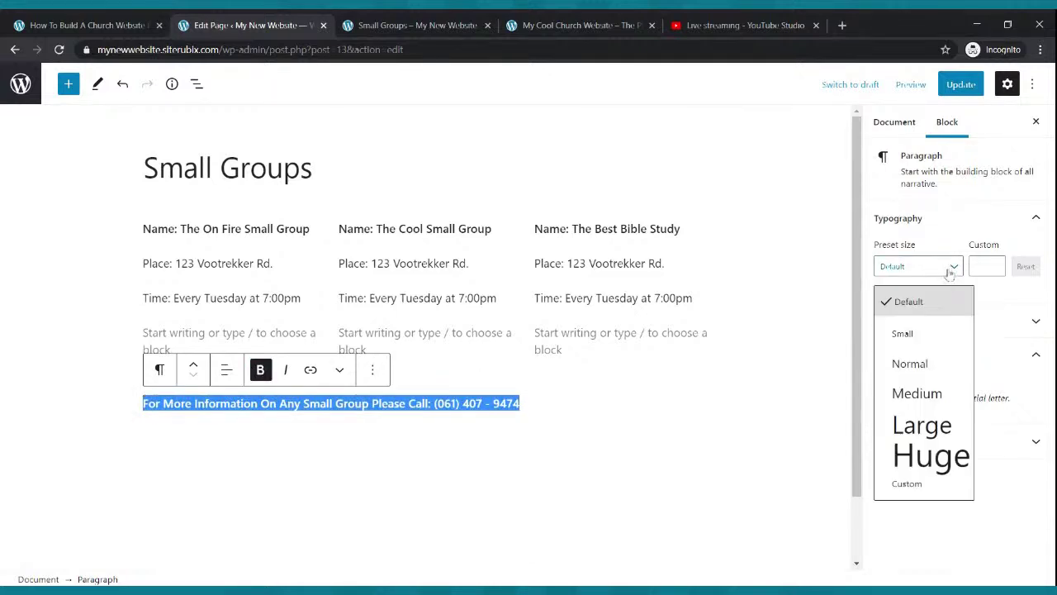
left_click(896, 390)
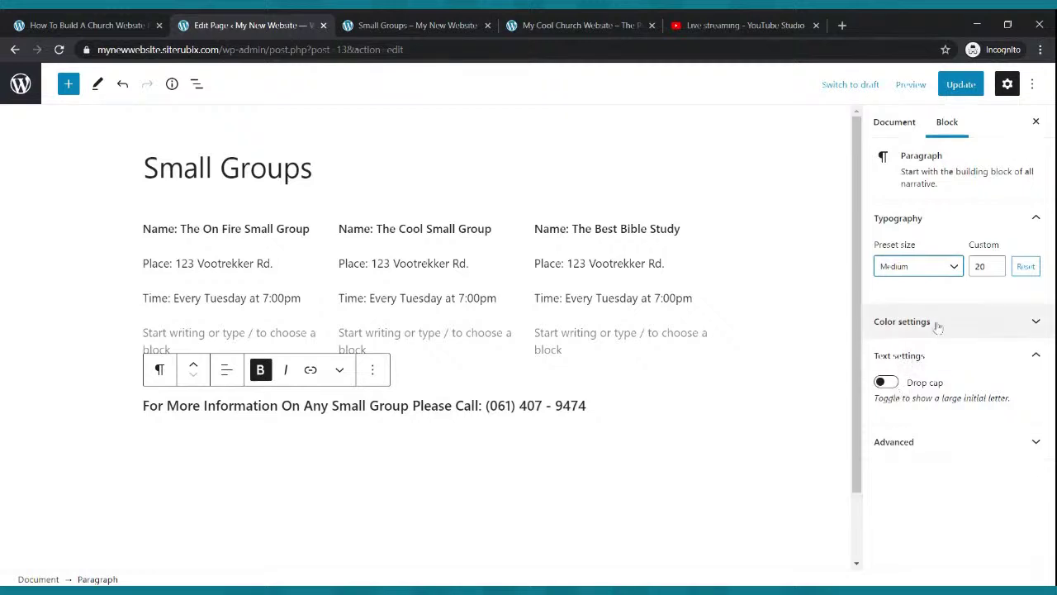
Set the "For More Information" paragraph's custom font size to 25
left_click(995, 263)
left_click(995, 262)
left_click(995, 263)
left_click(995, 263)
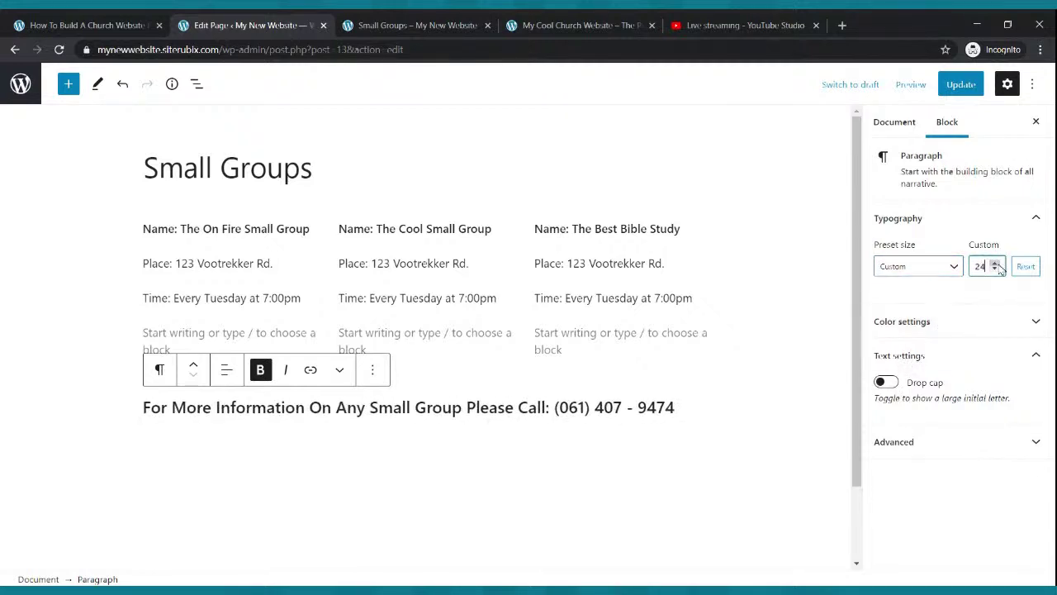
left_click(995, 263)
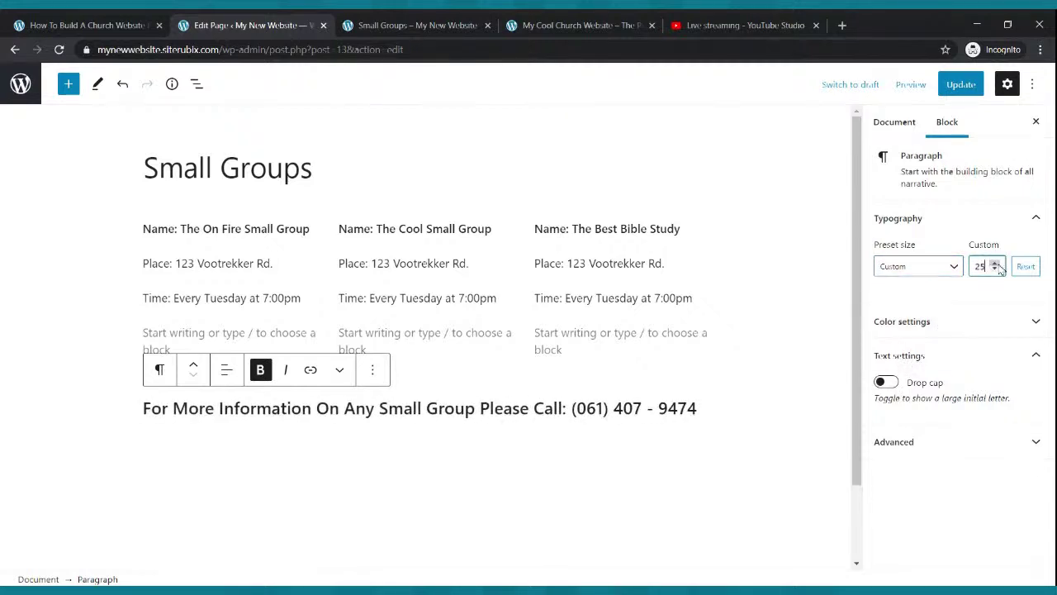
Update the Small Groups page and reload its live version
left_click(960, 84)
left_click(413, 25)
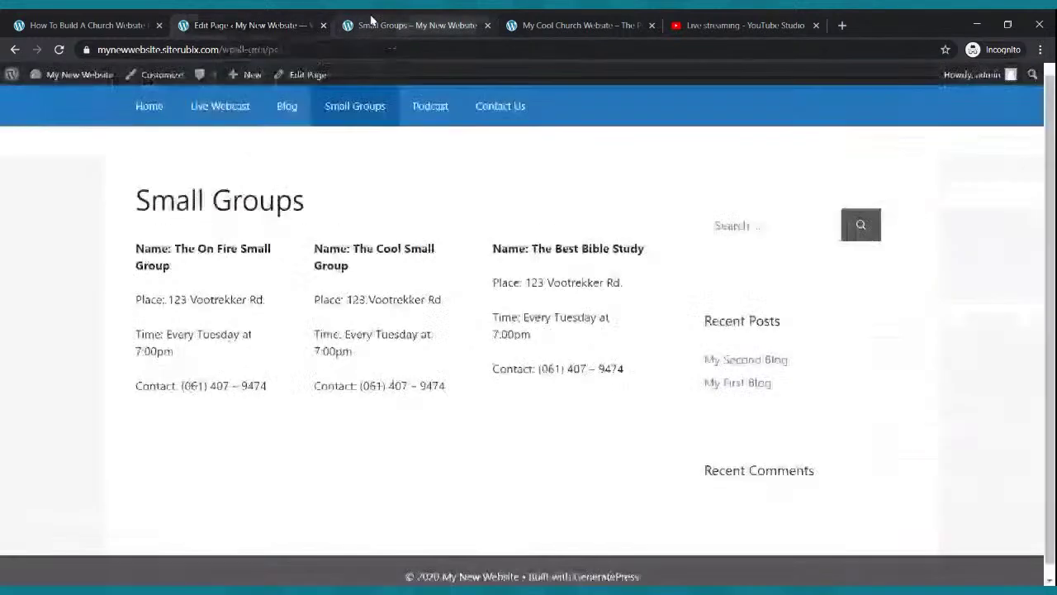
left_click(58, 50)
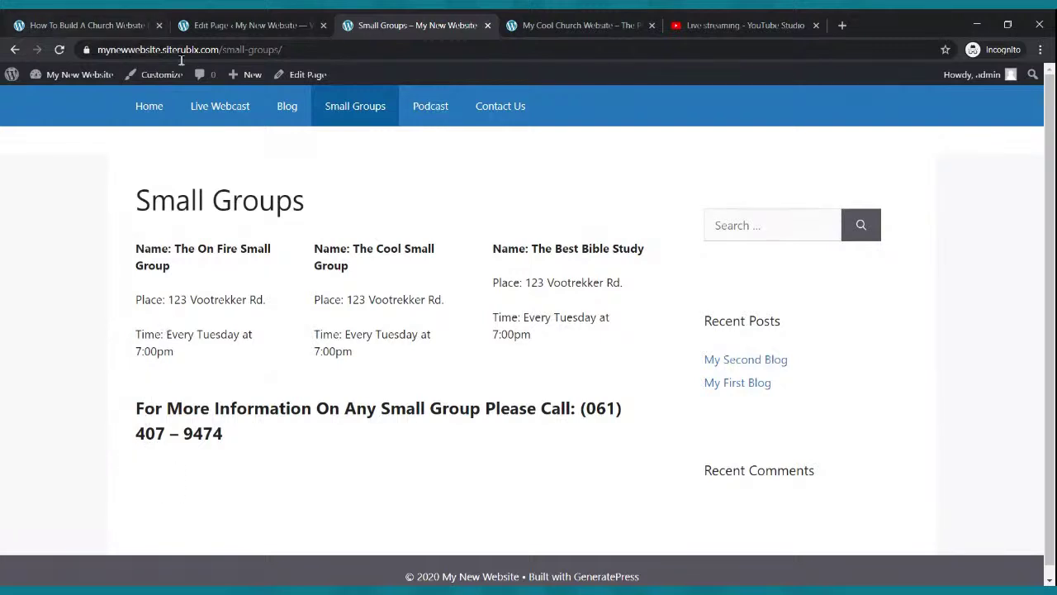
Return to the page editor and set the "For More Information" paragraph's custom font size to 20
left_click(300, 20)
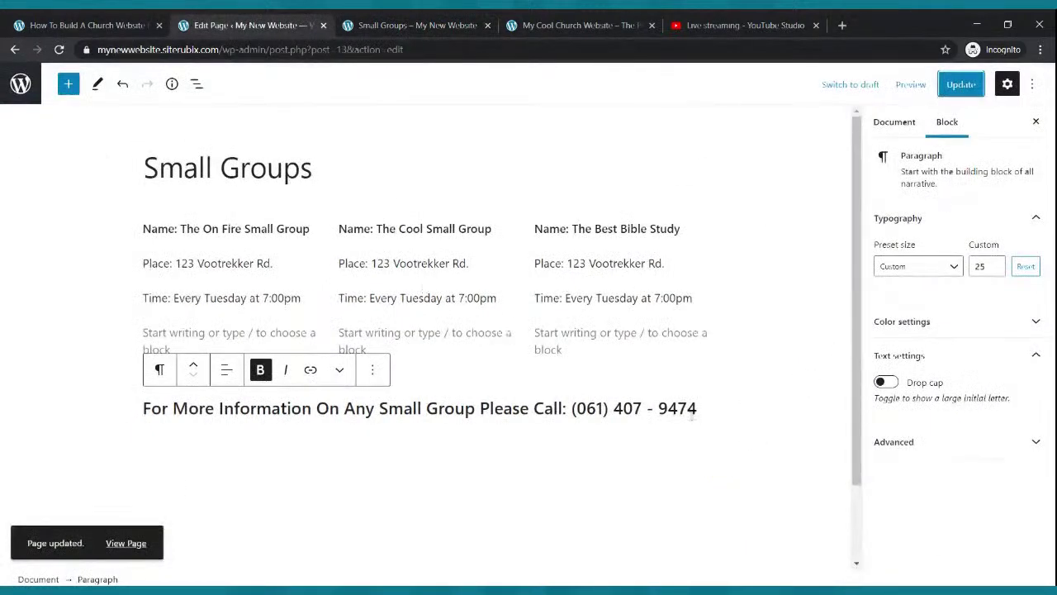
triple_click(703, 429)
left_click(994, 270)
left_click(994, 270)
left_click(995, 269)
left_click(994, 269)
left_click(994, 269)
Update the page with the smaller text and reload the live Small Groups page
left_click(961, 84)
left_click(413, 25)
left_click(59, 50)
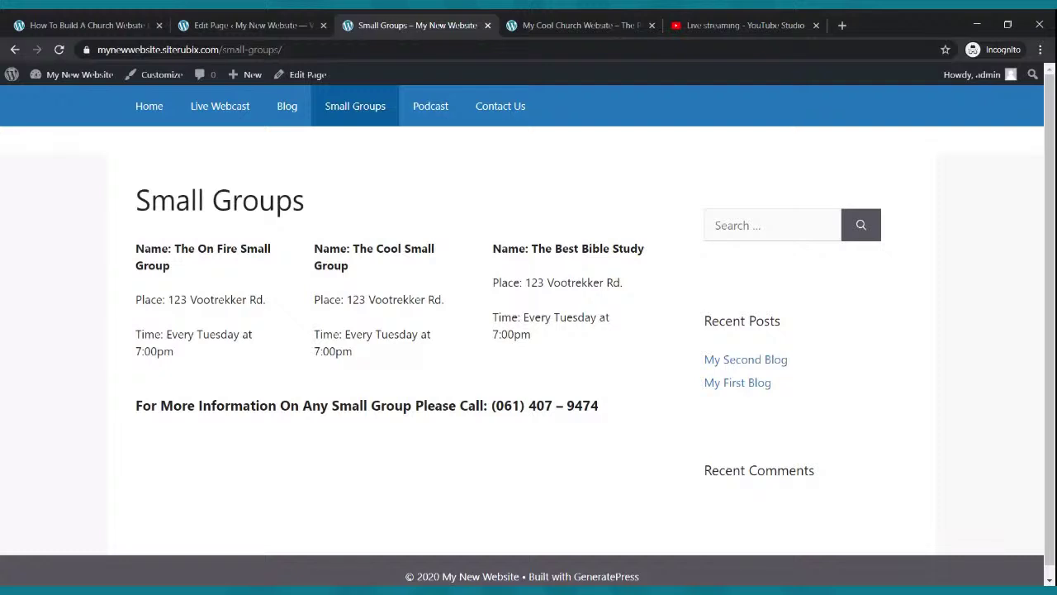
View the live site's Home page and go back to the Pages list in the WordPress admin
left_click(147, 109)
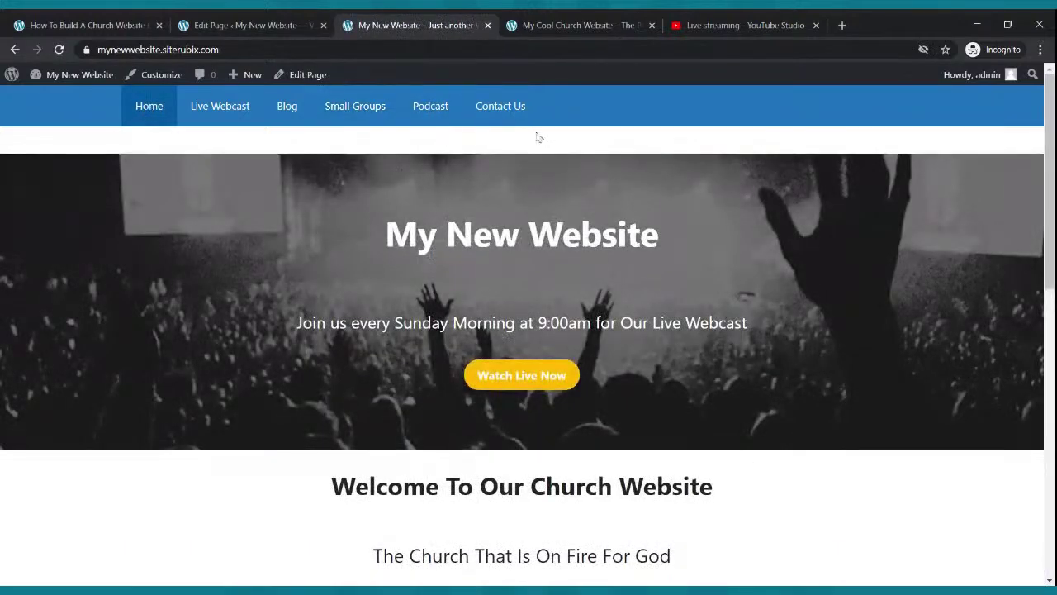
left_click(231, 24)
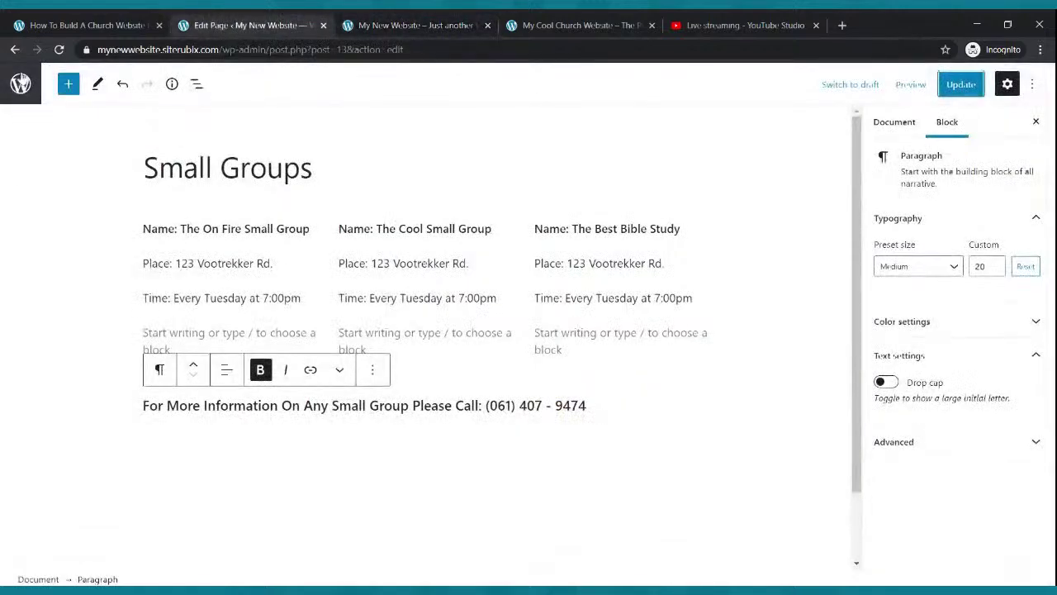
left_click(16, 50)
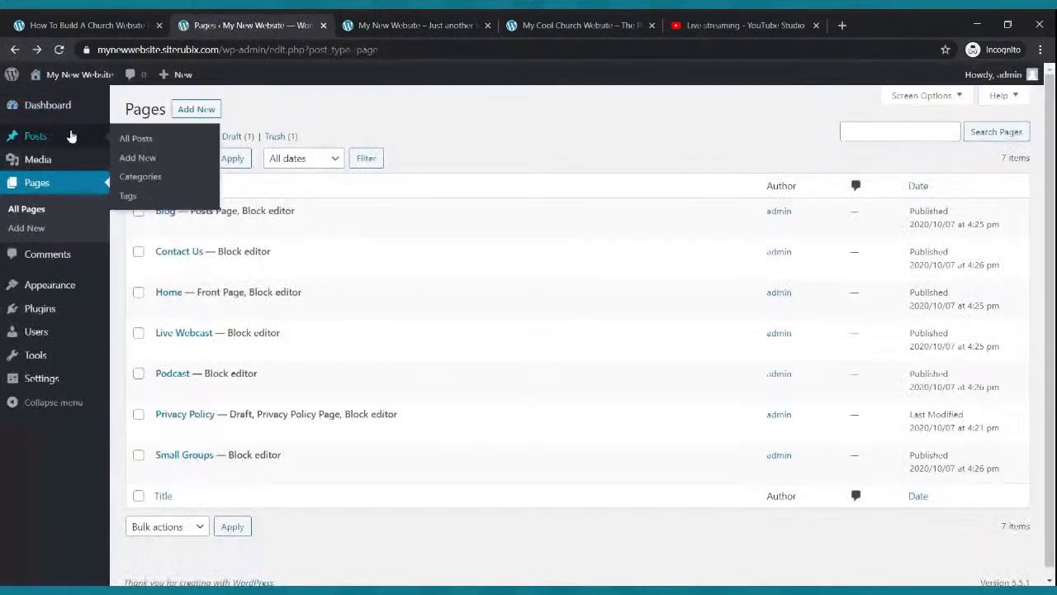
mouse_move(113, 167)
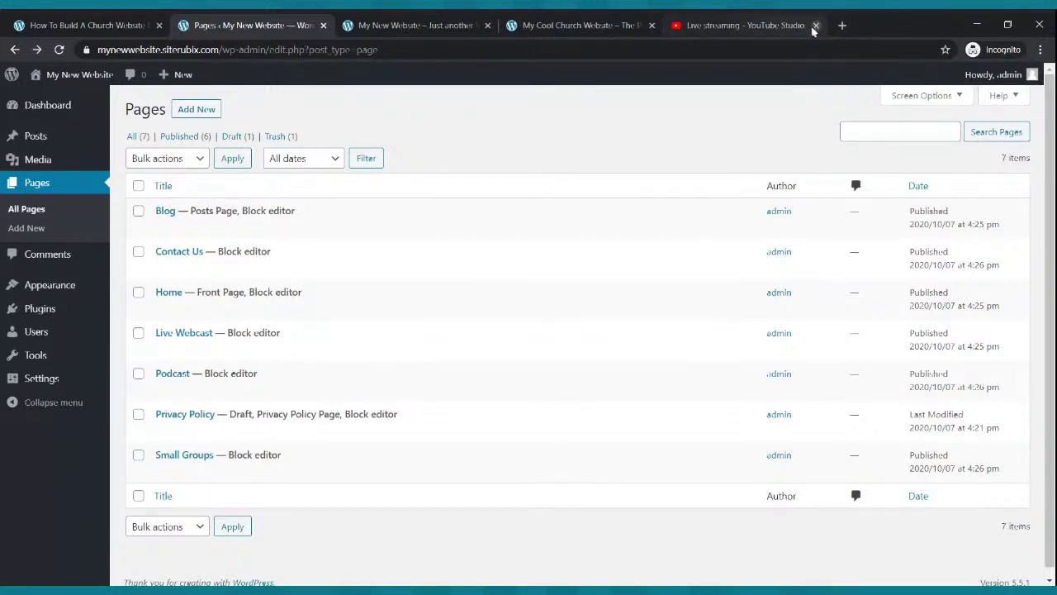
Open spreaker.com in a new browser tab and close the YouTube Studio tab
left_click(842, 27)
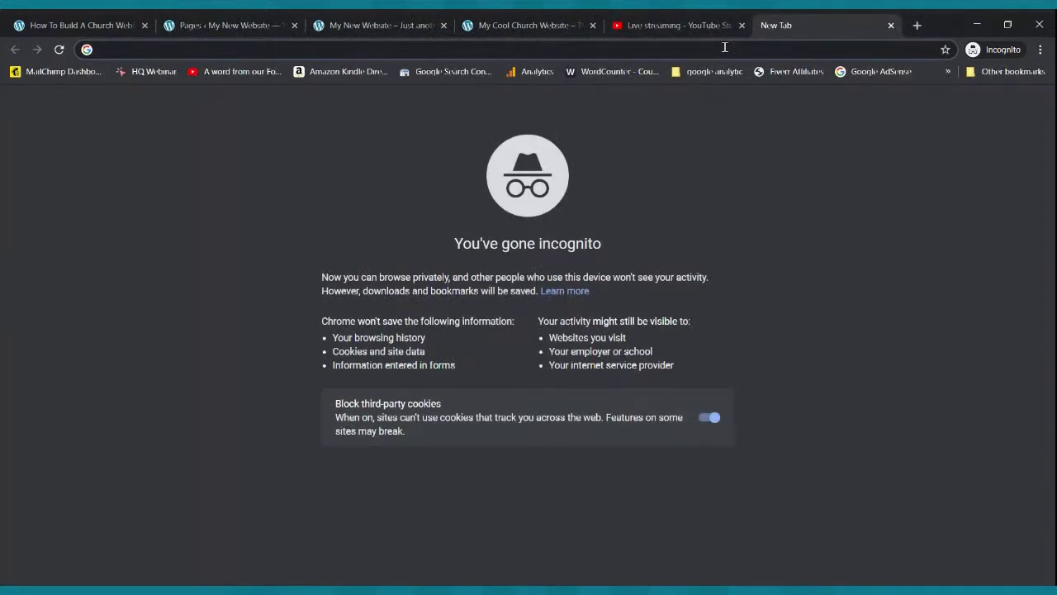
type("spreaker.com")
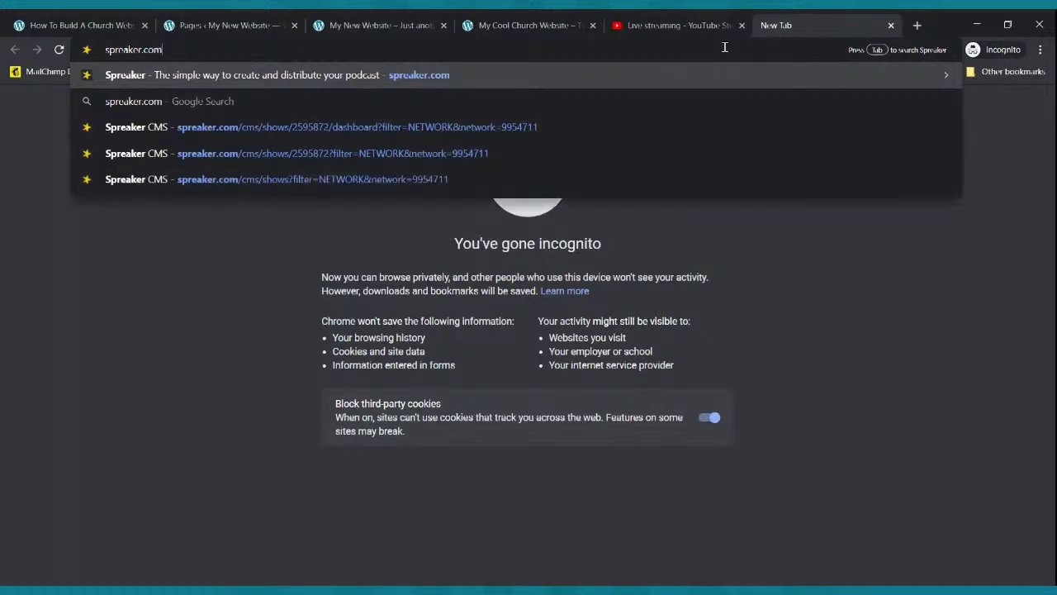
key("Return")
left_click(706, 30)
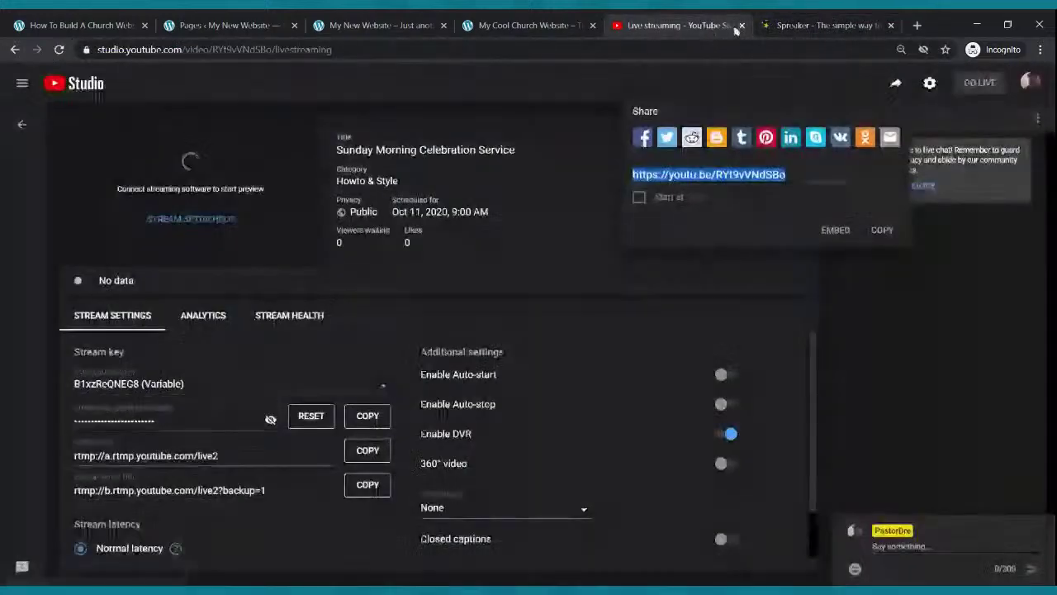
left_click(743, 26)
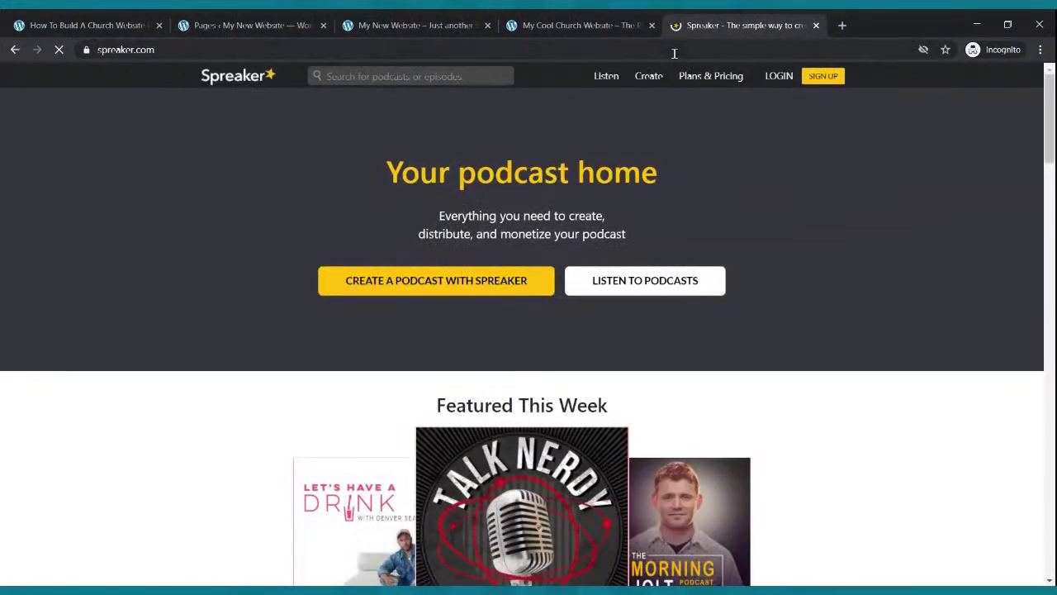
Sign in to Spreaker with the saved account e-mail and password
left_click(775, 78)
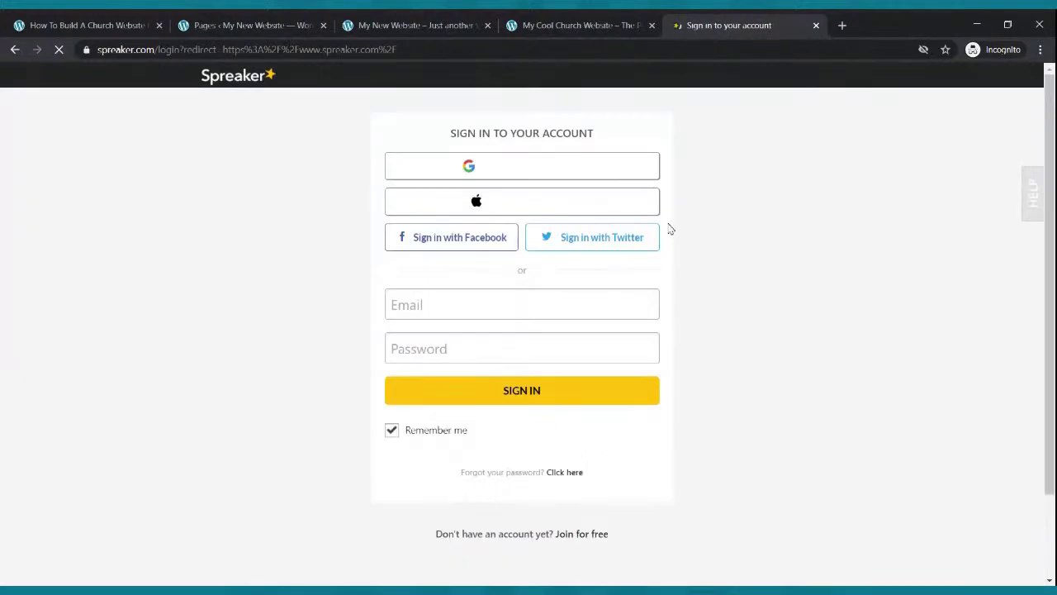
left_click(521, 304)
left_click(509, 324)
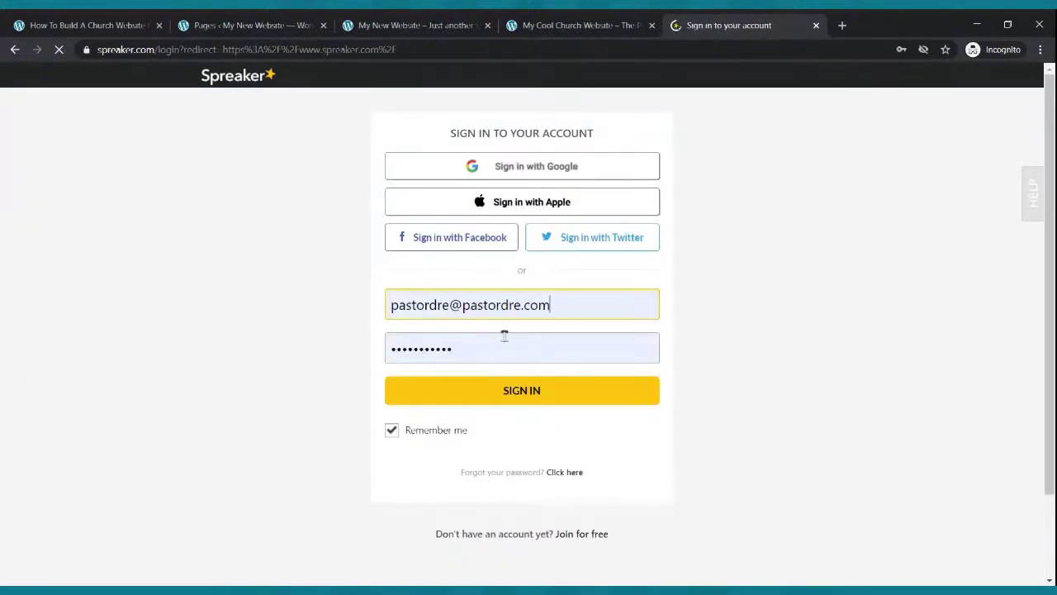
left_click(493, 403)
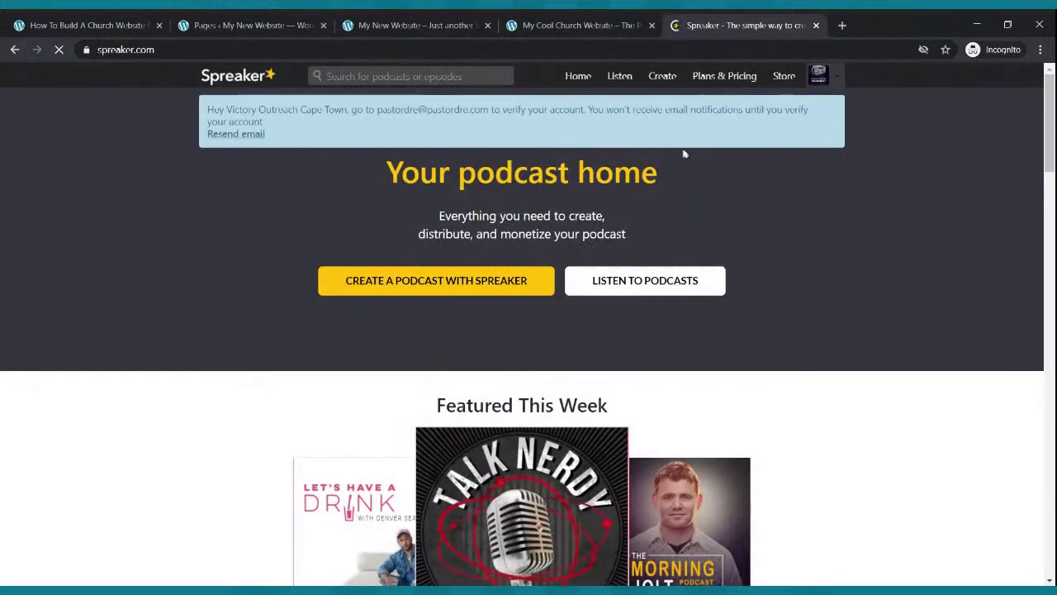
Go to the Spreaker dashboard, open the RSS feed of the Rise Up Radio Segment podcast and copy its address
left_click(834, 78)
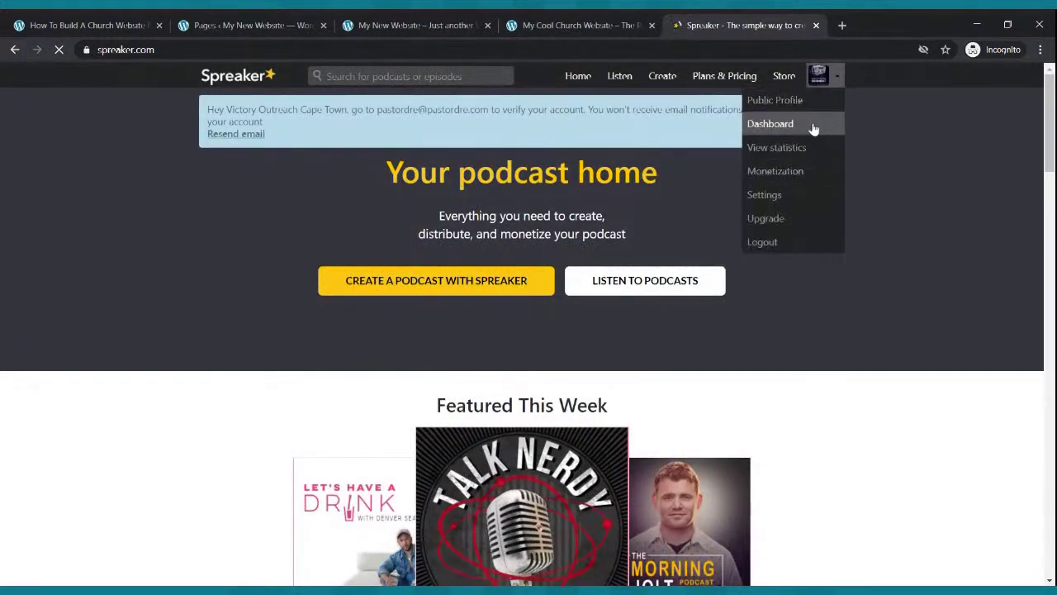
left_click(814, 124)
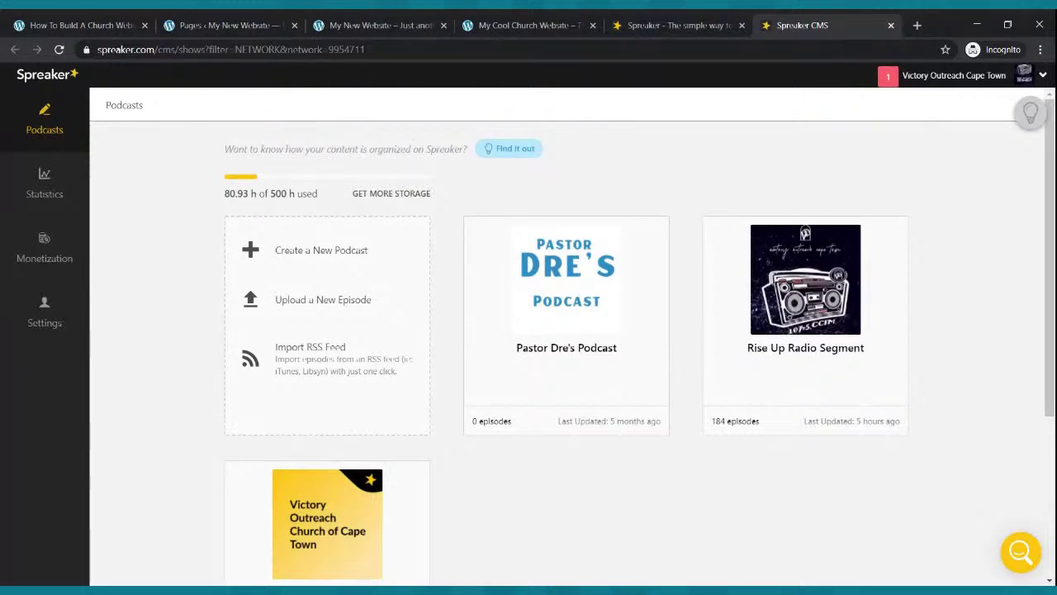
mouse_move(861, 248)
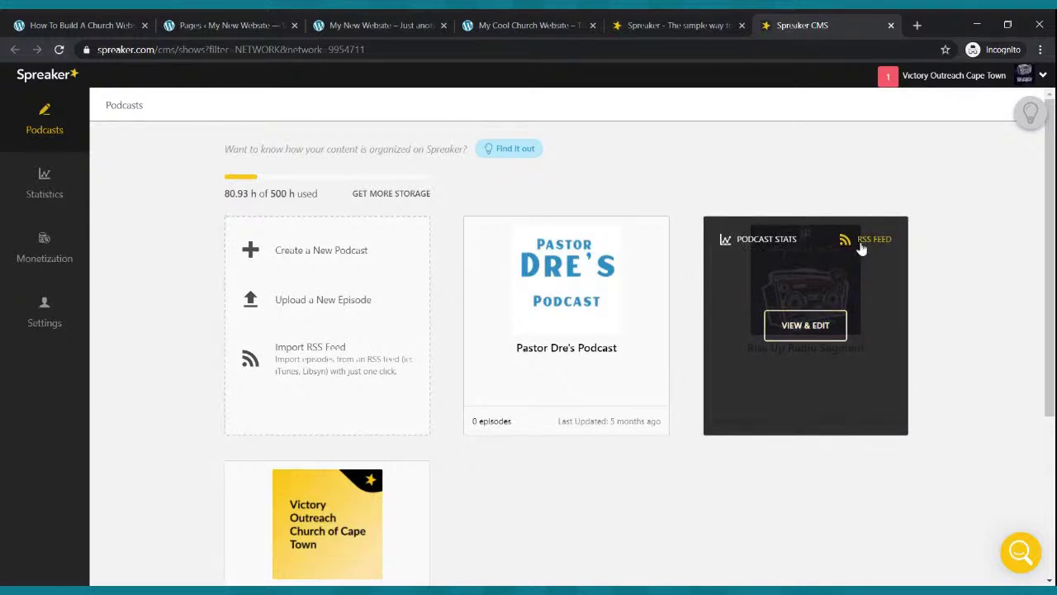
left_click(862, 241)
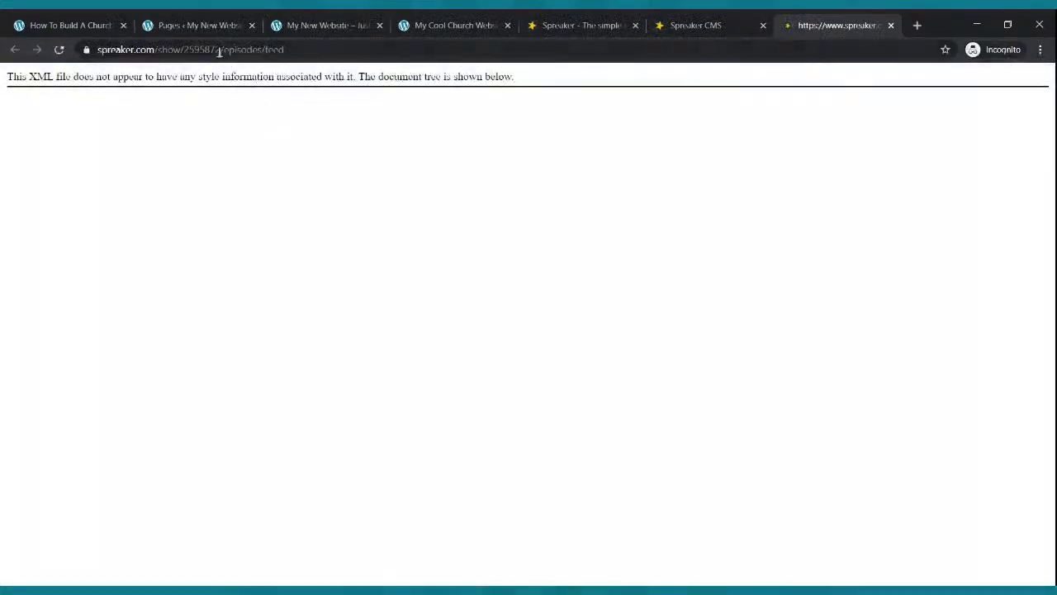
left_click(218, 49)
key("ctrl+c")
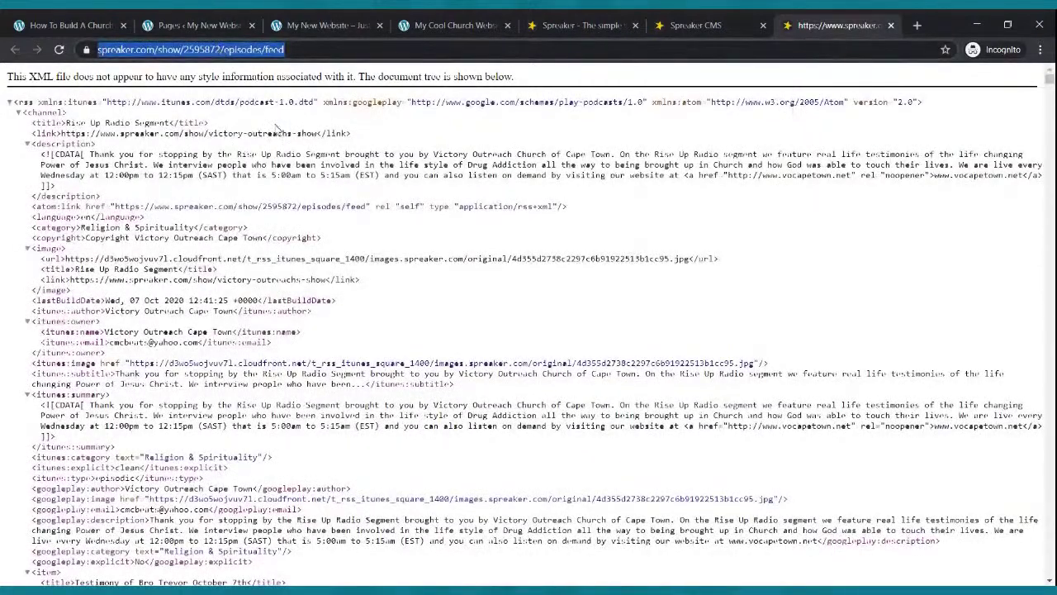
Open the WordPress Podcast page in the block editor and add the paragraph "Welcome to our Podcast. We hope you enjoy it and or blessed."
left_click(230, 27)
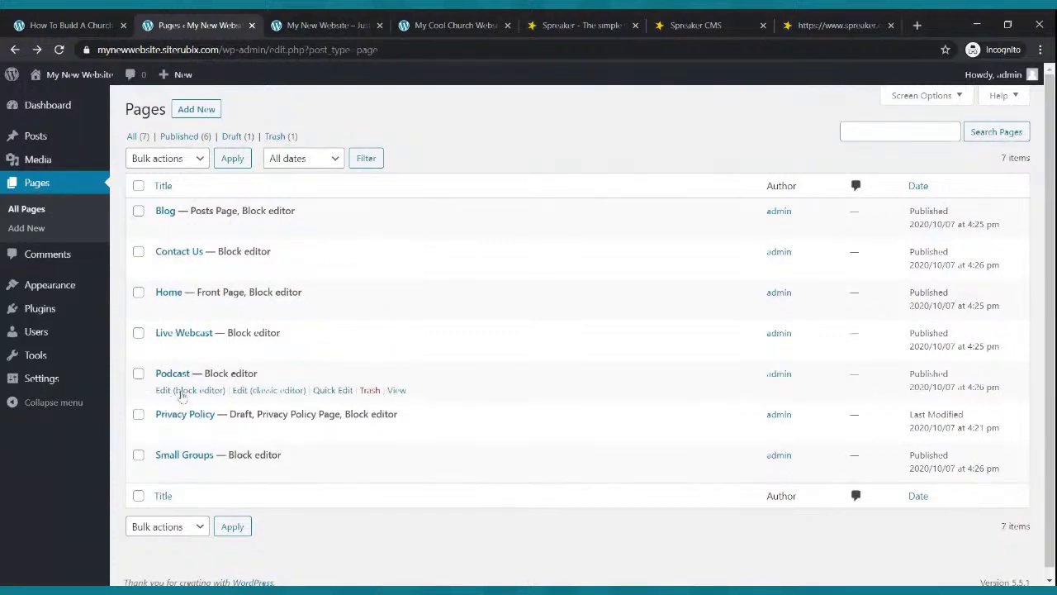
left_click(185, 393)
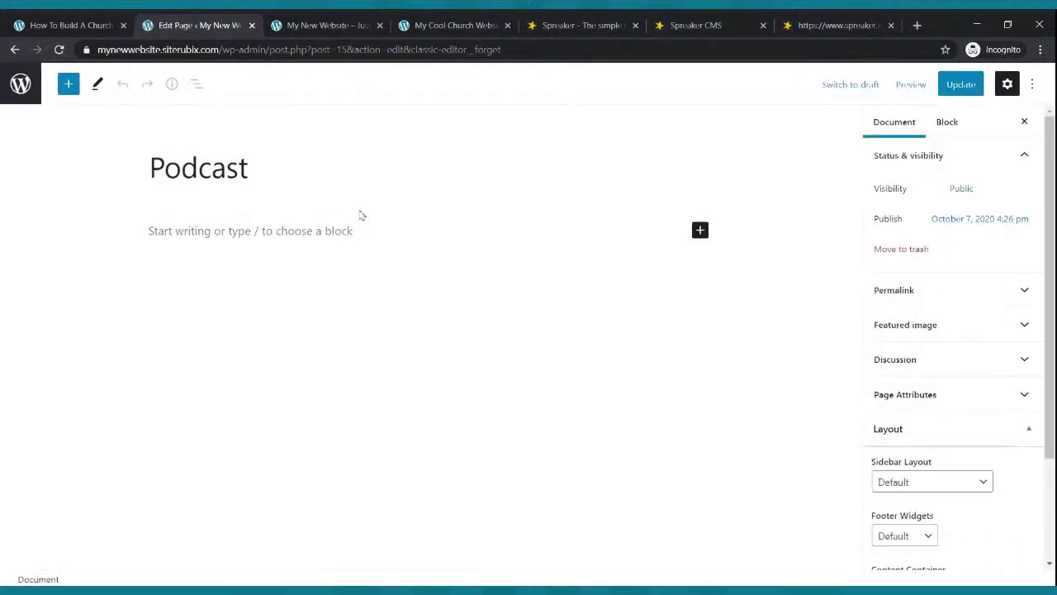
left_click(305, 230)
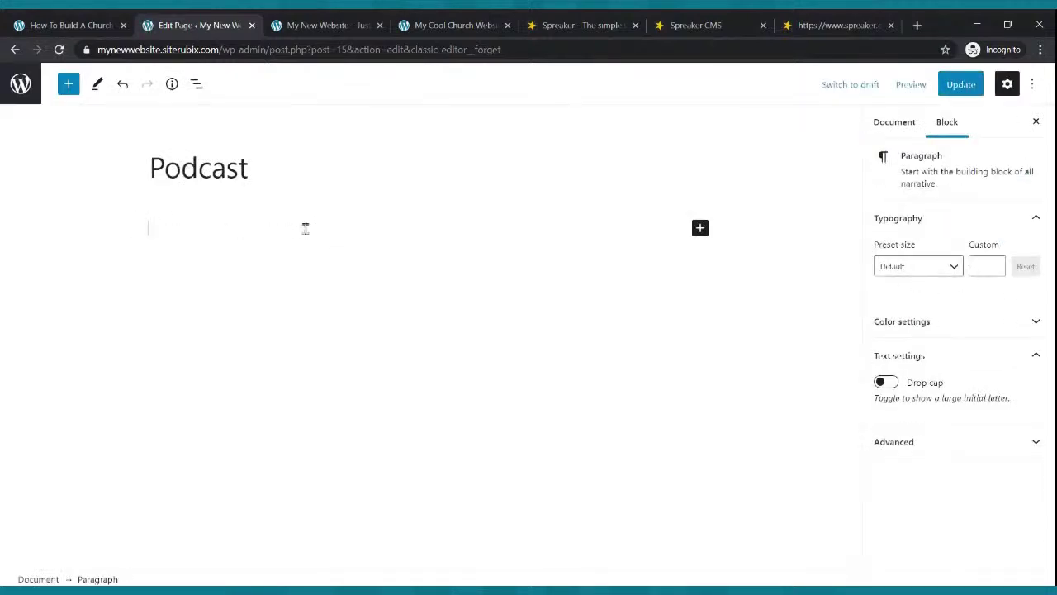
type("Weclome")
key("BackSpace")
key("BackSpace")
key("BackSpace")
key("BackSpace")
type("lcome to our Podcast. We H")
key("BackSpace")
type("hope you enjo")
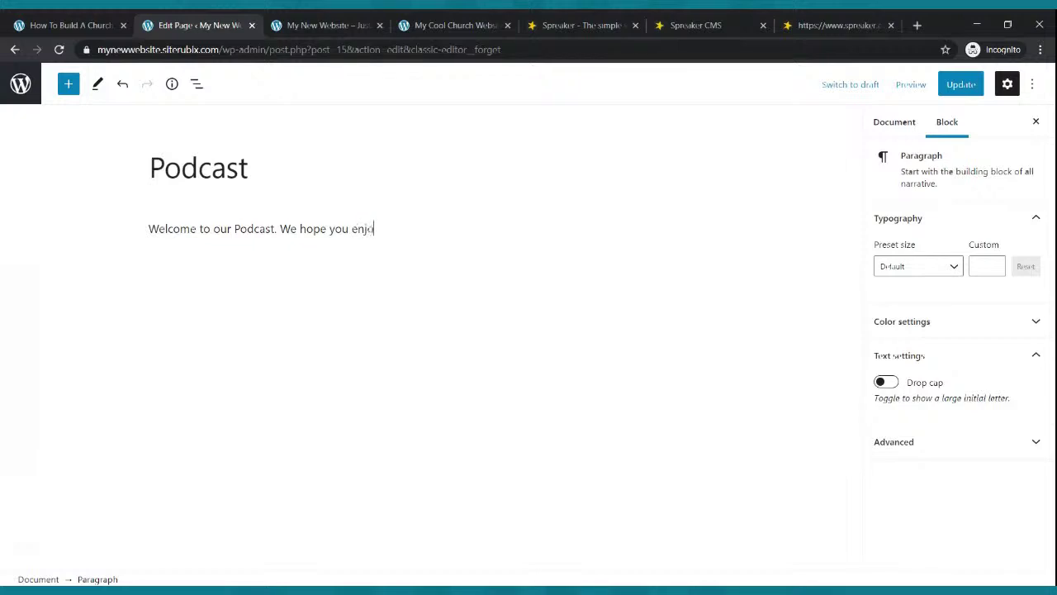
type("it and or blessed.")
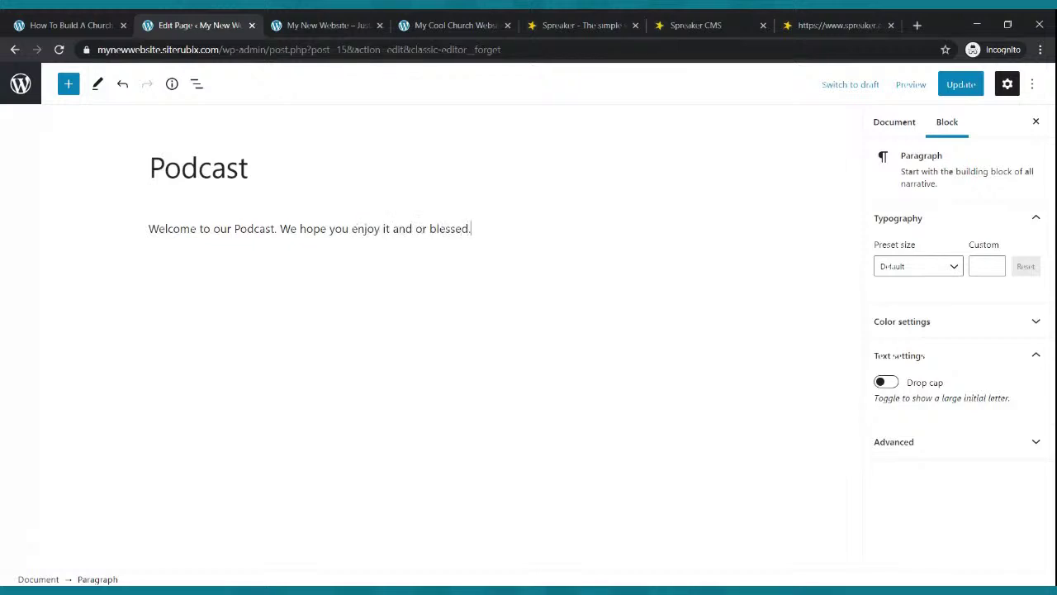
key("Return")
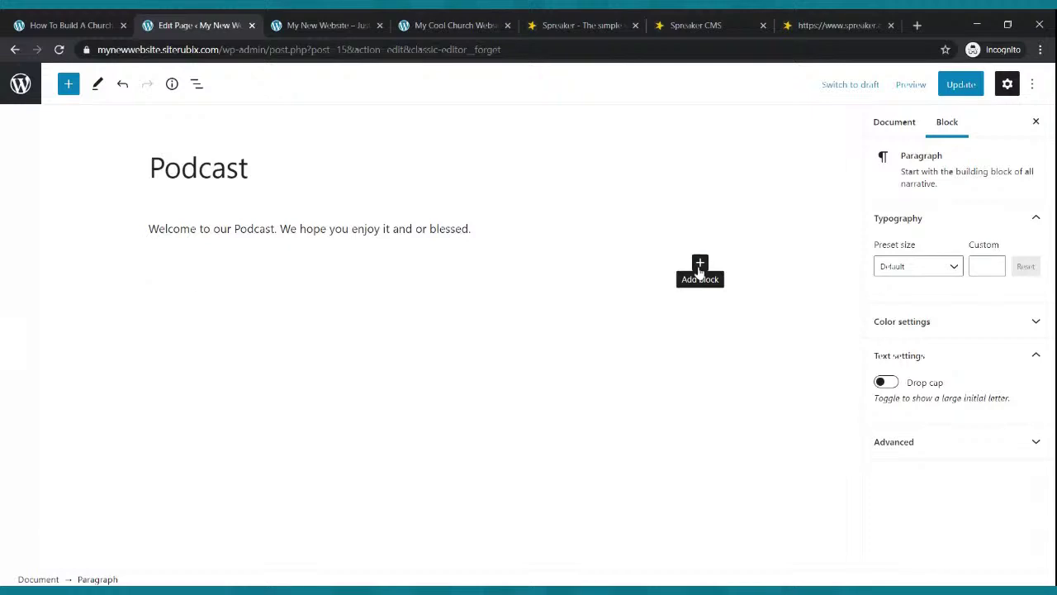
left_click(699, 265)
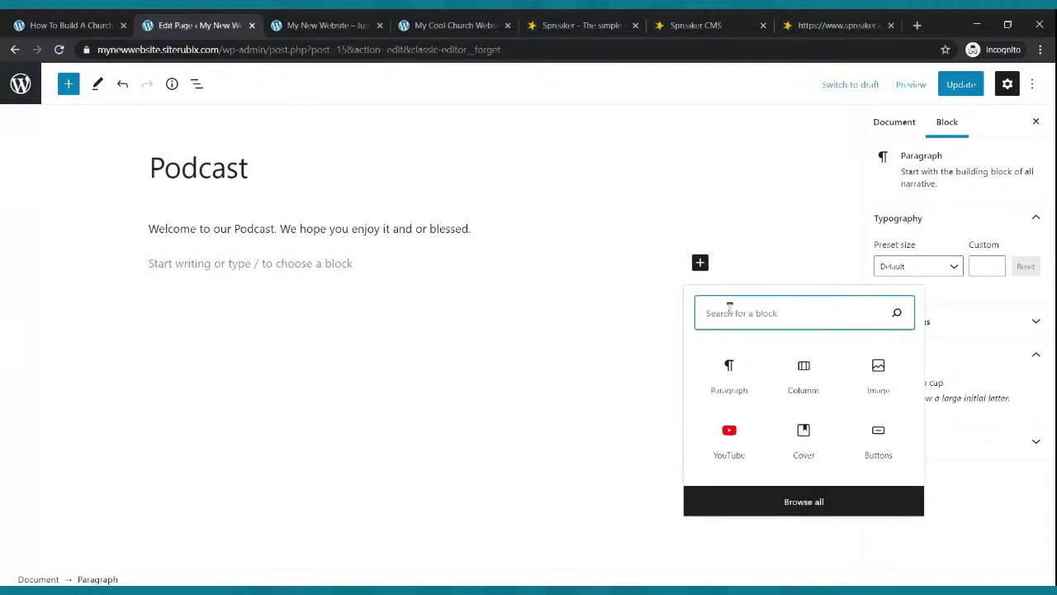
type("rss")
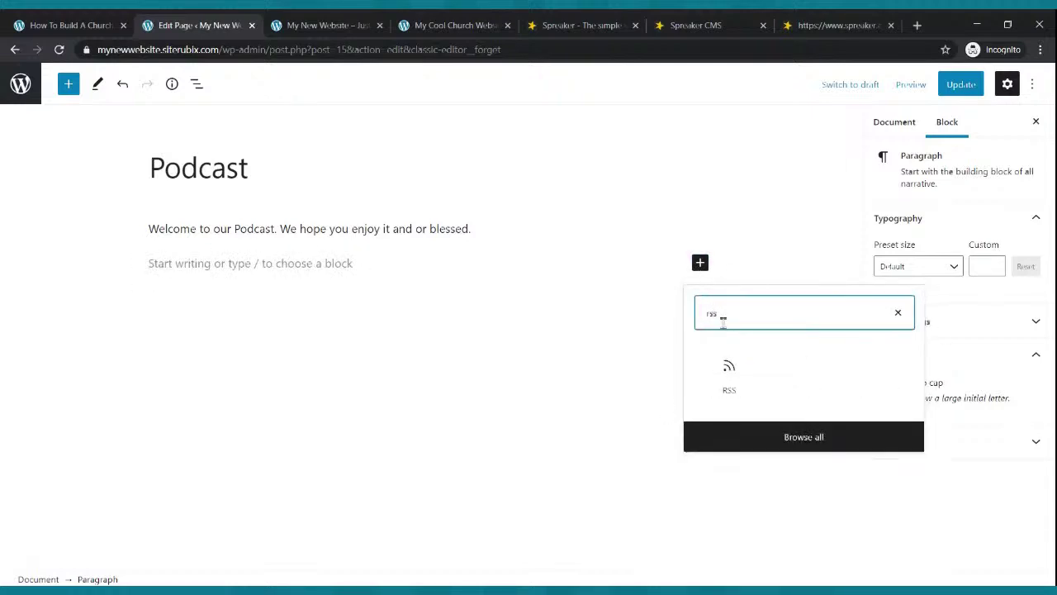
left_click(730, 376)
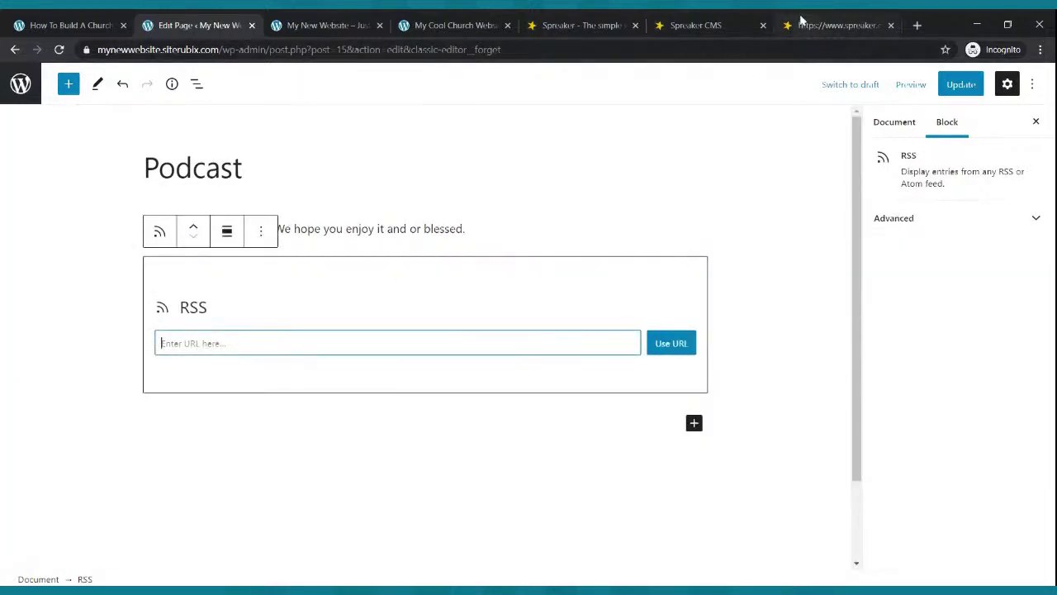
left_click(798, 21)
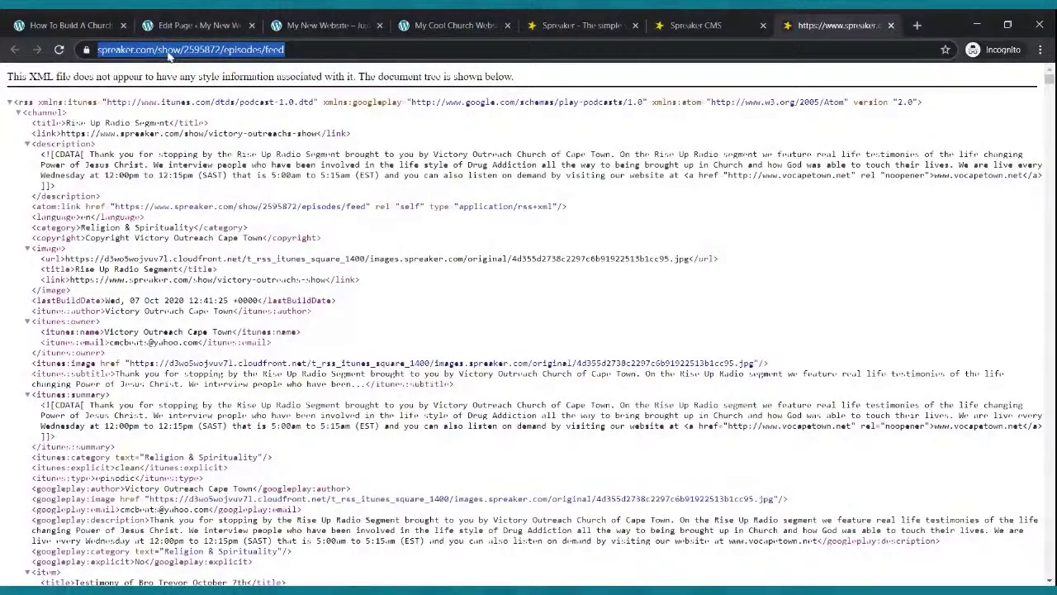
left_click(179, 28)
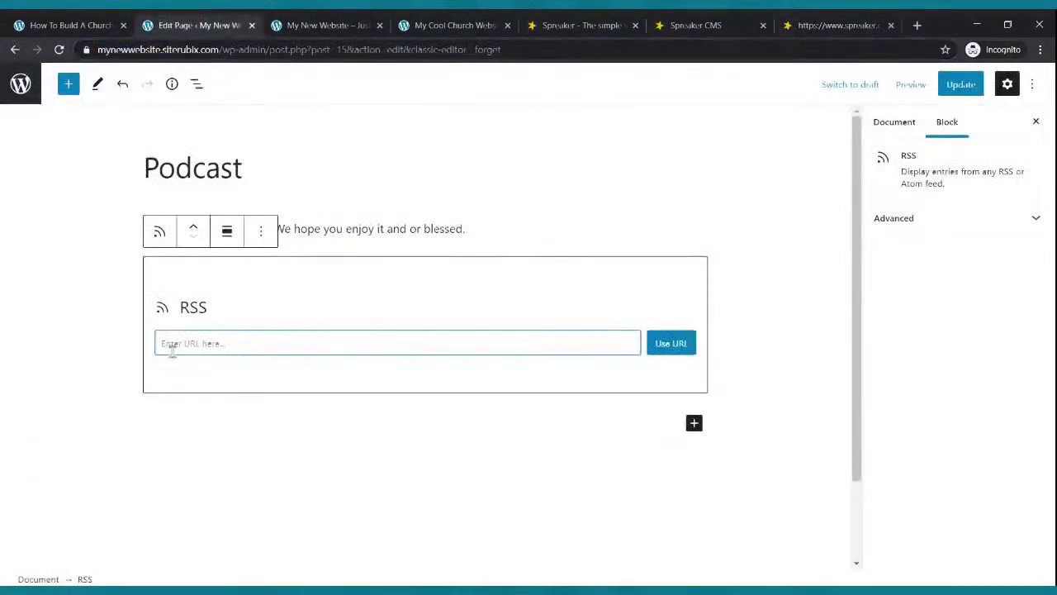
key("ctrl+v")
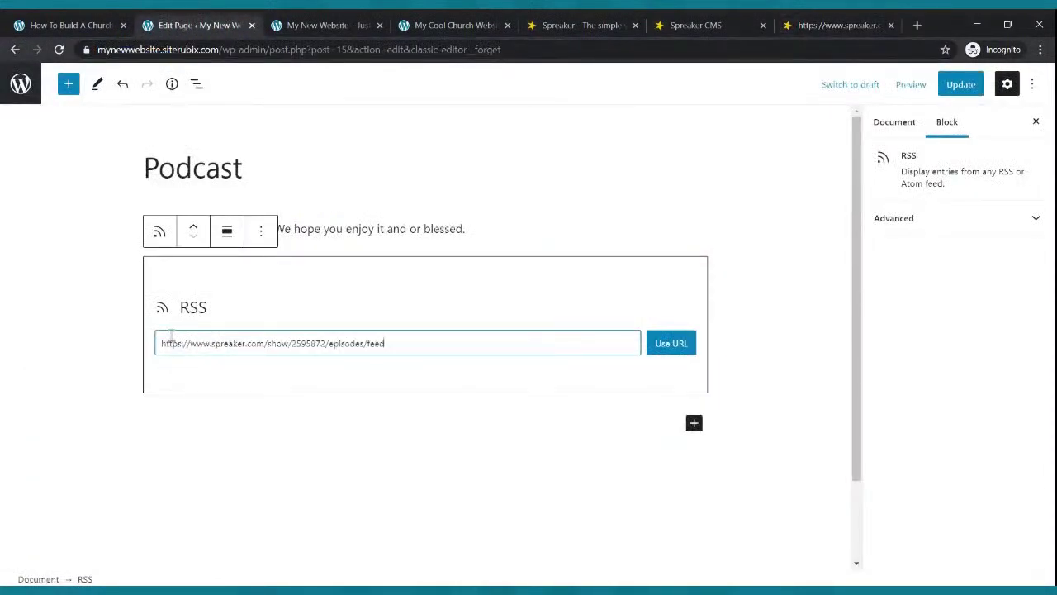
left_click(671, 344)
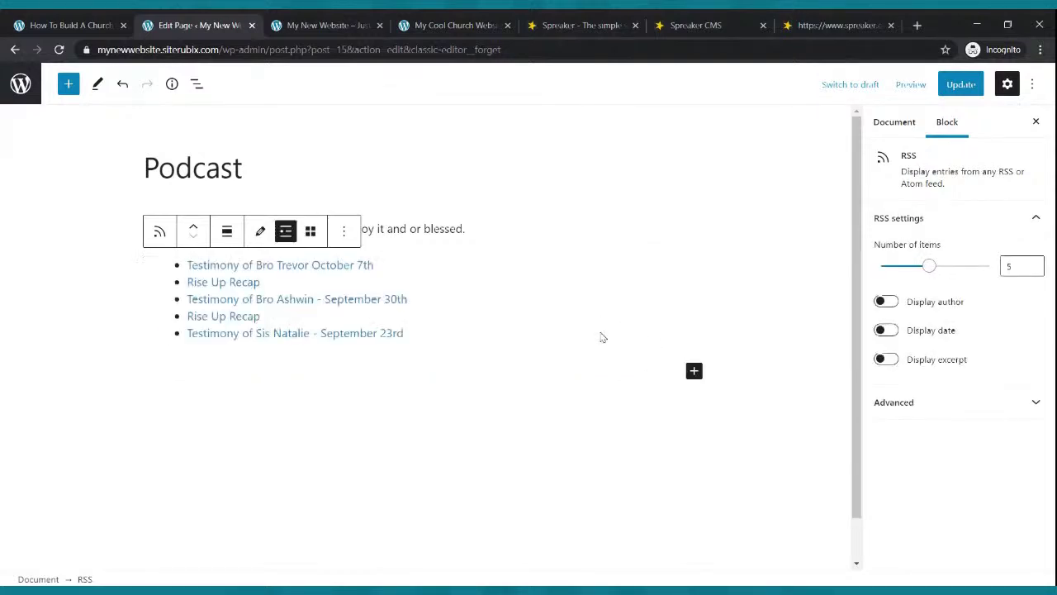
Update the Podcast page and view it on the live site
left_click(958, 85)
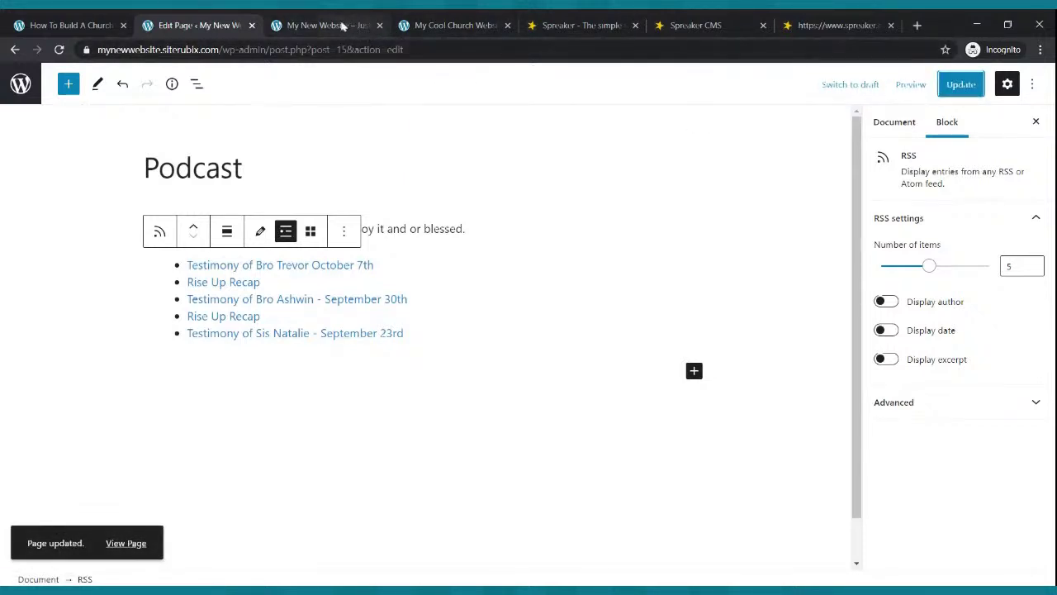
left_click(343, 26)
left_click(438, 108)
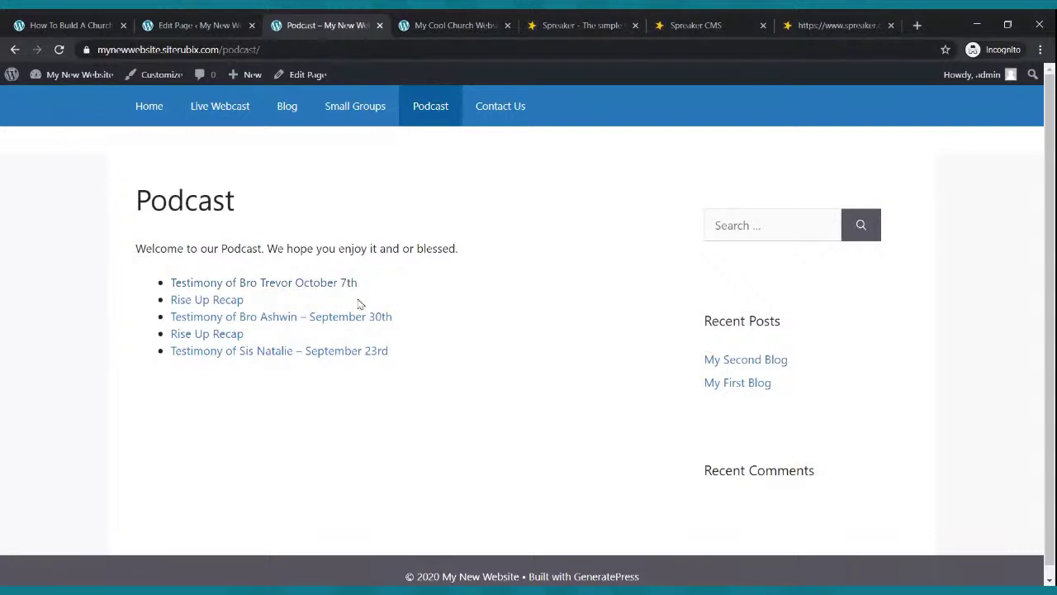
Review the Rise Up Radio Segment episode list in Spreaker and compare it with the live Podcast page
left_click(737, 25)
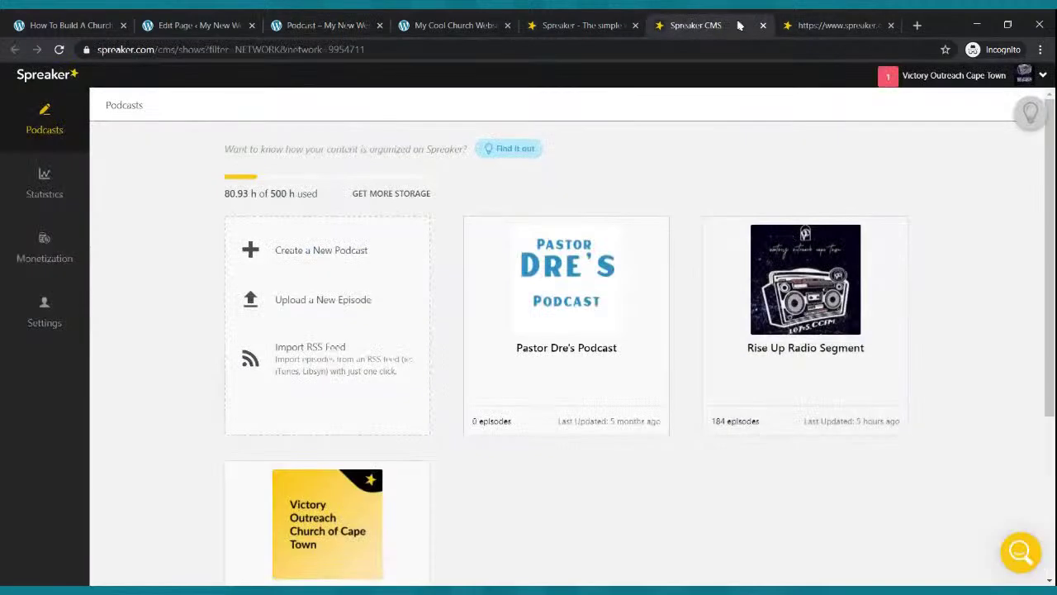
mouse_move(866, 330)
left_click(823, 329)
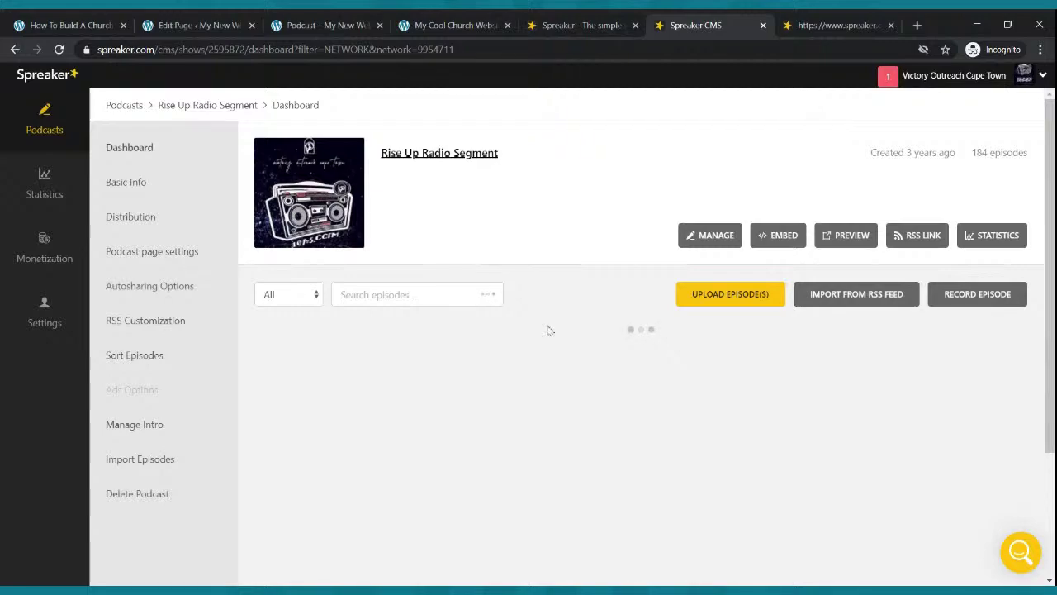
scroll(545, 330, "down", 6)
scroll(545, 328, "up", 6)
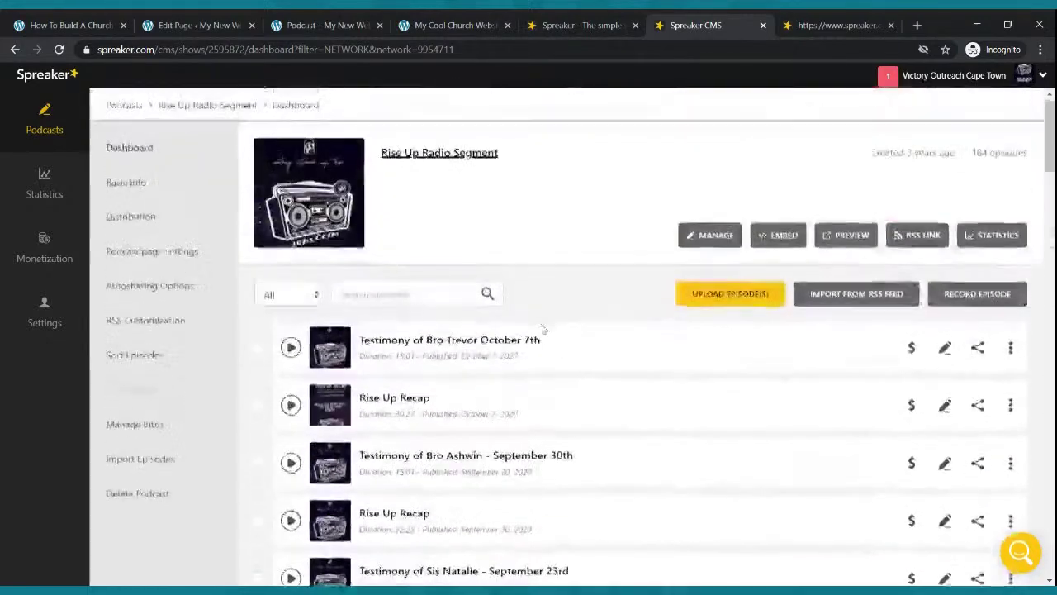
left_click(318, 25)
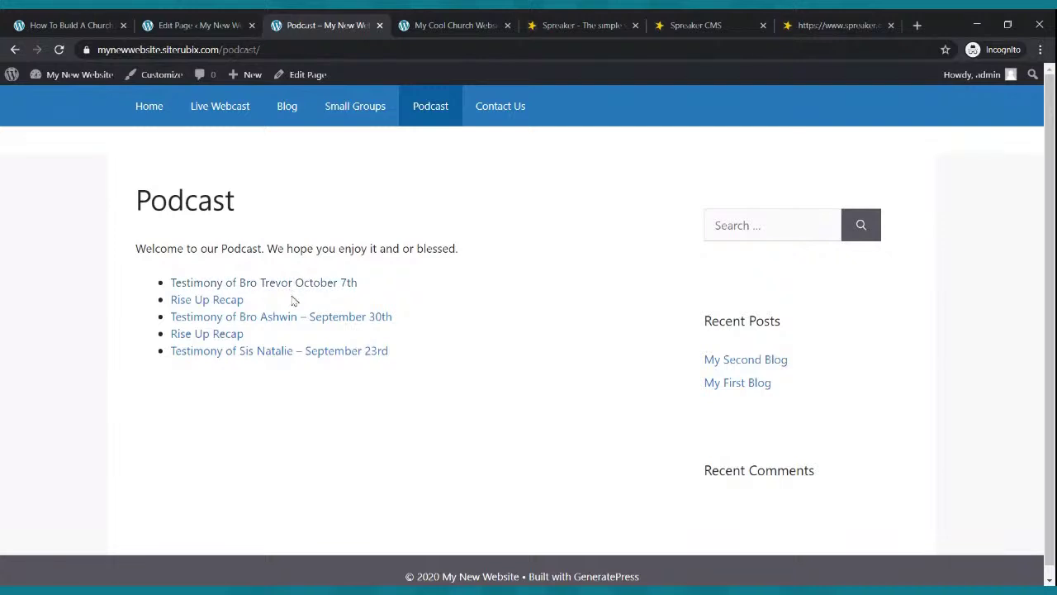
Go to the live site's Home page and close the feed tab and both remaining Spreaker tabs
left_click(140, 109)
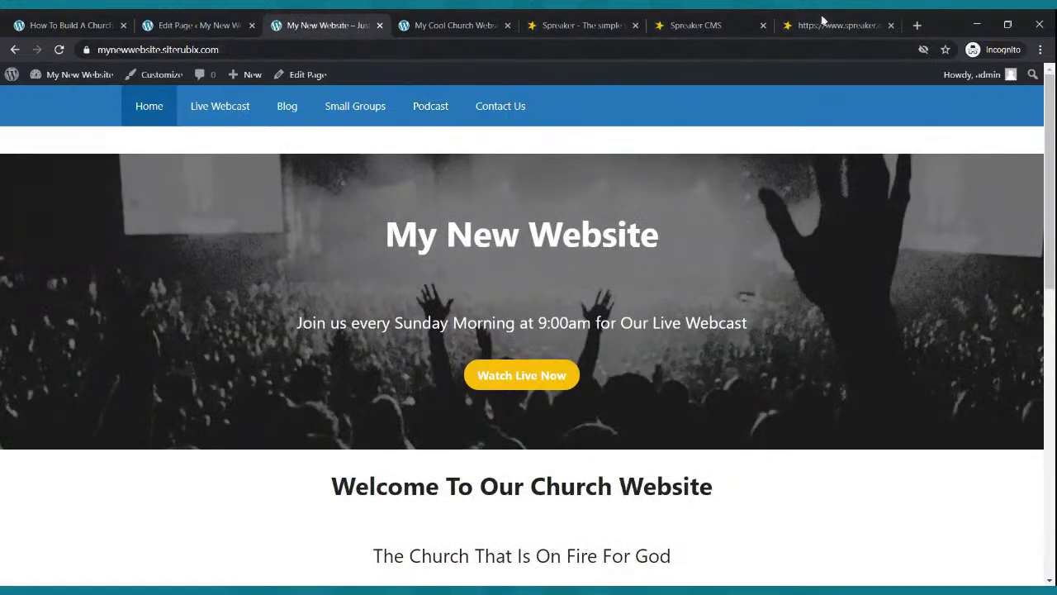
left_click(822, 25)
left_click(890, 25)
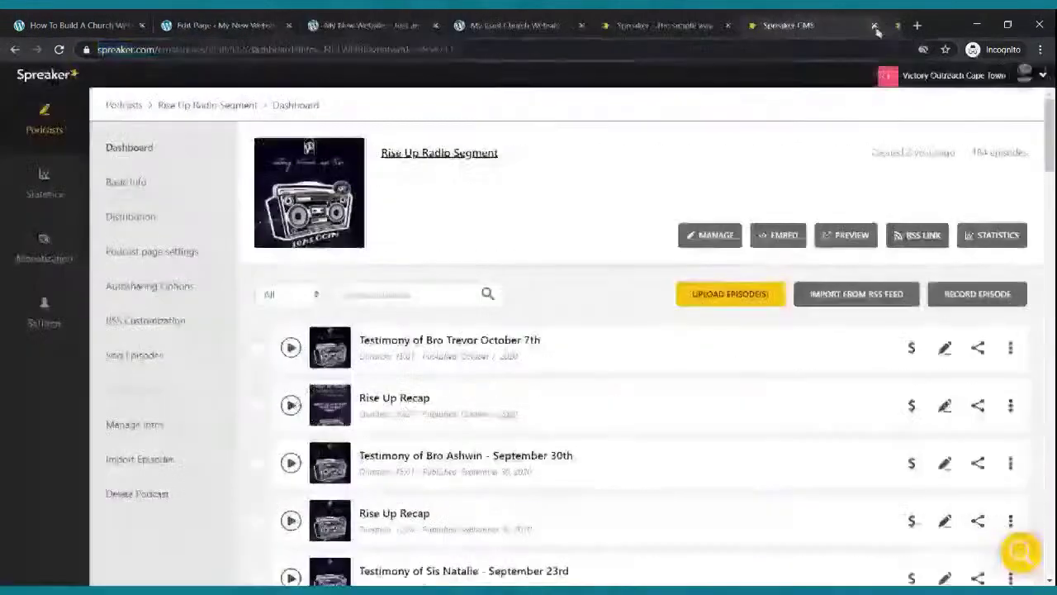
left_click(885, 26)
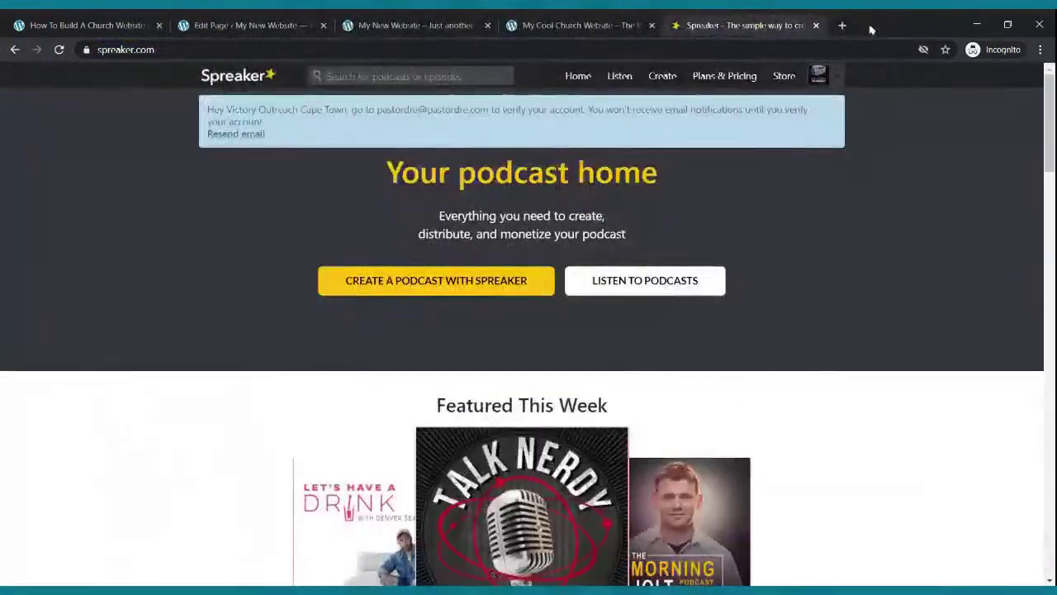
left_click(816, 25)
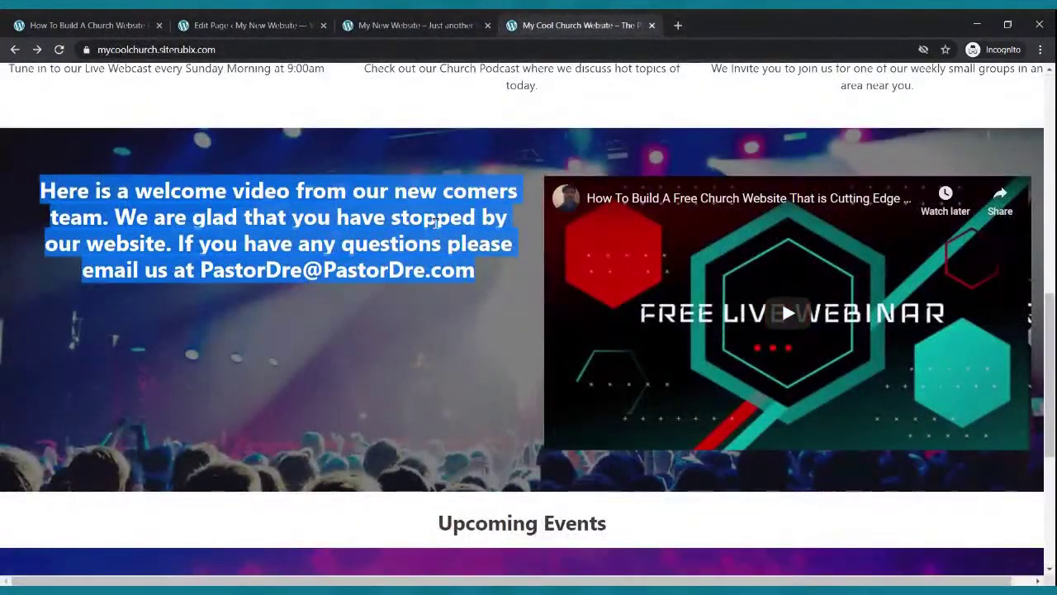
Review the home page of the example church site and compare it with the new website's home page
scroll(453, 150, "up", 9)
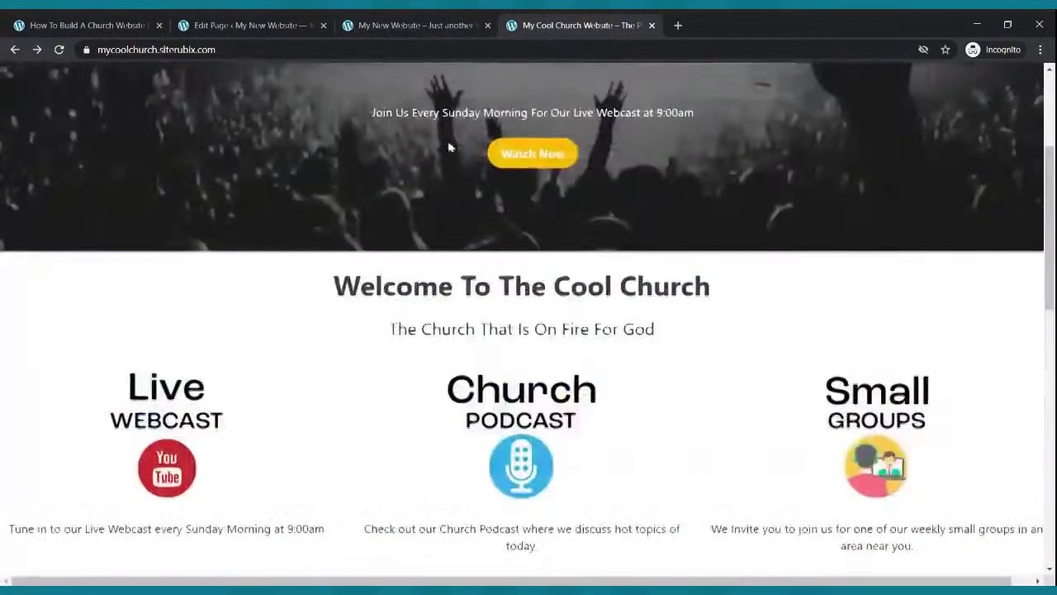
scroll(452, 144, "down", 15)
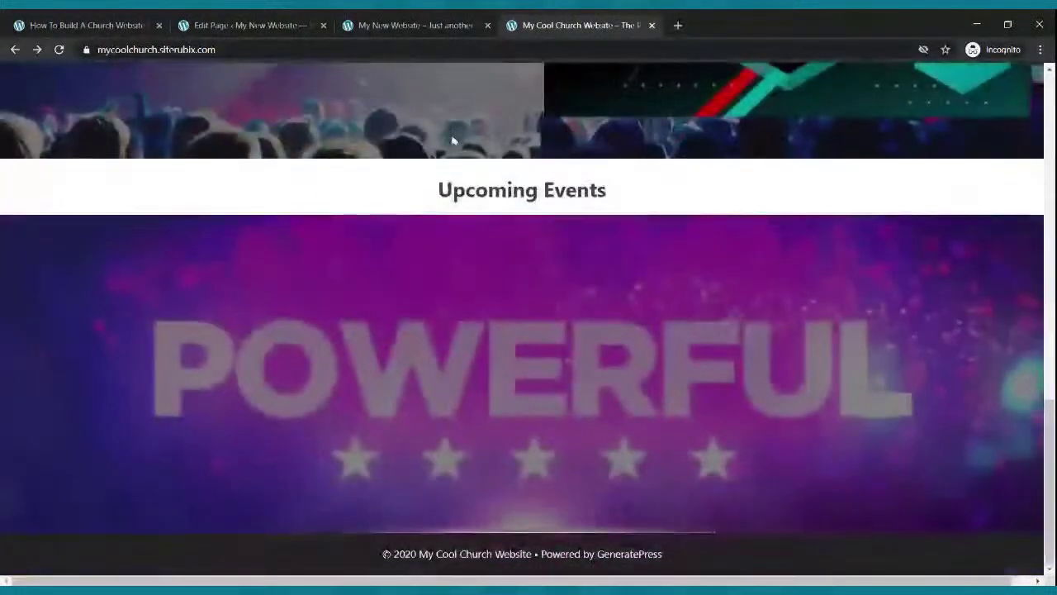
left_click(401, 23)
left_click(137, 109)
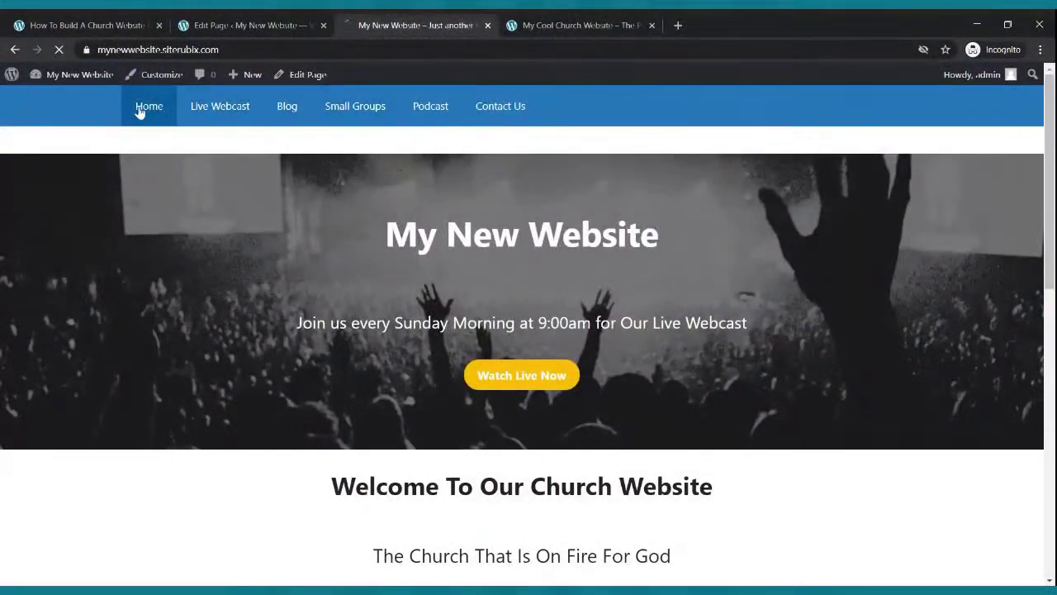
scroll(477, 239, "down", 8)
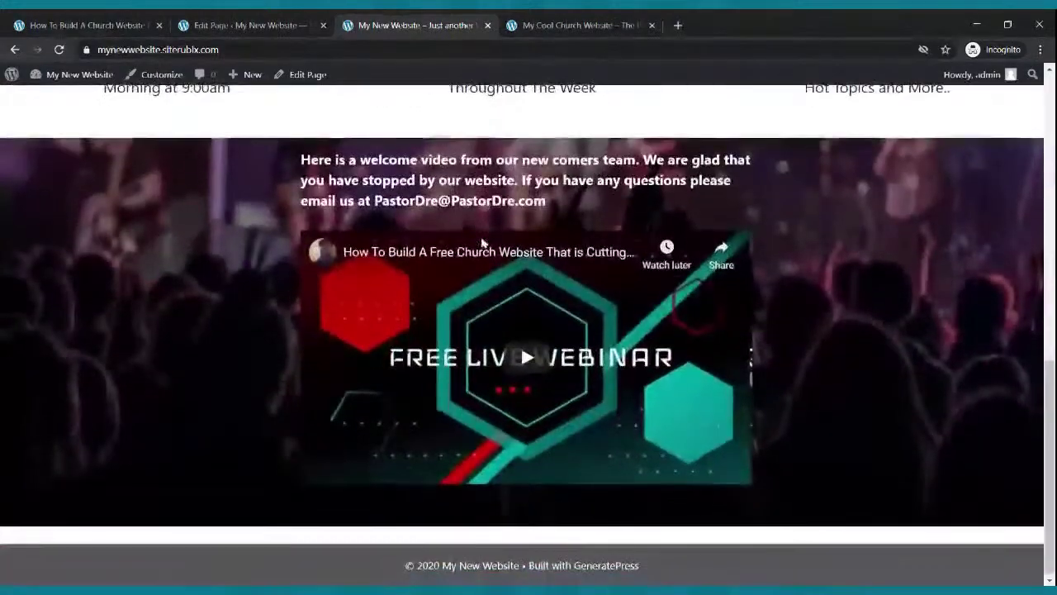
scroll(482, 244, "up", 10)
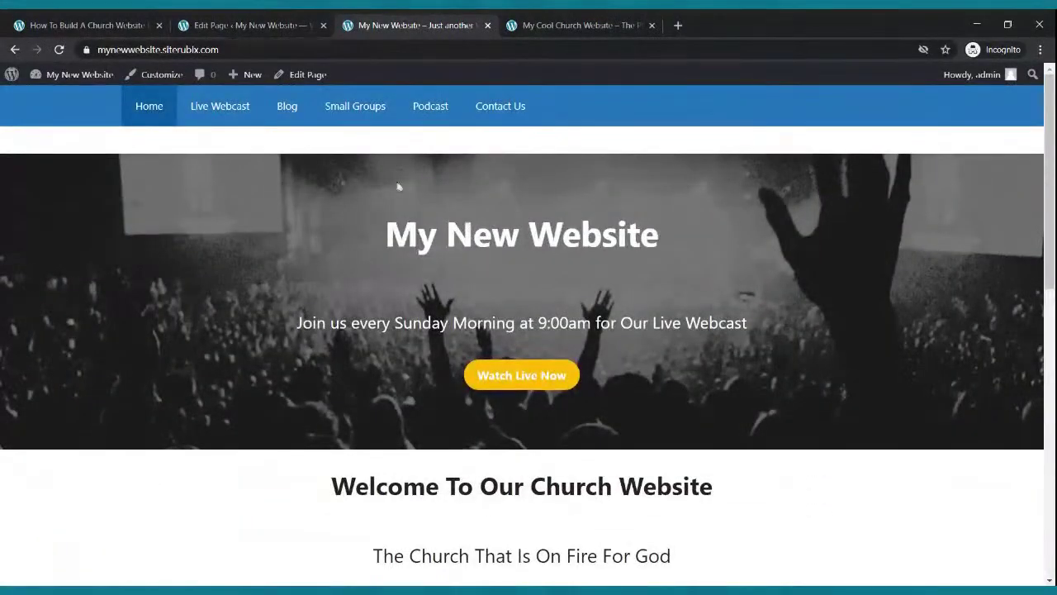
Return from the Podcast editor to the Pages list and open the Contact Us page in the block editor
left_click(239, 27)
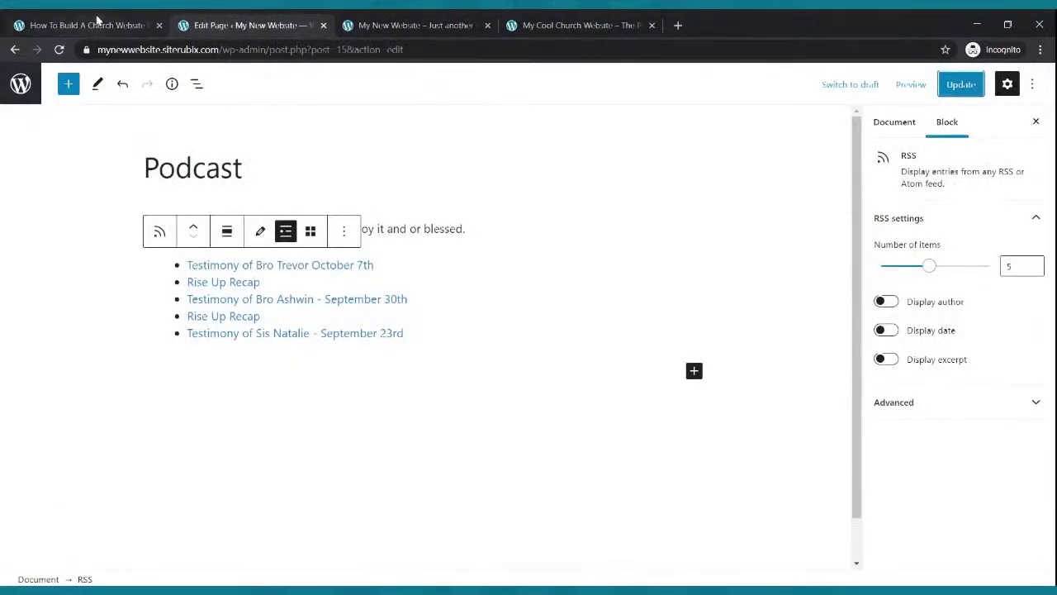
left_click(97, 23)
key("ctrl+Tab")
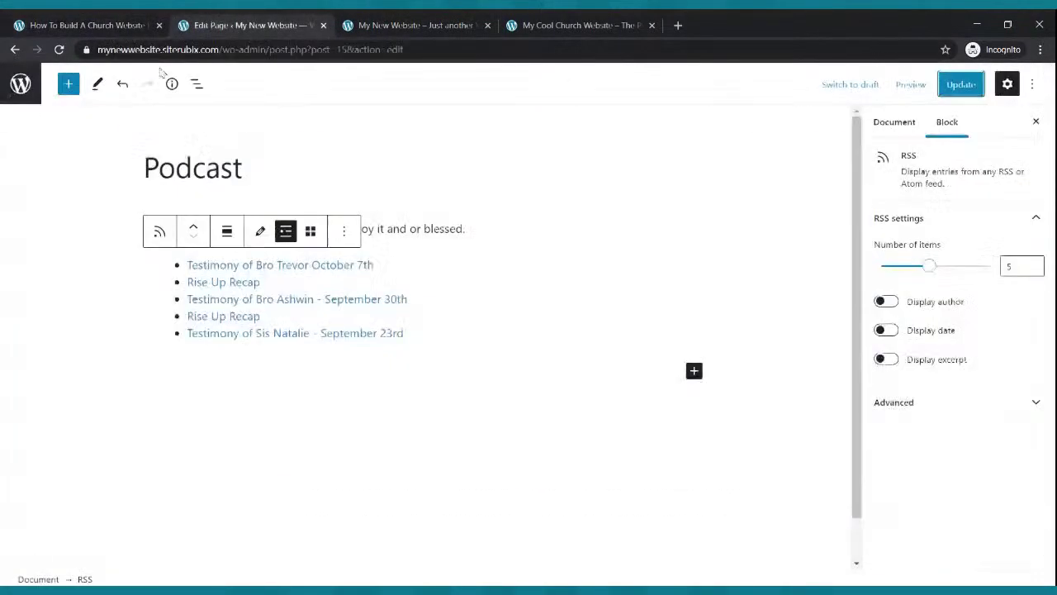
left_click(16, 50)
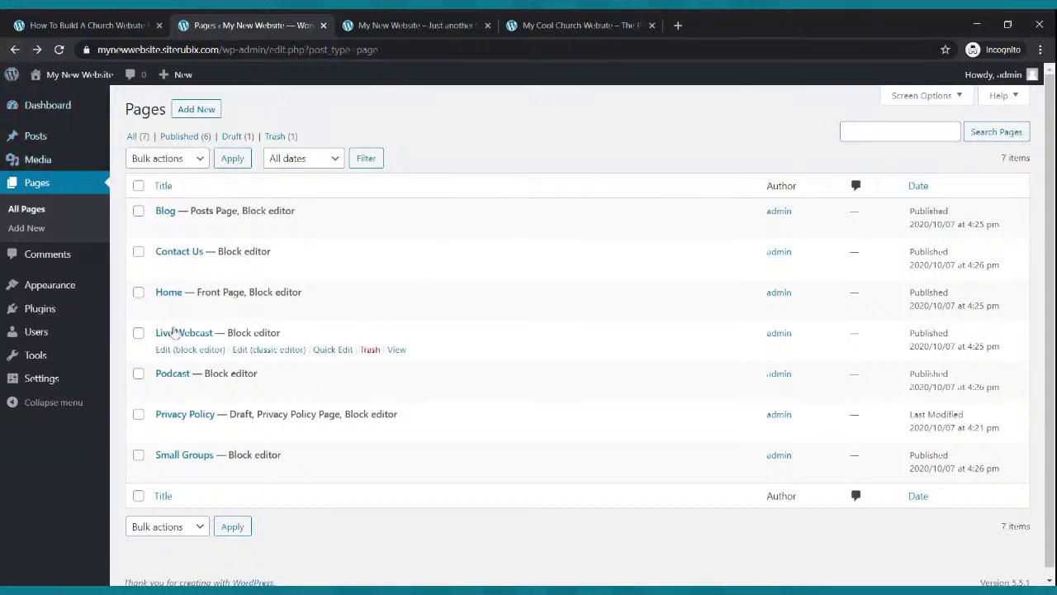
left_click(175, 271)
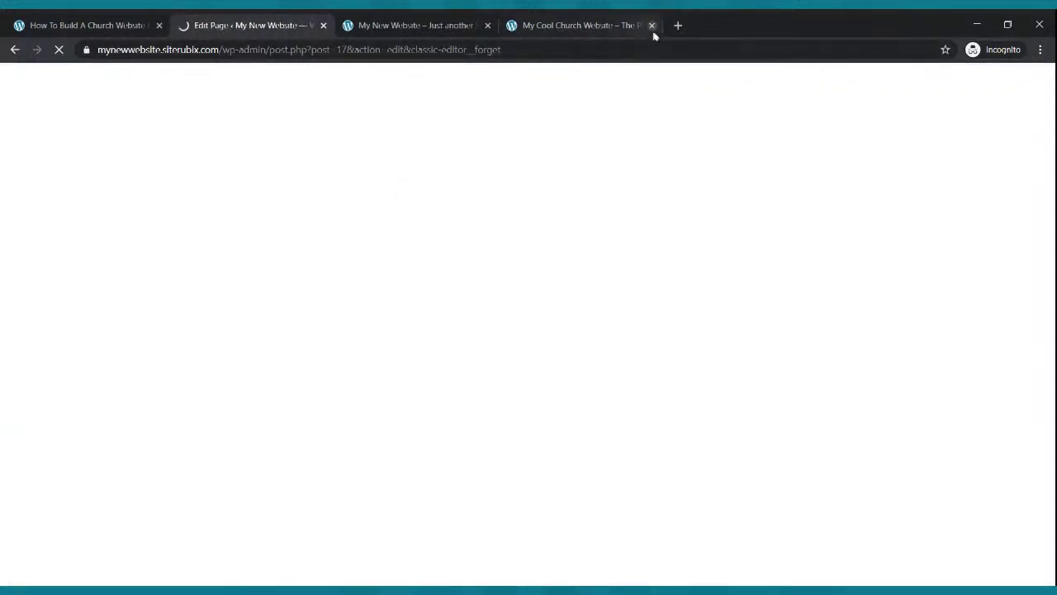
Load JotForm's My Forms page, jotform.com/myforms, in a new browser tab
left_click(677, 25)
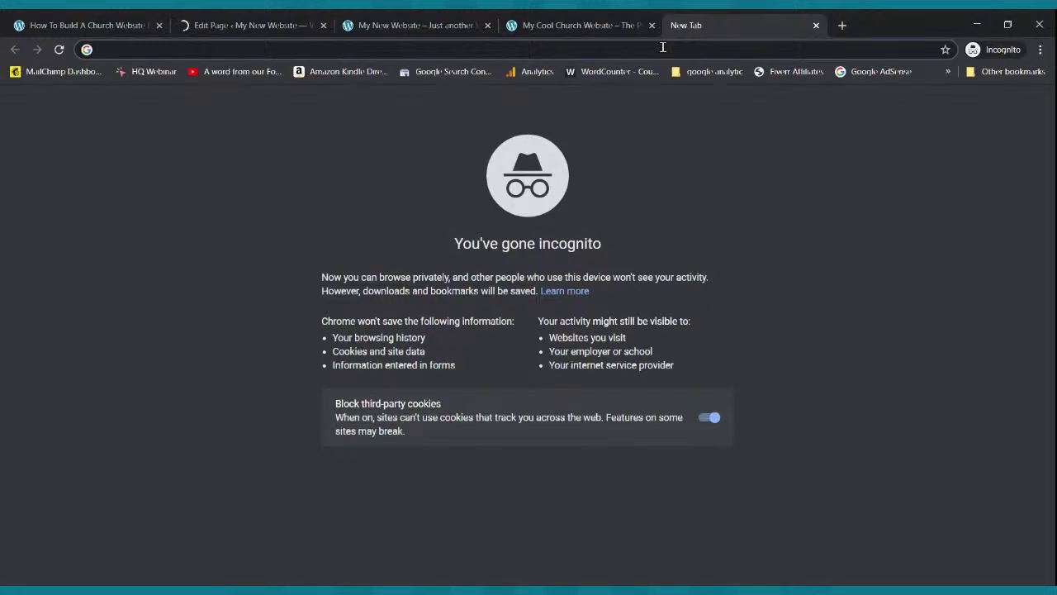
type("jotfo")
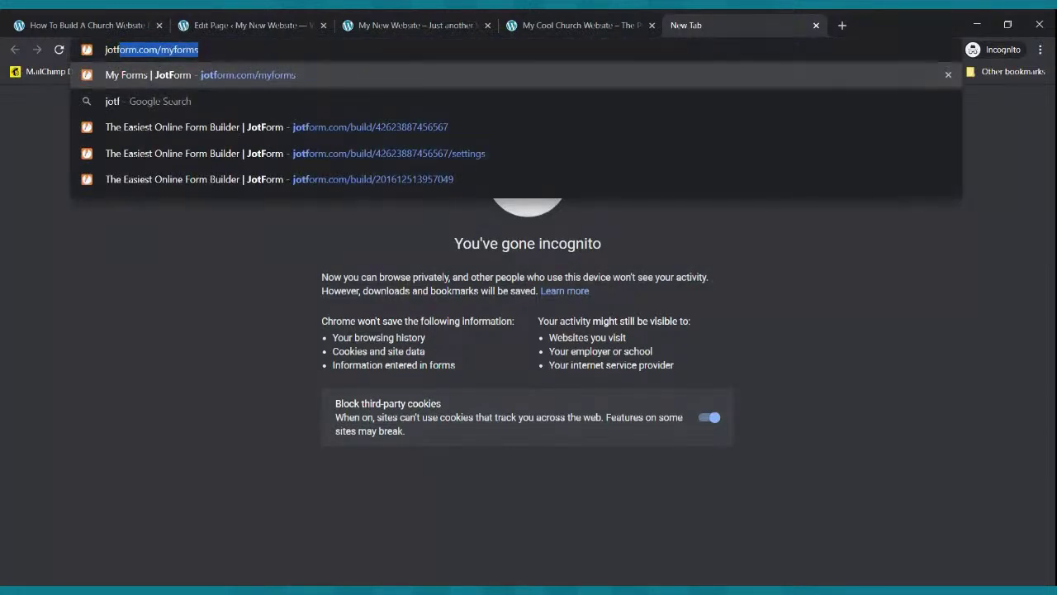
type("rm.com")
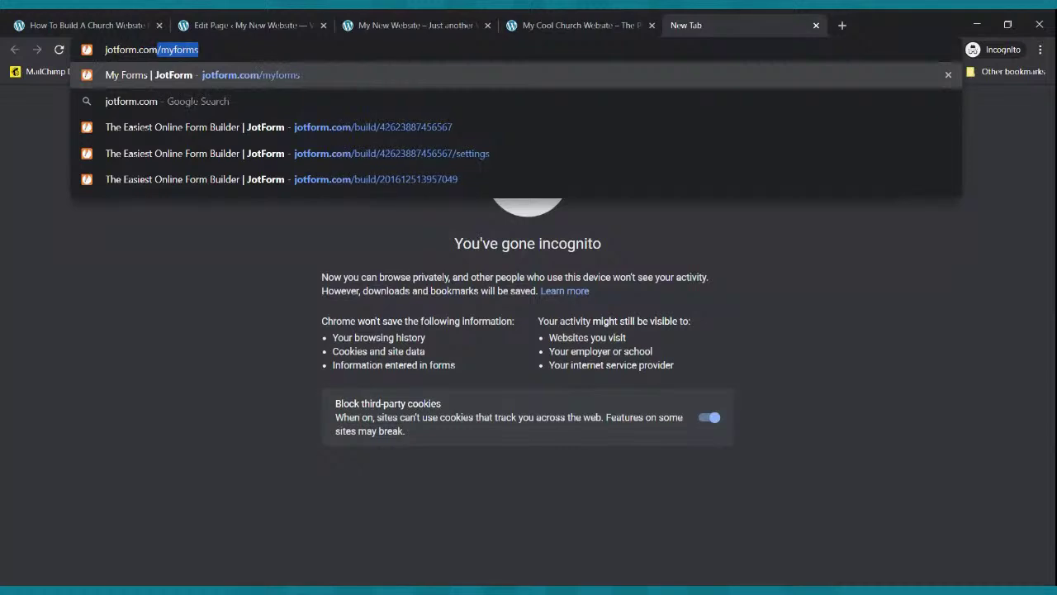
key("Return")
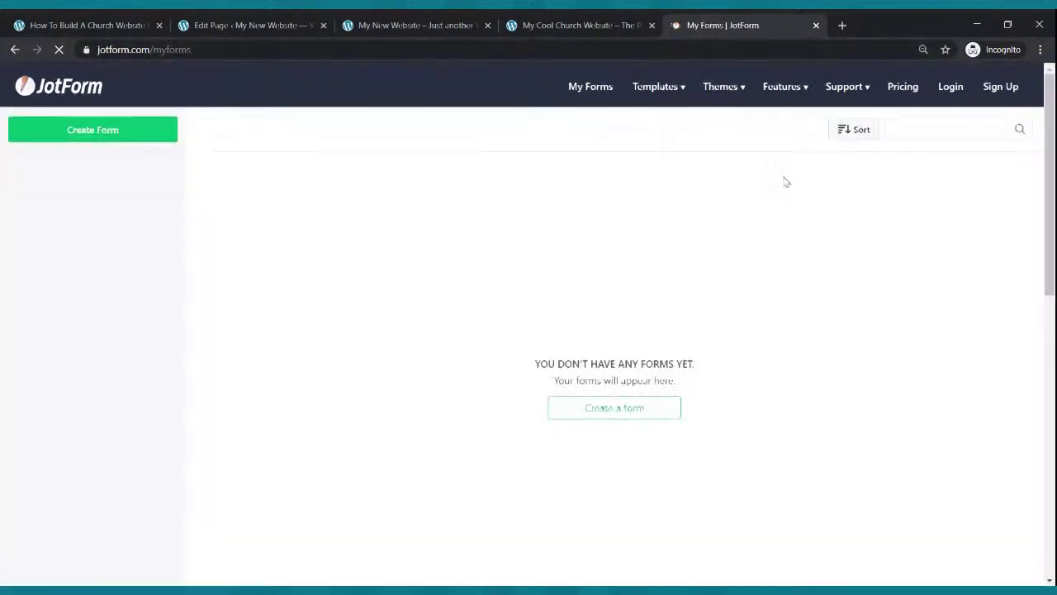
Examine JotForm's pricing plans and compare the limits of the Starter, Bronze, Silver and Gold tiers
left_click(902, 87)
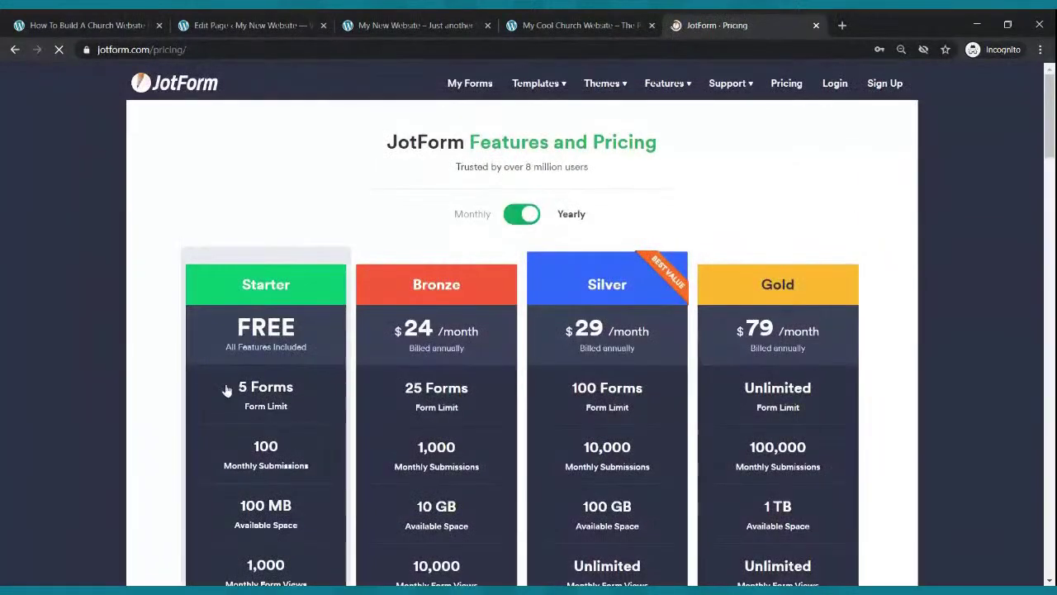
scroll(229, 385, "down", 2)
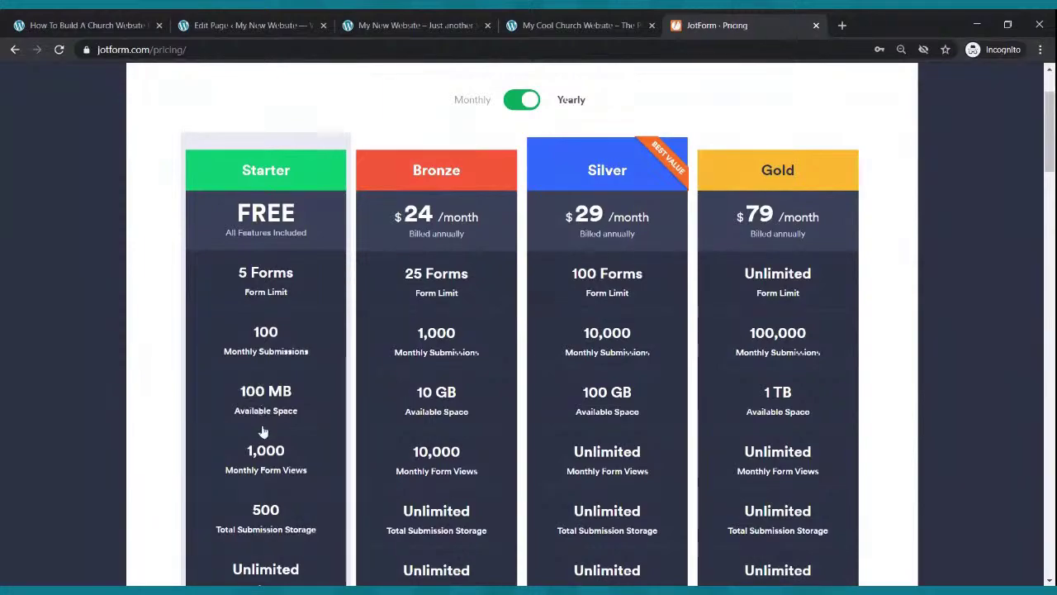
scroll(275, 433, "down", 2)
scroll(281, 422, "up", 4)
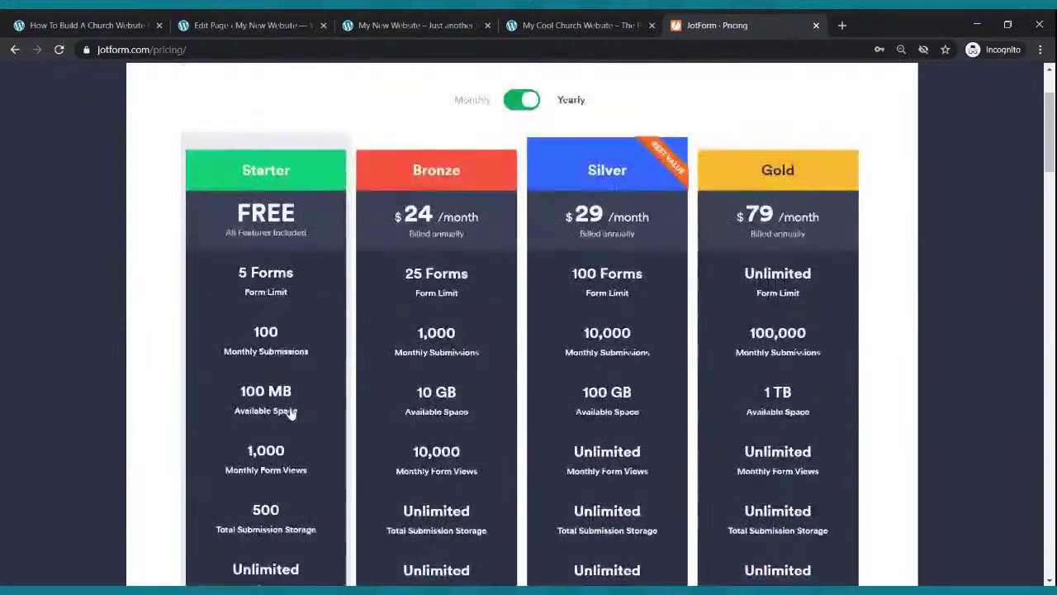
scroll(289, 413, "down", 4)
scroll(294, 409, "down", 4)
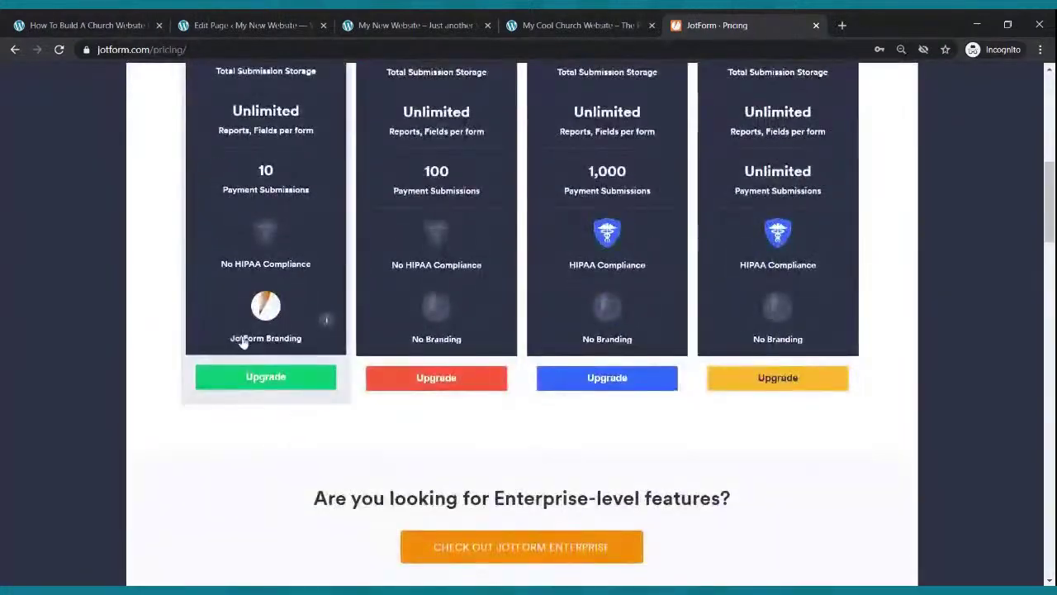
scroll(248, 337, "up", 7)
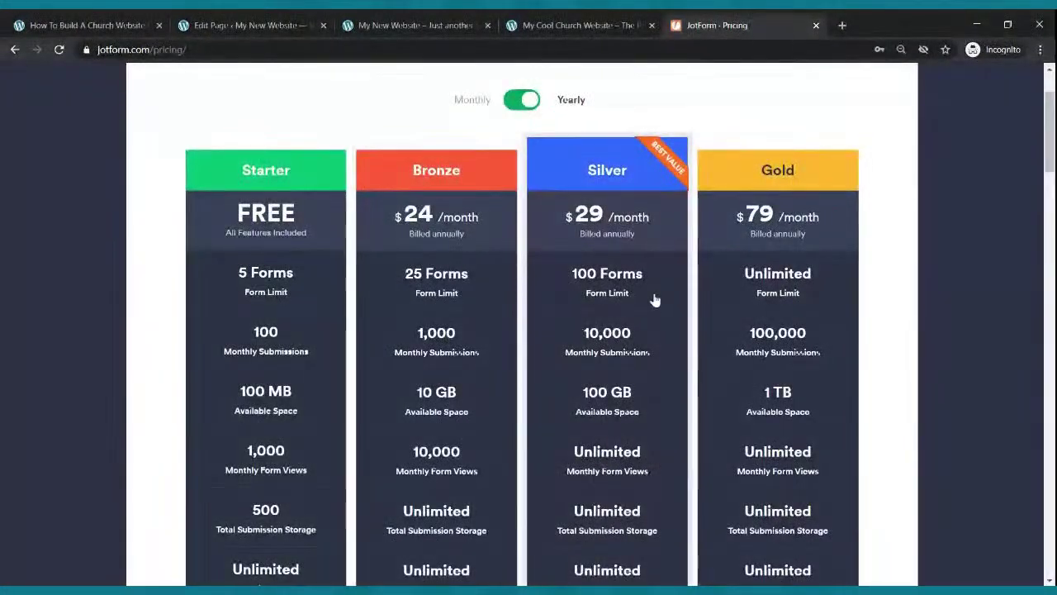
scroll(648, 248, "up", 2)
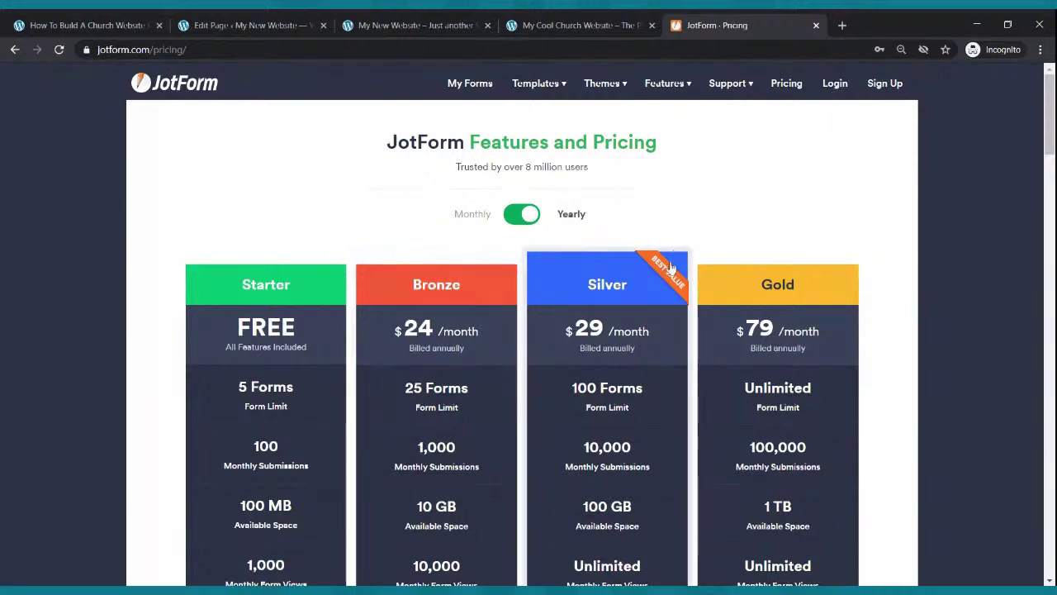
Log in to JotForm with the account's username and password and open the existing Contact Us form for editing
left_click(835, 86)
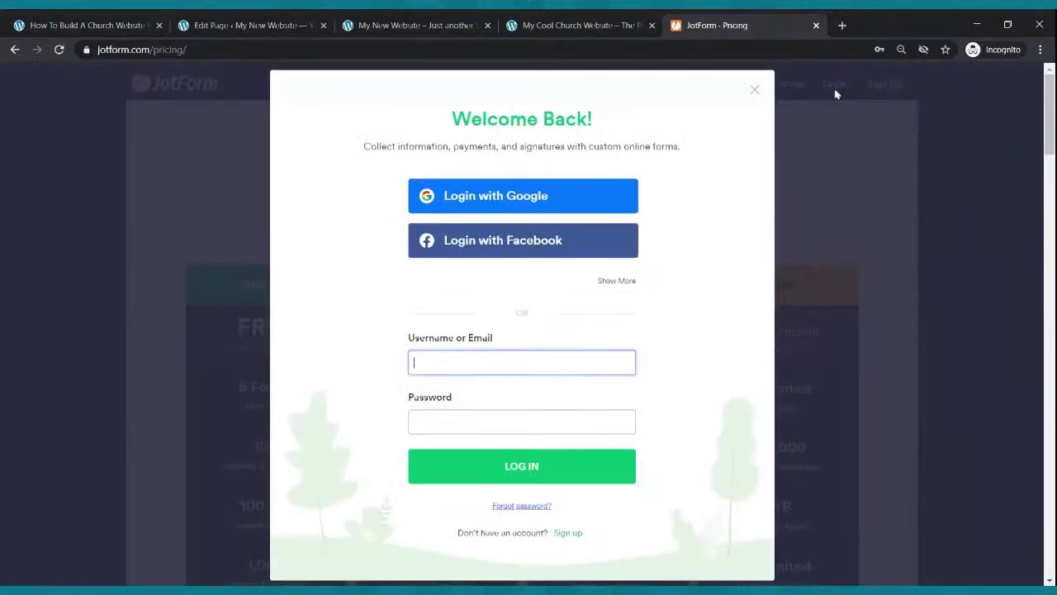
left_click(455, 371)
left_click(450, 465)
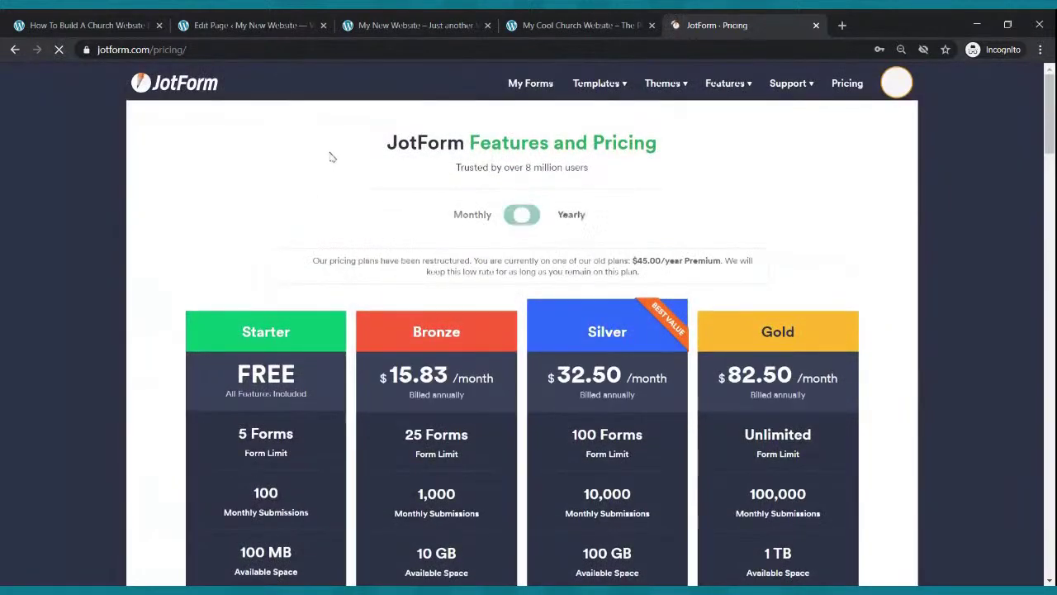
left_click(531, 86)
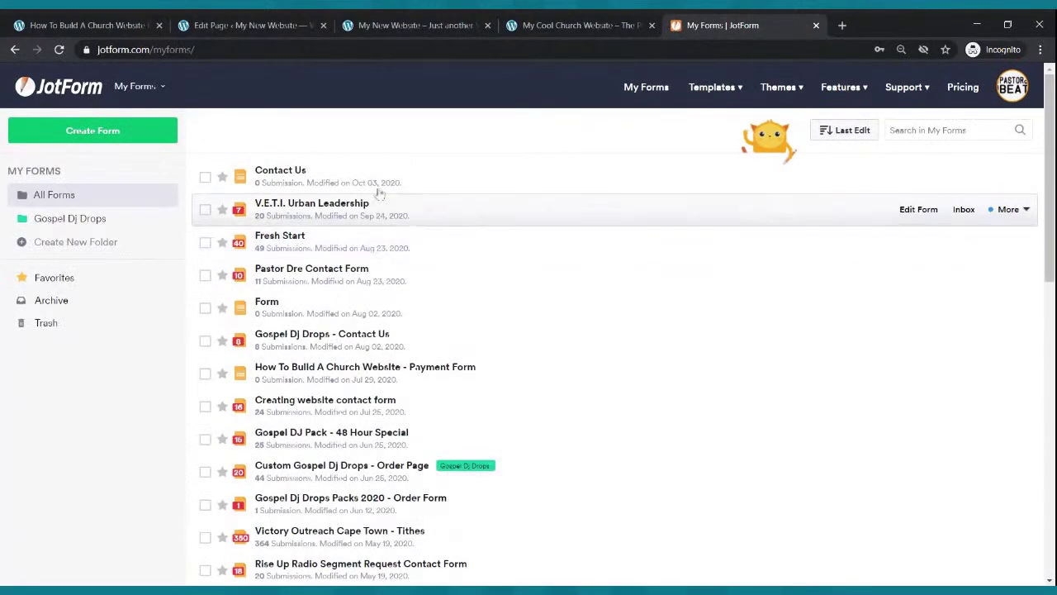
left_click(911, 176)
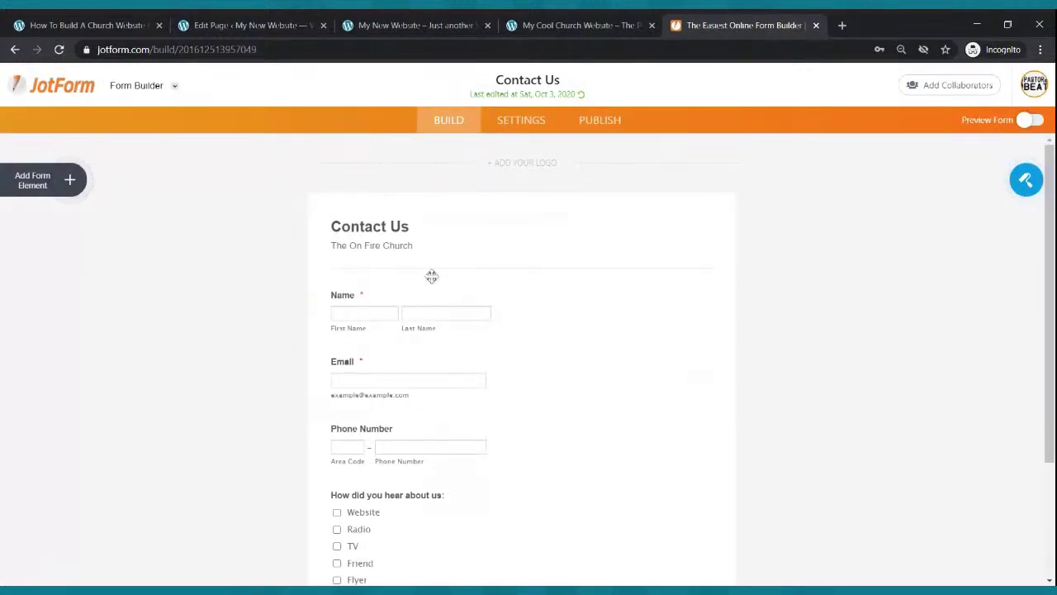
Try adding an extra Full Name field and an extra Email field to the form, deleting each one again
left_click(70, 181)
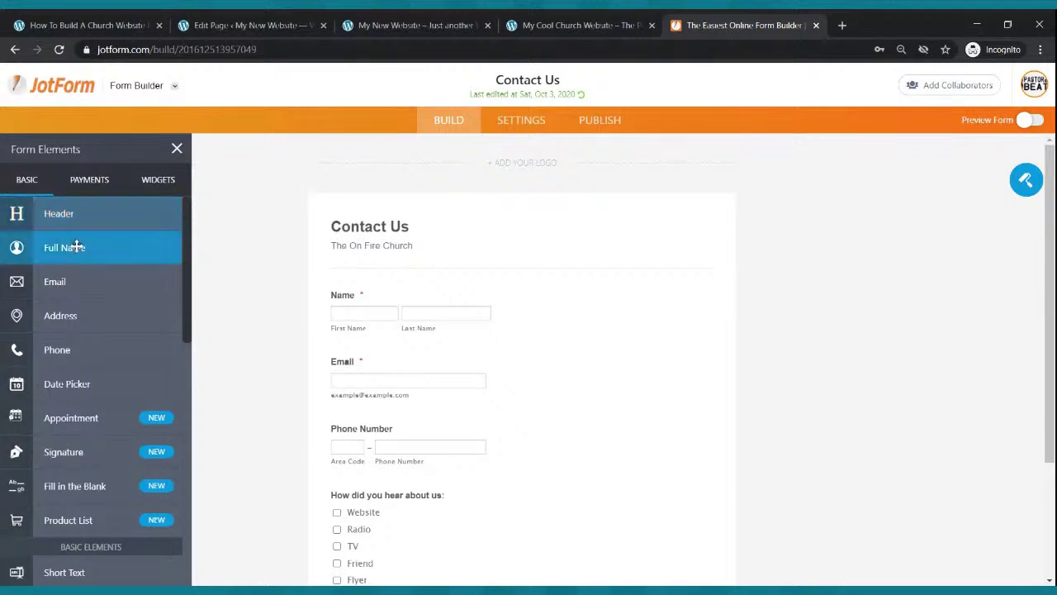
left_click_drag(64, 247, 389, 284)
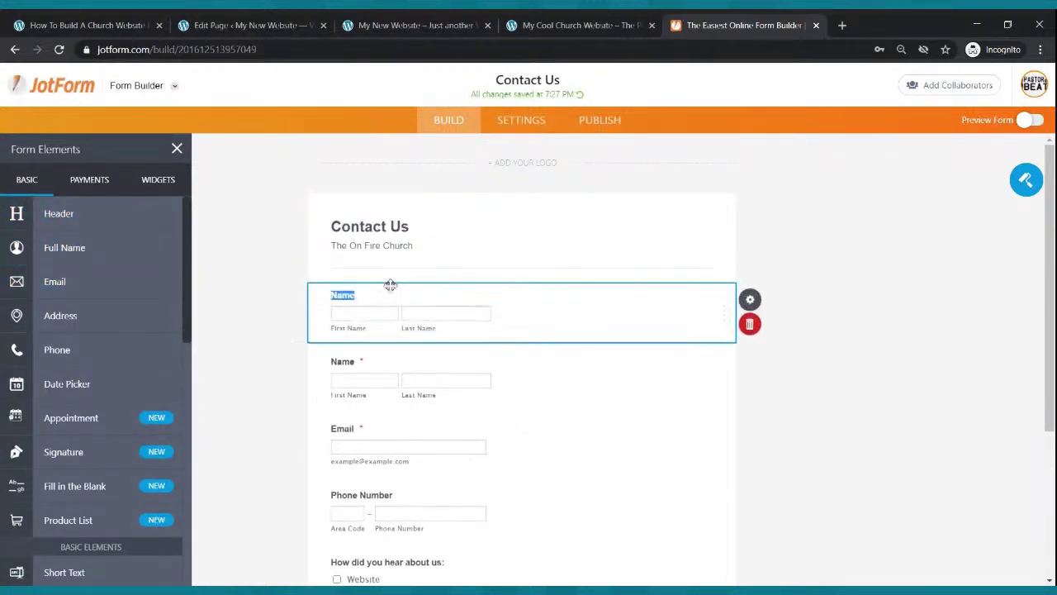
left_click(749, 324)
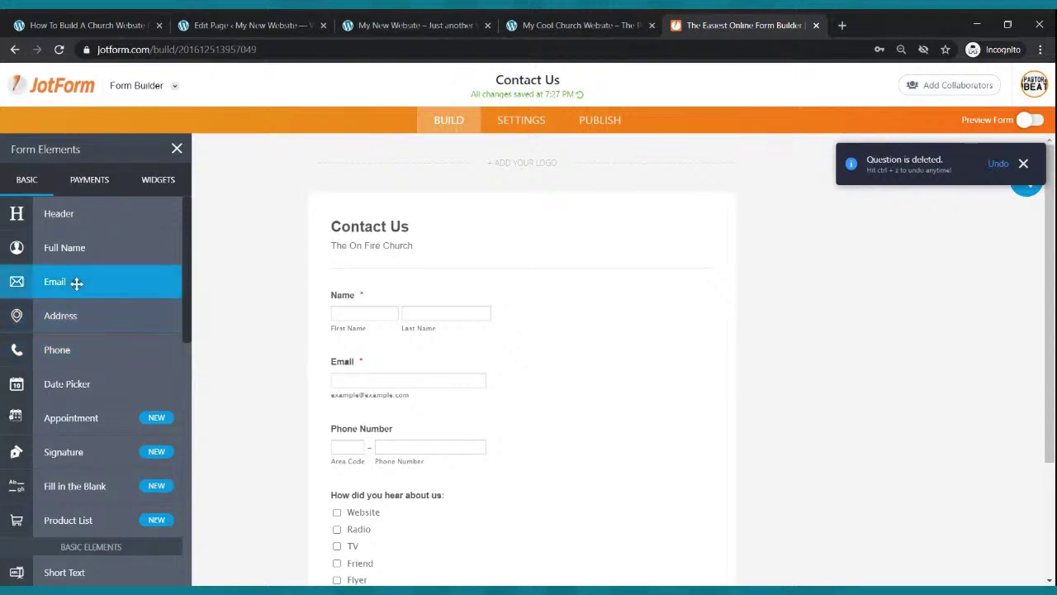
left_click_drag(75, 281, 417, 414)
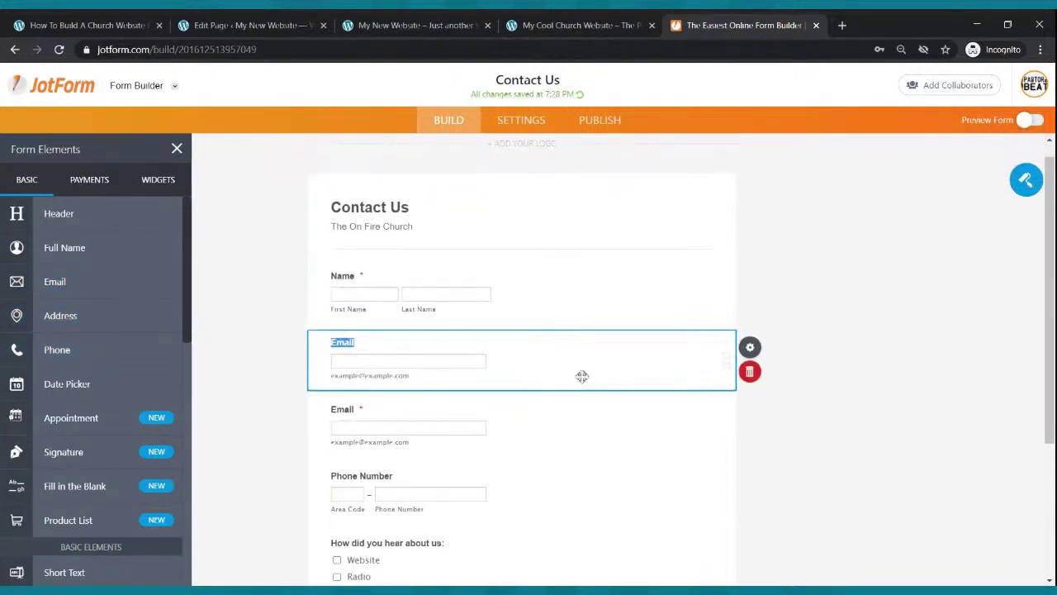
left_click(747, 377)
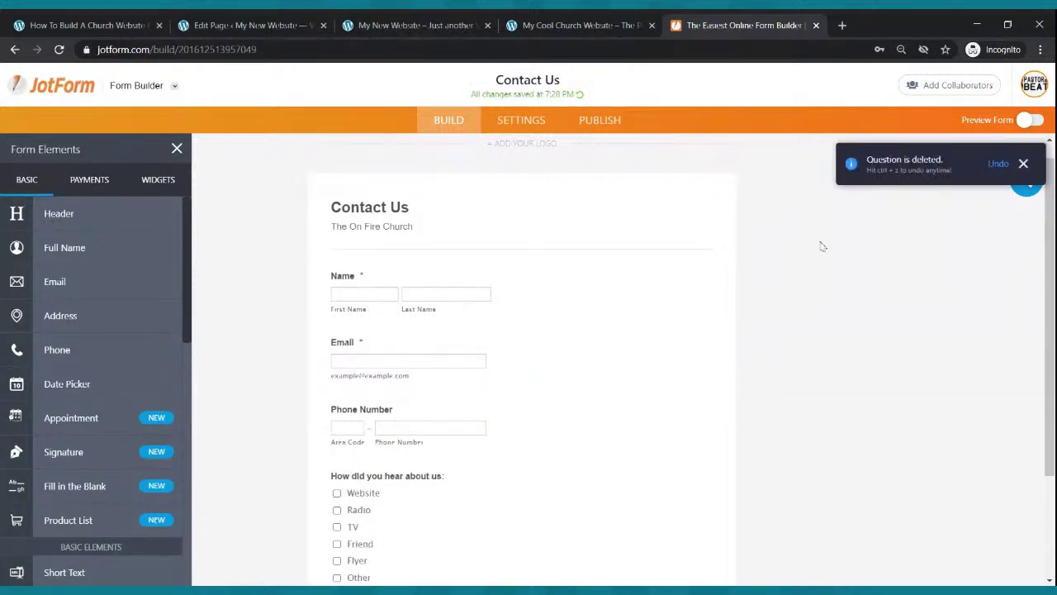
Insert a Multiple Choice element below Phone Number and title it "How did you hear about us:"
scroll(364, 307, "down", 2)
scroll(124, 295, "down", 1)
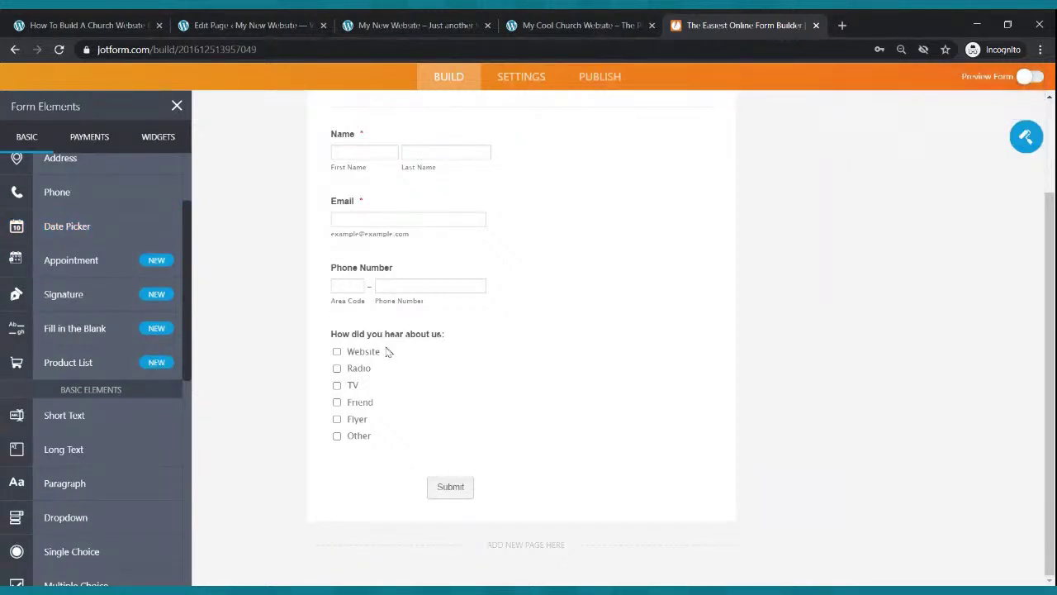
scroll(33, 396, "down", 1)
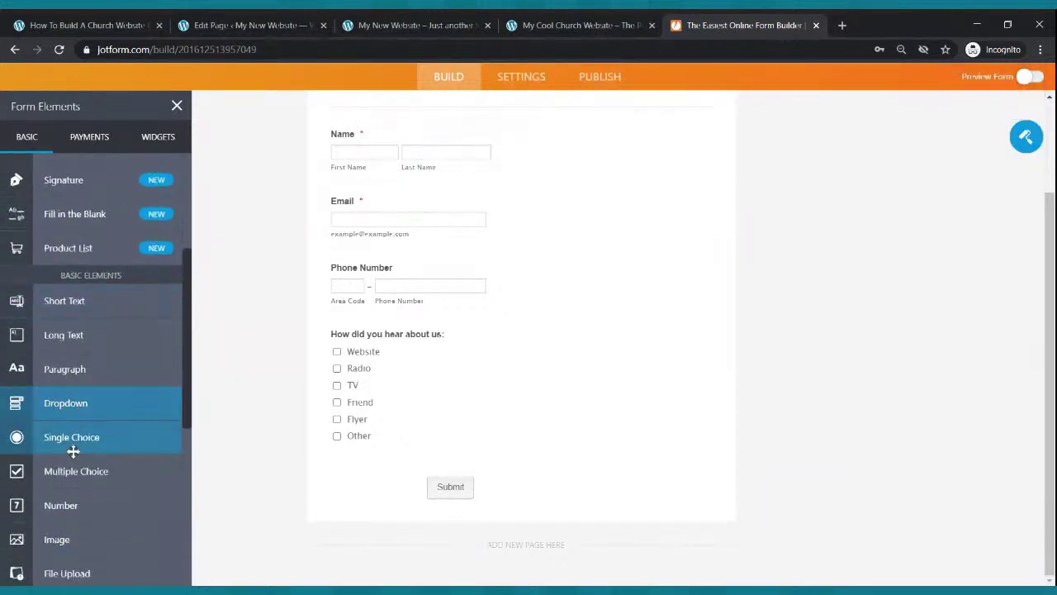
left_click_drag(80, 476, 406, 338)
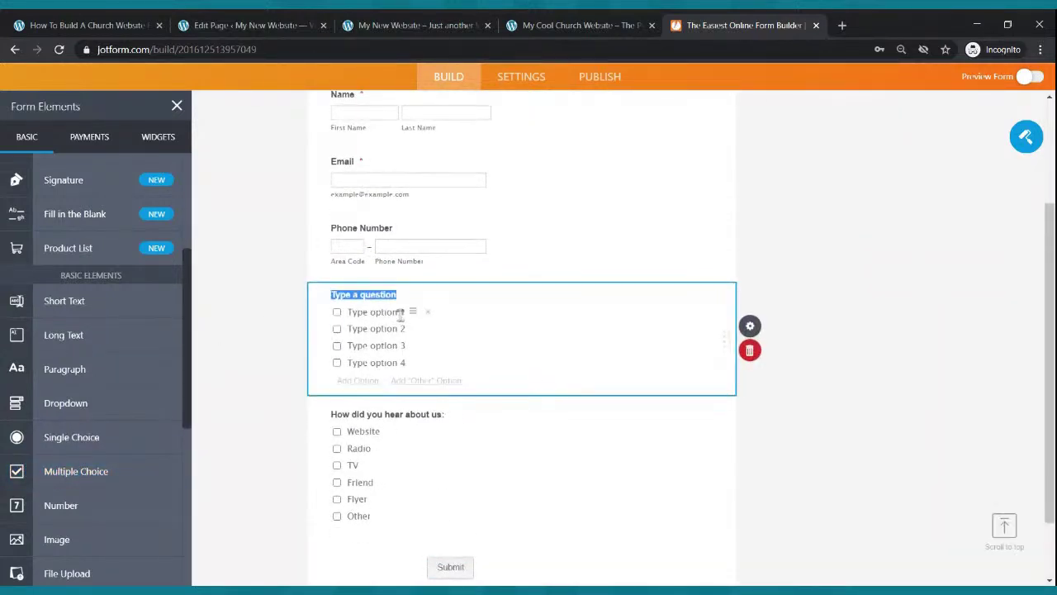
type("How did you hear about us")
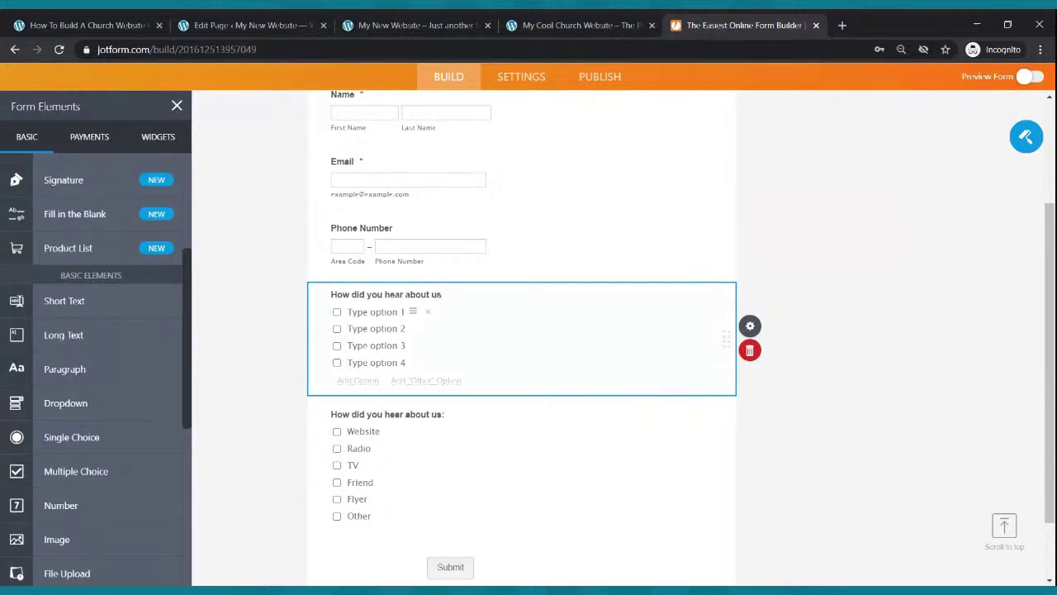
Set the new question's four answer options to Flyer, Radio, Friend and Other
left_click(378, 312)
type("Flyer")
left_click(374, 328)
type("Radio")
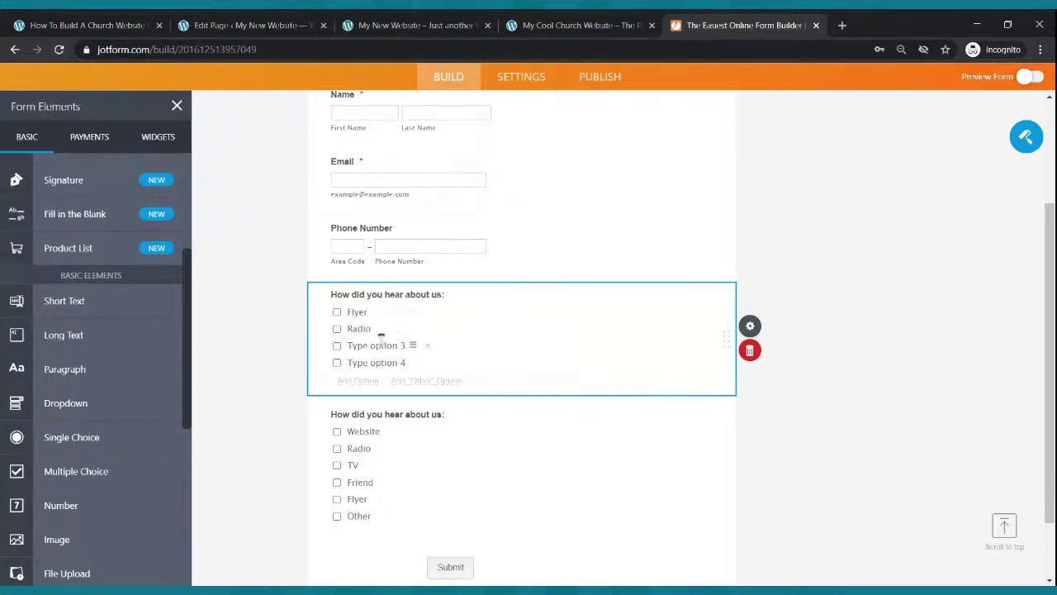
left_click(380, 345)
type("Friend")
left_click(382, 361)
type("Other")
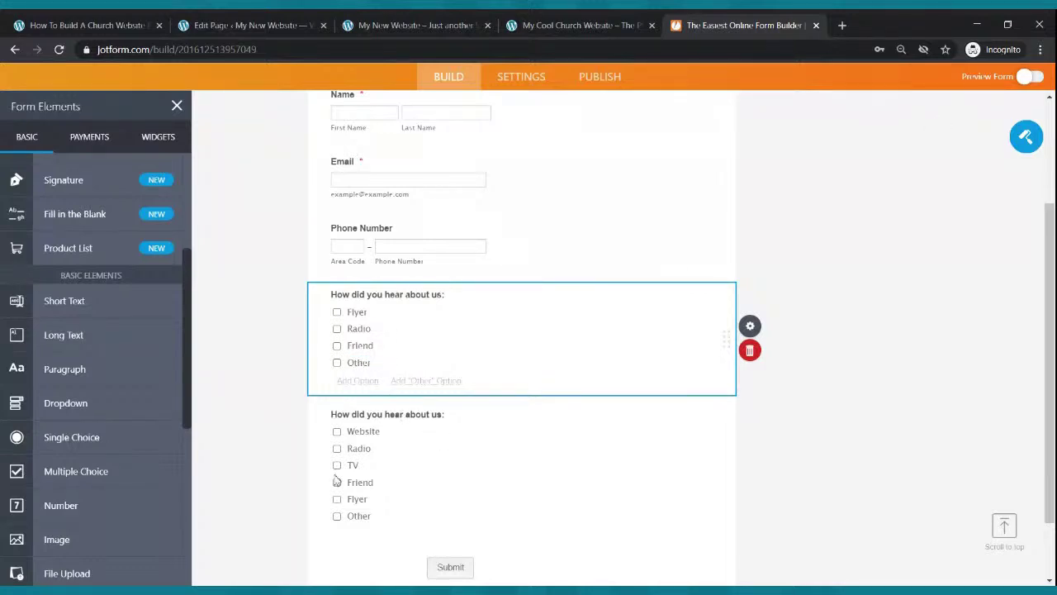
scroll(364, 469, "down", 1)
scroll(496, 464, "up", 1)
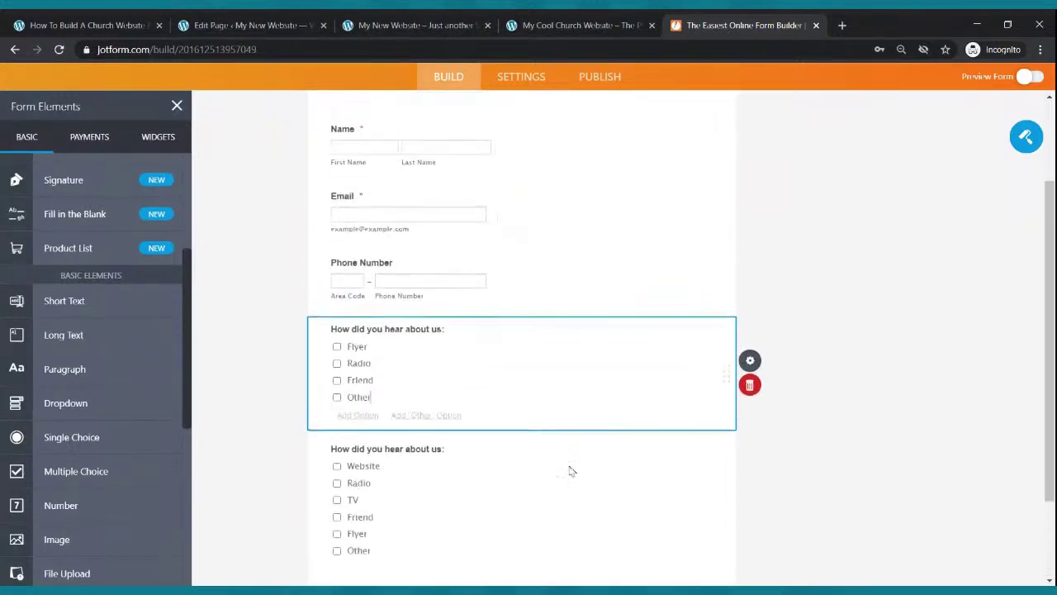
Delete the "How did you hear about us:" question with the four options Flyer, Radio, Friend and Other, and check the remaining form fields
scroll(460, 477, "up", 2)
scroll(460, 473, "down", 3)
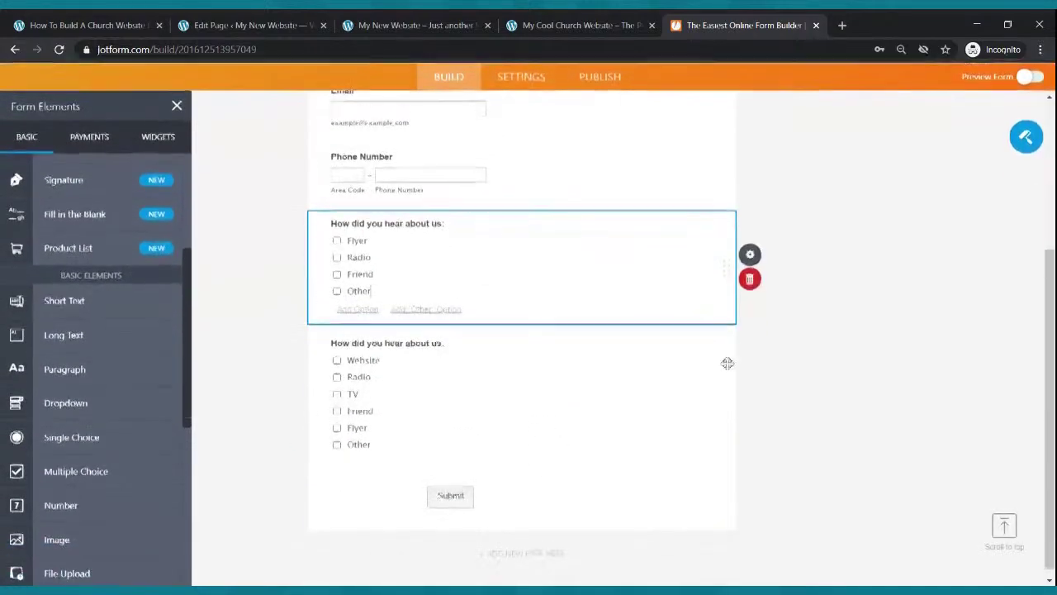
left_click(755, 286)
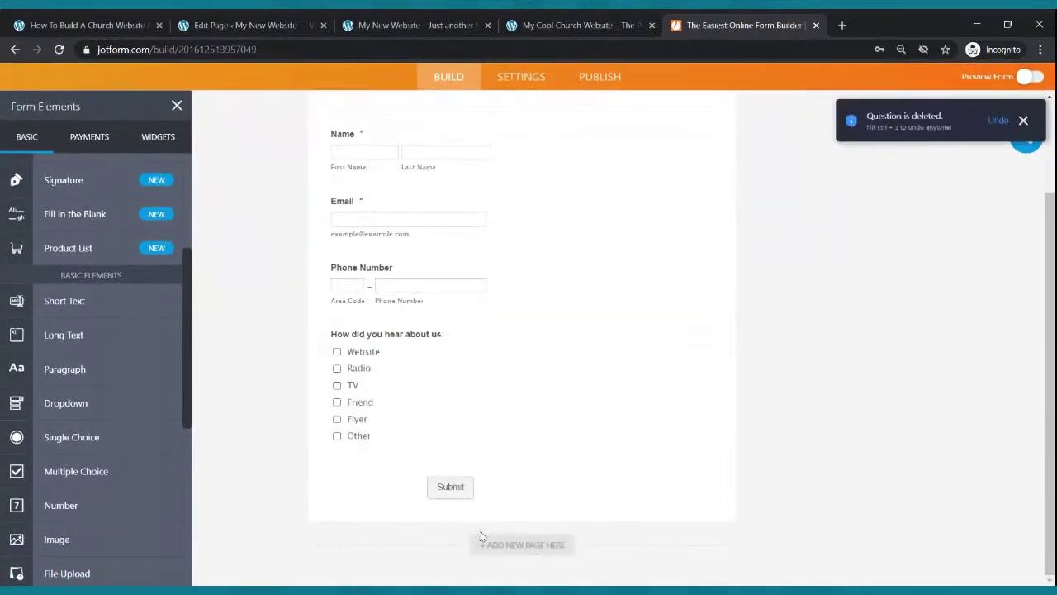
scroll(484, 370, "up", 4)
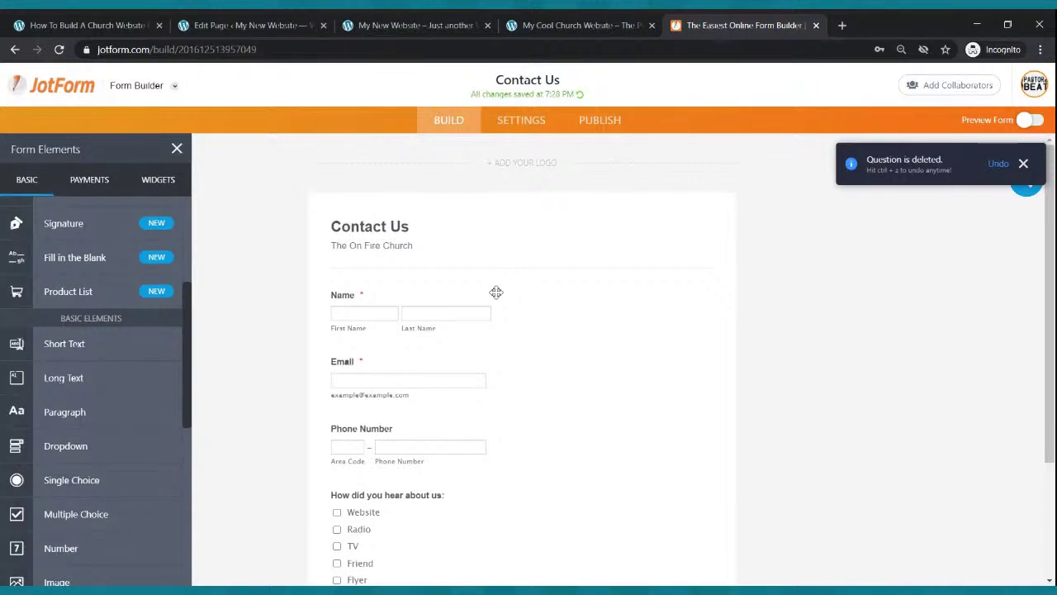
scroll(503, 288, "down", 2)
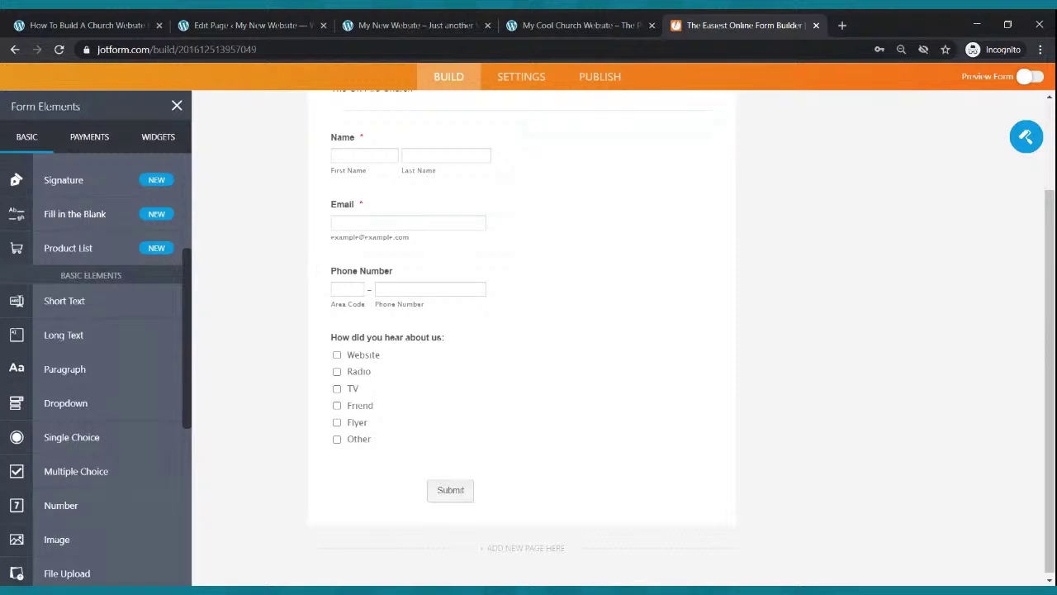
scroll(465, 266, "up", 2)
scroll(470, 274, "down", 2)
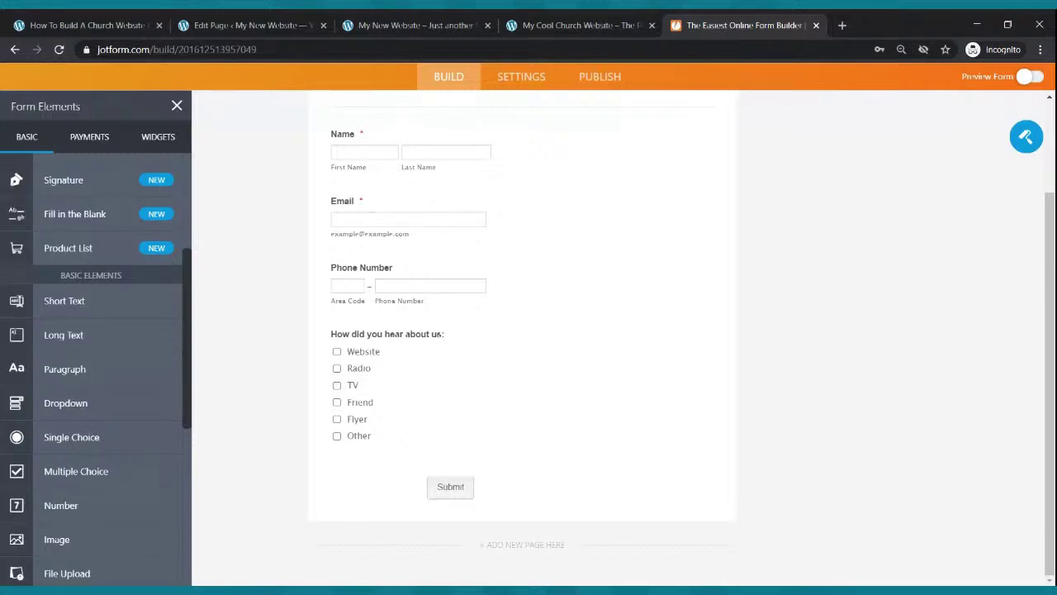
Open the Contact Us form's embed options for publishing and copy the script embed code
scroll(590, 144, "up", 3)
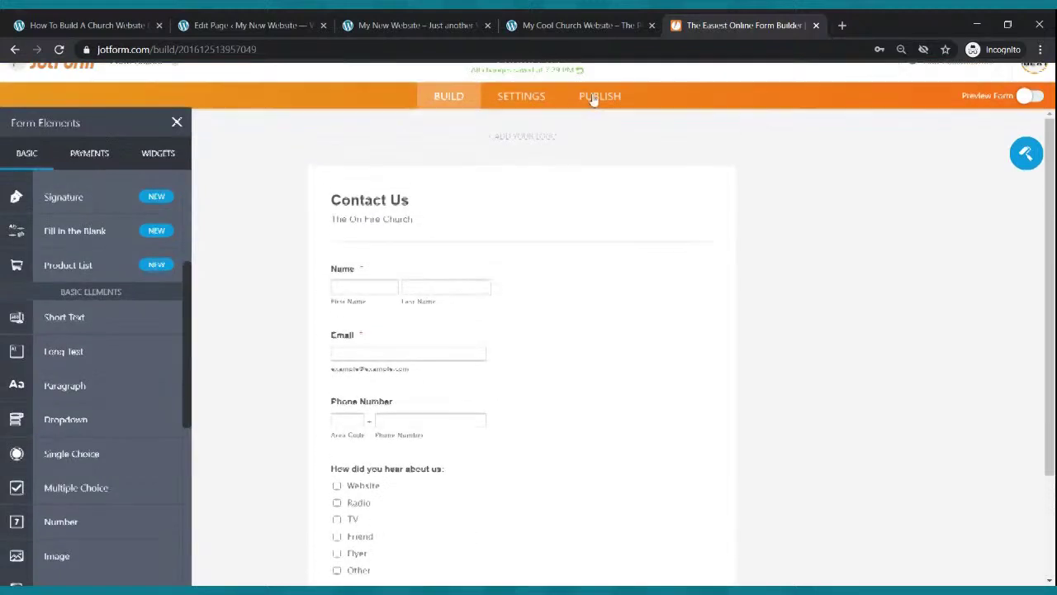
left_click(593, 130)
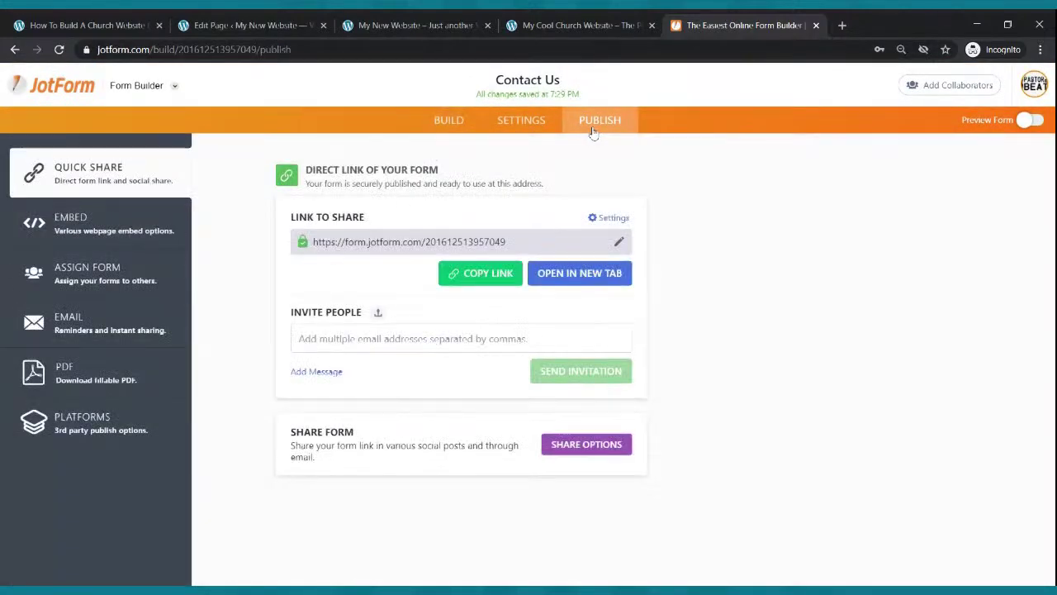
left_click(64, 234)
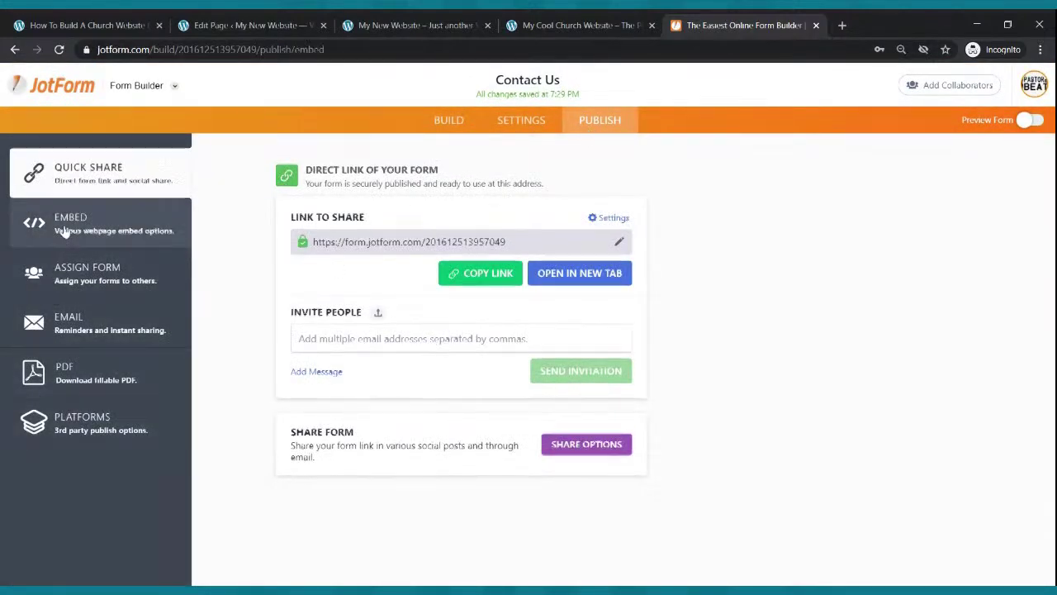
left_click(575, 320)
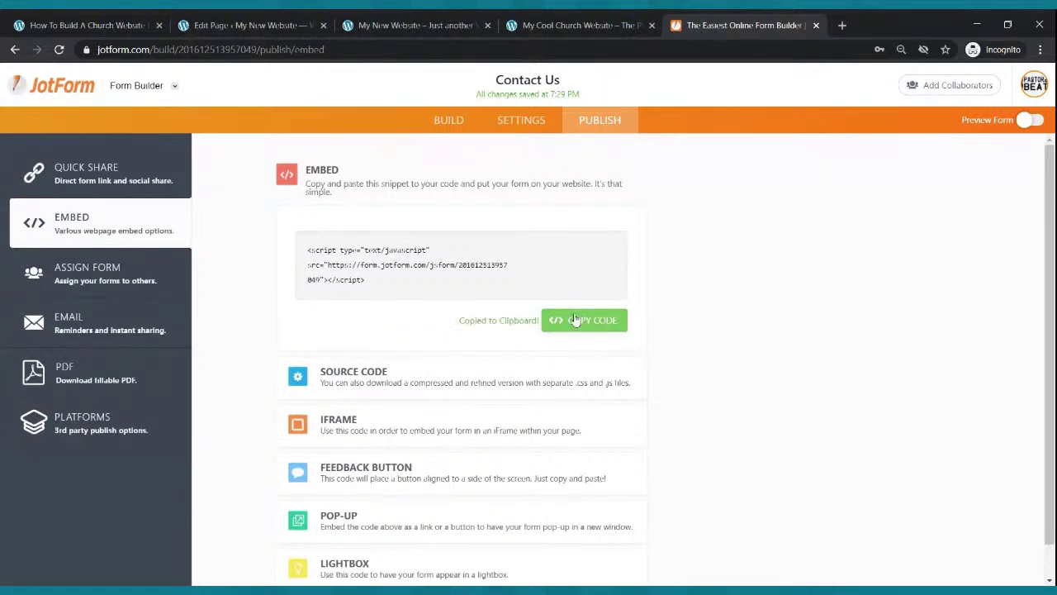
Switch to the WordPress Contact Us page editor and insert a Custom HTML block below the title
left_click(248, 25)
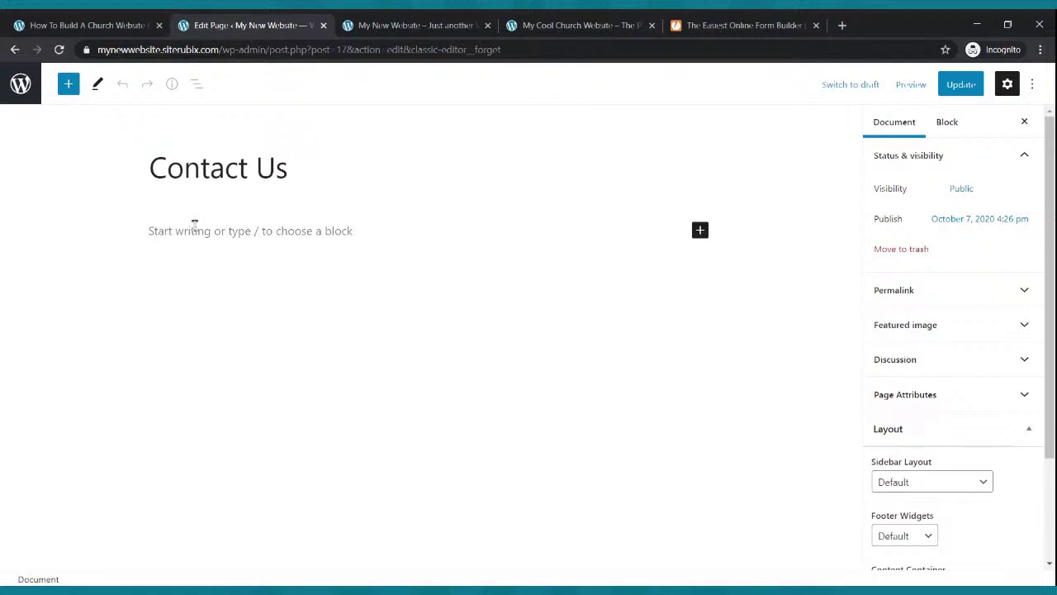
left_click(699, 230)
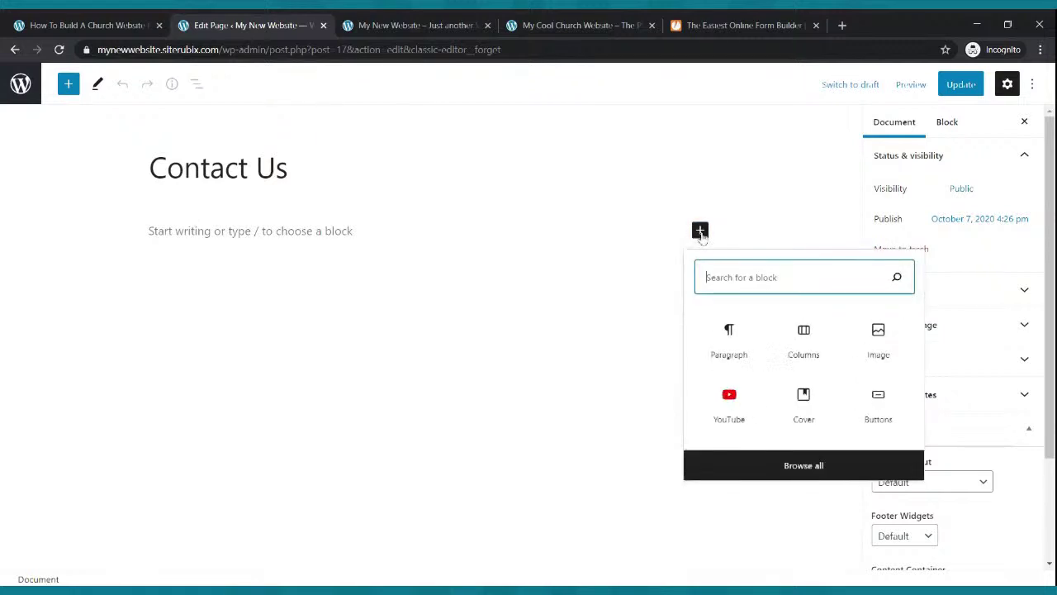
type("html")
left_click(731, 348)
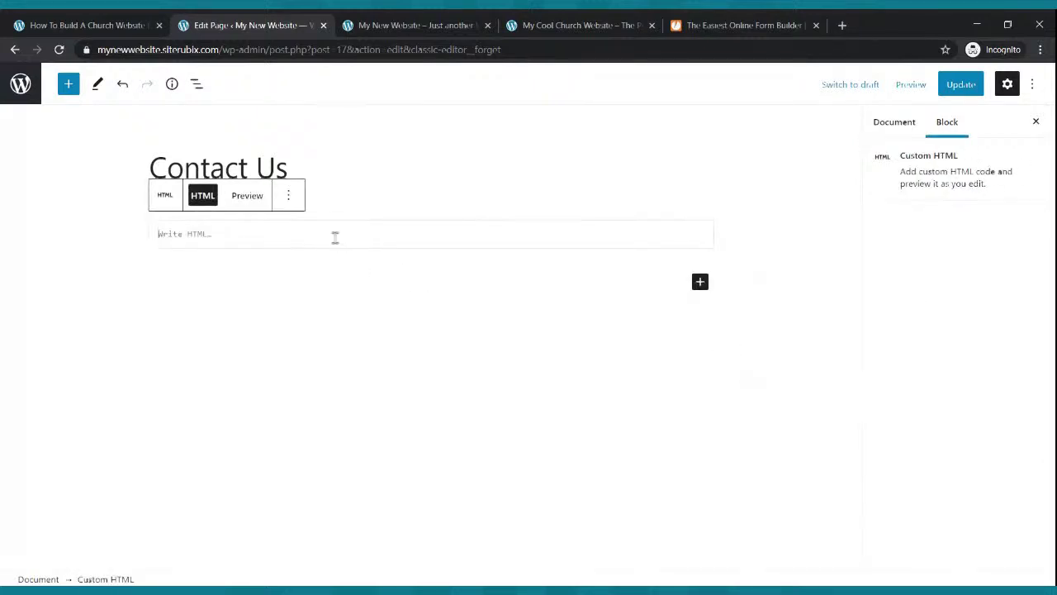
Copy the JotForm embed code again, paste it into the Contact Us page's Custom HTML block and update the page
left_click(727, 25)
left_click(438, 279)
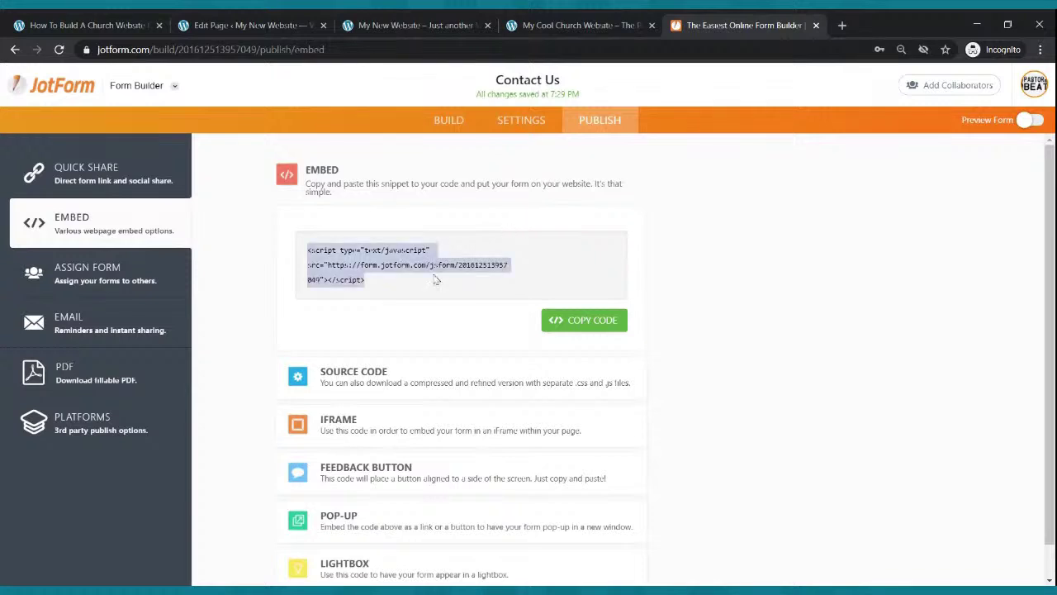
left_click(590, 330)
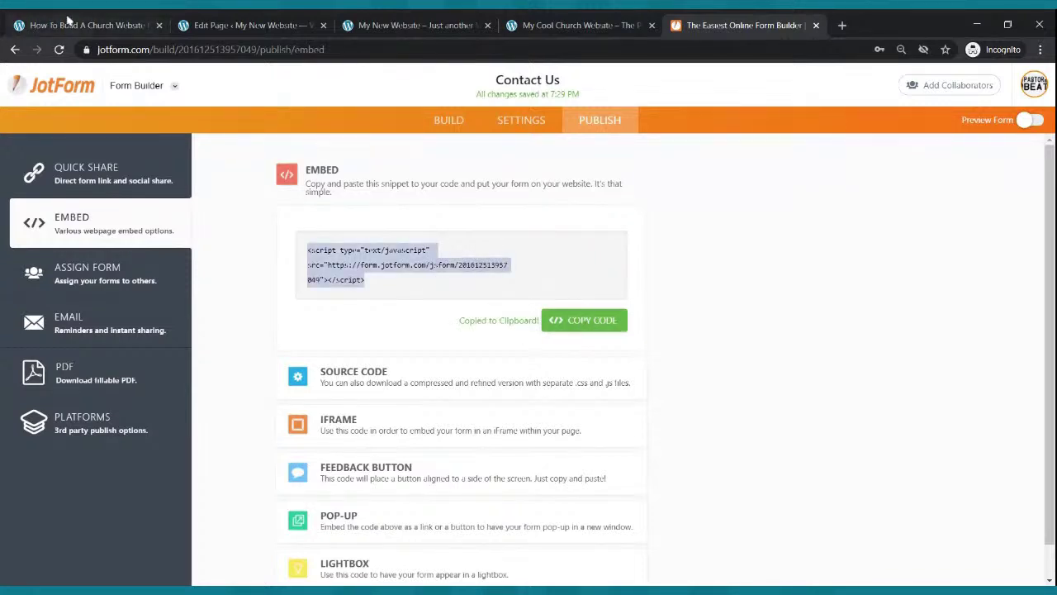
left_click(234, 21)
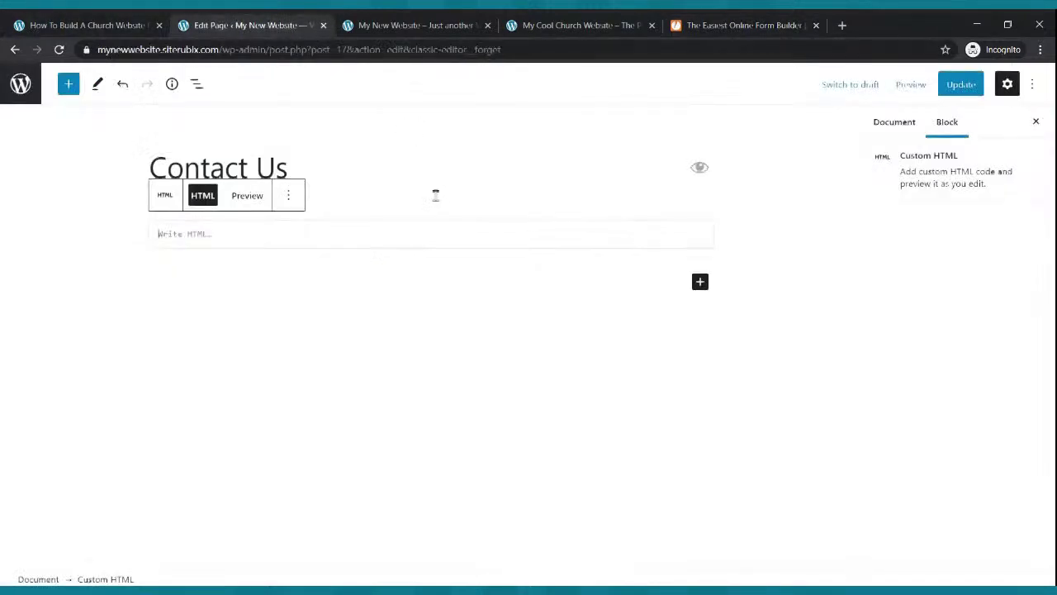
left_click(347, 242)
key("ctrl+v")
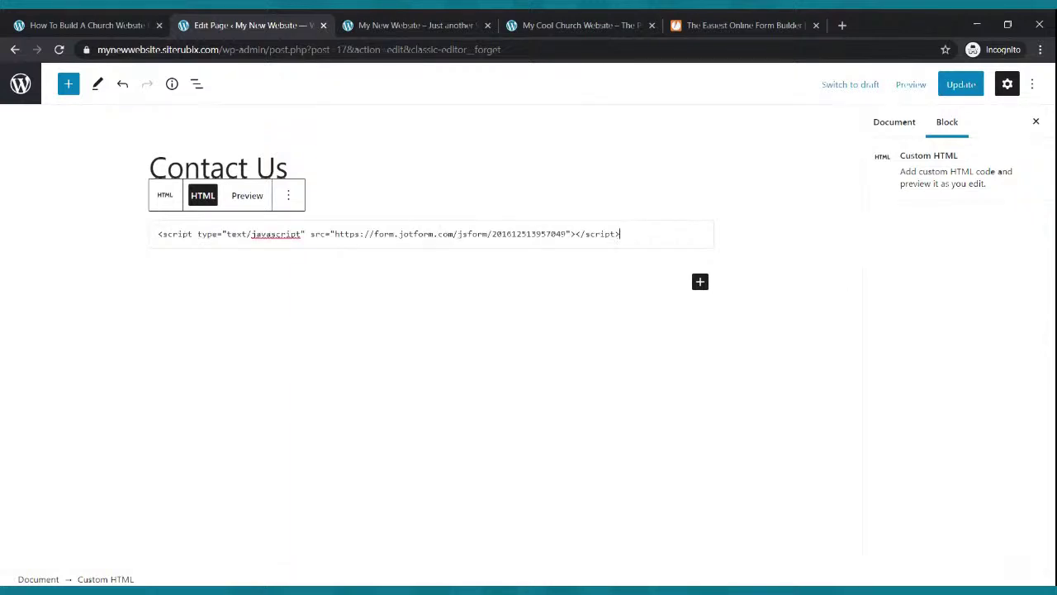
left_click(948, 94)
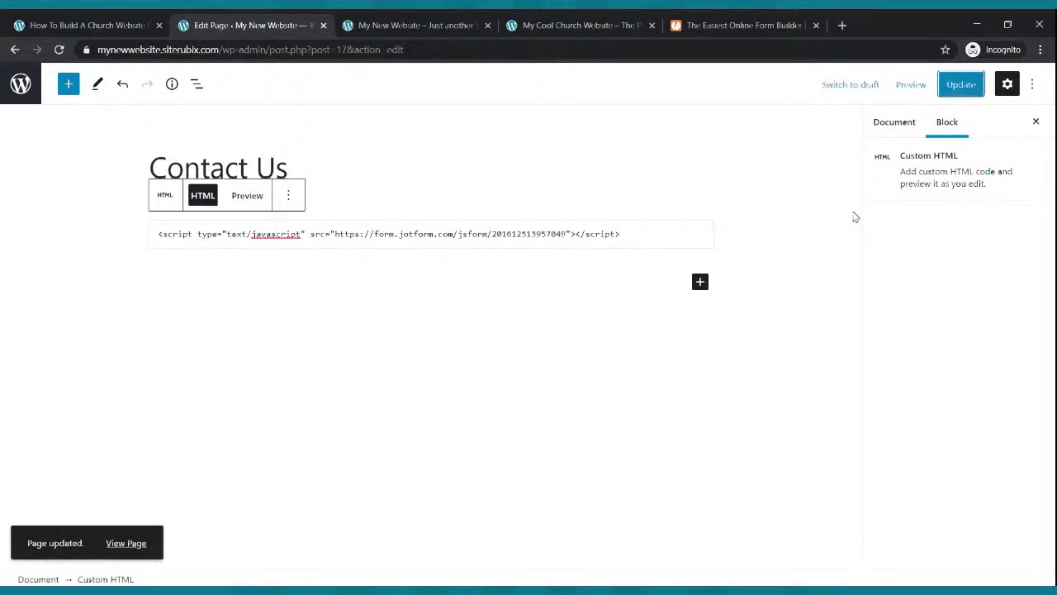
Open the Contact Us page on the live site and examine the embedded form from top to bottom
left_click(411, 25)
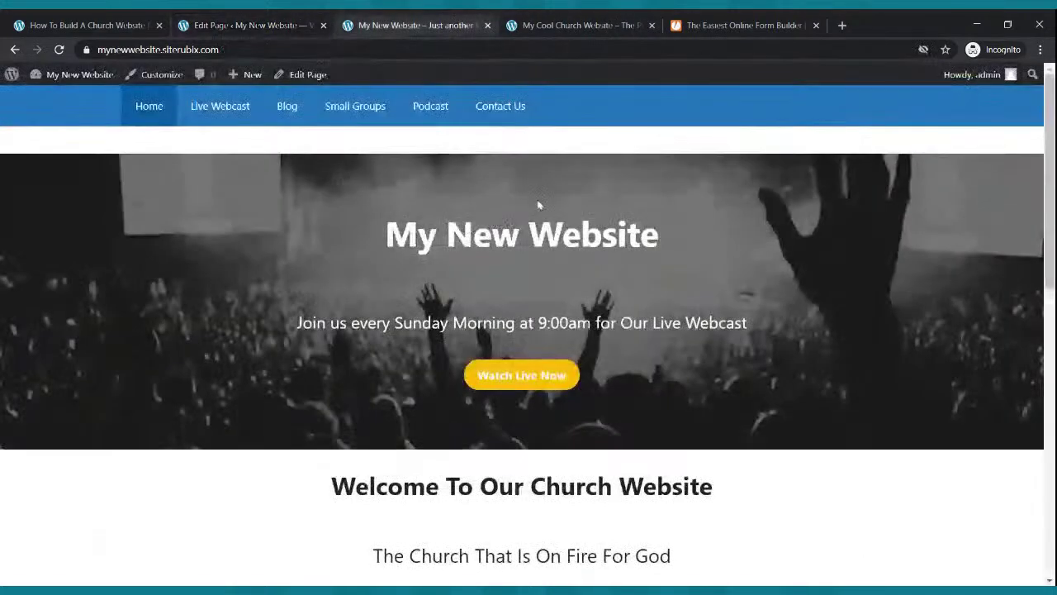
left_click(498, 114)
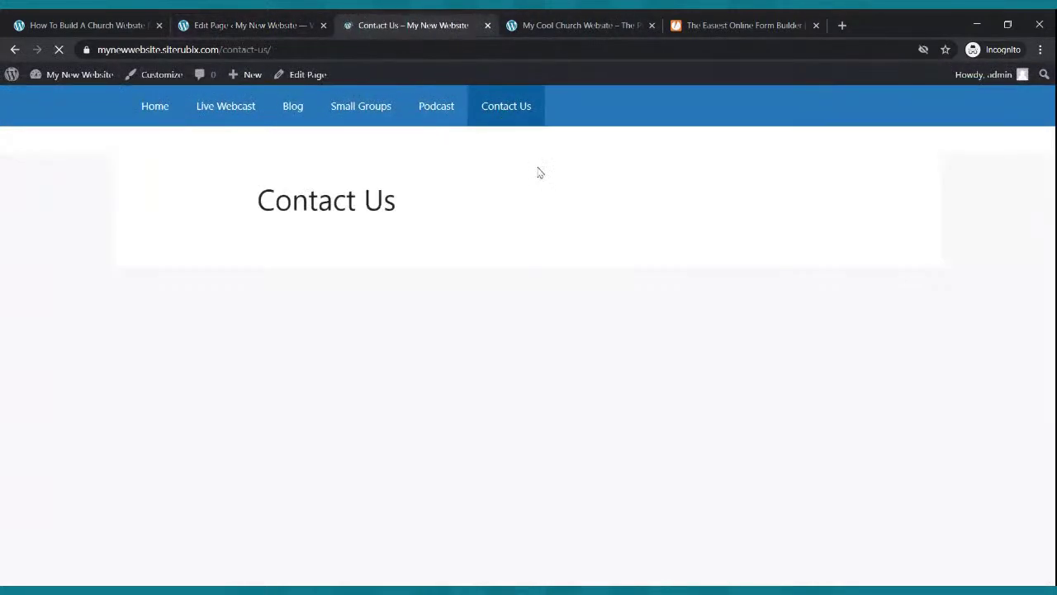
scroll(541, 160, "down", 2)
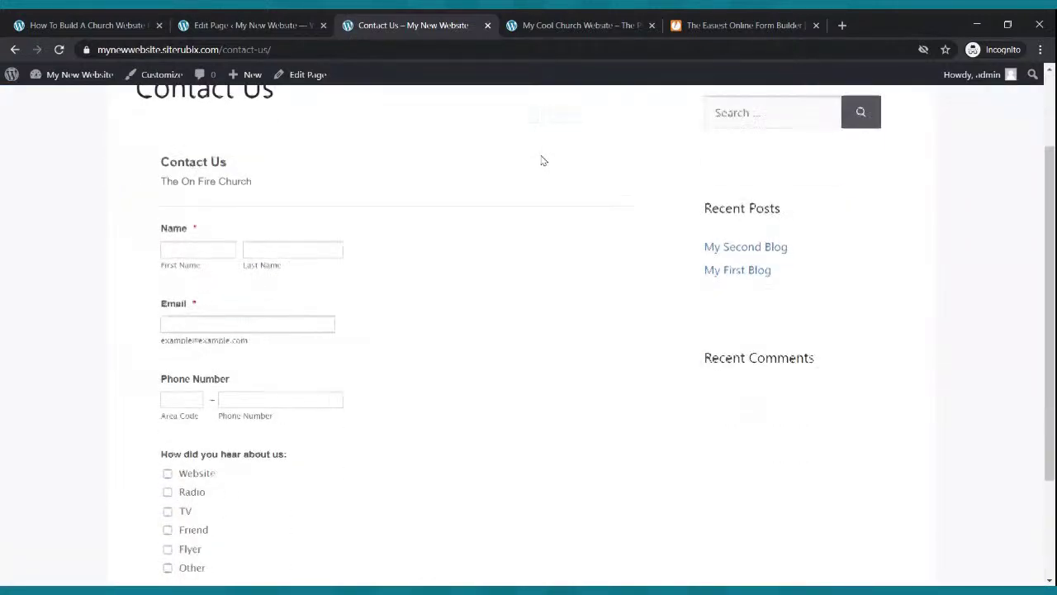
scroll(541, 160, "down", 3)
scroll(541, 158, "up", 5)
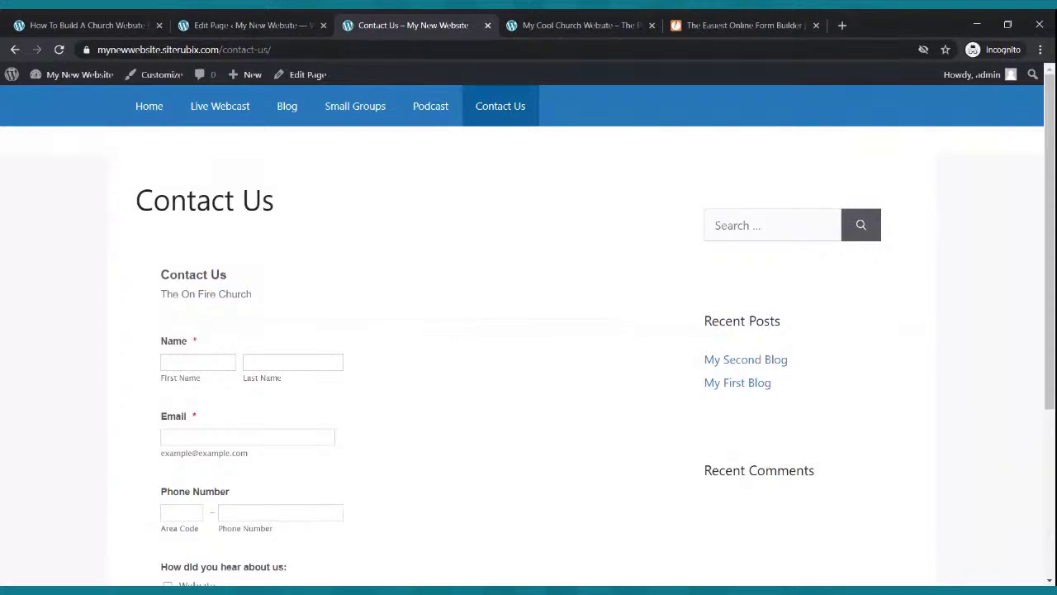
scroll(557, 165, "down", 3)
scroll(556, 165, "up", 3)
scroll(557, 169, "down", 3)
scroll(556, 174, "up", 5)
Open the live site's Home page and look through its whole length
left_click(158, 110)
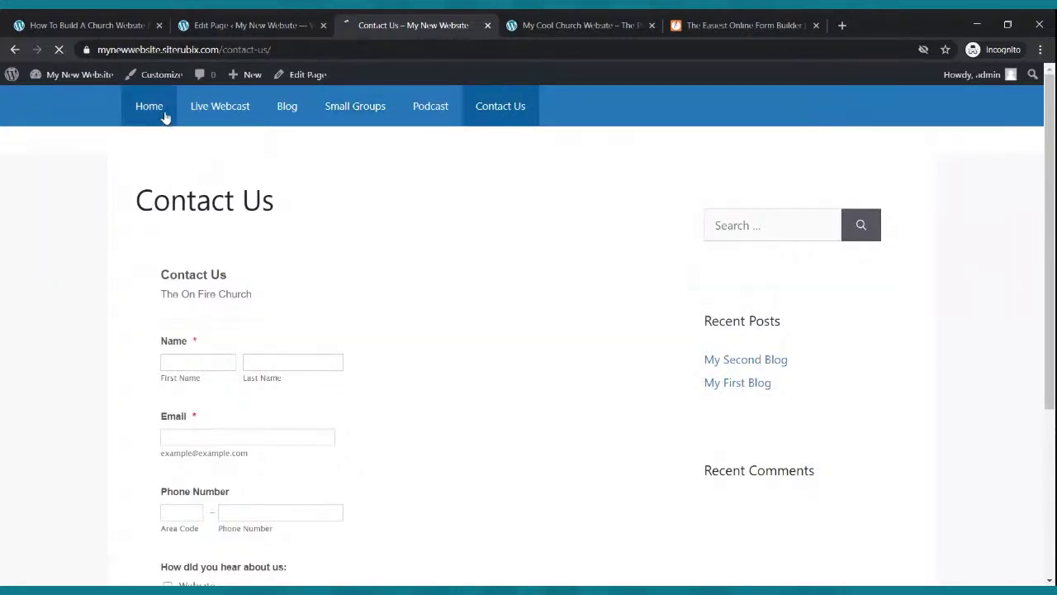
scroll(203, 213, "down", 10)
scroll(206, 209, "up", 10)
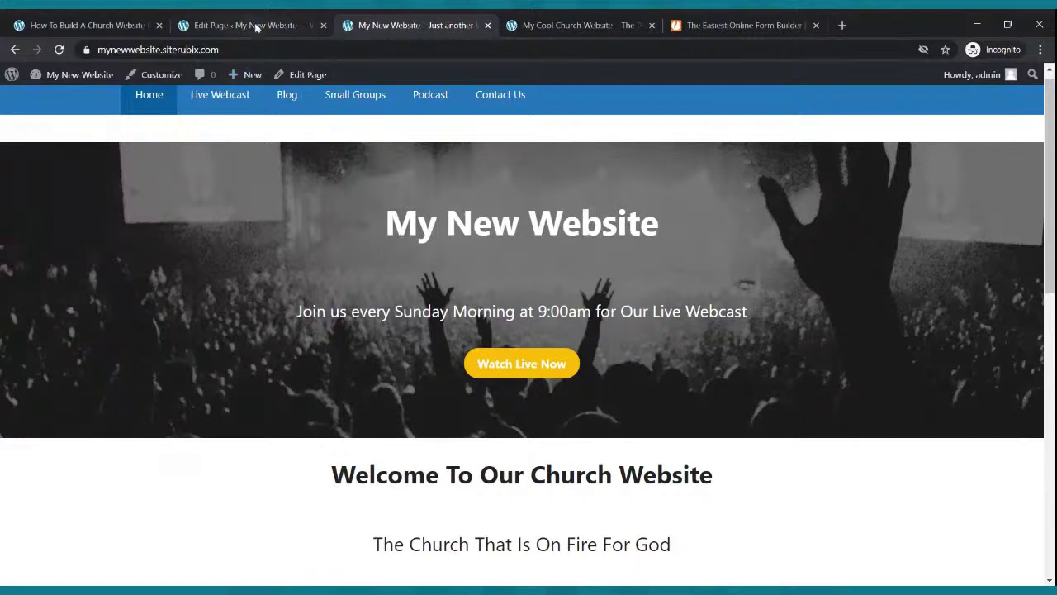
Return to the WordPress pages list and open the Home page in the block editor
left_click(256, 27)
left_click(20, 83)
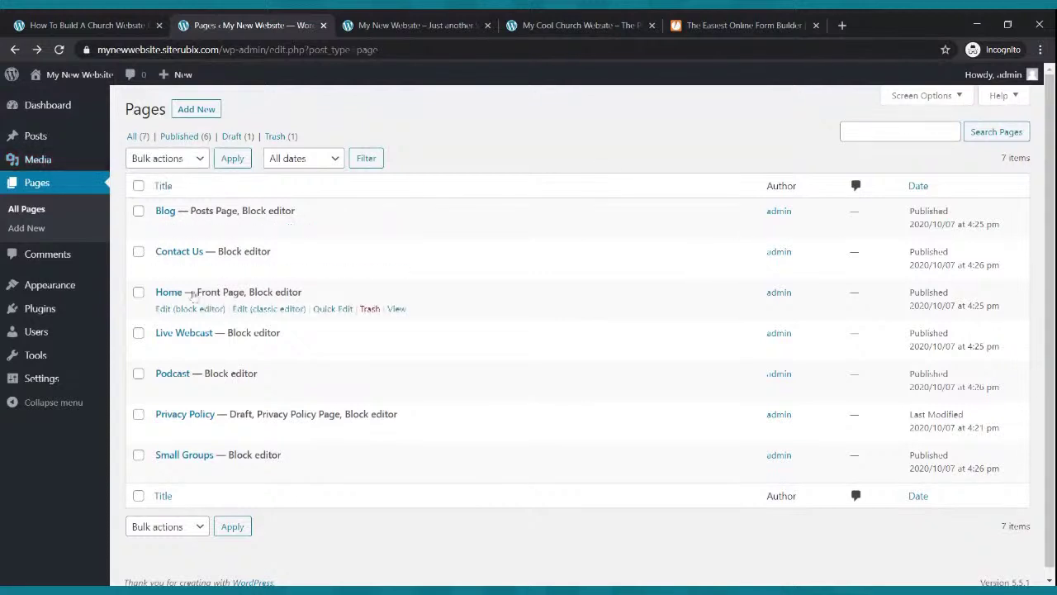
left_click(198, 310)
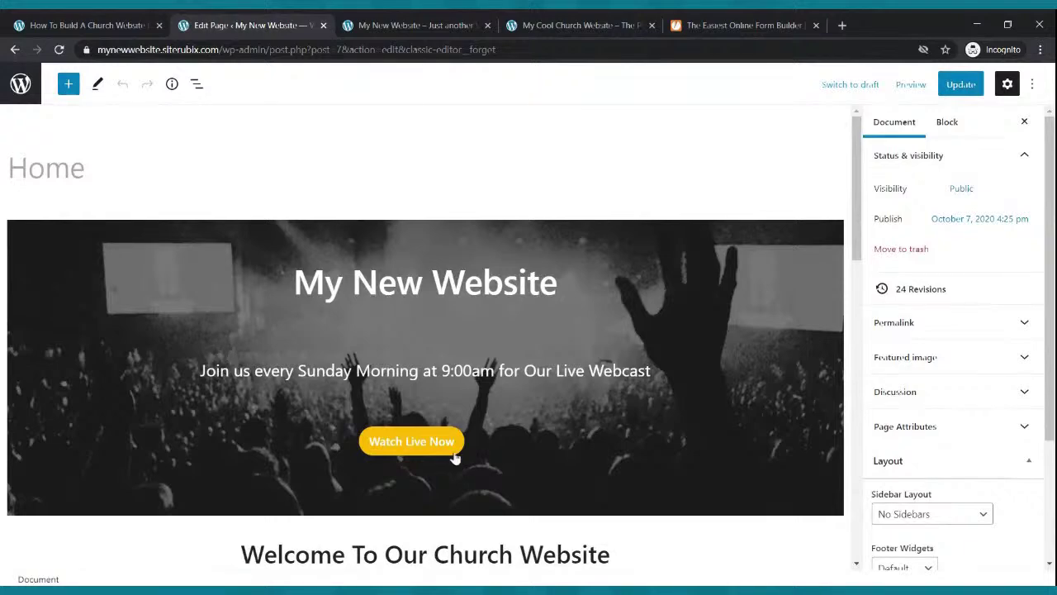
Link the Watch Live Now button to the Live Webcast page's URL on mynewwebsite.siterubix.com, copied from the live site, and update the Home page
left_click(453, 453)
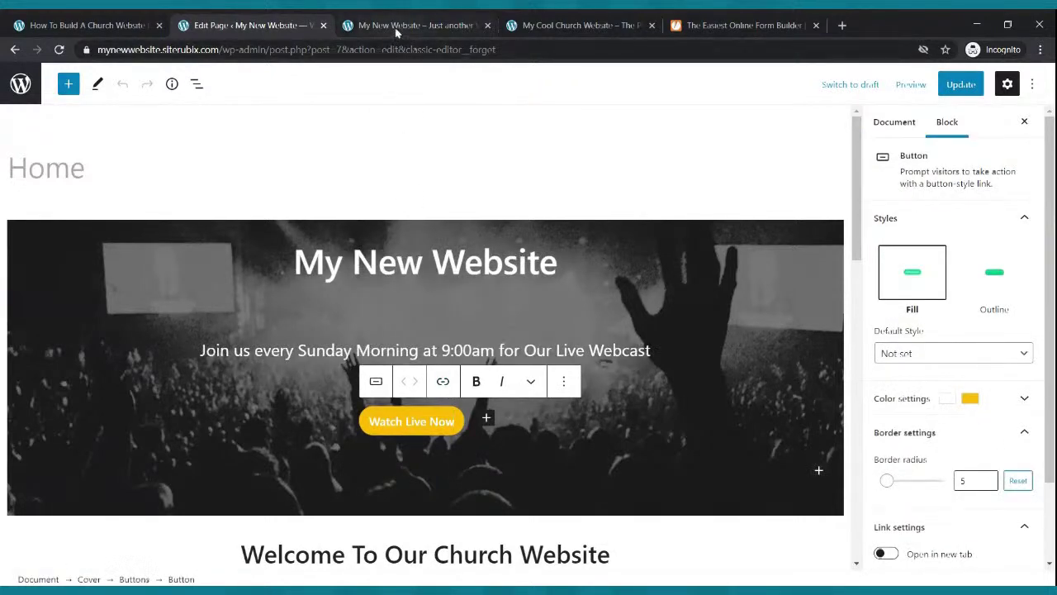
left_click(396, 25)
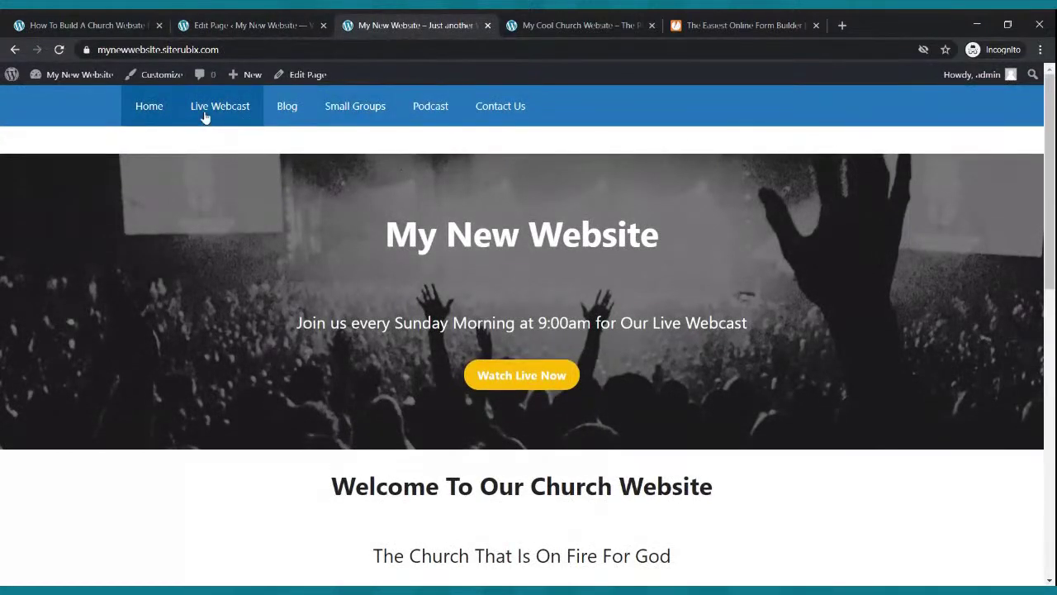
left_click(232, 112)
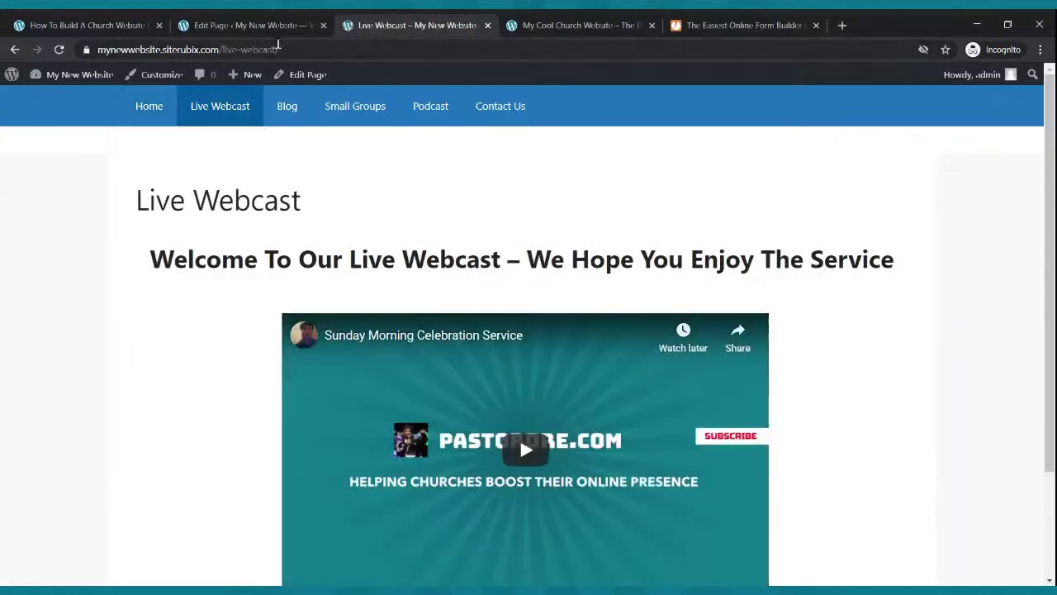
left_click(248, 26)
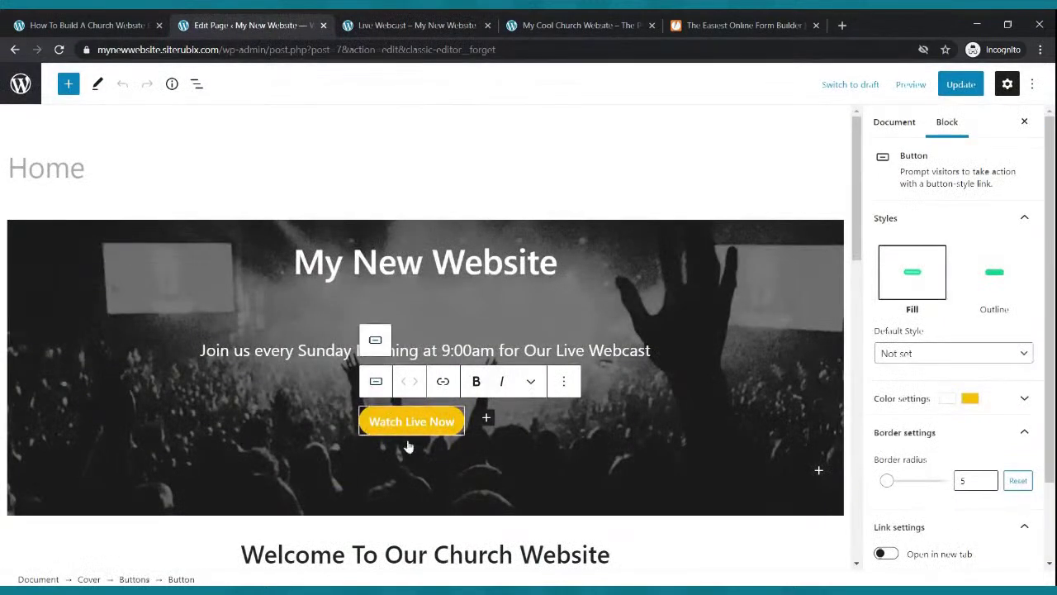
left_click(432, 385)
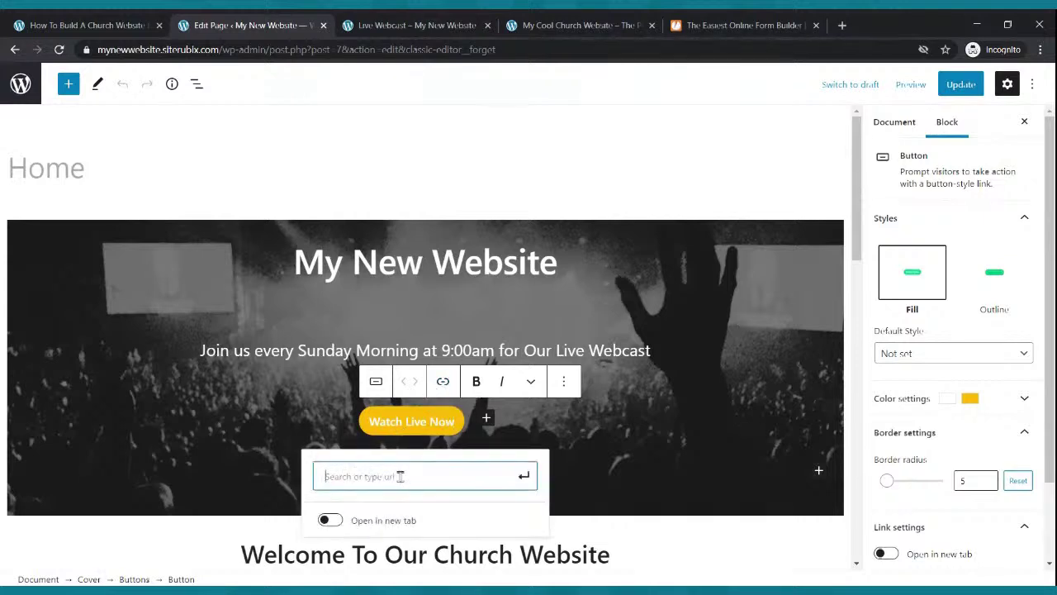
key("ctrl+v")
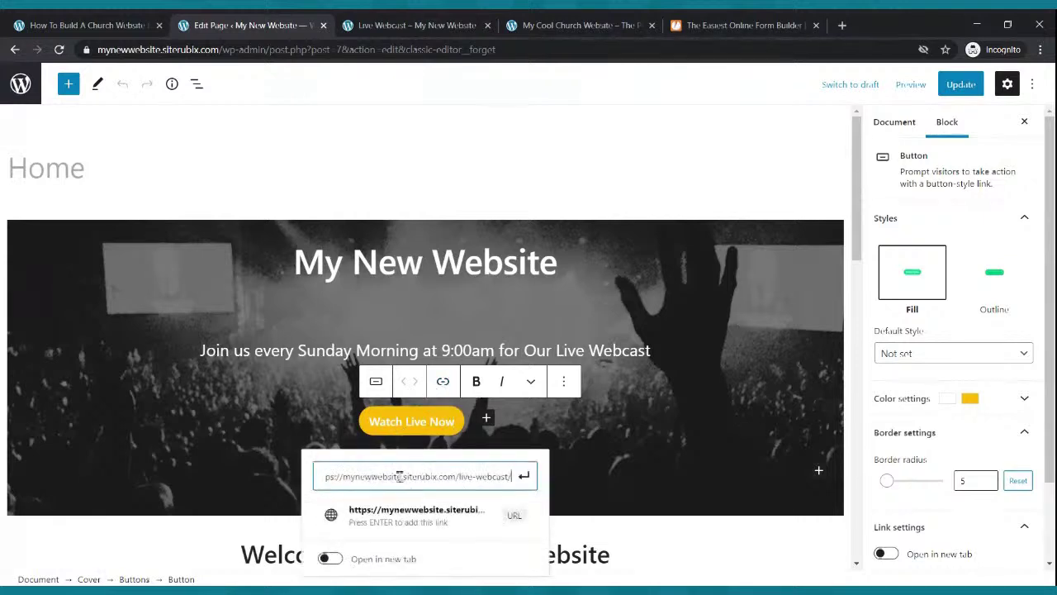
left_click(525, 476)
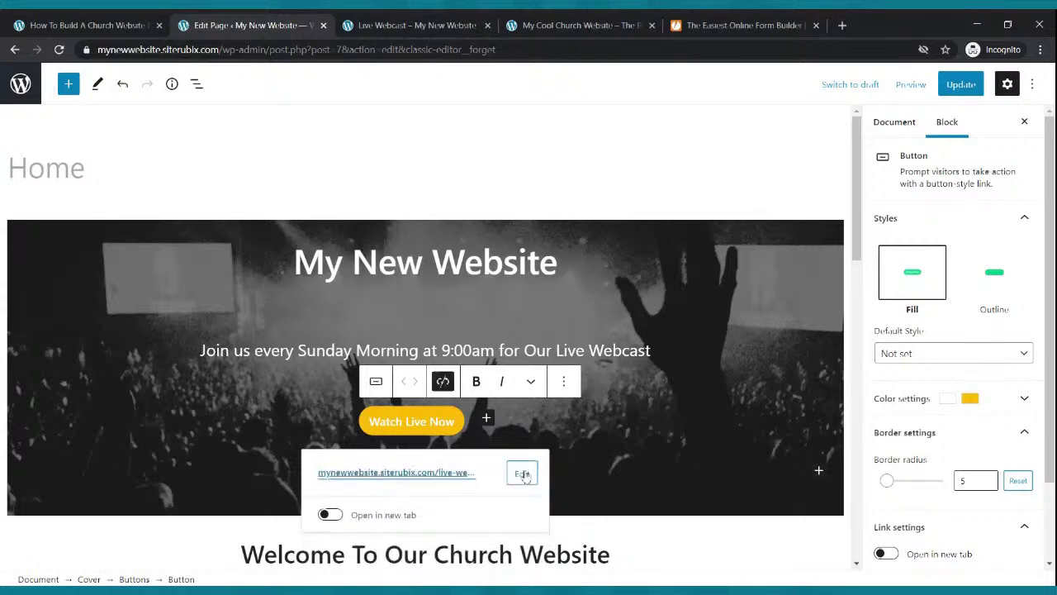
left_click(946, 89)
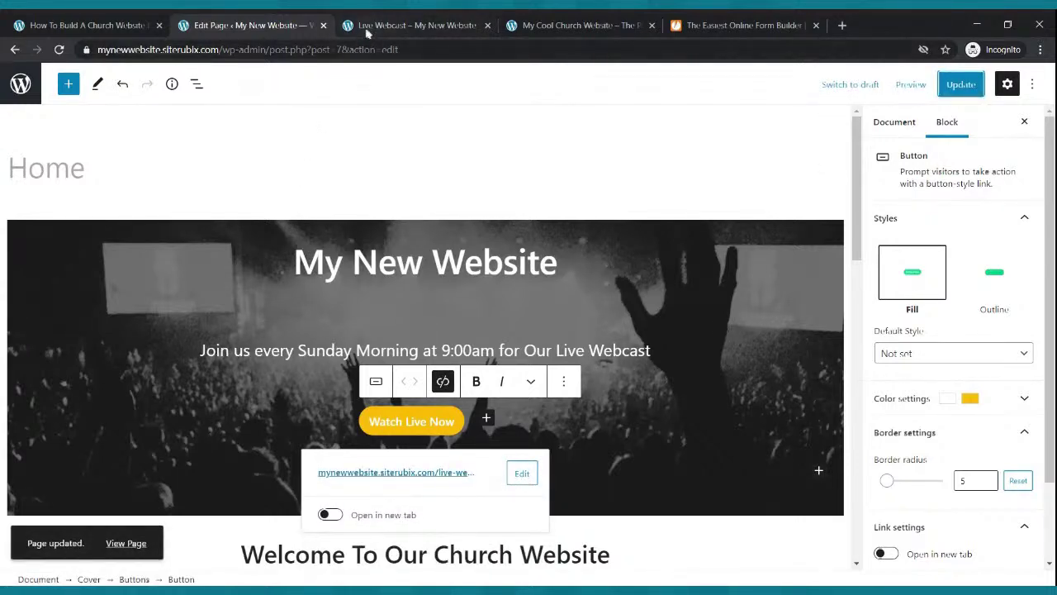
Reopen the live Home page and test the Watch Live Now button's link
left_click(368, 29)
left_click(157, 107)
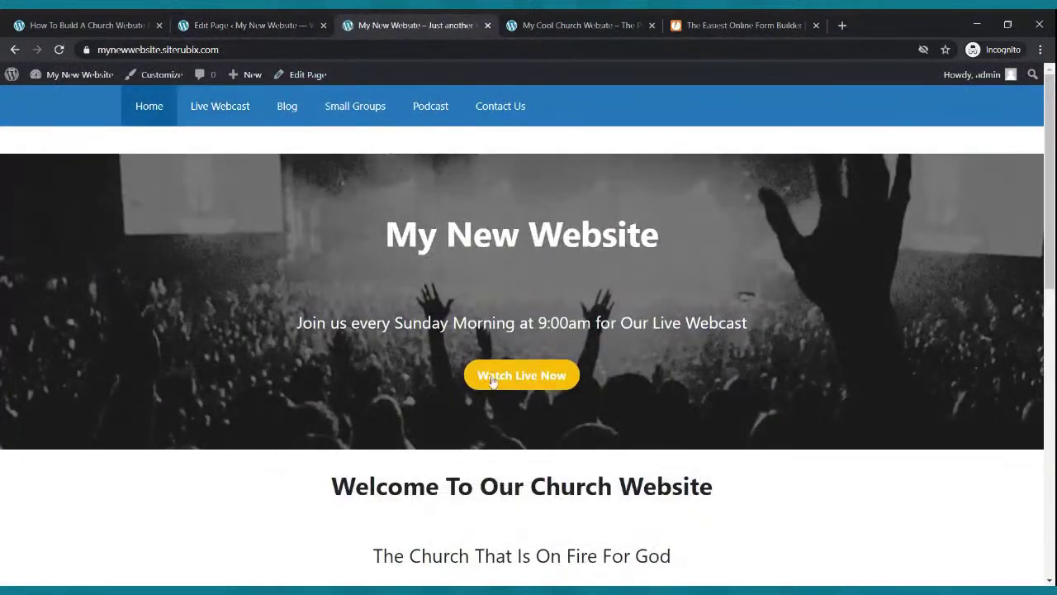
left_click(517, 379)
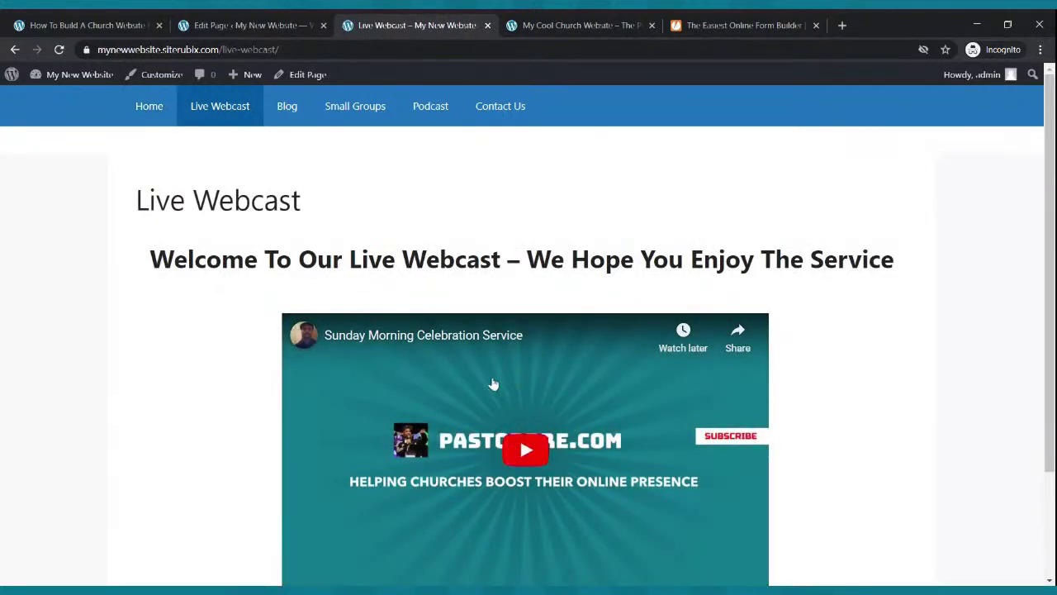
Look through the live Live Webcast page down to its footer, and return to the site's Home page
scroll(504, 384, "down", 3)
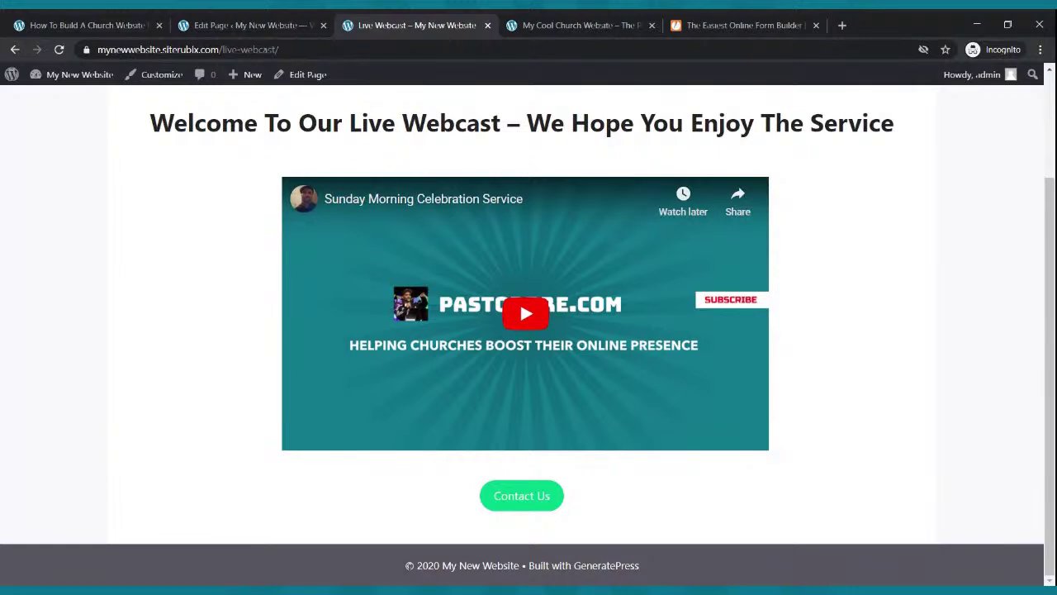
scroll(529, 331, "up", 3)
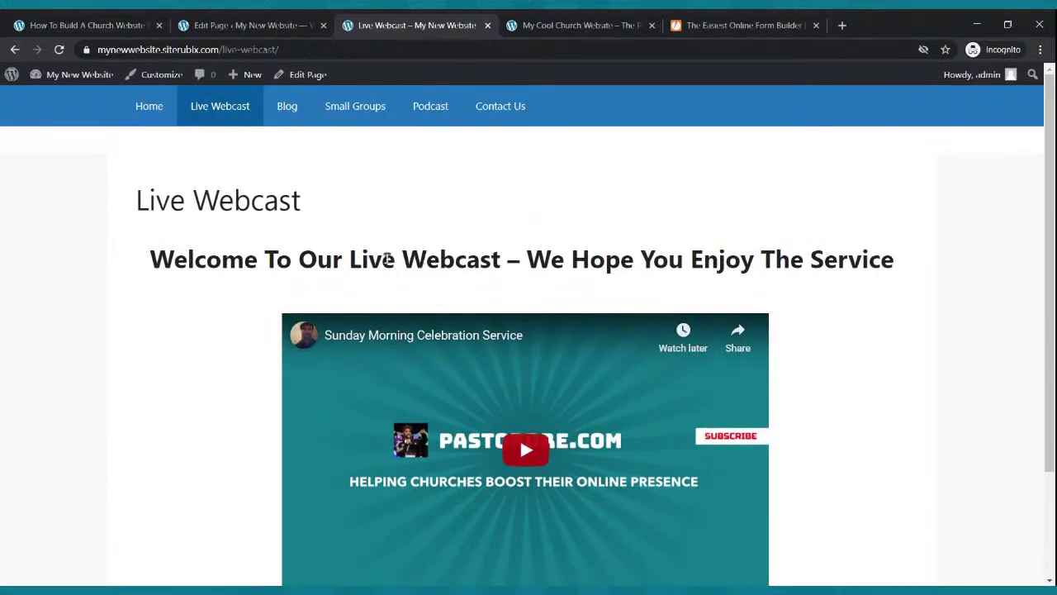
left_click(152, 109)
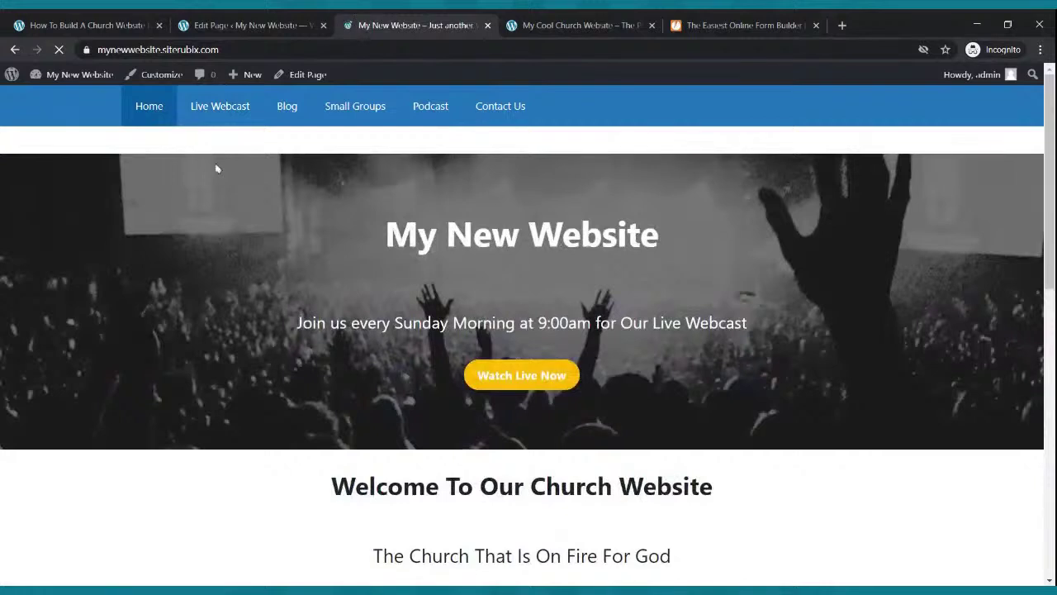
Check the site navigation by opening Live Webcast, Blog, Small Groups, Podcast and Contact Us in turn, ending back on Home
left_click(191, 110)
left_click(287, 112)
left_click(366, 113)
left_click(419, 113)
left_click(498, 110)
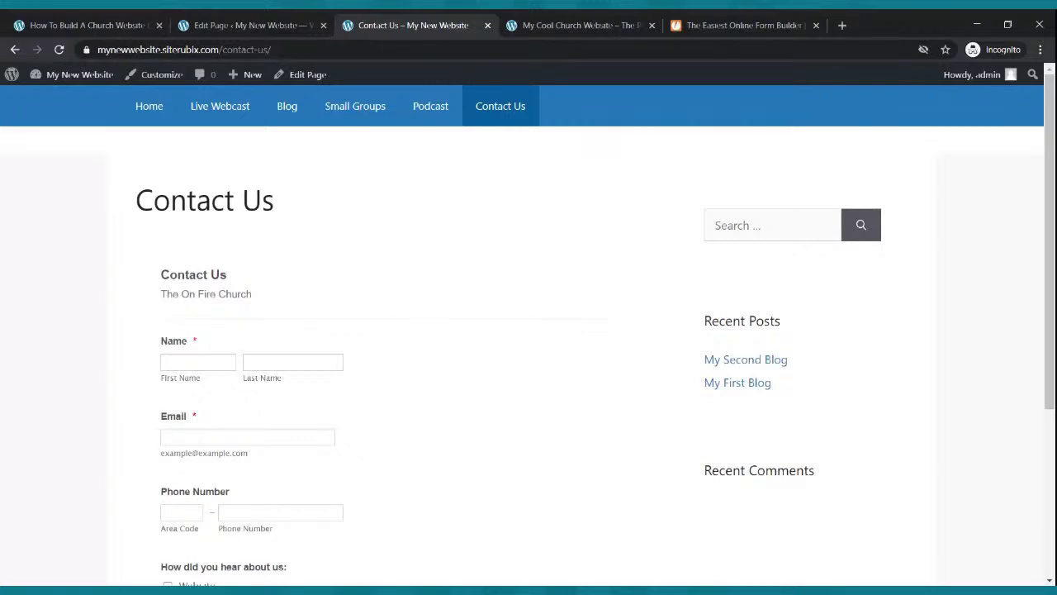
left_click(161, 107)
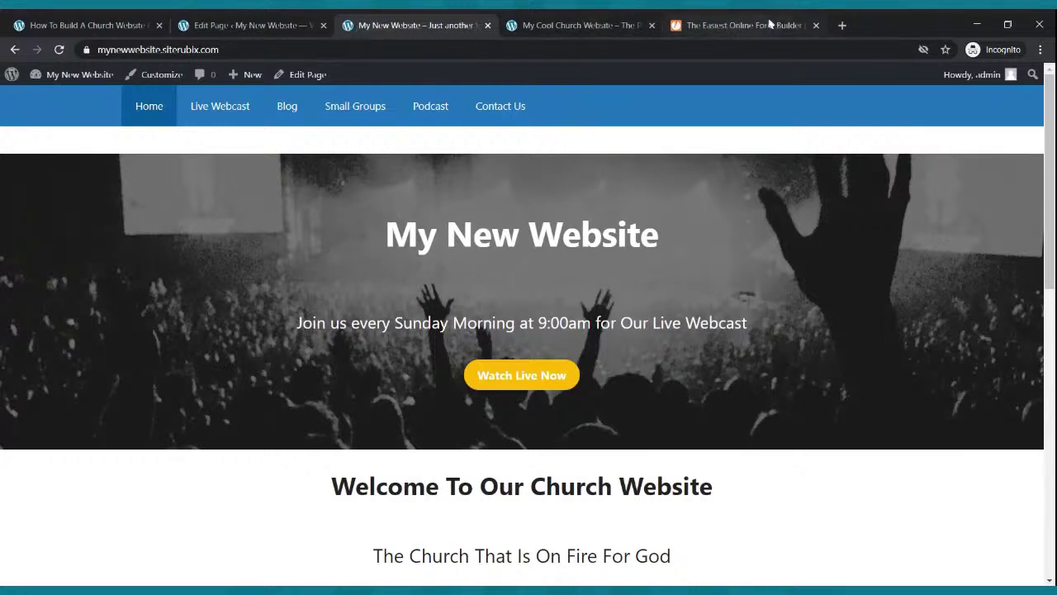
Close the JotForm page and compare the My Cool Church Website example's home page with the new site's Home page
left_click(815, 25)
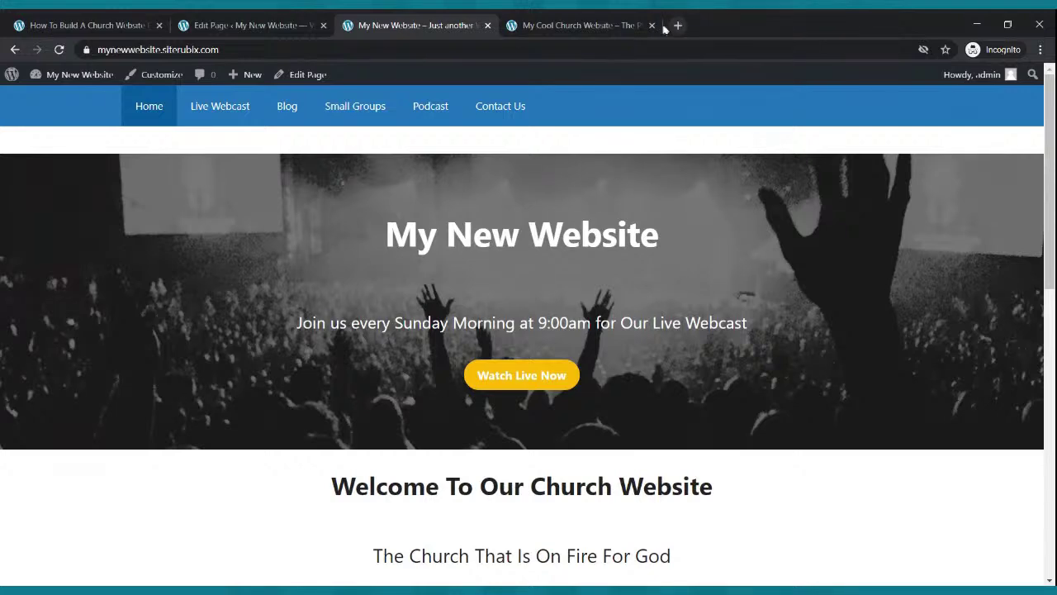
left_click(571, 26)
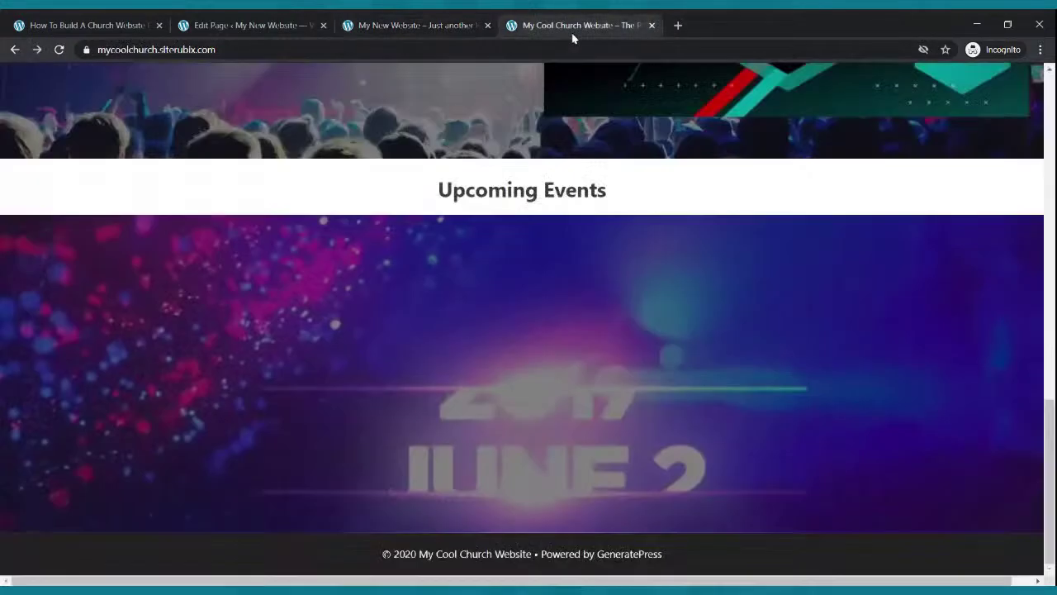
scroll(637, 212, "up", 5)
scroll(637, 212, "up", 10)
scroll(638, 212, "down", 6)
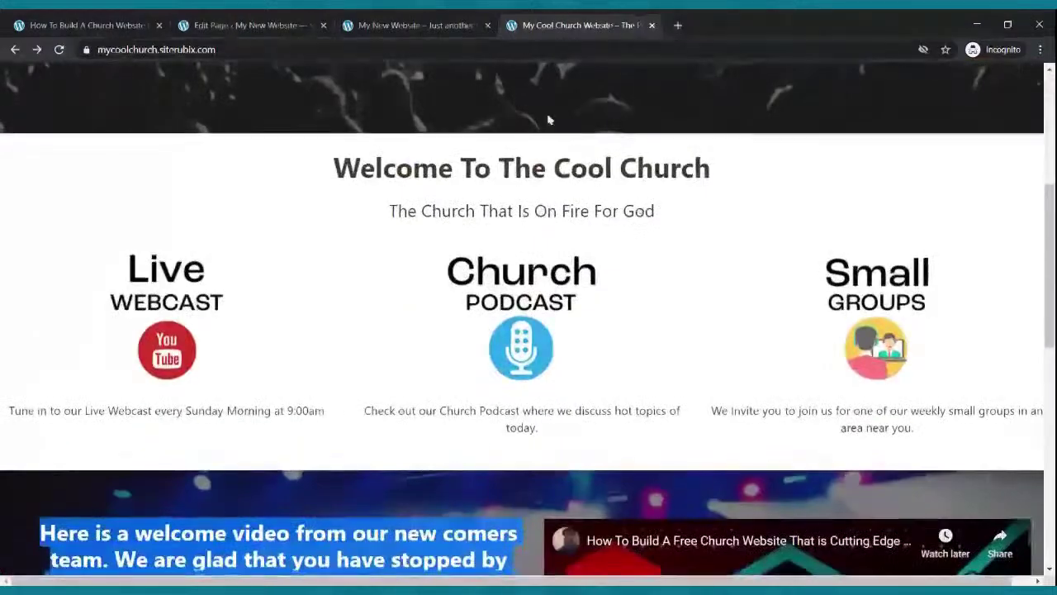
left_click(415, 25)
scroll(451, 226, "down", 10)
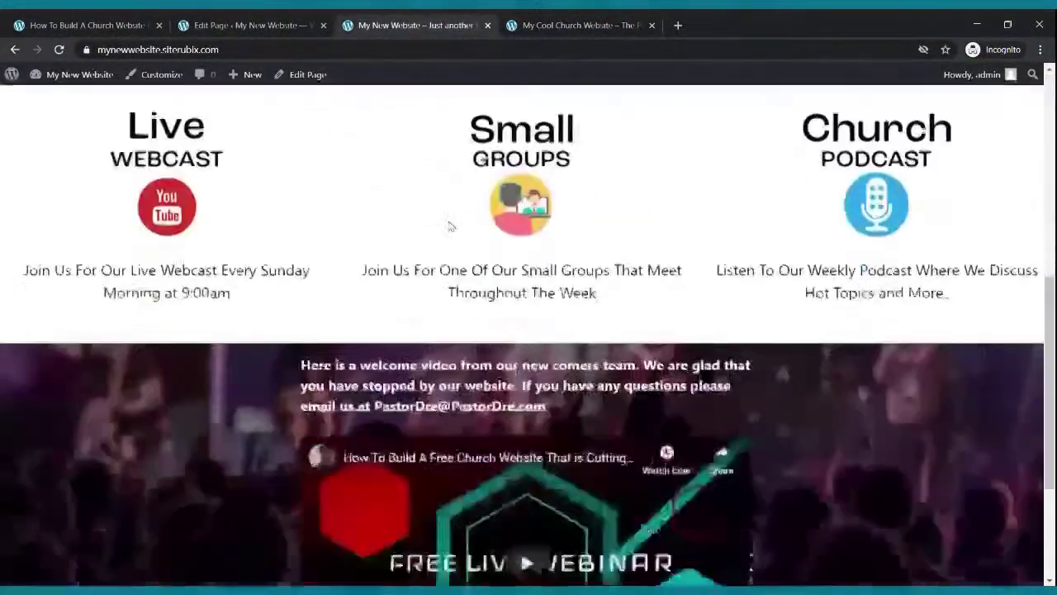
scroll(451, 225, "up", 10)
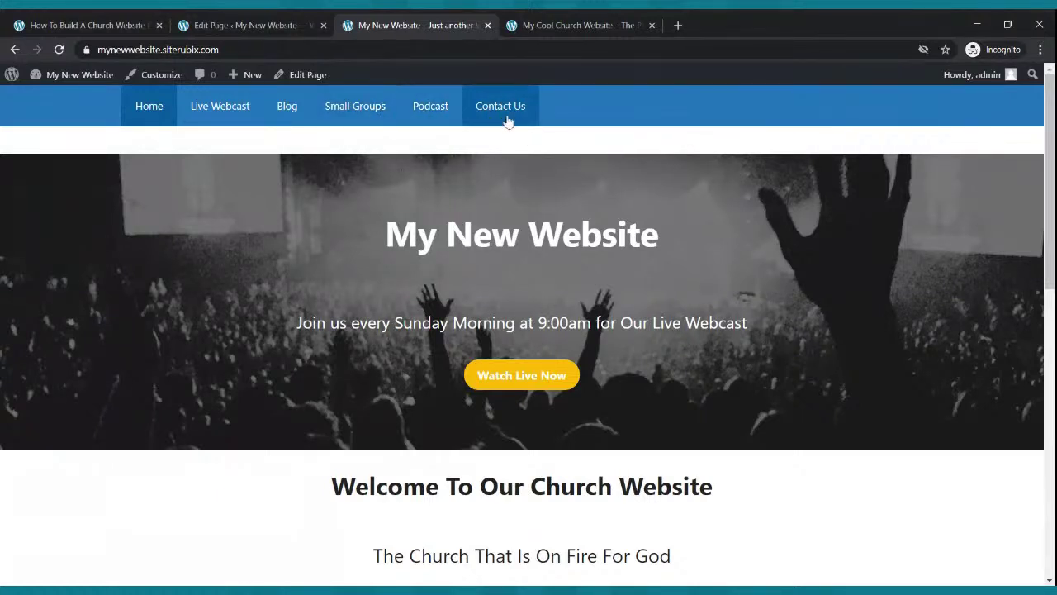
Open the new site's Live Webcast page again and review its video and Contact Us button
left_click(238, 112)
scroll(372, 177, "down", 3)
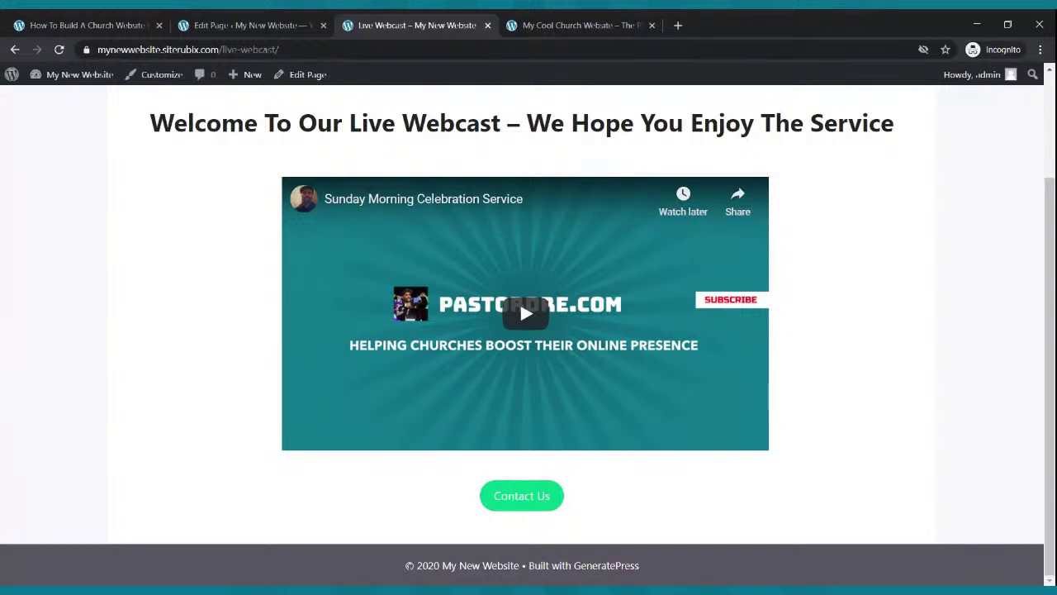
scroll(545, 510, "up", 3)
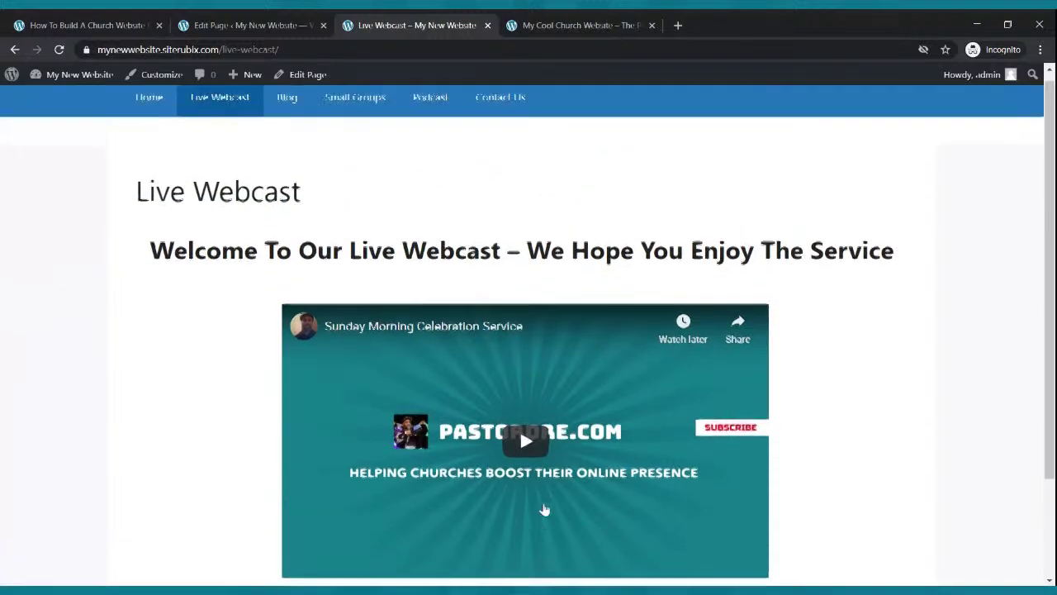